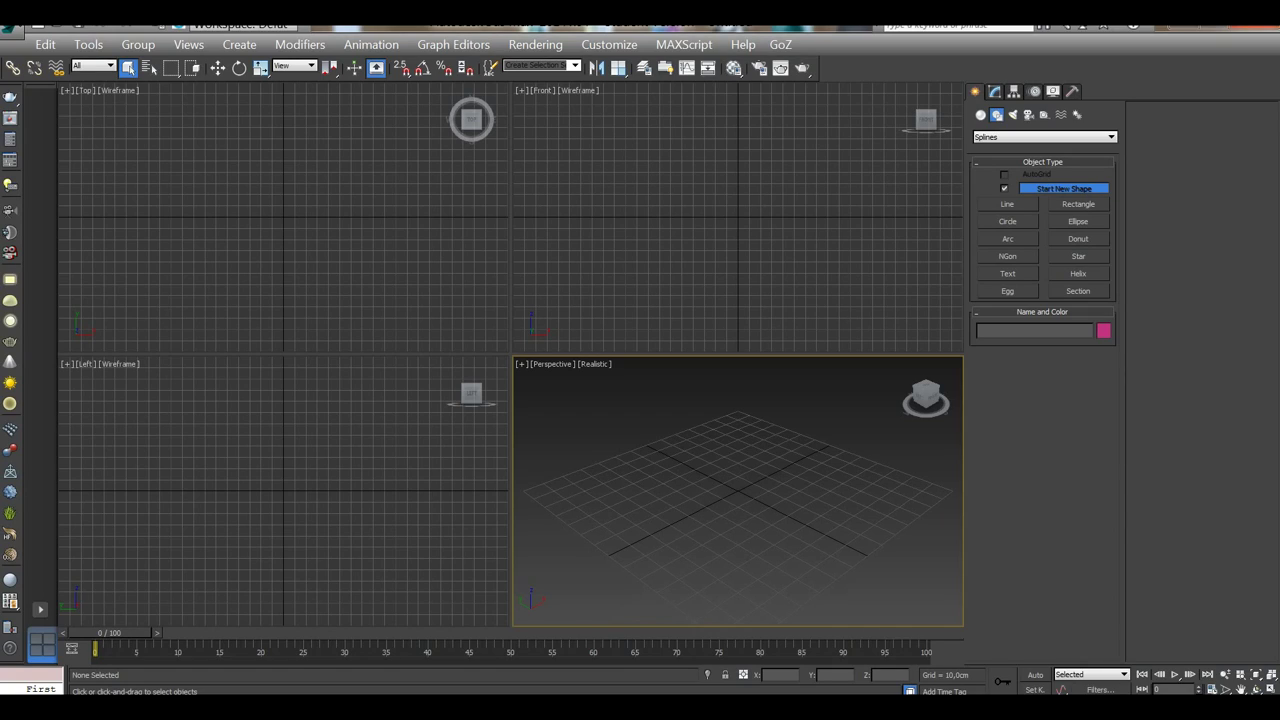
# Step: Bring up the spline shape tools, change the Perspective viewport to Top view and maximize it
pyautogui.click(981, 114)
pyautogui.click(996, 115)
pyautogui.press('t')
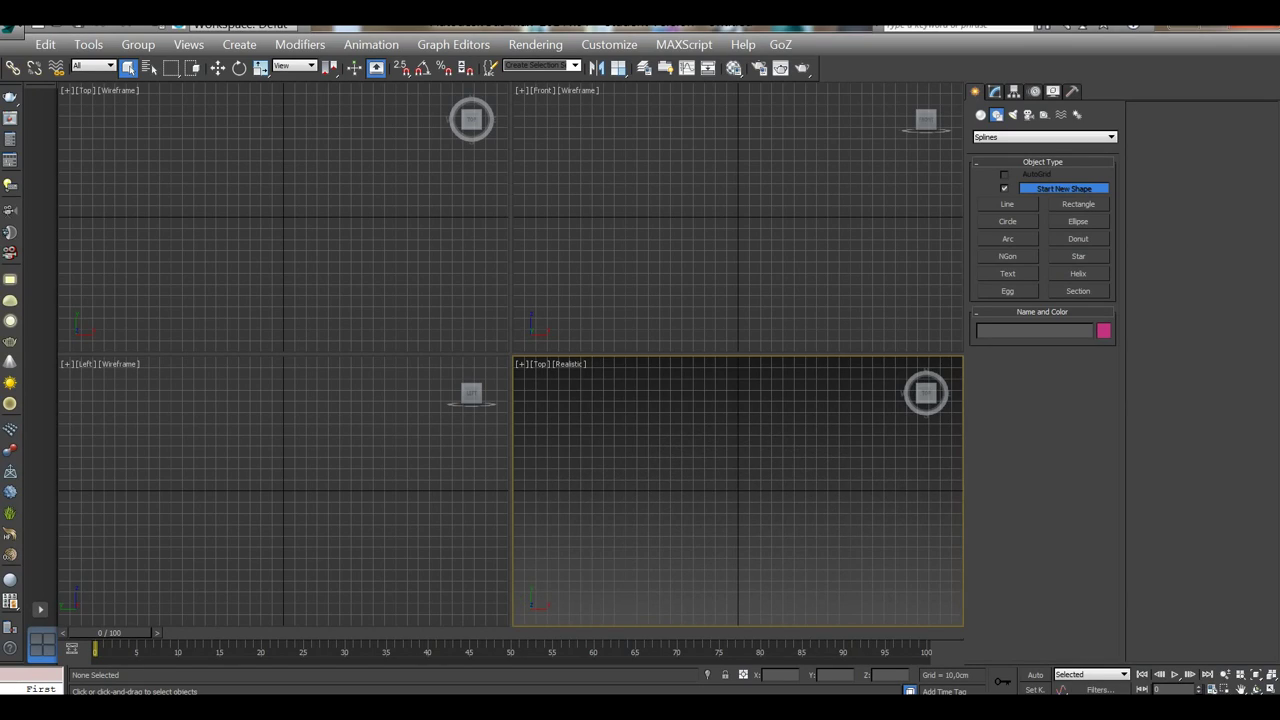
pyautogui.hotkey('alt', 'w')
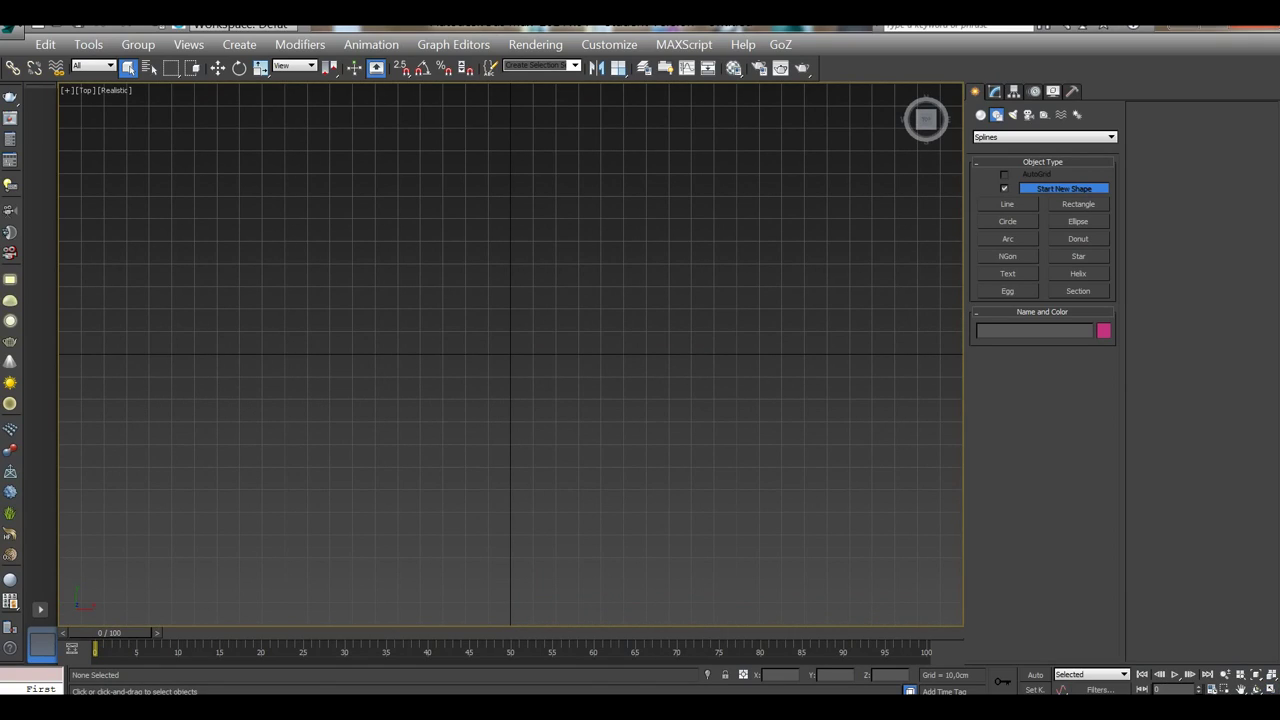
# Step: Set the scene's system unit scale to 1 unit = 1.0 millimetre
pyautogui.hotkey('alt', 'u')
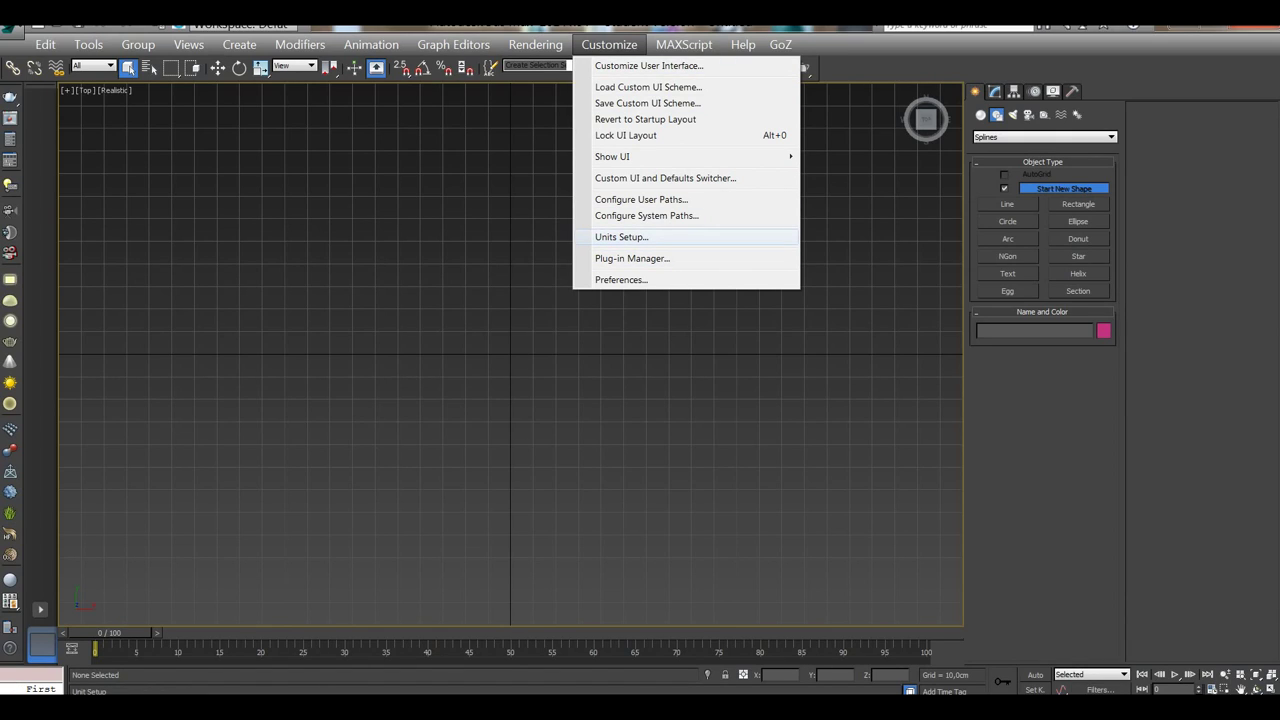
pyautogui.press('Return')
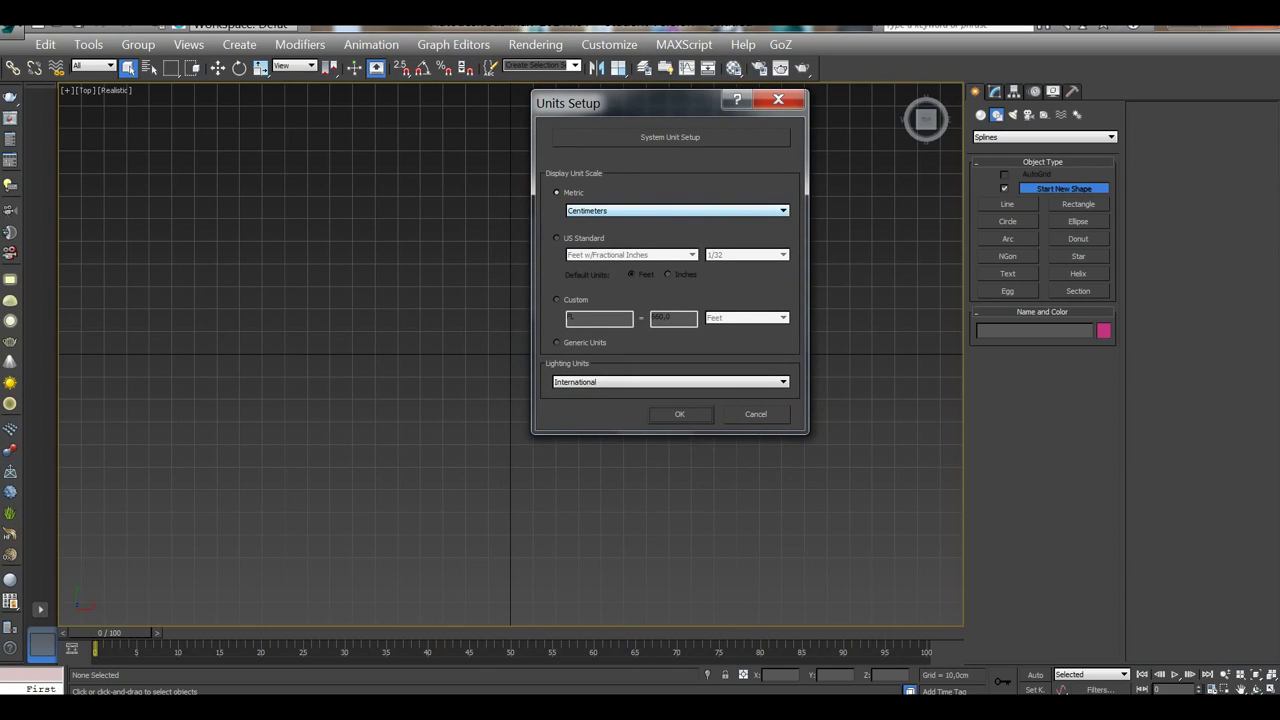
pyautogui.press('Return')
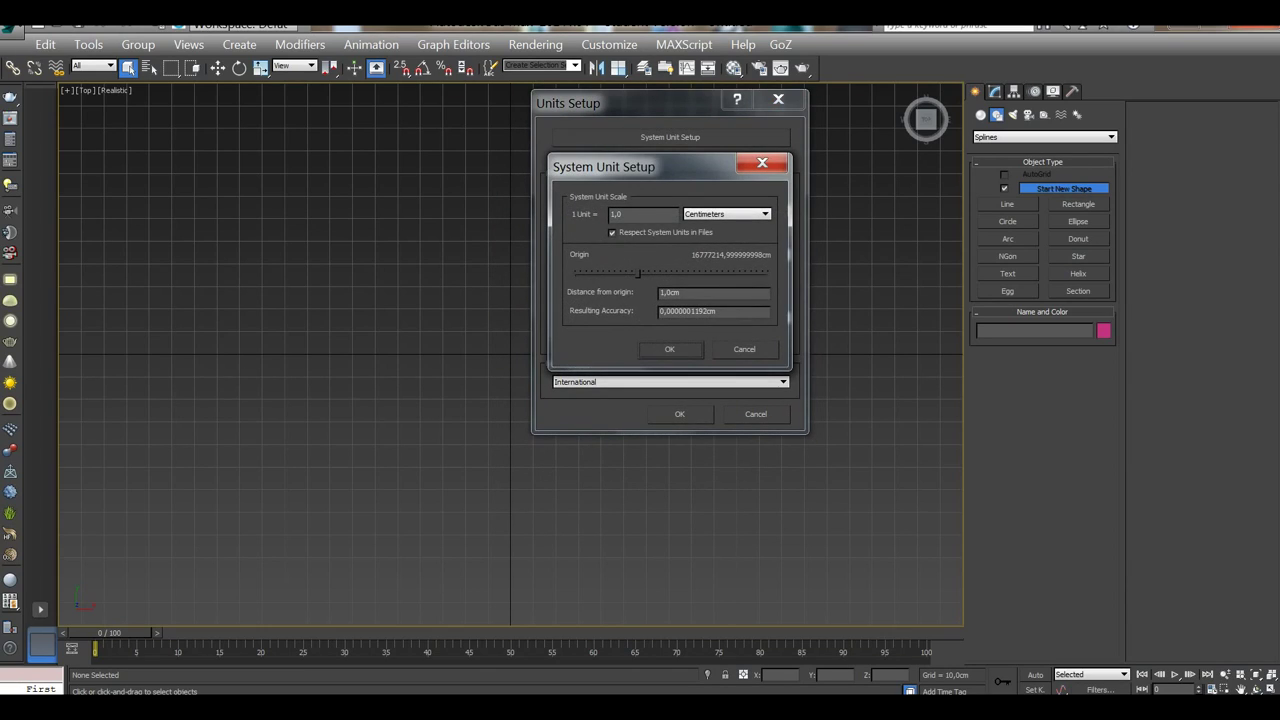
pyautogui.hotkey('alt', 'Down')
pyautogui.press('Up')
pyautogui.press('Up')
pyautogui.press('Down')
pyautogui.press('Down')
pyautogui.press('Up')
pyautogui.press('Up')
pyautogui.press('Return')
pyautogui.press('Return')
# Step: Set the metric display unit scale to Millimeters and apply the units setup
pyautogui.hotkey('alt', 'Down')
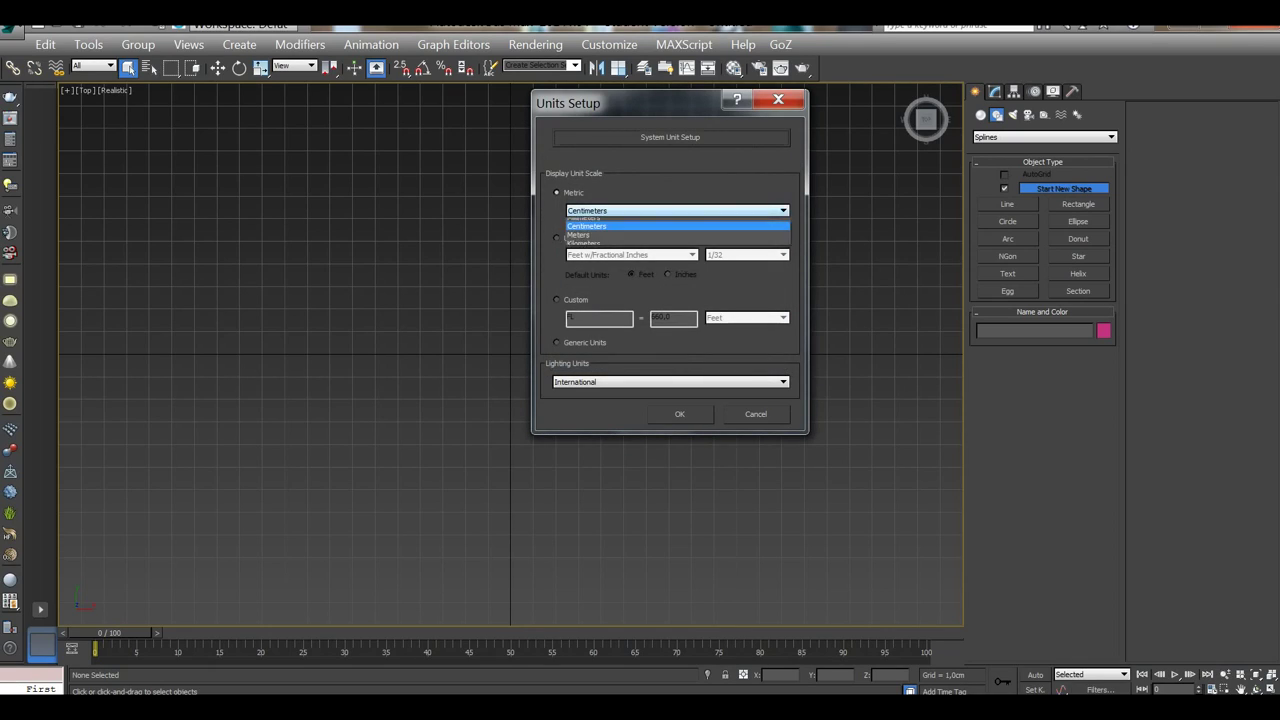
pyautogui.press('Up')
pyautogui.press('Return')
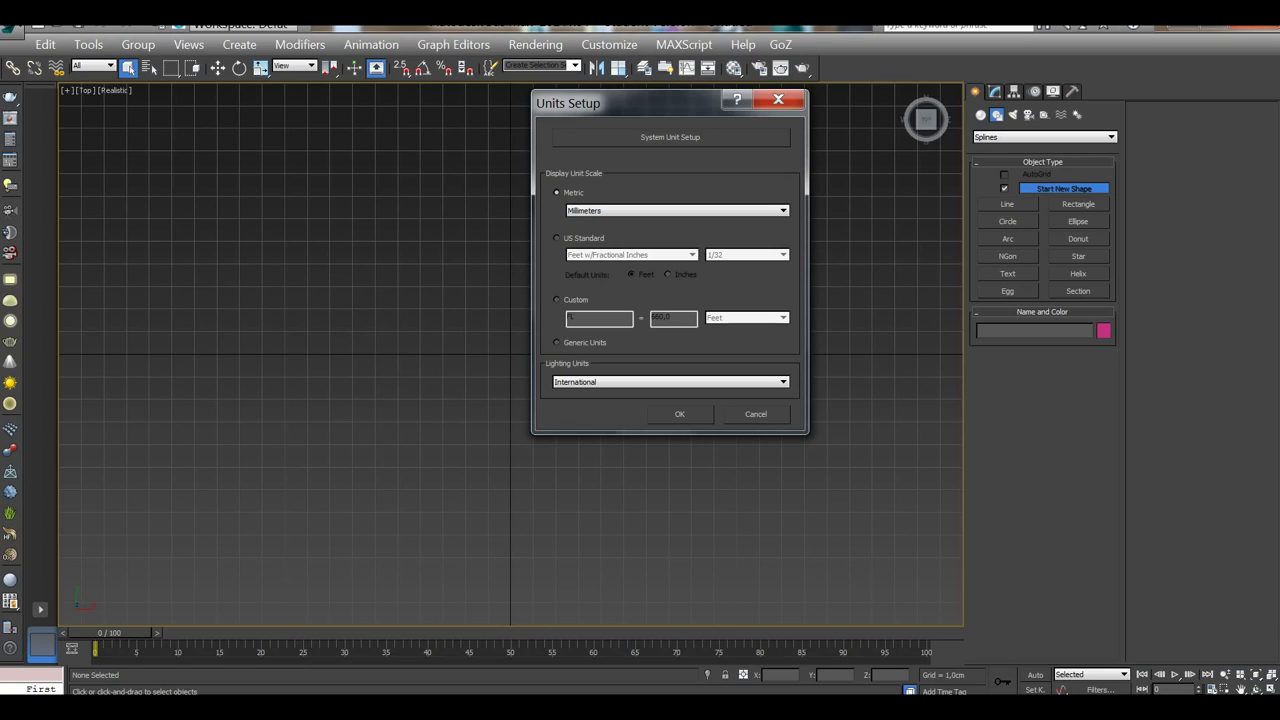
pyautogui.press('Return')
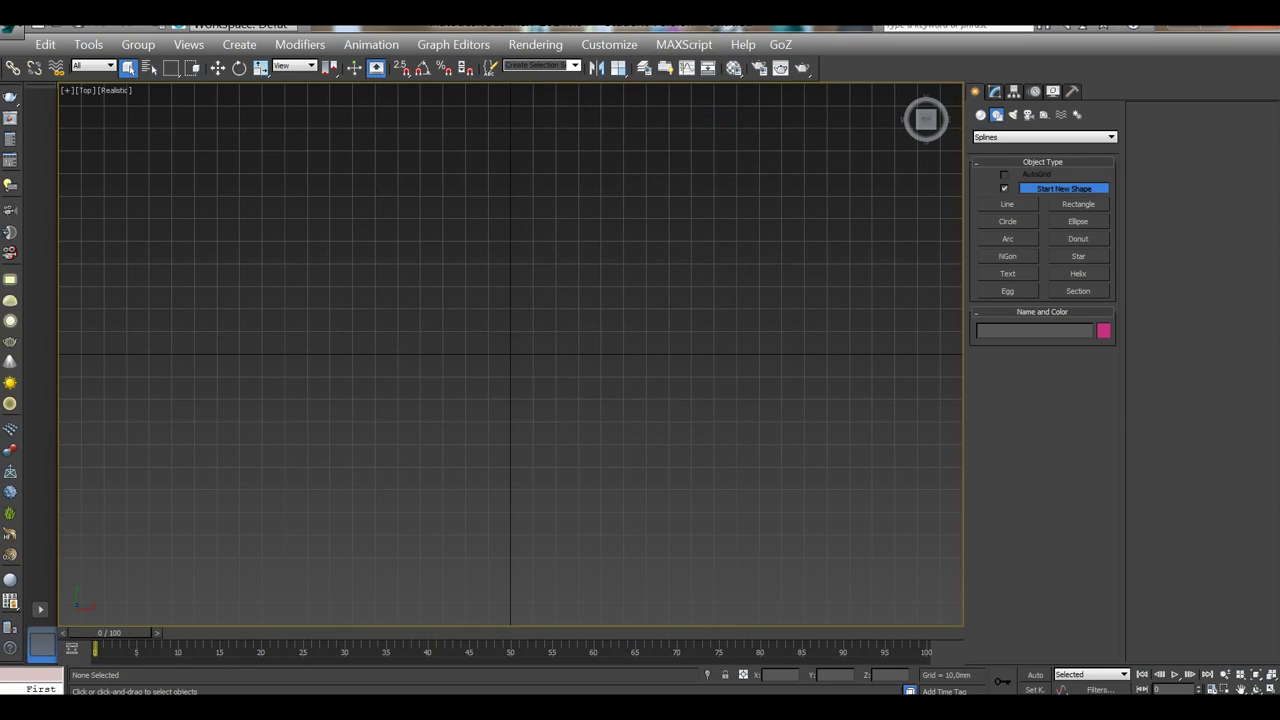
# Step: Draw a circle spline centred on the grid origin and set its radius to 10 mm
pyautogui.scroll(5, 444, 369)
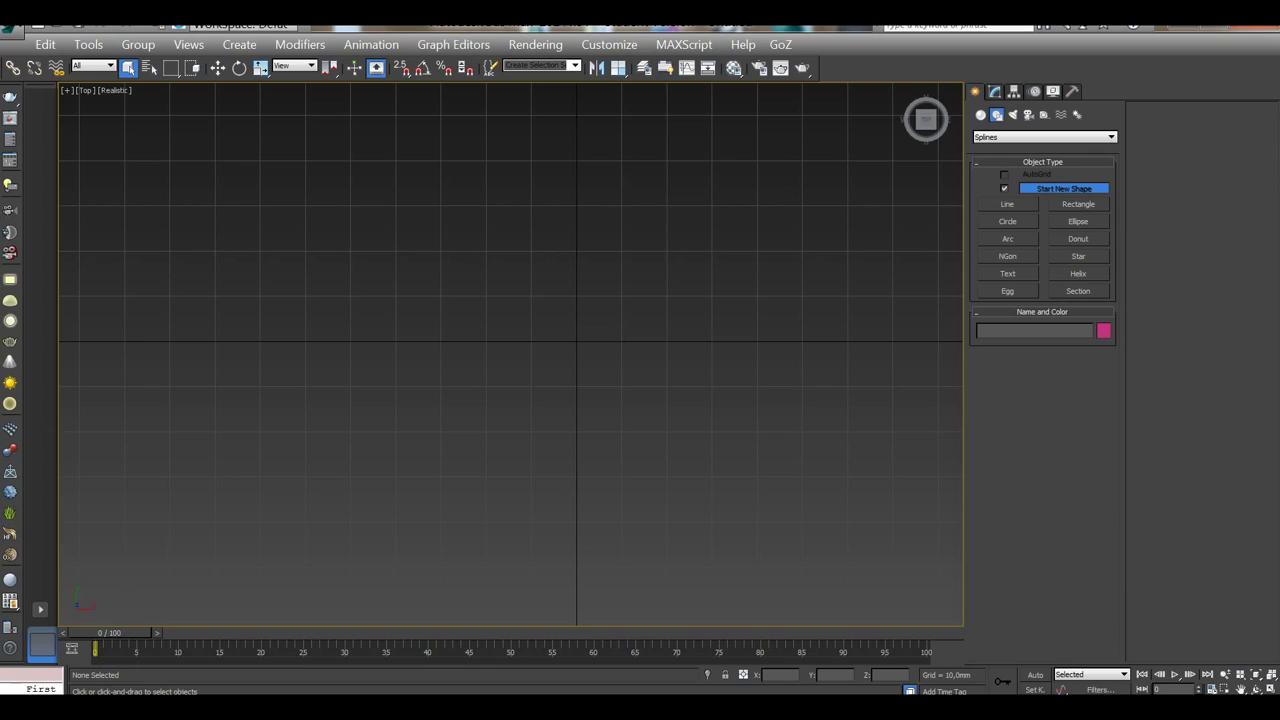
pyautogui.click(1007, 221)
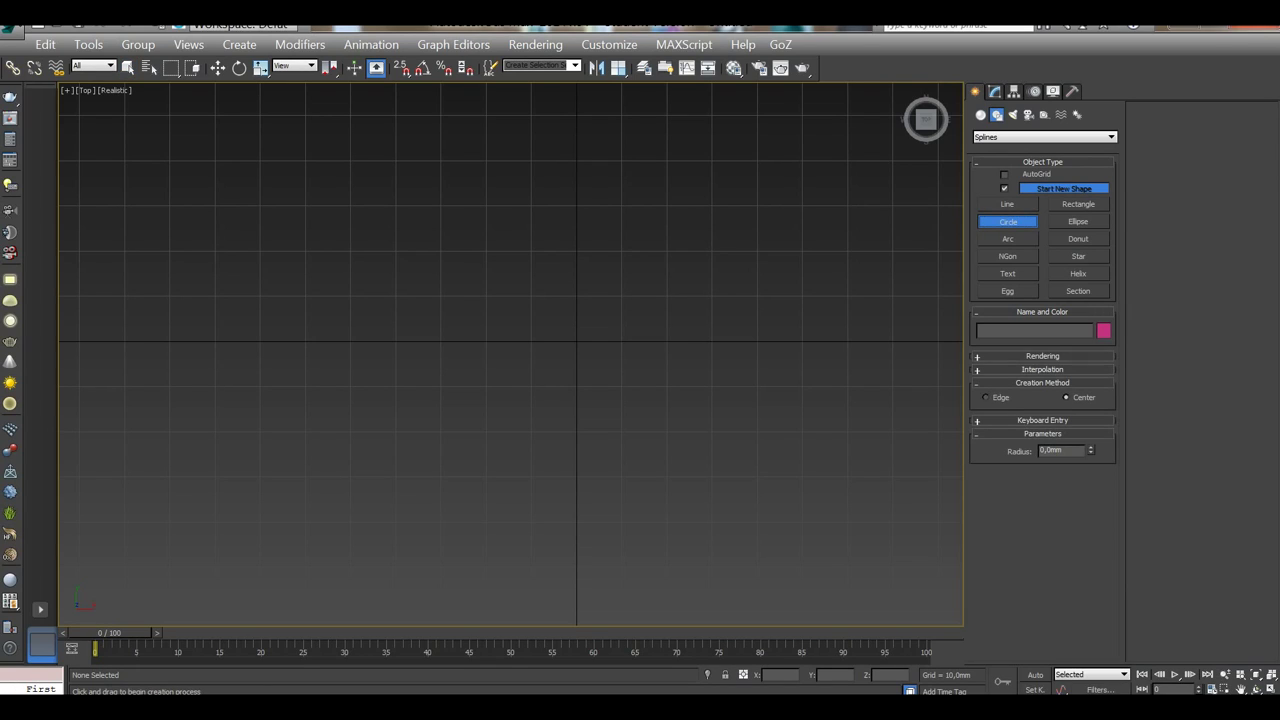
pyautogui.moveTo(576, 341); pyautogui.dragTo(713, 341)
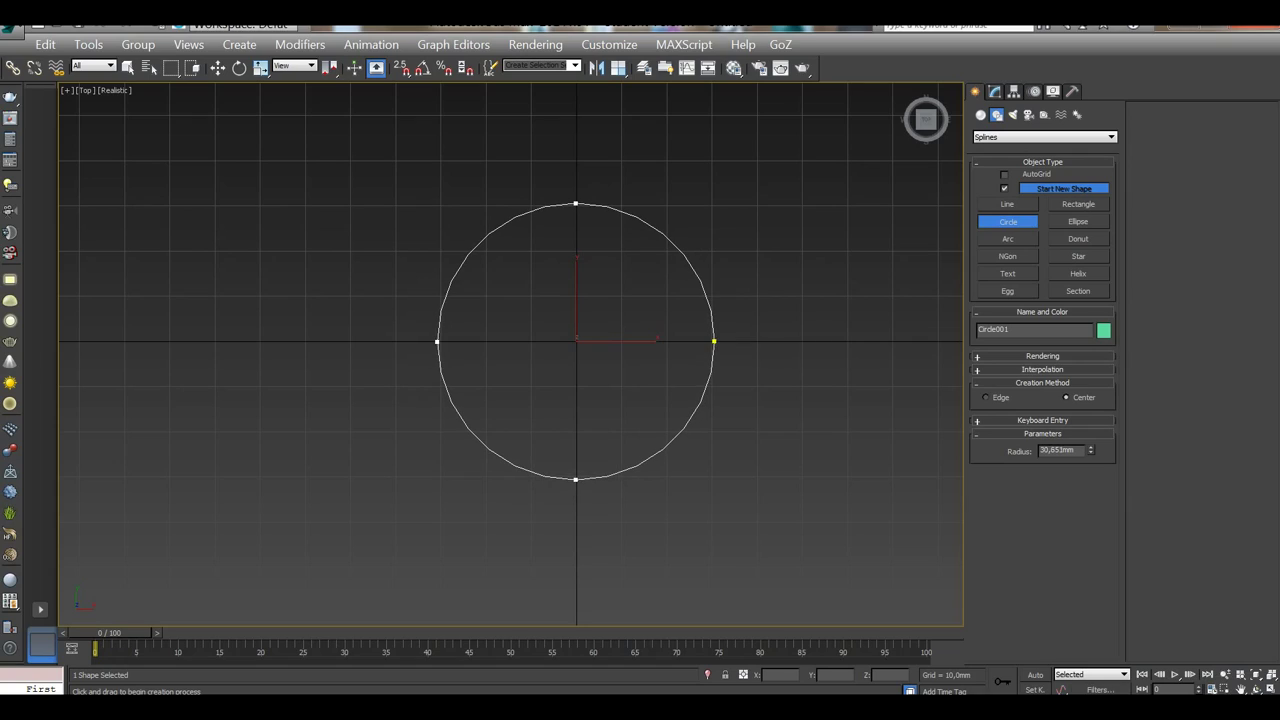
pyautogui.rightClick(714, 341)
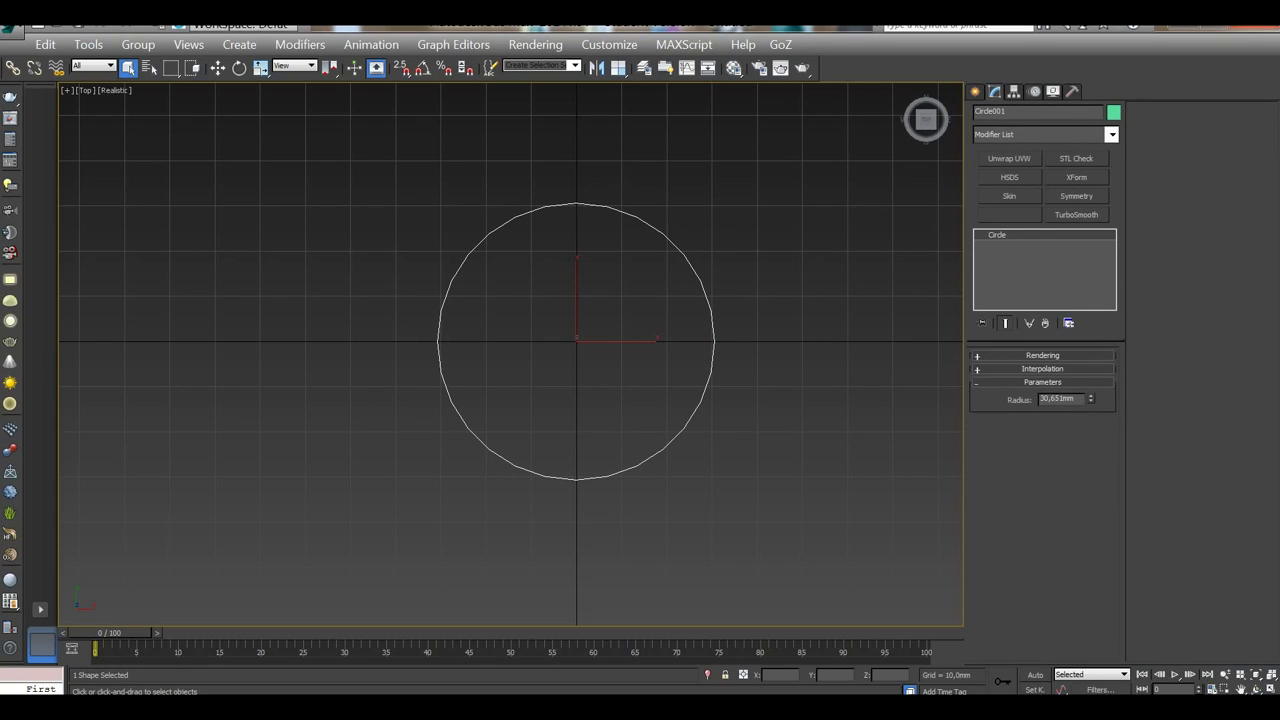
pyautogui.click(1058, 398)
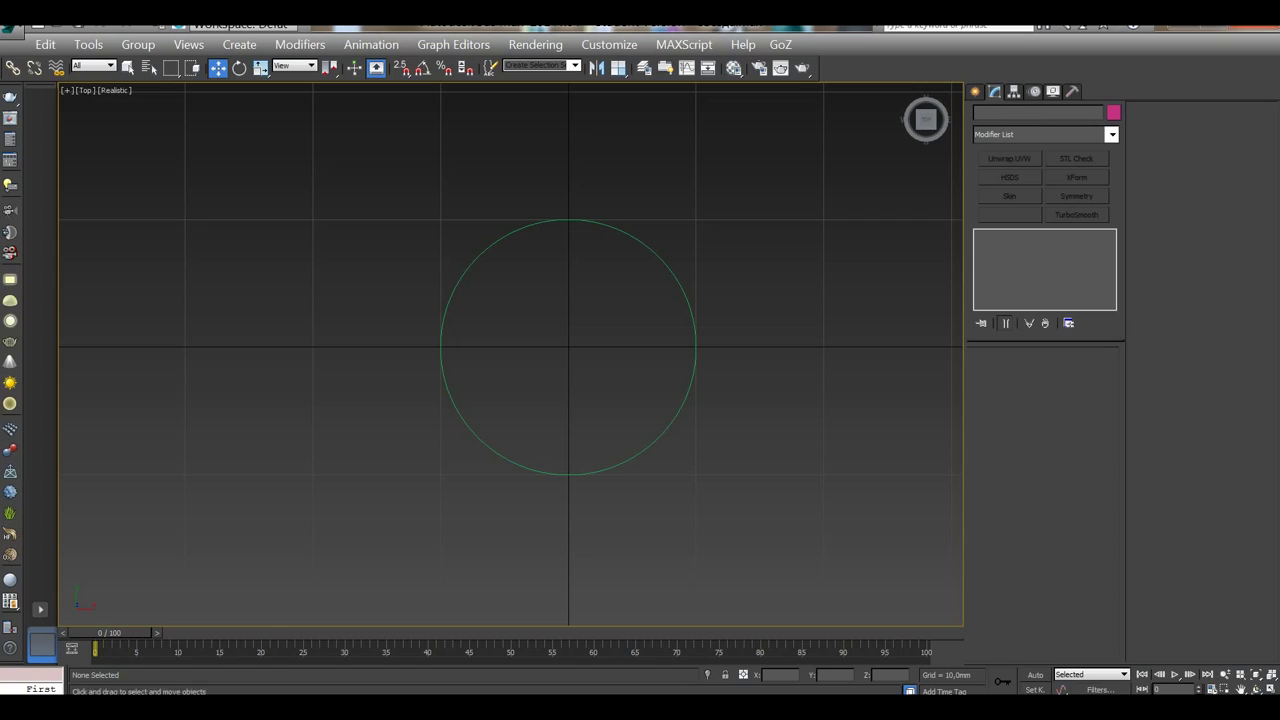
# Step: Set up the Star spline with 5 points and enable 2.5D snapping to grid points, with vertex snapping off
pyautogui.click(975, 91)
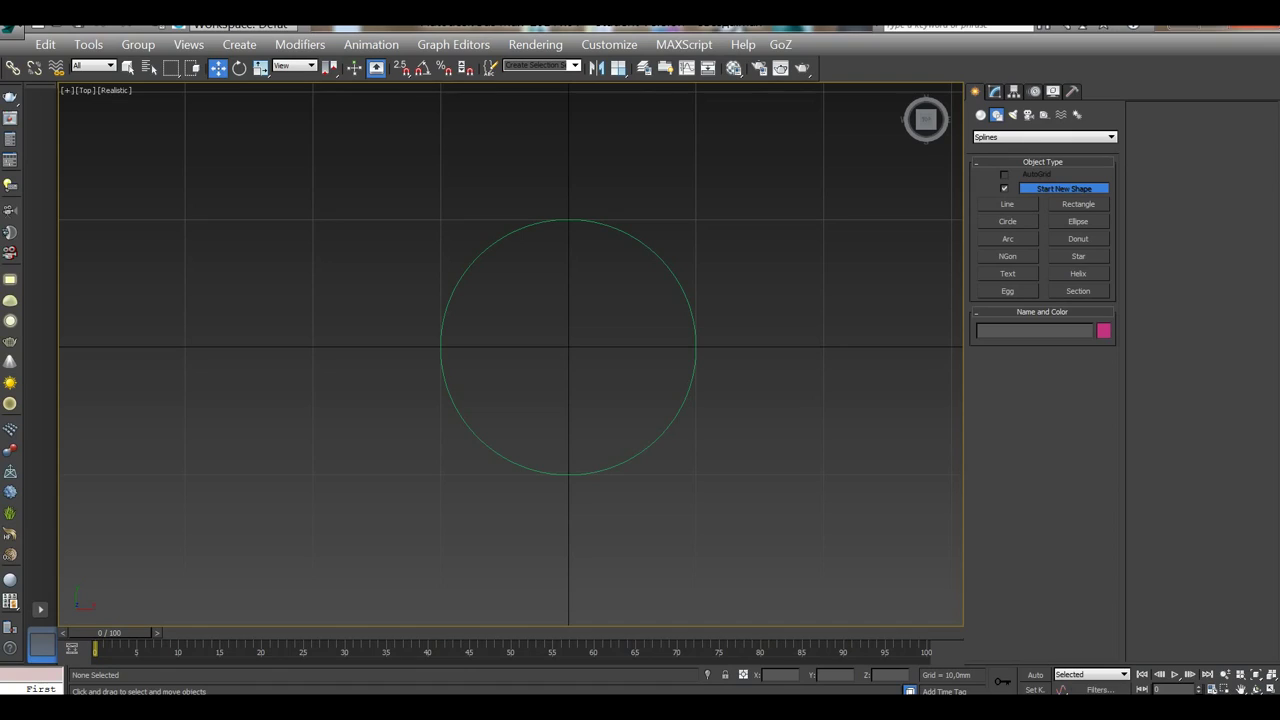
pyautogui.click(1078, 256)
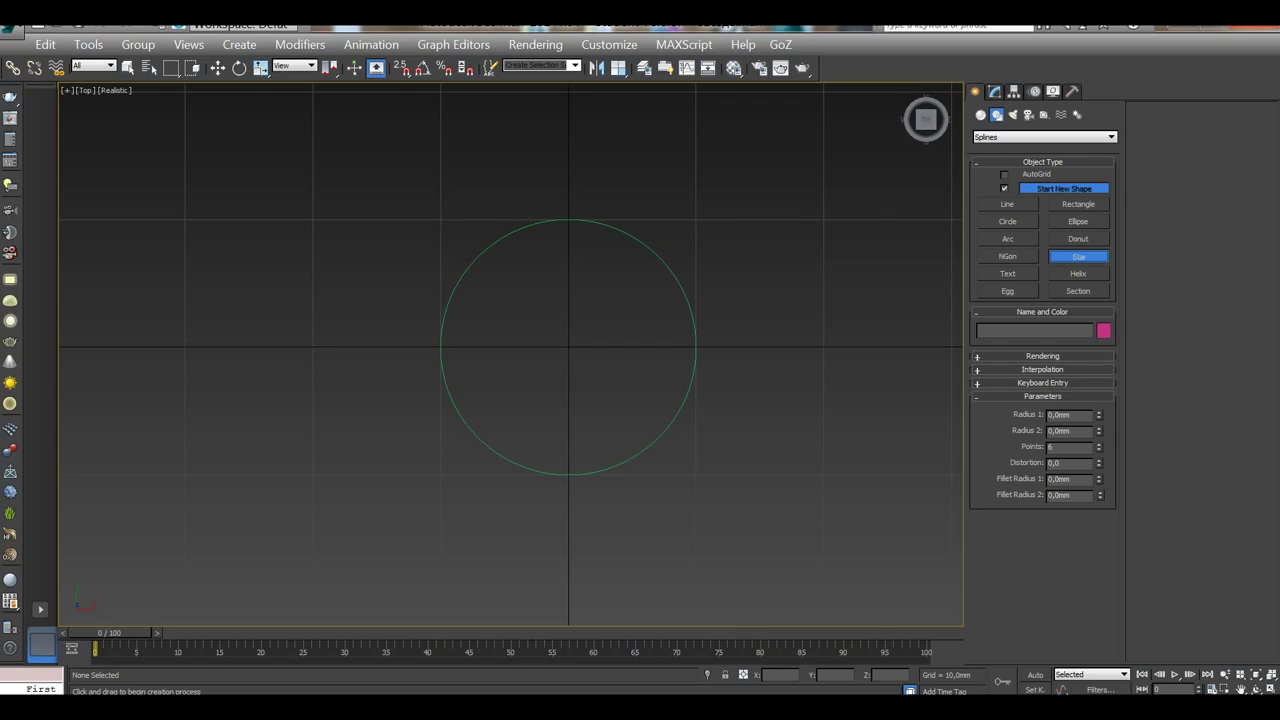
pyautogui.write('5')
pyautogui.click(401, 67)
pyautogui.rightClick(401, 67)
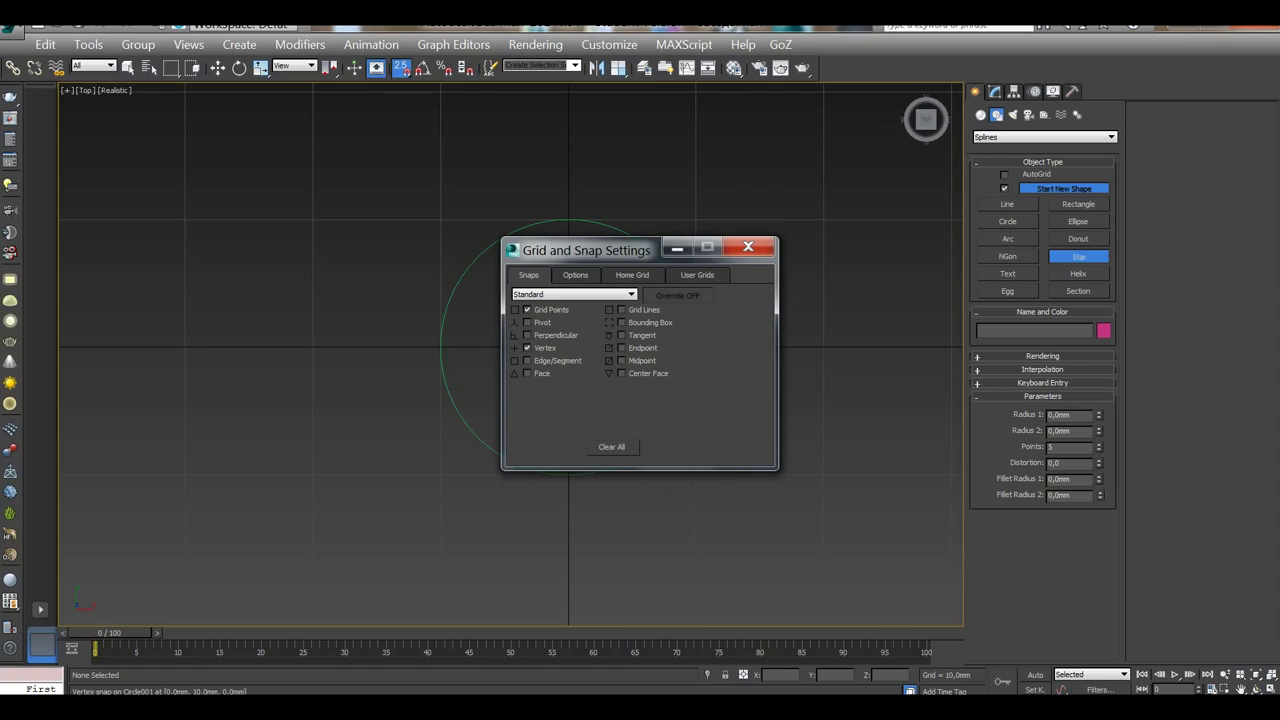
pyautogui.click(527, 347)
pyautogui.click(748, 246)
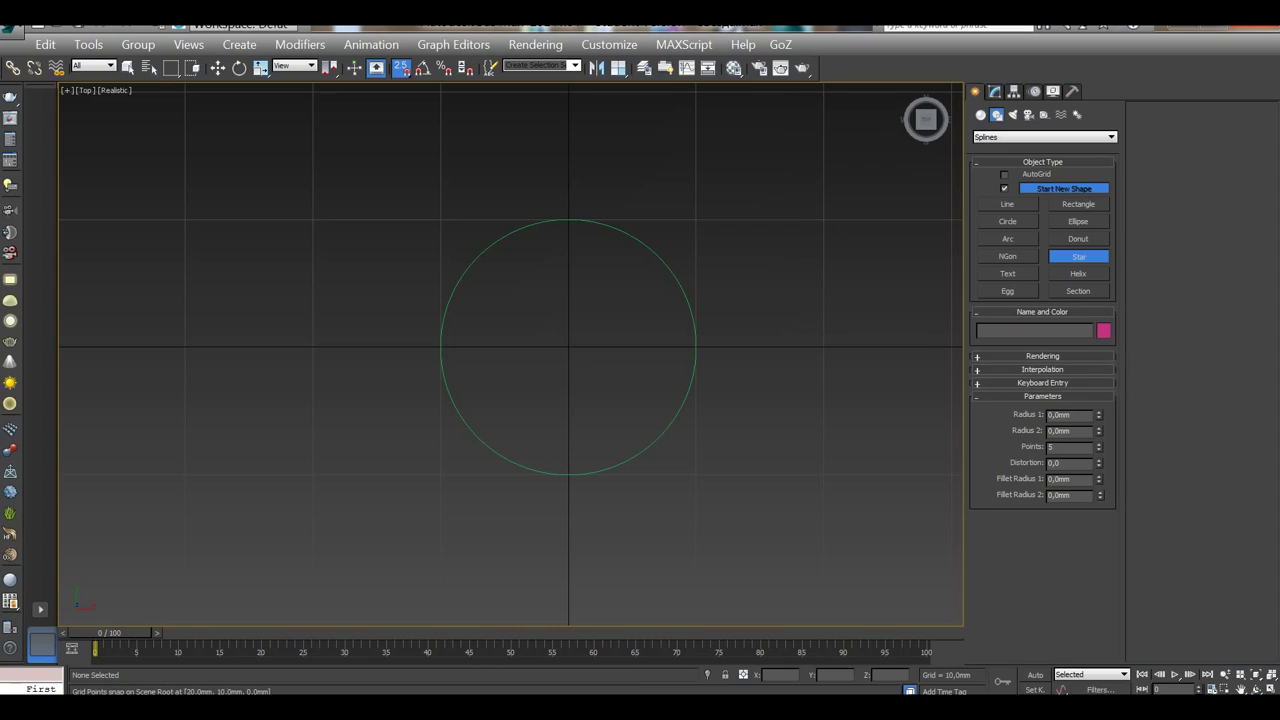
# Step: Draw the star from the circle's centre and set Radius 1 to 10 mm and Radius 2 to 4 mm
pyautogui.moveTo(568, 347); pyautogui.dragTo(629, 347)
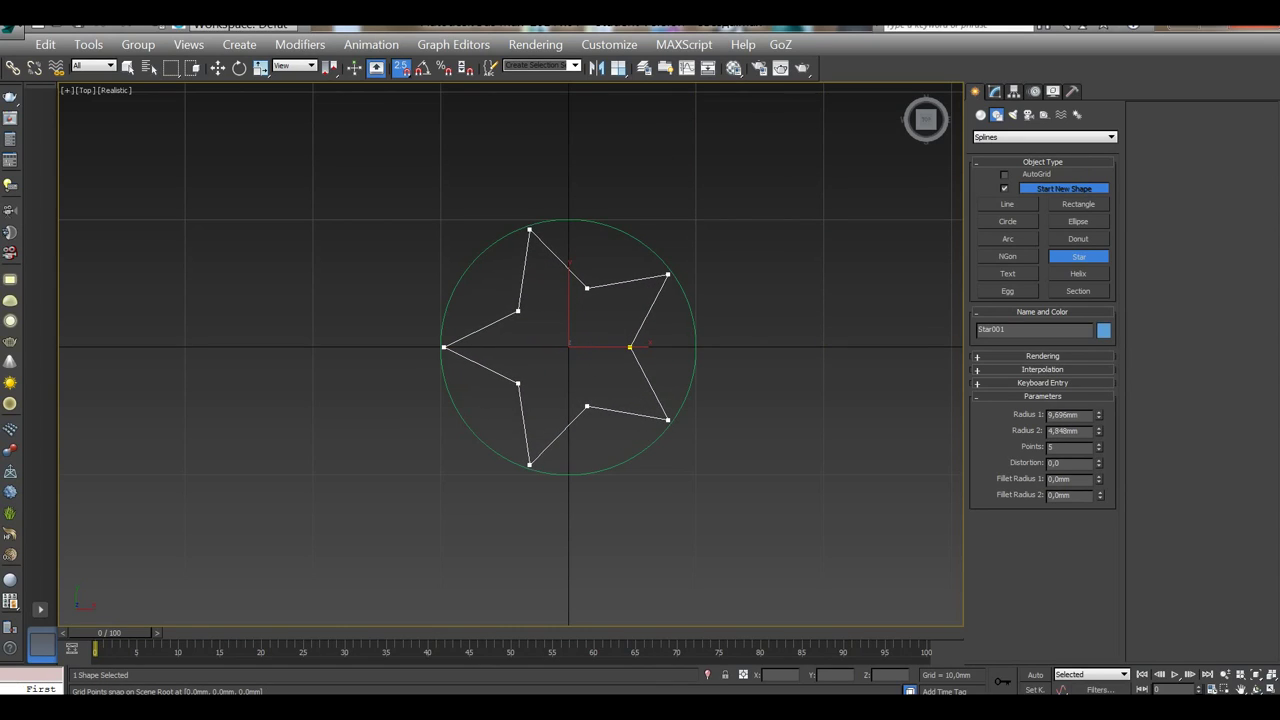
pyautogui.click(629, 347)
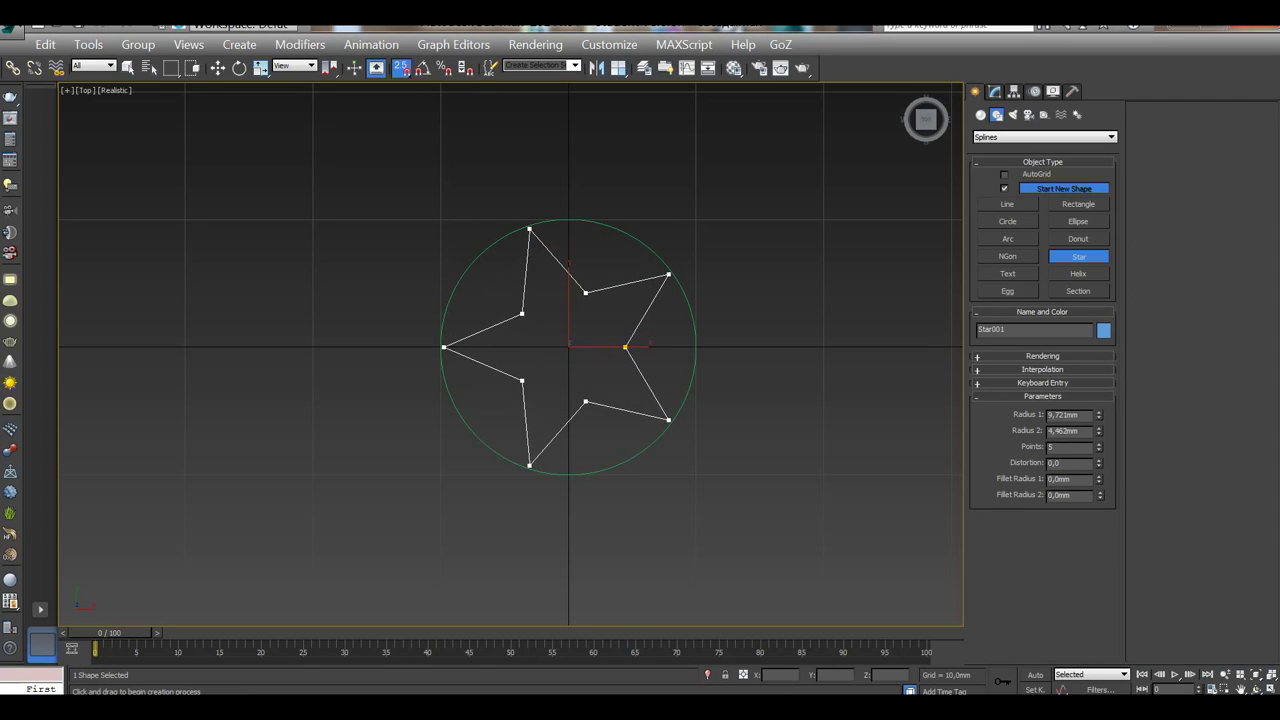
pyautogui.click(625, 347)
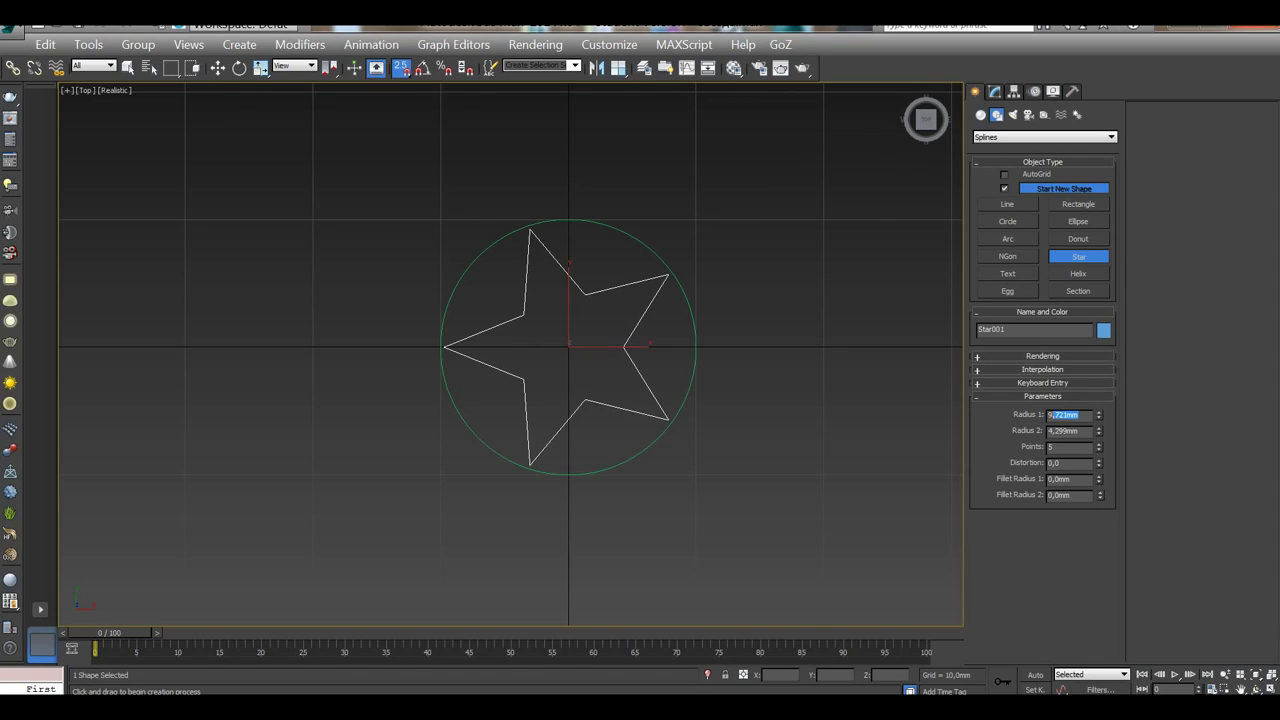
# Step: Switch from position snapping to angle snapping and set the snap angle to 1 degree
pyautogui.rightClick(423, 67)
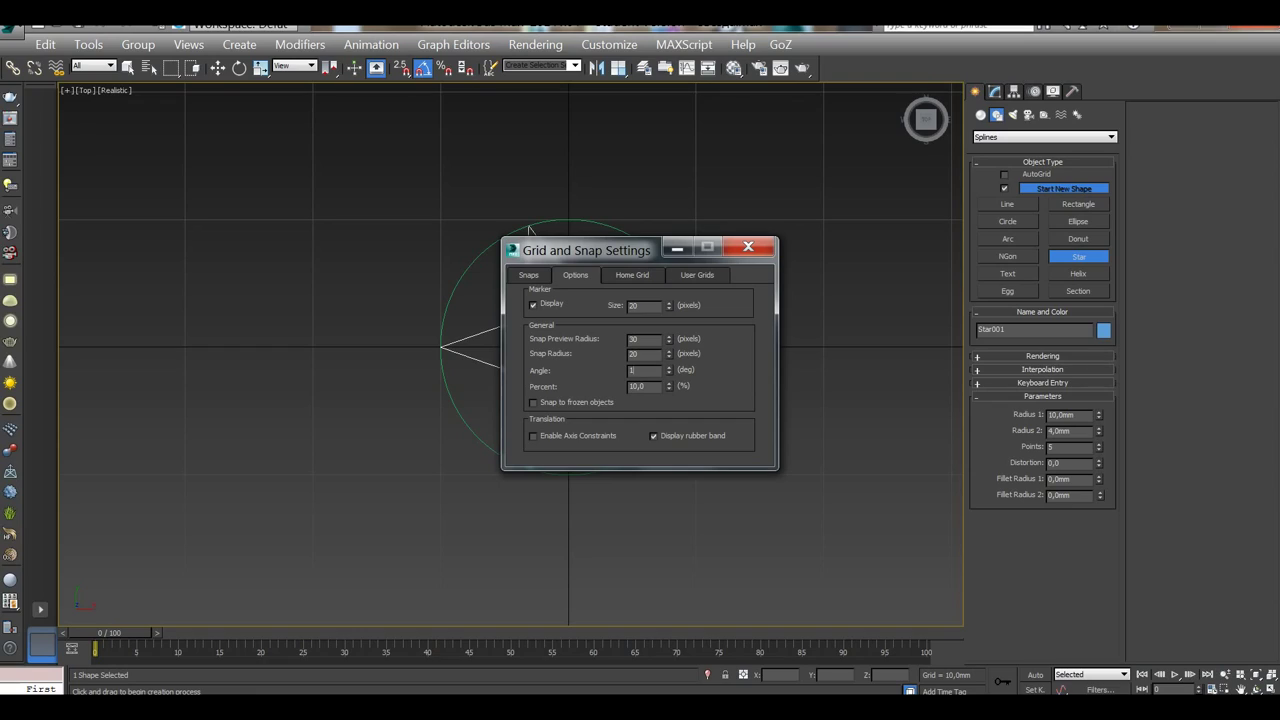
pyautogui.write('1')
pyautogui.press('Return')
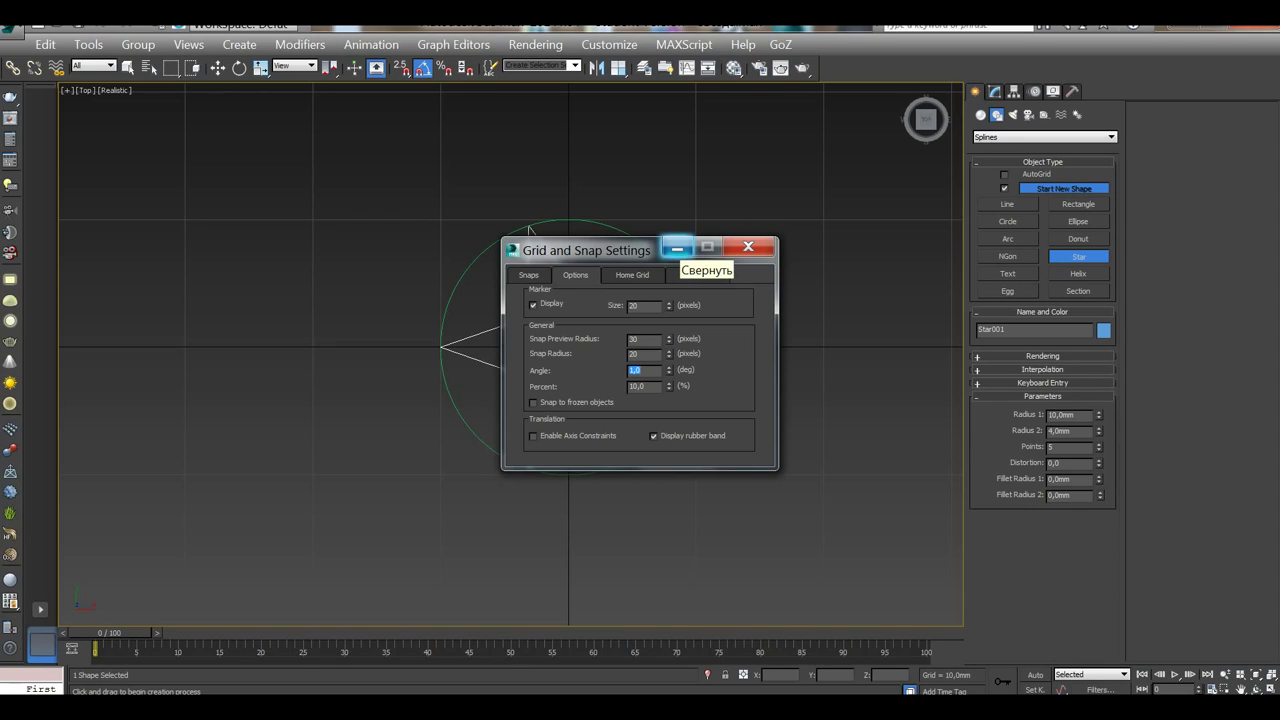
pyautogui.click(677, 247)
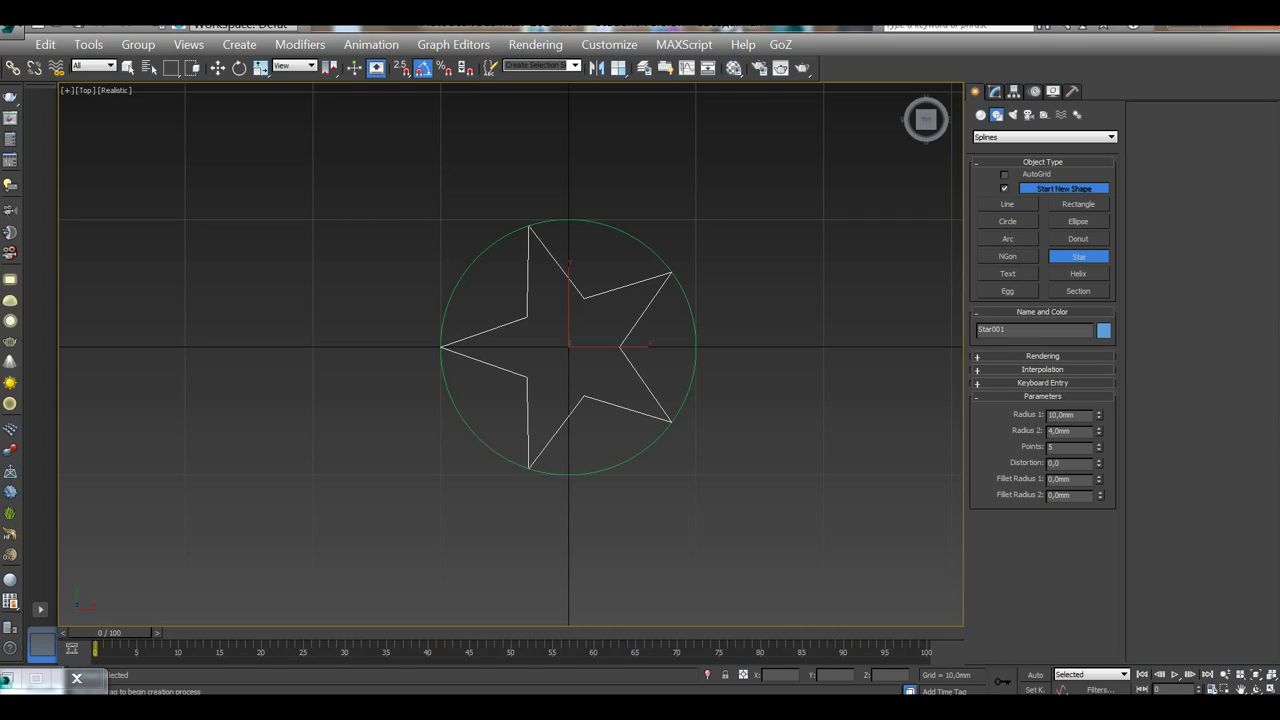
pyautogui.click(1117, 712)
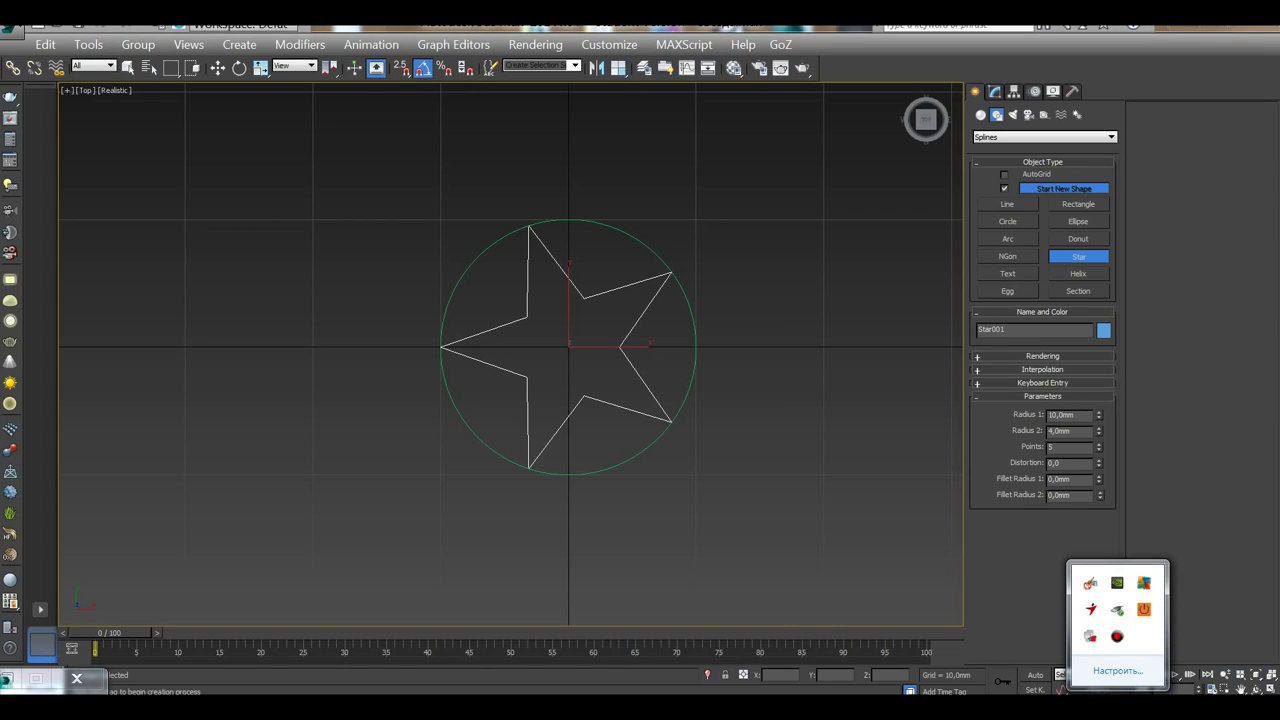
pyautogui.click(1117, 636)
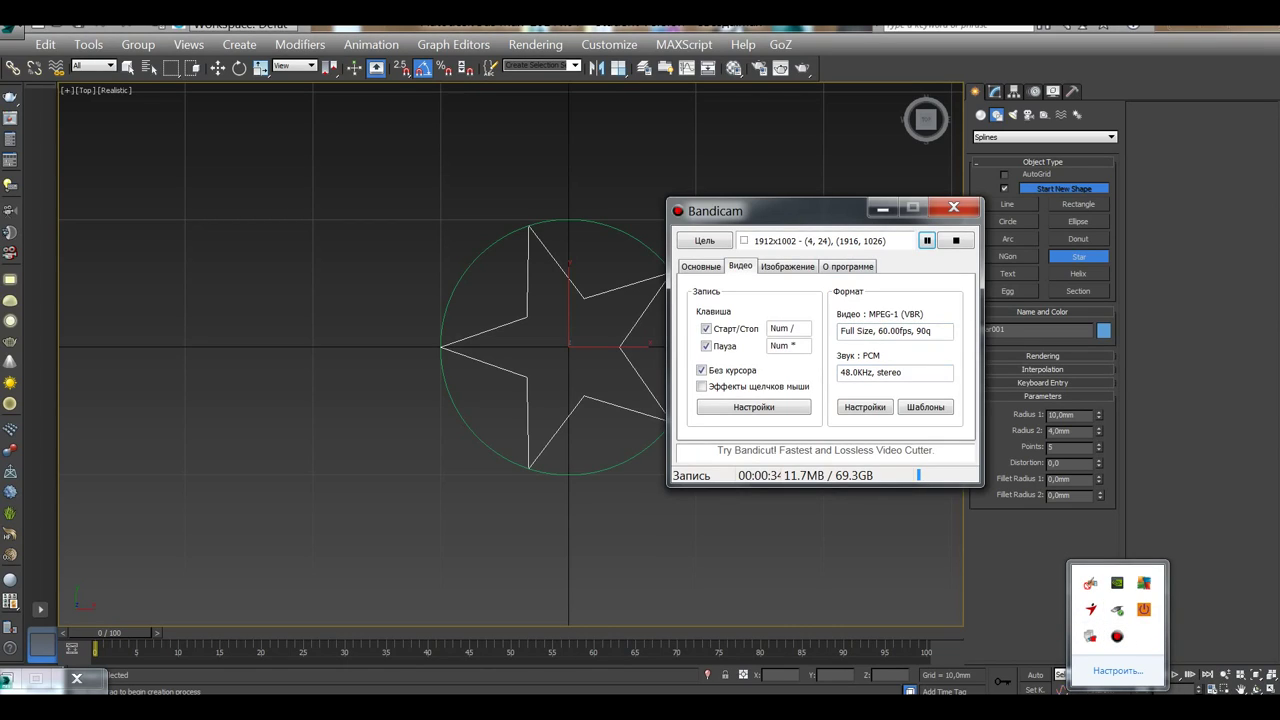
pyautogui.click(881, 210)
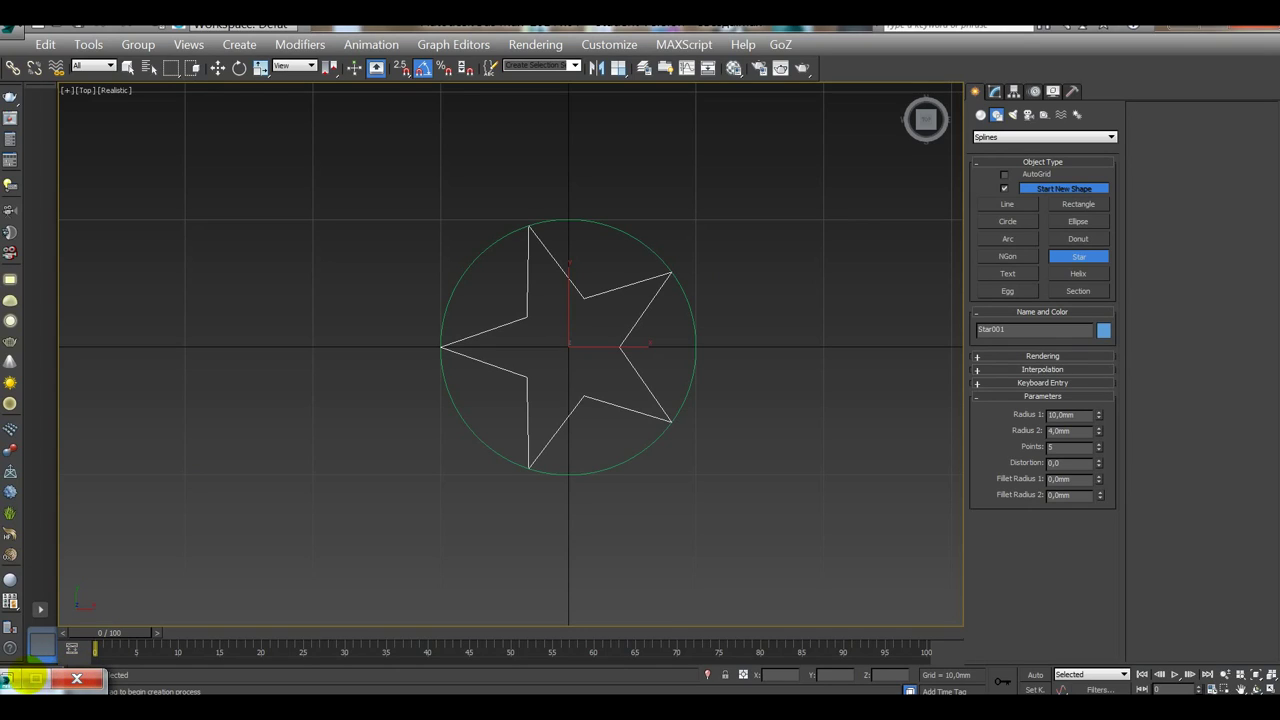
# Step: Restore the grid and snap settings, check the angle snap increment, and close the settings
pyautogui.rightClick(6, 679)
pyautogui.click(15, 663)
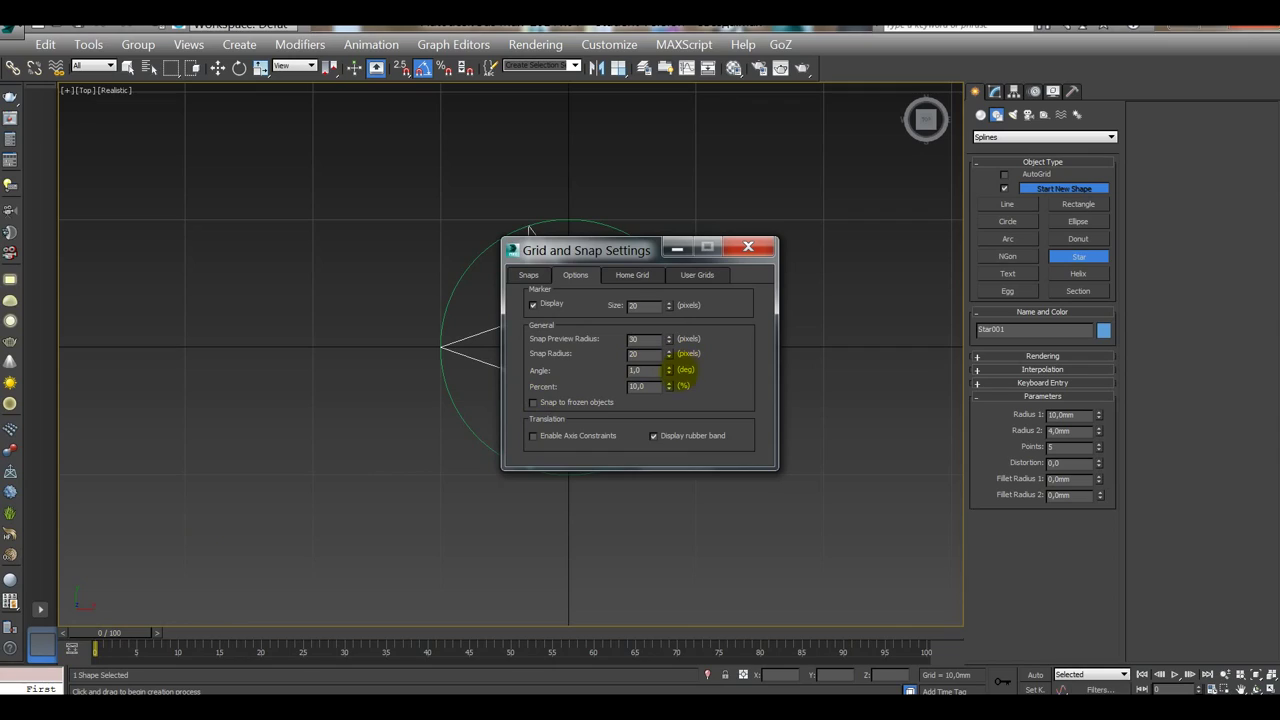
pyautogui.doubleClick(645, 370)
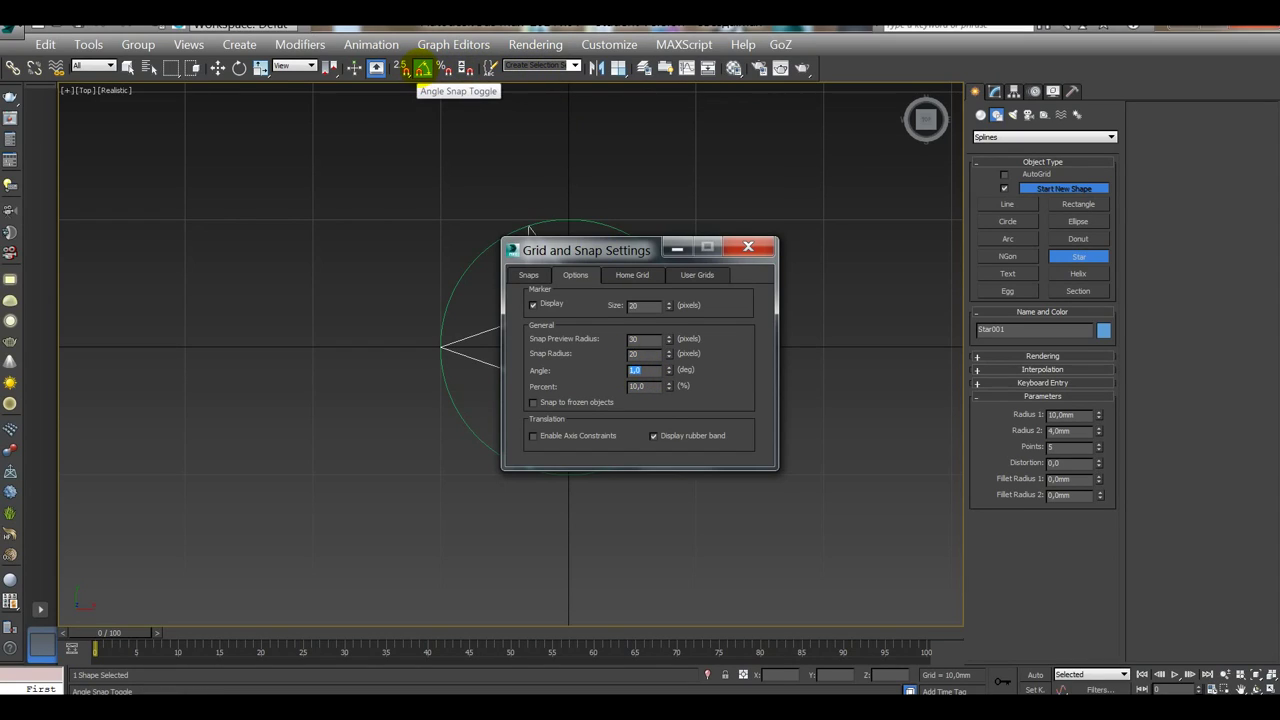
pyautogui.click(423, 68)
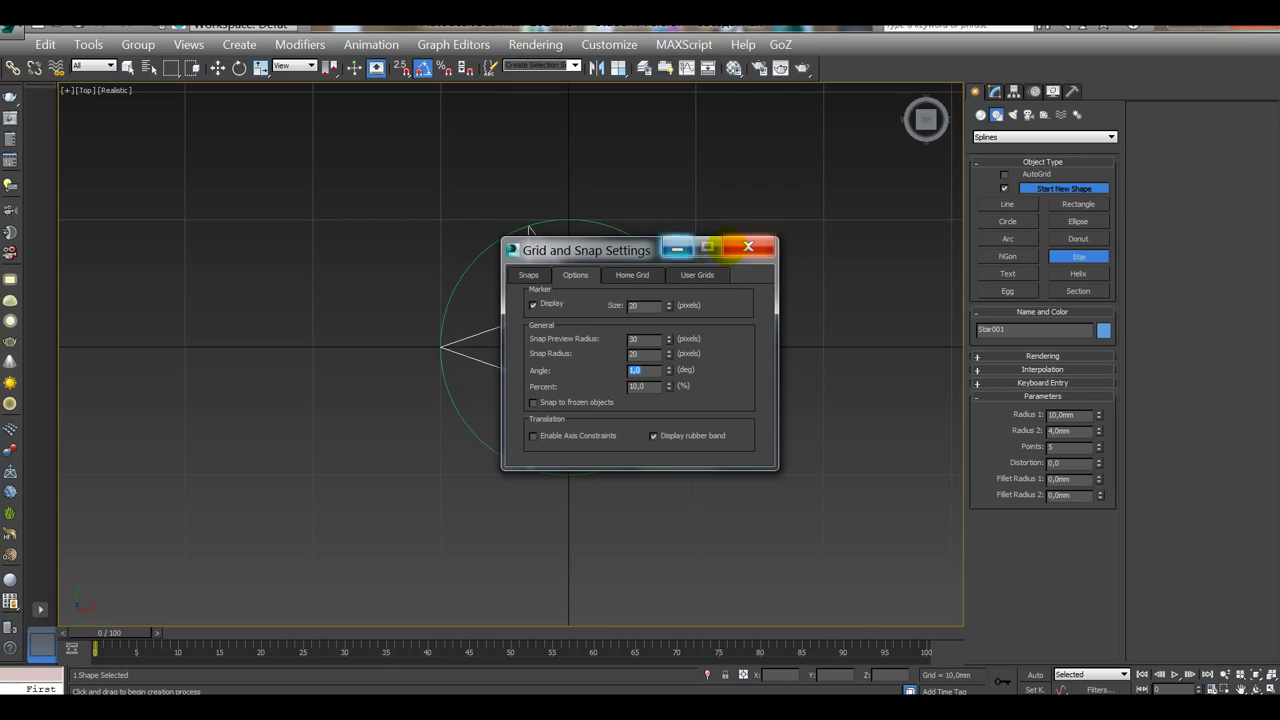
pyautogui.click(728, 246)
# Step: Rotate the star -18 degrees about the Z axis so one point faces straight up, and return to selection mode
pyautogui.press('e')
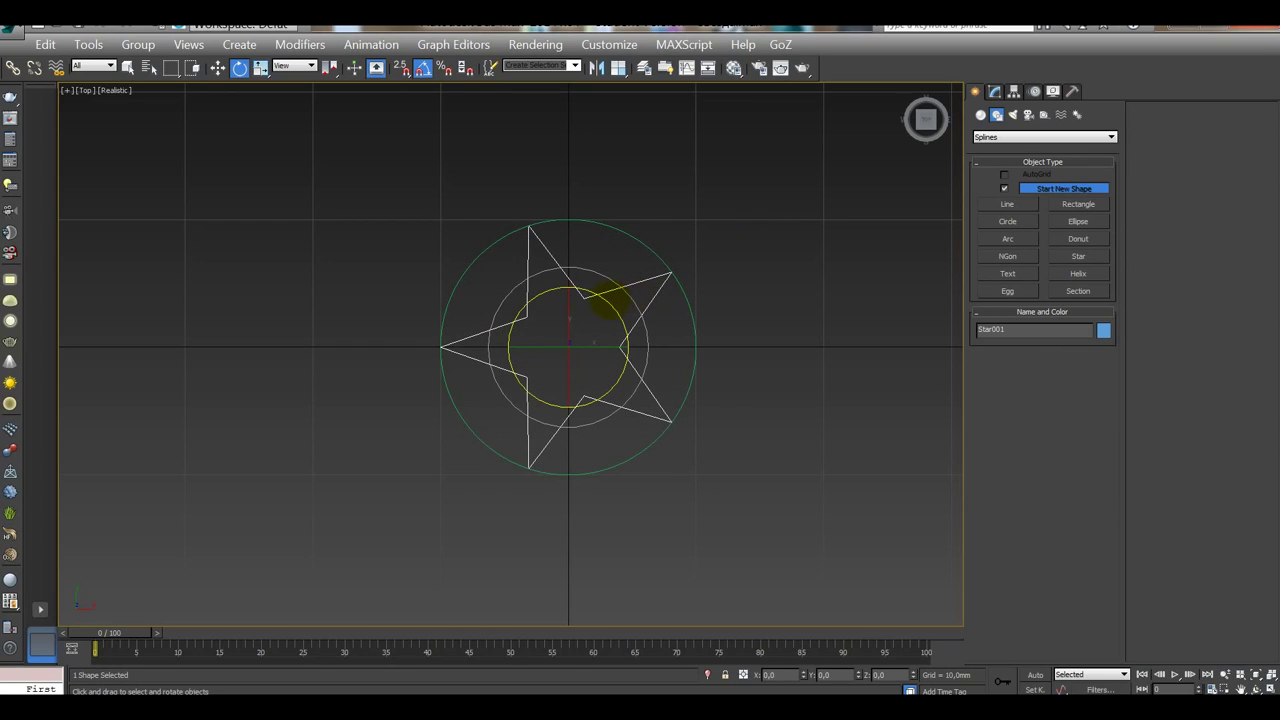
pyautogui.moveTo(597, 295); pyautogui.dragTo(622, 308)
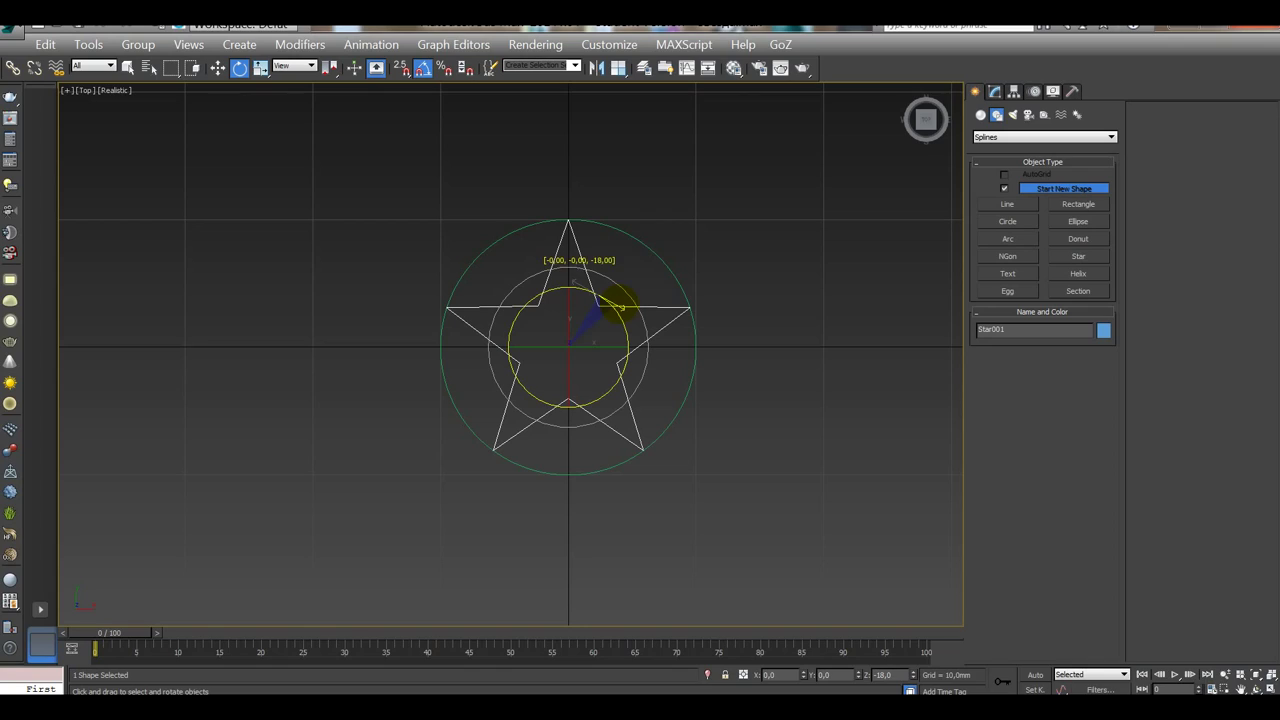
pyautogui.click(646, 281)
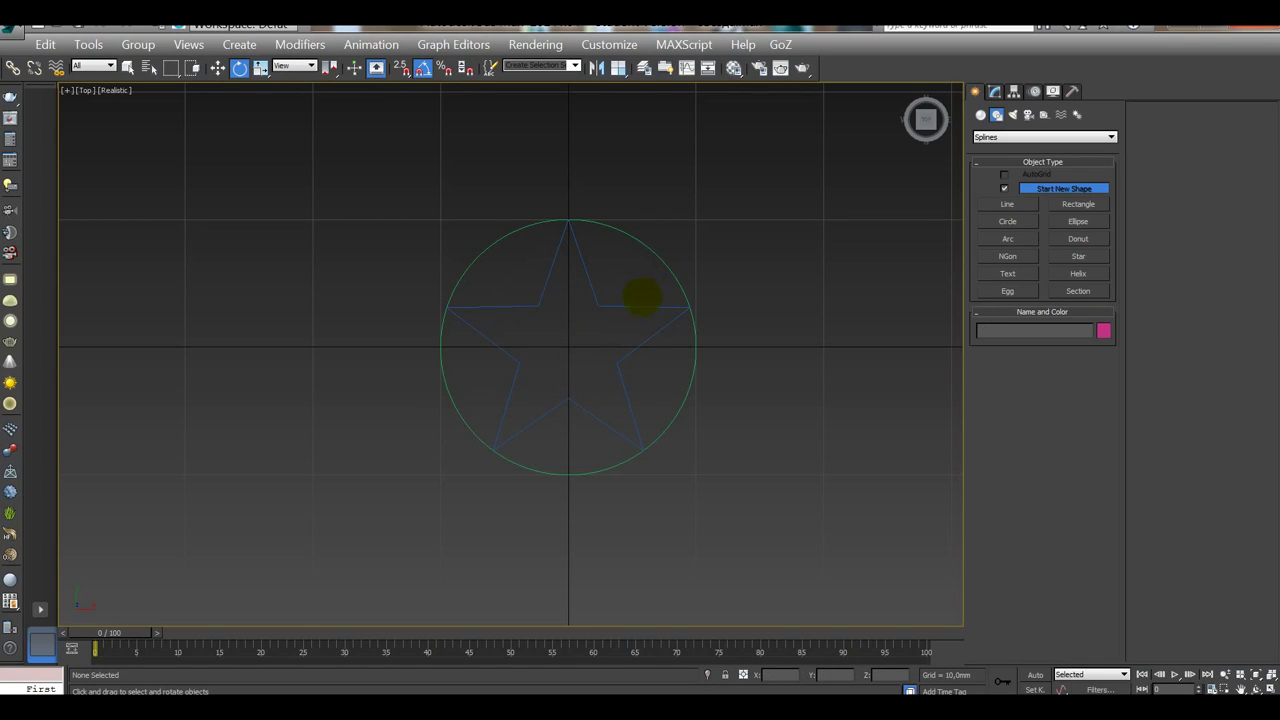
pyautogui.click(635, 307)
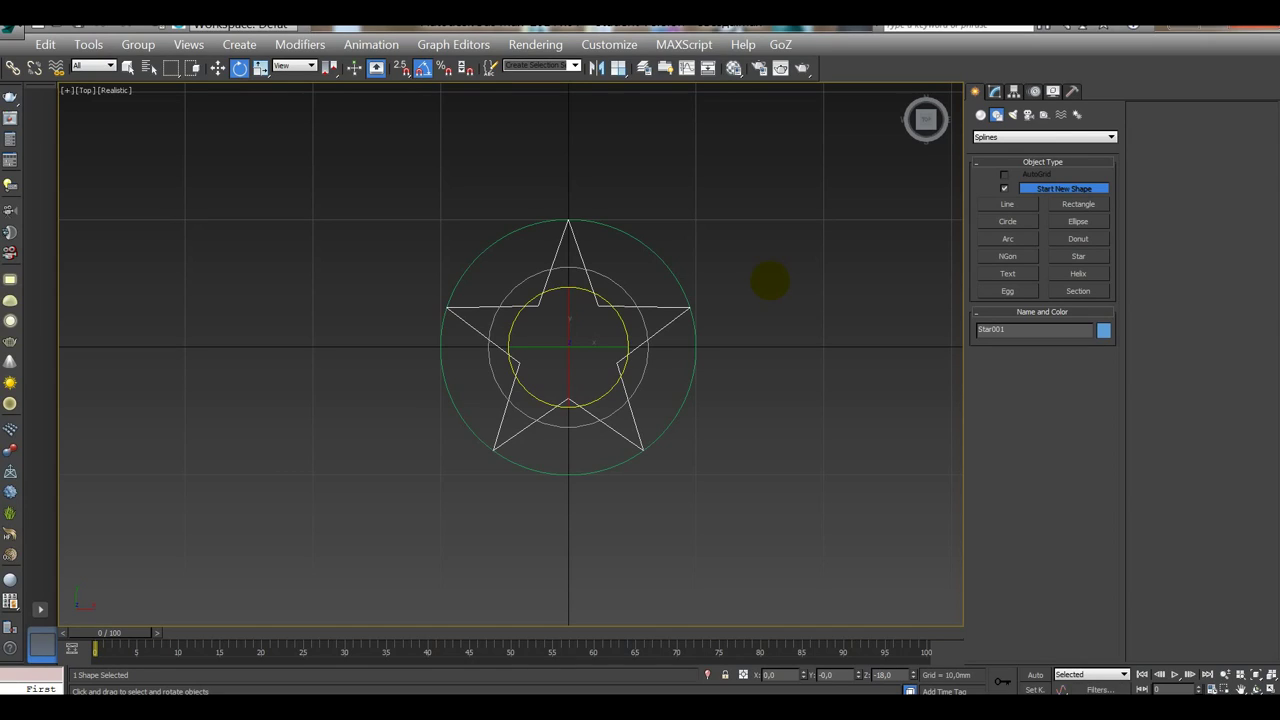
pyautogui.press('q')
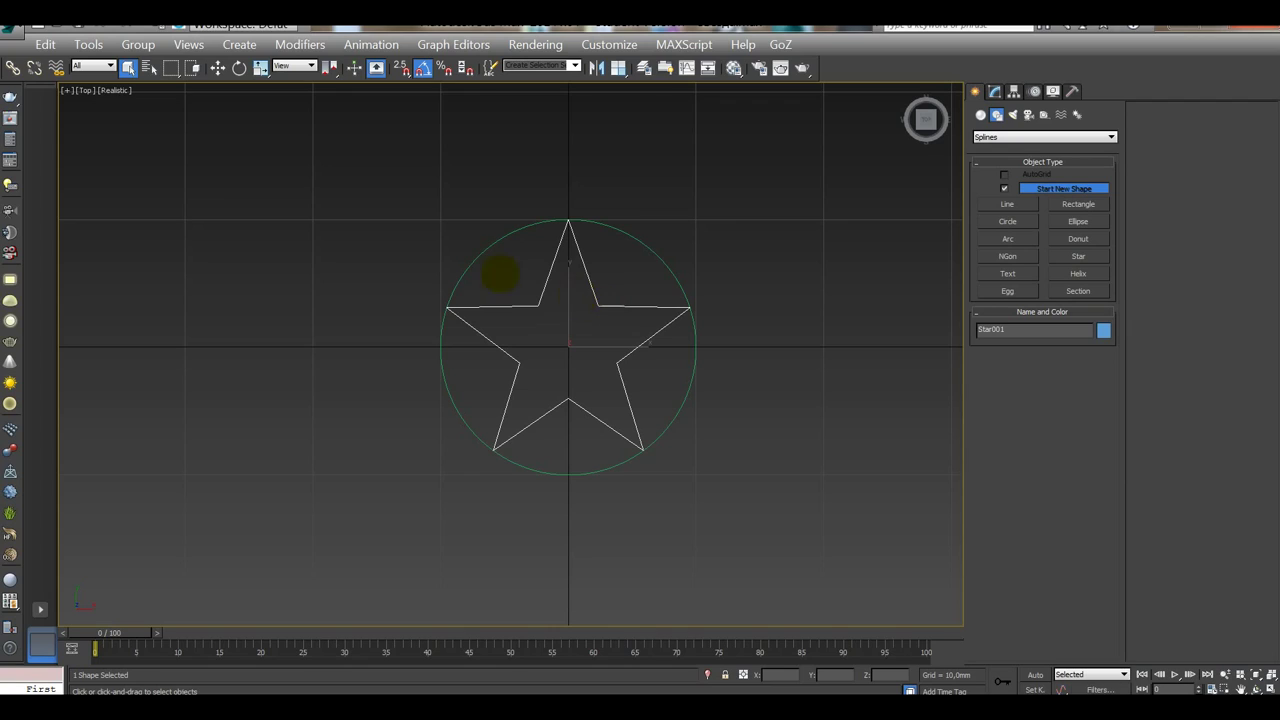
# Step: Save the scene as an incrementally numbered copy of звезда.max in the scenes folder
pyautogui.click(12, 30)
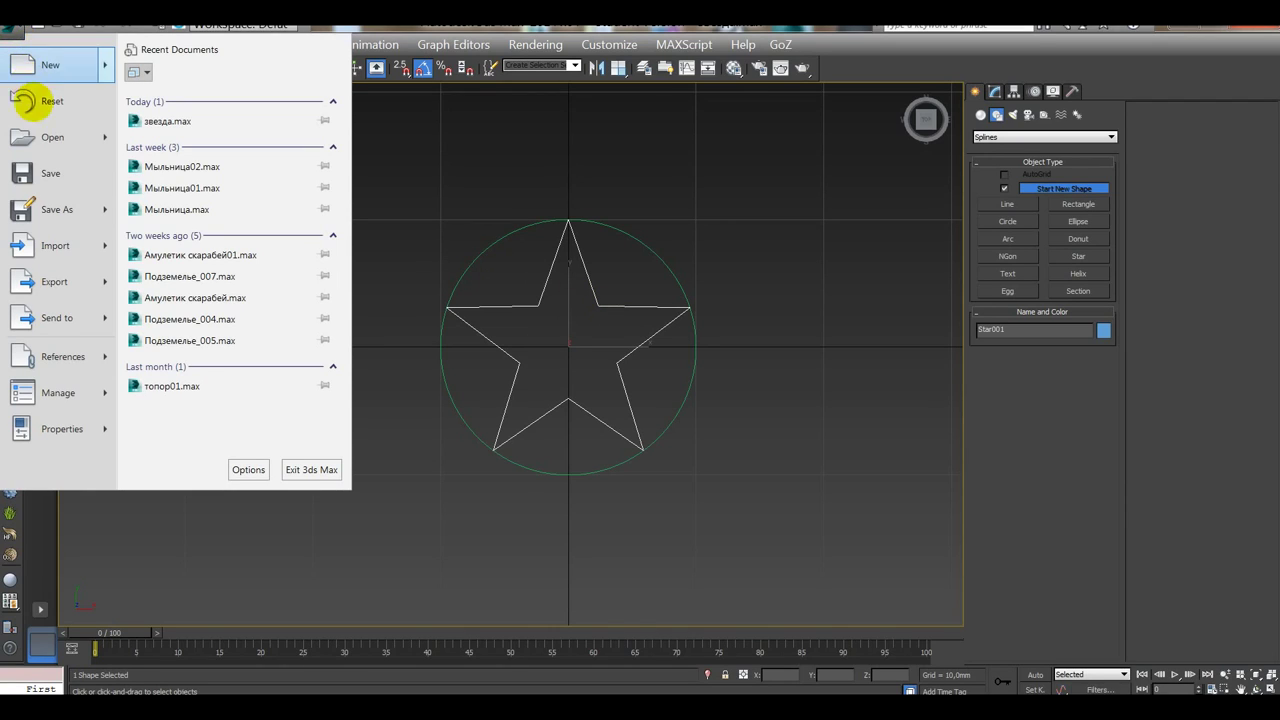
pyautogui.click(62, 208)
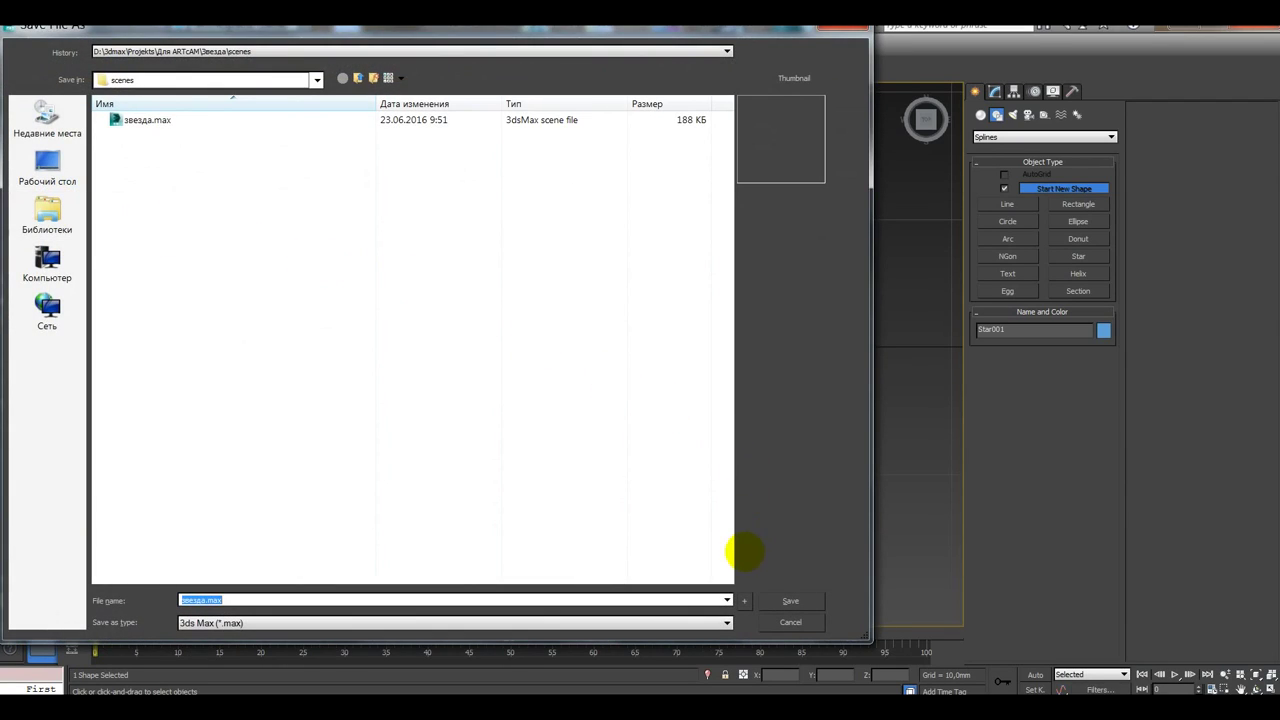
pyautogui.click(744, 600)
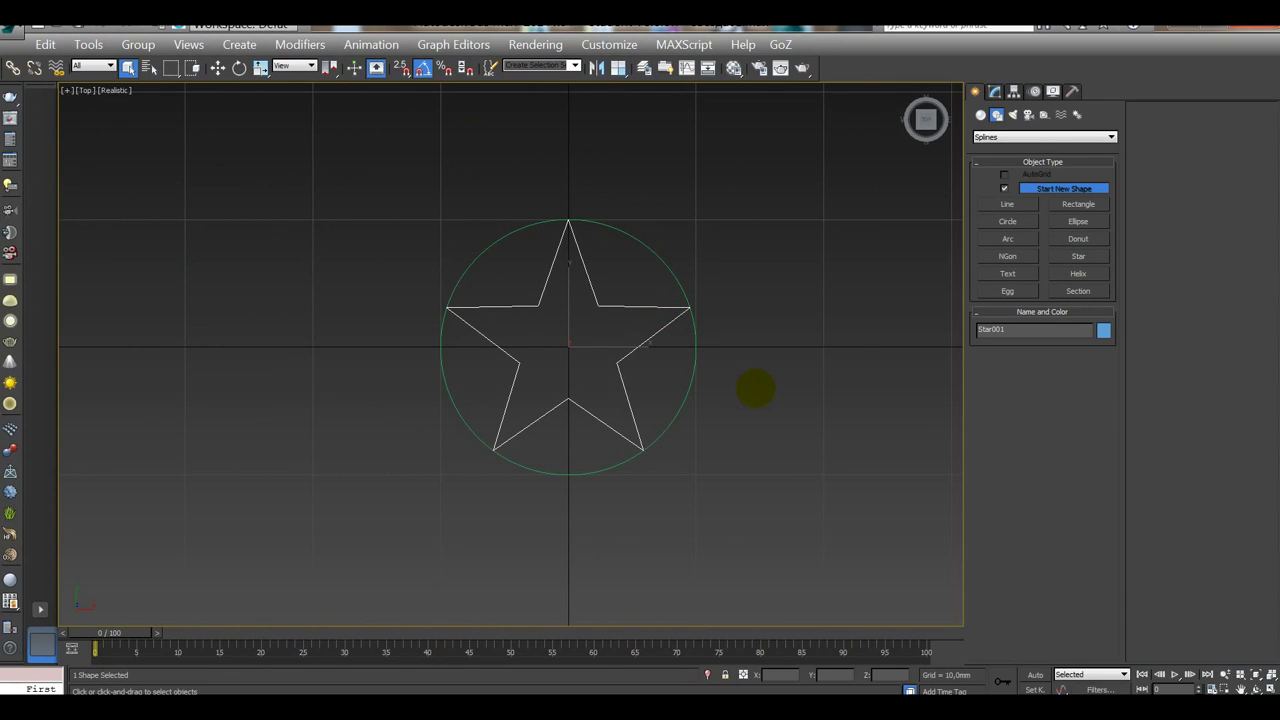
# Step: Try an Extrude modifier on the star with the grid hidden, and delete it from the modifier stack
pyautogui.press('g')
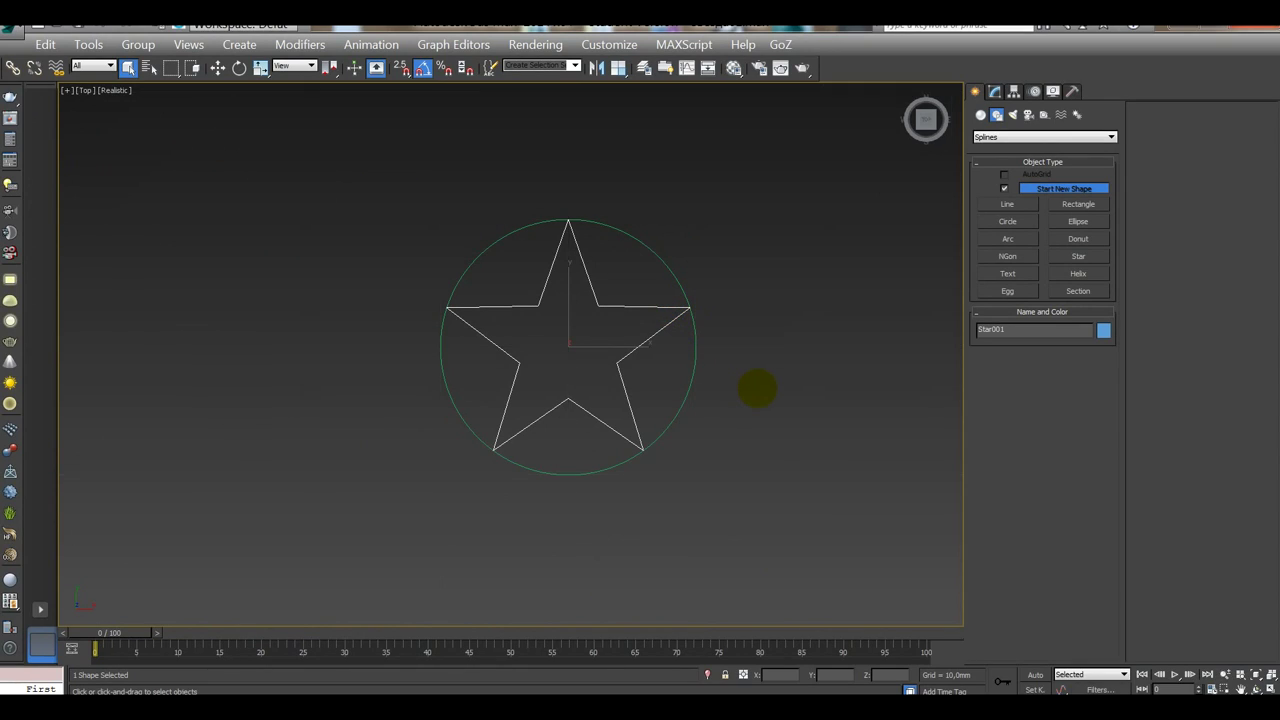
pyautogui.keyDown('alt'); pyautogui.moveTo(760, 388); pyautogui.dragTo(790, 333, button='middle'); pyautogui.keyUp('alt')
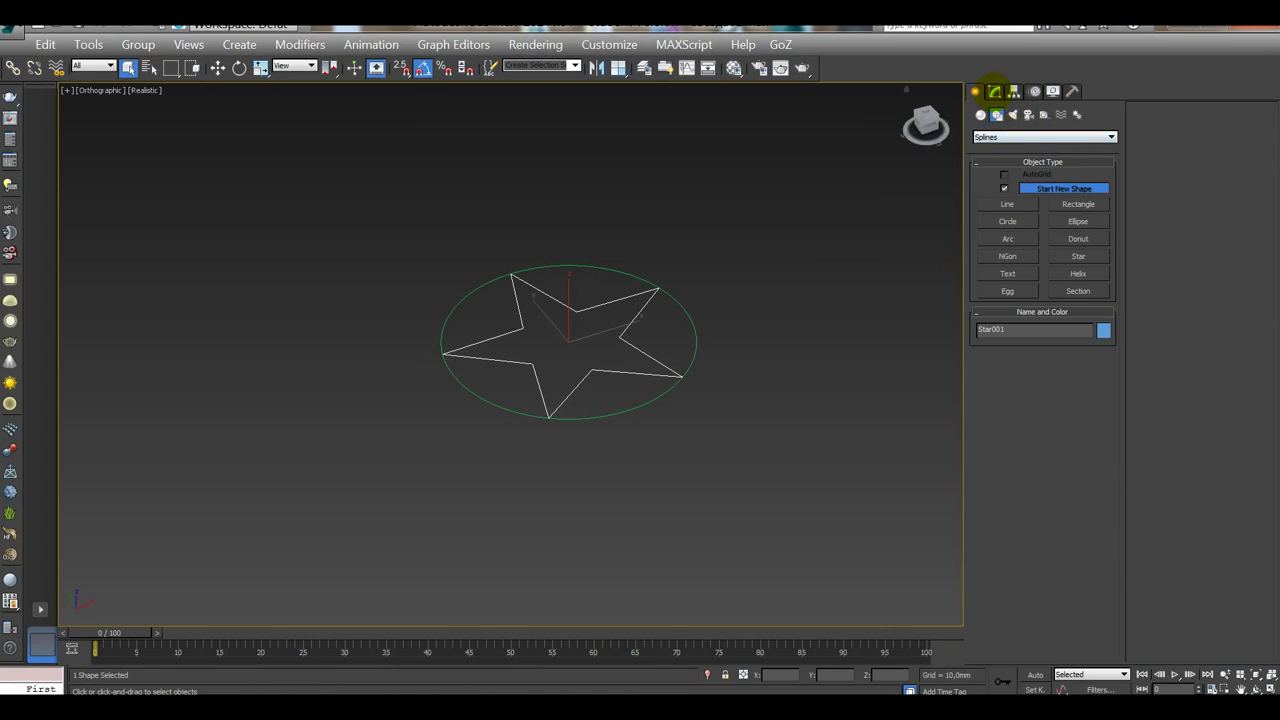
pyautogui.click(994, 91)
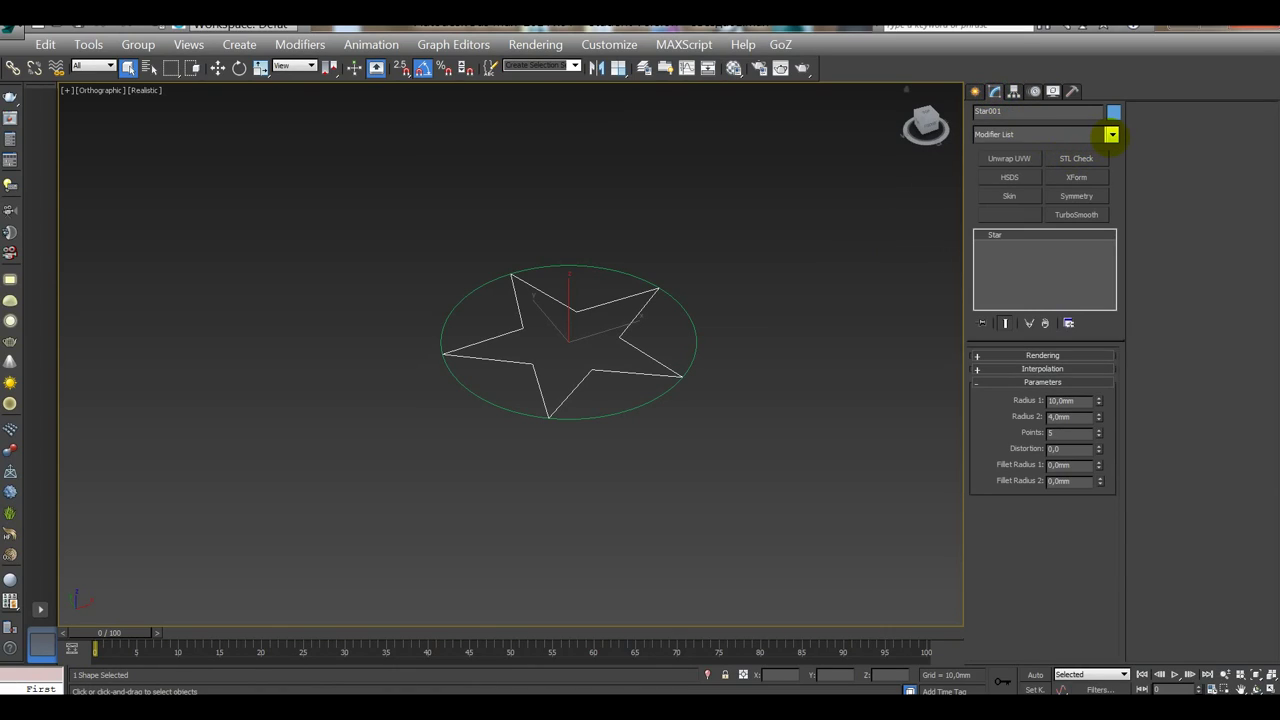
pyautogui.click(1111, 134)
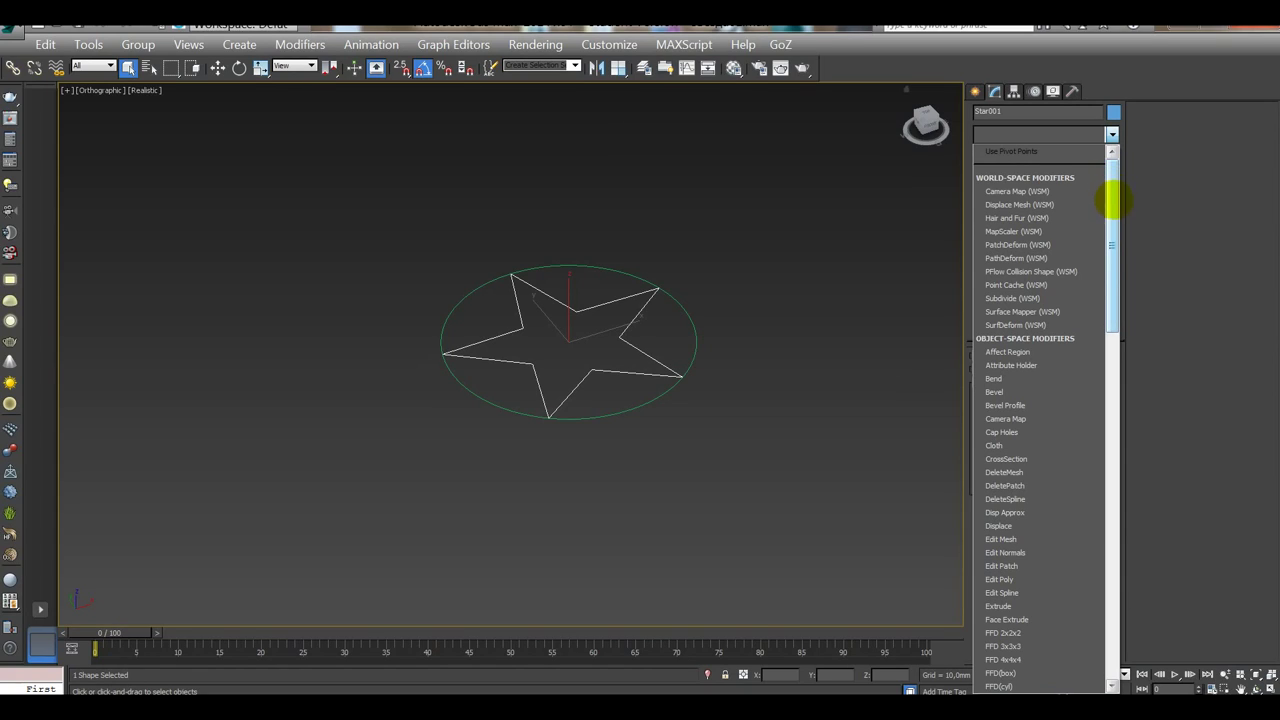
pyautogui.moveTo(1111, 268); pyautogui.dragTo(1111, 292)
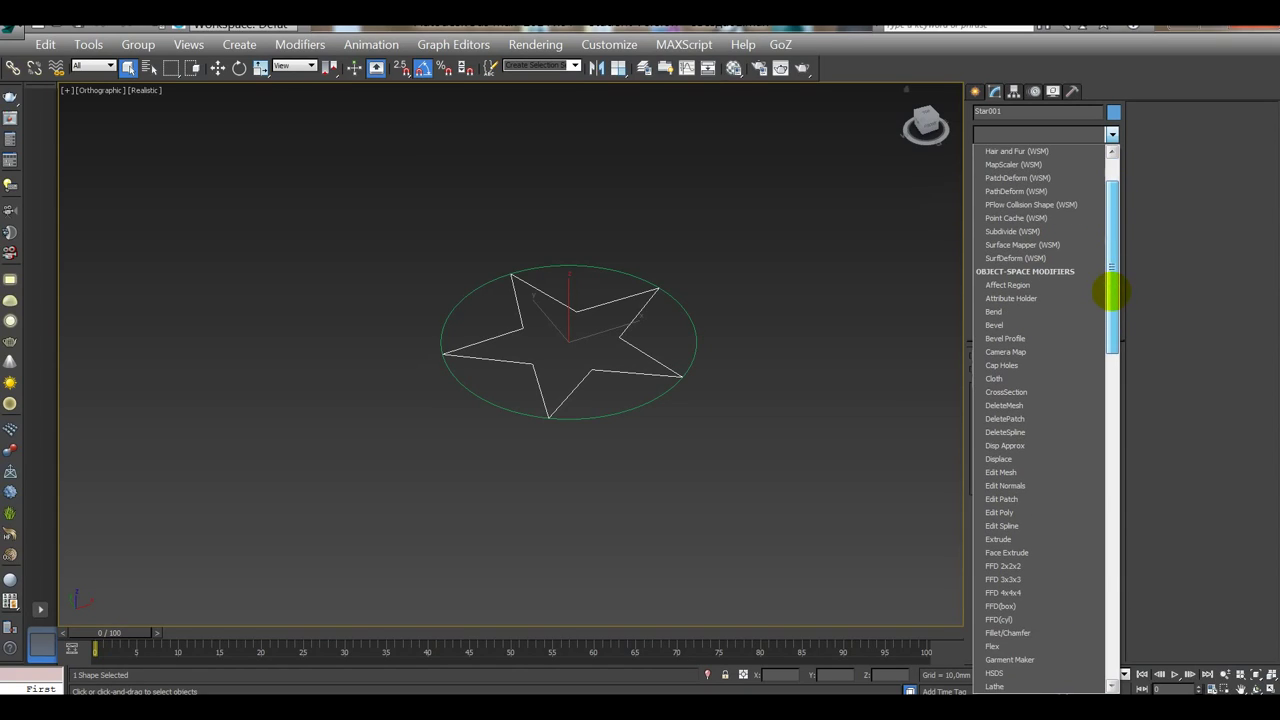
pyautogui.moveTo(1111, 292); pyautogui.dragTo(1111, 331)
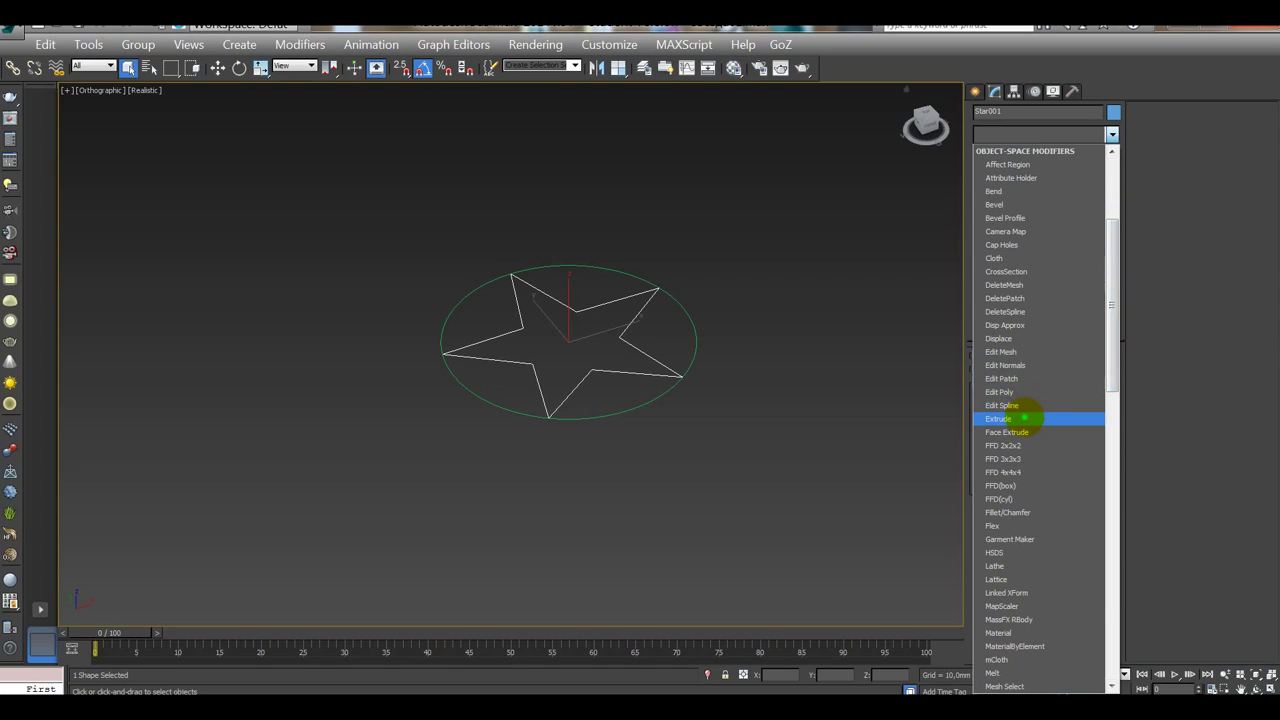
pyautogui.click(1000, 418)
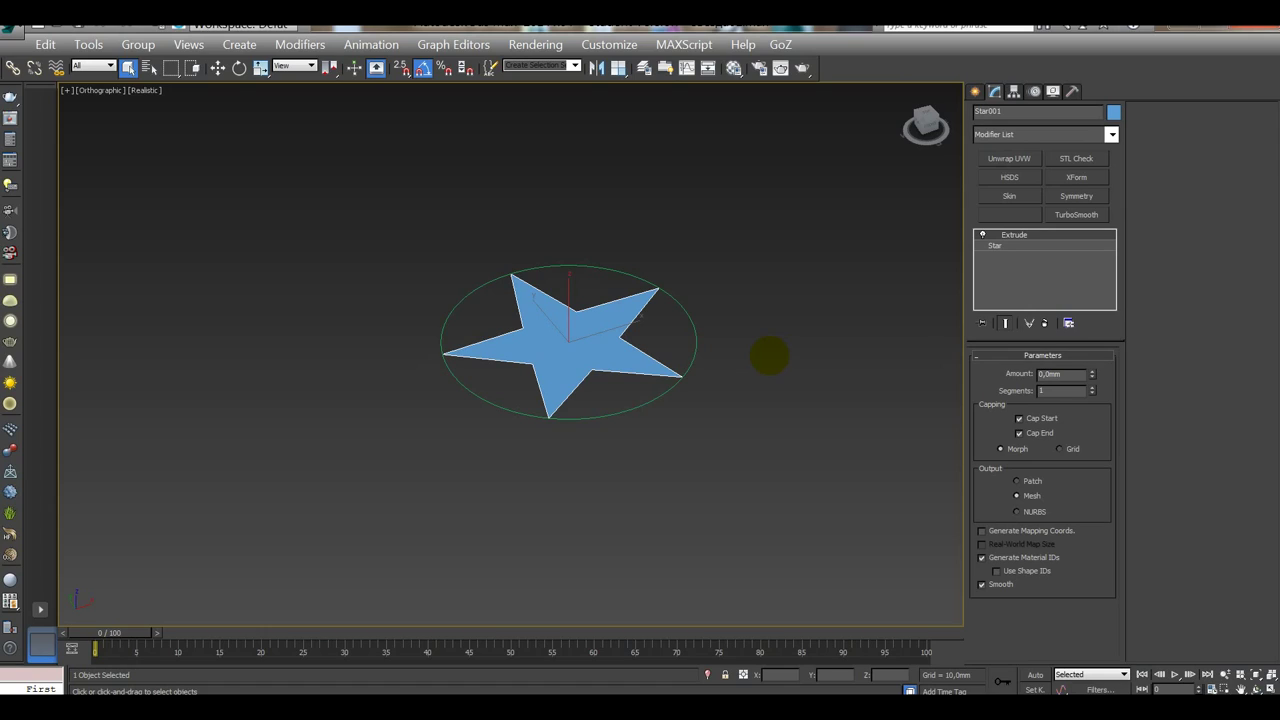
pyautogui.click(1045, 323)
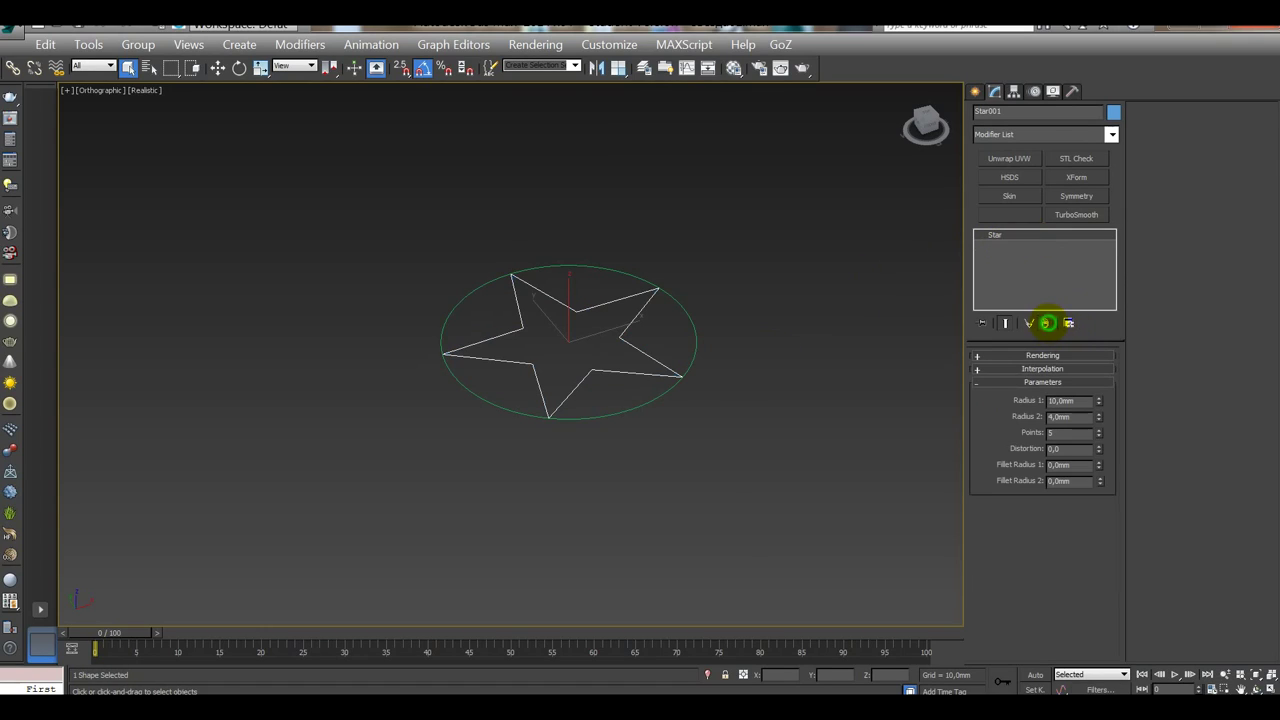
# Step: Convert the star spline to an Editable Poly and enter its Vertex level
pyautogui.rightClick(628, 324)
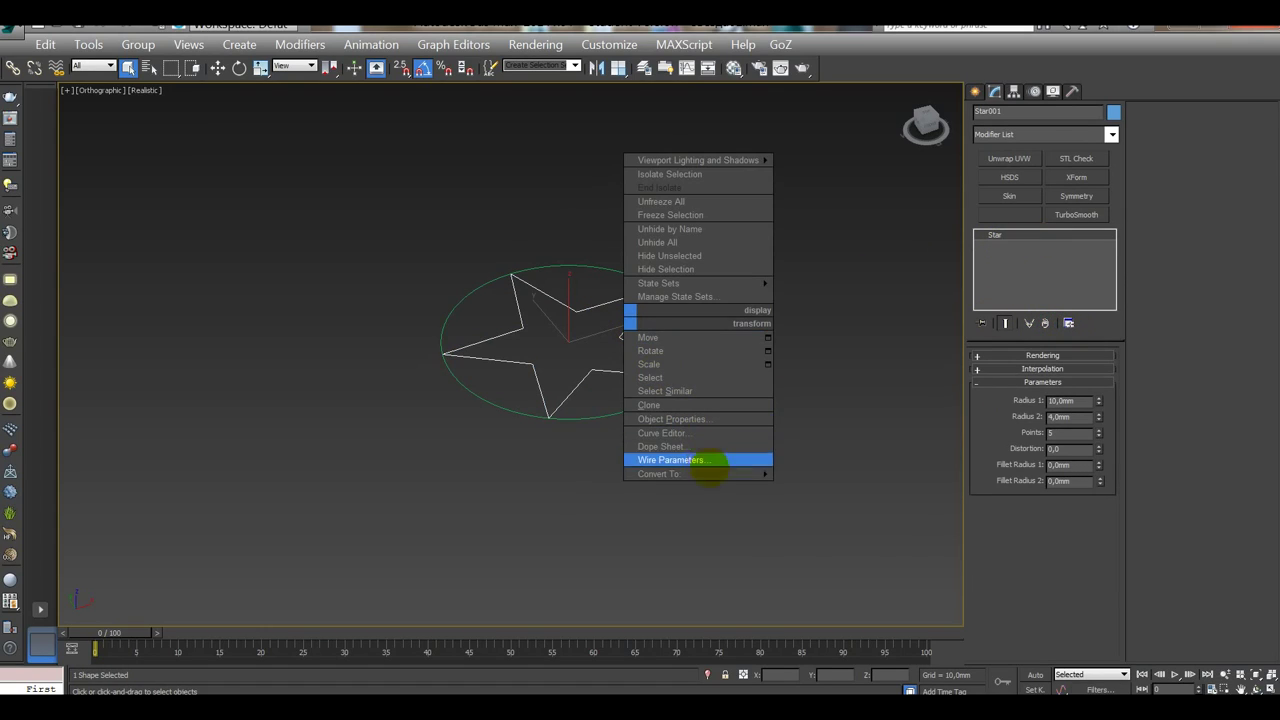
pyautogui.moveTo(706, 473)
pyautogui.click(832, 500)
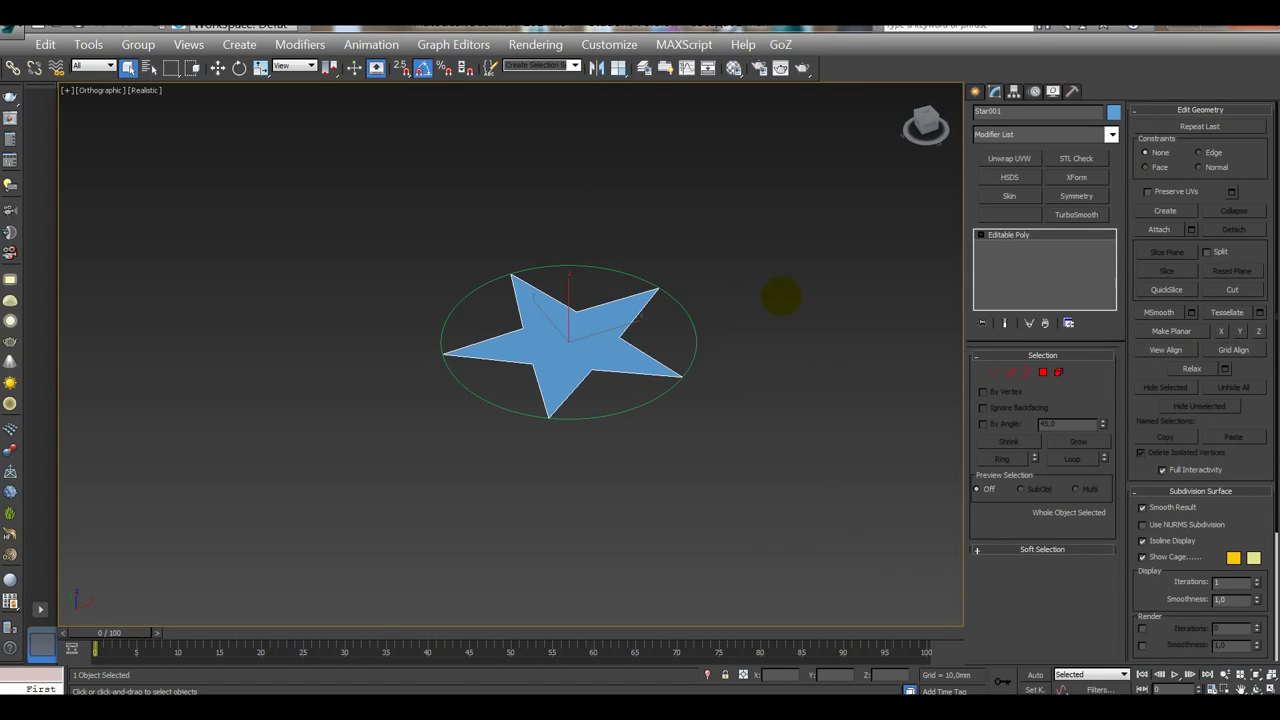
pyautogui.click(994, 372)
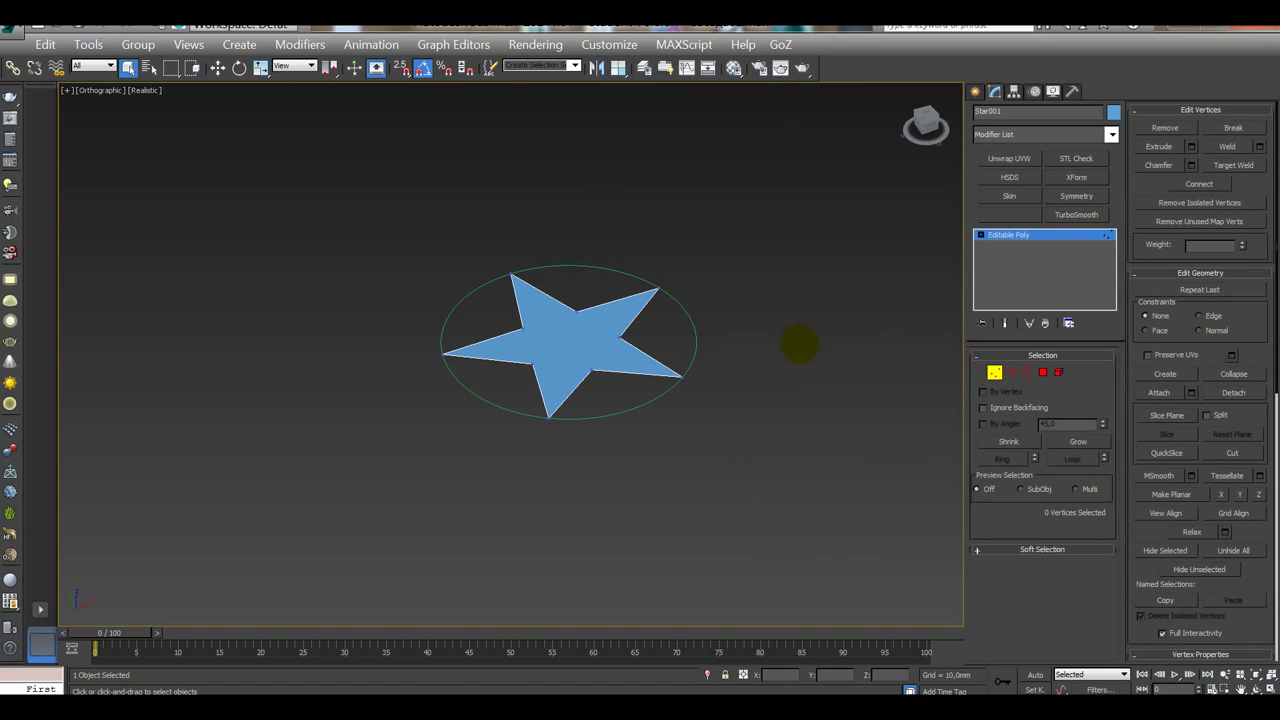
# Step: Frame the star in the top view with the grid shown and activate the Cut tool
pyautogui.keyDown('alt'); pyautogui.moveTo(787, 279); pyautogui.dragTo(780, 349, button='middle'); pyautogui.keyUp('alt')
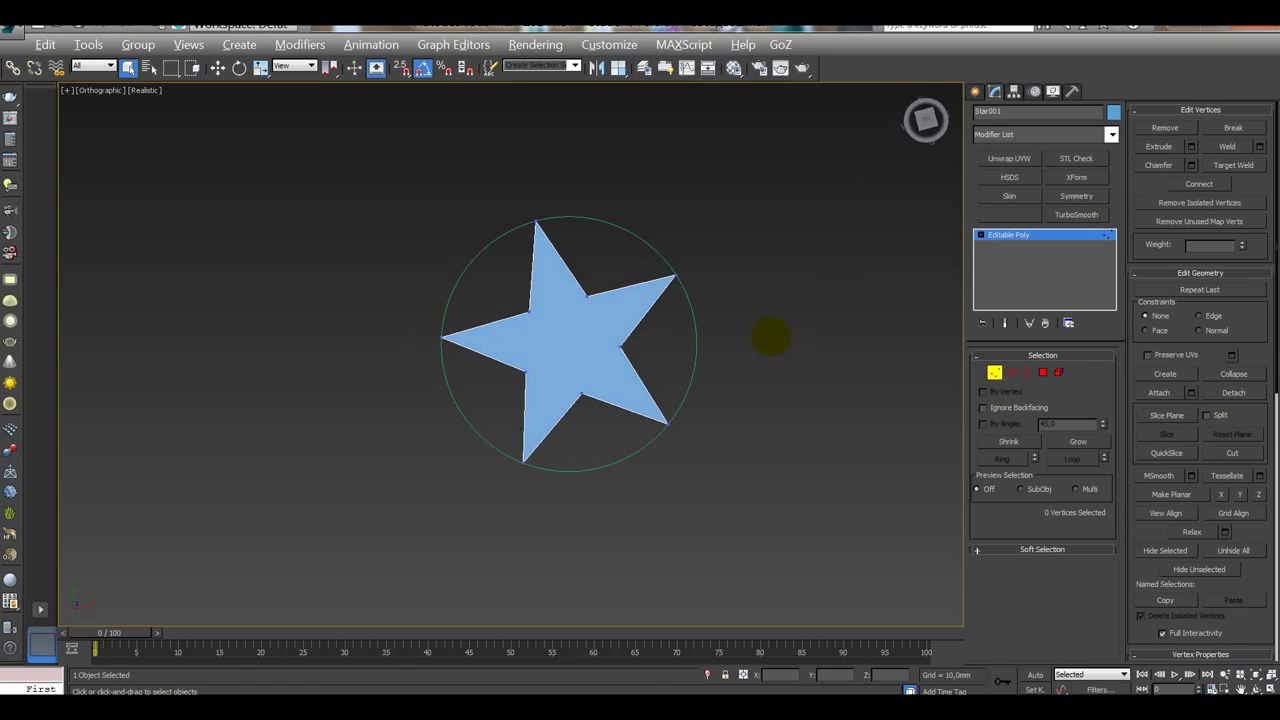
pyautogui.scroll(4, 591, 316)
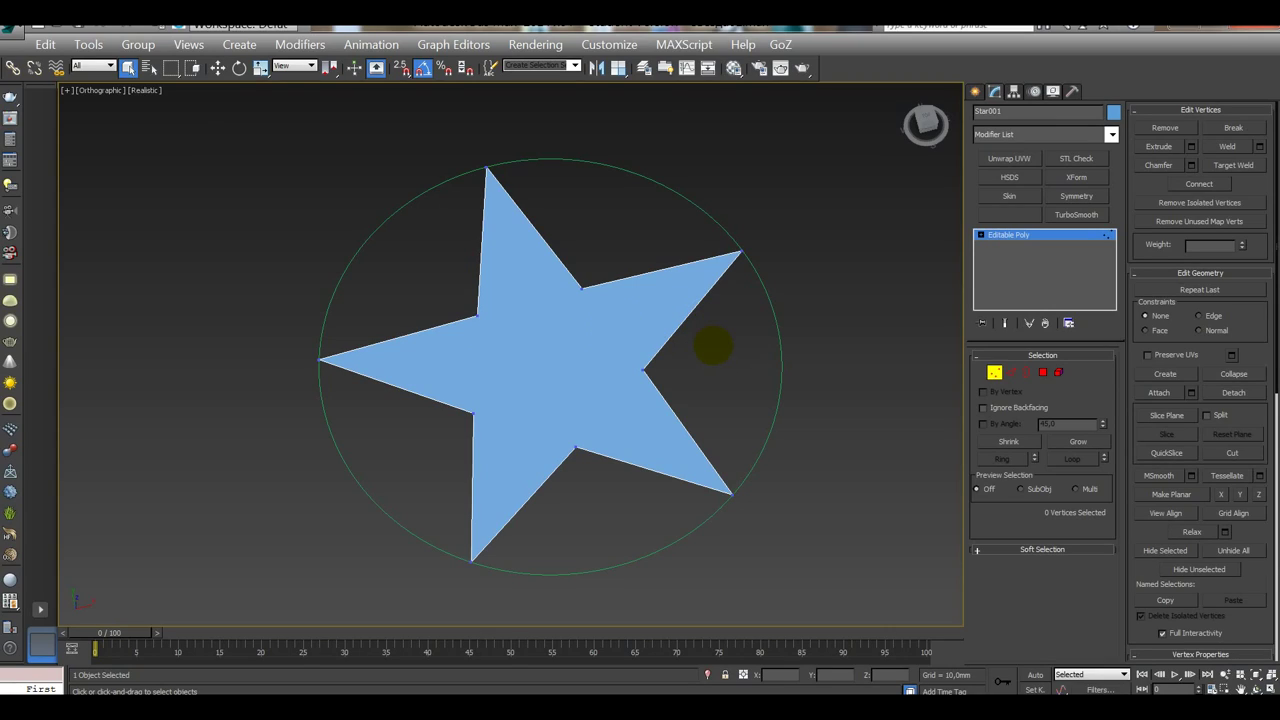
pyautogui.press('t')
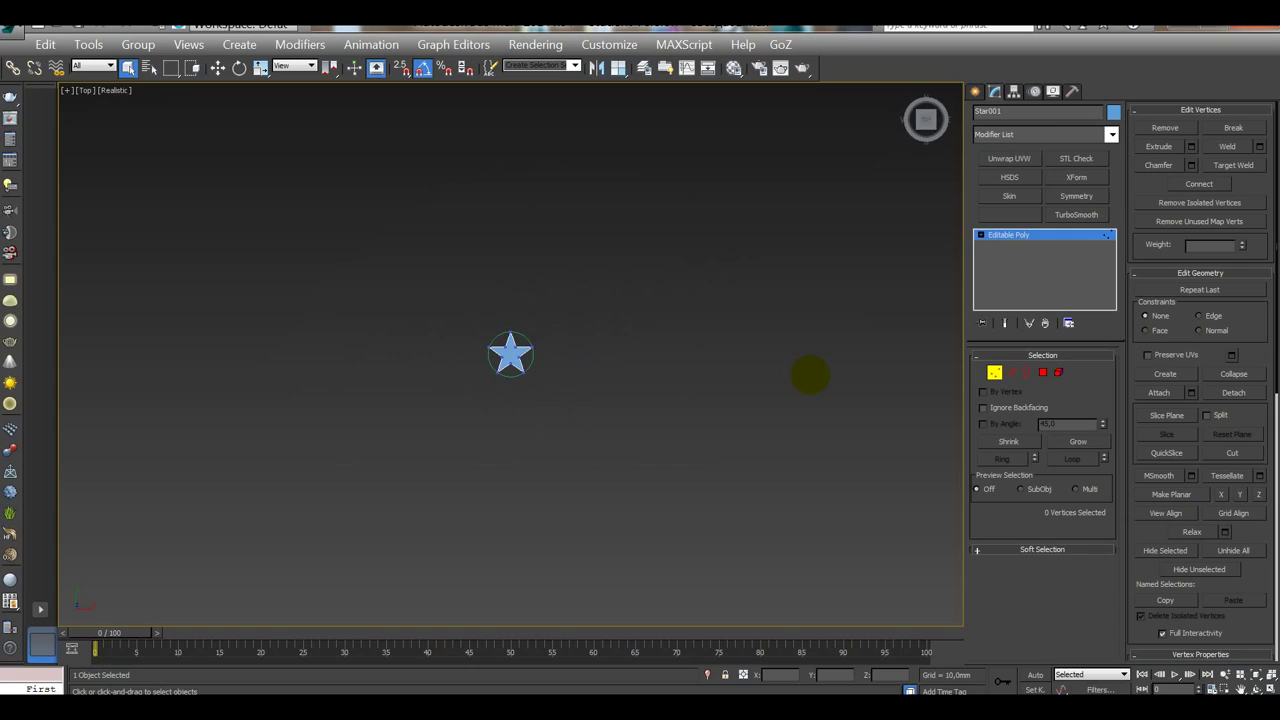
pyautogui.press('z')
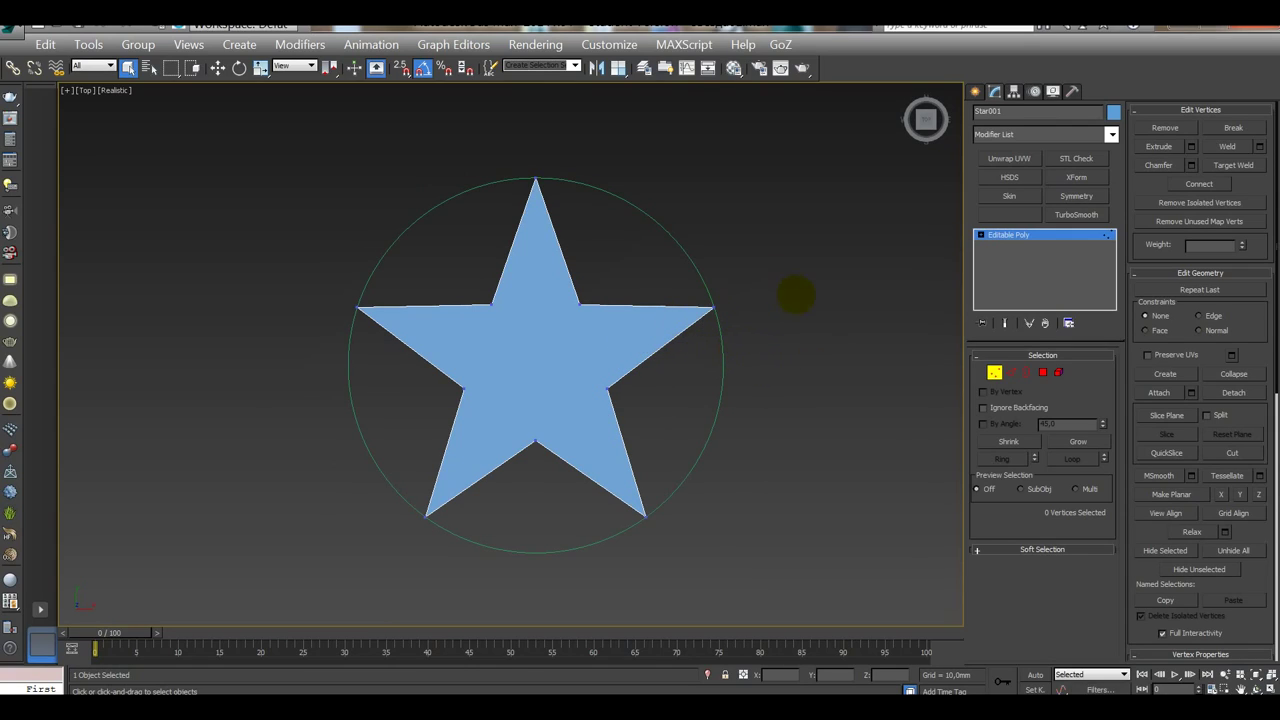
pyautogui.press('g')
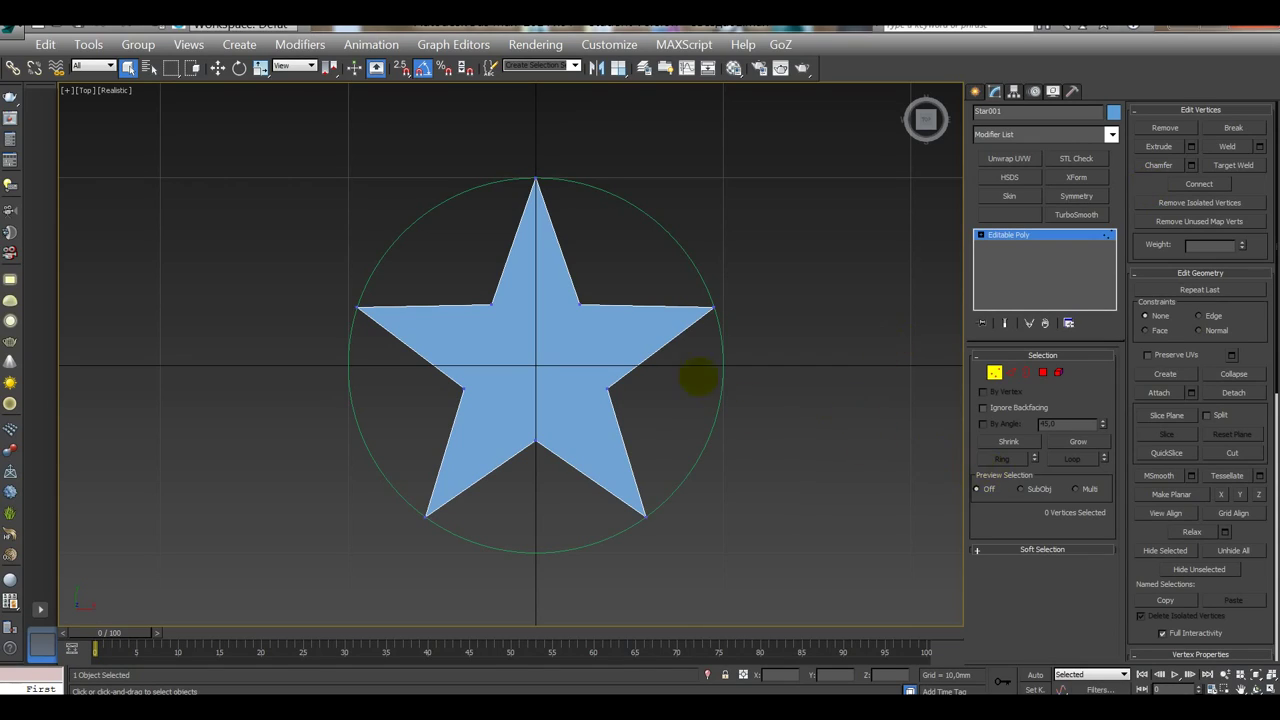
pyautogui.click(360, 312)
pyautogui.click(1230, 452)
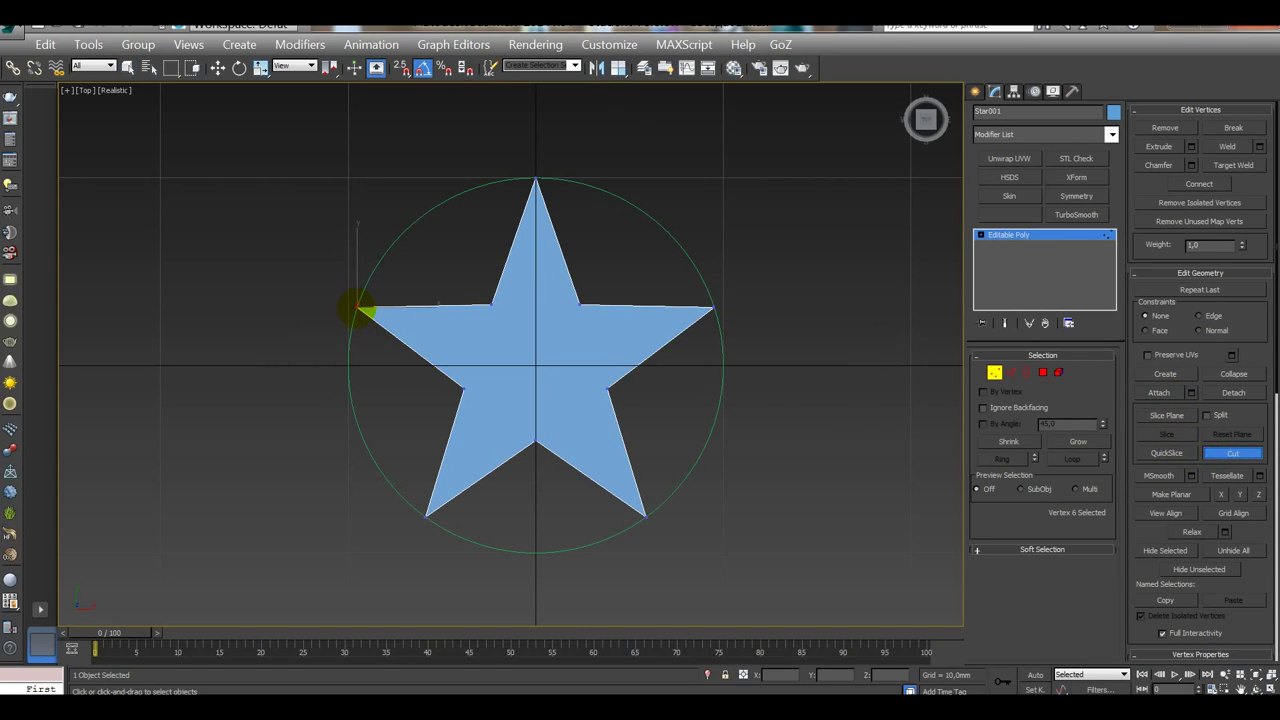
pyautogui.click(360, 310)
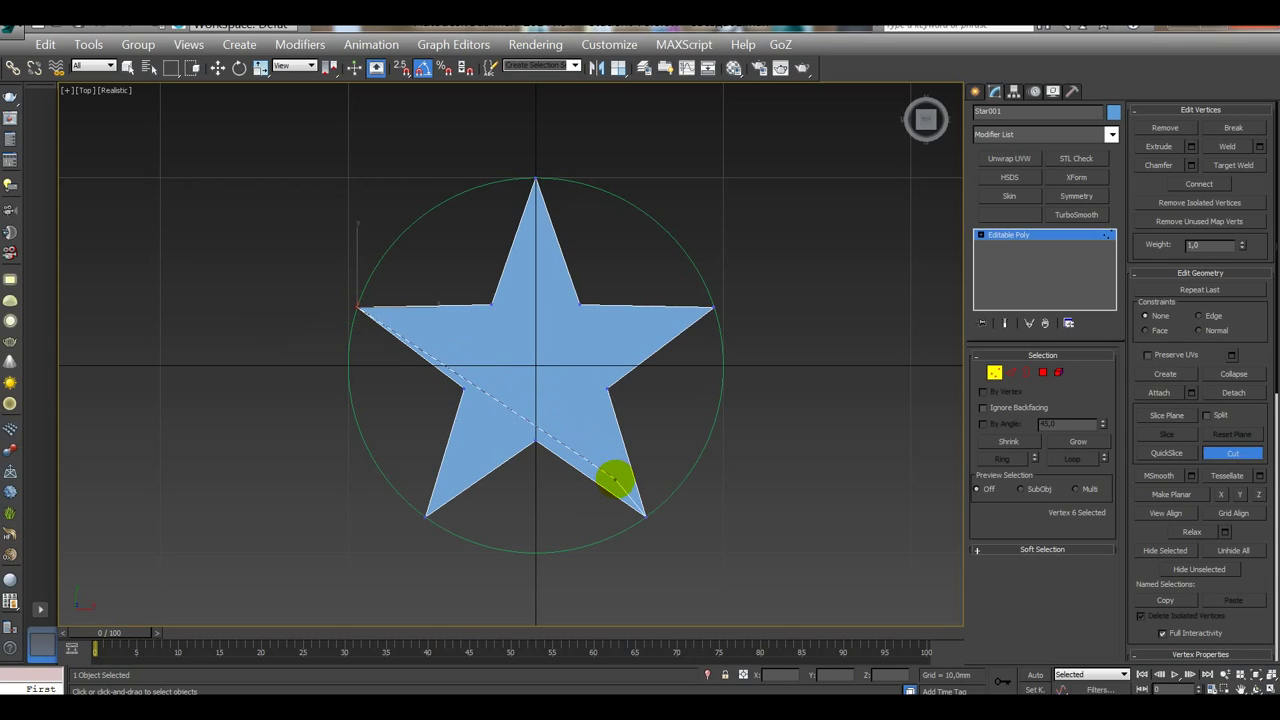
pyautogui.click(607, 386)
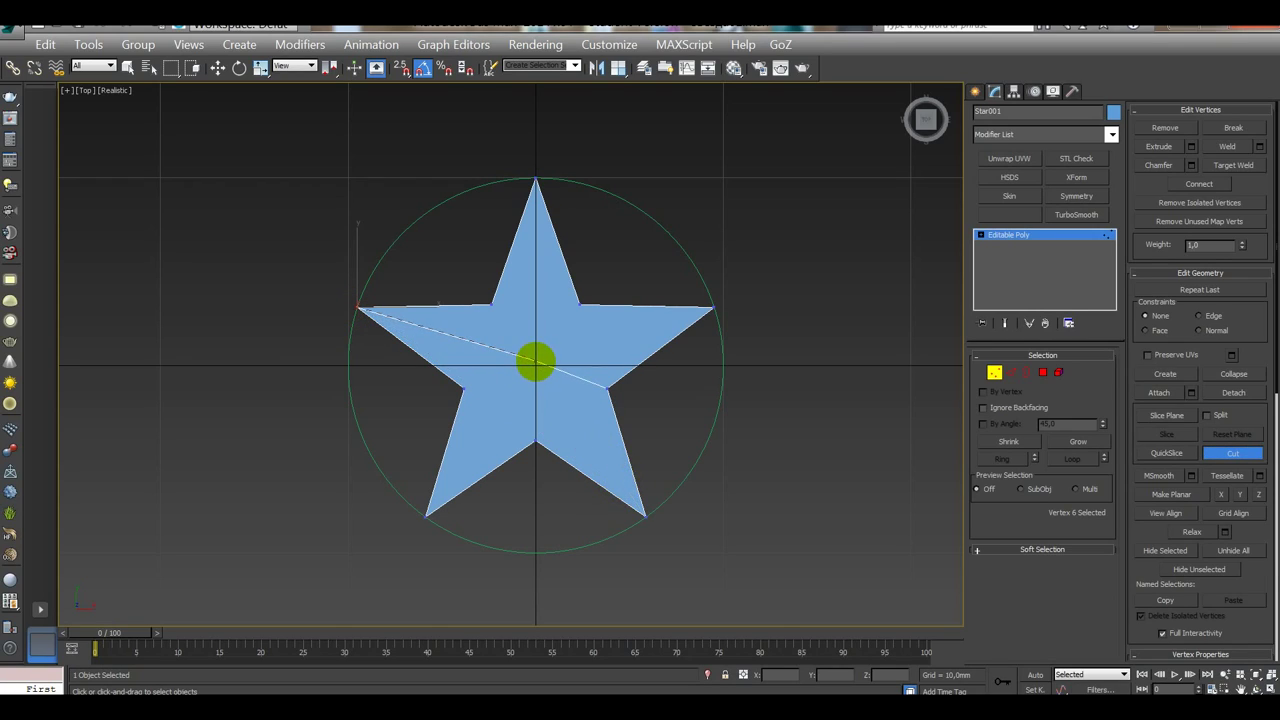
pyautogui.rightClick(537, 366)
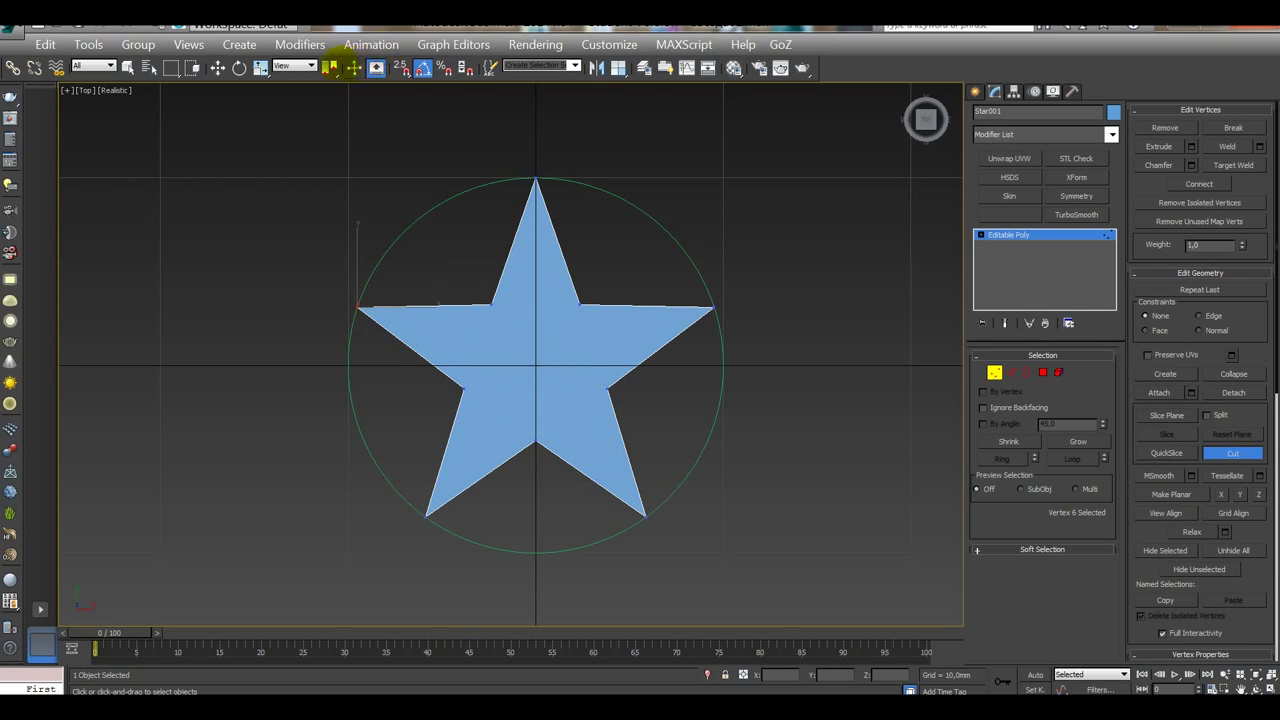
# Step: With position snapping on, cut from the star's left tip to the grid origin at its centre and on to the lower-right tip
pyautogui.click(400, 67)
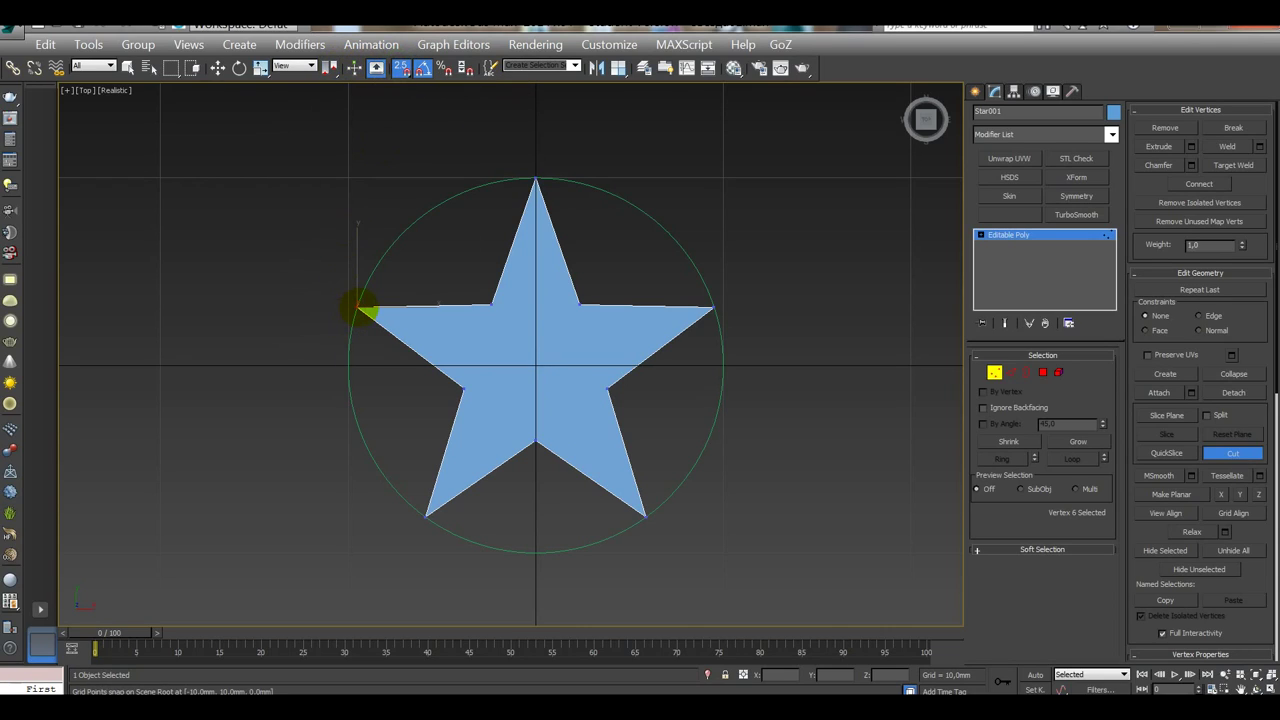
pyautogui.click(359, 308)
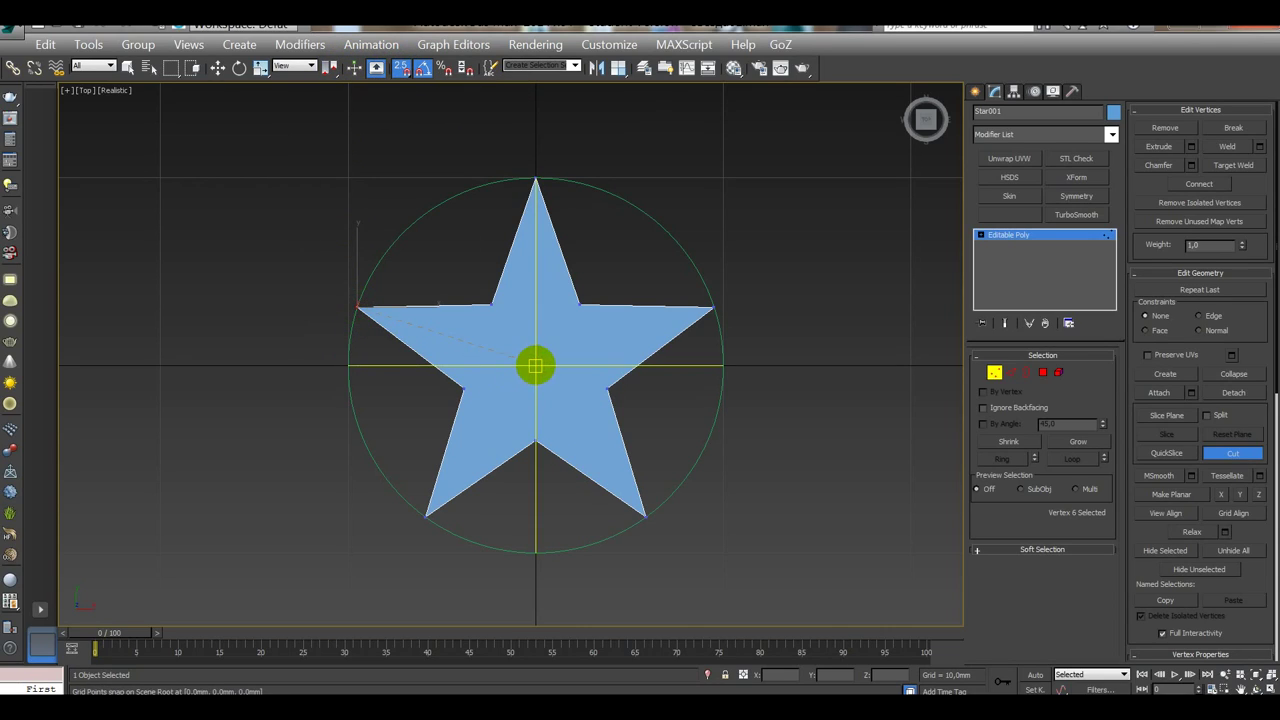
pyautogui.click(561, 396)
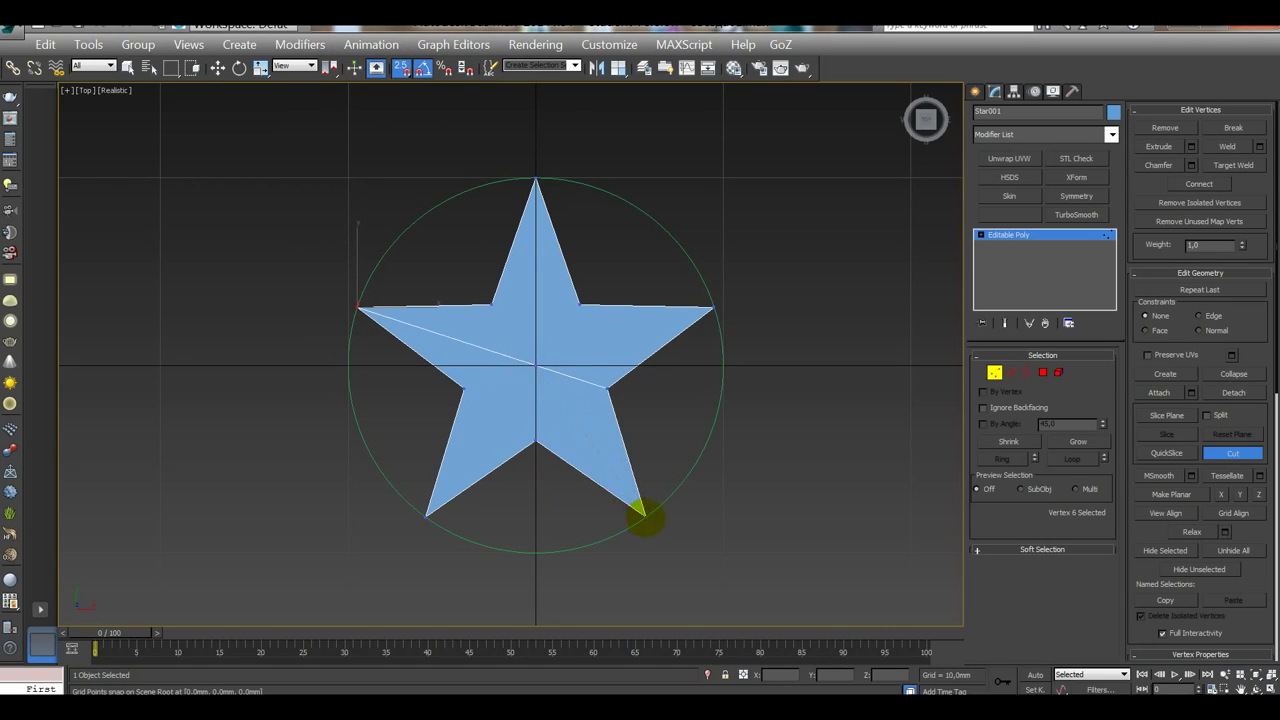
pyautogui.click(645, 515)
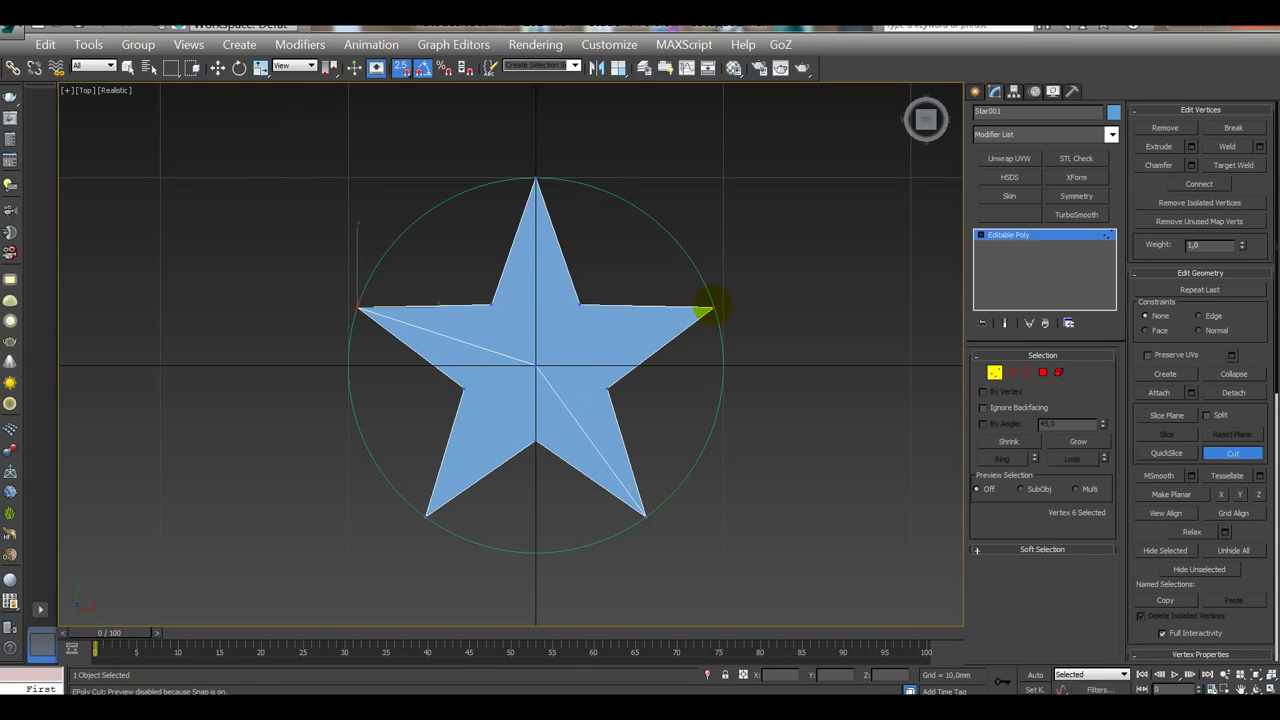
# Step: With position snapping off, cut edges joining the upper-right, lower-left and top tips to the centre, and check them with the grid hidden
pyautogui.click(401, 67)
pyautogui.click(708, 310)
pyautogui.click(535, 362)
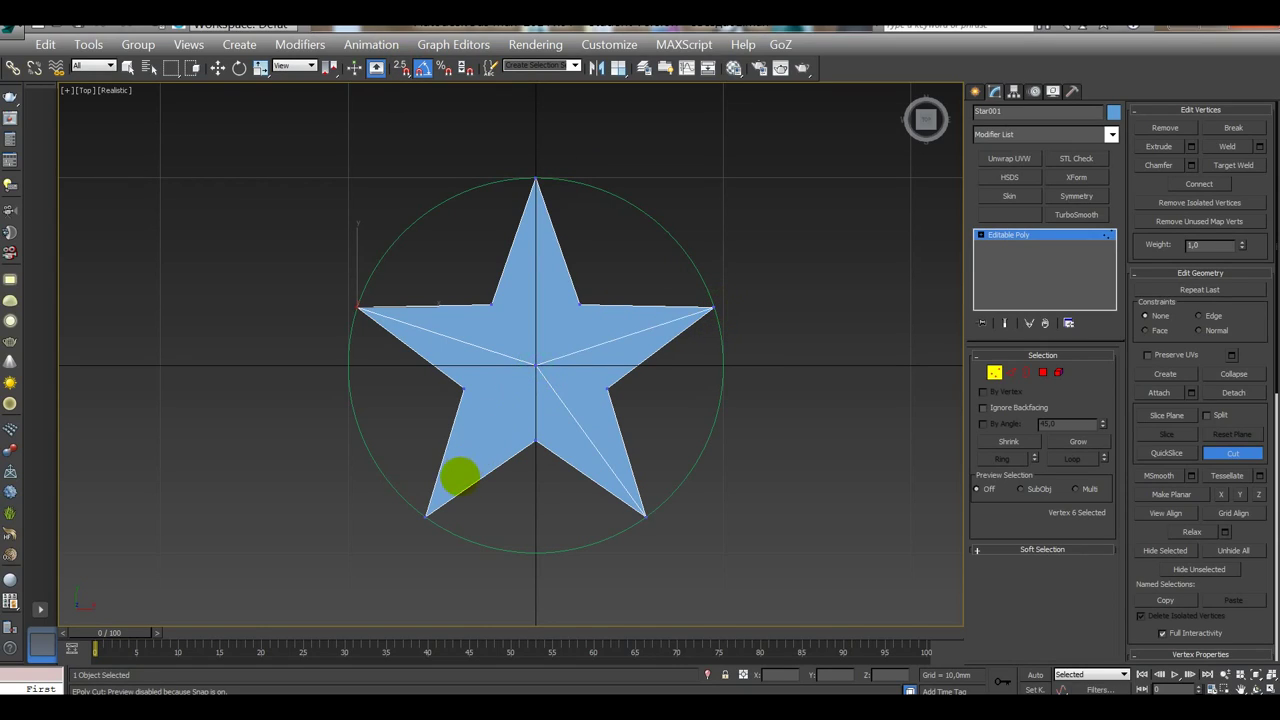
pyautogui.click(428, 512)
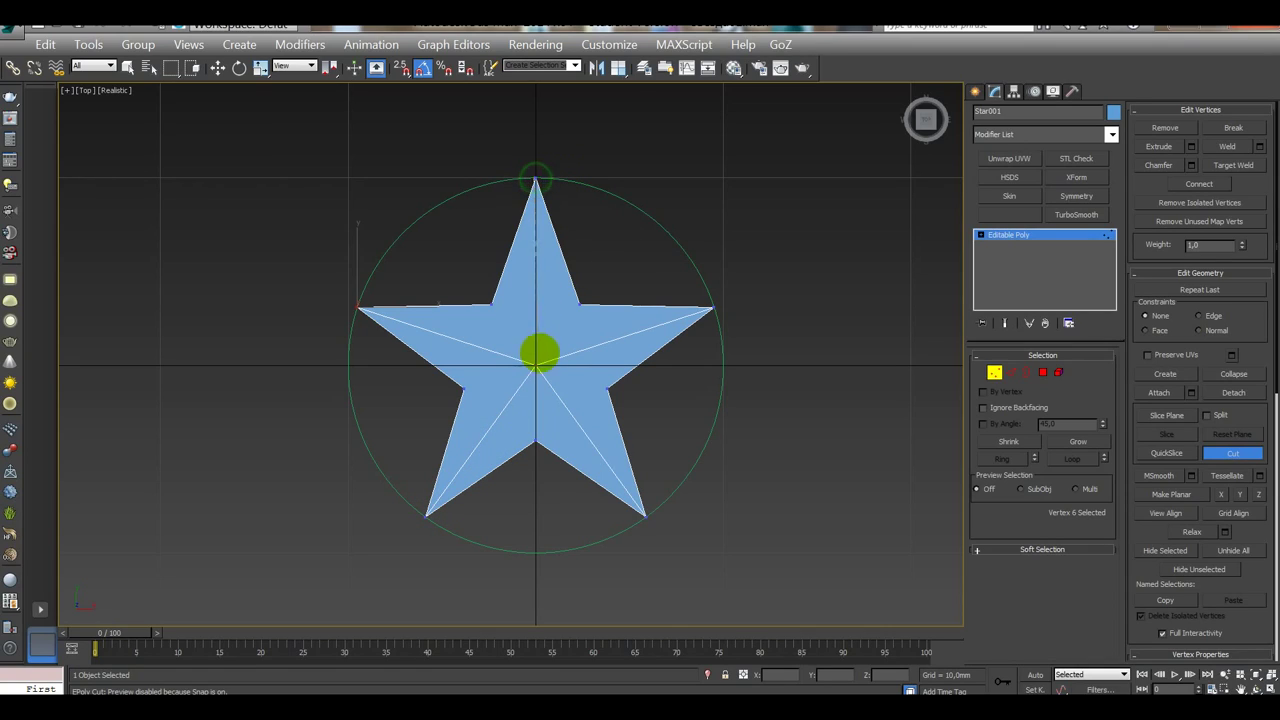
pyautogui.click(536, 364)
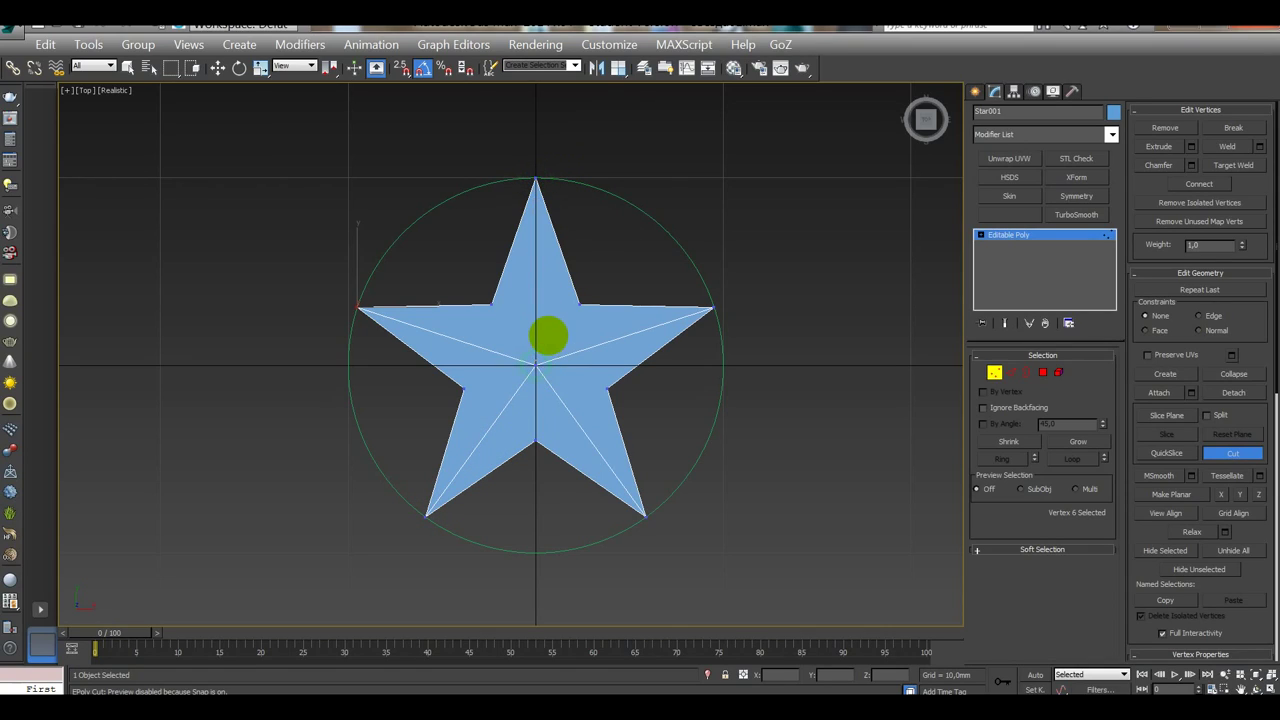
pyautogui.rightClick(548, 336)
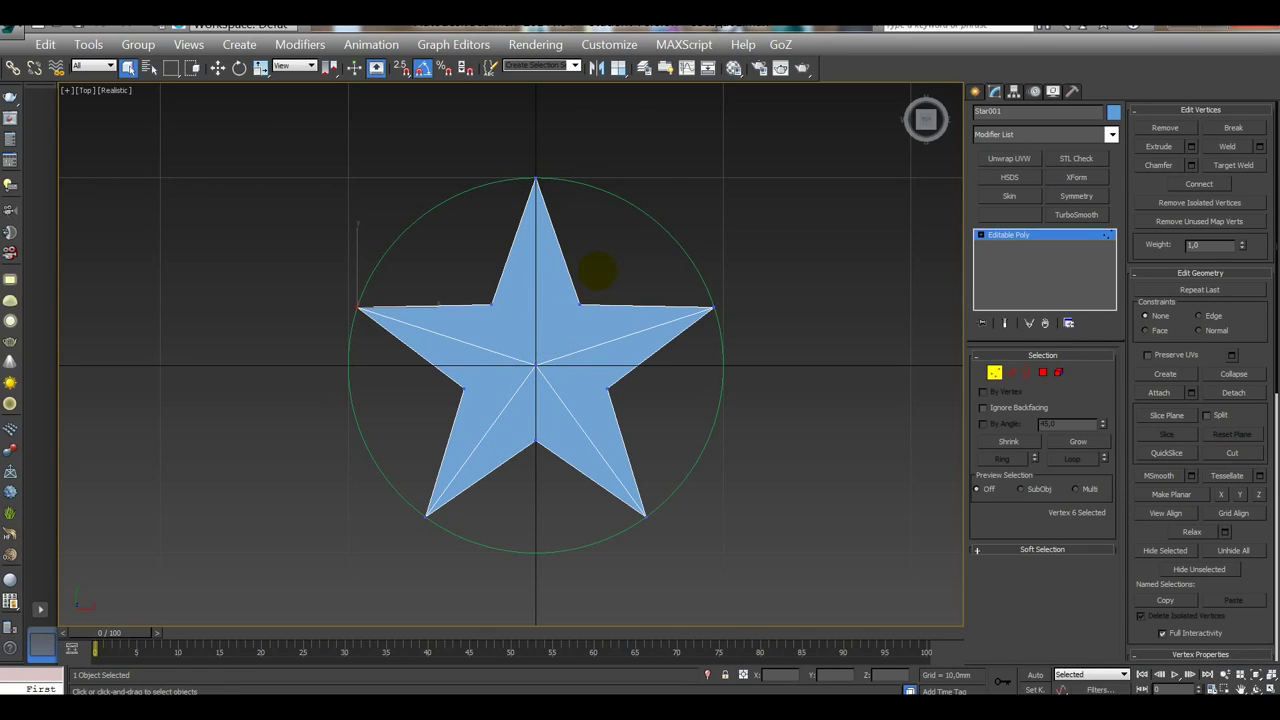
pyautogui.press('g')
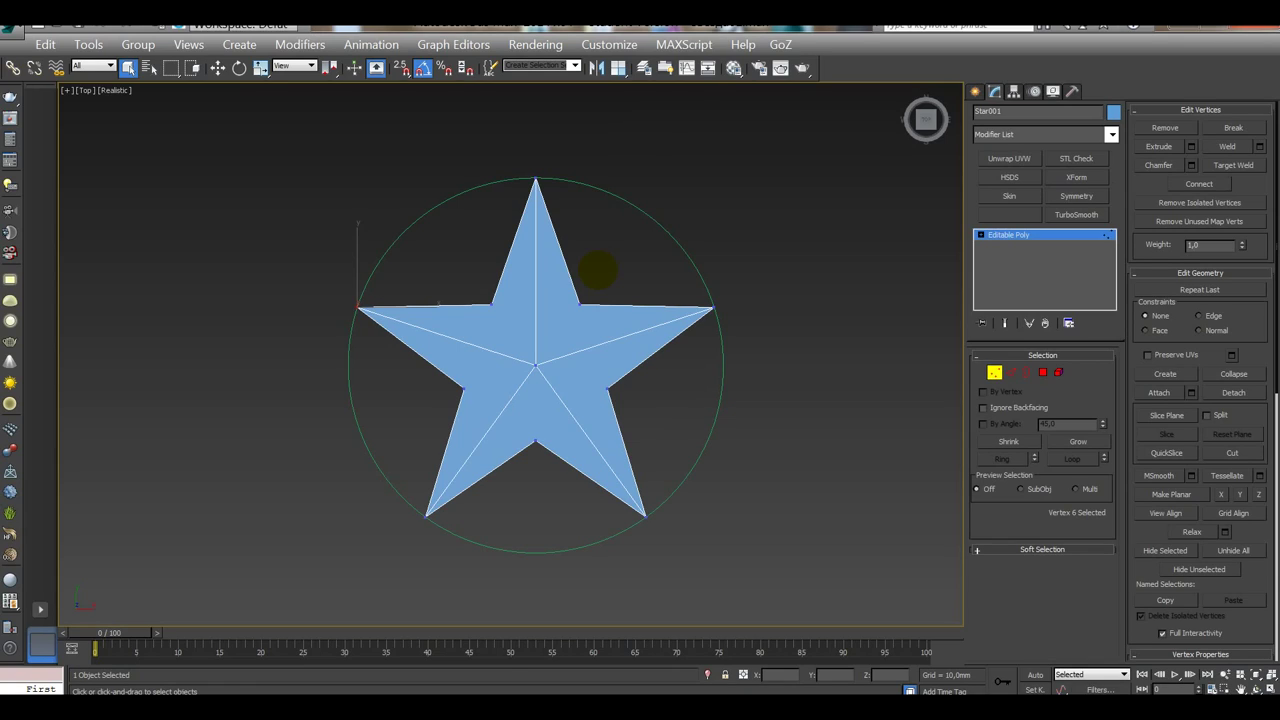
pyautogui.press('g')
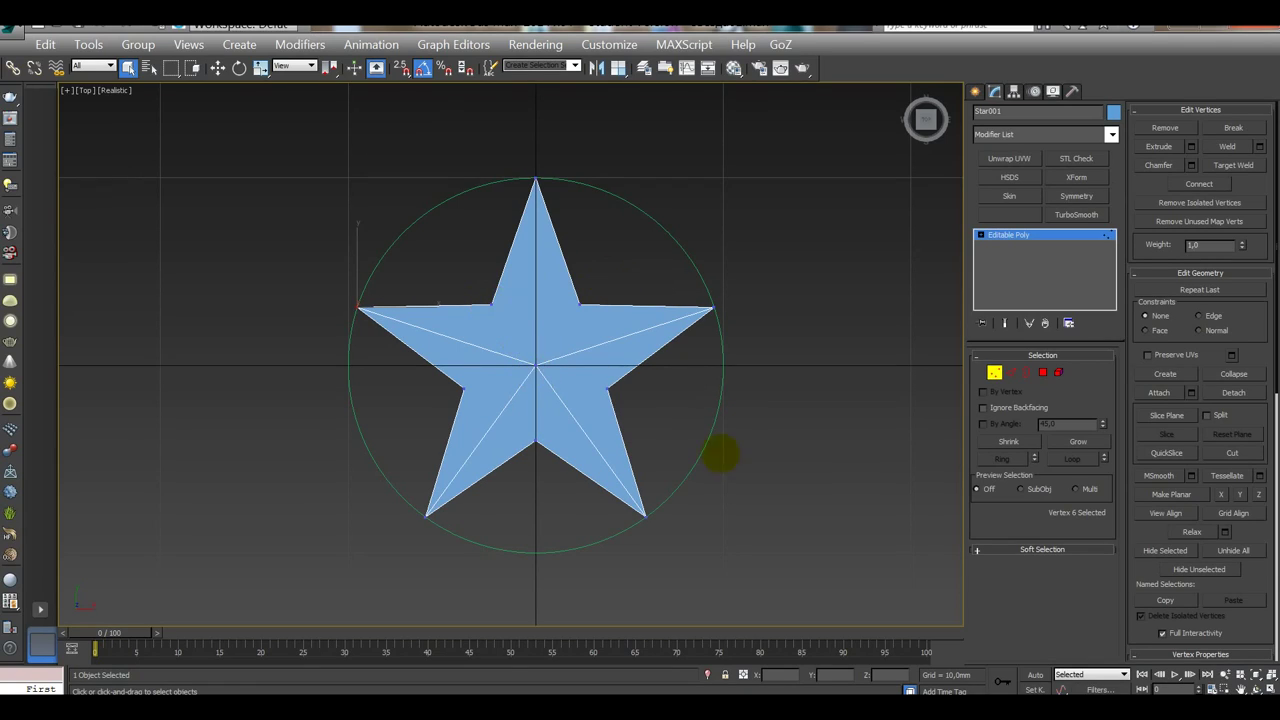
# Step: Cut edges from the star's two upper inner corners to its centre vertex
pyautogui.click(1232, 453)
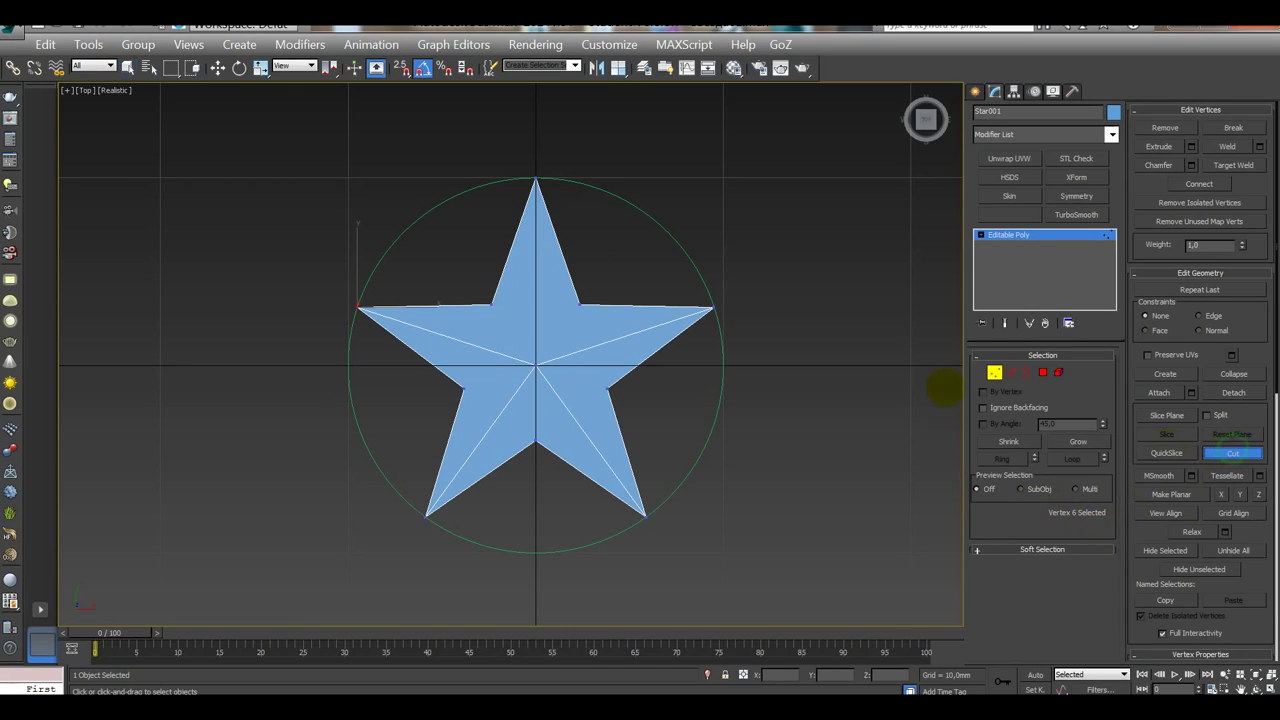
pyautogui.click(491, 304)
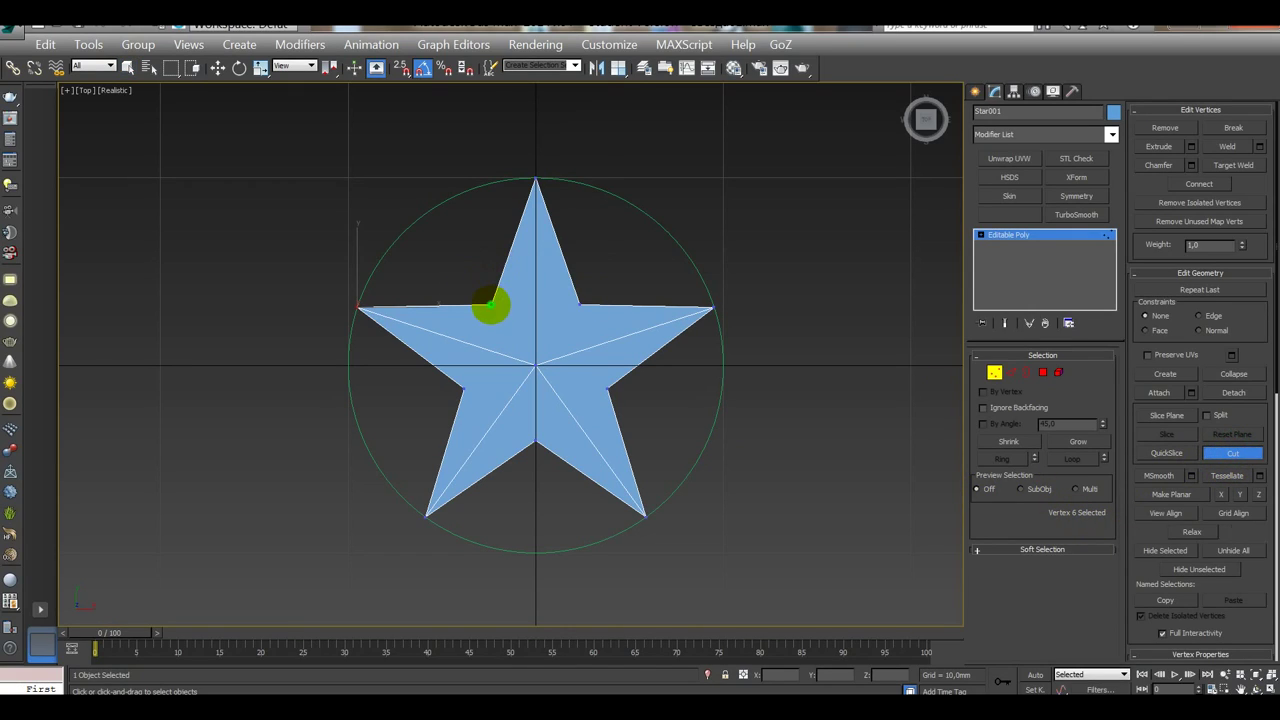
pyautogui.click(536, 367)
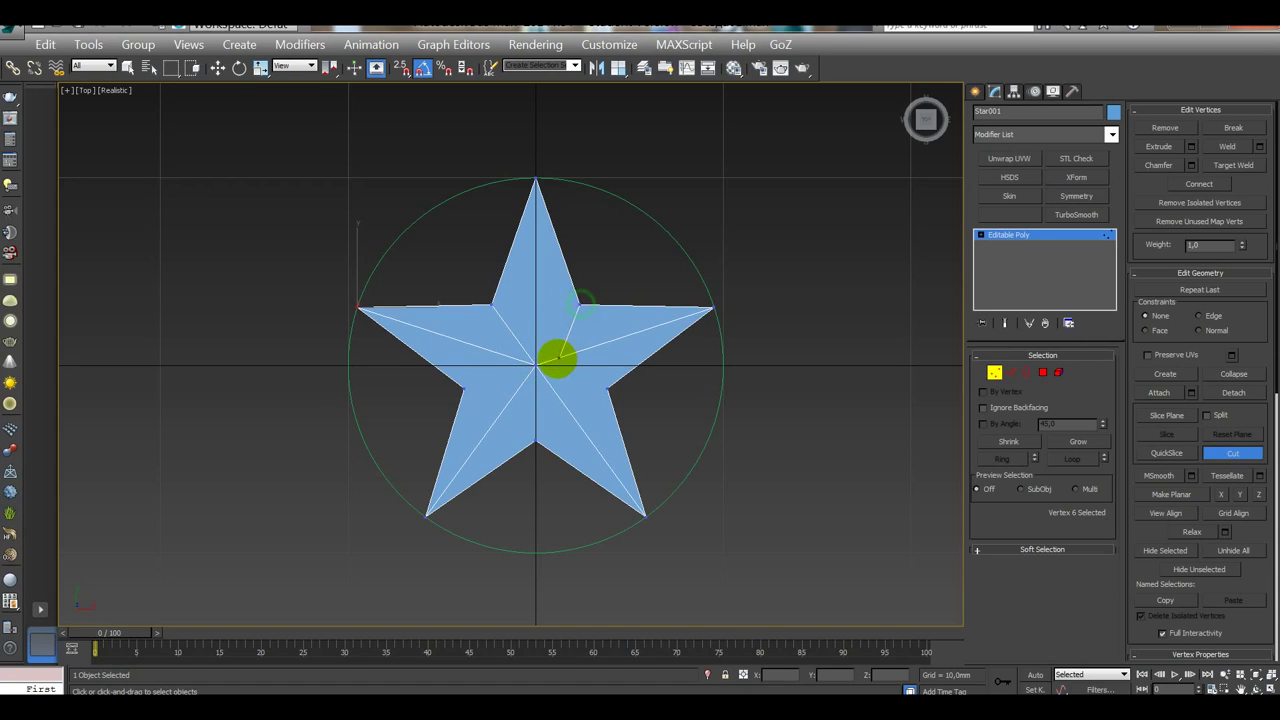
pyautogui.click(580, 304)
pyautogui.click(536, 367)
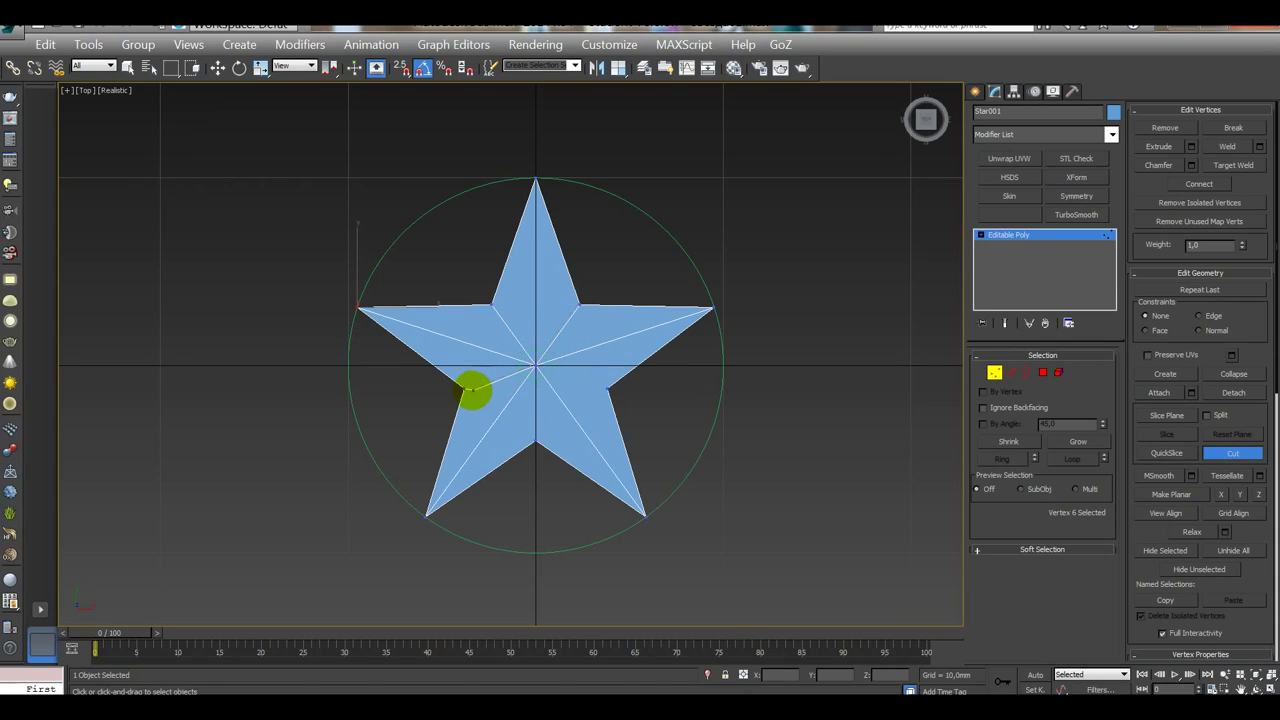
# Step: Cut edges joining the two lower side inner corners and the bottom inner corner to the centre, and finish cutting
pyautogui.click(465, 388)
pyautogui.click(536, 367)
pyautogui.click(607, 389)
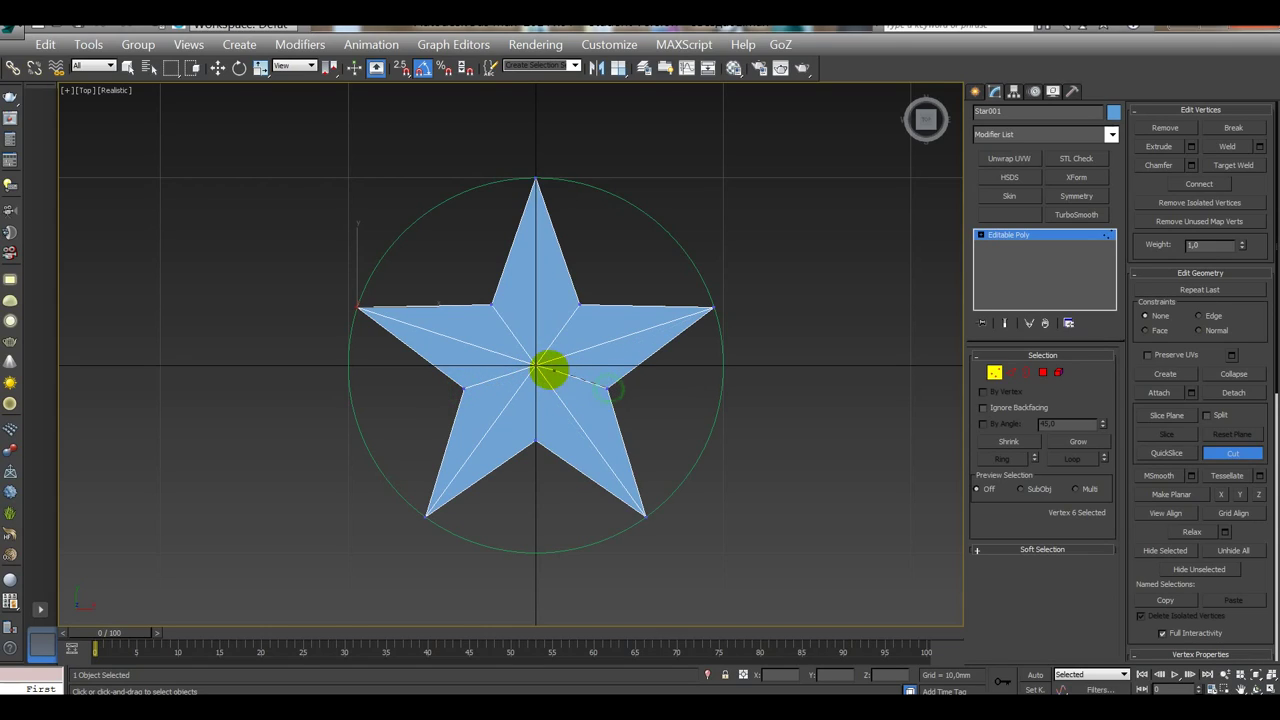
pyautogui.click(536, 367)
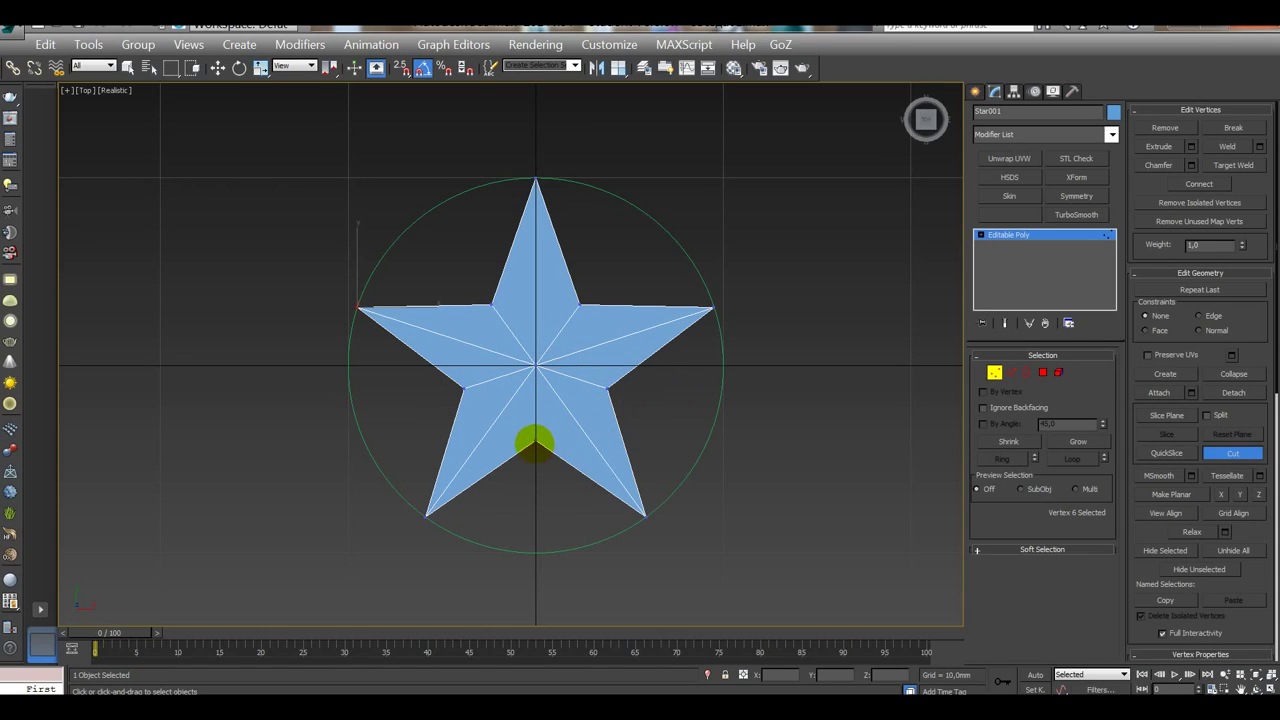
pyautogui.click(535, 441)
pyautogui.rightClick(656, 390)
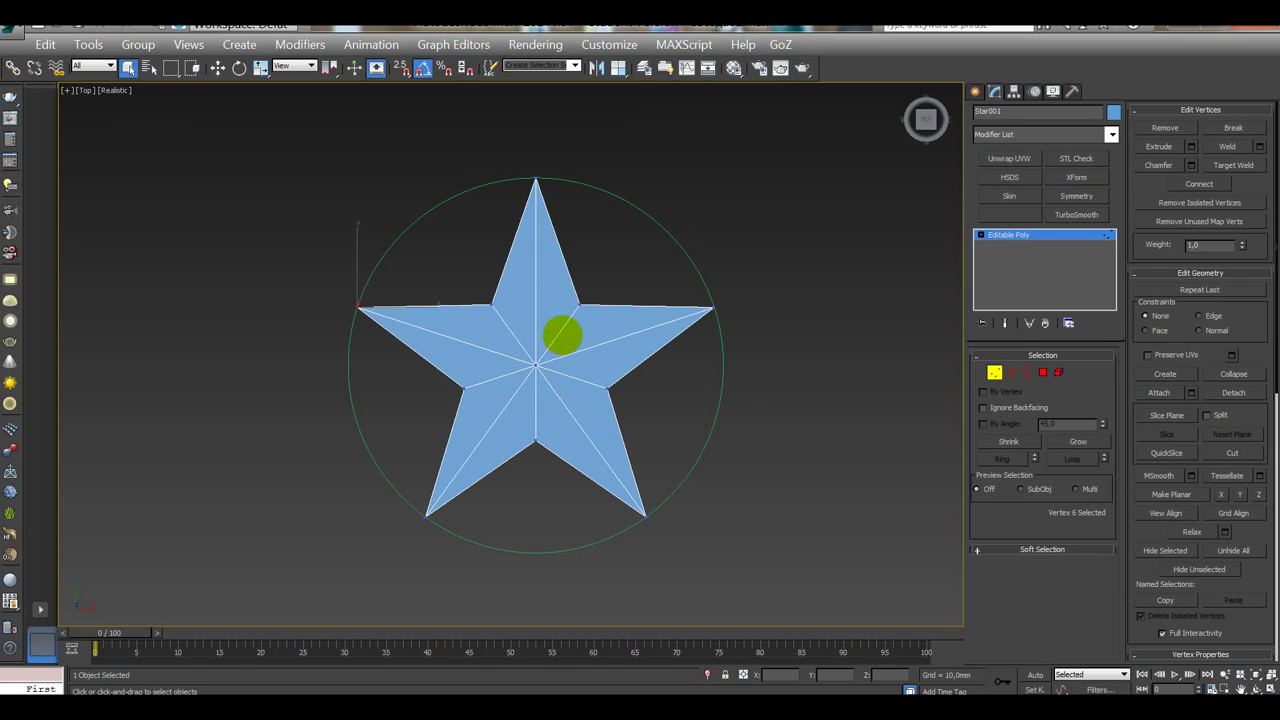
pyautogui.press('g')
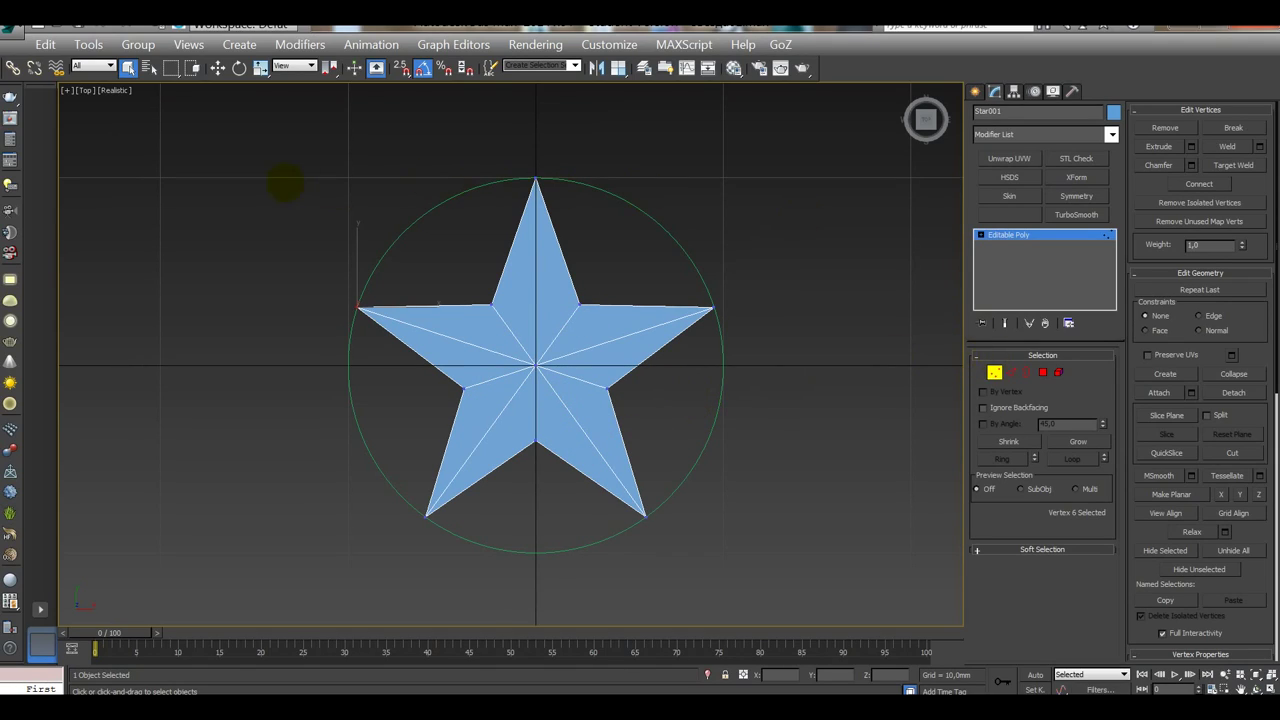
# Step: Select all the star's vertices and weld them with a 0.01 mm threshold
pyautogui.moveTo(262, 125); pyautogui.dragTo(790, 590)
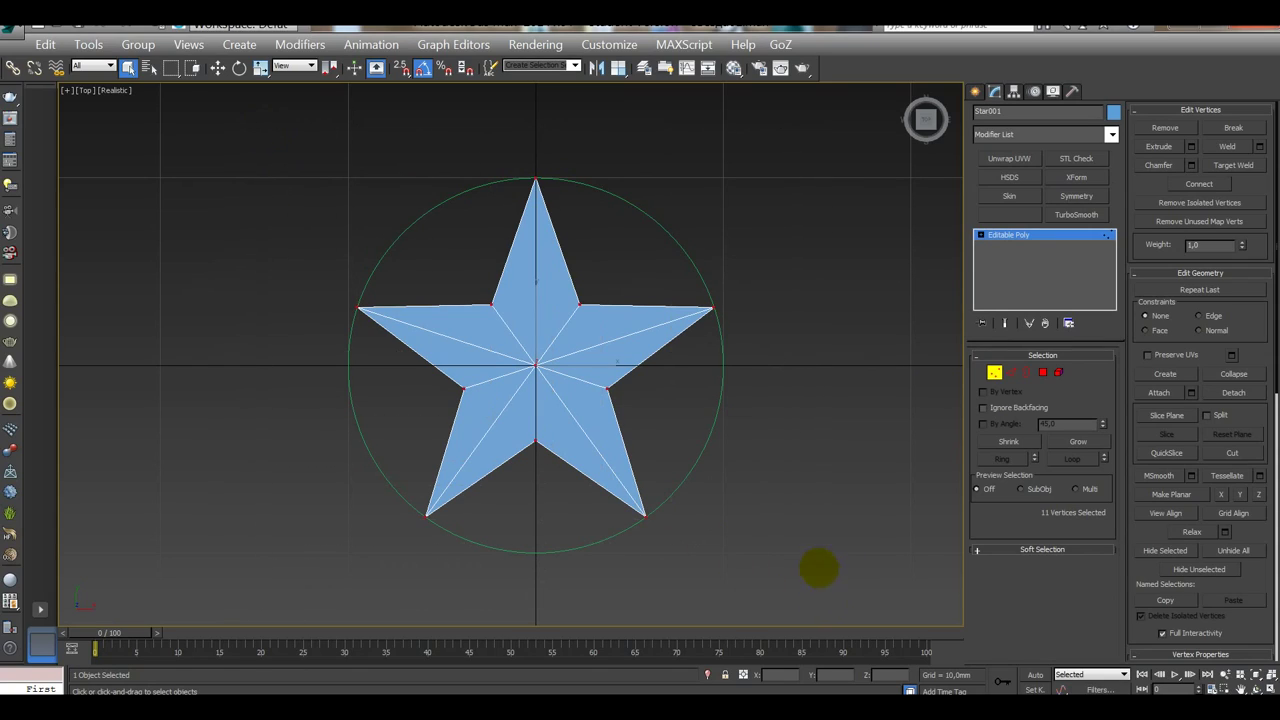
pyautogui.click(1259, 146)
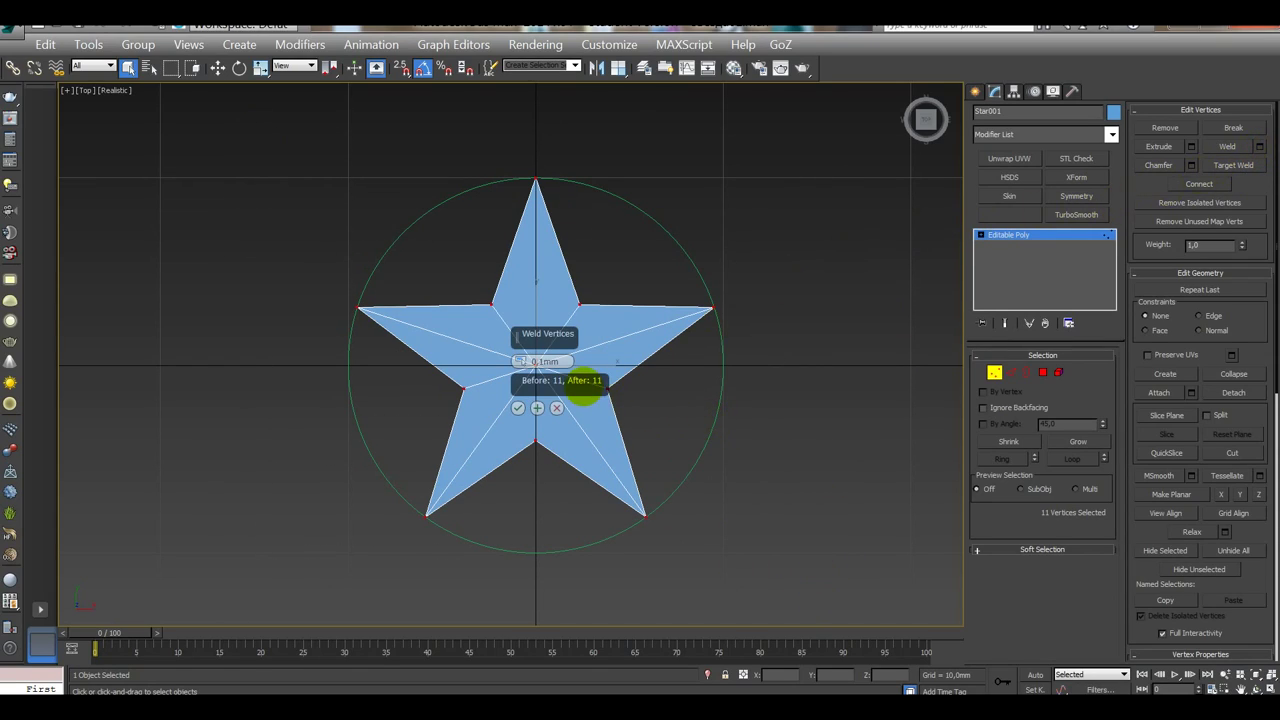
pyautogui.click(520, 364)
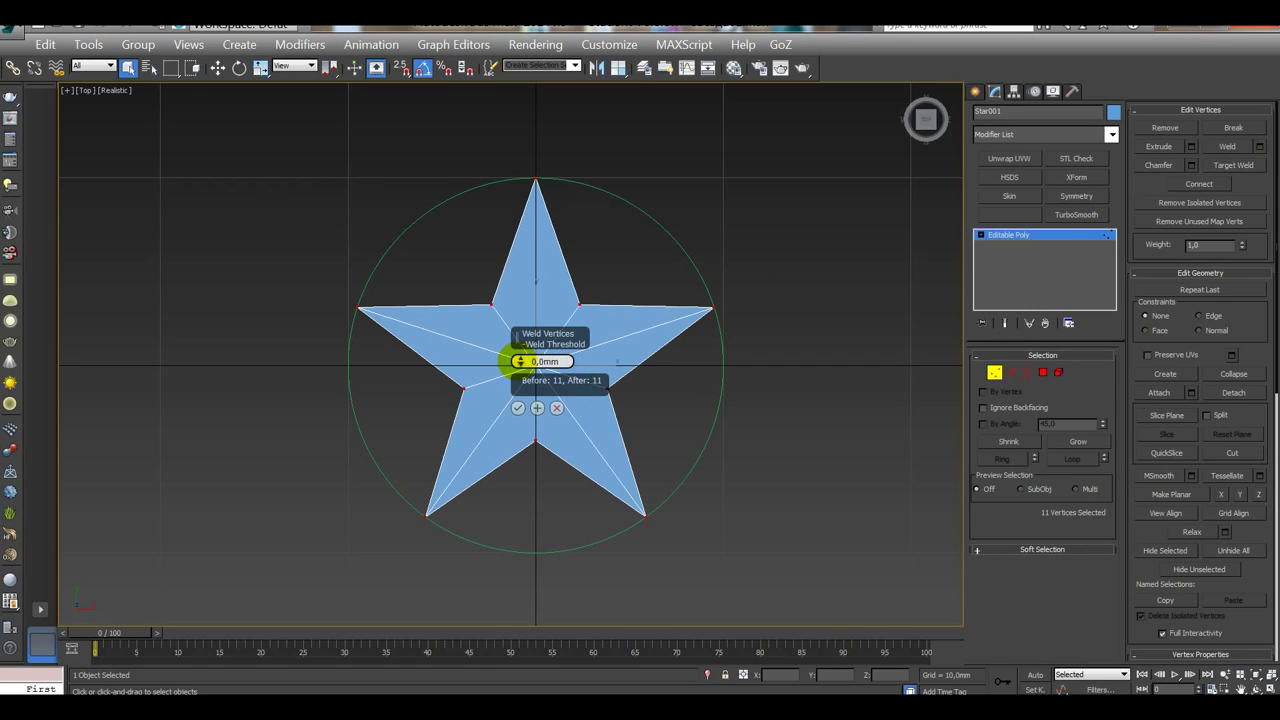
pyautogui.click(520, 358)
pyautogui.moveTo(520, 361); pyautogui.dragTo(520, 266)
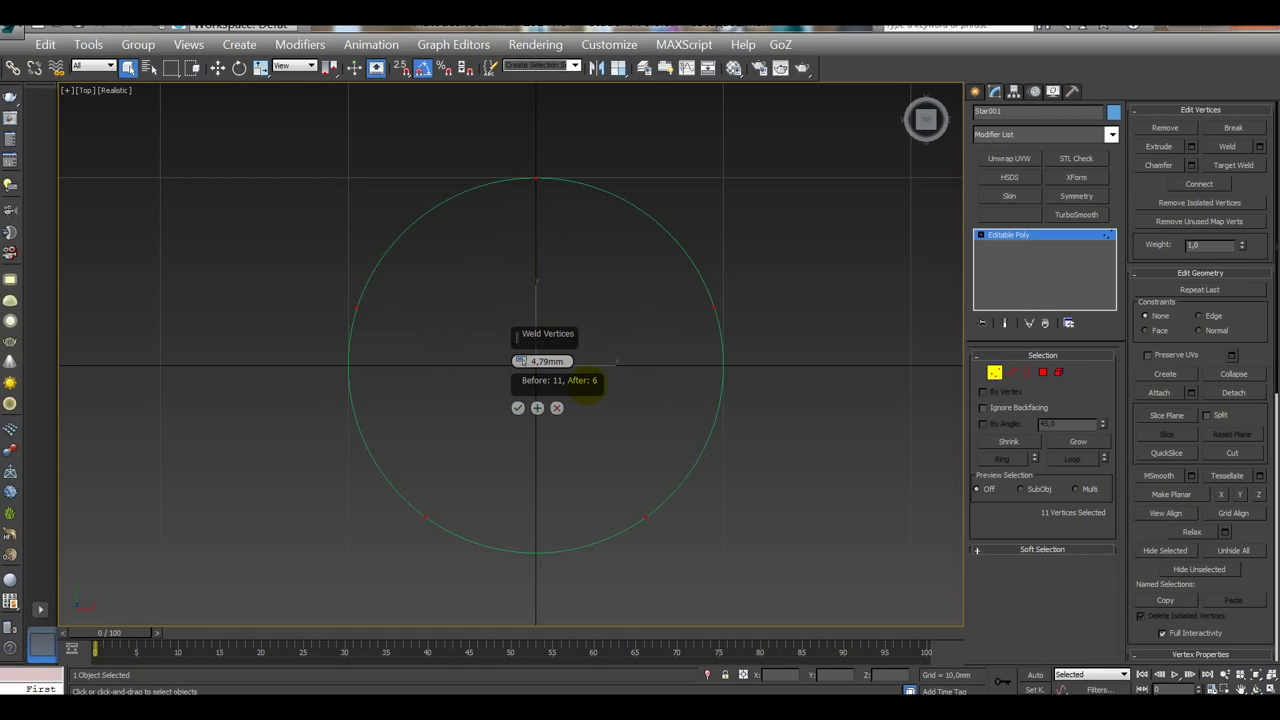
pyautogui.rightClick(520, 361)
pyautogui.click(520, 358)
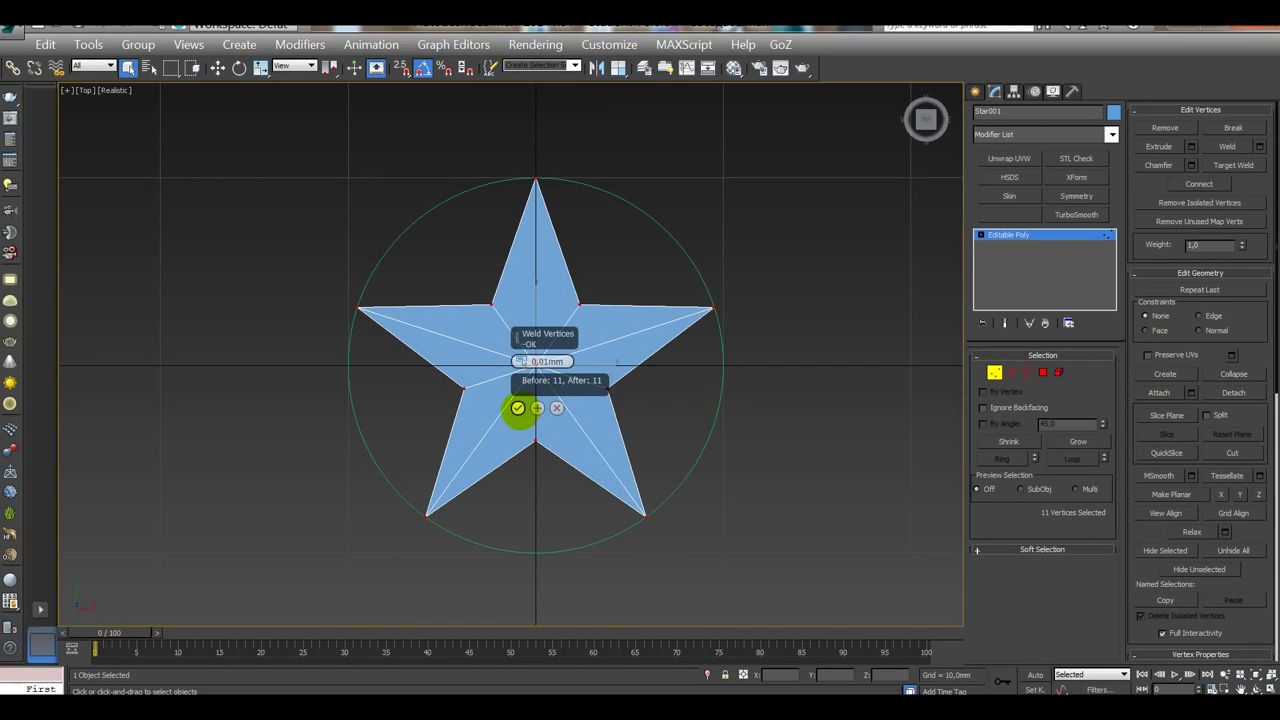
pyautogui.click(518, 407)
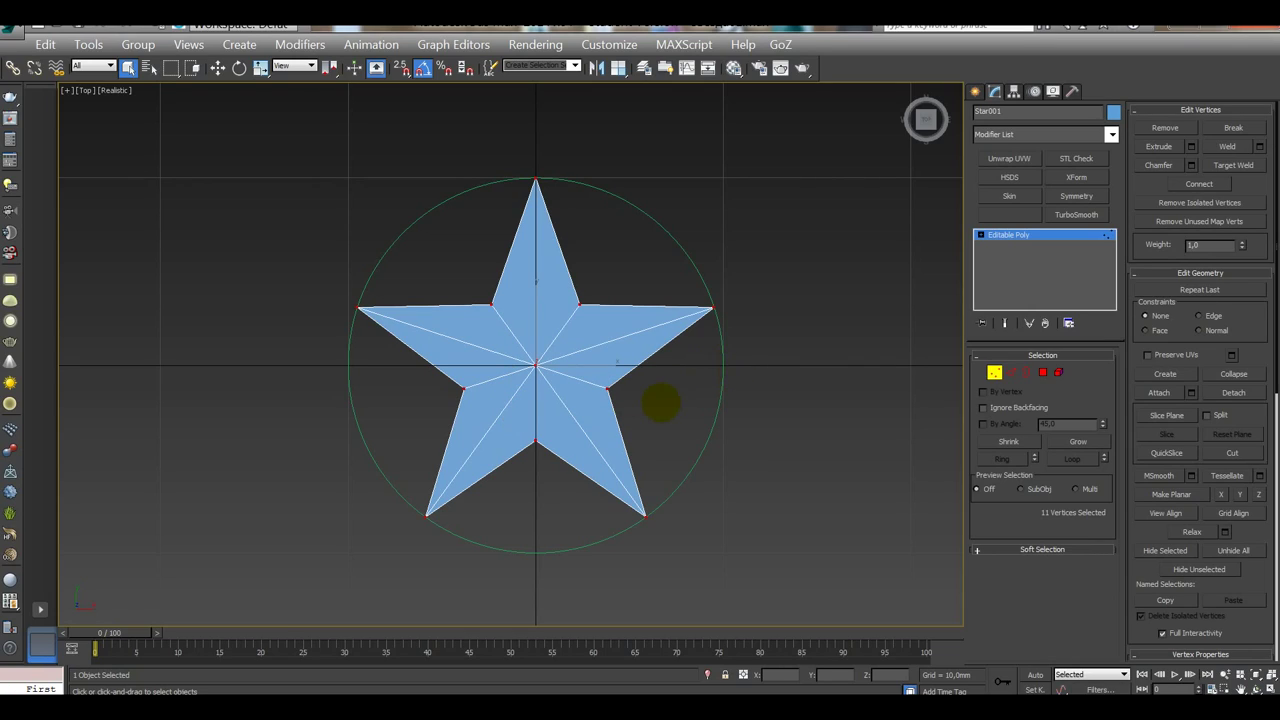
# Step: Weld the star's centre vertex on its own, keeping the same threshold
pyautogui.click(536, 365)
pyautogui.click(1259, 146)
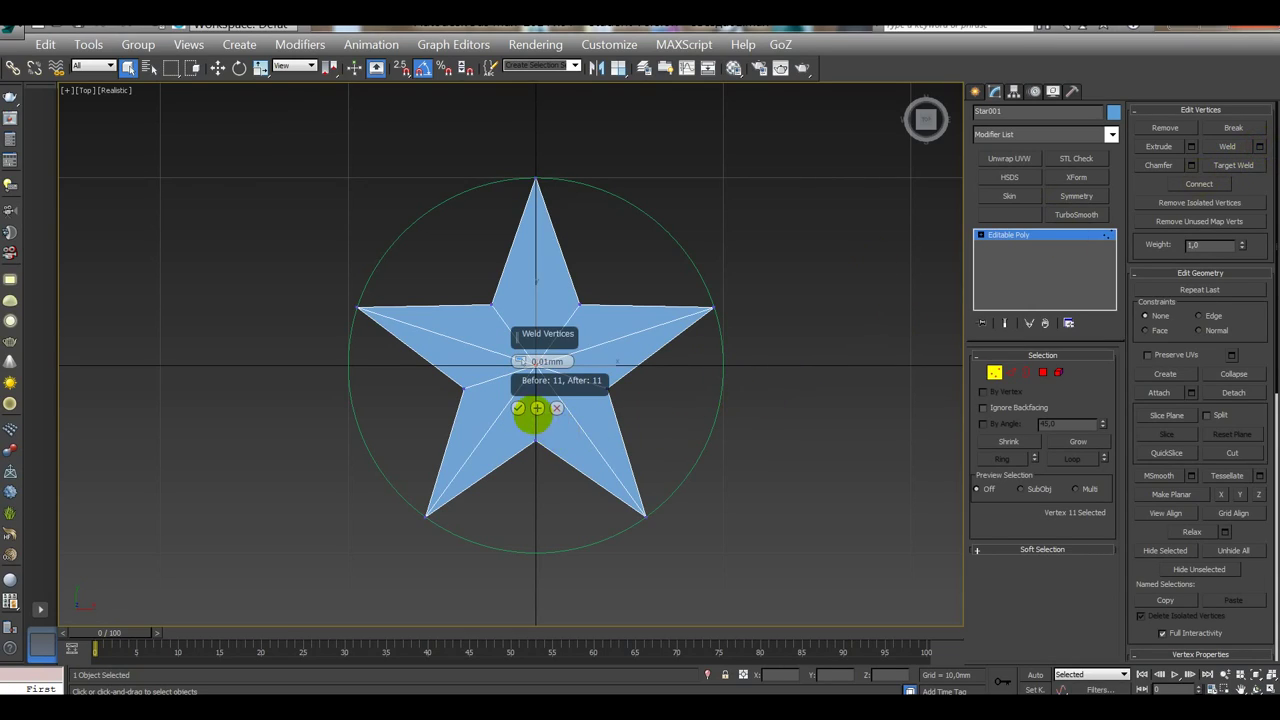
pyautogui.click(518, 407)
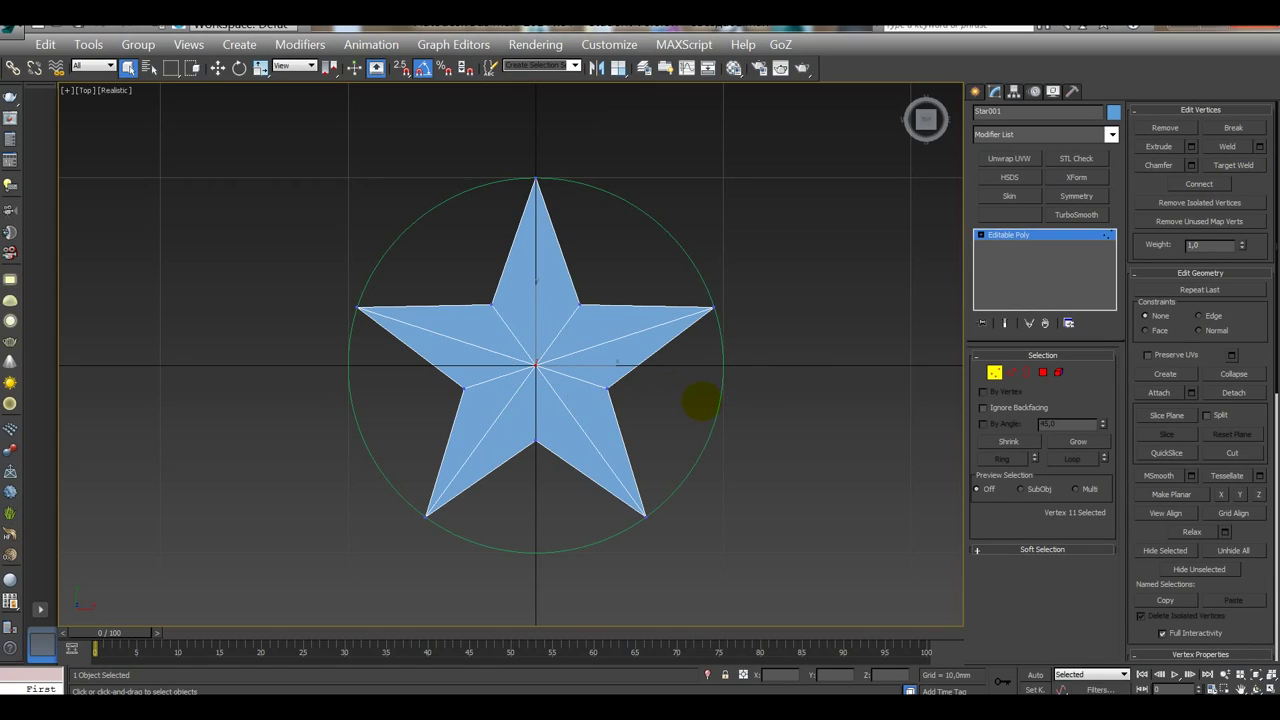
# Step: Move the centre vertex slightly off the origin as a test, reset its X and Y to 0, and deselect it
pyautogui.press('w')
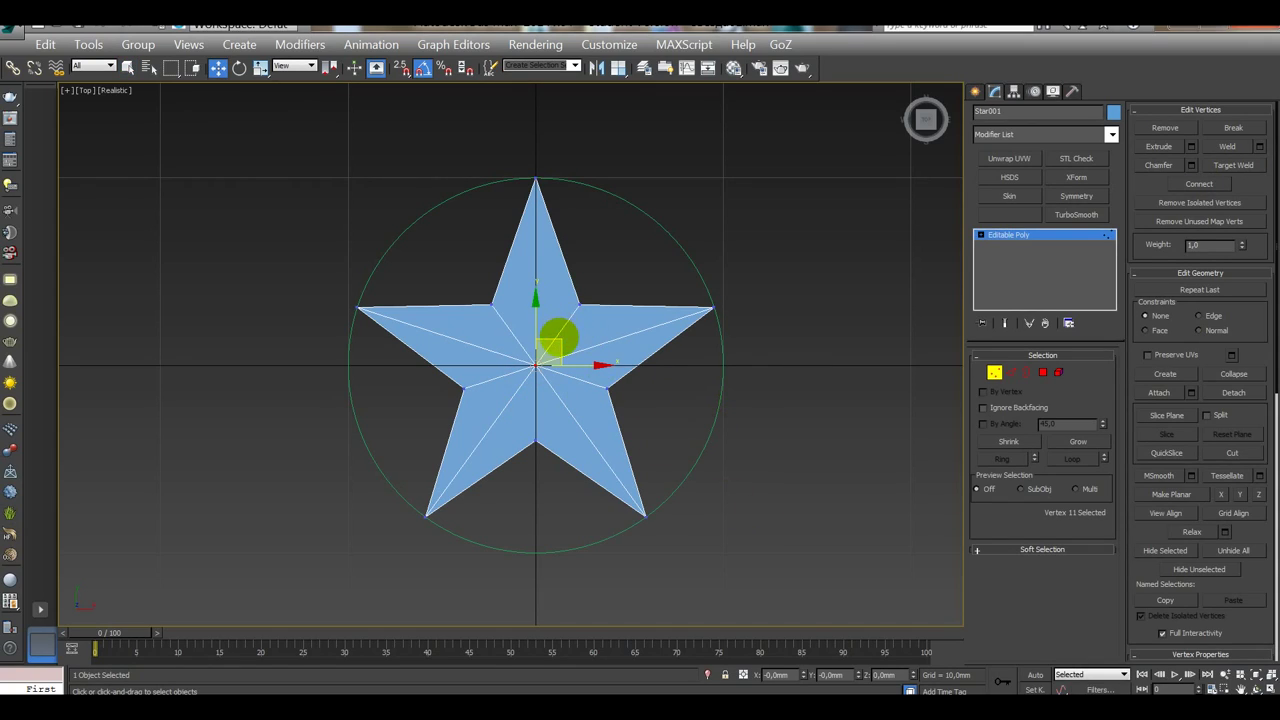
pyautogui.moveTo(558, 338); pyautogui.dragTo(566, 329)
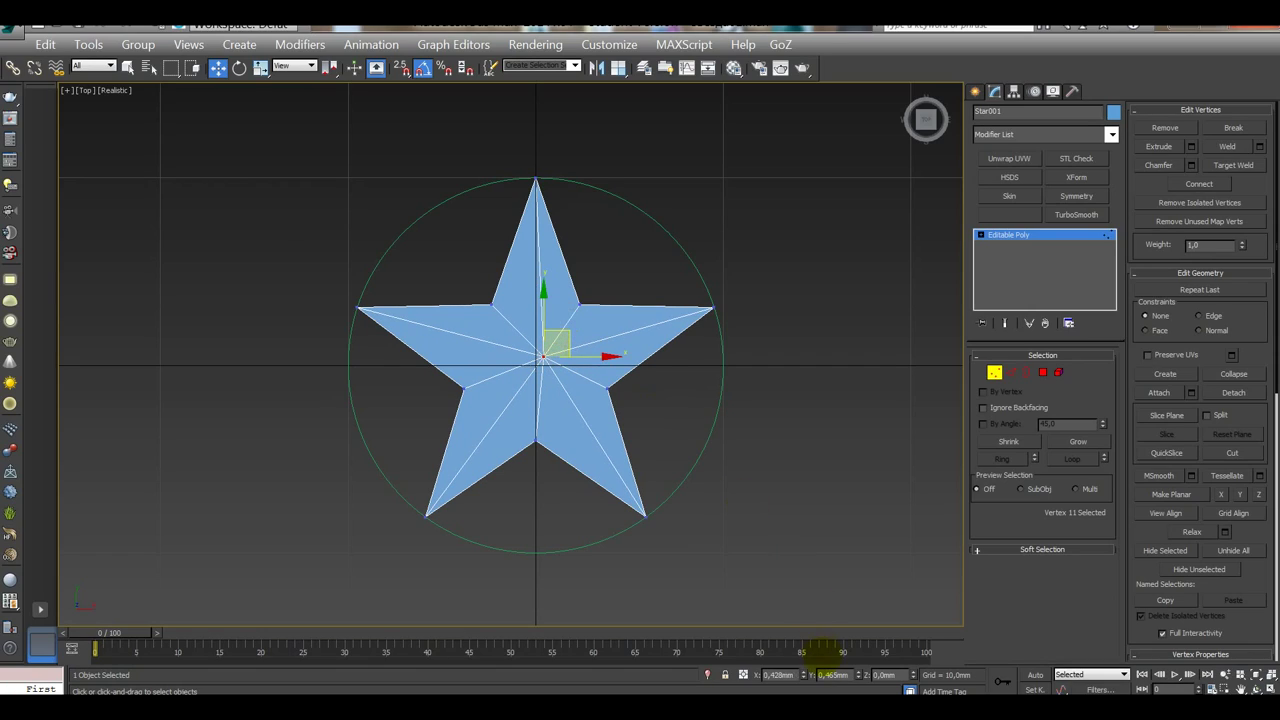
pyautogui.rightClick(804, 675)
pyautogui.doubleClick(838, 675)
pyautogui.rightClick(857, 675)
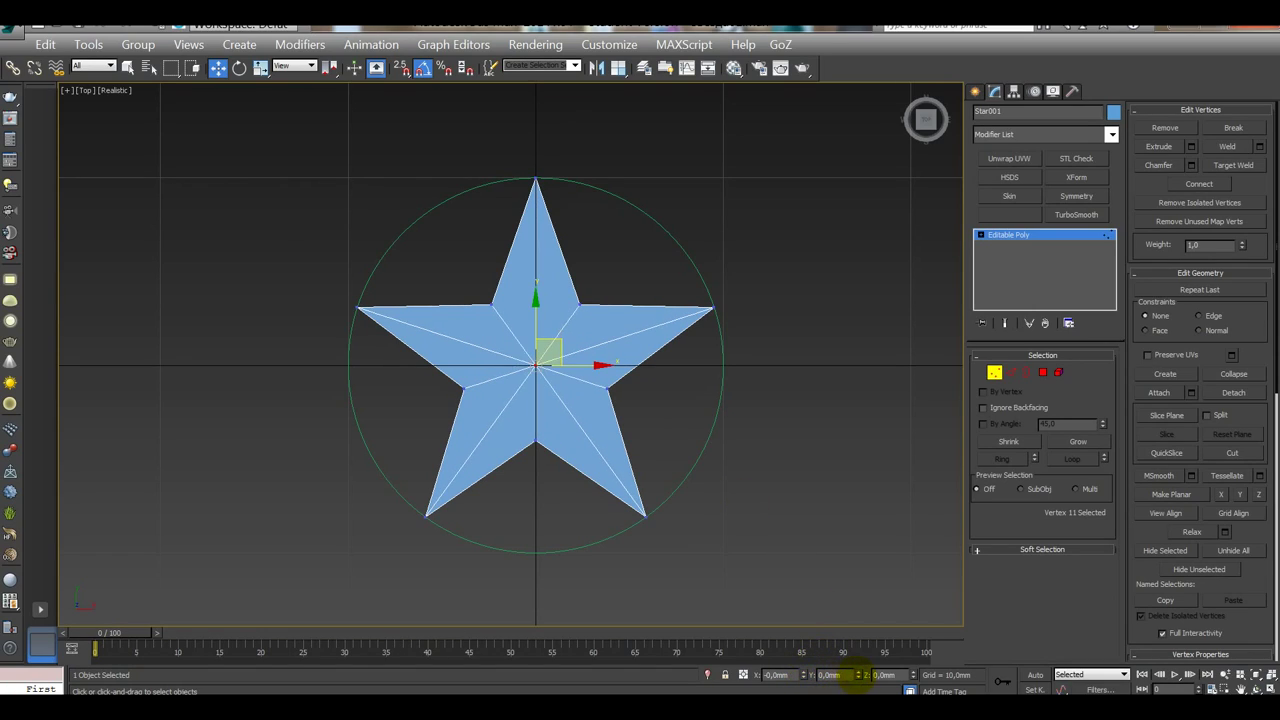
pyautogui.click(775, 457)
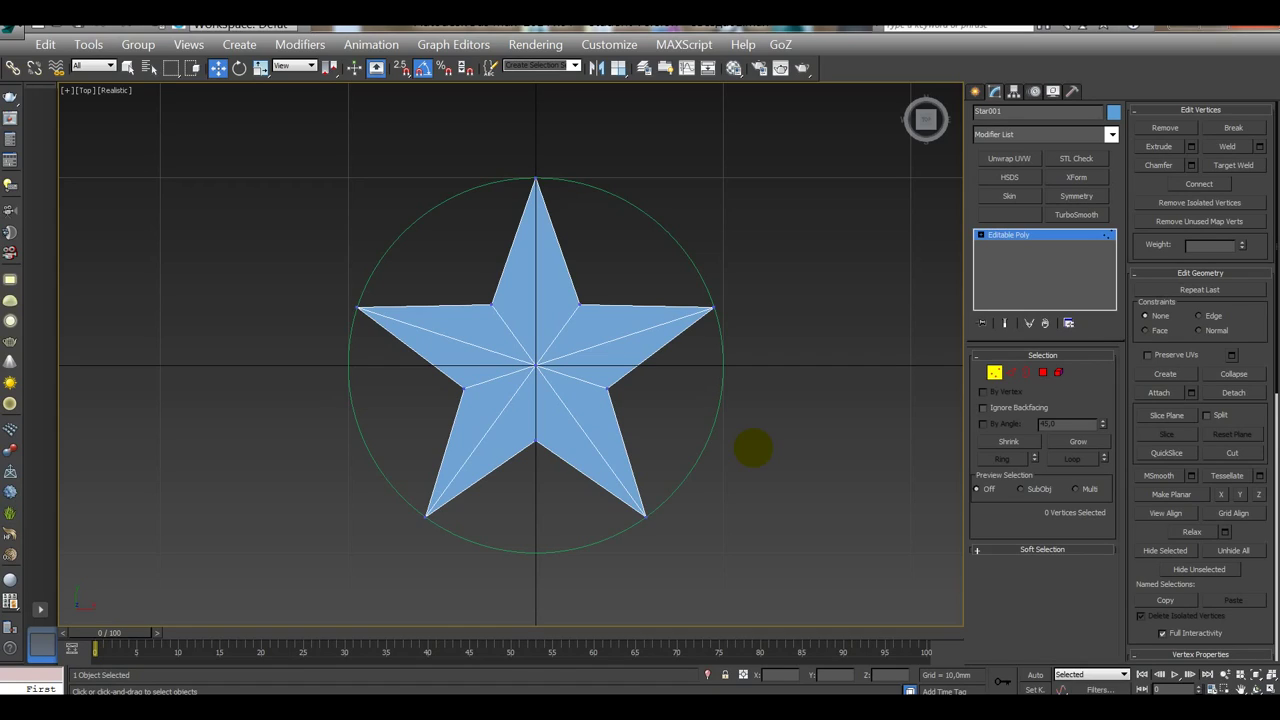
# Step: In the front view, raise the star's centre vertex to a Z height of 5 mm and inspect the shape in 3D
pyautogui.click(537, 366)
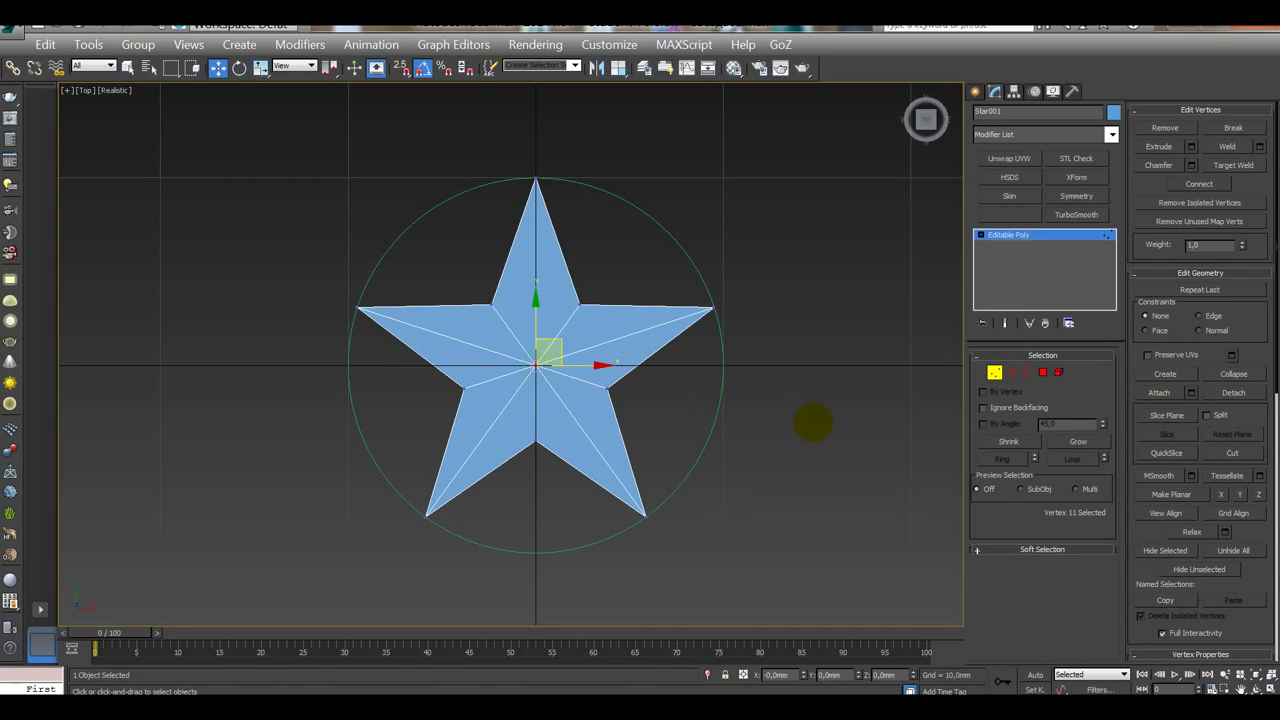
pyautogui.press('f')
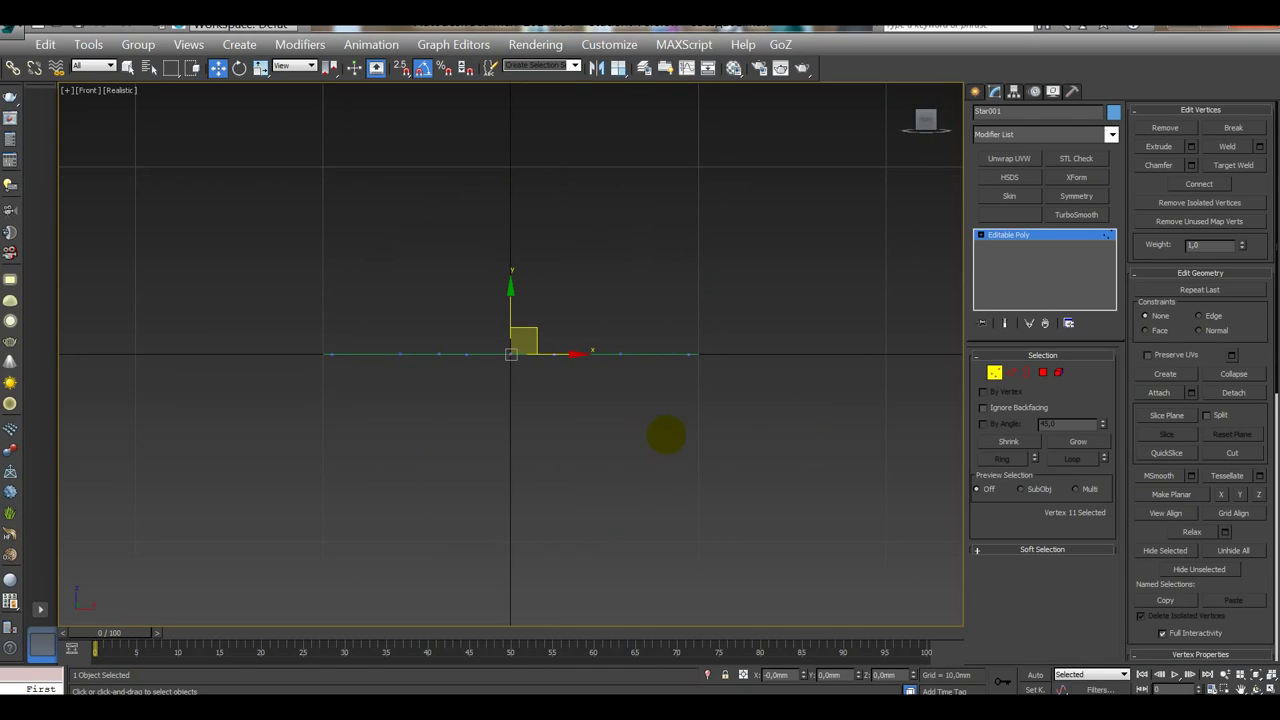
pyautogui.moveTo(609, 414); pyautogui.dragTo(694, 449, button='middle')
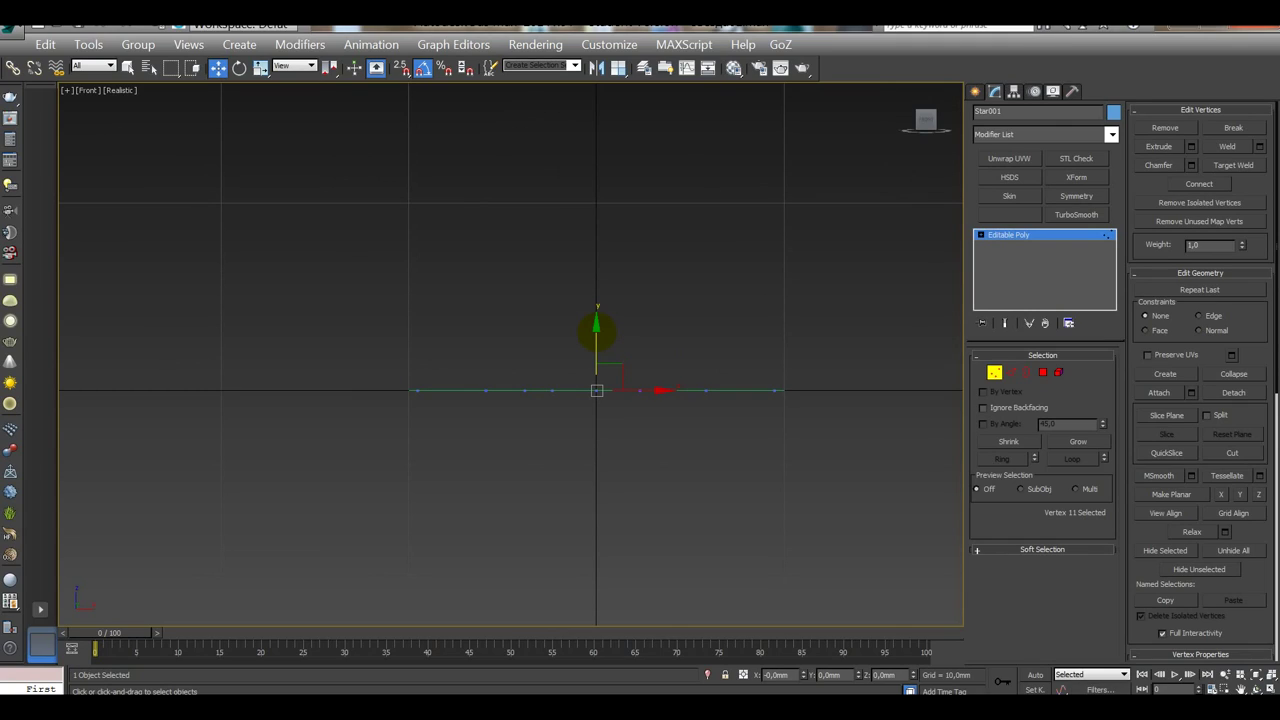
pyautogui.moveTo(858, 674)
pyautogui.mouseDown()
pyautogui.moveTo(857, 653)
pyautogui.moveTo(862, 668)
pyautogui.mouseUp()
pyautogui.rightClick(858, 674)
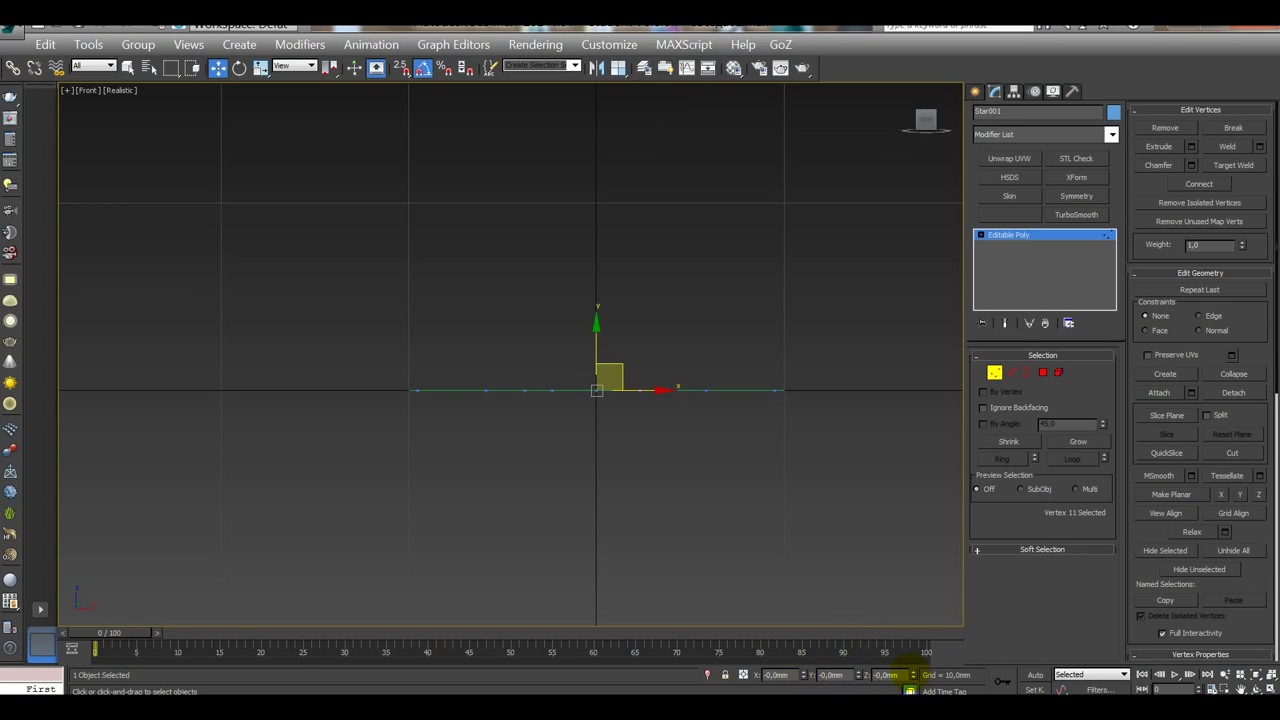
pyautogui.moveTo(912, 674); pyautogui.dragTo(917, 563)
pyautogui.doubleClick(898, 674)
pyautogui.write('5')
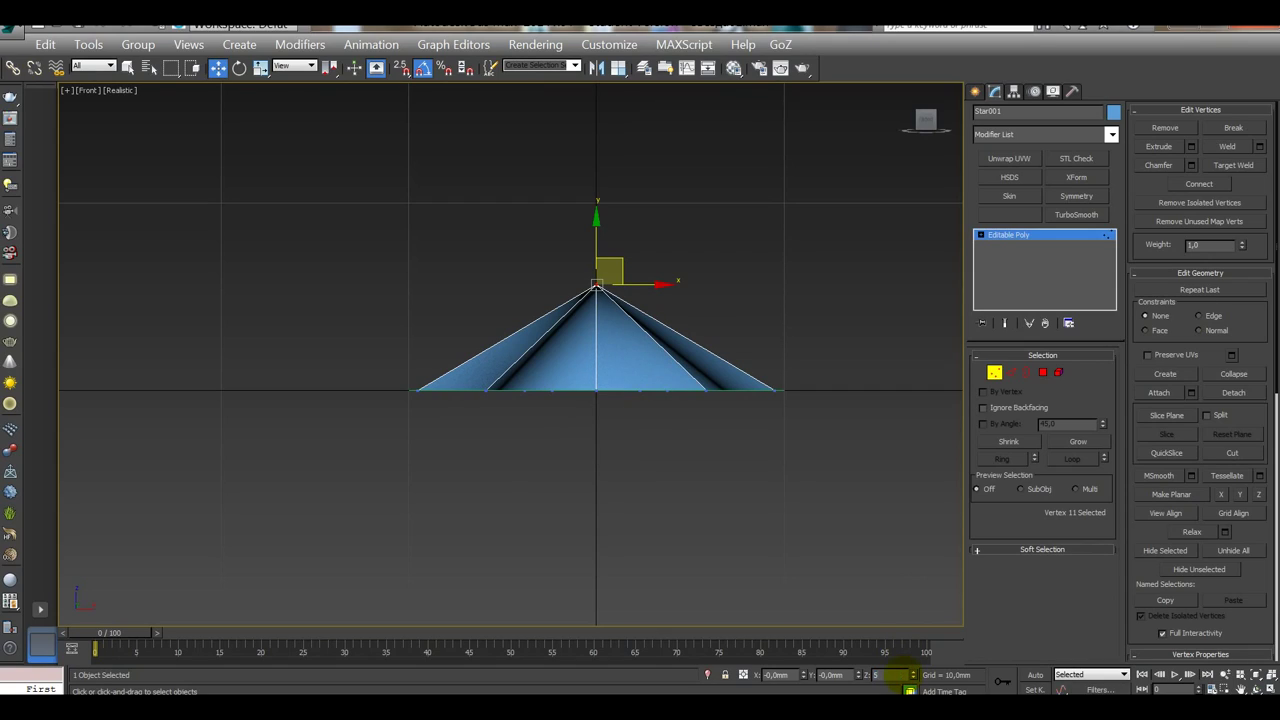
pyautogui.press('Return')
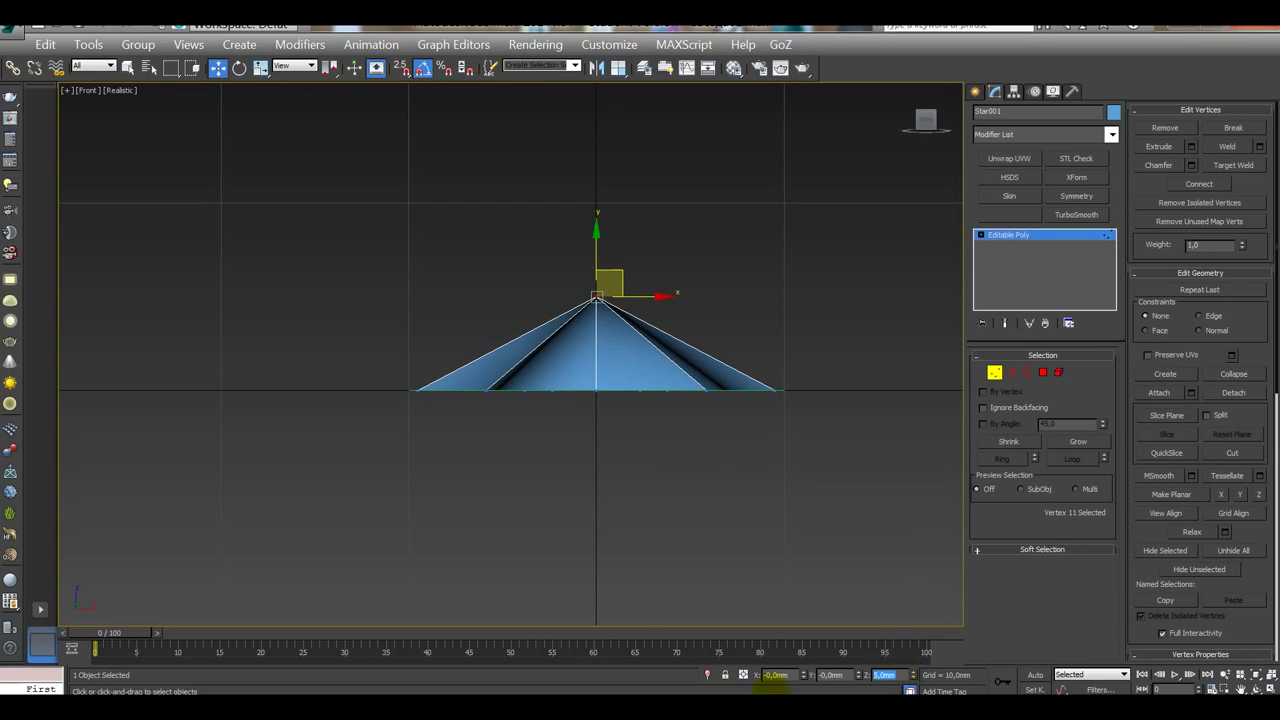
pyautogui.keyDown('alt'); pyautogui.moveTo(826, 289); pyautogui.dragTo(823, 369, button='middle'); pyautogui.keyUp('alt')
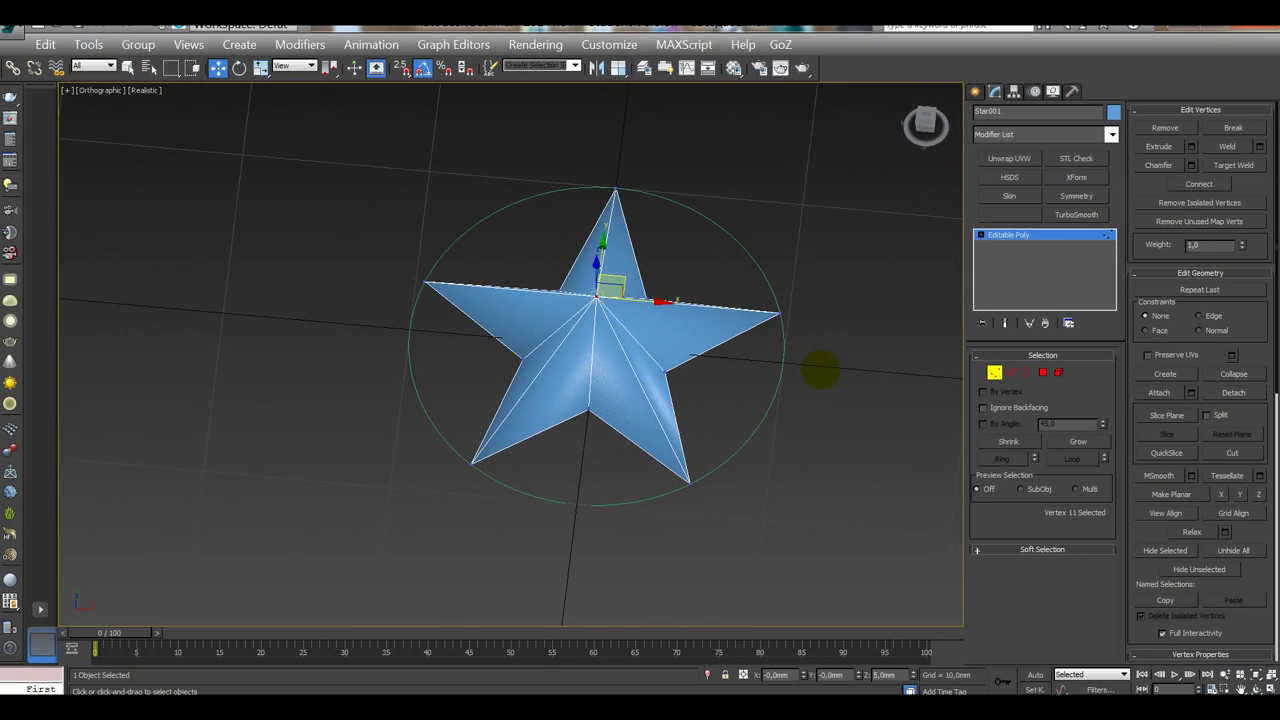
pyautogui.keyDown('alt'); pyautogui.moveTo(820, 370); pyautogui.dragTo(766, 331, button='middle'); pyautogui.keyUp('alt')
# Step: At the Border level, select the star's open outer border and cap it to close the base
pyautogui.press('f')
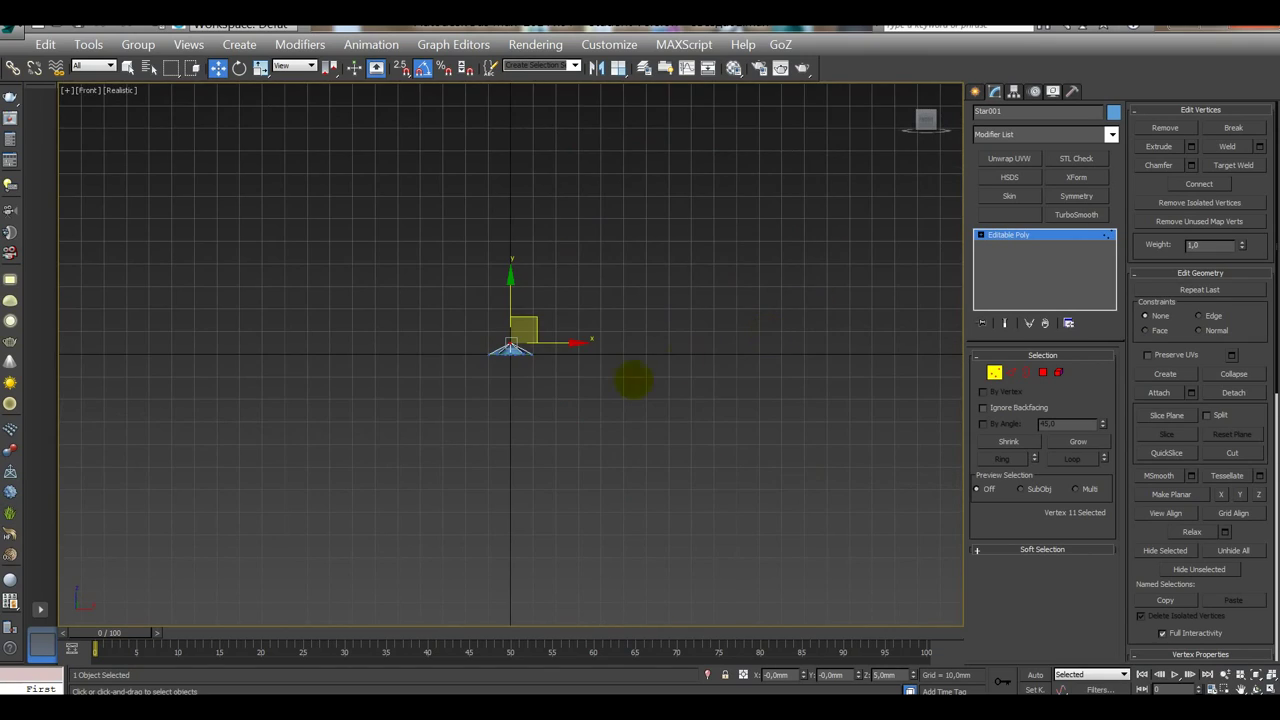
pyautogui.scroll(10, 505, 385)
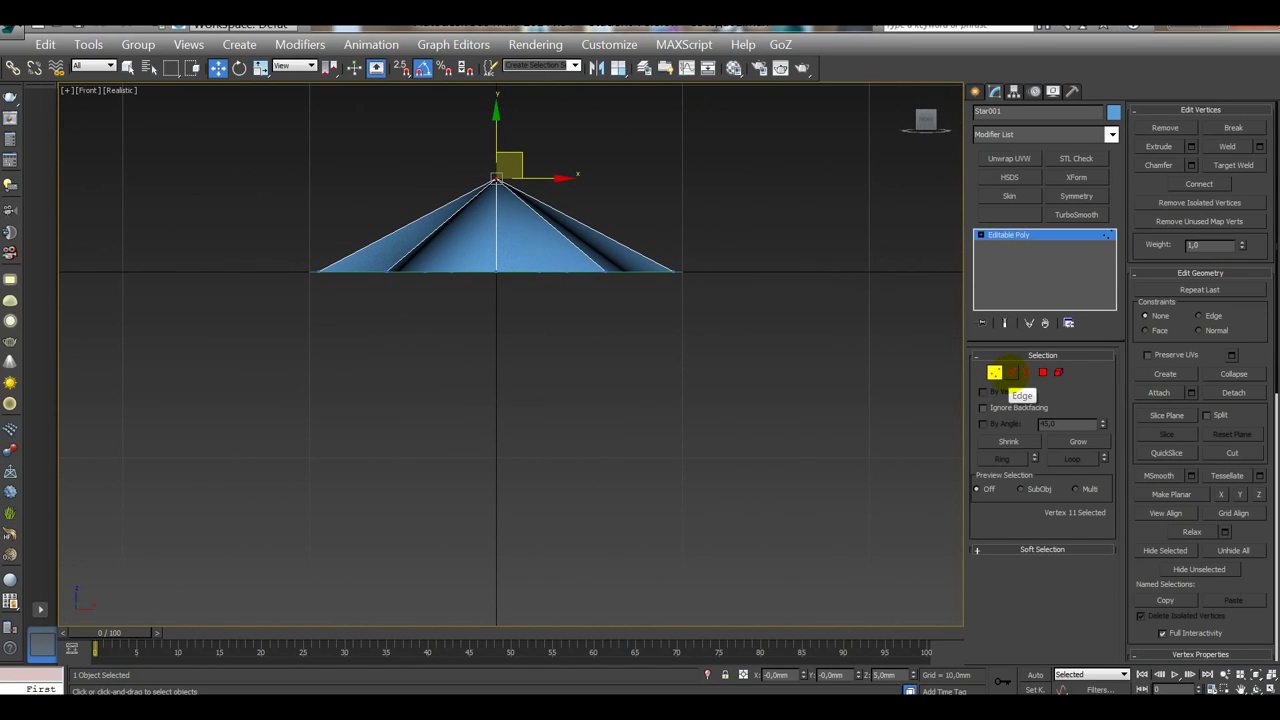
pyautogui.click(1010, 372)
pyautogui.keyDown('alt'); pyautogui.moveTo(614, 380); pyautogui.dragTo(580, 346, button='middle'); pyautogui.keyUp('alt')
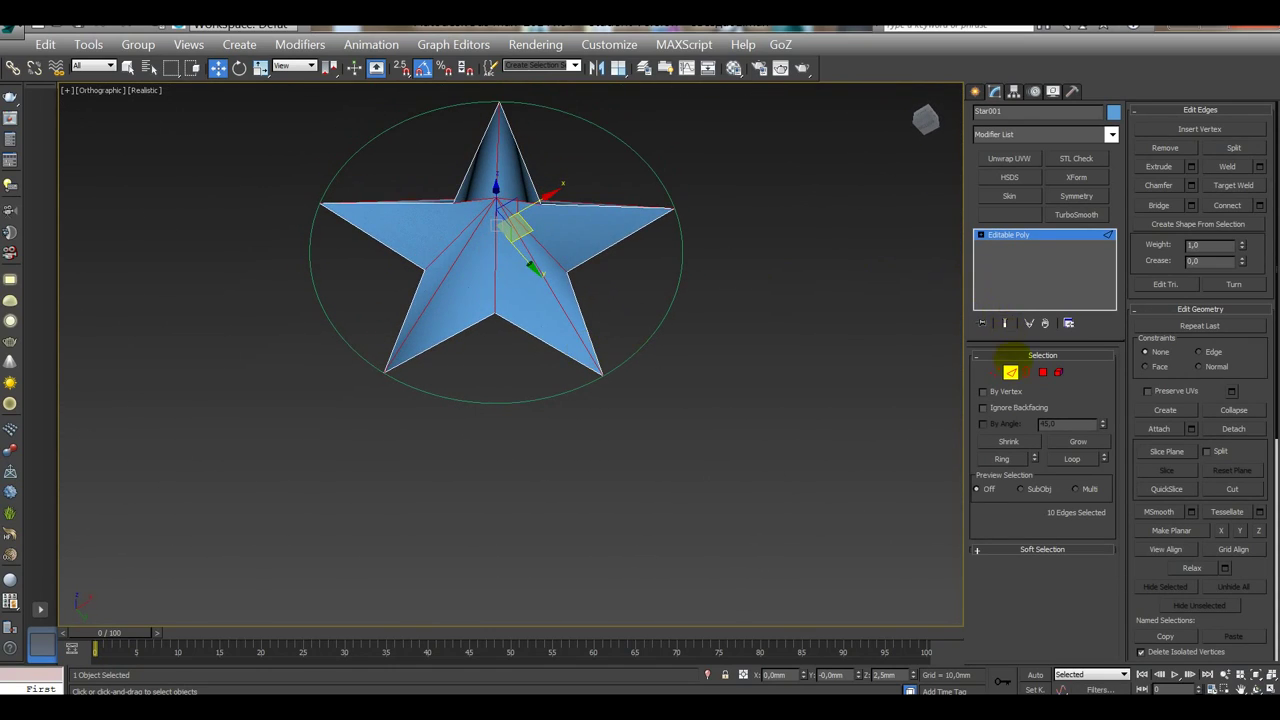
pyautogui.click(1027, 372)
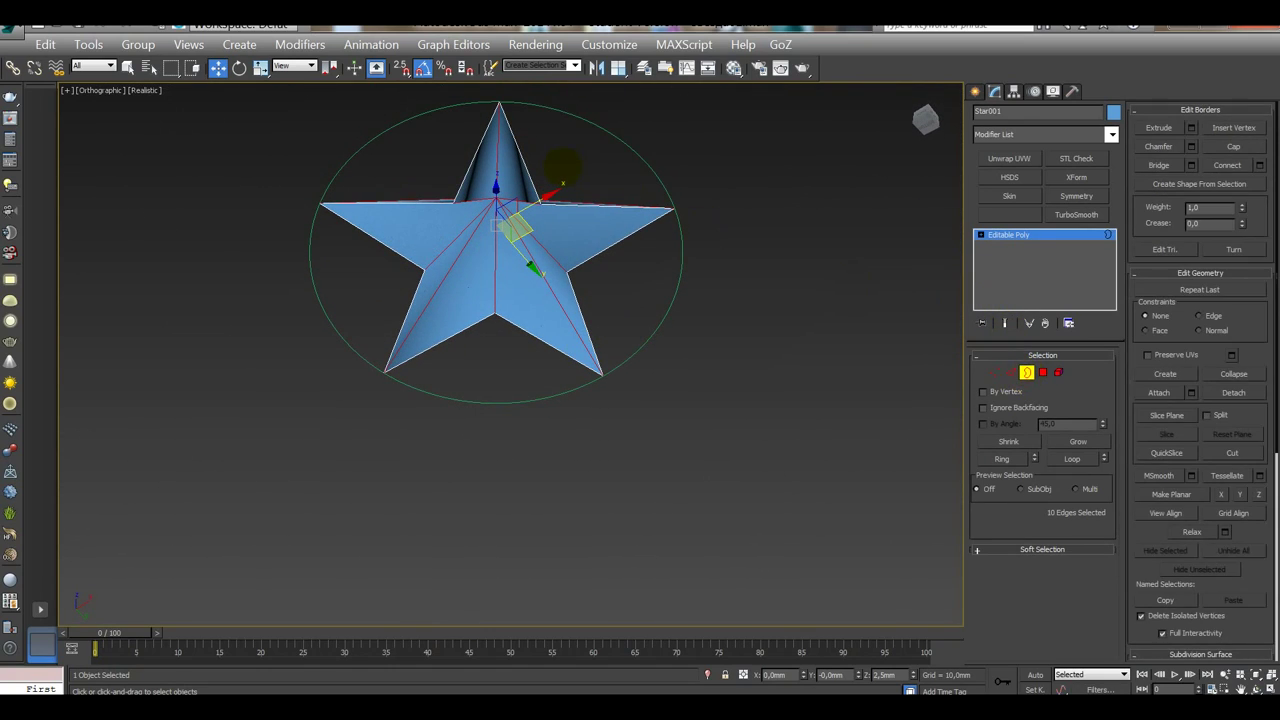
pyautogui.click(520, 152)
pyautogui.keyDown('alt'); pyautogui.moveTo(617, 265); pyautogui.dragTo(603, 243, button='middle'); pyautogui.keyUp('alt')
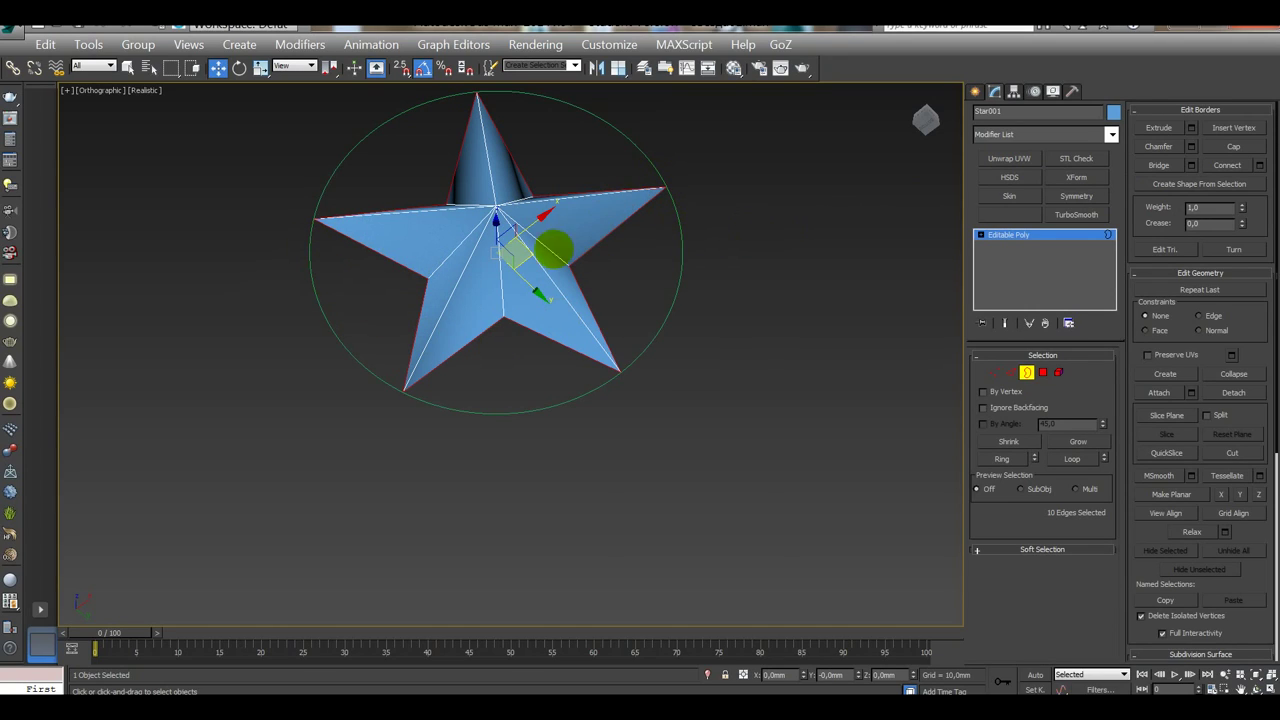
pyautogui.keyDown('alt'); pyautogui.moveTo(540, 202); pyautogui.dragTo(616, 215, button='middle'); pyautogui.keyUp('alt')
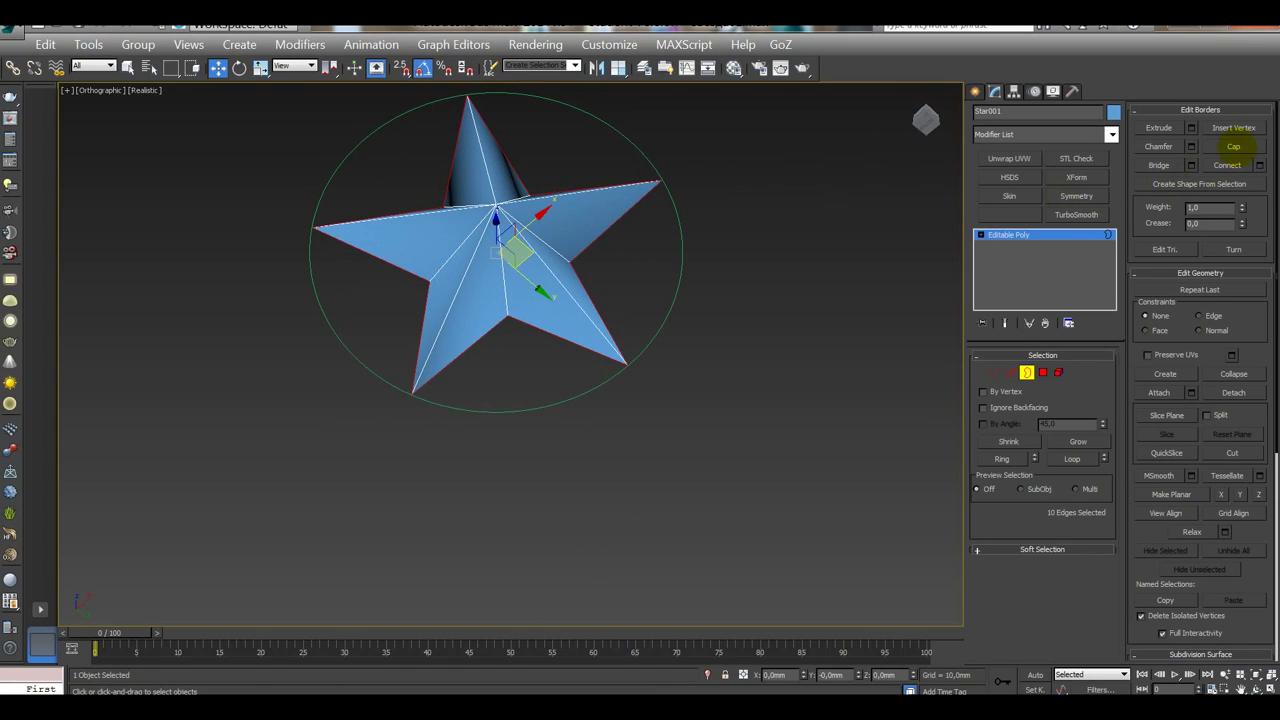
pyautogui.click(1233, 146)
pyautogui.keyDown('alt'); pyautogui.moveTo(683, 288); pyautogui.dragTo(929, 331, button='middle'); pyautogui.keyUp('alt')
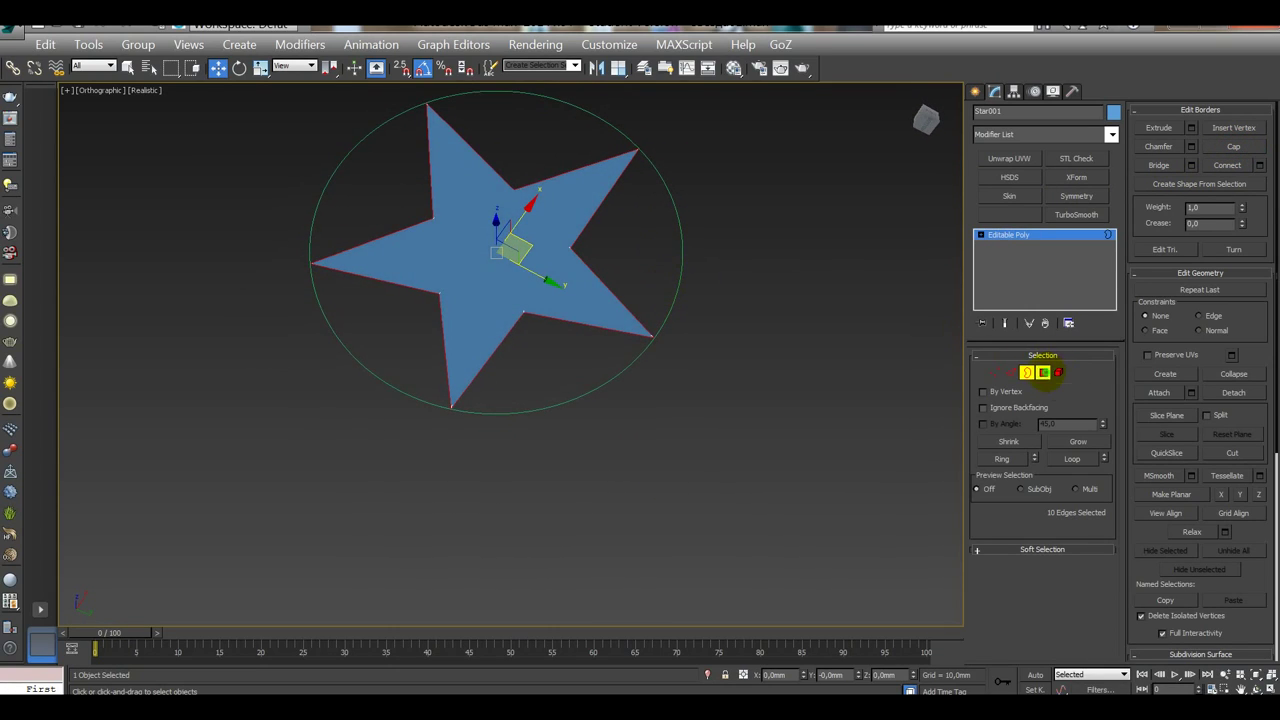
# Step: At the Polygon level, select the base face and a sloping side face to check the capped star
pyautogui.click(1043, 372)
pyautogui.click(531, 274)
pyautogui.keyDown('alt'); pyautogui.moveTo(531, 274); pyautogui.dragTo(540, 224, button='middle'); pyautogui.keyUp('alt')
pyautogui.click(540, 222)
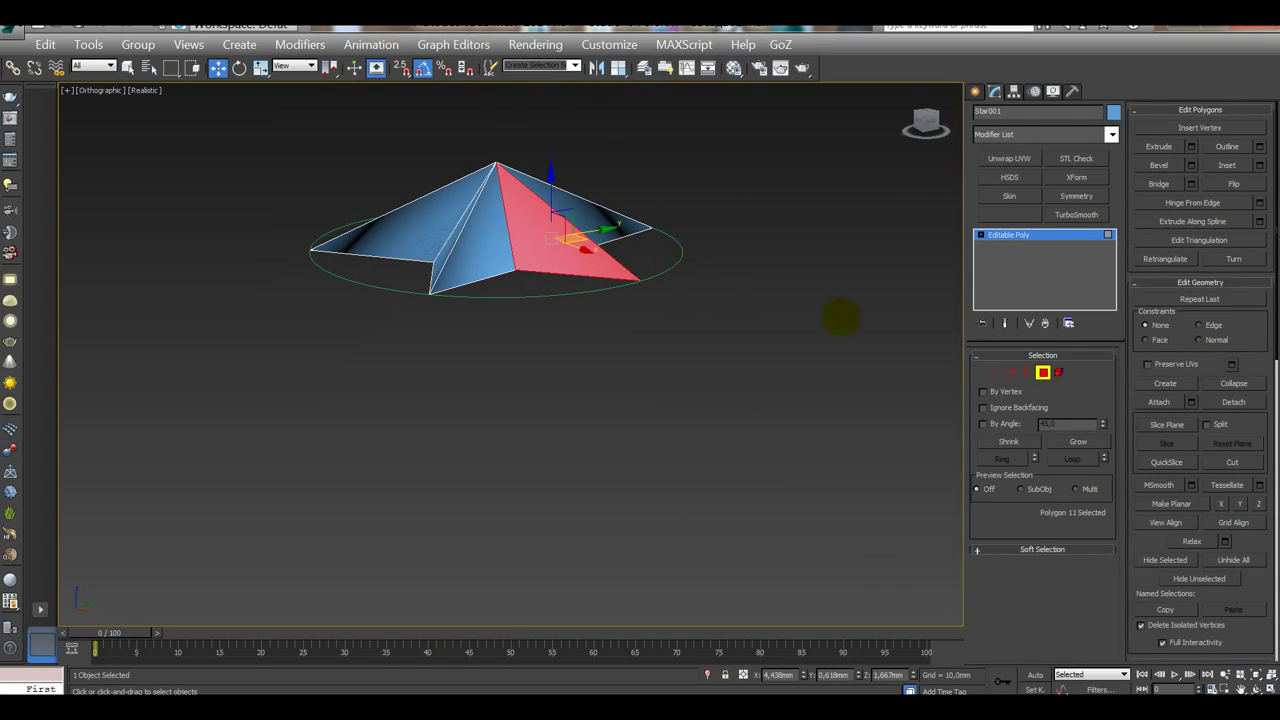
# Step: At the Element level, select the whole star and inspect it from below
pyautogui.click(1058, 372)
pyautogui.click(478, 220)
pyautogui.keyDown('alt'); pyautogui.moveTo(743, 334); pyautogui.dragTo(745, 310, button='middle'); pyautogui.keyUp('alt')
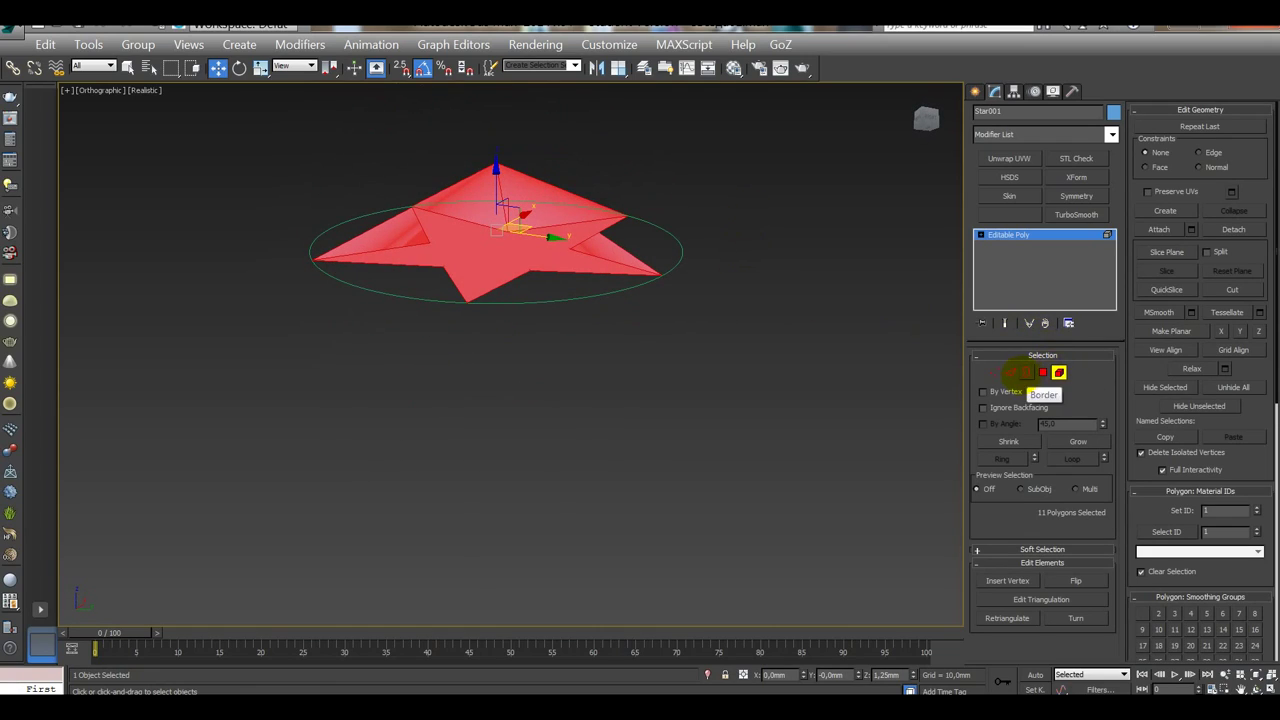
# Step: At the Polygon level, select only the star's base face and set up a 2 mm extrusion of type Group
pyautogui.click(1043, 372)
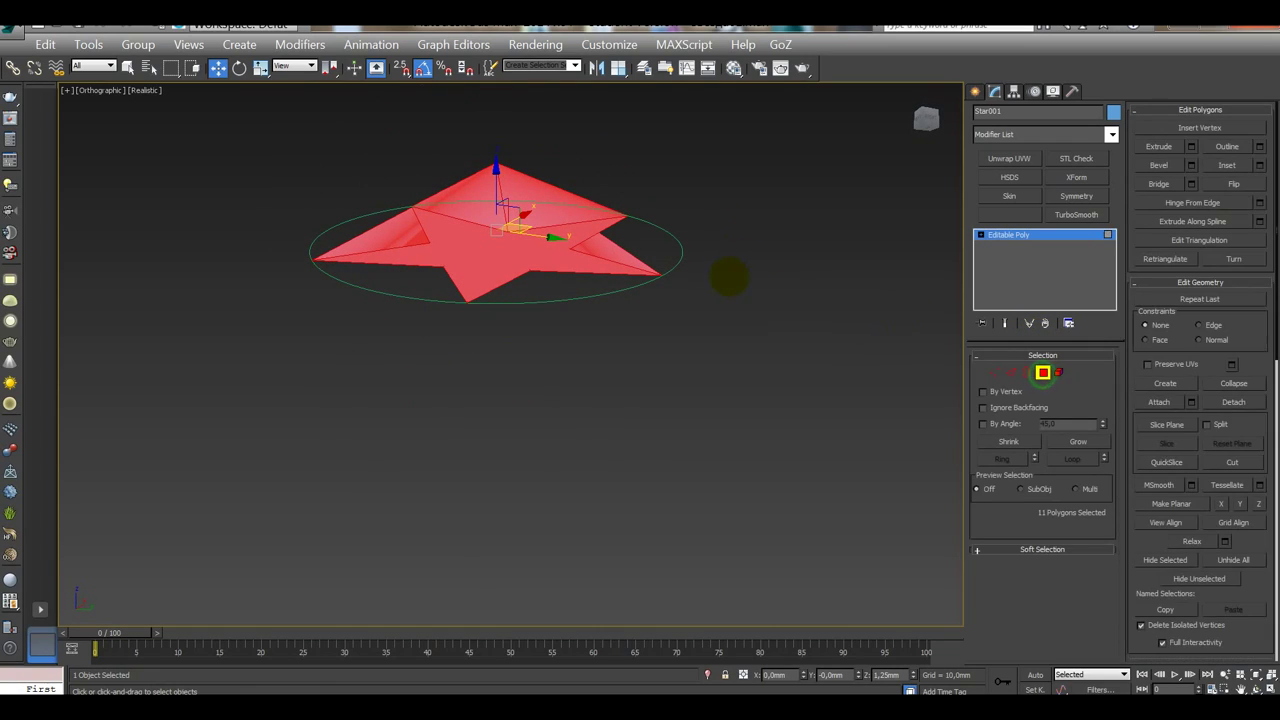
pyautogui.click(612, 334)
pyautogui.click(508, 257)
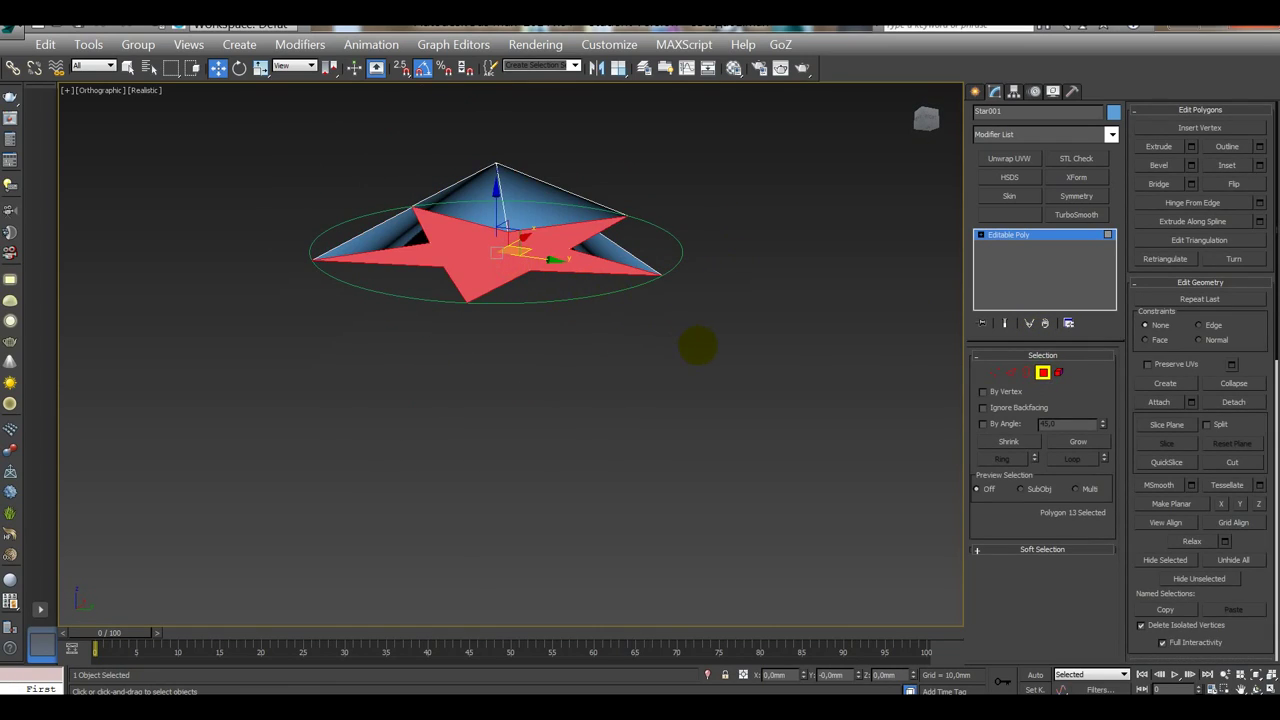
pyautogui.moveTo(698, 345)
pyautogui.keyDown('alt'); pyautogui.mouseDown(button='middle')
pyautogui.moveTo(706, 272)
pyautogui.moveTo(709, 355)
pyautogui.moveTo(710, 339)
pyautogui.mouseUp(button='middle'); pyautogui.keyUp('alt')
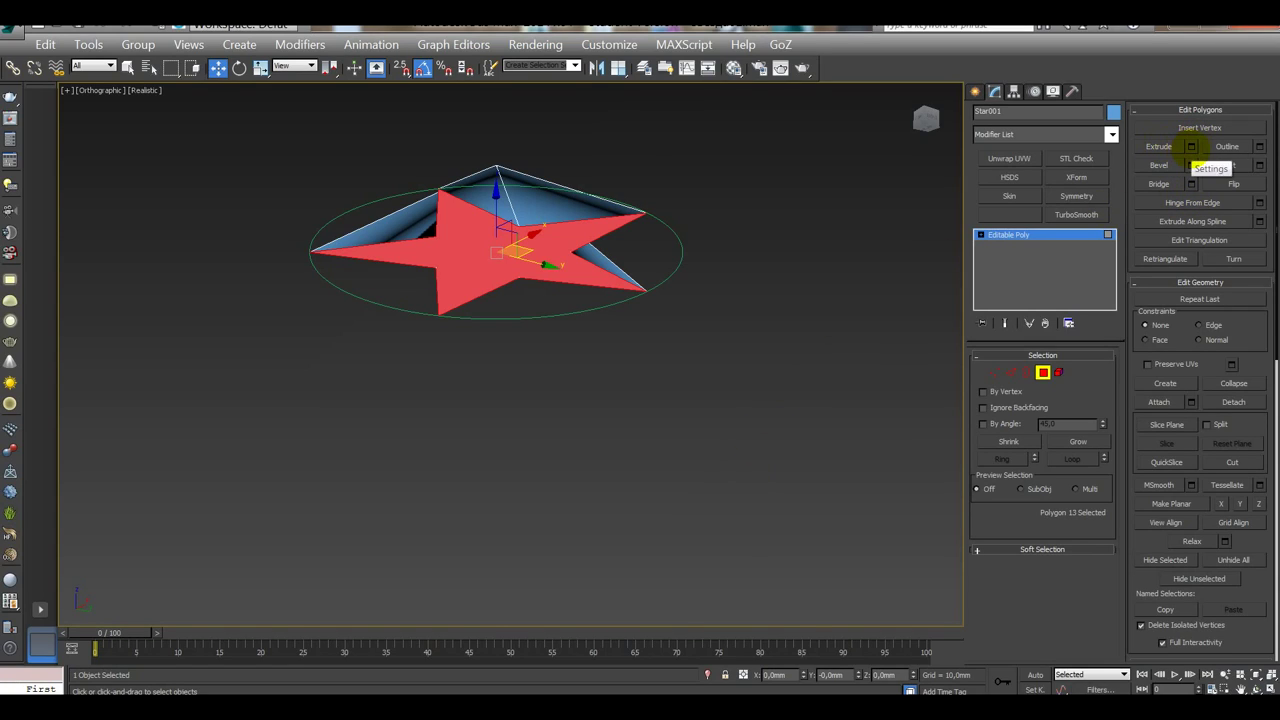
pyautogui.click(1191, 147)
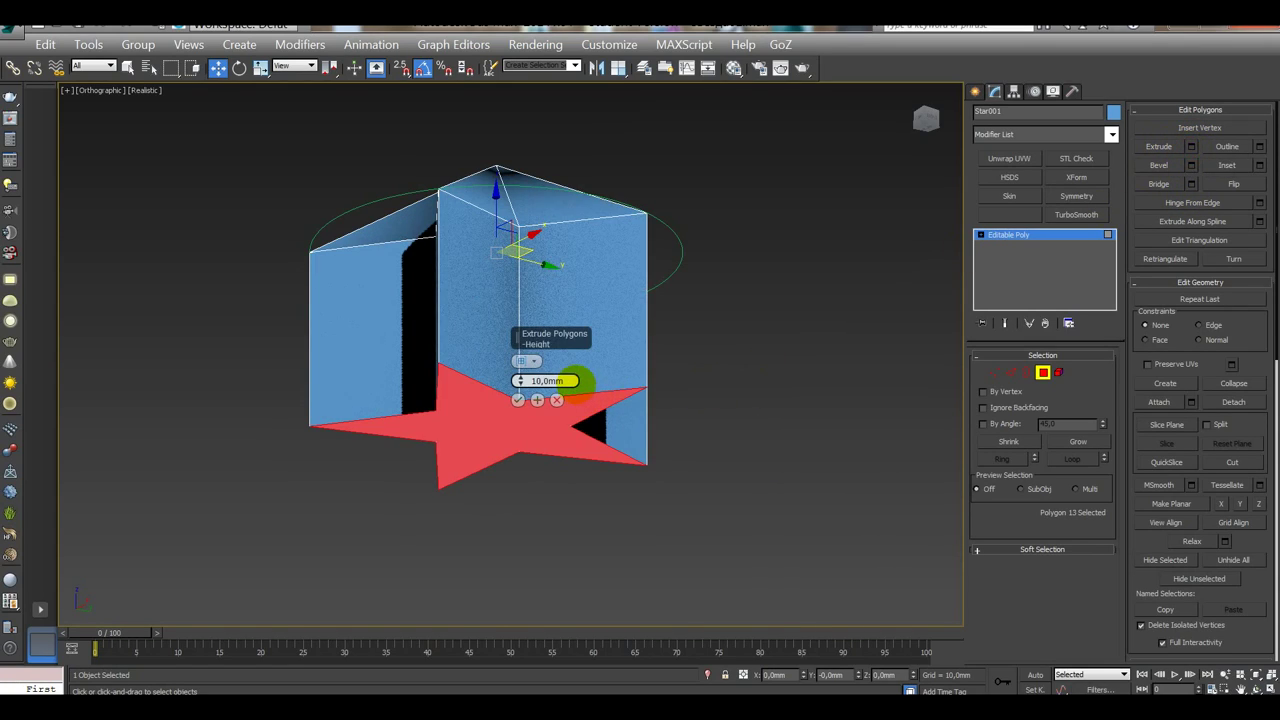
pyautogui.write('2')
pyautogui.press('Return')
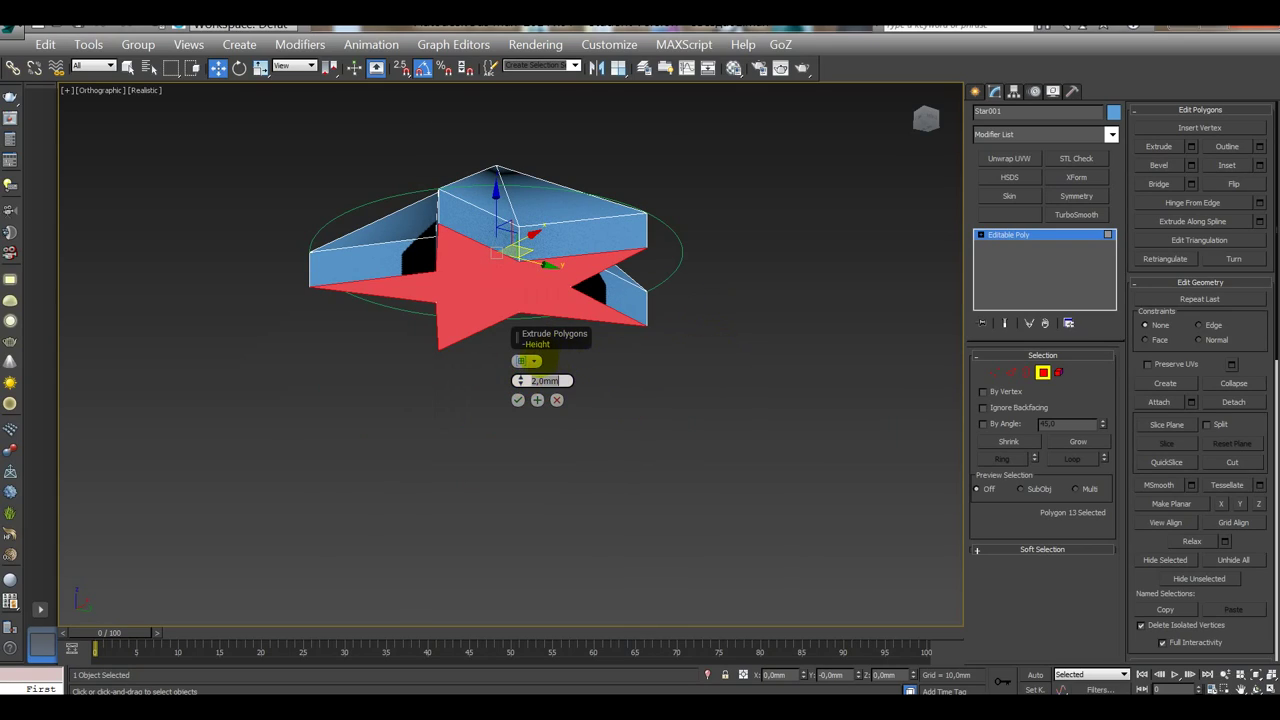
pyautogui.click(532, 361)
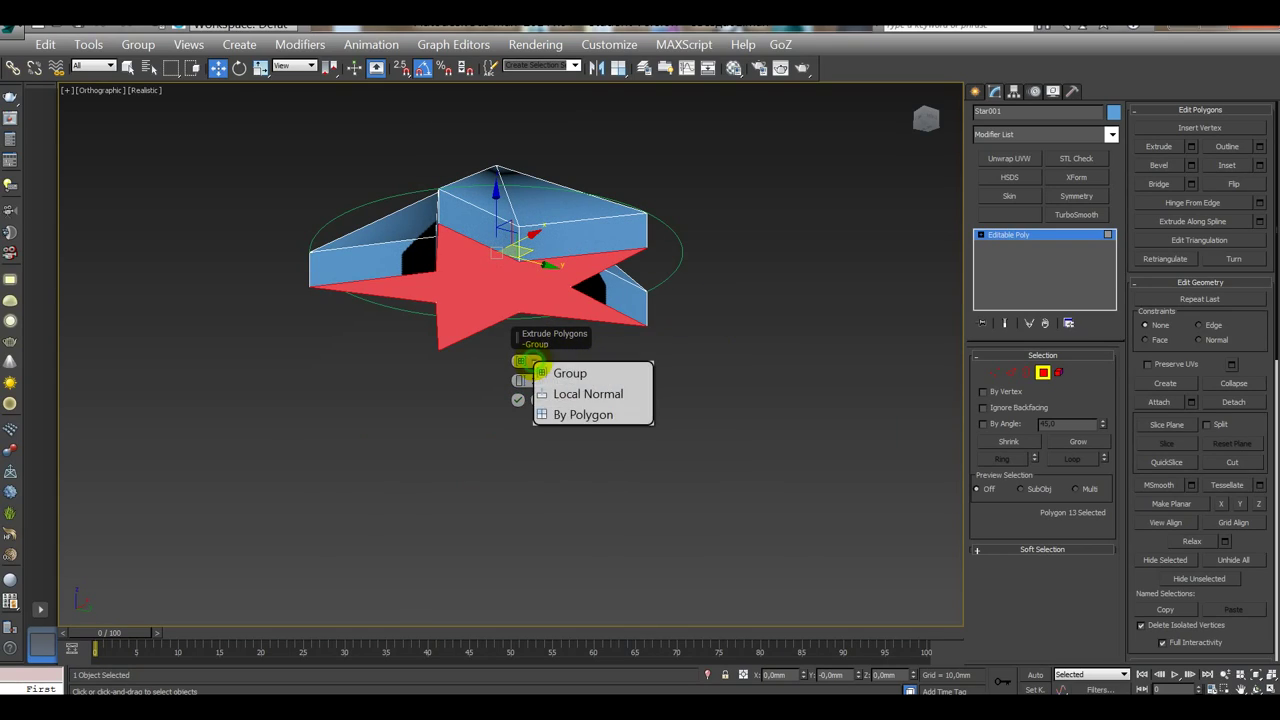
pyautogui.click(552, 373)
# Step: Change the viewport shading from Realistic to Shaded and accept the base face extrusion
pyautogui.keyDown('alt'); pyautogui.moveTo(766, 323); pyautogui.dragTo(740, 388, button='middle'); pyautogui.keyUp('alt')
pyautogui.click(146, 90)
pyautogui.click(171, 117)
pyautogui.moveTo(686, 363)
pyautogui.keyDown('alt'); pyautogui.mouseDown(button='middle')
pyautogui.moveTo(712, 295)
pyautogui.moveTo(671, 363)
pyautogui.mouseUp(button='middle'); pyautogui.keyUp('alt')
pyautogui.click(517, 399)
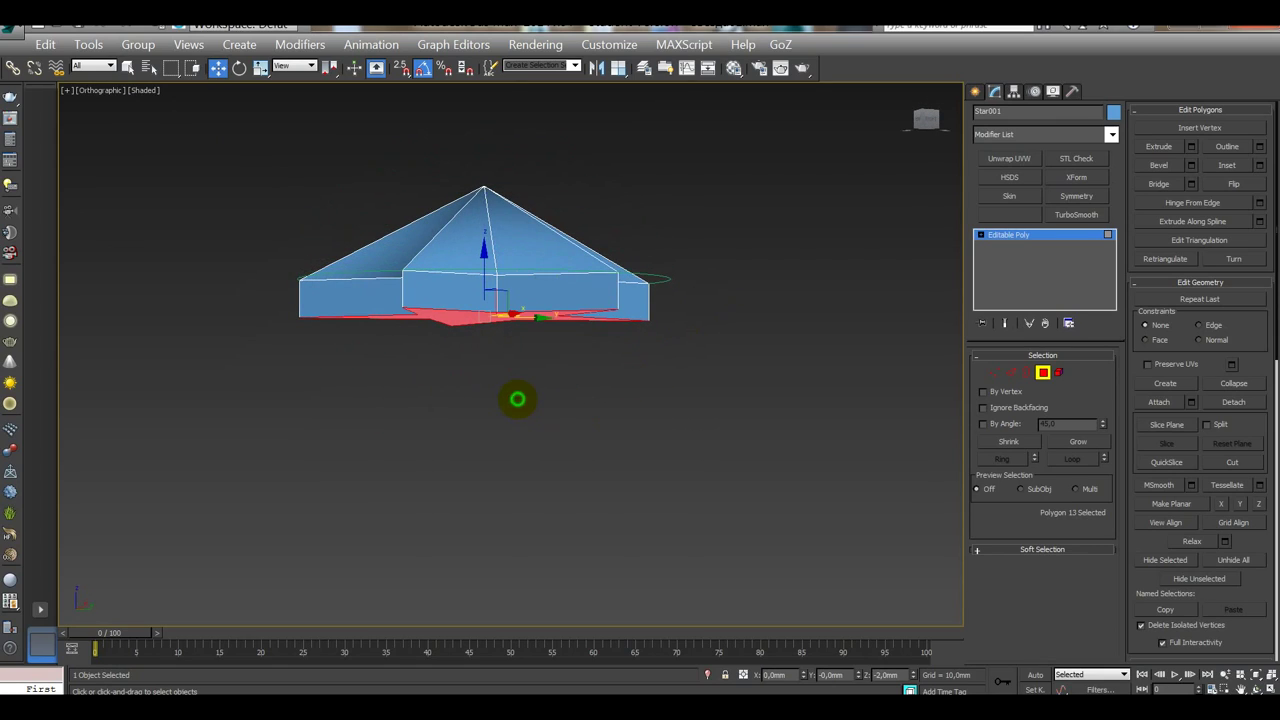
pyautogui.keyDown('alt'); pyautogui.moveTo(780, 303); pyautogui.dragTo(692, 298, button='middle'); pyautogui.keyUp('alt')
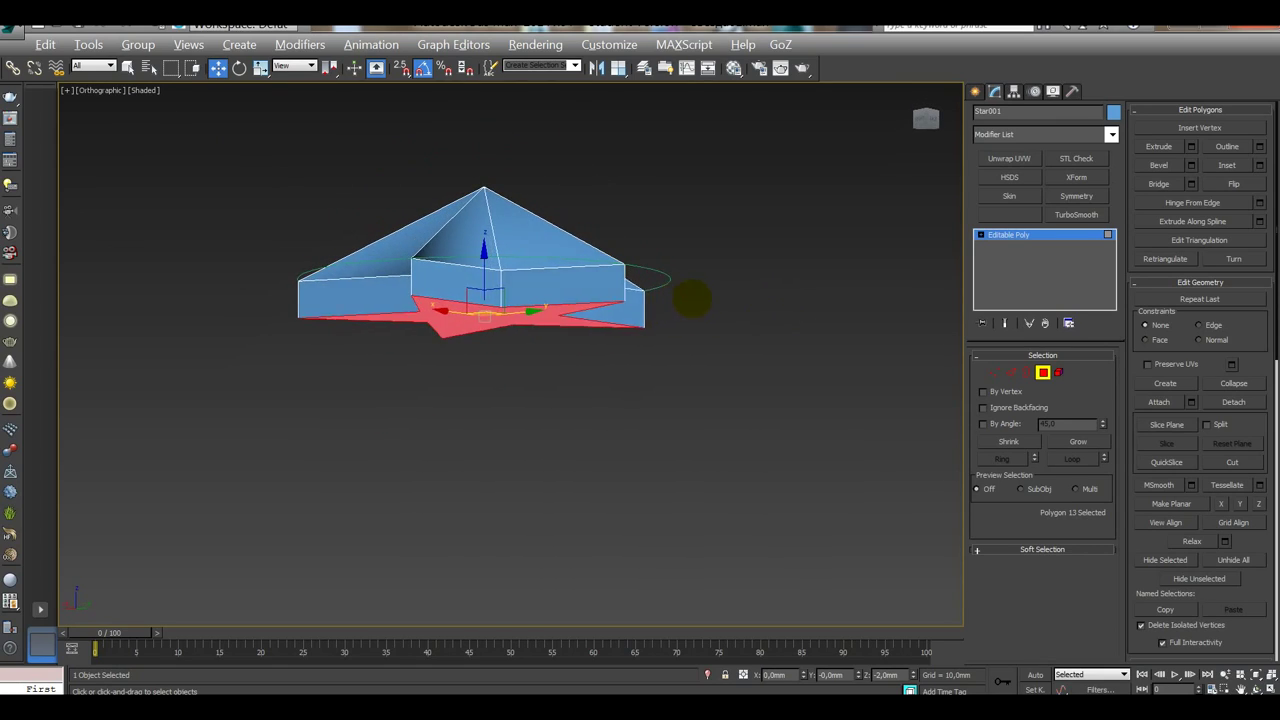
# Step: In the front view, select an upper and a lower vertex of the side wall to check their Z heights, and deselect
pyautogui.press('f')
pyautogui.press('z')
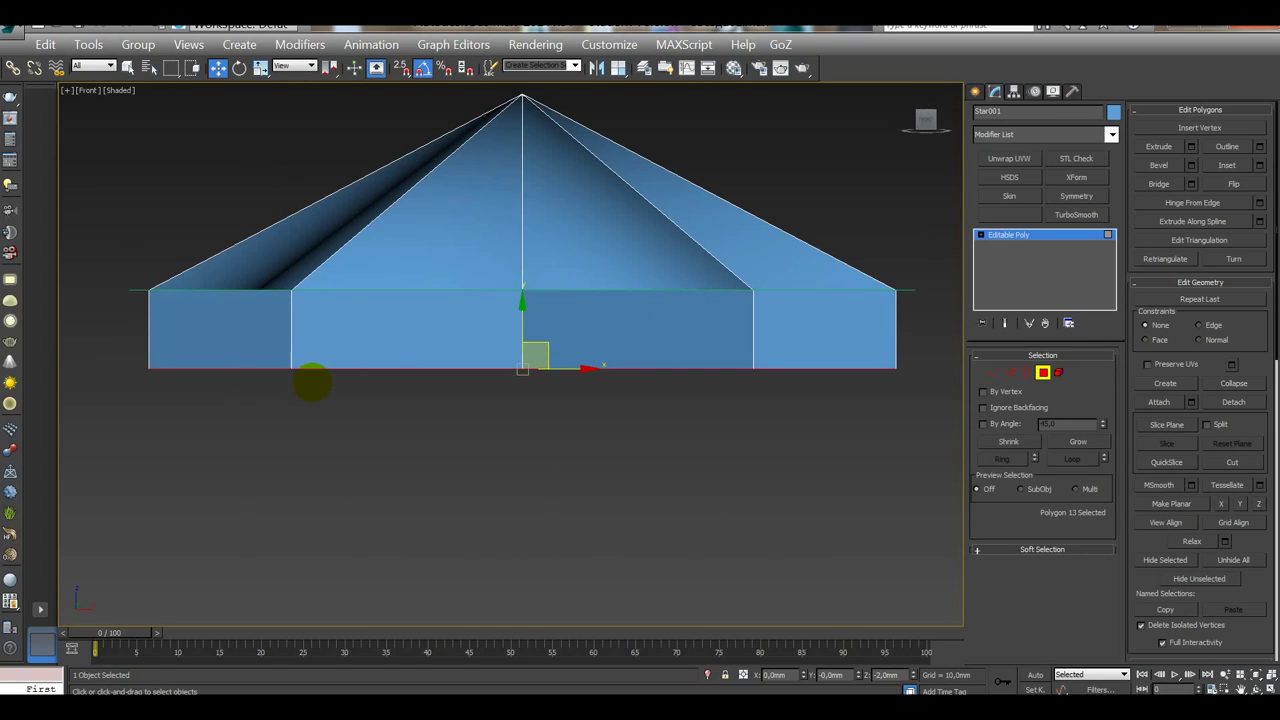
pyautogui.scroll(-5, 307, 385)
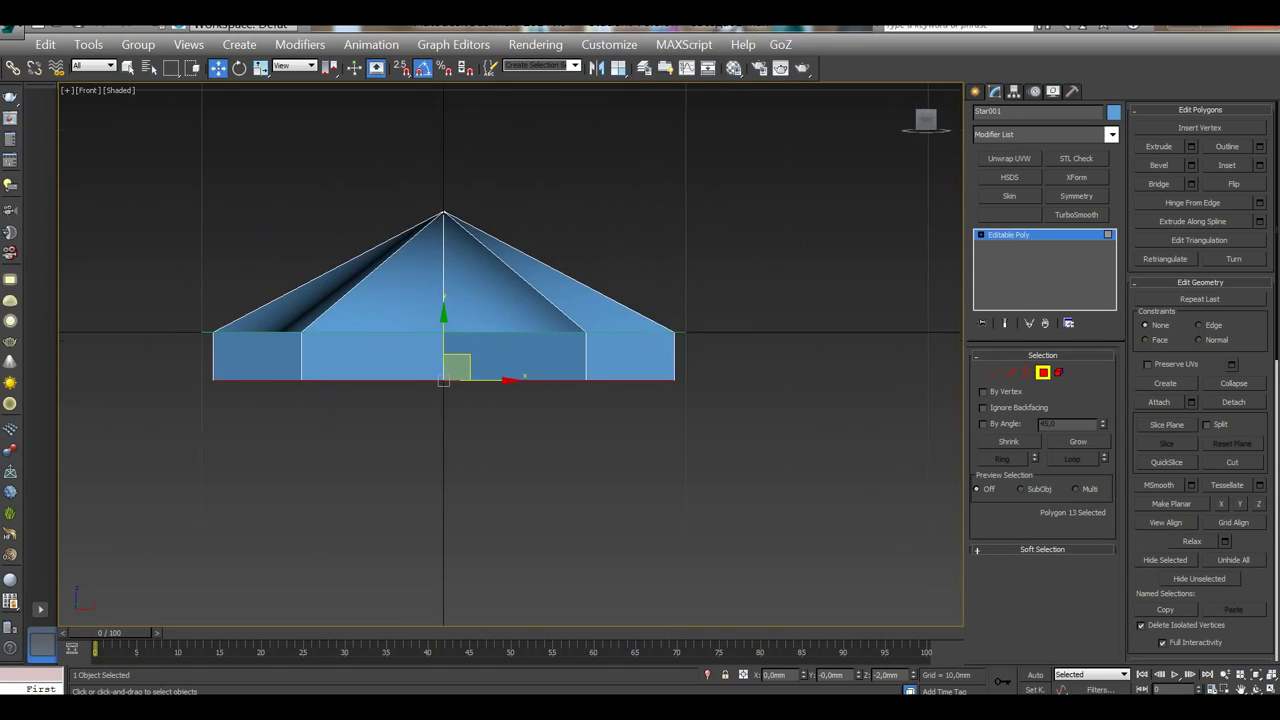
pyautogui.moveTo(466, 329); pyautogui.dragTo(503, 348)
pyautogui.press('1')
pyautogui.click(306, 352)
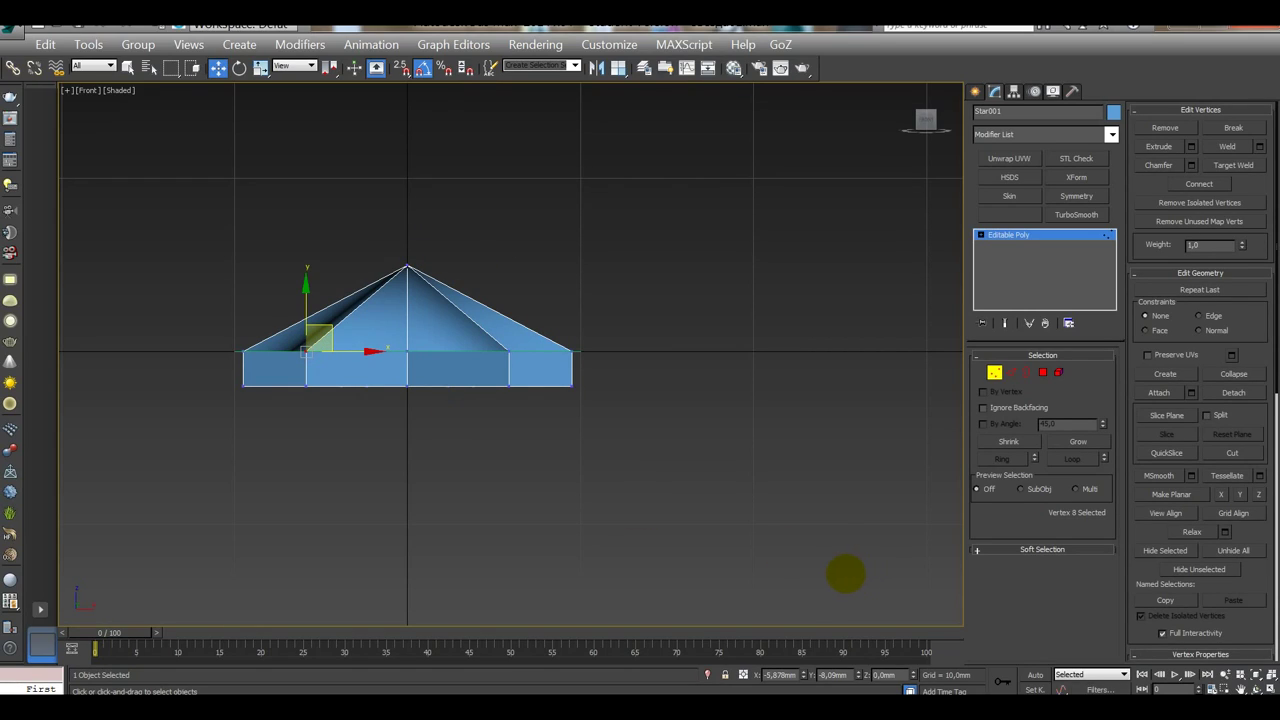
pyautogui.moveTo(913, 674)
pyautogui.mouseDown()
pyautogui.moveTo(908, 640)
pyautogui.moveTo(920, 653)
pyautogui.mouseUp()
pyautogui.rightClick(913, 672)
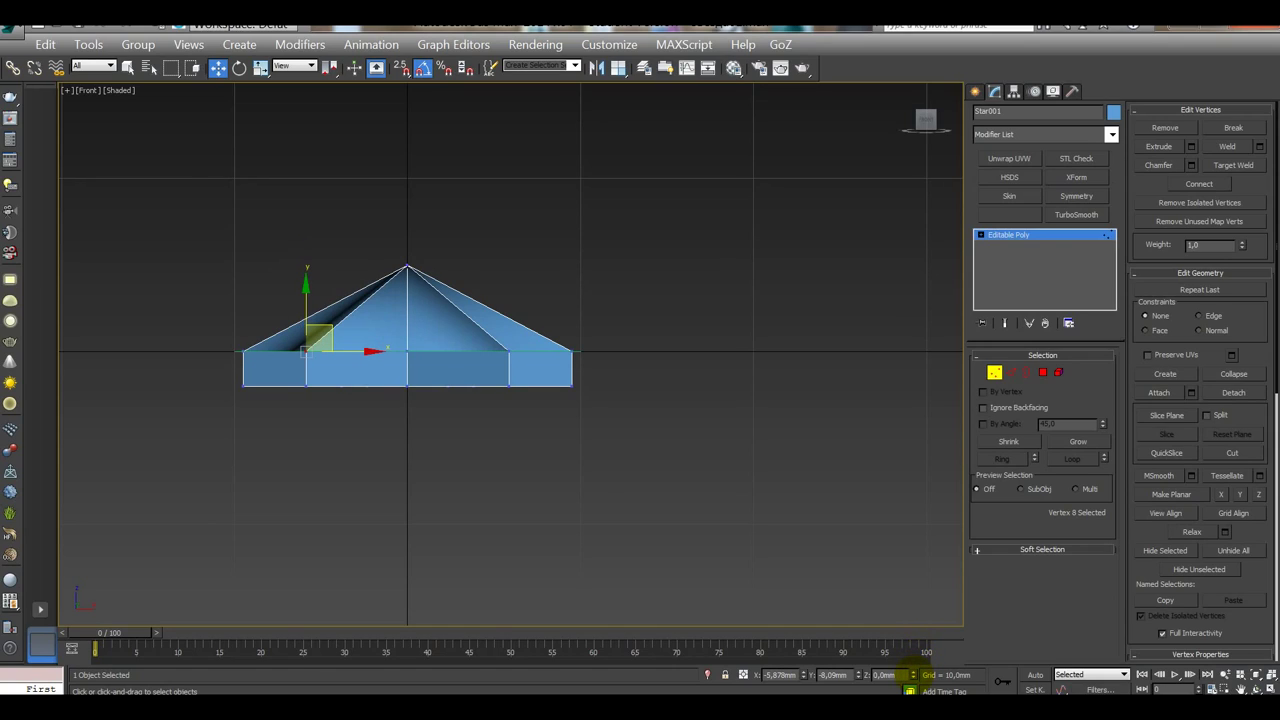
pyautogui.moveTo(295, 376); pyautogui.dragTo(316, 395)
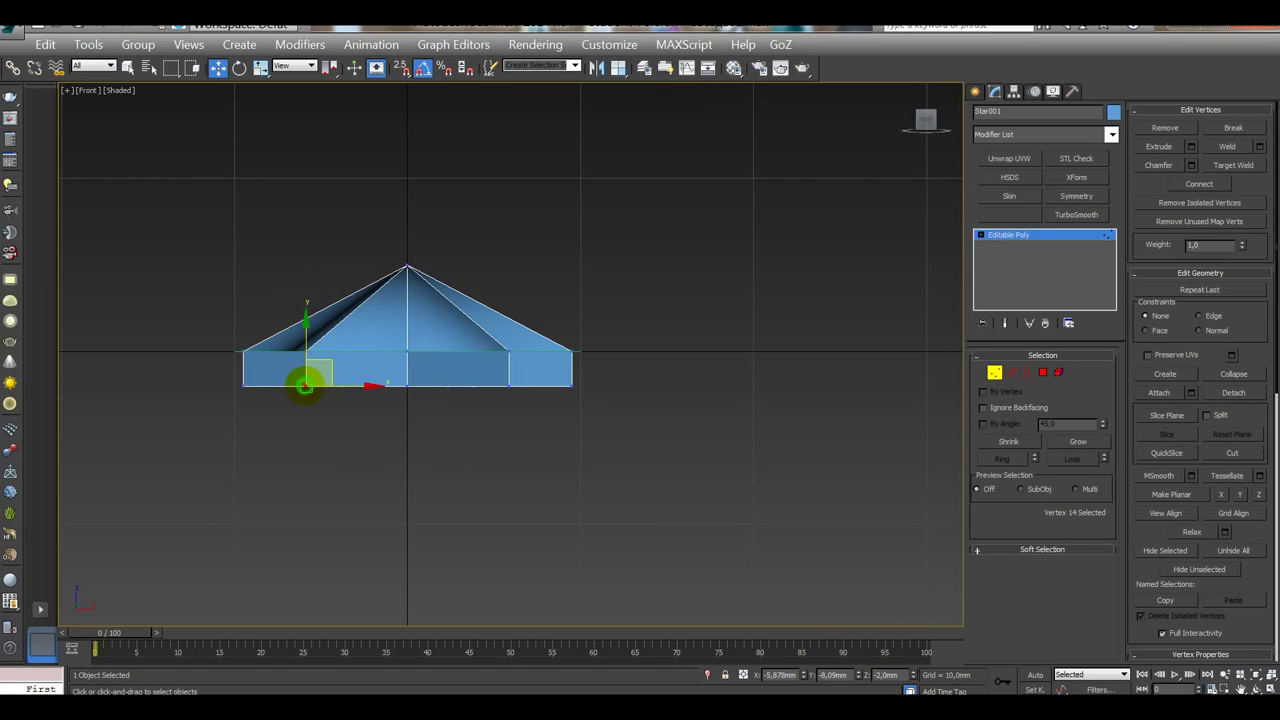
pyautogui.click(719, 494)
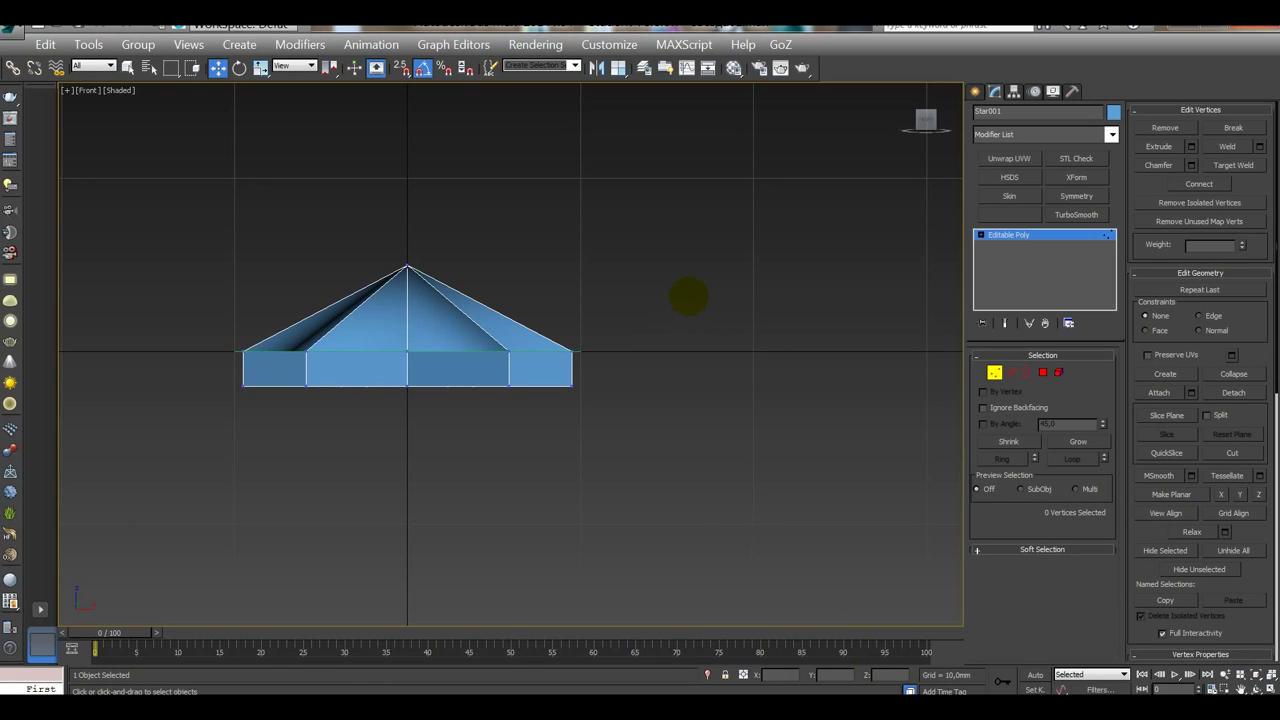
# Step: Switch to the top view and save the scene as an incremented copy of звезда01.max
pyautogui.keyDown('alt'); pyautogui.moveTo(690, 295); pyautogui.dragTo(690, 415, button='middle'); pyautogui.keyUp('alt')
pyautogui.press('t')
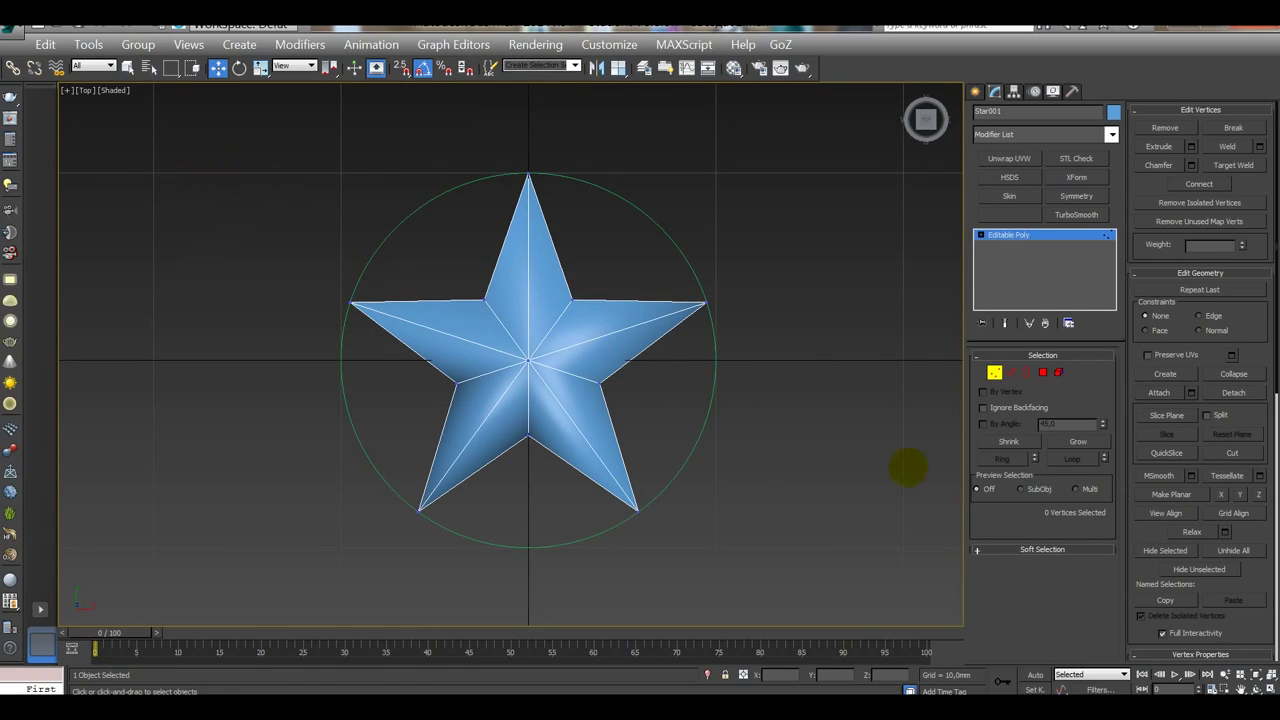
pyautogui.click(12, 32)
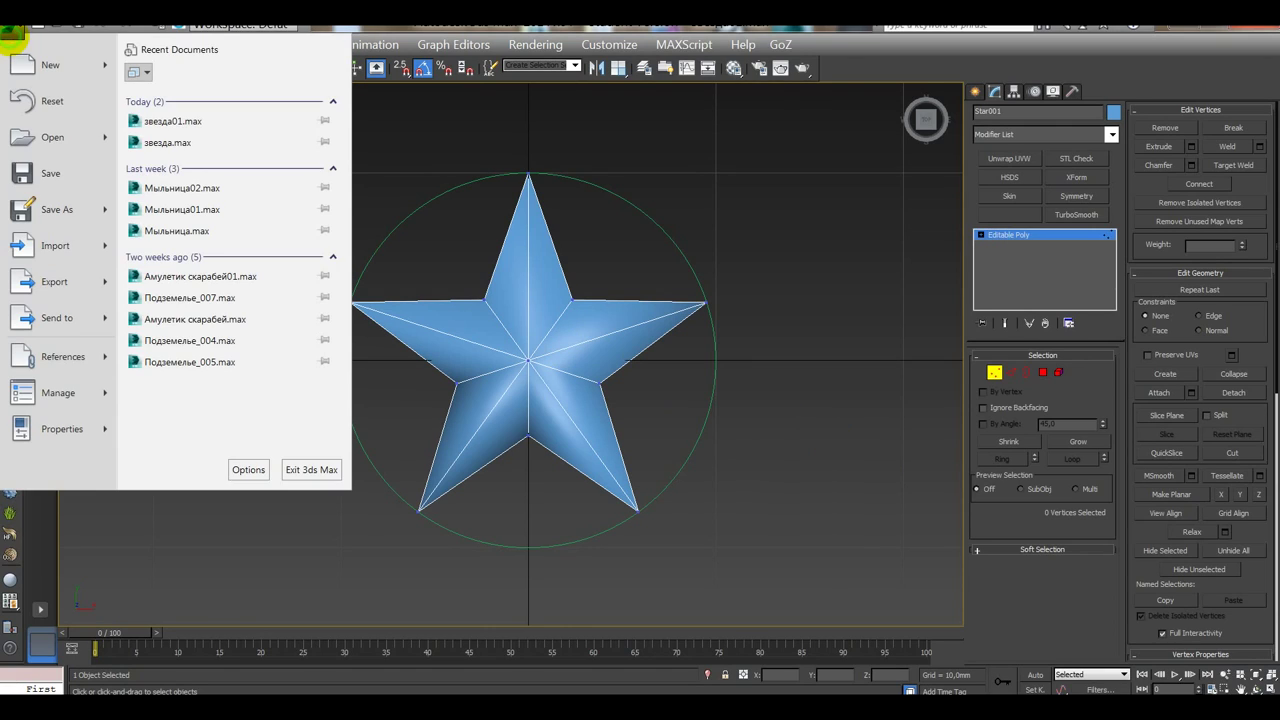
pyautogui.click(57, 209)
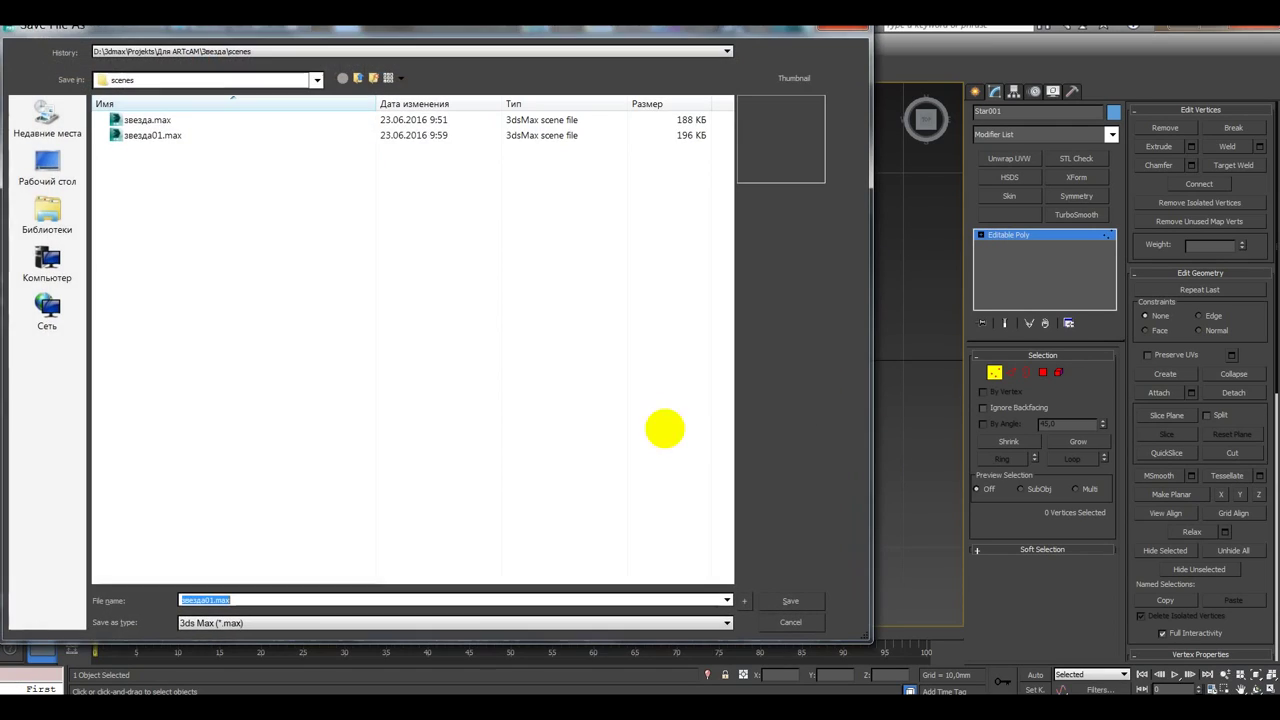
pyautogui.click(742, 600)
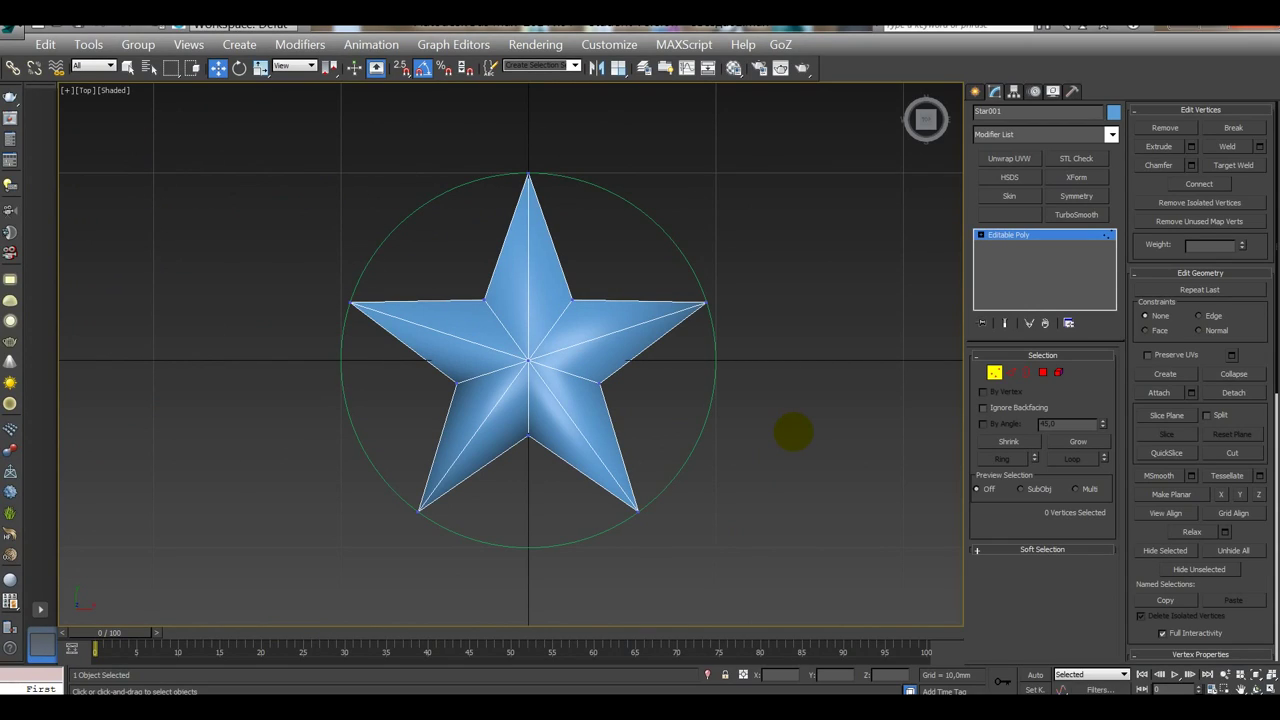
# Step: Hide the viewport grid and show the extruded star at an angle in 3D
pyautogui.press('g')
pyautogui.keyDown('alt'); pyautogui.moveTo(764, 369); pyautogui.dragTo(771, 280, button='middle'); pyautogui.keyUp('alt')
pyautogui.scroll(-2, 648, 333)
pyautogui.scroll(5, 648, 333)
pyautogui.keyDown('alt'); pyautogui.moveTo(926, 380); pyautogui.dragTo(930, 381, button='middle'); pyautogui.keyUp('alt')
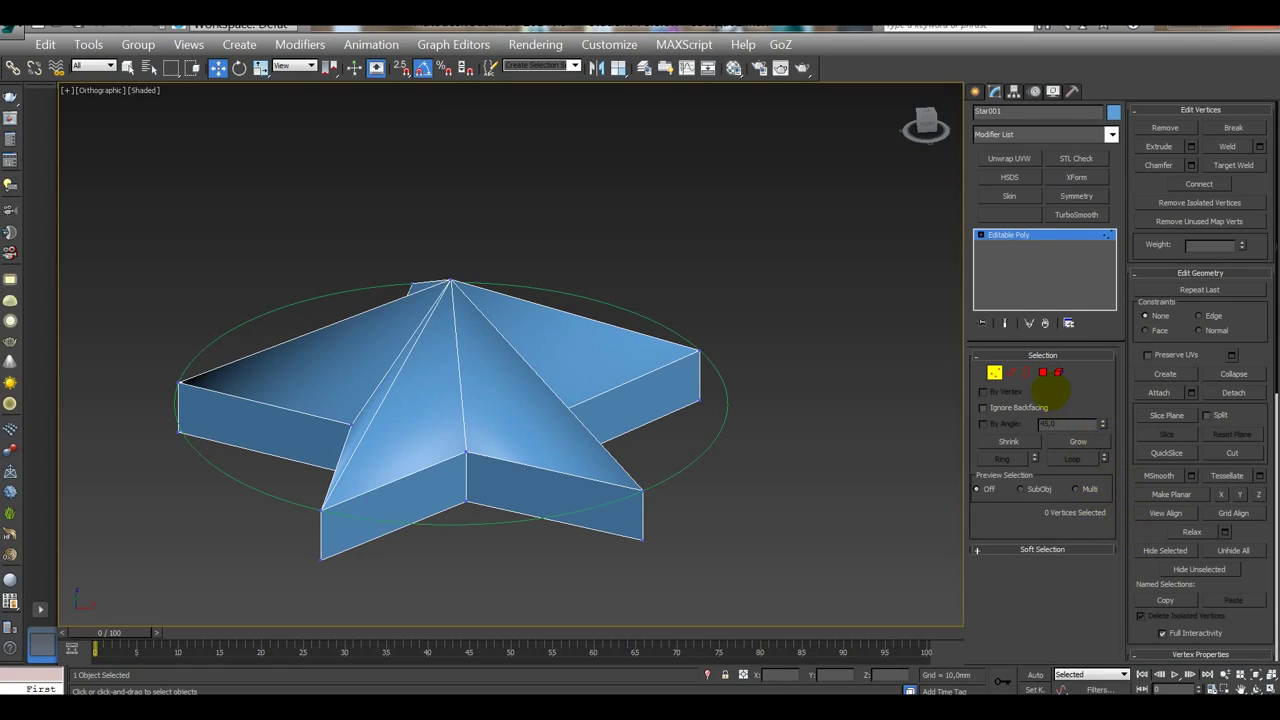
# Step: At the Polygon level, select a sloping face and the base face, and examine the polygon smoothing group settings
pyautogui.click(1043, 372)
pyautogui.click(537, 394)
pyautogui.click(519, 394)
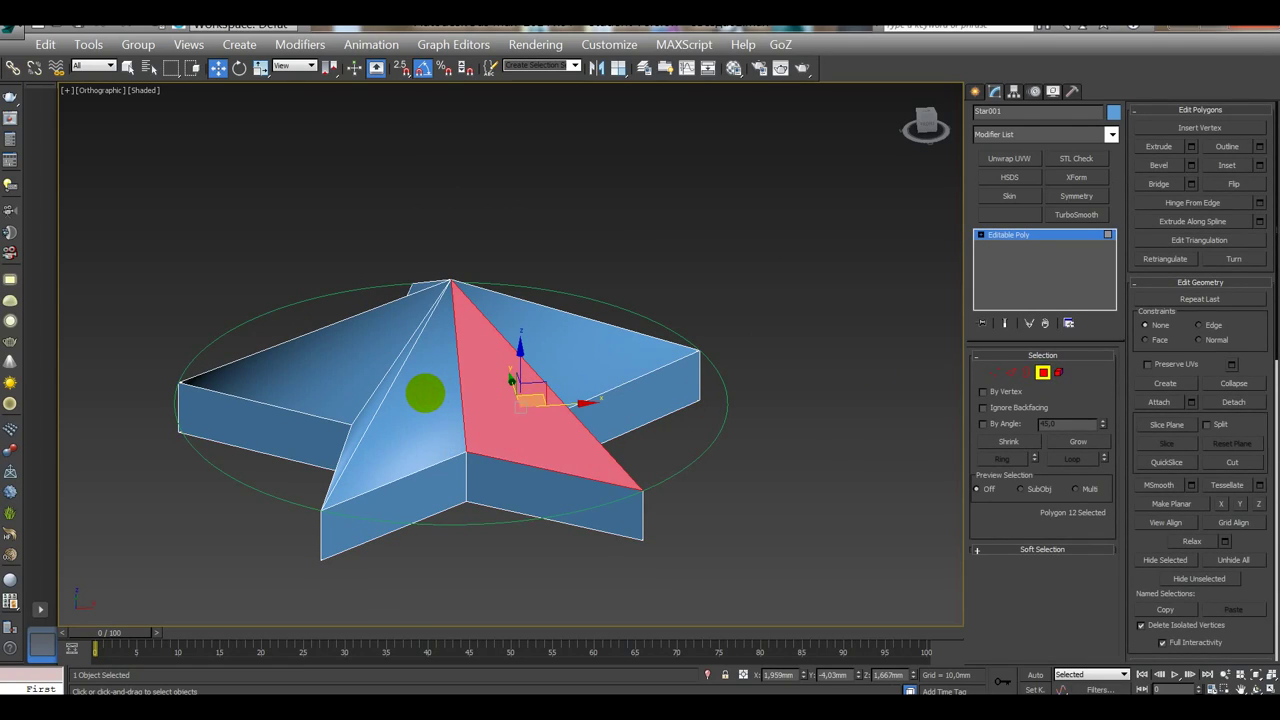
pyautogui.keyDown('alt'); pyautogui.moveTo(897, 383); pyautogui.dragTo(606, 550, button='middle'); pyautogui.keyUp('alt')
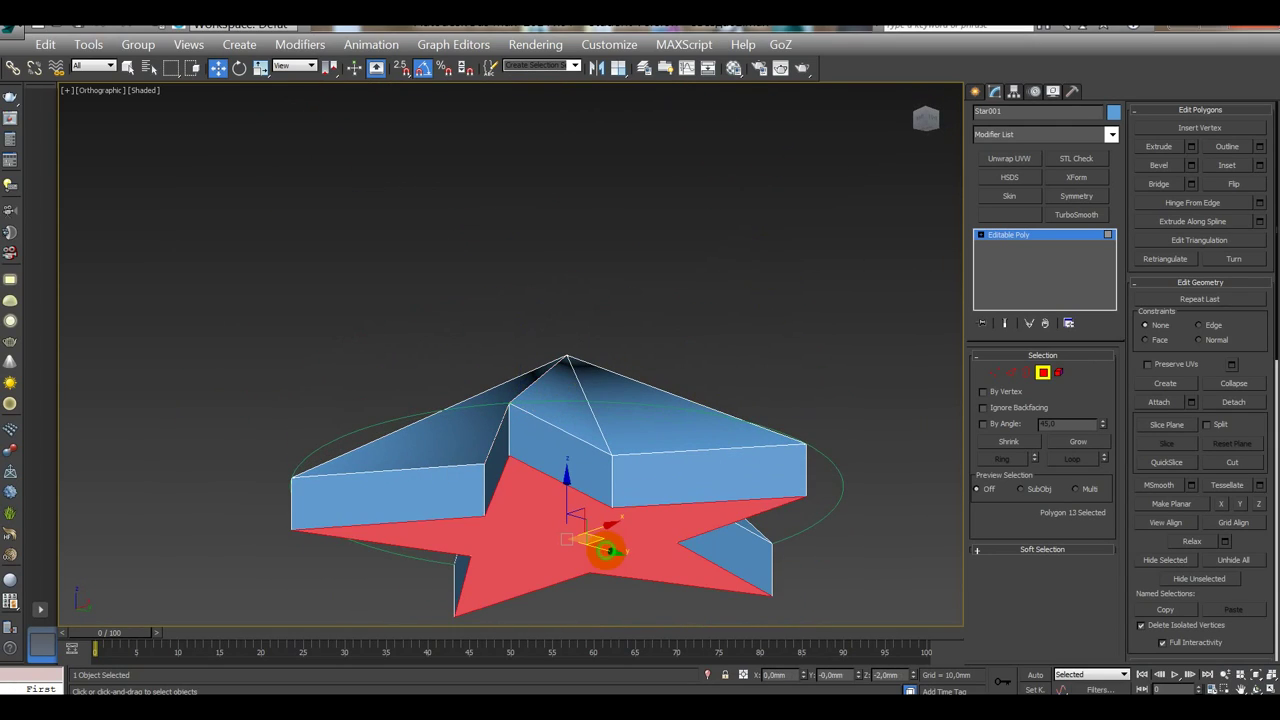
pyautogui.moveTo(894, 477); pyautogui.dragTo(926, 457, button='middle')
pyautogui.scroll(-3, 1143, 538)
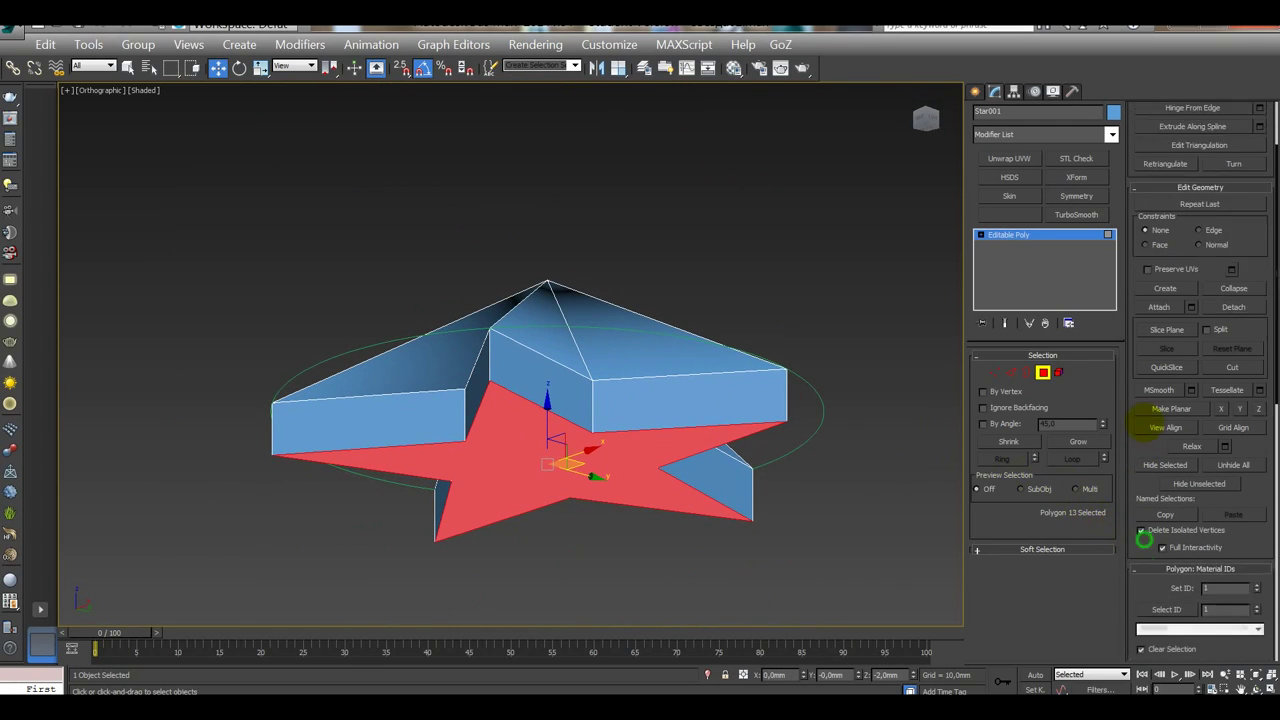
pyautogui.scroll(-7, 1143, 426)
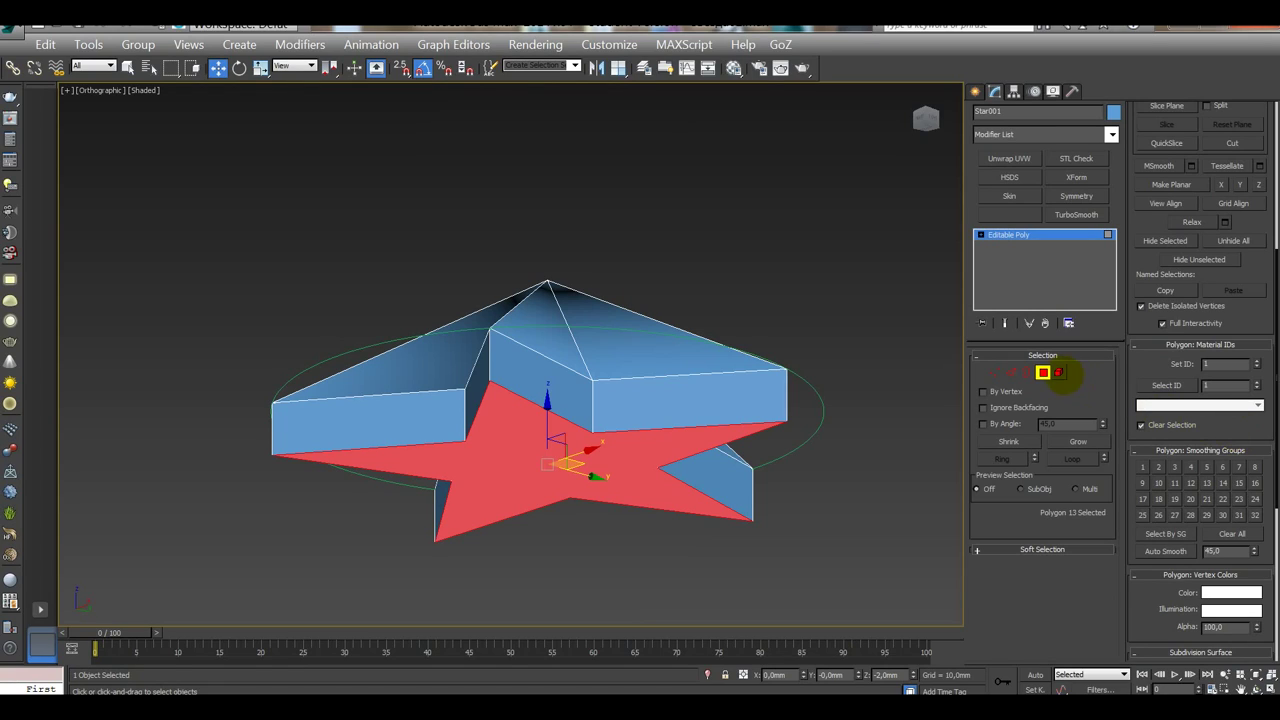
# Step: Select the whole star as an element, clear all its smoothing groups, and auto smooth it with a threshold of 45
pyautogui.click(1058, 372)
pyautogui.click(777, 381)
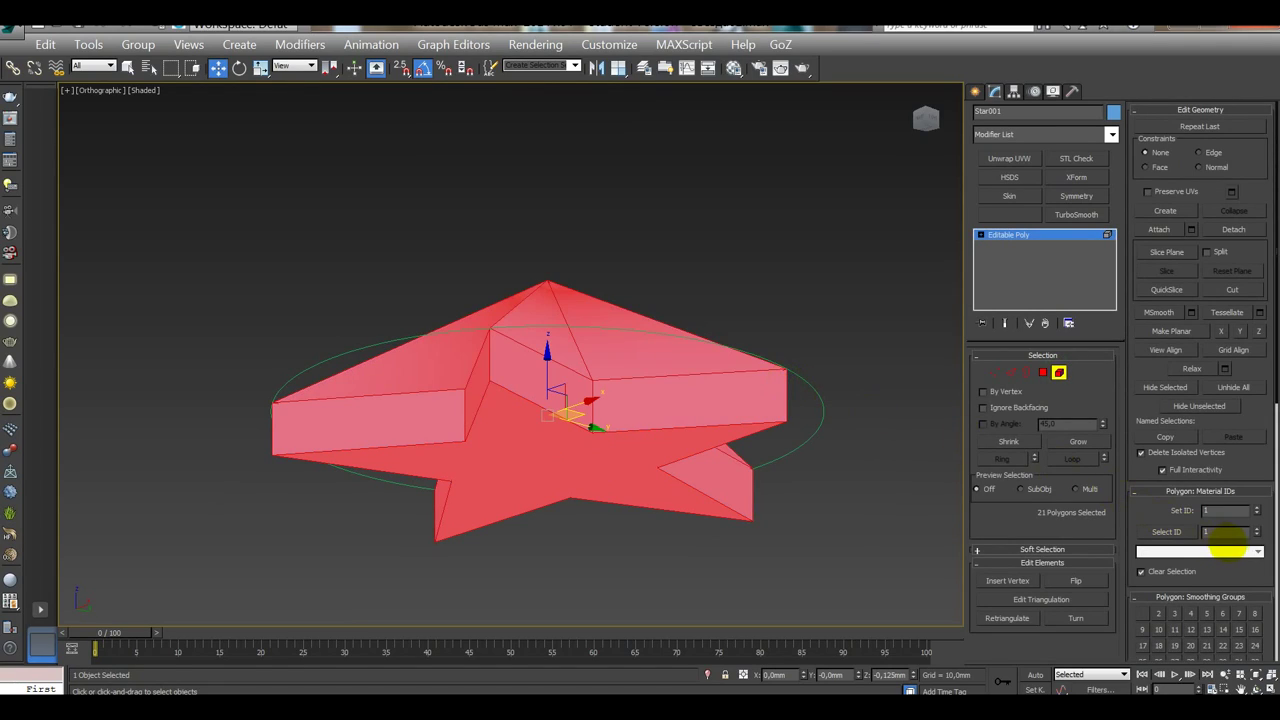
pyautogui.scroll(-3, 1145, 416)
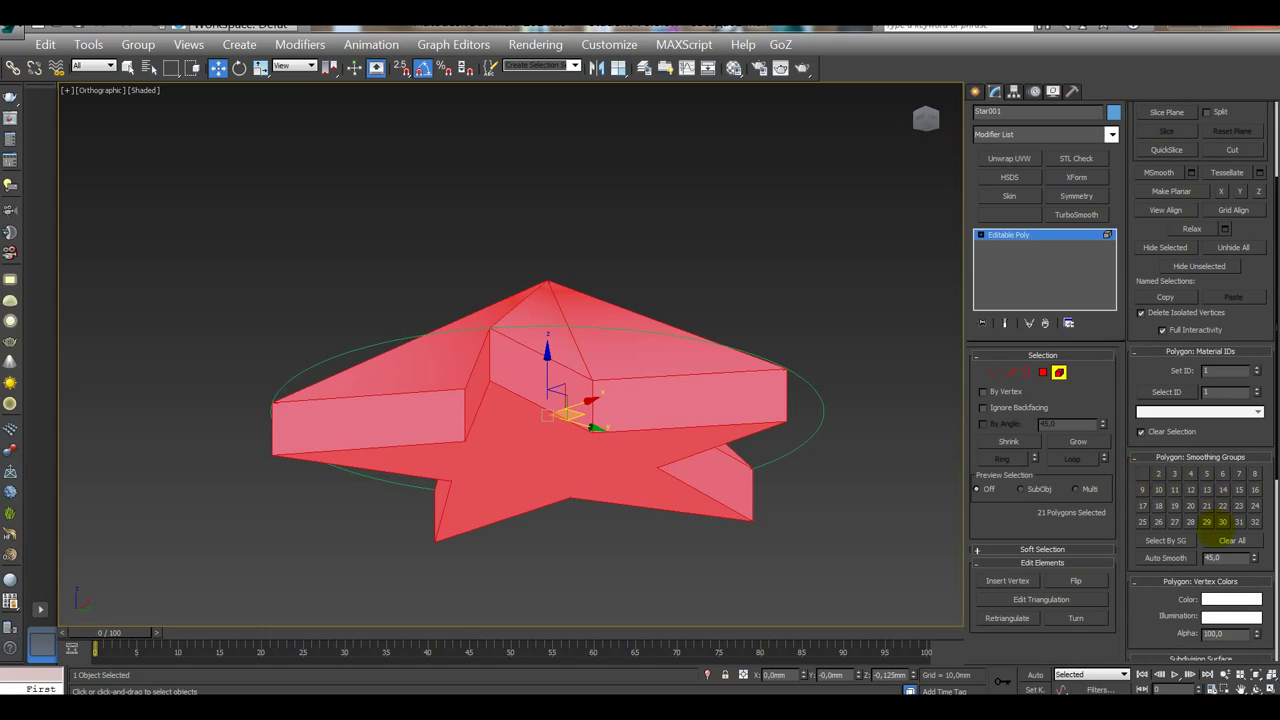
pyautogui.click(1220, 540)
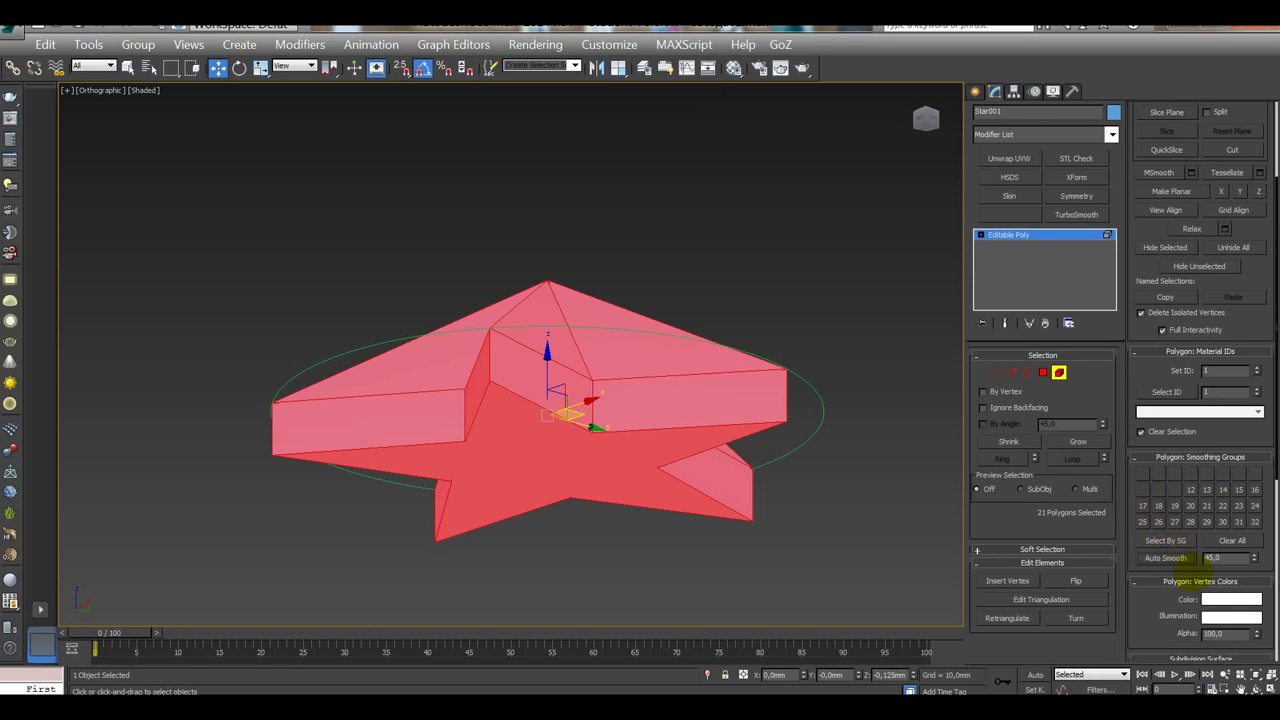
# Step: At the Polygon level, select a side wall face and neighbouring sloping faces to check their smoothing groups
pyautogui.click(1042, 372)
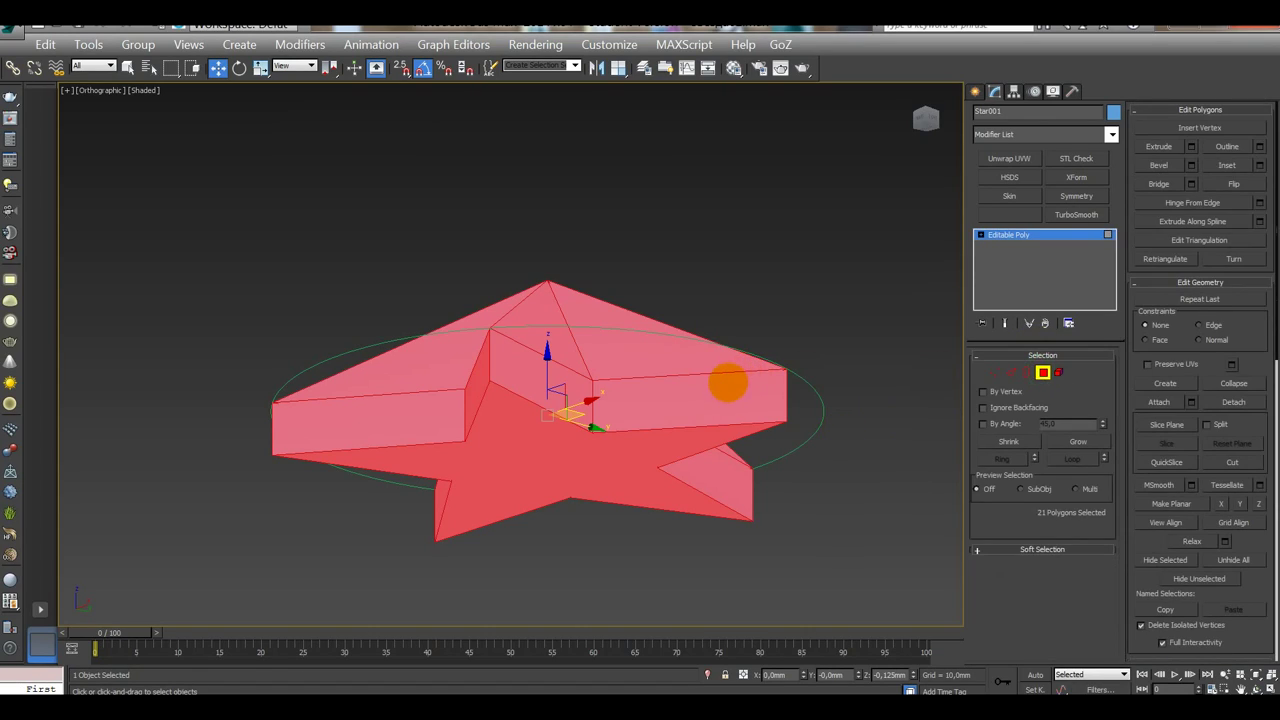
pyautogui.click(727, 384)
pyautogui.moveTo(1129, 543); pyautogui.dragTo(1148, 256)
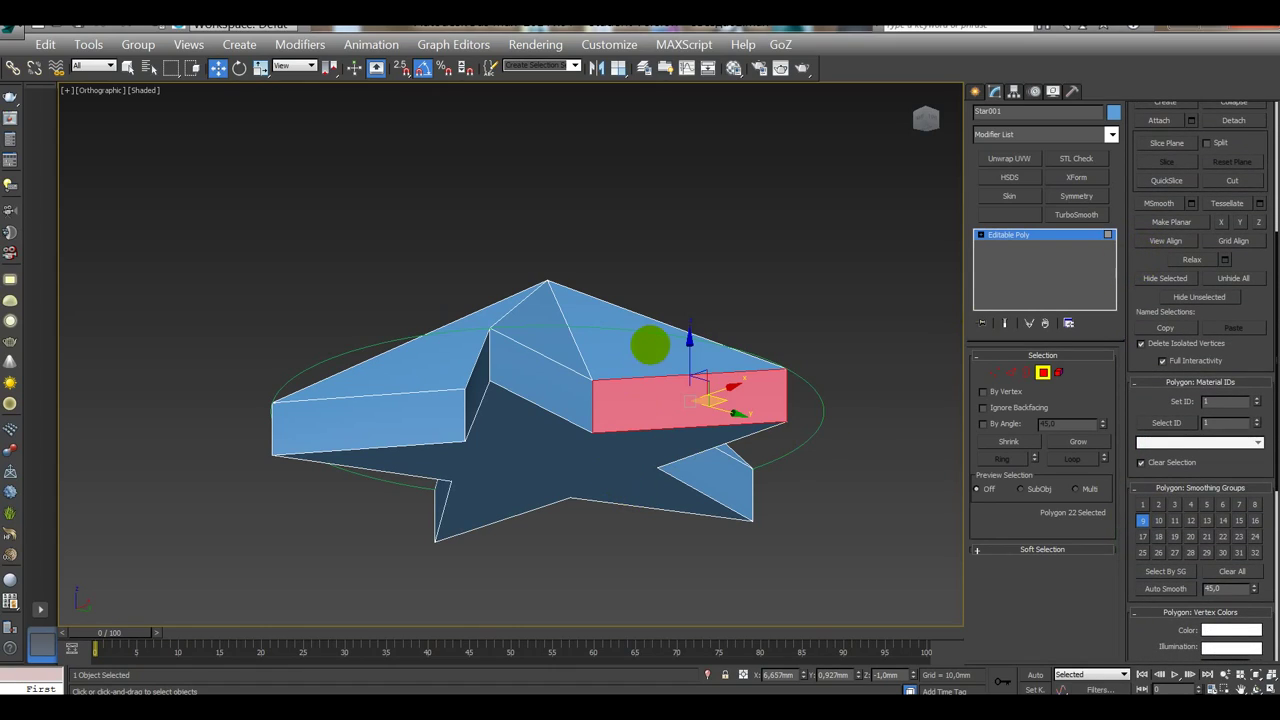
pyautogui.click(641, 343)
pyautogui.click(563, 344)
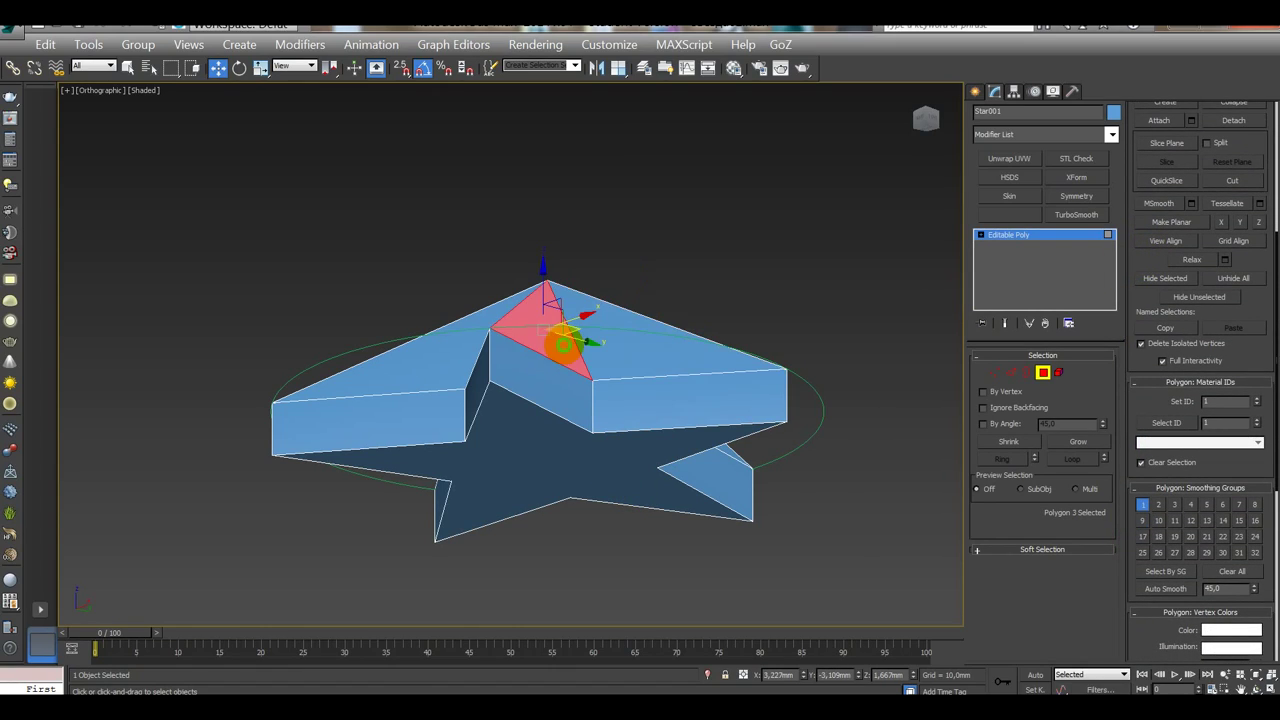
pyautogui.click(457, 334)
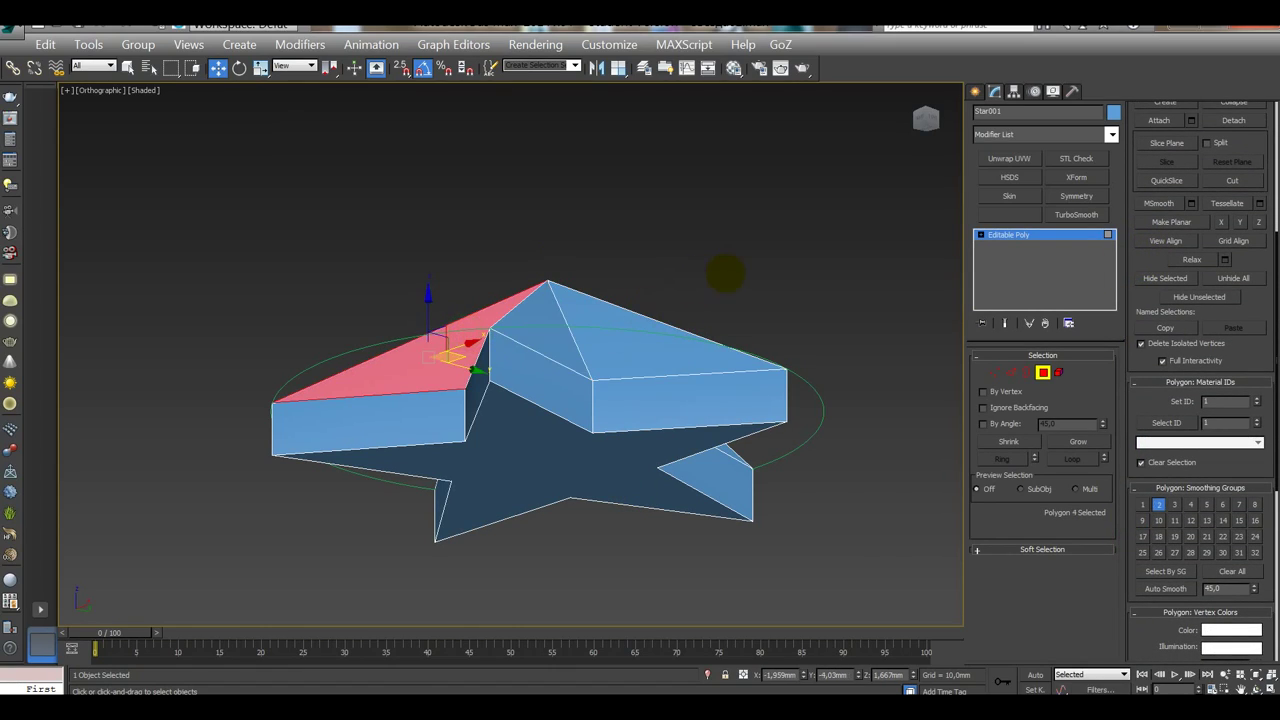
# Step: Check the smoothing groups of further sloping faces from above and of the base and side wall faces from below
pyautogui.moveTo(926, 118); pyautogui.dragTo(927, 144)
pyautogui.click(494, 260)
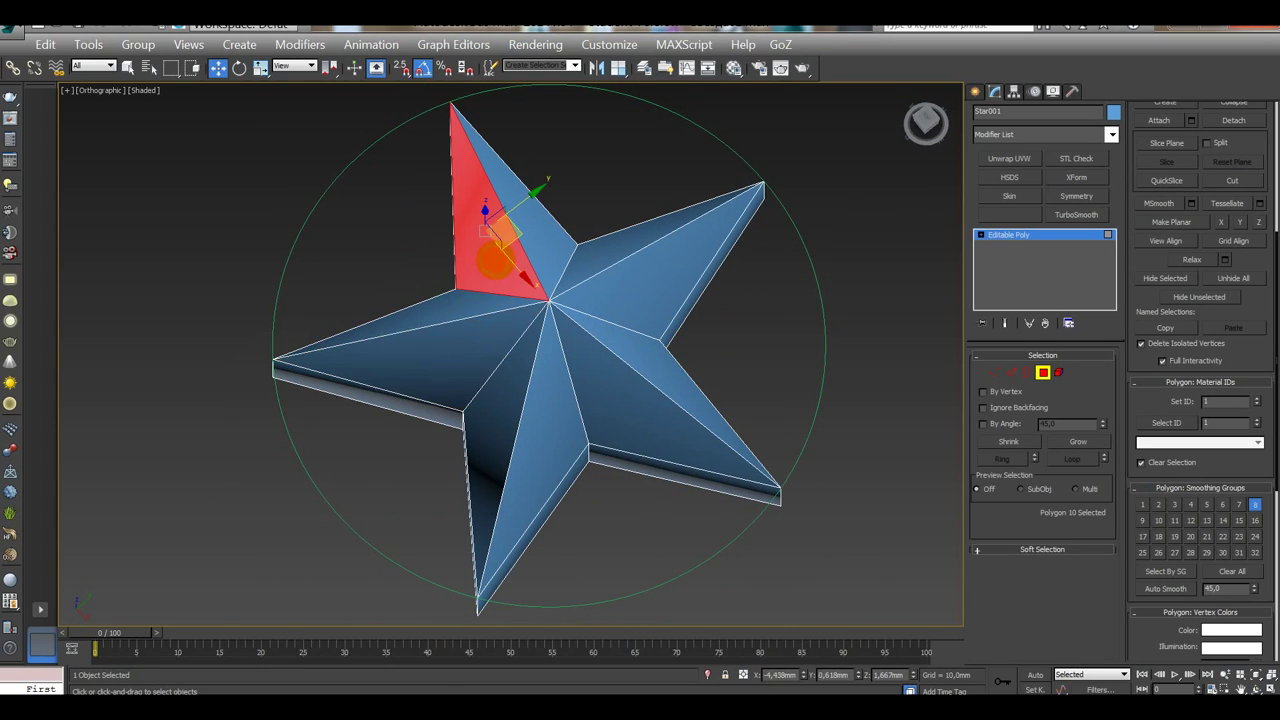
pyautogui.click(468, 309)
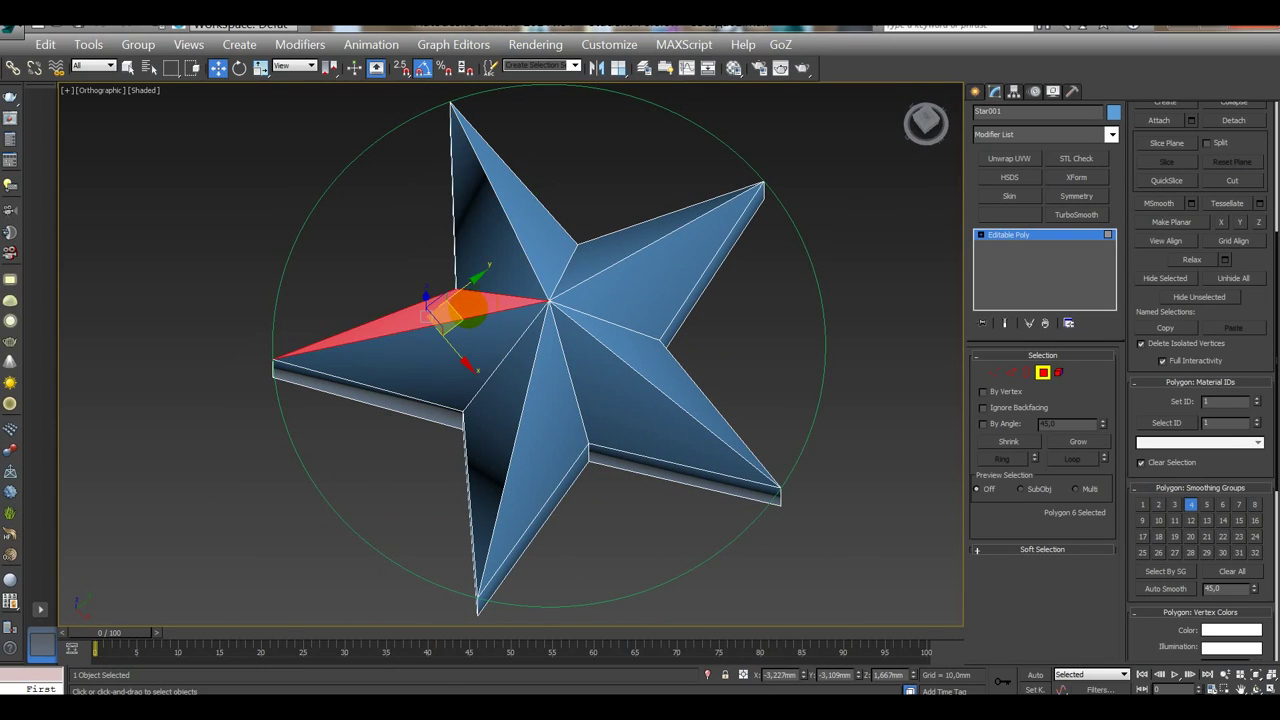
pyautogui.click(541, 252)
pyautogui.keyDown('alt'); pyautogui.moveTo(600, 254); pyautogui.dragTo(642, 145, button='middle'); pyautogui.keyUp('alt')
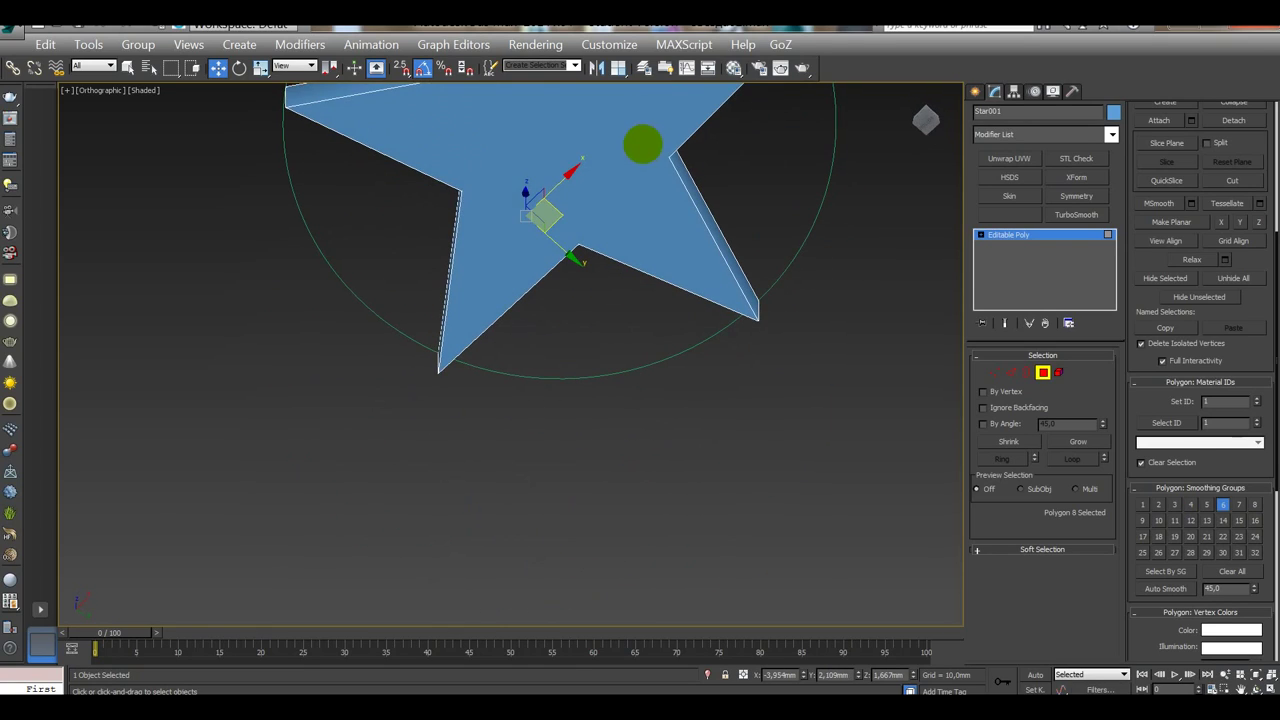
pyautogui.click(644, 150)
pyautogui.keyDown('alt'); pyautogui.moveTo(757, 194); pyautogui.dragTo(622, 363, button='middle'); pyautogui.keyUp('alt')
pyautogui.click(636, 260)
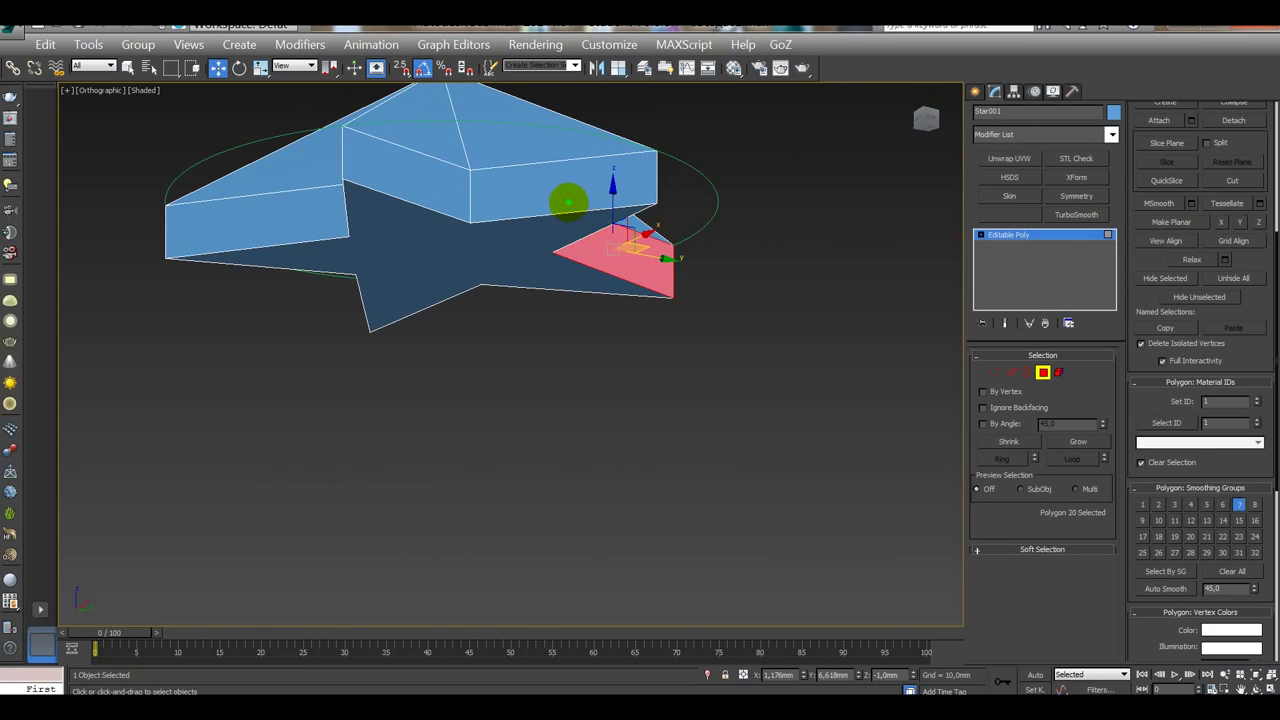
# Step: Select individual side wall faces to check their smoothing groups from below and above
pyautogui.click(569, 200)
pyautogui.click(441, 180)
pyautogui.keyDown('alt'); pyautogui.moveTo(443, 177); pyautogui.dragTo(537, 454, button='middle'); pyautogui.keyUp('alt')
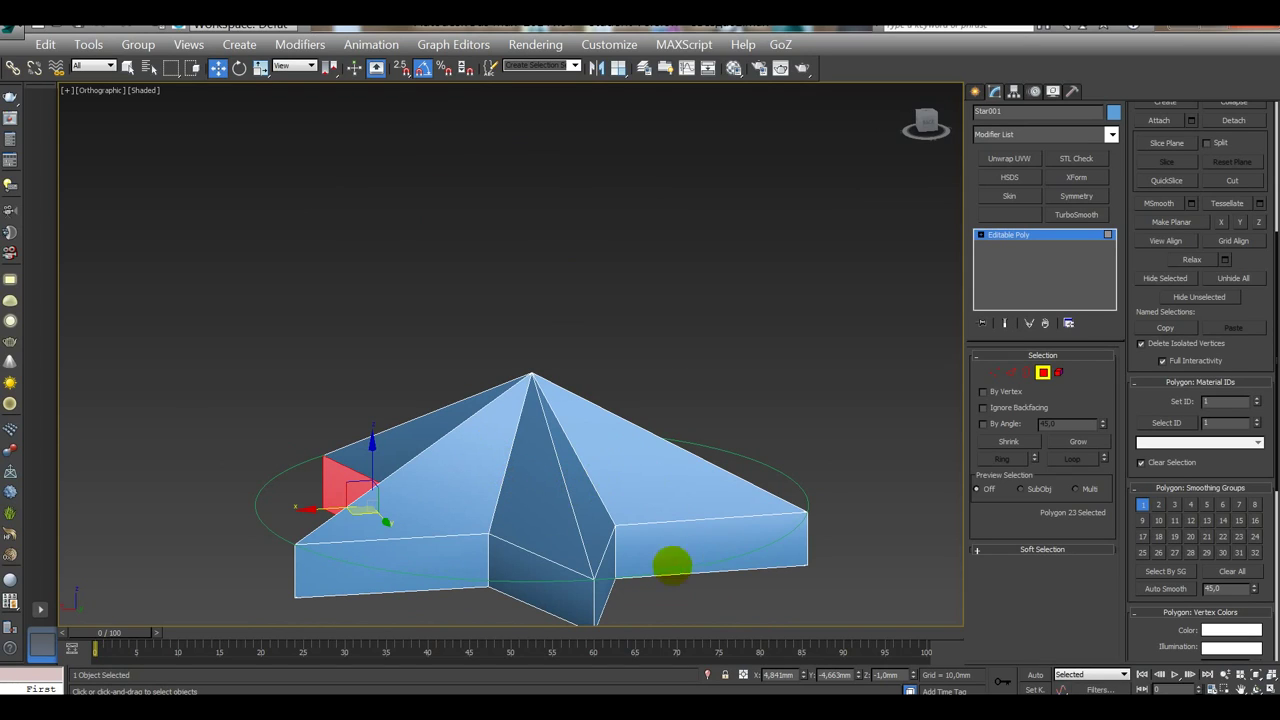
pyautogui.keyDown('alt'); pyautogui.moveTo(674, 513); pyautogui.dragTo(762, 418, button='middle'); pyautogui.keyUp('alt')
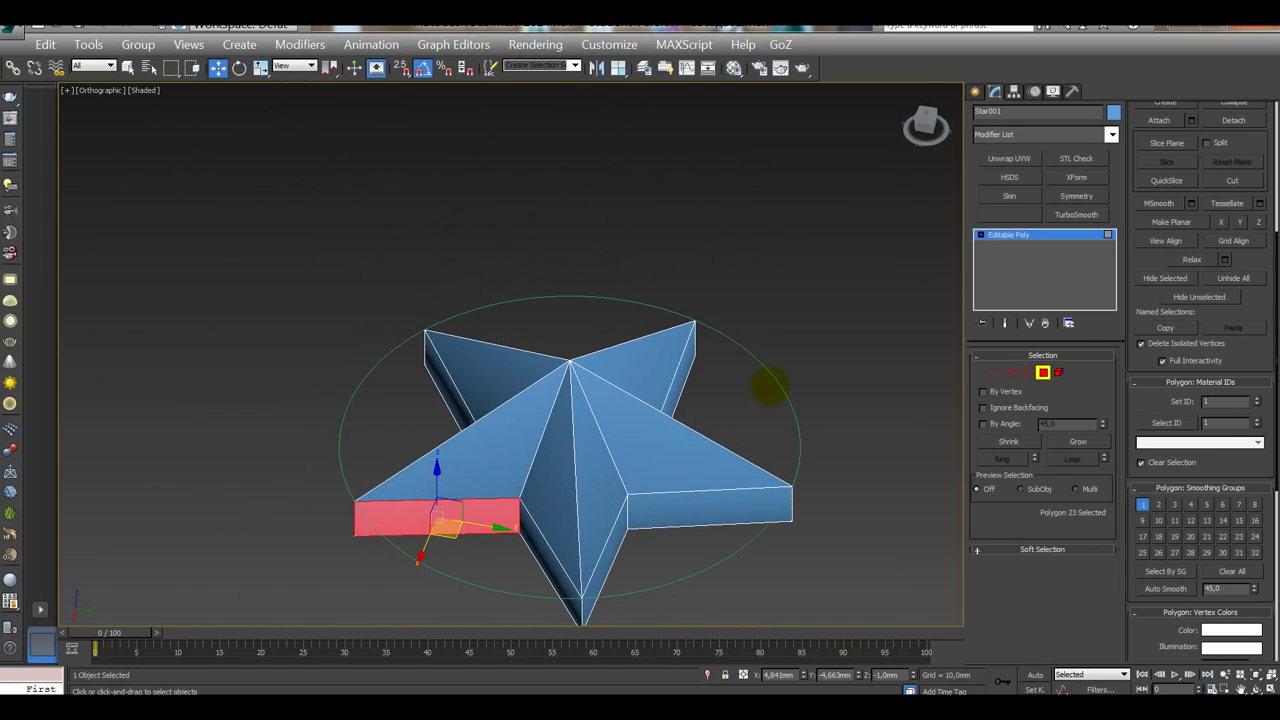
# Step: Render the star from a raised view and again from a lower view with nothing selected, closing each render
pyautogui.click(803, 67)
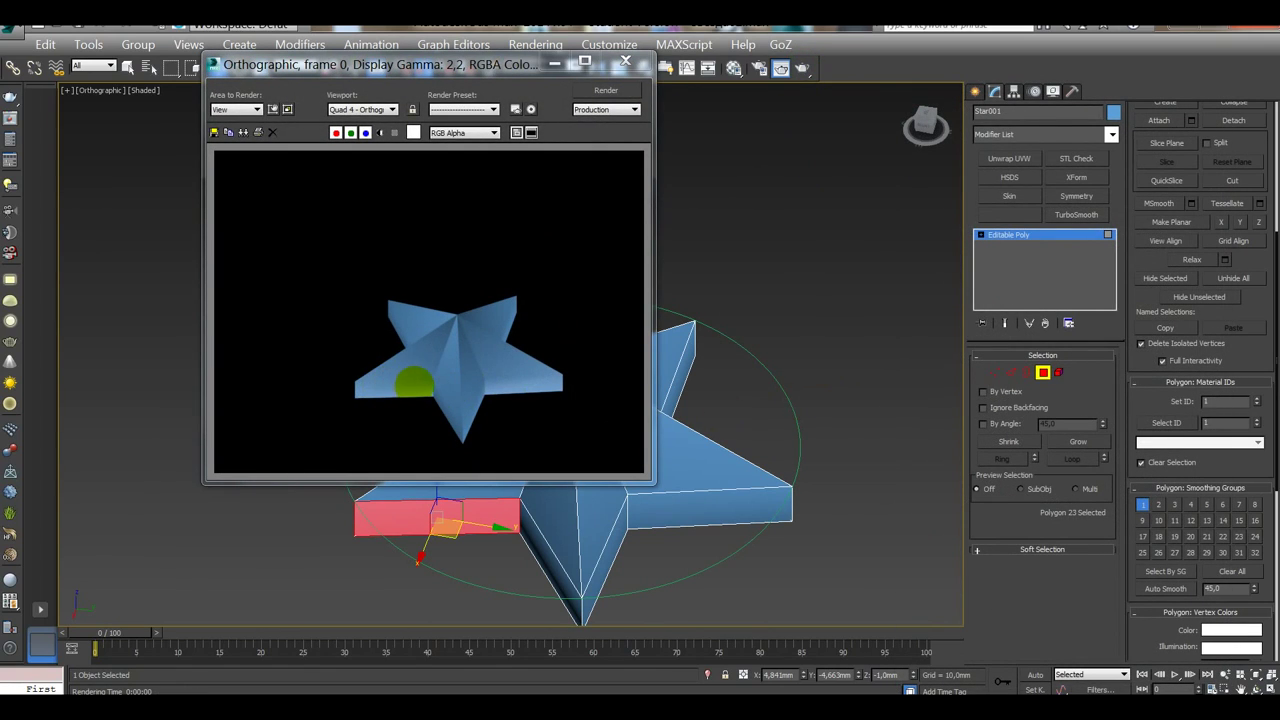
pyautogui.click(626, 62)
pyautogui.keyDown('alt'); pyautogui.moveTo(640, 420); pyautogui.dragTo(825, 529, button='middle'); pyautogui.keyUp('alt')
pyautogui.click(825, 529)
pyautogui.click(803, 67)
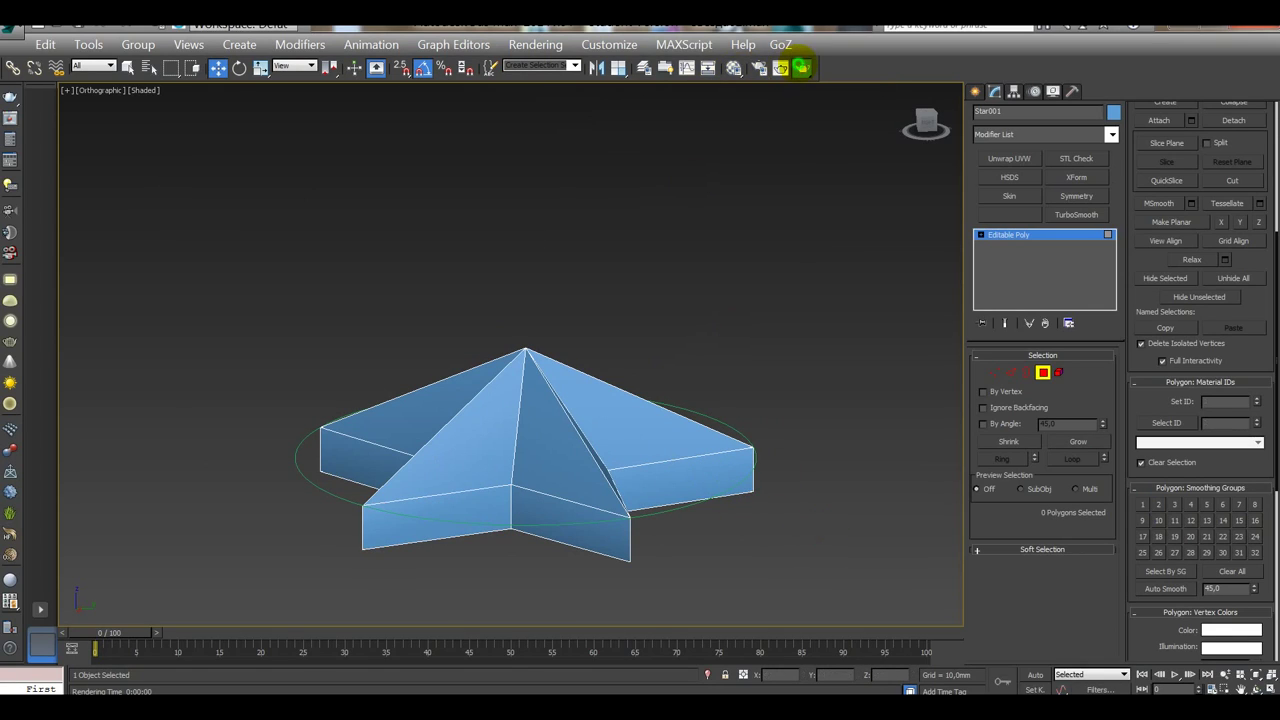
pyautogui.click(626, 62)
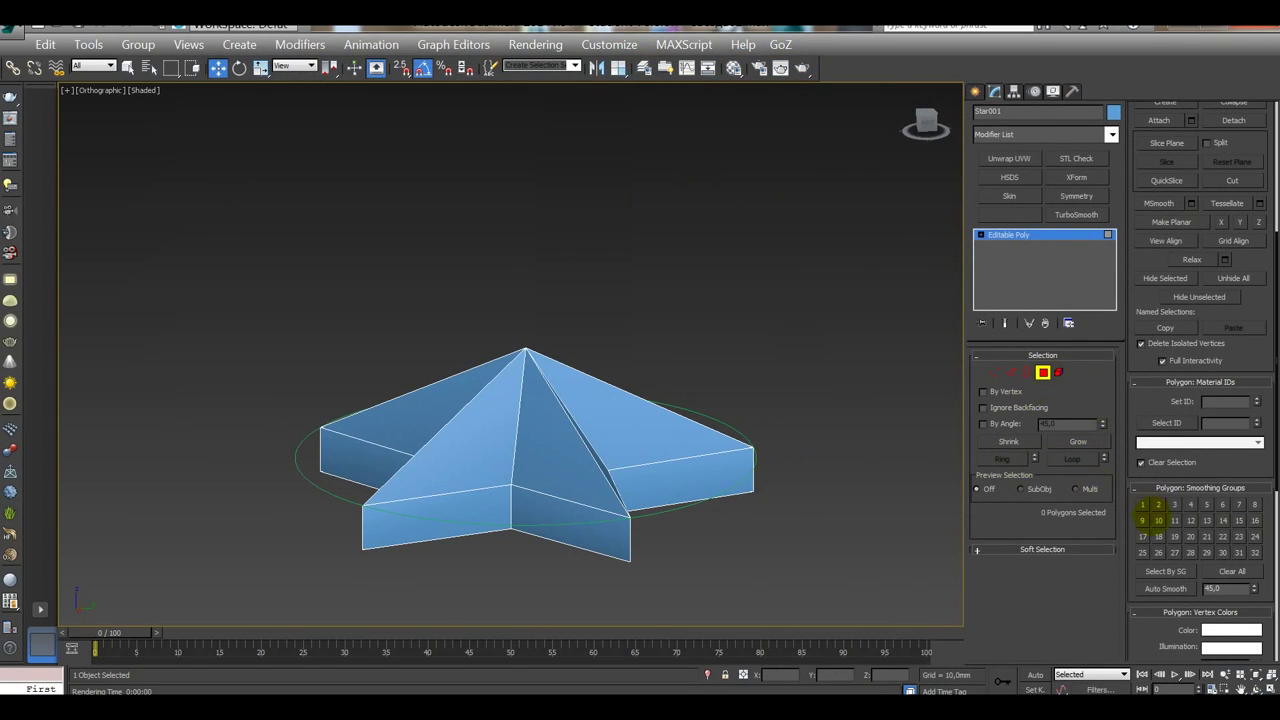
# Step: Select the whole star as an element, clear all its smoothing groups, and deselect it
pyautogui.click(1058, 372)
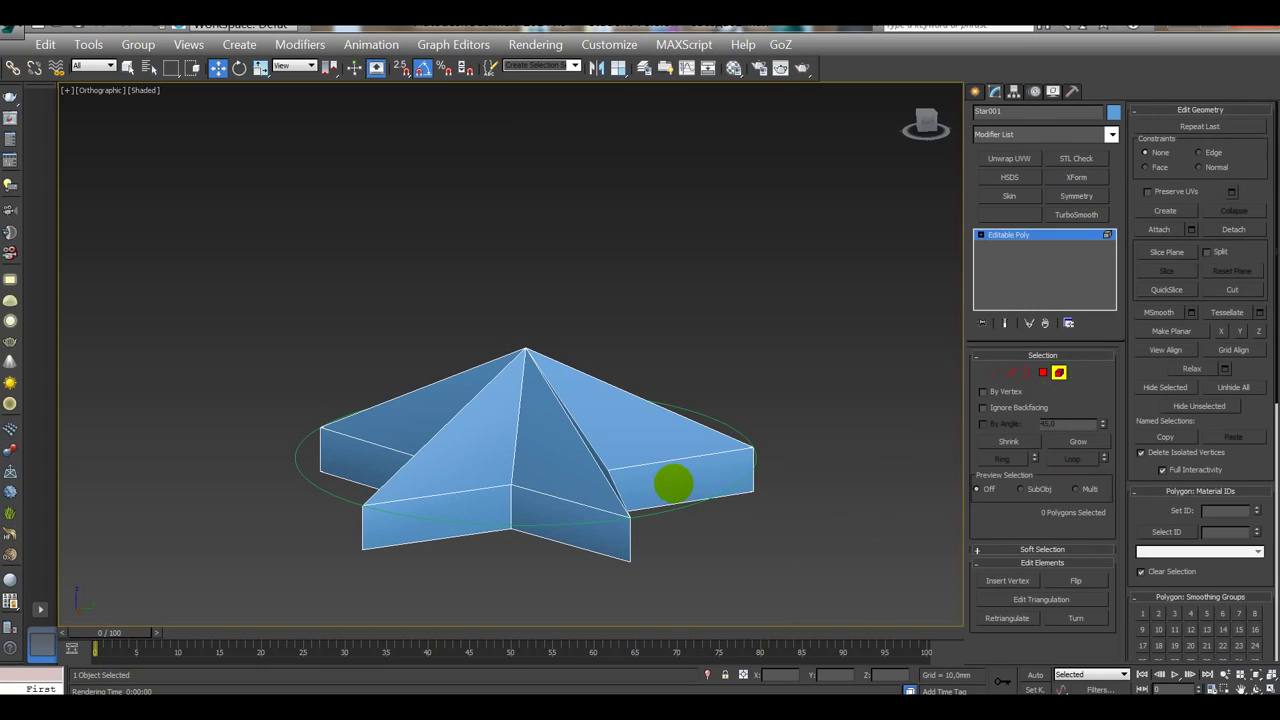
pyautogui.click(671, 482)
pyautogui.moveTo(1240, 572); pyautogui.dragTo(1242, 385)
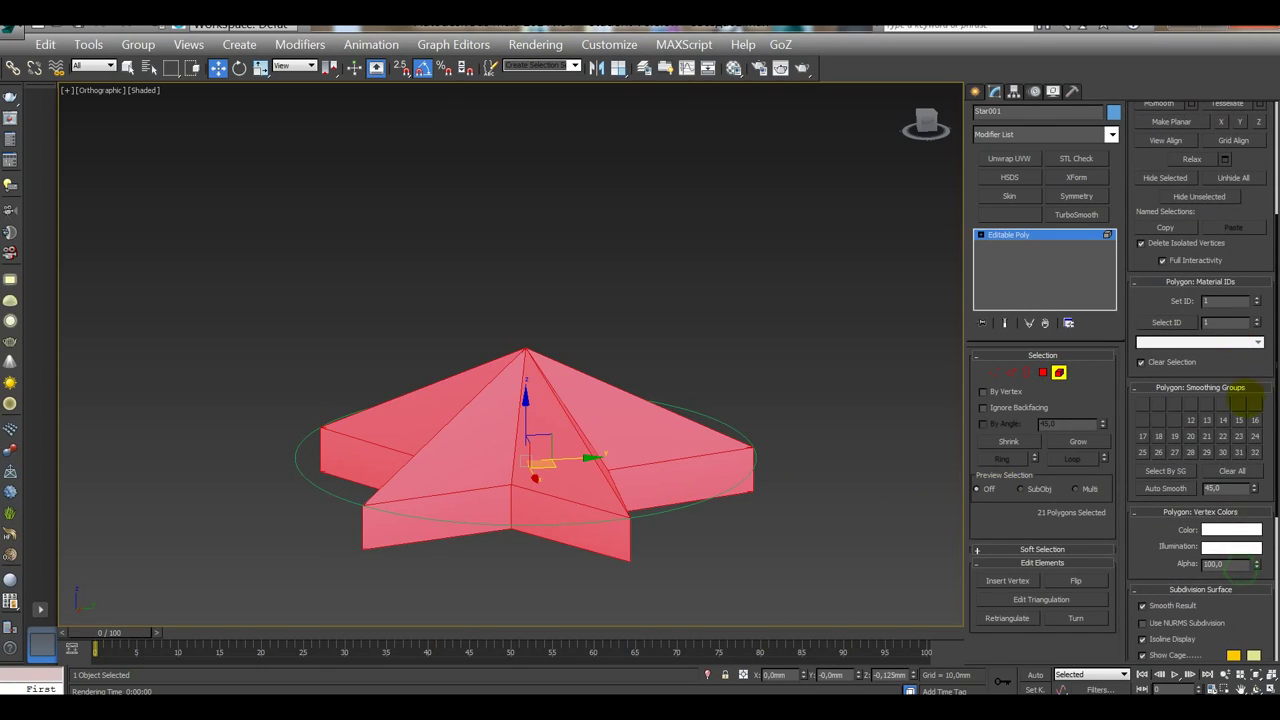
pyautogui.click(811, 481)
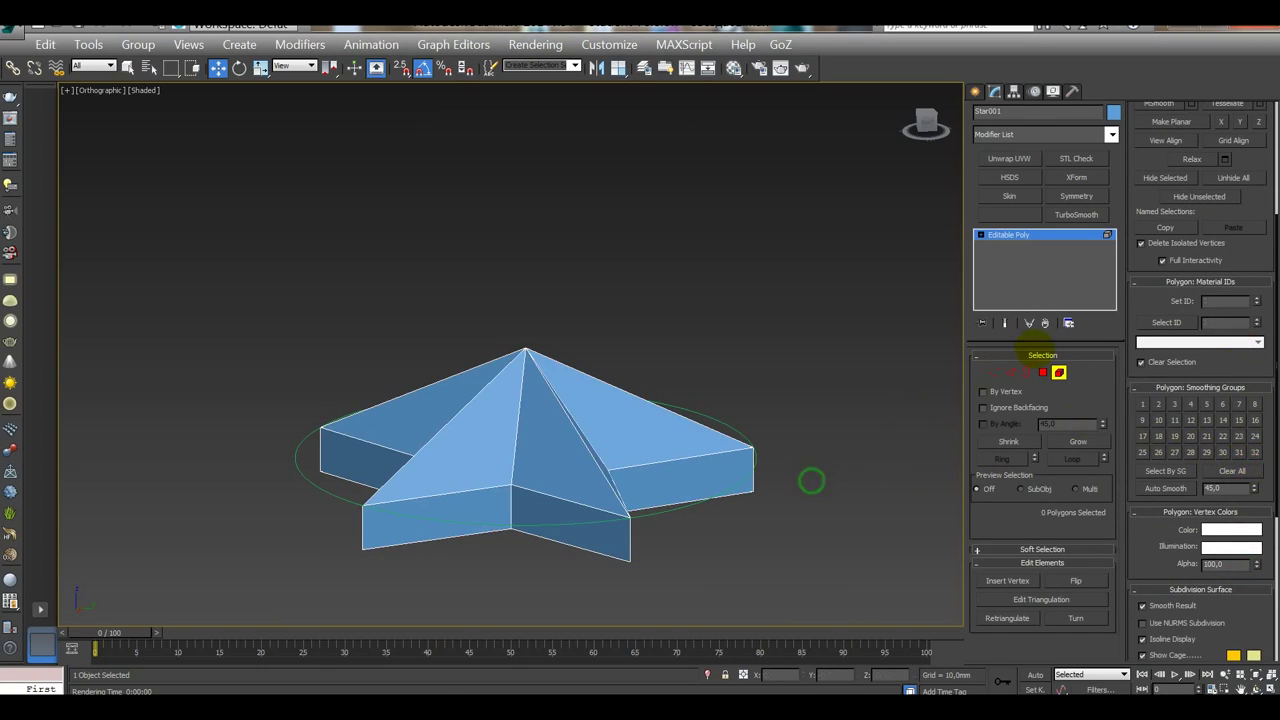
# Step: At the Polygon level, select the star's base face and assign it to smoothing group 1
pyautogui.click(1043, 372)
pyautogui.click(689, 480)
pyautogui.keyDown('alt'); pyautogui.moveTo(805, 491); pyautogui.dragTo(810, 443, button='middle'); pyautogui.keyUp('alt')
pyautogui.press('q')
pyautogui.click(640, 523)
pyautogui.keyDown('alt'); pyautogui.moveTo(855, 504); pyautogui.dragTo(946, 429, button='middle'); pyautogui.keyUp('alt')
pyautogui.scroll(-5, 1140, 529)
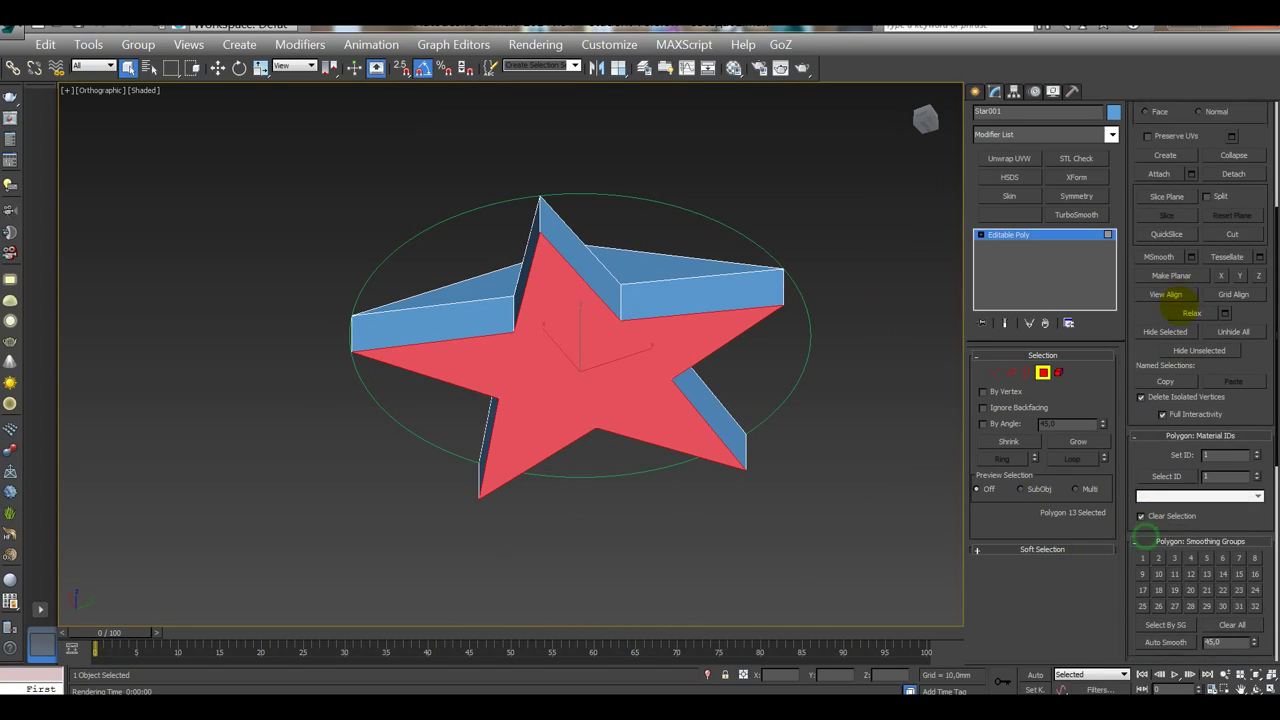
pyautogui.click(883, 426)
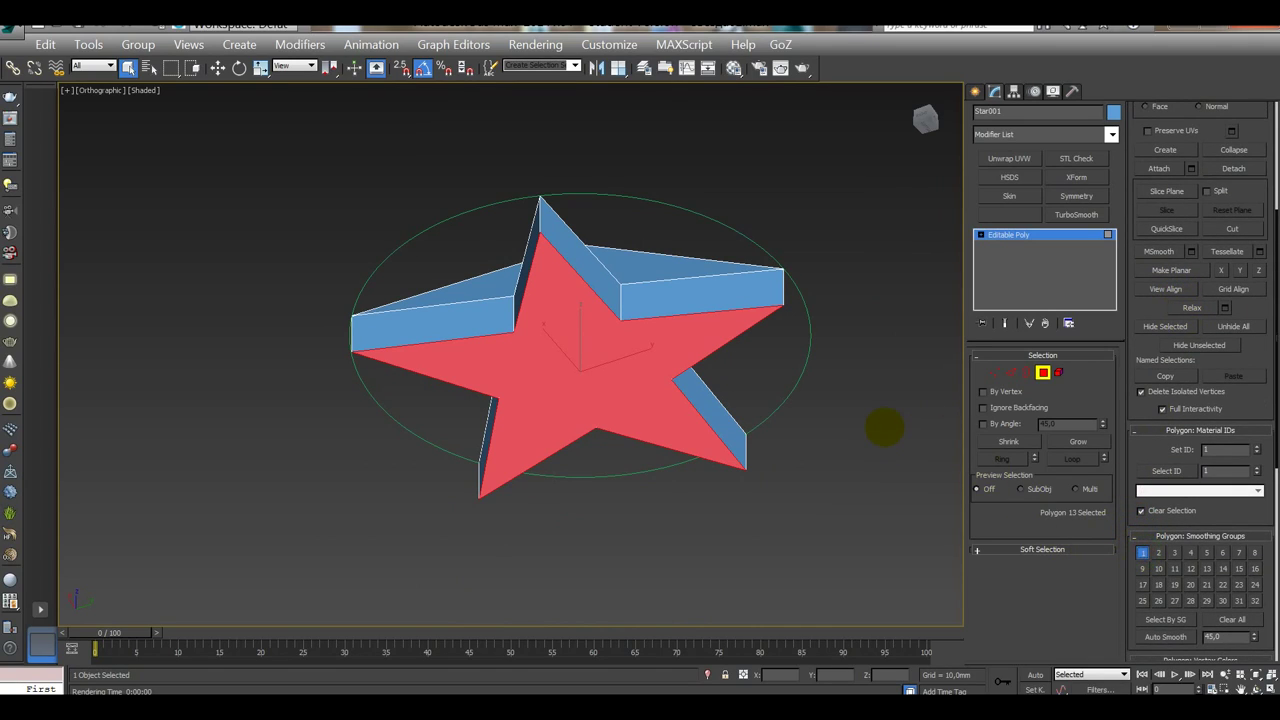
# Step: Compare the base face with a side wall face, and assign that side wall to smoothing group 2
pyautogui.click(665, 329)
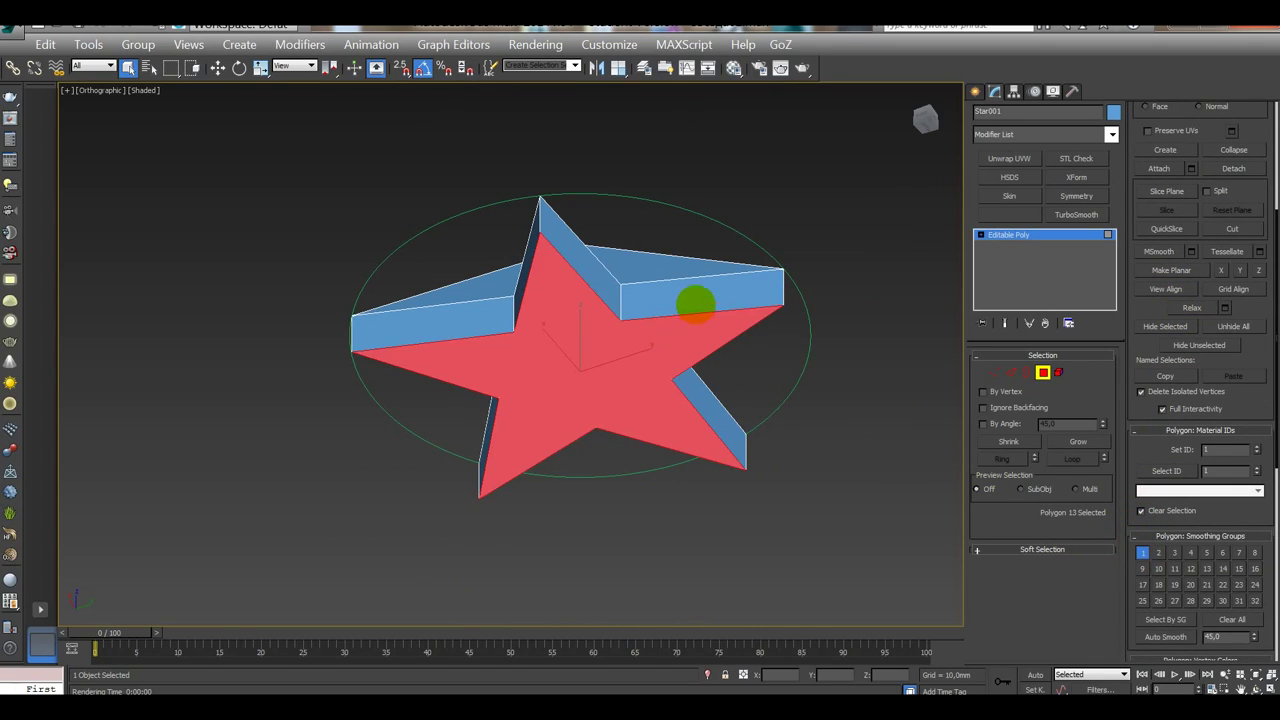
pyautogui.click(700, 293)
pyautogui.keyDown('alt'); pyautogui.moveTo(856, 373); pyautogui.dragTo(817, 417, button='middle'); pyautogui.keyUp('alt')
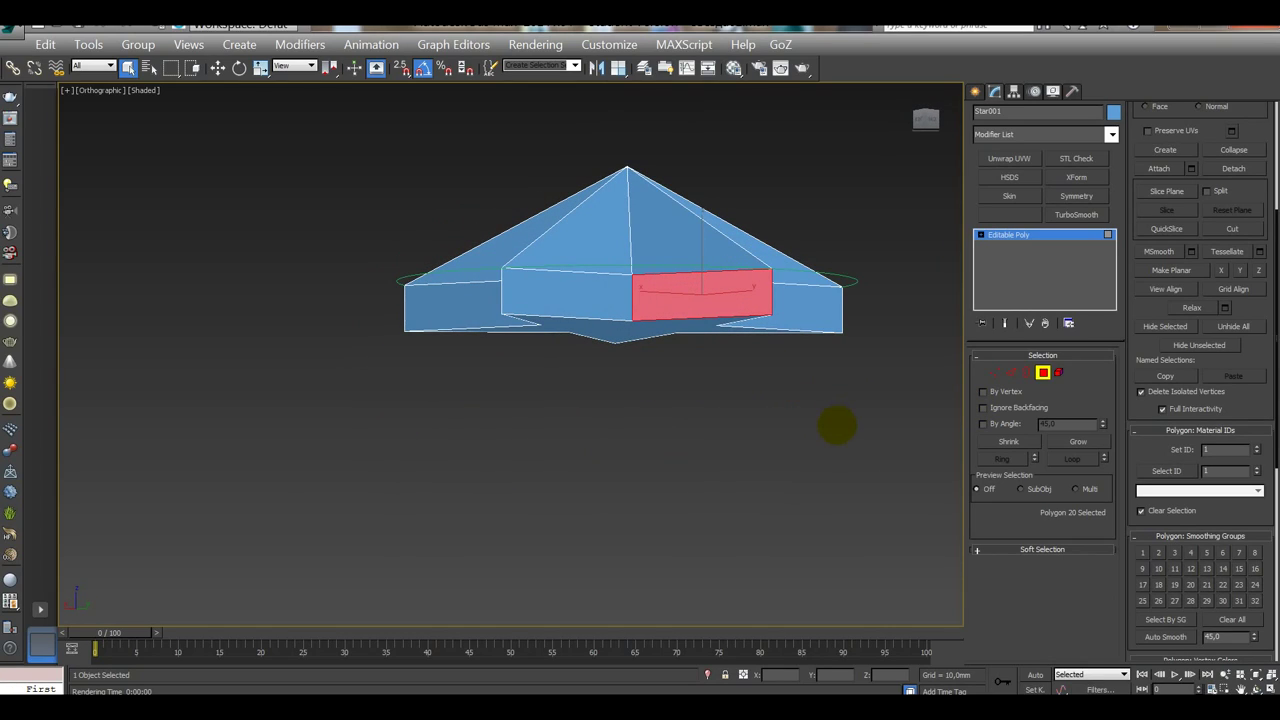
pyautogui.keyDown('alt'); pyautogui.moveTo(836, 425); pyautogui.dragTo(775, 432, button='middle'); pyautogui.keyUp('alt')
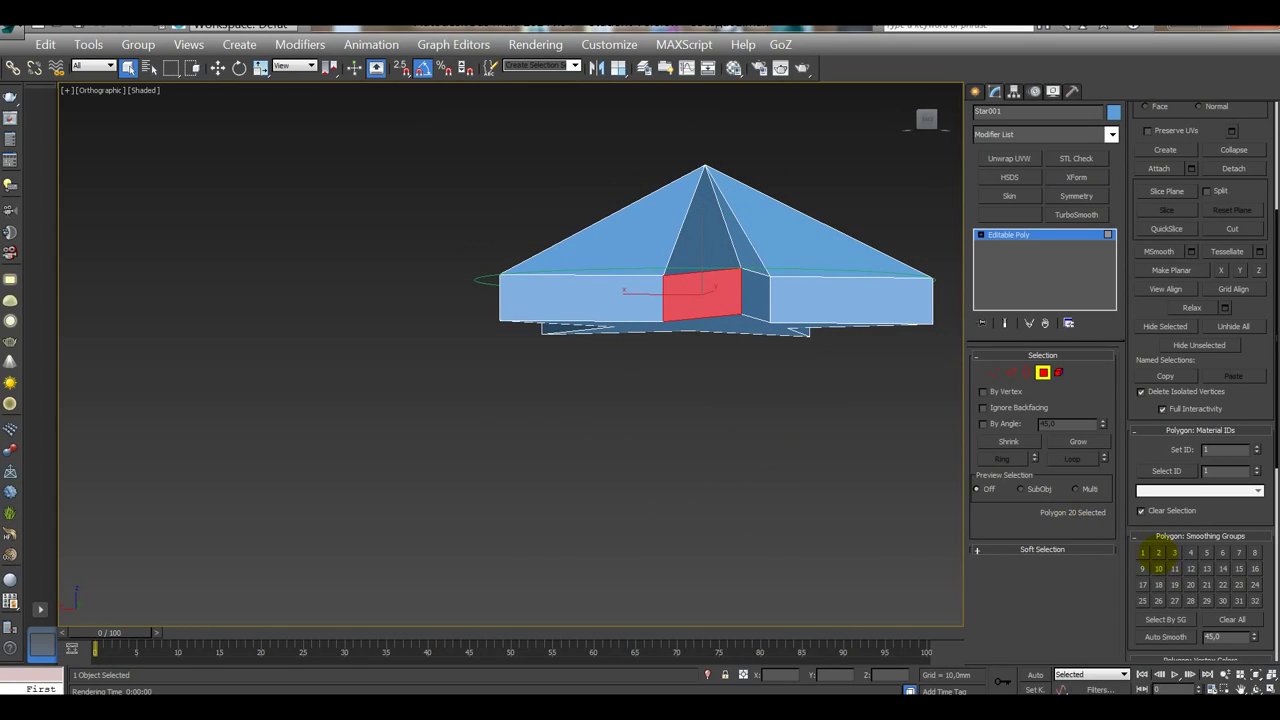
pyautogui.click(766, 330)
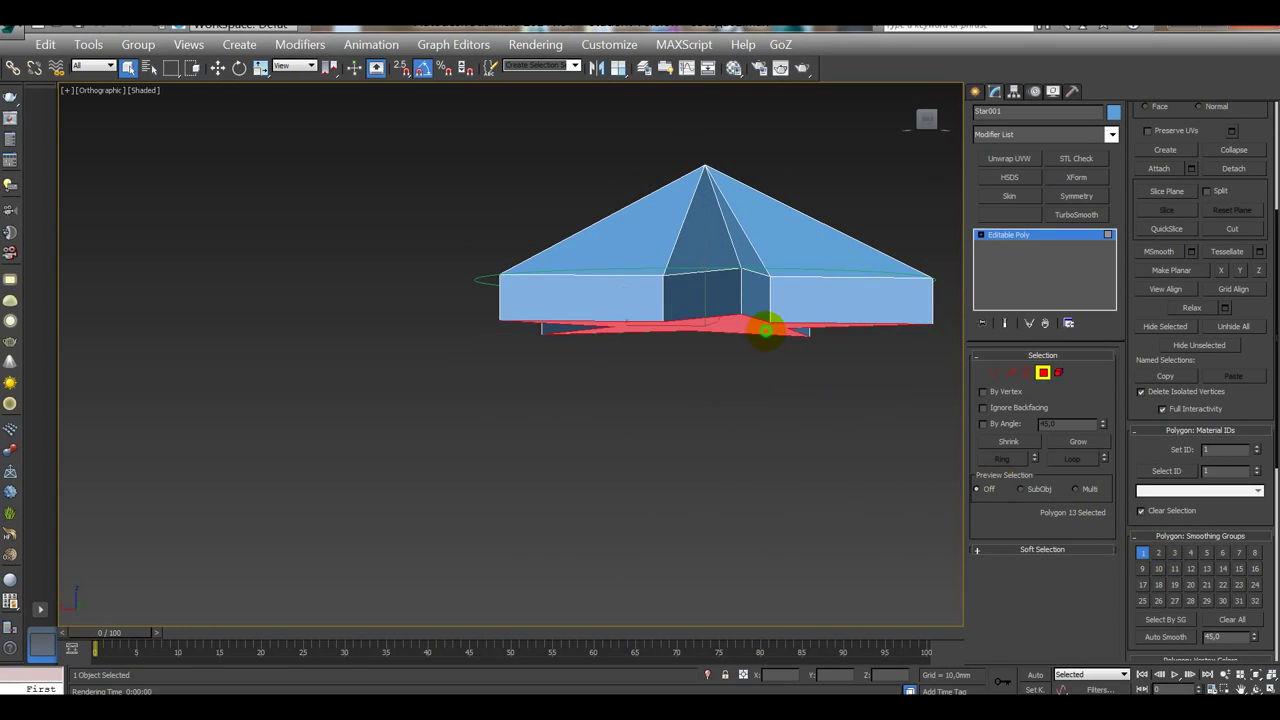
pyautogui.click(711, 294)
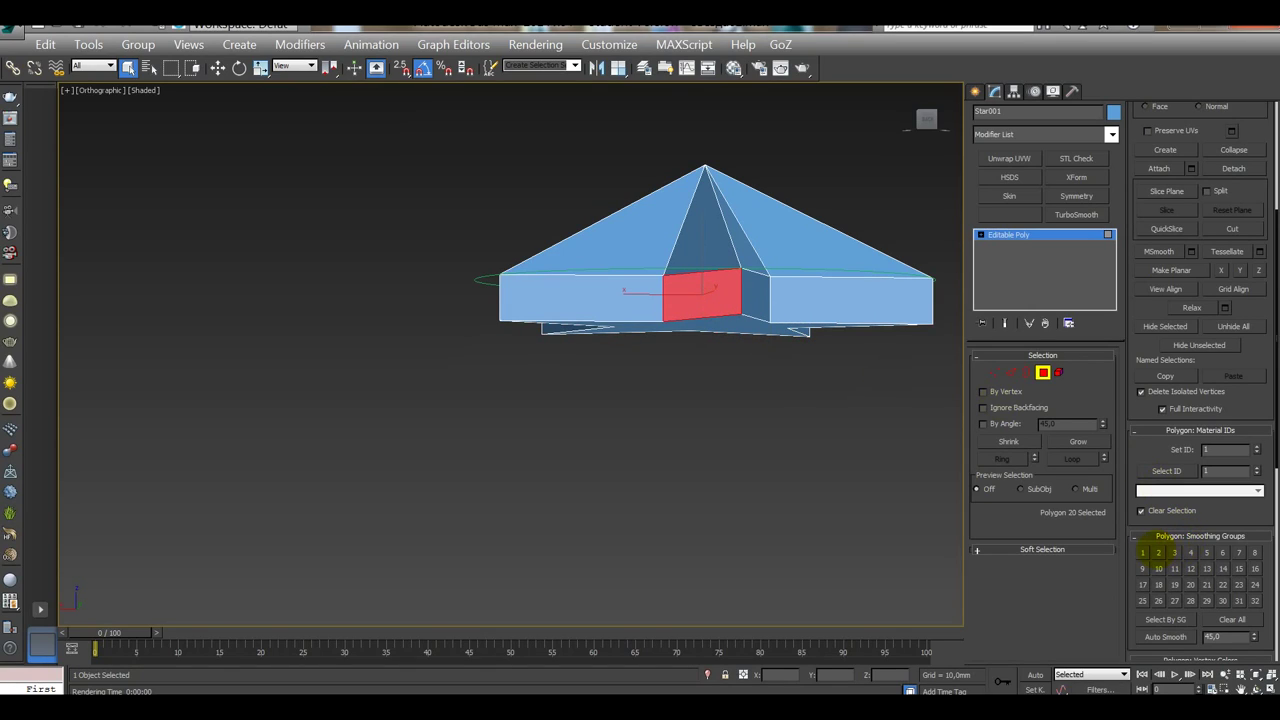
pyautogui.click(1157, 552)
# Step: Assign the next two side wall faces around the star to smoothing groups 3 and 4
pyautogui.keyDown('alt'); pyautogui.moveTo(879, 388); pyautogui.dragTo(820, 360, button='middle'); pyautogui.keyUp('alt')
pyautogui.click(751, 294)
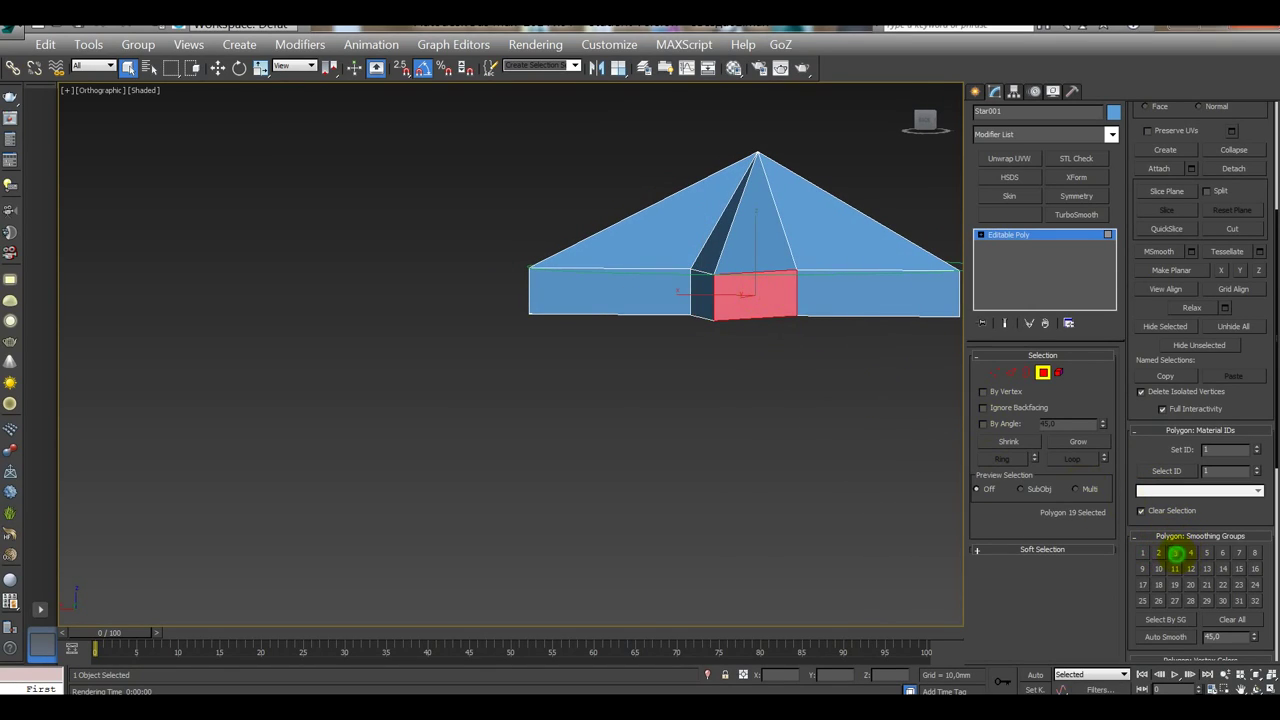
pyautogui.click(840, 293)
pyautogui.click(1190, 552)
# Step: Assign the following two side wall faces to smoothing groups 5 and 6, one face per group
pyautogui.keyDown('alt'); pyautogui.moveTo(852, 439); pyautogui.dragTo(537, 408, button='middle'); pyautogui.keyUp('alt')
pyautogui.click(657, 297)
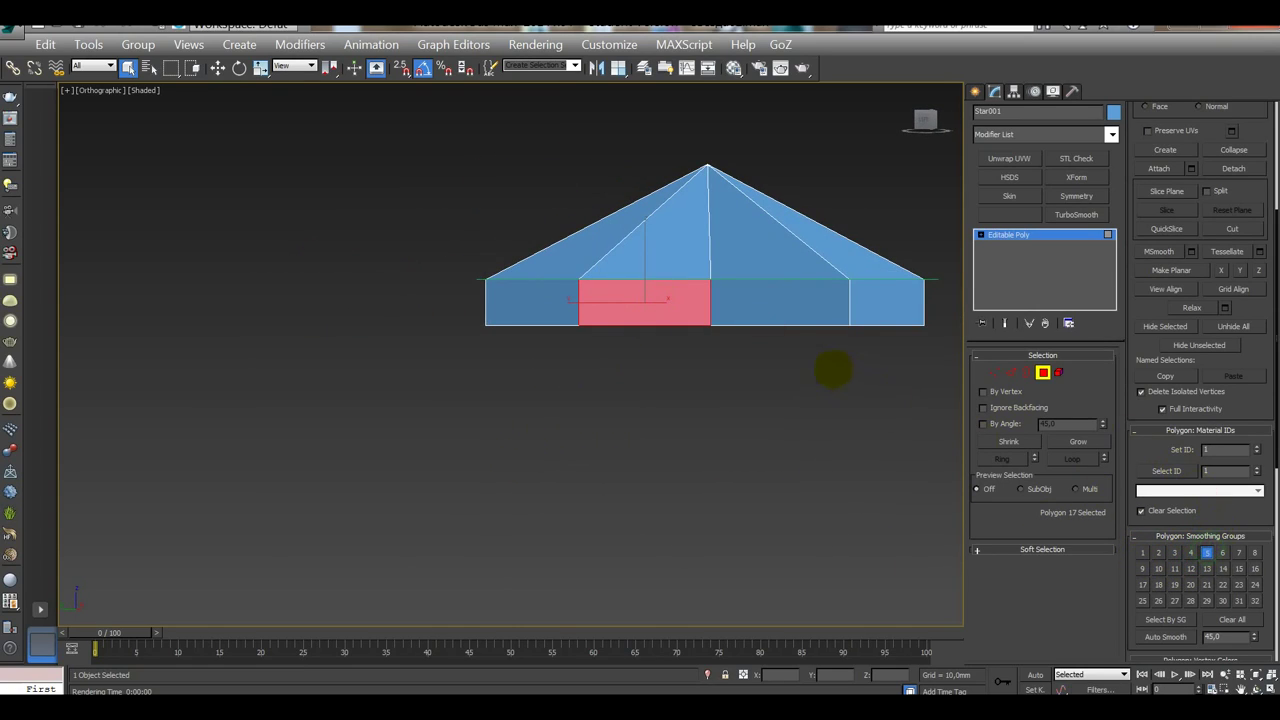
pyautogui.click(797, 302)
pyautogui.click(1221, 552)
# Step: Continue around the star and assign the next two side wall faces to smoothing groups 7 and 8
pyautogui.keyDown('alt'); pyautogui.moveTo(866, 403); pyautogui.dragTo(815, 320, button='middle'); pyautogui.keyUp('alt')
pyautogui.moveTo(898, 416); pyautogui.dragTo(820, 437, button='middle')
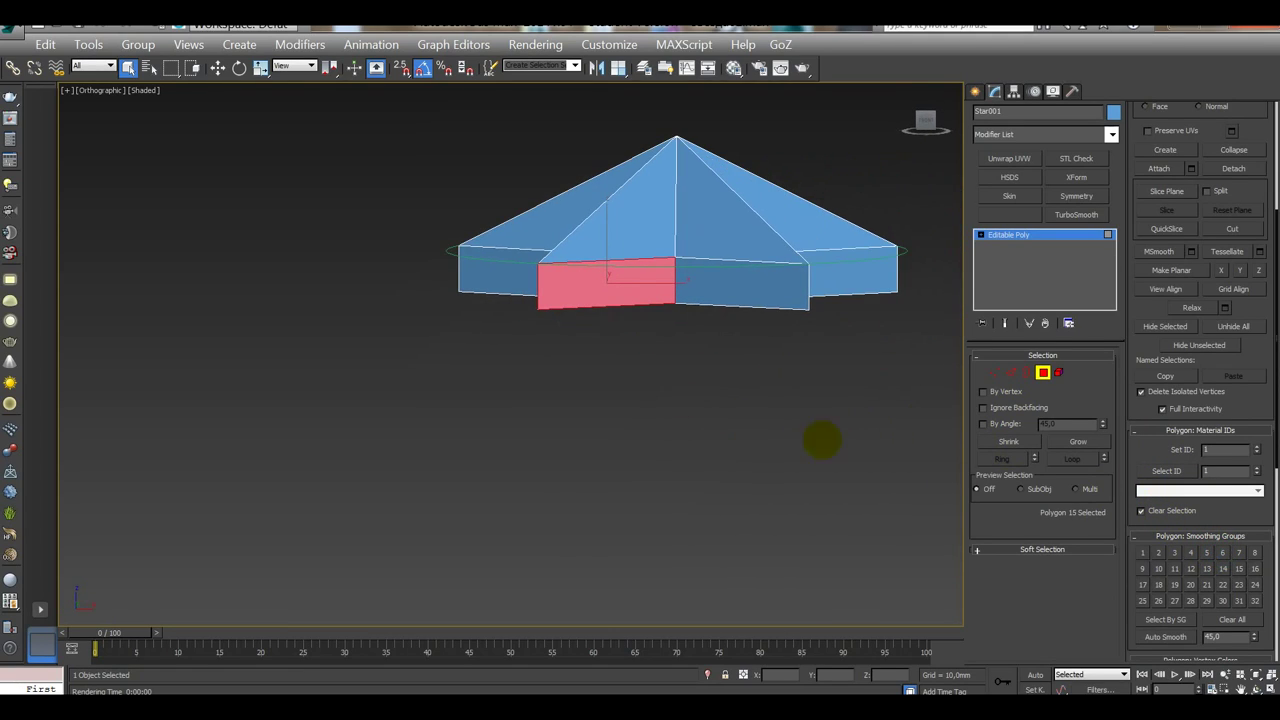
pyautogui.click(1238, 552)
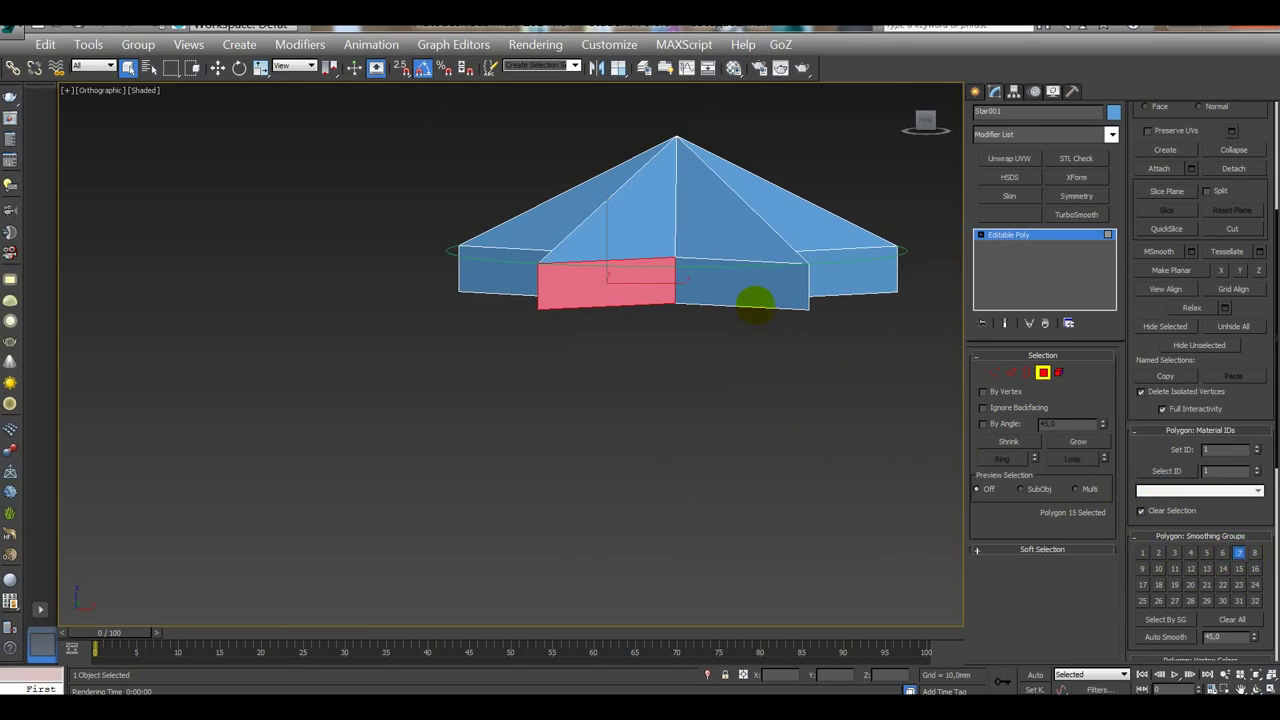
pyautogui.click(749, 286)
pyautogui.click(1238, 551)
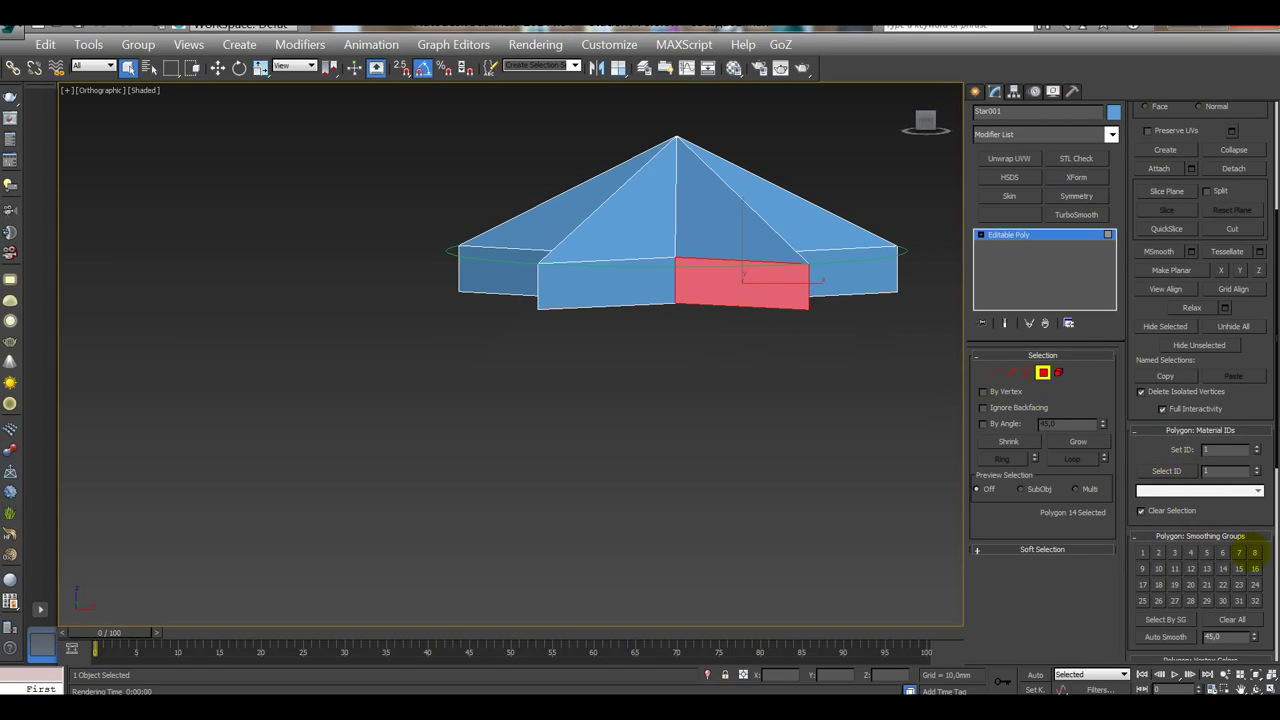
# Step: Assign the next pair of adjoining side wall faces to smoothing groups 9 and 10
pyautogui.moveTo(628, 305); pyautogui.dragTo(757, 386, button='middle')
pyautogui.click(797, 277)
pyautogui.click(1142, 568)
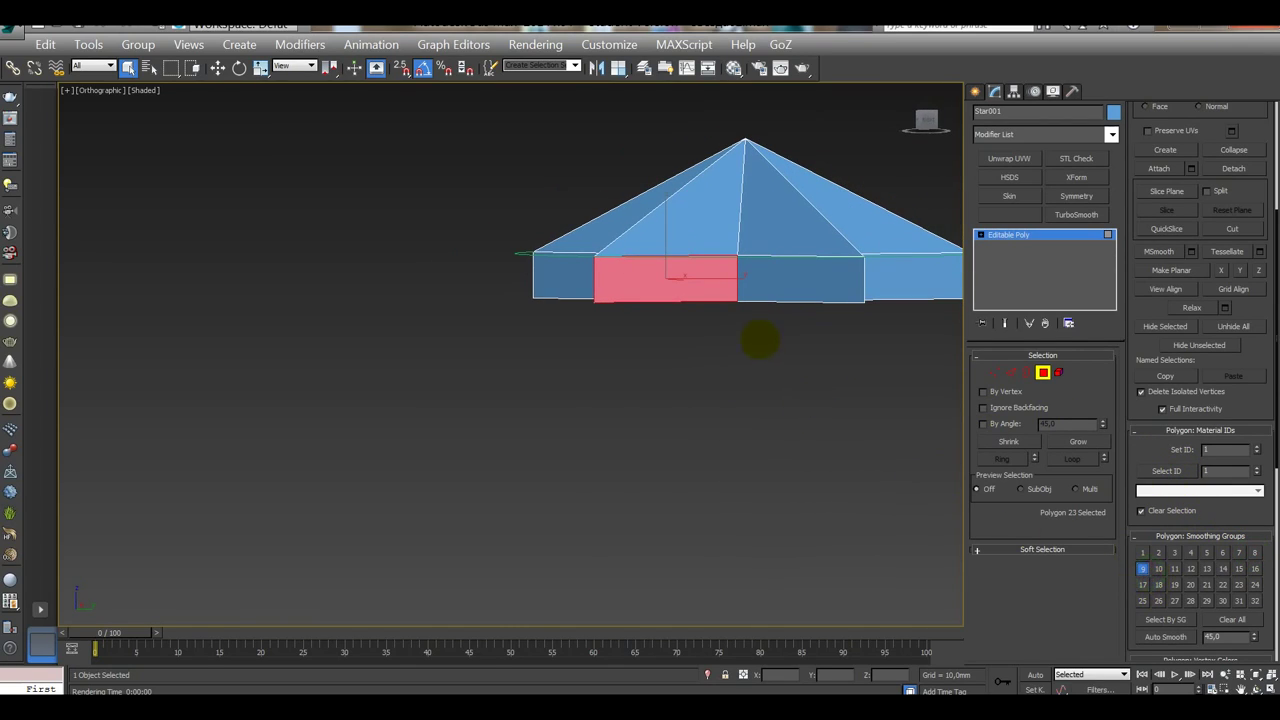
pyautogui.click(777, 284)
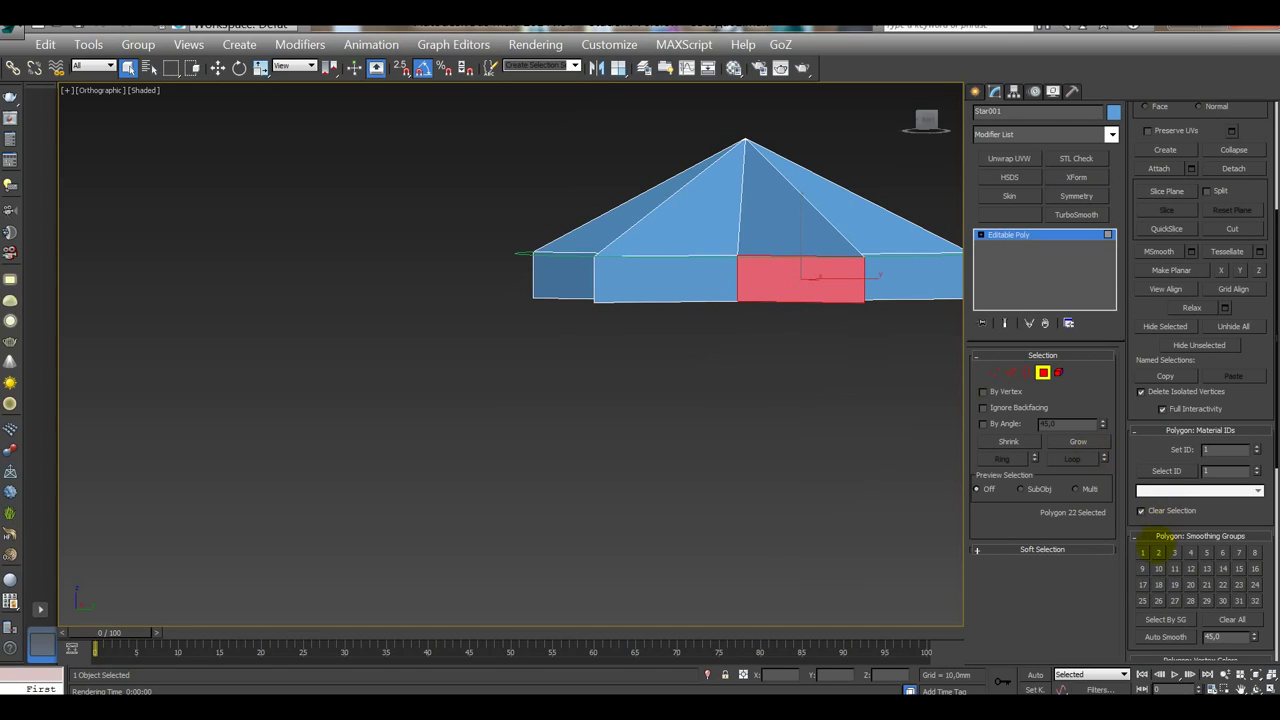
pyautogui.click(1158, 568)
# Step: Select the last remaining side wall face and assign it to smoothing group 11
pyautogui.keyDown('alt'); pyautogui.moveTo(905, 346); pyautogui.dragTo(837, 289, button='middle'); pyautogui.keyUp('alt')
pyautogui.click(837, 277)
pyautogui.keyDown('alt'); pyautogui.moveTo(860, 364); pyautogui.dragTo(791, 329, button='middle'); pyautogui.keyUp('alt')
pyautogui.click(1174, 568)
# Step: Check the neighbouring side walls' smoothing groups, and assign the first sloping top face to group 12
pyautogui.click(794, 335)
pyautogui.keyDown('alt'); pyautogui.moveTo(859, 398); pyautogui.dragTo(797, 286, button='middle'); pyautogui.keyUp('alt')
pyautogui.click(794, 266)
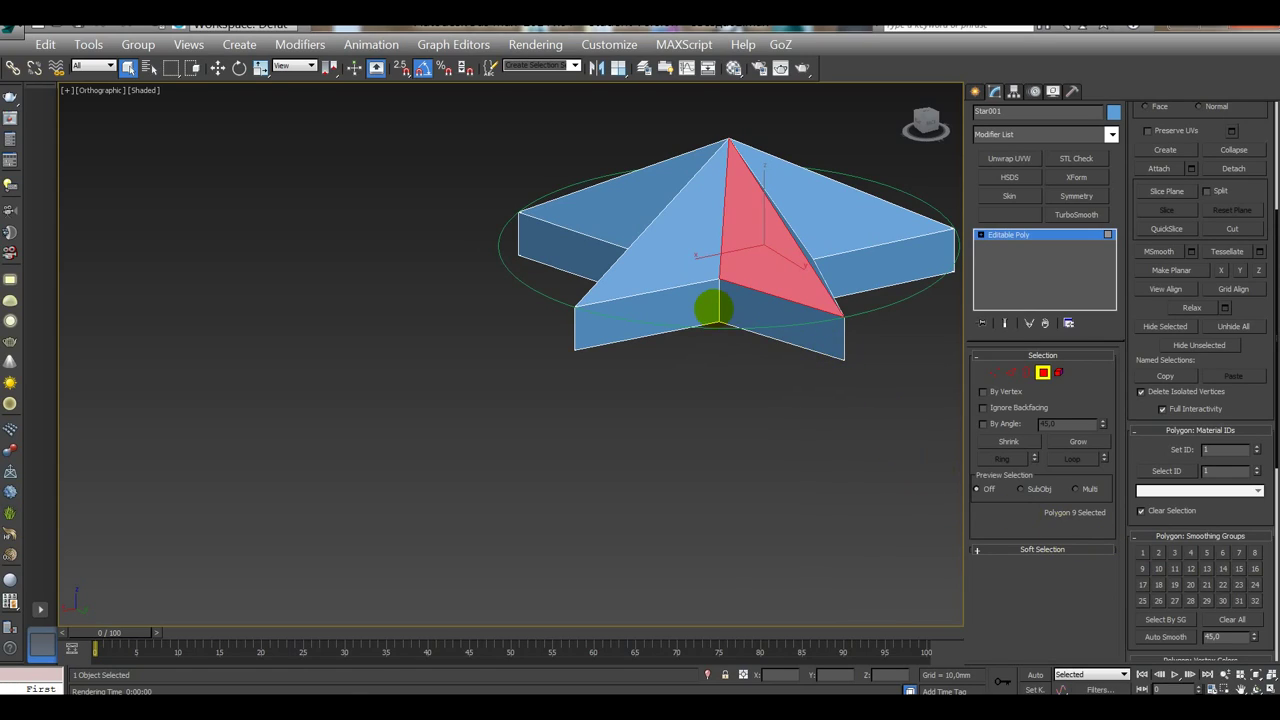
pyautogui.click(710, 310)
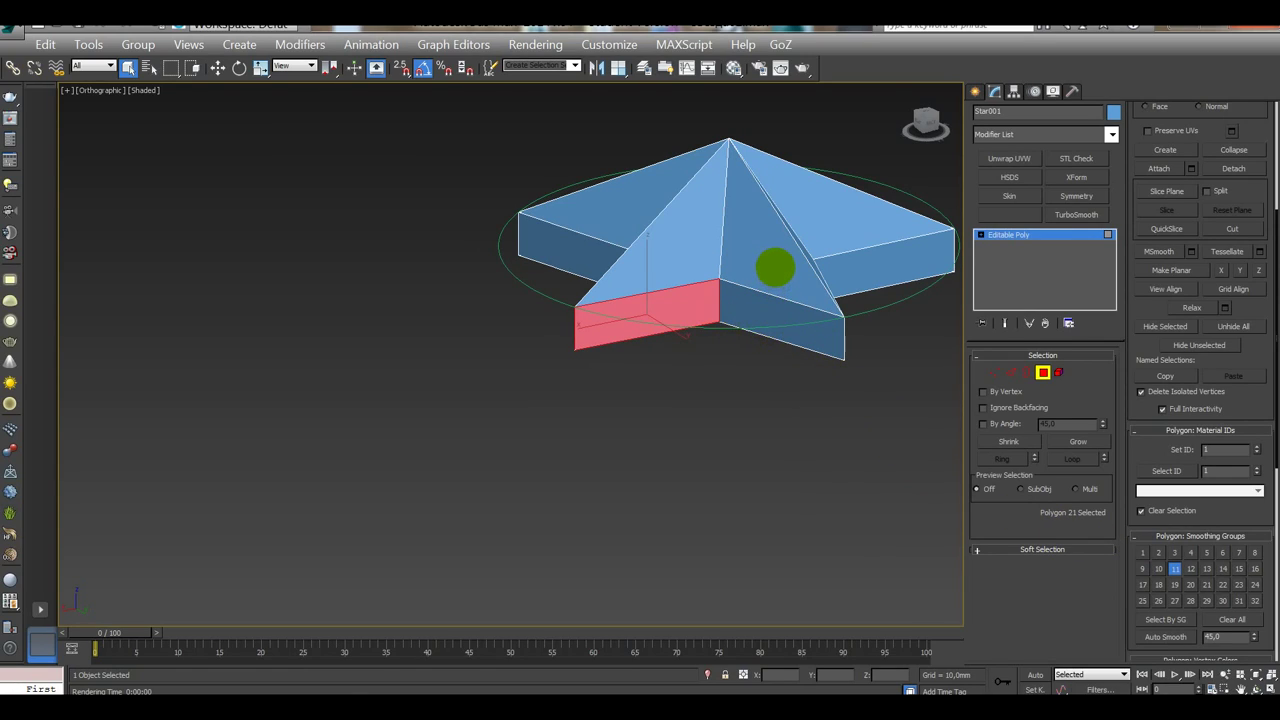
pyautogui.click(789, 321)
pyautogui.click(789, 266)
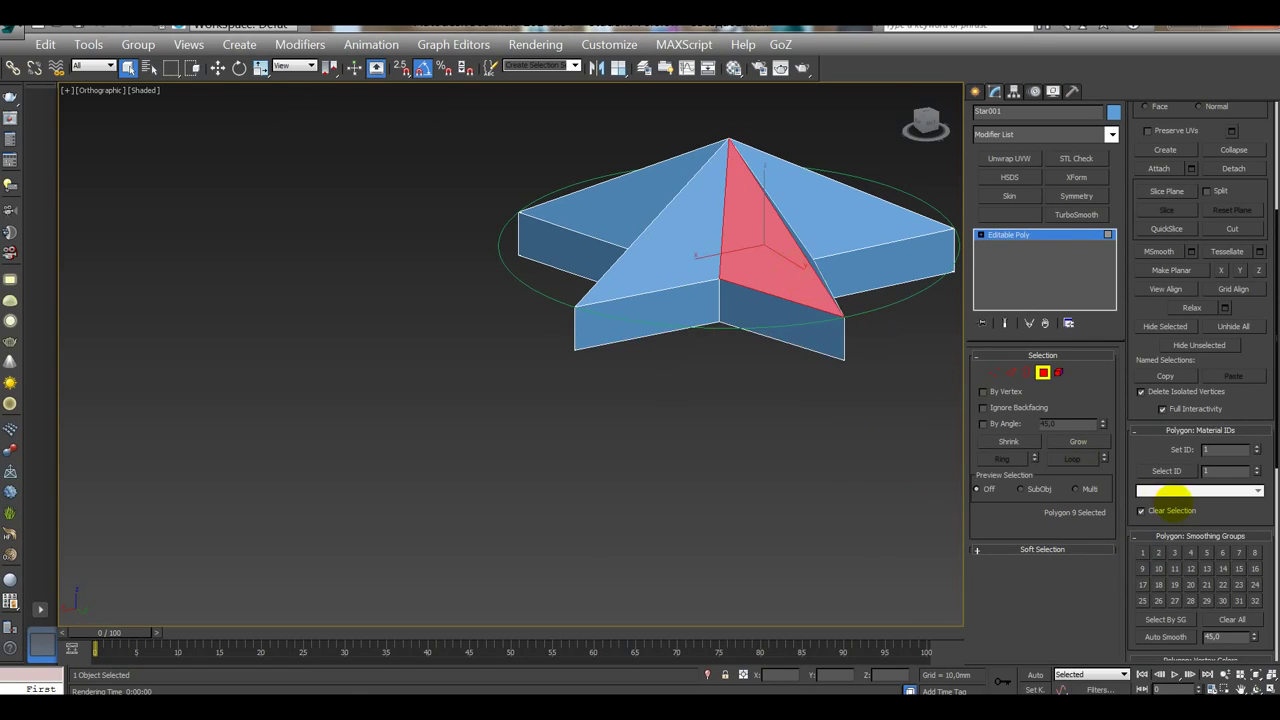
pyautogui.click(1190, 568)
# Step: Assign the next two sloping top faces to smoothing groups 13 and 14
pyautogui.keyDown('alt'); pyautogui.moveTo(837, 371); pyautogui.dragTo(791, 276, button='middle'); pyautogui.keyUp('alt')
pyautogui.click(791, 276)
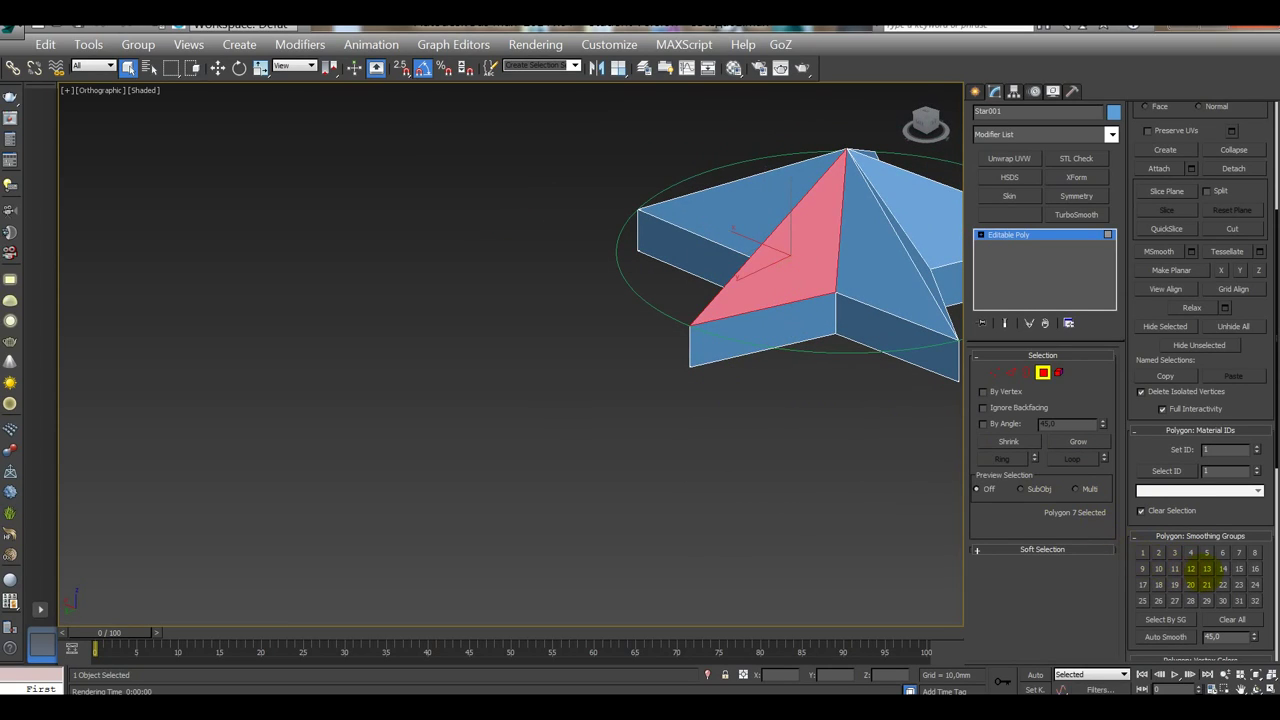
pyautogui.keyDown('alt'); pyautogui.moveTo(886, 455); pyautogui.dragTo(760, 389, button='middle'); pyautogui.keyUp('alt')
pyautogui.click(766, 317)
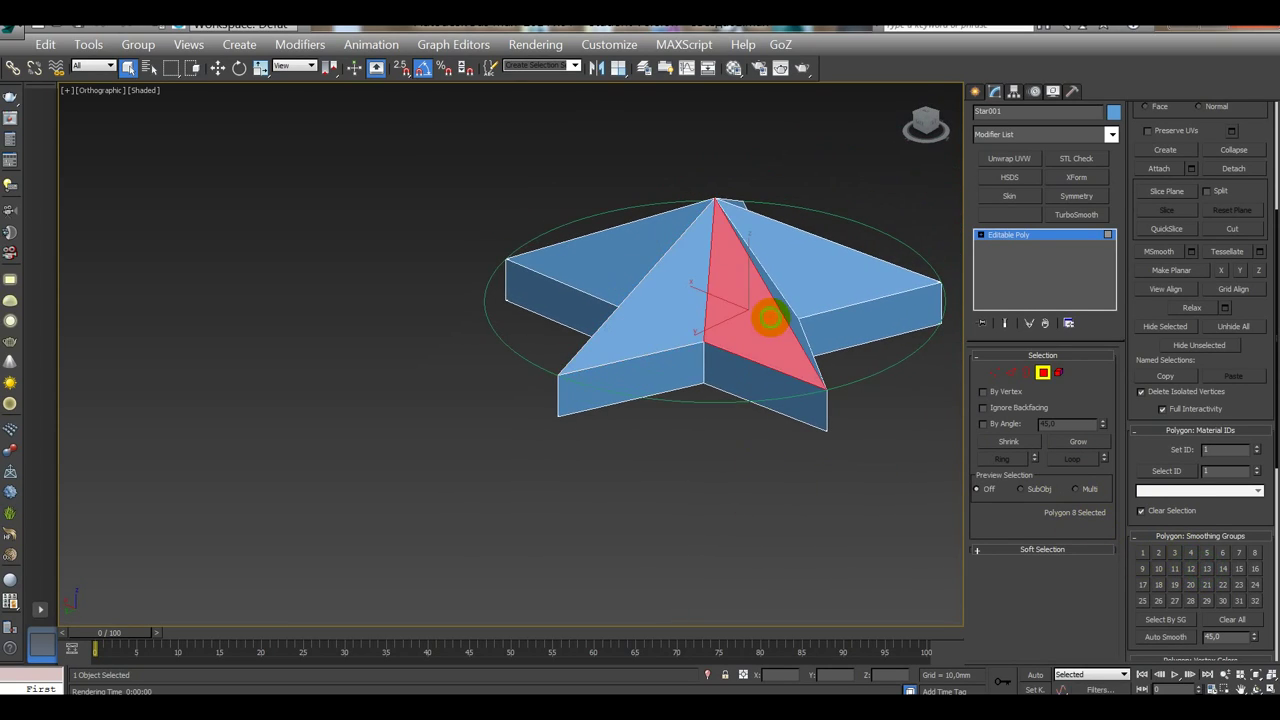
pyautogui.click(686, 312)
pyautogui.click(769, 331)
pyautogui.click(1222, 568)
# Step: Assign the following two sloping top faces to smoothing groups 15 and 16
pyautogui.moveTo(676, 305); pyautogui.dragTo(780, 317, button='middle')
pyautogui.click(780, 317)
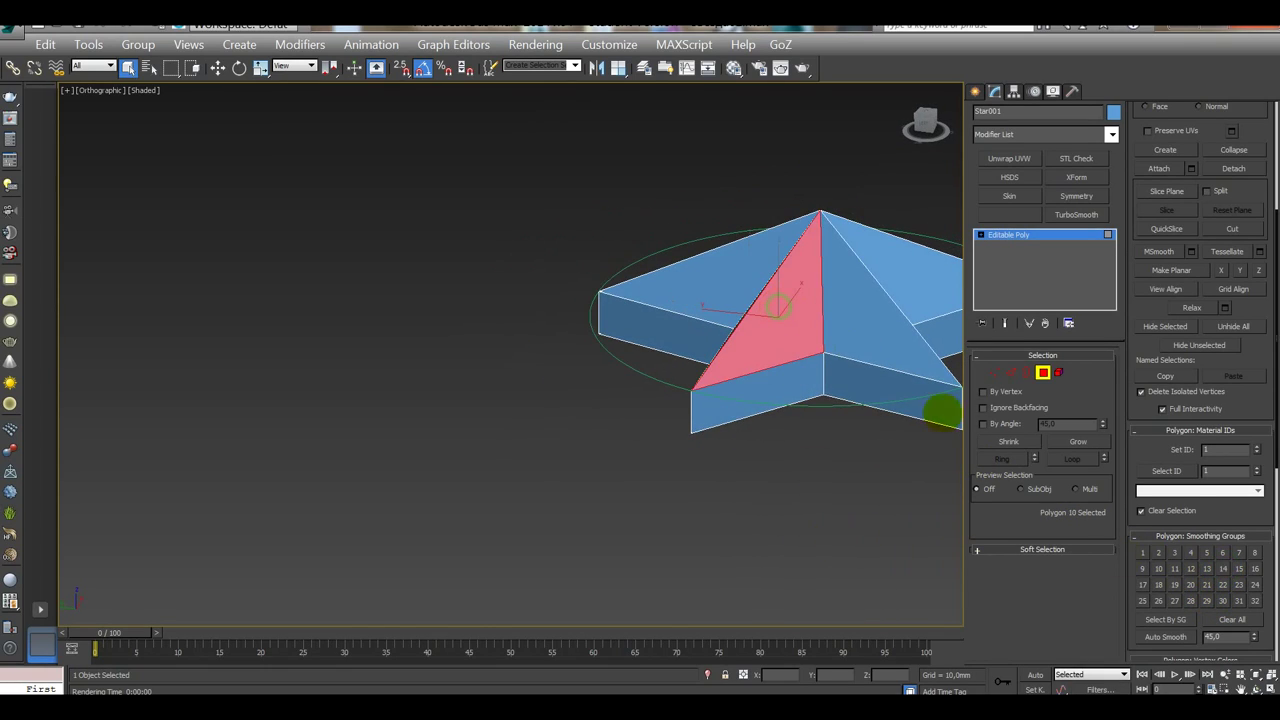
pyautogui.moveTo(986, 520); pyautogui.dragTo(748, 462, button='middle')
pyautogui.click(731, 324)
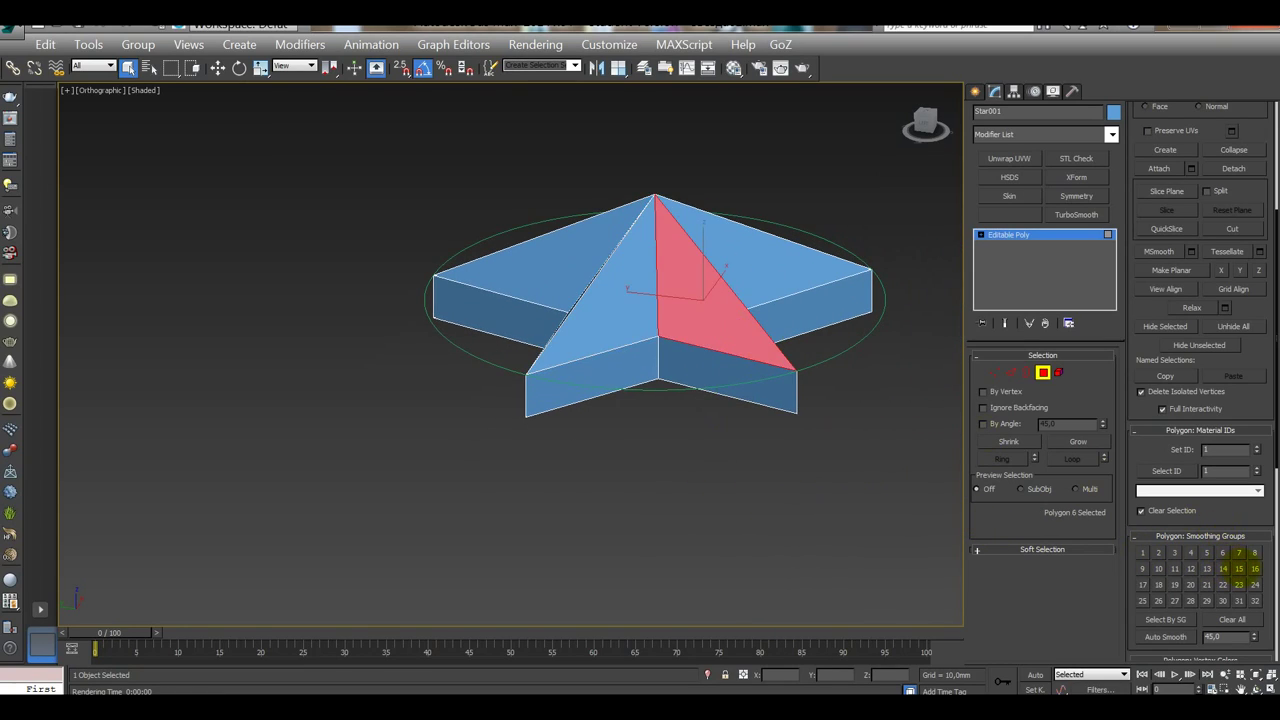
pyautogui.click(1255, 568)
# Step: Assign the two sloping faces beside the next inner corner to smoothing groups 17 and 18
pyautogui.keyDown('alt'); pyautogui.moveTo(889, 480); pyautogui.dragTo(686, 443, button='middle'); pyautogui.keyUp('alt')
pyautogui.click(663, 343)
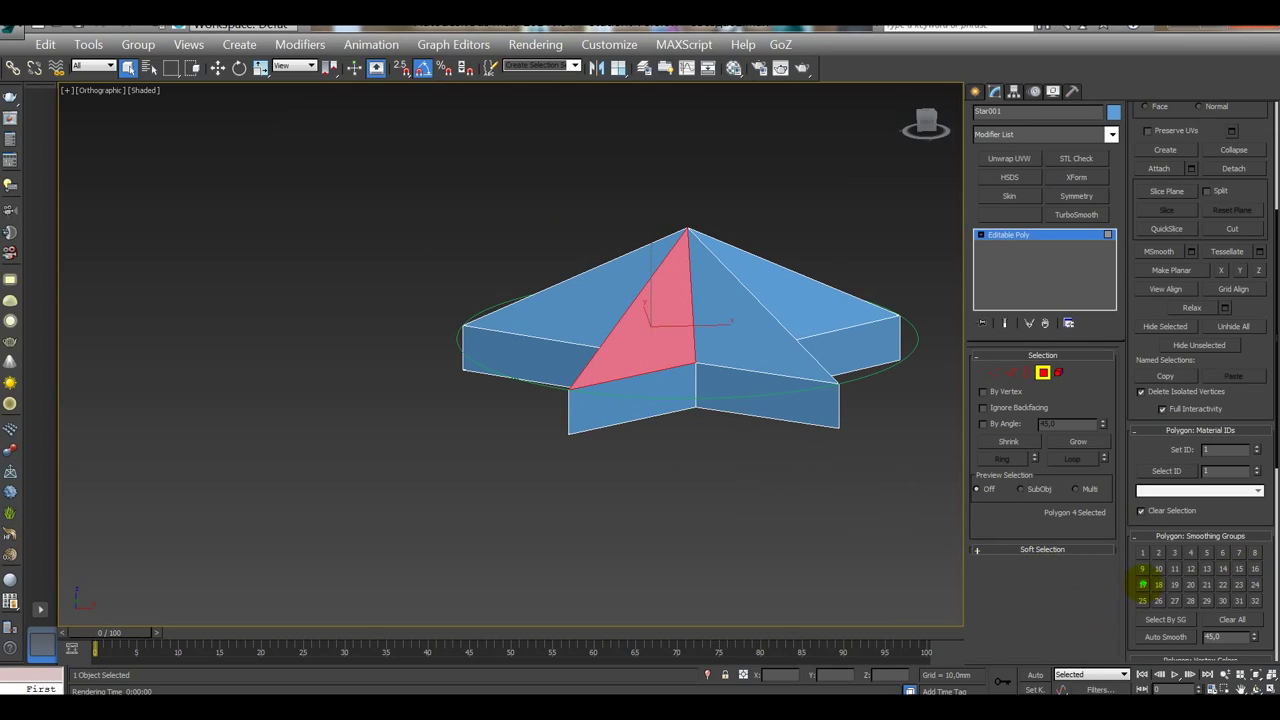
pyautogui.click(754, 350)
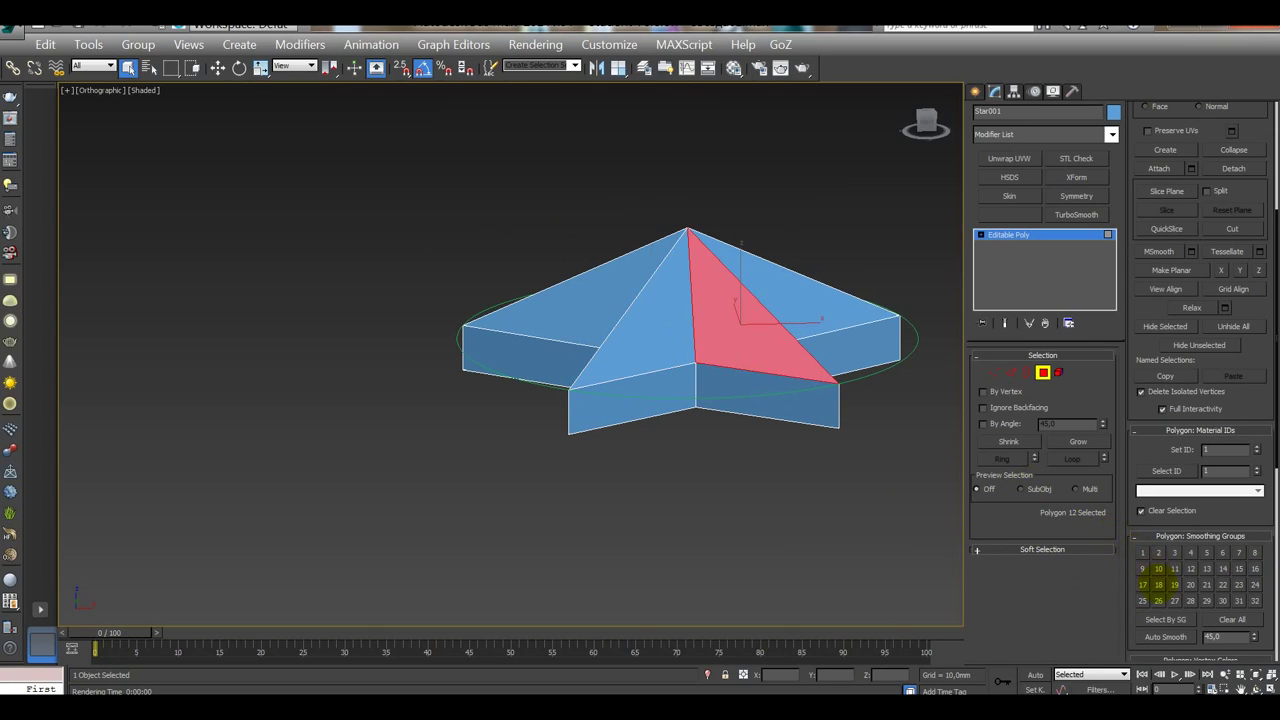
# Step: Continue around the star and assign the next two sloping faces to smoothing groups 19 and 20
pyautogui.keyDown('alt'); pyautogui.moveTo(831, 463); pyautogui.dragTo(763, 354, button='middle'); pyautogui.keyUp('alt')
pyautogui.click(765, 351)
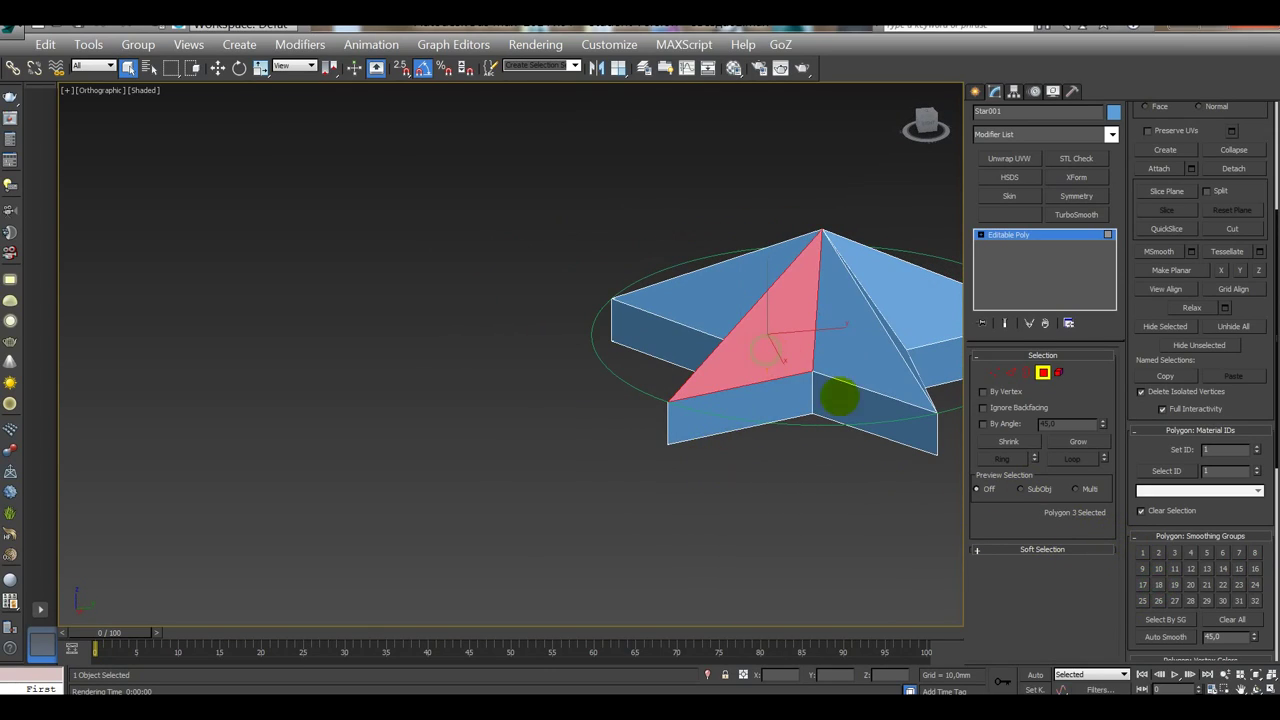
pyautogui.click(1174, 585)
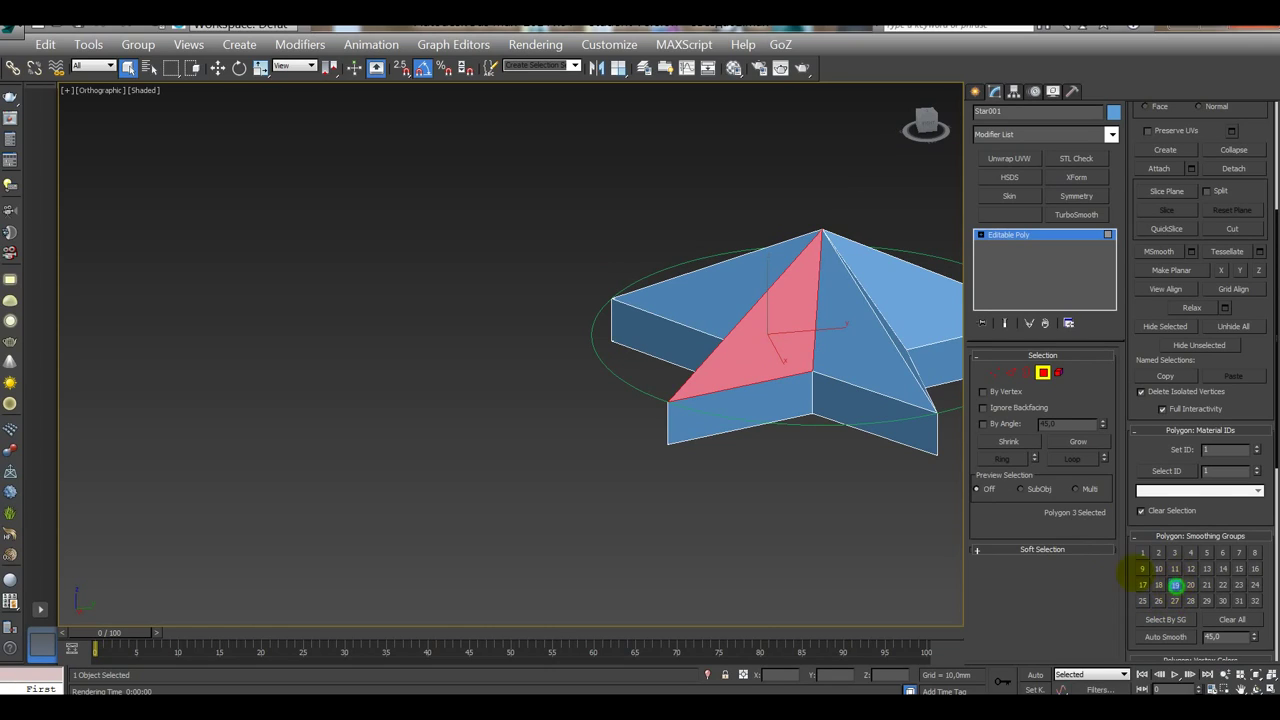
pyautogui.click(866, 369)
pyautogui.moveTo(901, 521); pyautogui.dragTo(820, 546, button='middle')
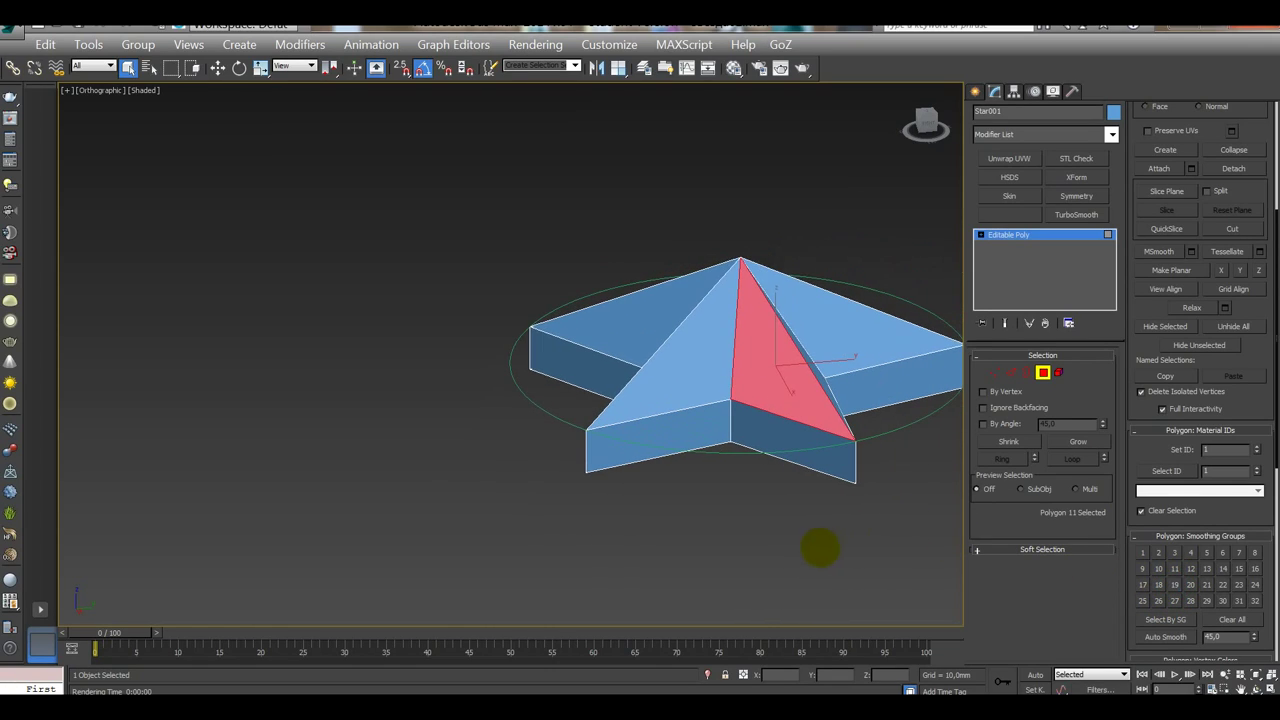
pyautogui.click(1190, 585)
# Step: Select the last unassigned sloping face and assign it to smoothing group 21
pyautogui.keyDown('alt'); pyautogui.moveTo(937, 540); pyautogui.dragTo(840, 520, button='middle'); pyautogui.keyUp('alt')
pyautogui.click(829, 383)
pyautogui.click(1210, 582)
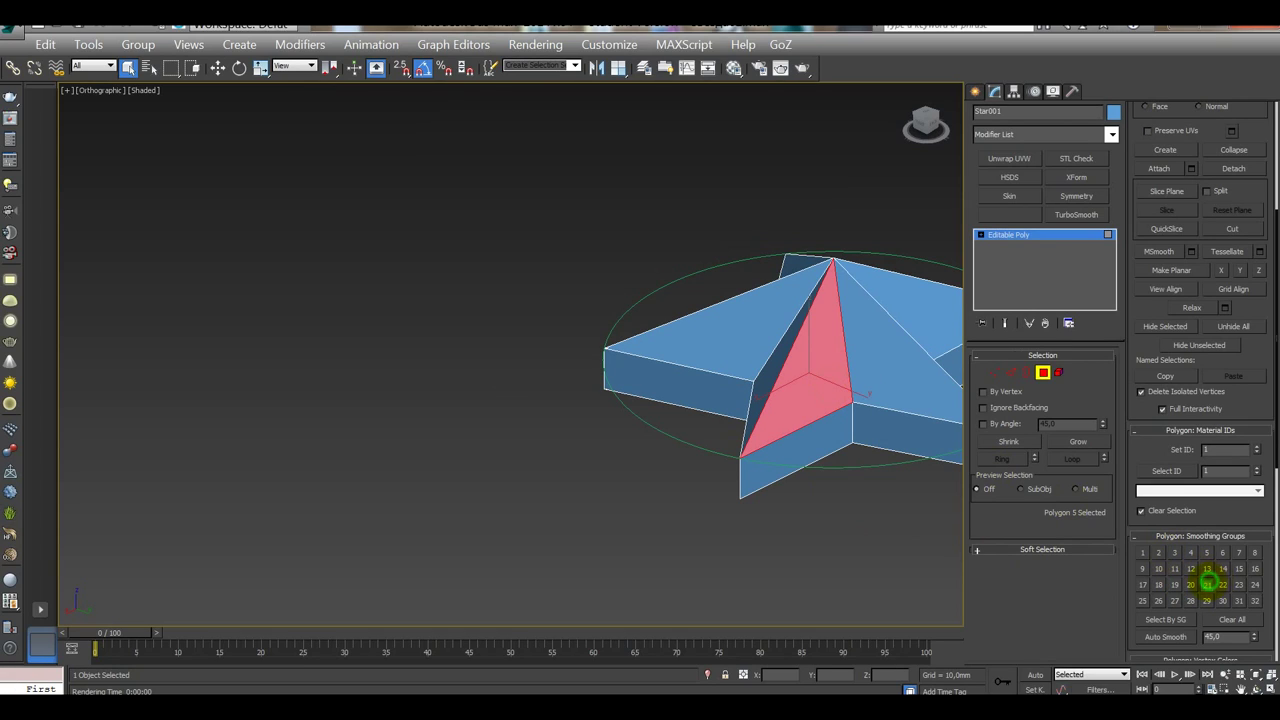
# Step: Check the smoothing group of another sloping face, then select the whole star element and review which smoothing groups are in use
pyautogui.click(930, 383)
pyautogui.moveTo(910, 532); pyautogui.dragTo(706, 423, button='middle')
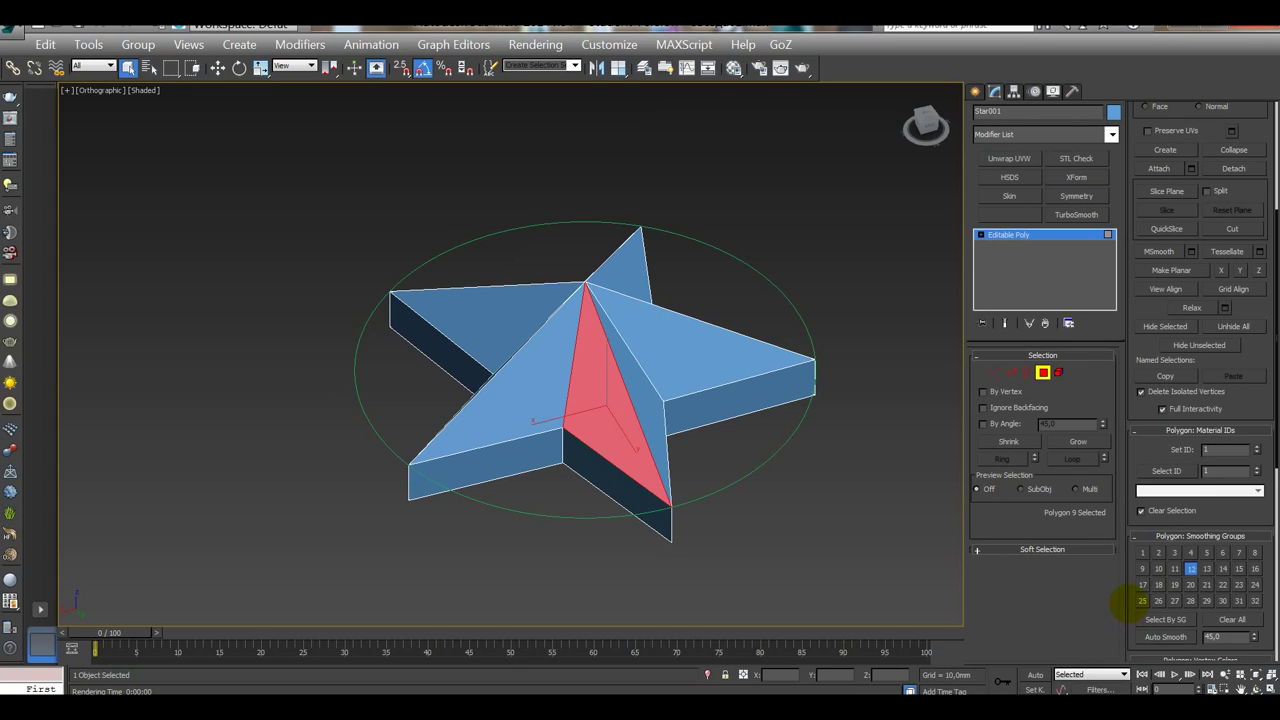
pyautogui.scroll(-3, 1128, 600)
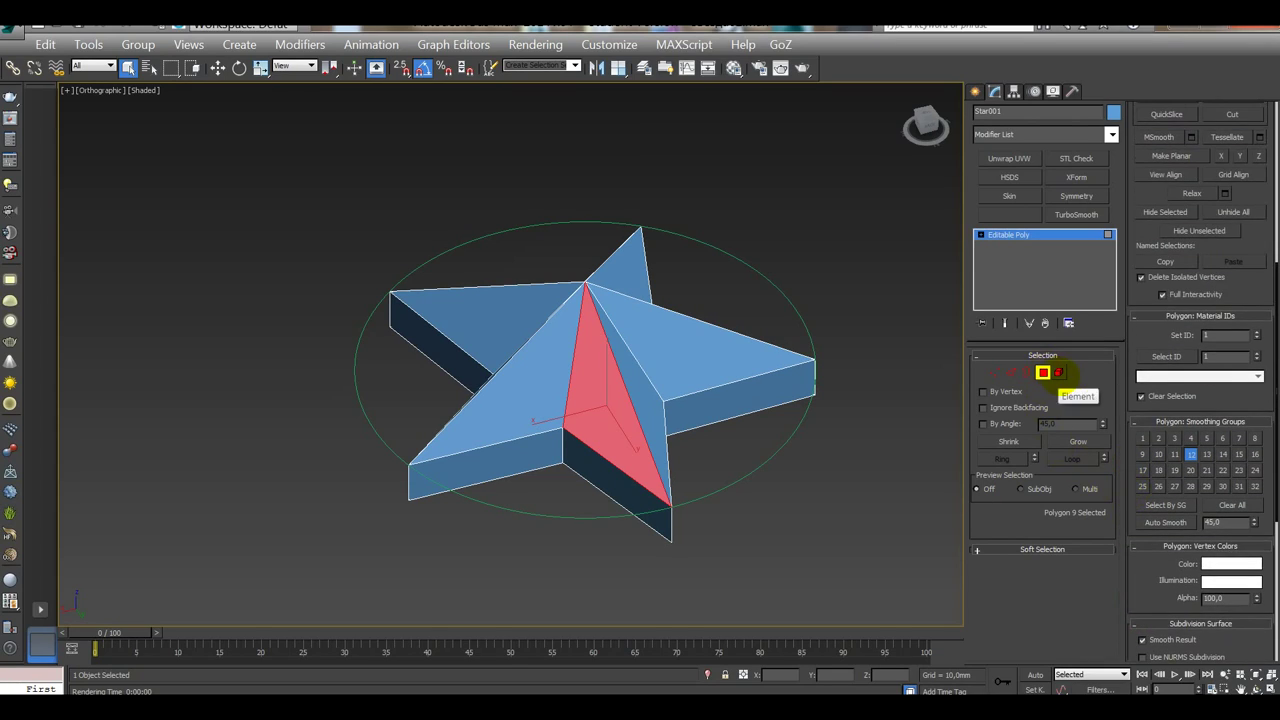
pyautogui.click(1058, 372)
pyautogui.click(776, 364)
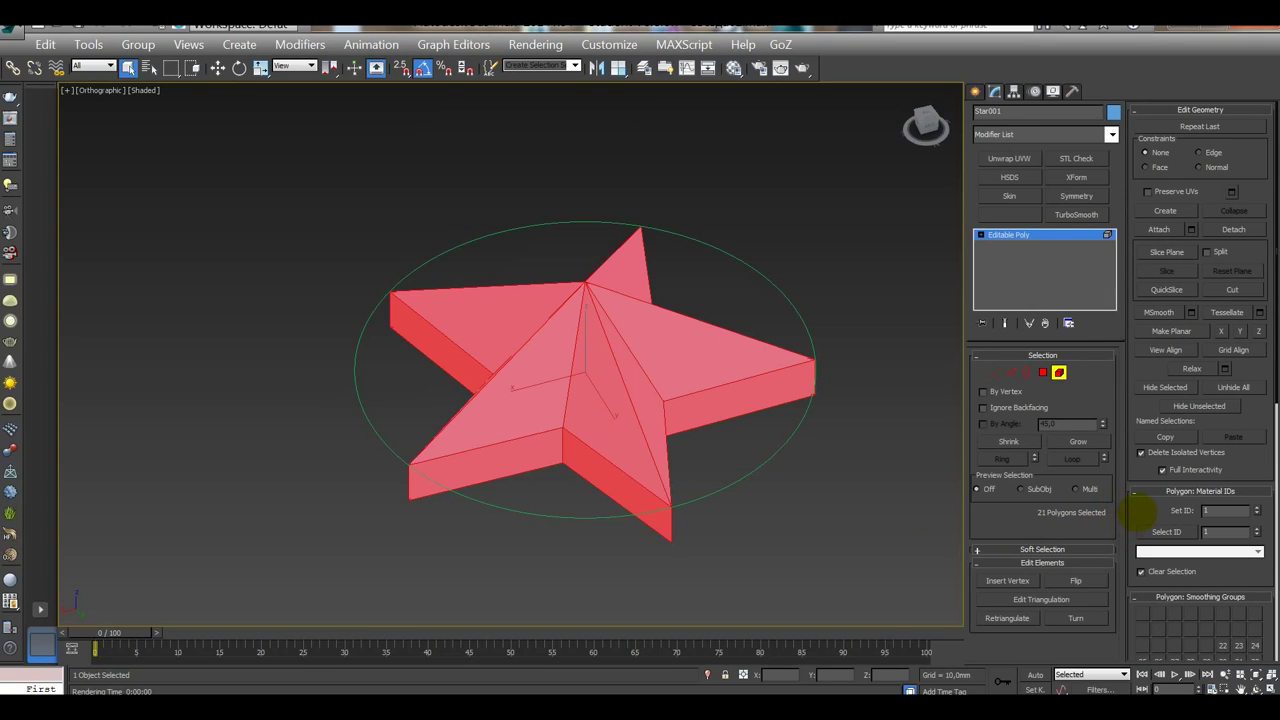
pyautogui.scroll(-2, 1138, 510)
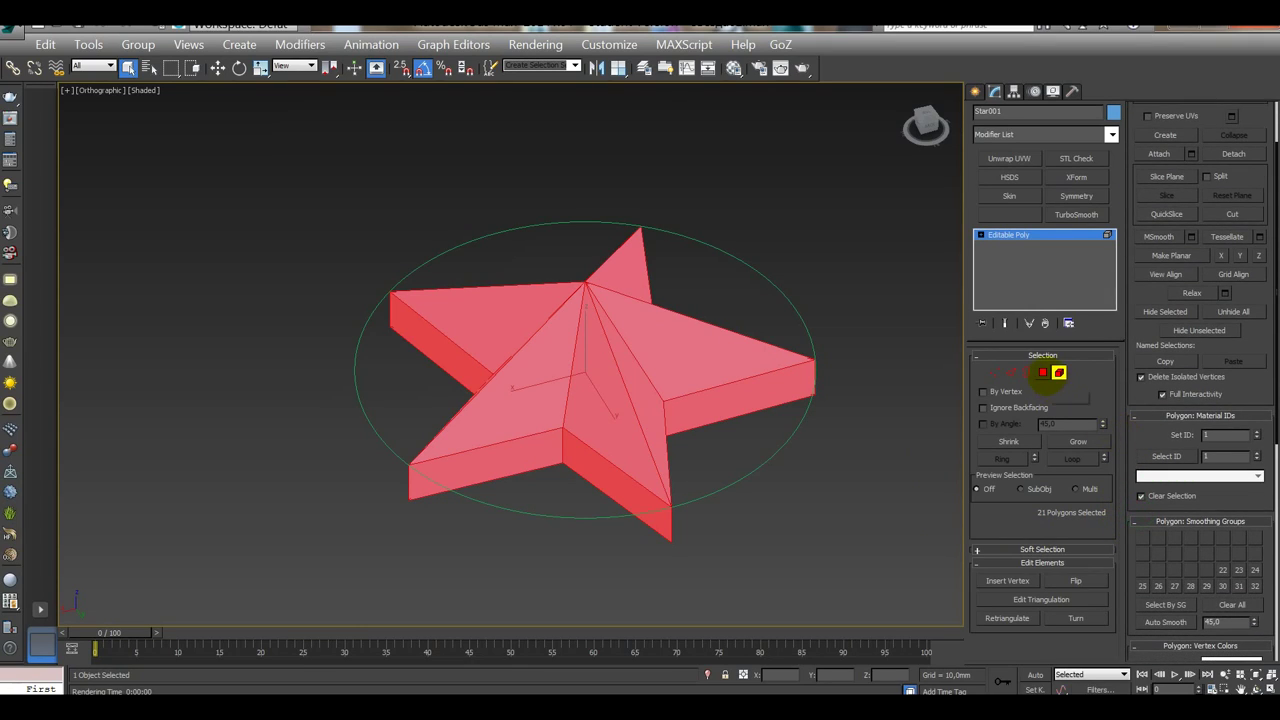
# Step: Return to polygon selection, select a vertical side face of the star, and inspect the hard edges from several angles
pyautogui.click(851, 400)
pyautogui.click(766, 391)
pyautogui.click(1043, 372)
pyautogui.click(771, 385)
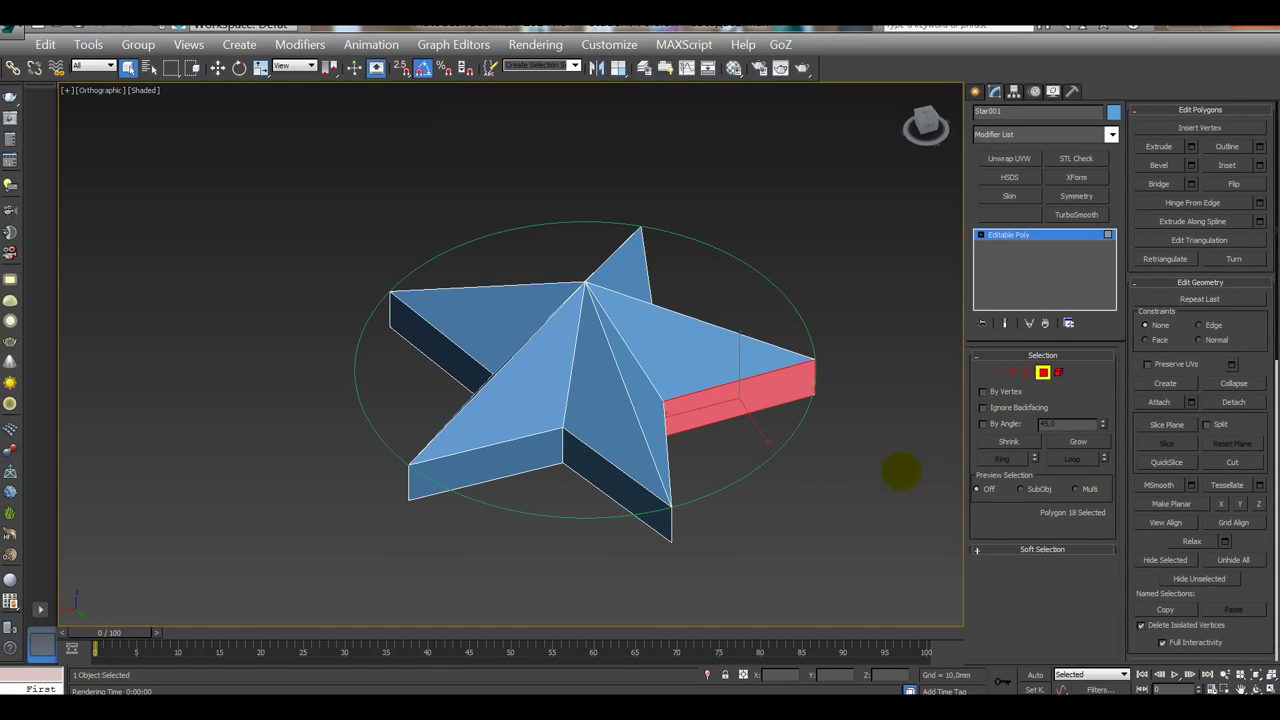
pyautogui.moveTo(929, 463); pyautogui.dragTo(909, 515, button='middle')
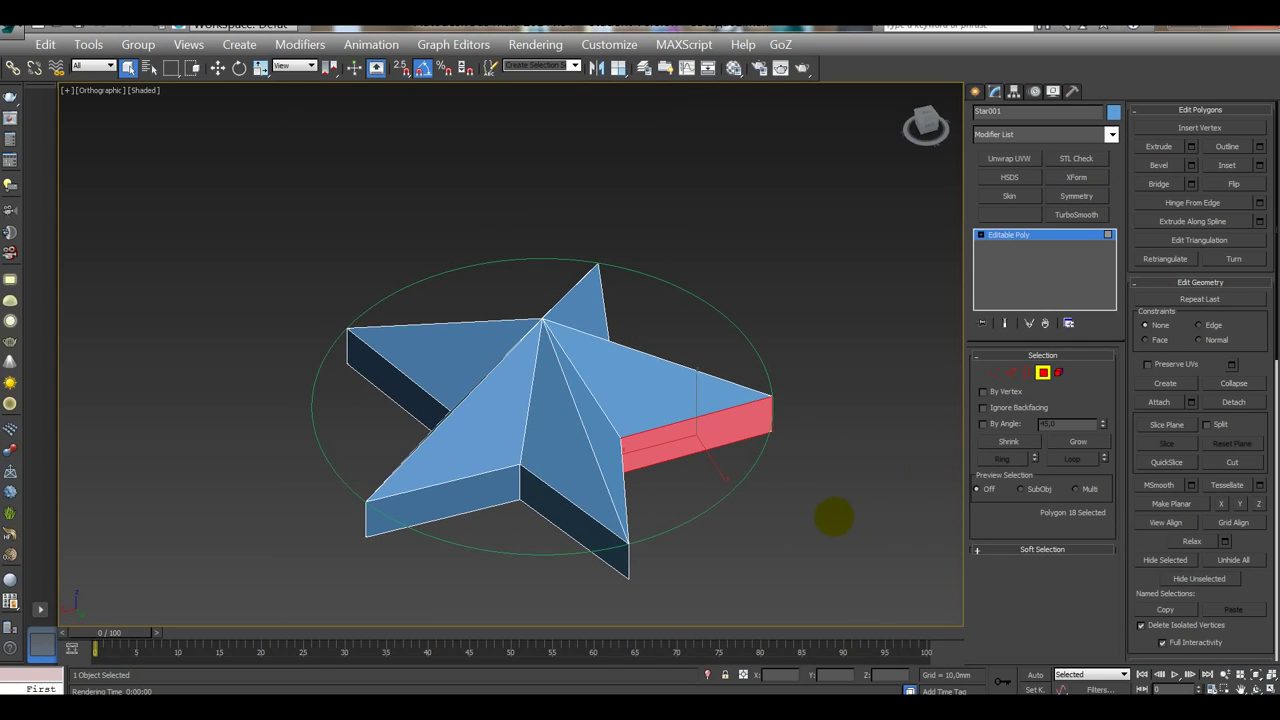
pyautogui.moveTo(835, 517)
pyautogui.keyDown('alt'); pyautogui.mouseDown(button='middle')
pyautogui.moveTo(891, 449)
pyautogui.moveTo(854, 451)
pyautogui.moveTo(817, 551)
pyautogui.moveTo(866, 457)
pyautogui.moveTo(851, 518)
pyautogui.mouseUp(button='middle'); pyautogui.keyUp('alt')
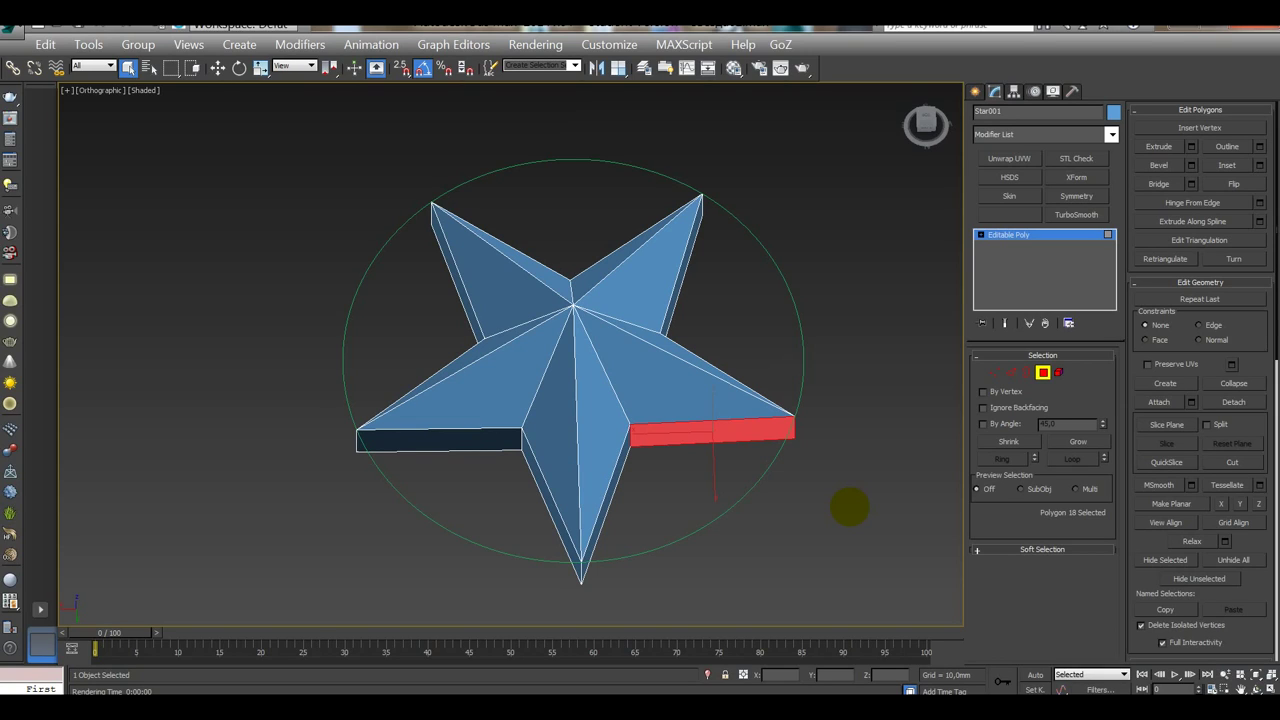
pyautogui.keyDown('alt'); pyautogui.moveTo(851, 503); pyautogui.dragTo(802, 450, button='middle'); pyautogui.keyUp('alt')
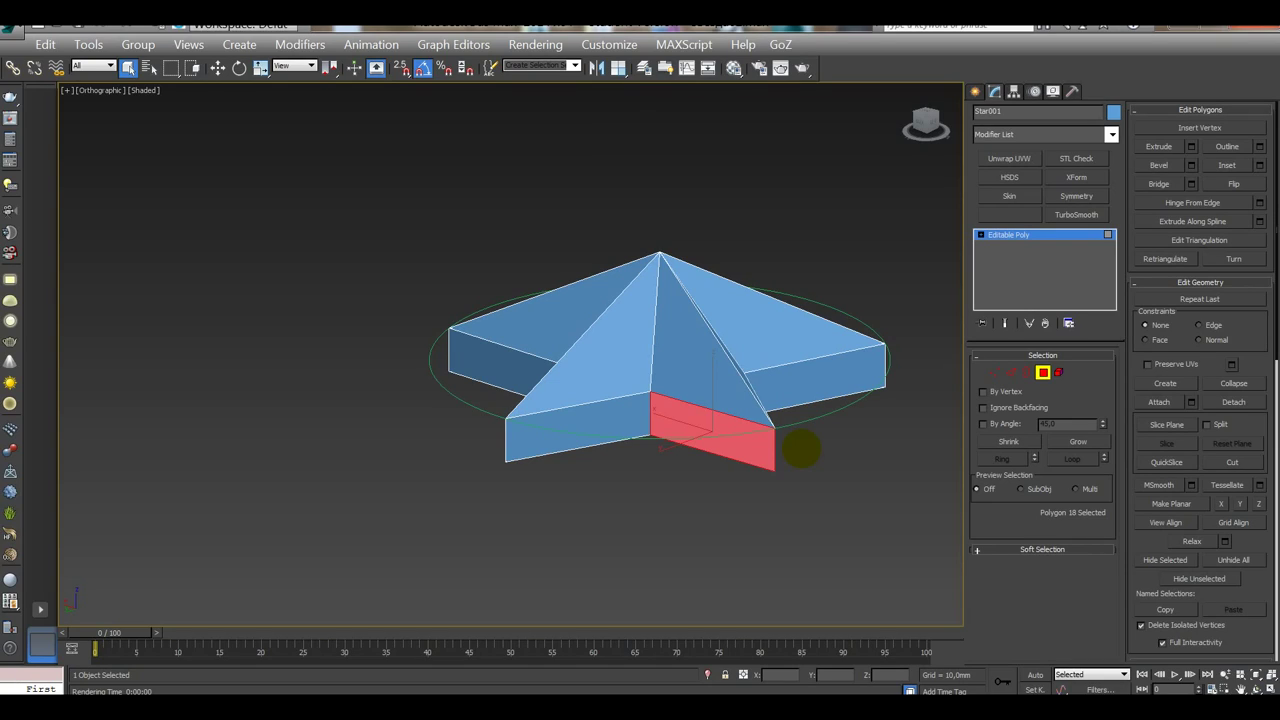
# Step: Show the viewport grid and examine the star's outline in the Top view
pyautogui.press('g')
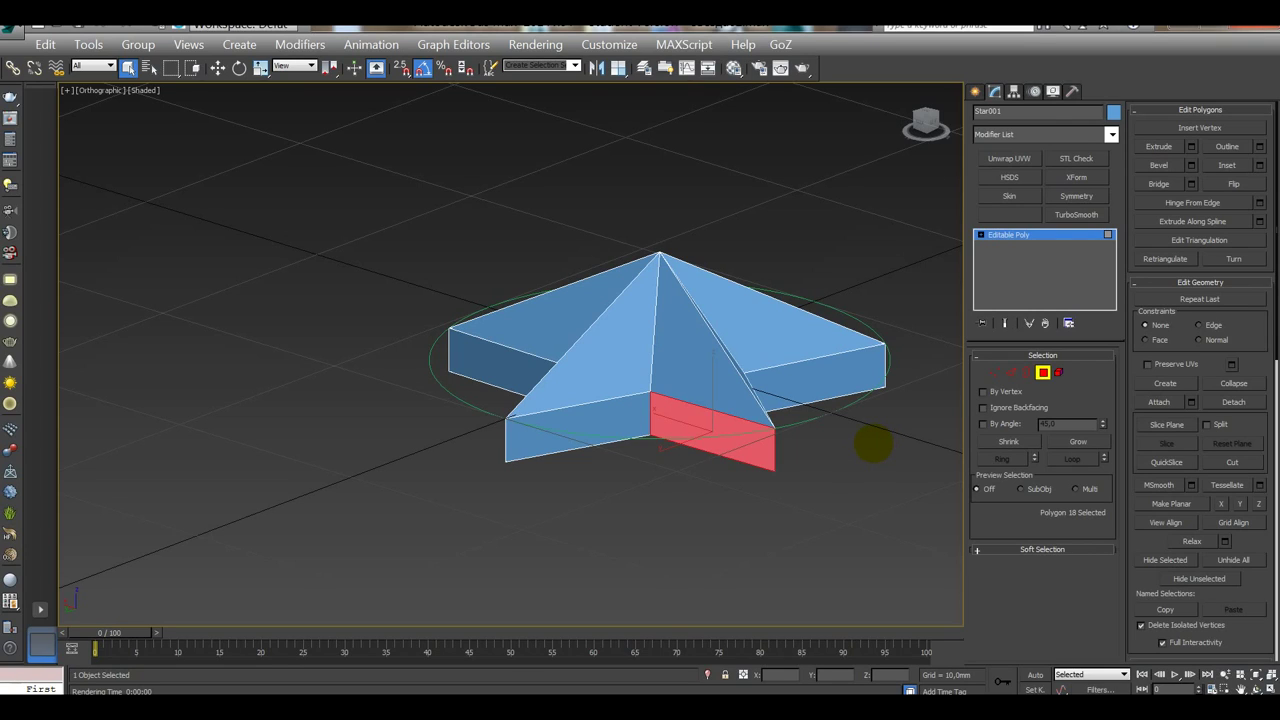
pyautogui.keyDown('alt'); pyautogui.moveTo(872, 446); pyautogui.dragTo(829, 506, button='middle'); pyautogui.keyUp('alt')
pyautogui.scroll(3, 815, 518)
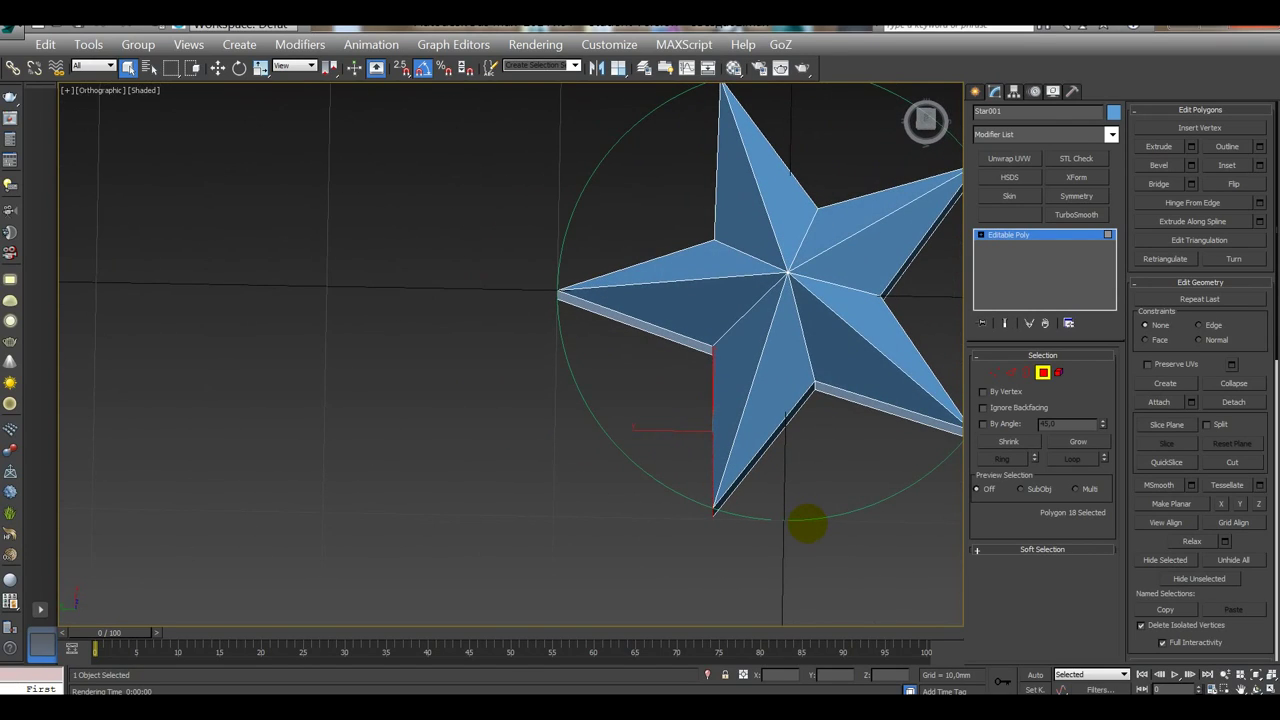
pyautogui.press('t')
pyautogui.scroll(5, 809, 523)
pyautogui.scroll(-2, 778, 410)
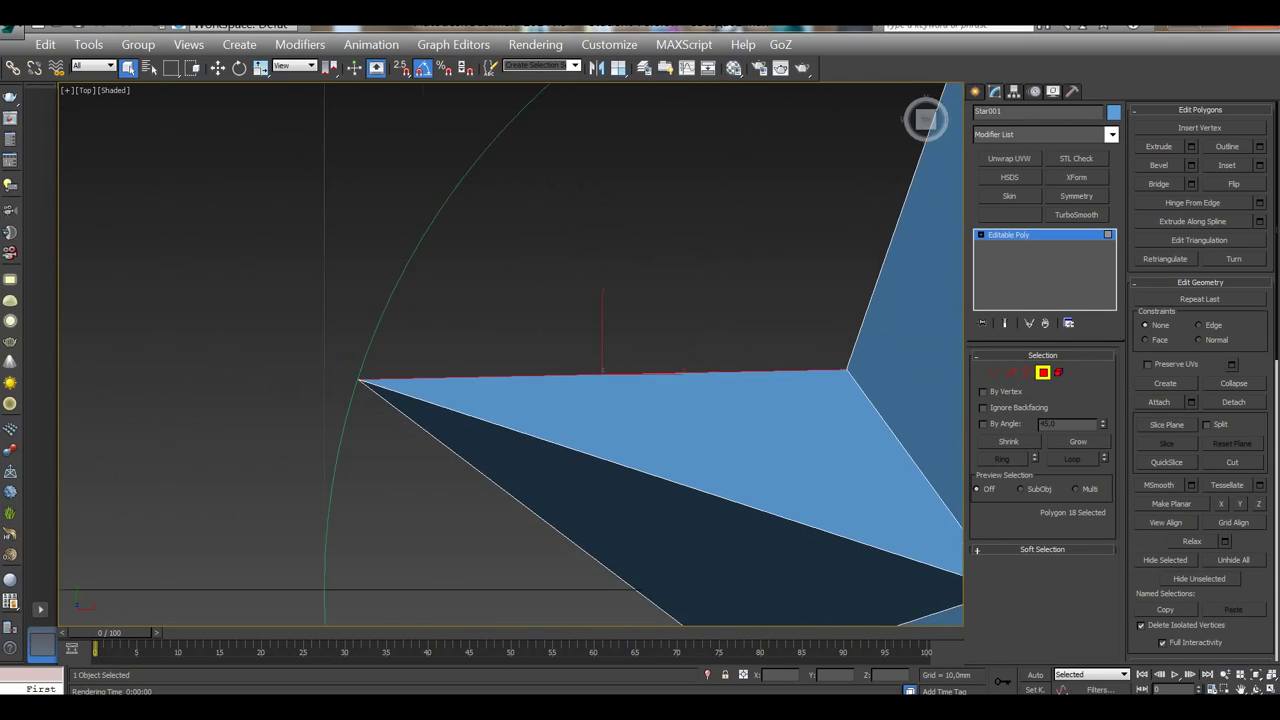
pyautogui.scroll(-5, 758, 529)
pyautogui.moveTo(758, 529); pyautogui.dragTo(543, 471, button='middle')
pyautogui.scroll(2, 548, 455)
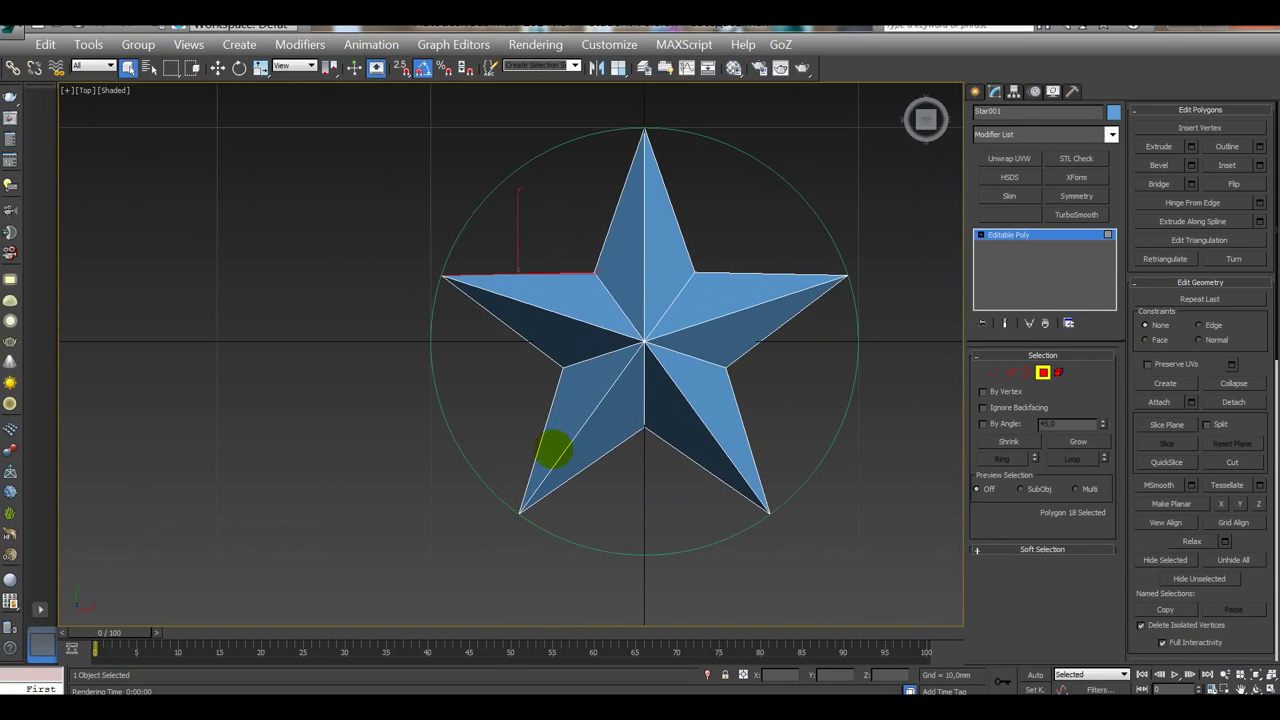
# Step: Deselect the face and inspect the star's edges in wireframe from an angled view, ending in shaded display
pyautogui.press('F3')
pyautogui.click(788, 414)
pyautogui.keyDown('alt'); pyautogui.moveTo(728, 420); pyautogui.dragTo(750, 313, button='middle'); pyautogui.keyUp('alt')
pyautogui.keyDown('alt'); pyautogui.moveTo(748, 318); pyautogui.dragTo(755, 392, button='middle'); pyautogui.keyUp('alt')
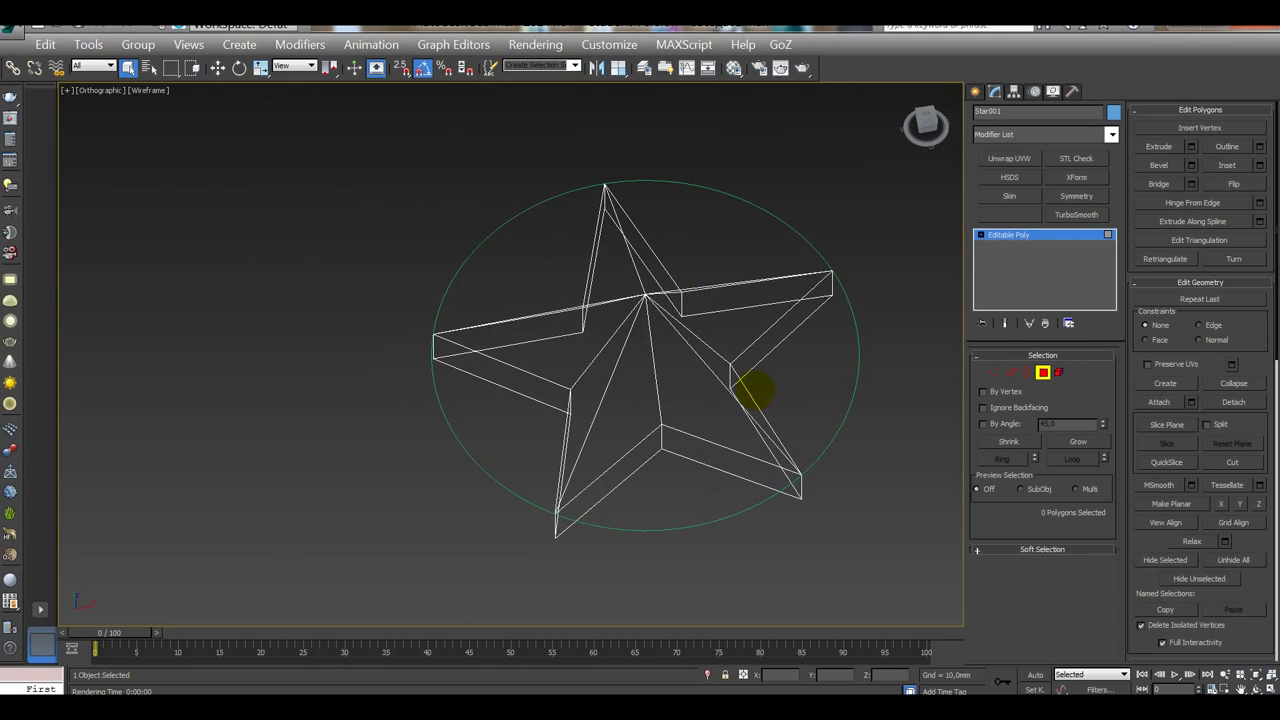
pyautogui.press('F3')
# Step: Test-render the star, set the output size to HDTV (video) 1920 × 1080, and render it again
pyautogui.click(780, 67)
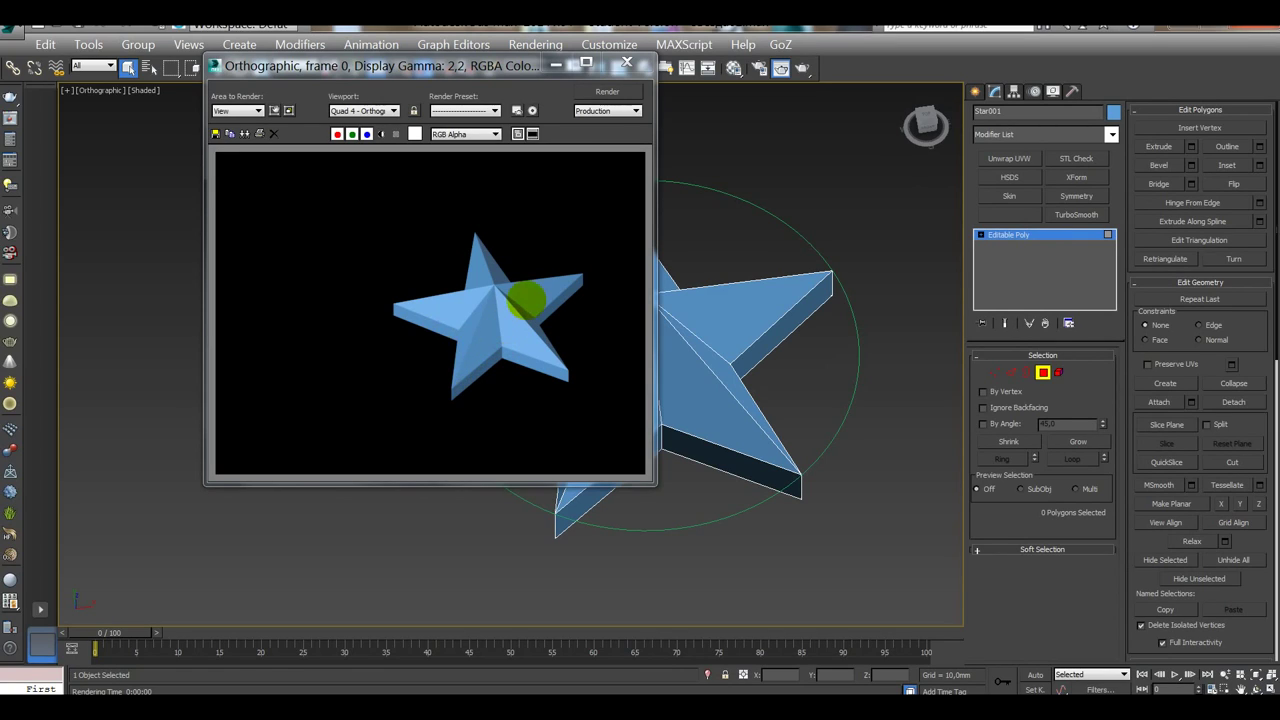
pyautogui.click(626, 62)
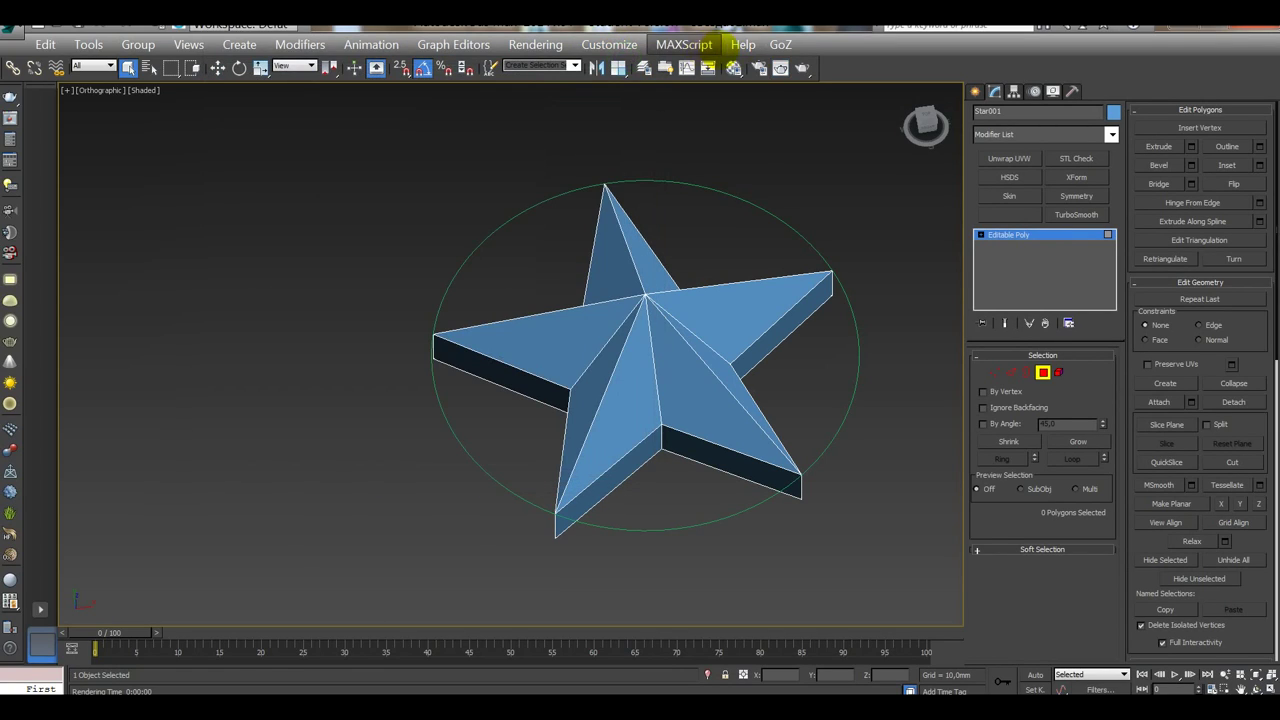
pyautogui.click(759, 67)
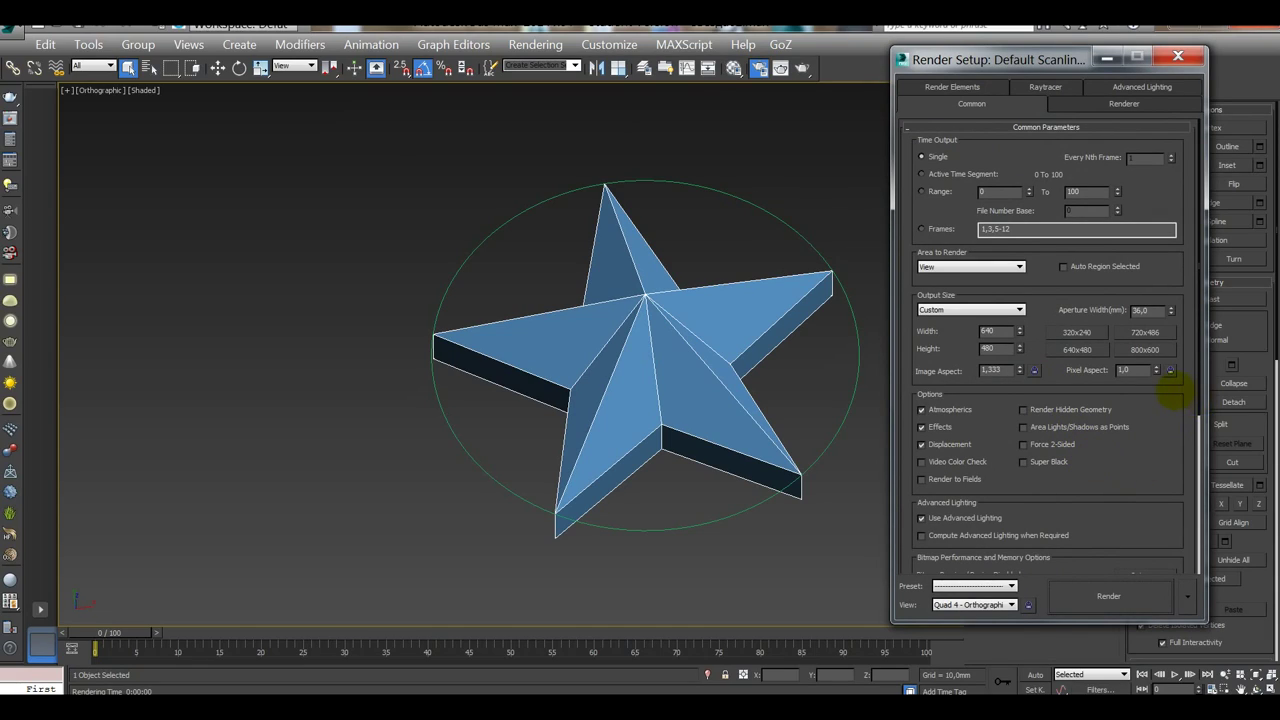
pyautogui.click(1146, 350)
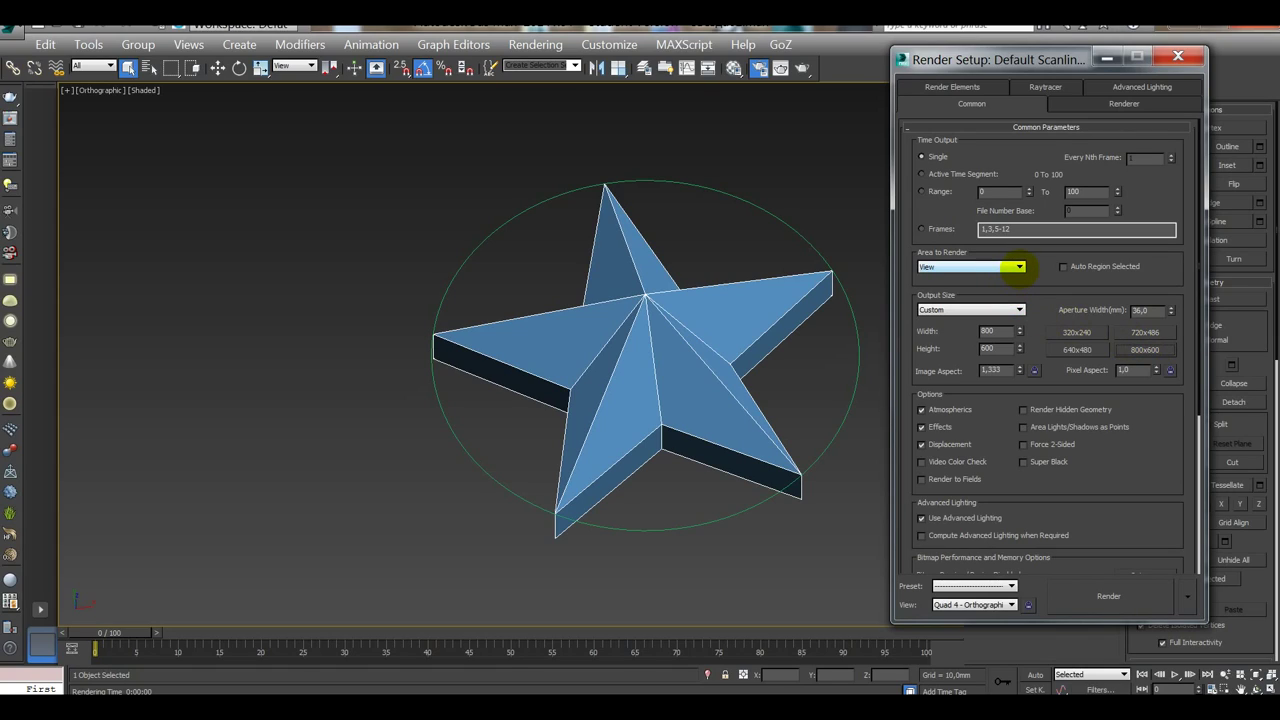
pyautogui.click(1018, 310)
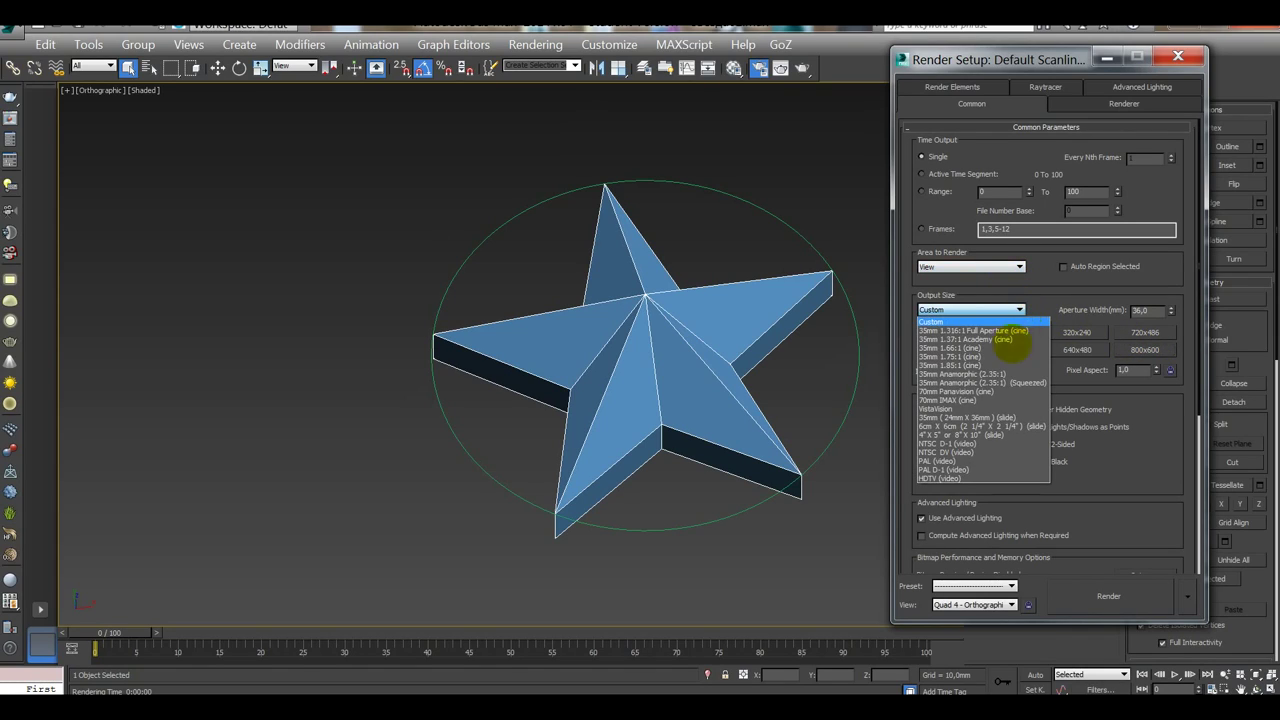
pyautogui.click(958, 478)
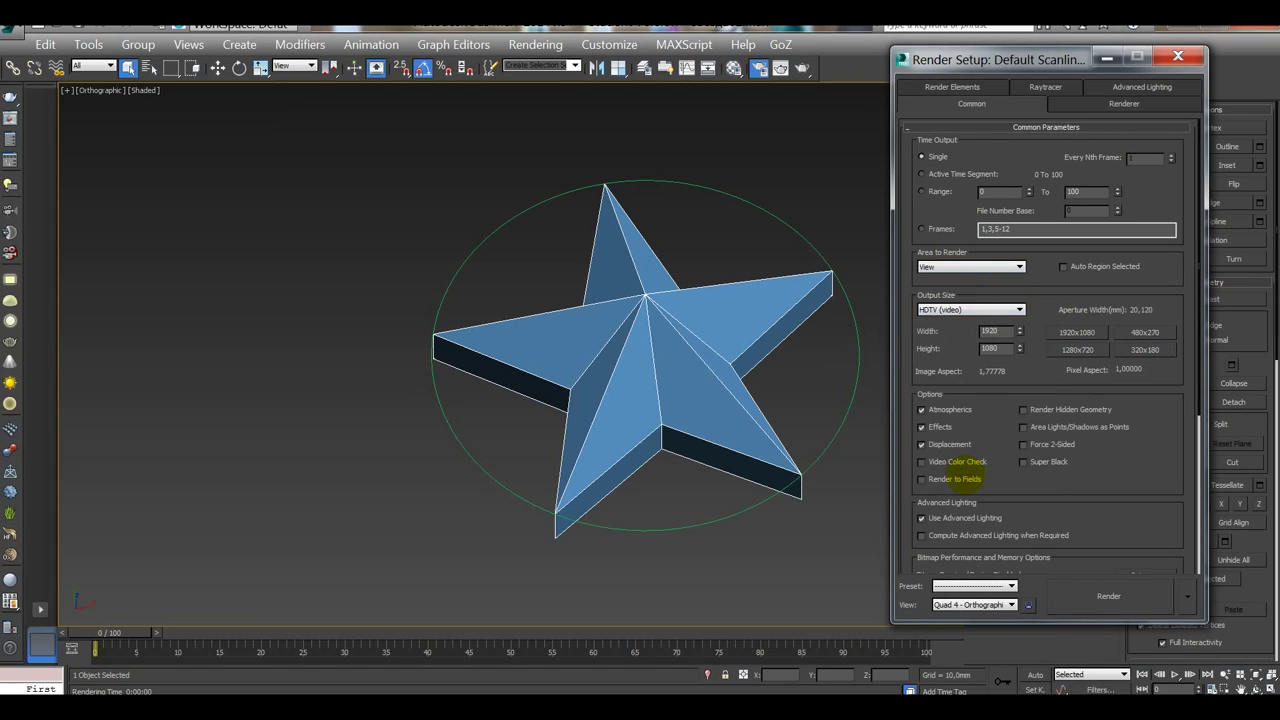
pyautogui.click(1108, 596)
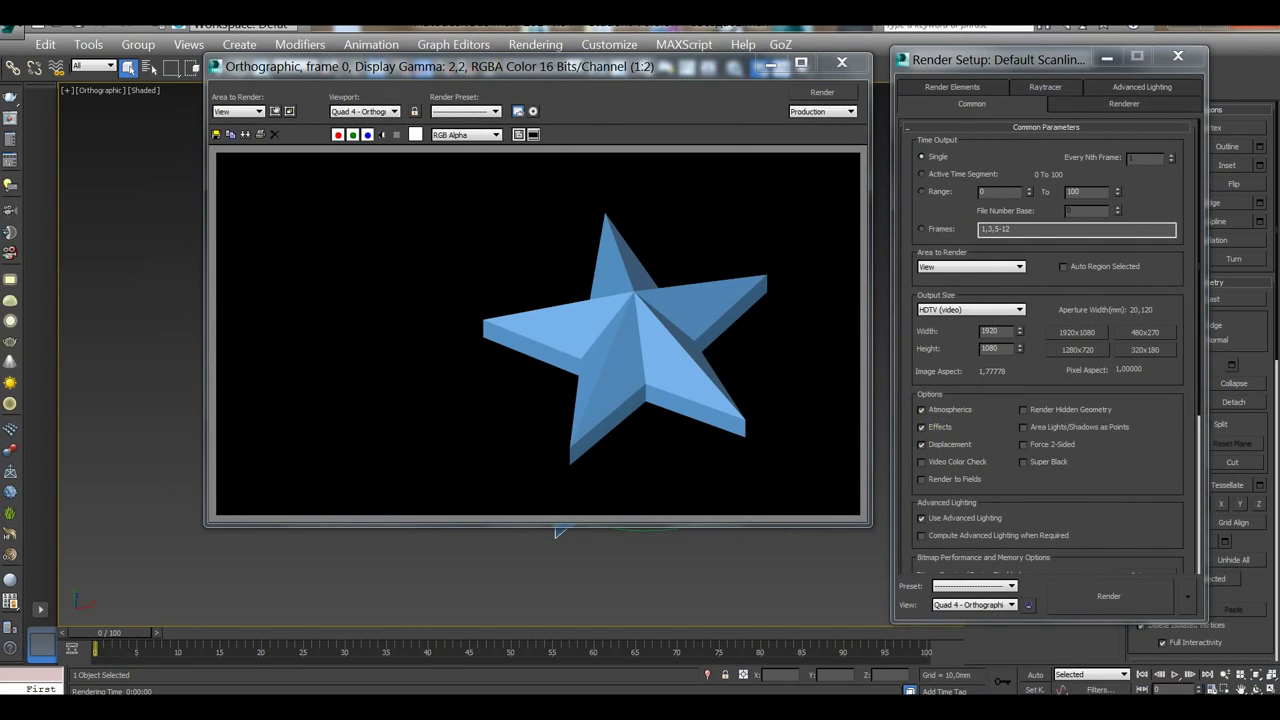
pyautogui.click(841, 62)
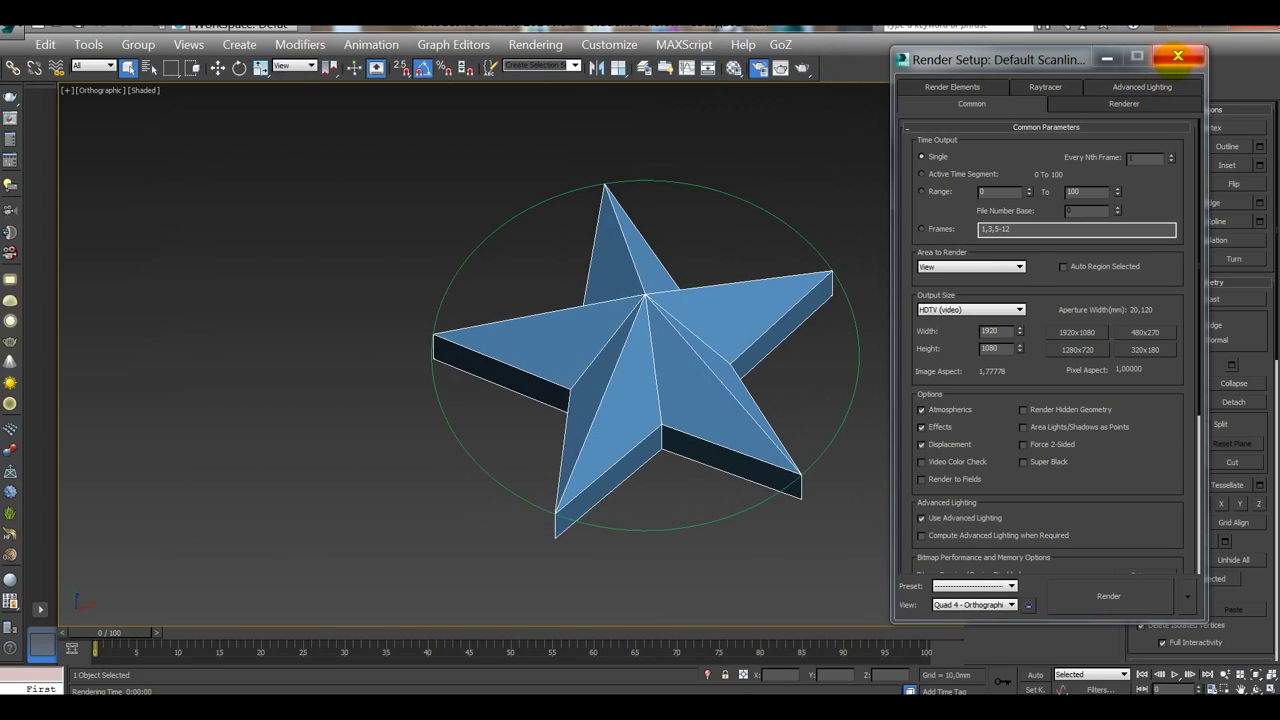
pyautogui.click(1178, 57)
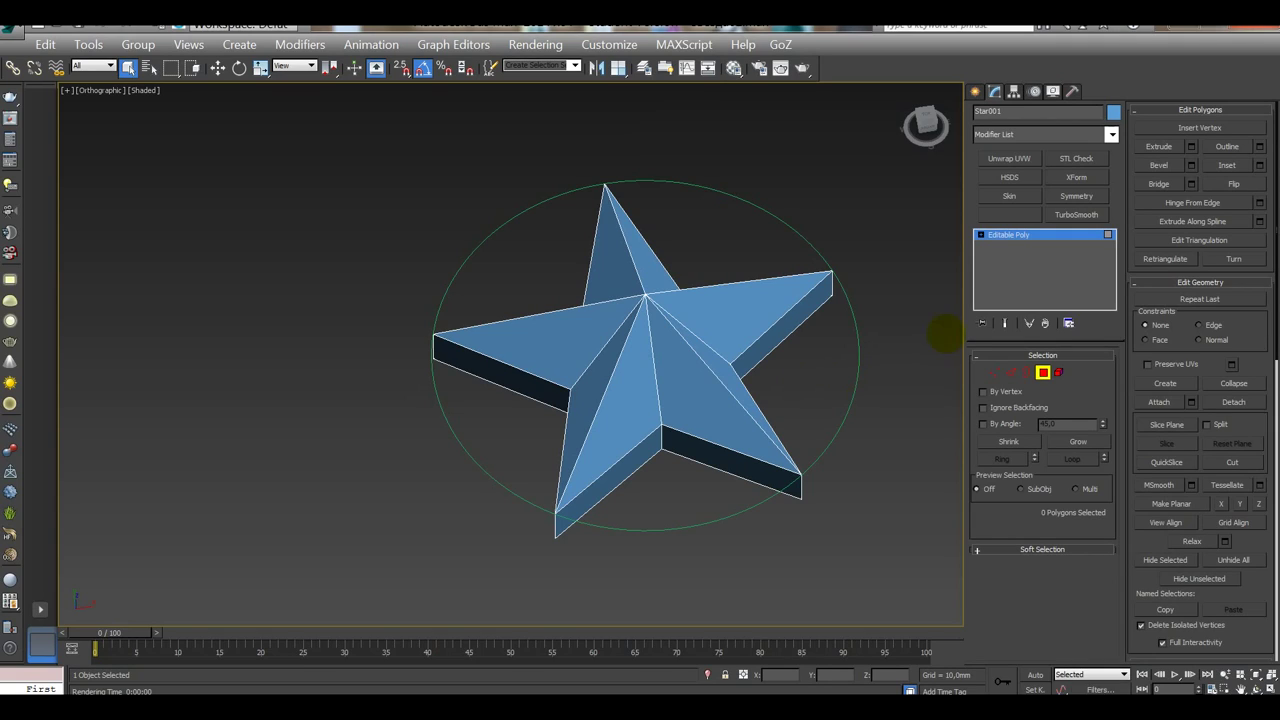
# Step: Apply a TurboSmooth modifier to the whole star and compare the shape with the modifier off and on
pyautogui.click(1043, 372)
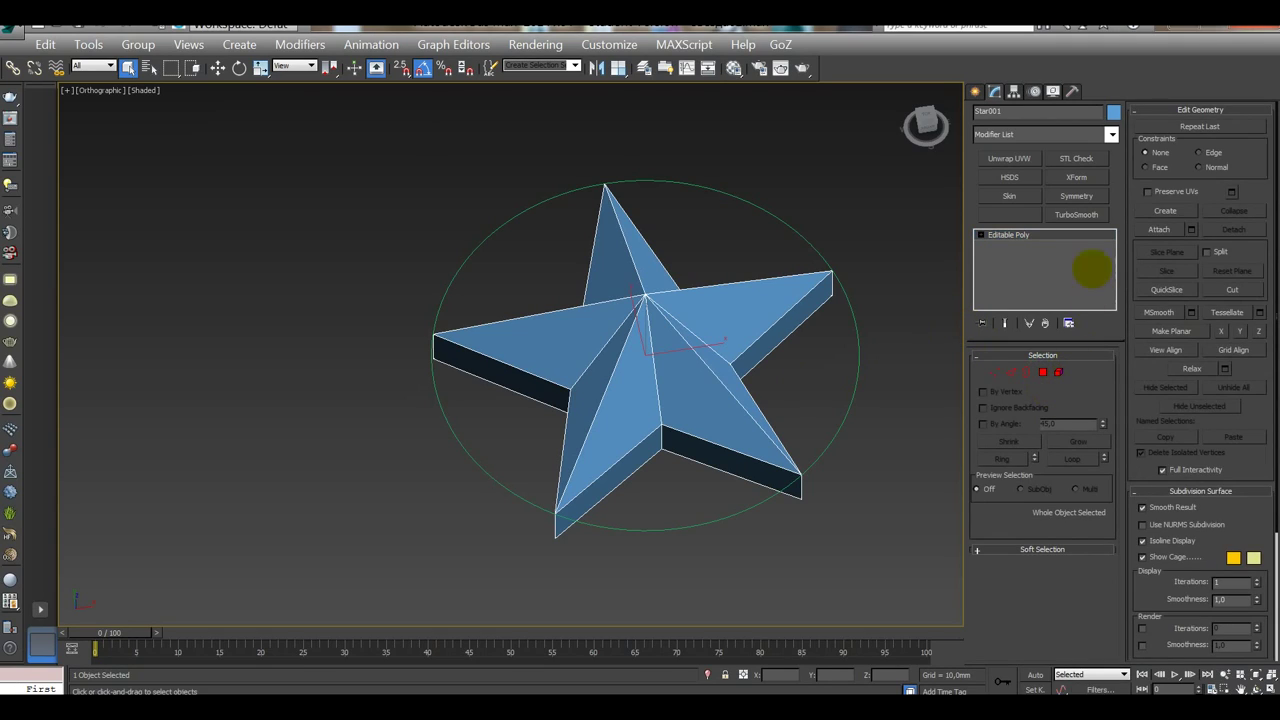
pyautogui.click(1077, 214)
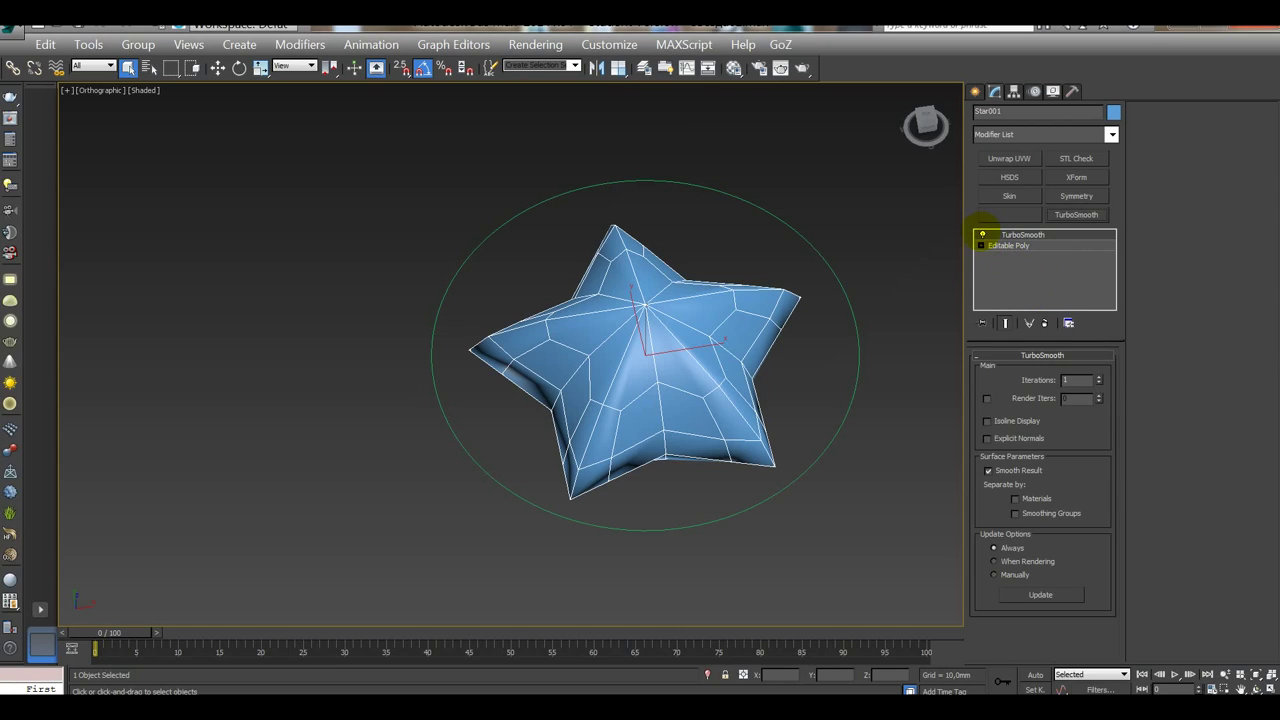
pyautogui.click(983, 234)
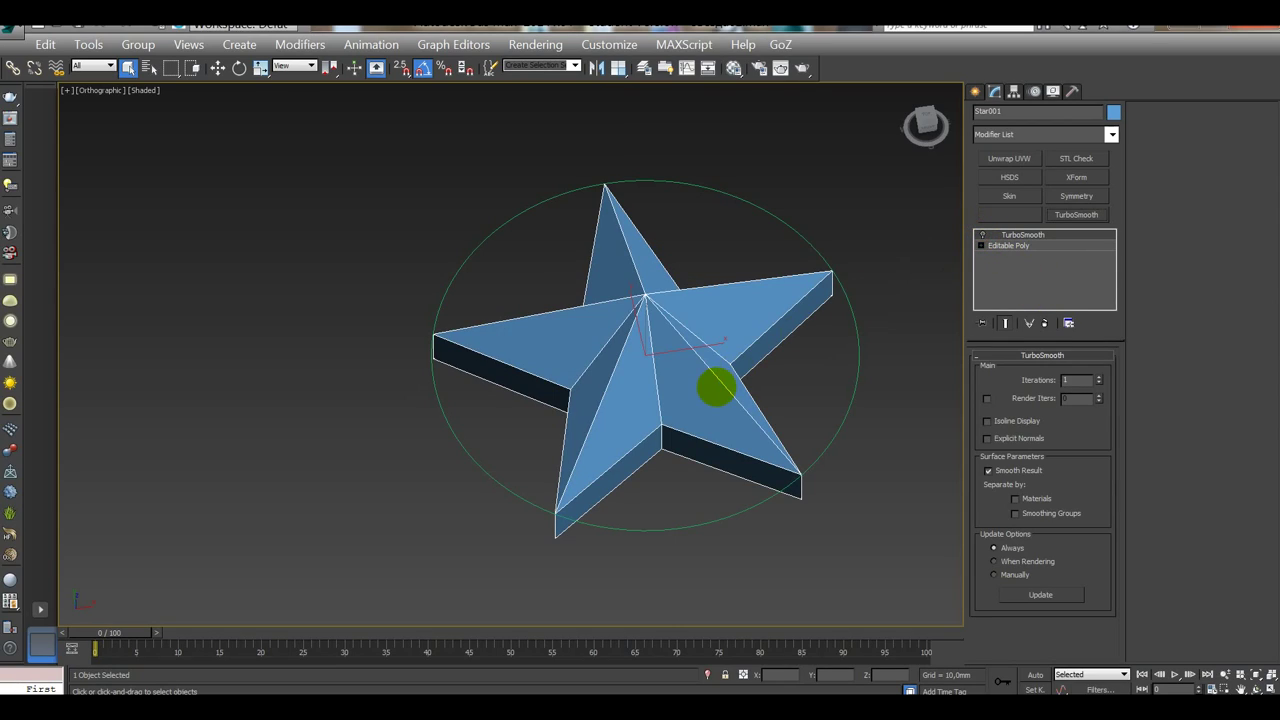
pyautogui.scroll(-3, 792, 372)
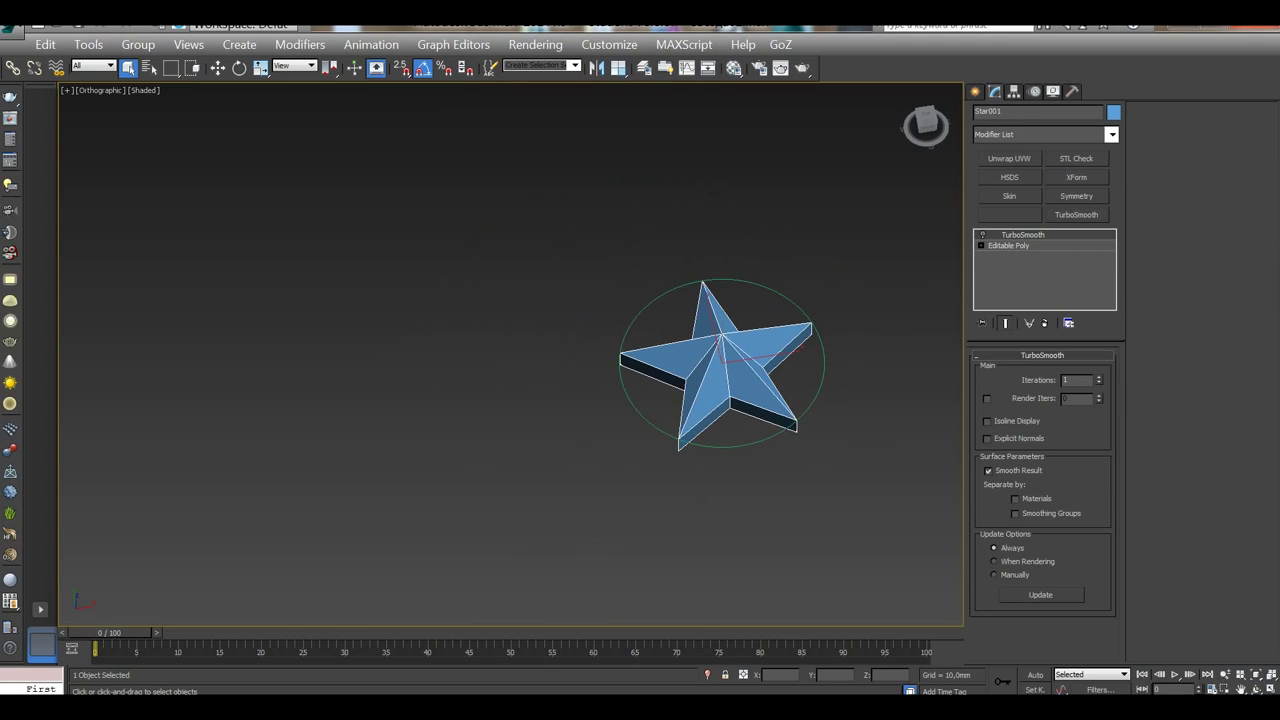
pyautogui.scroll(1, 808, 400)
pyautogui.click(983, 234)
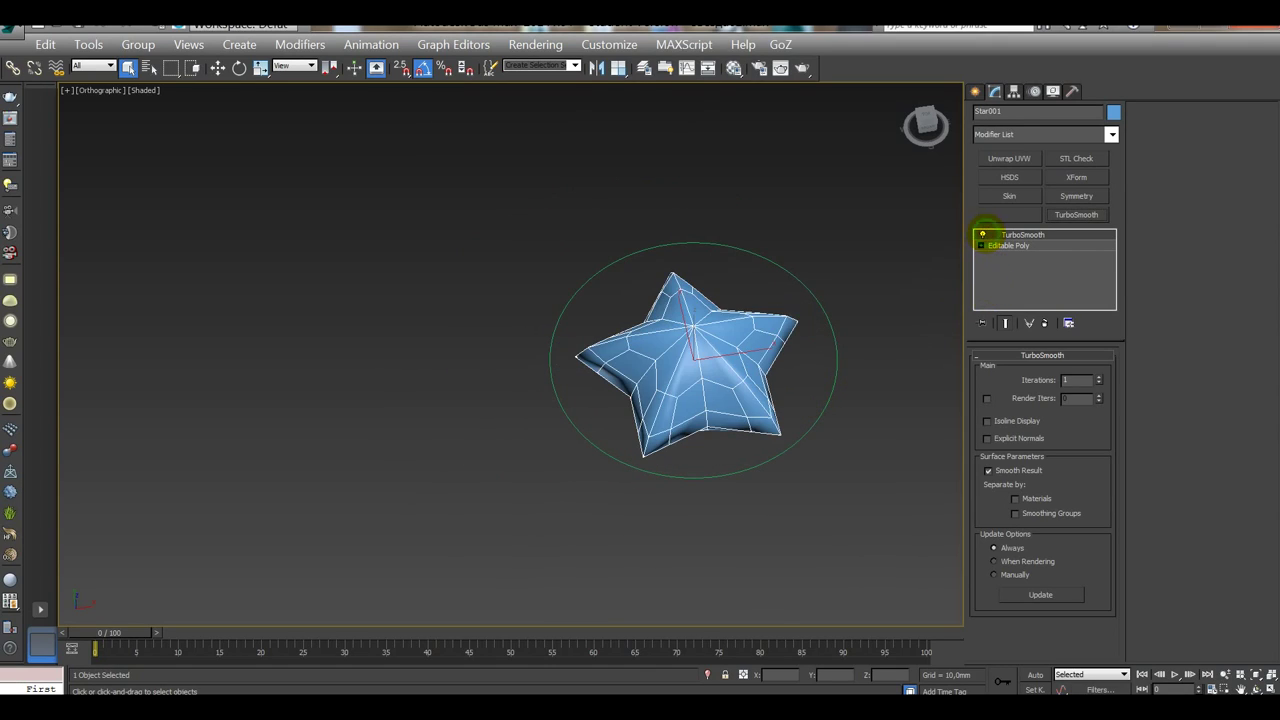
# Step: Set the TurboSmooth iterations to 2 and inspect the smoothed star
pyautogui.keyDown('alt'); pyautogui.moveTo(857, 423); pyautogui.dragTo(772, 381, button='middle'); pyautogui.keyUp('alt')
pyautogui.click(1098, 376)
pyautogui.scroll(5, 772, 381)
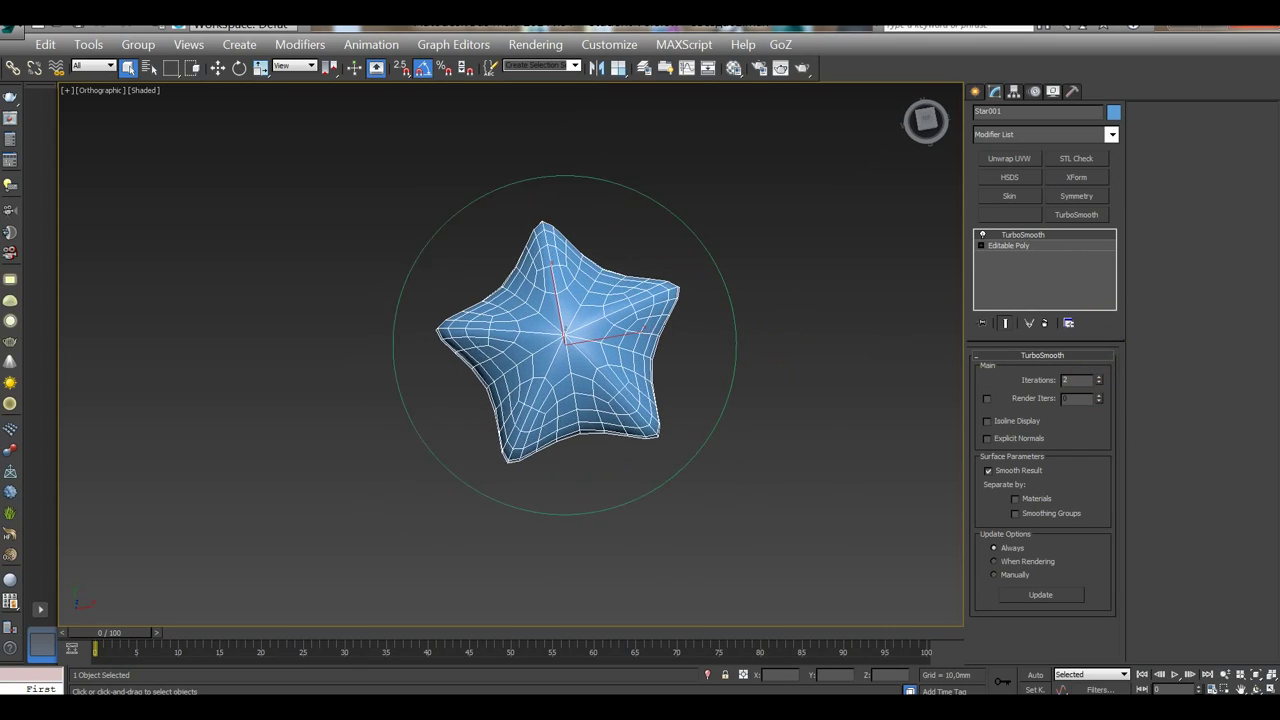
pyautogui.scroll(-4, 653, 344)
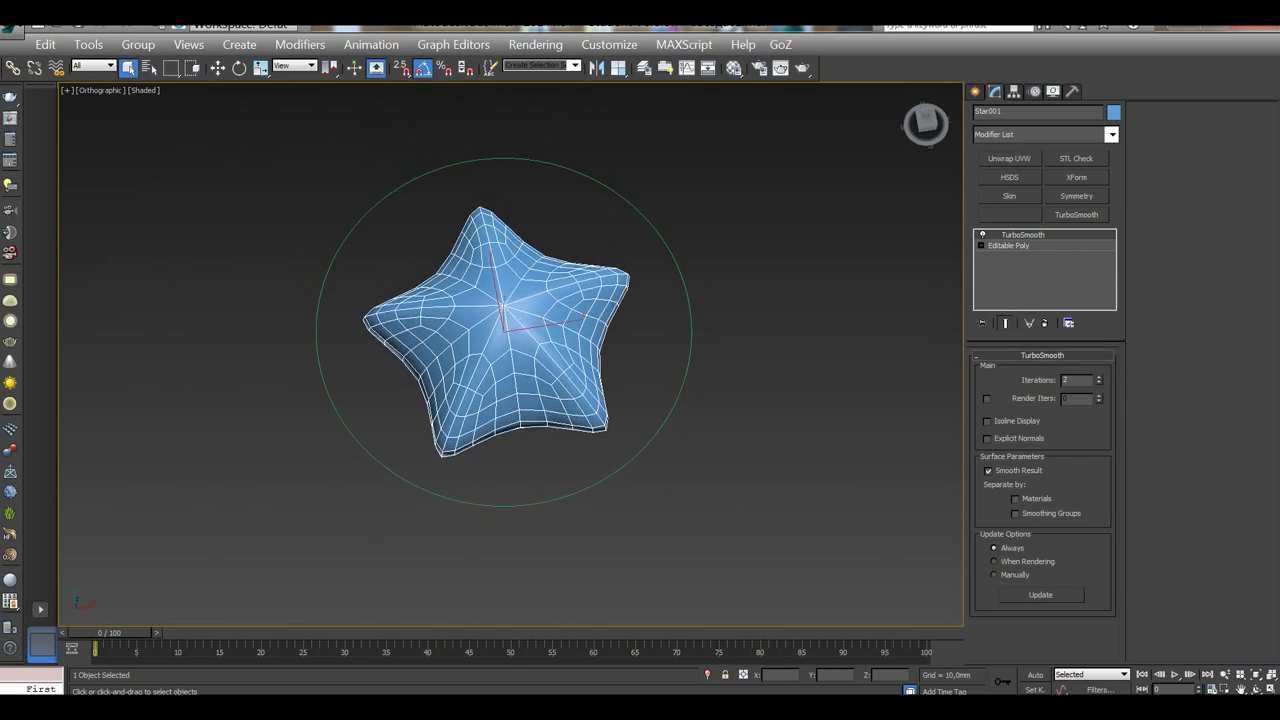
pyautogui.keyDown('alt'); pyautogui.moveTo(653, 344); pyautogui.dragTo(660, 290, button='middle'); pyautogui.keyUp('alt')
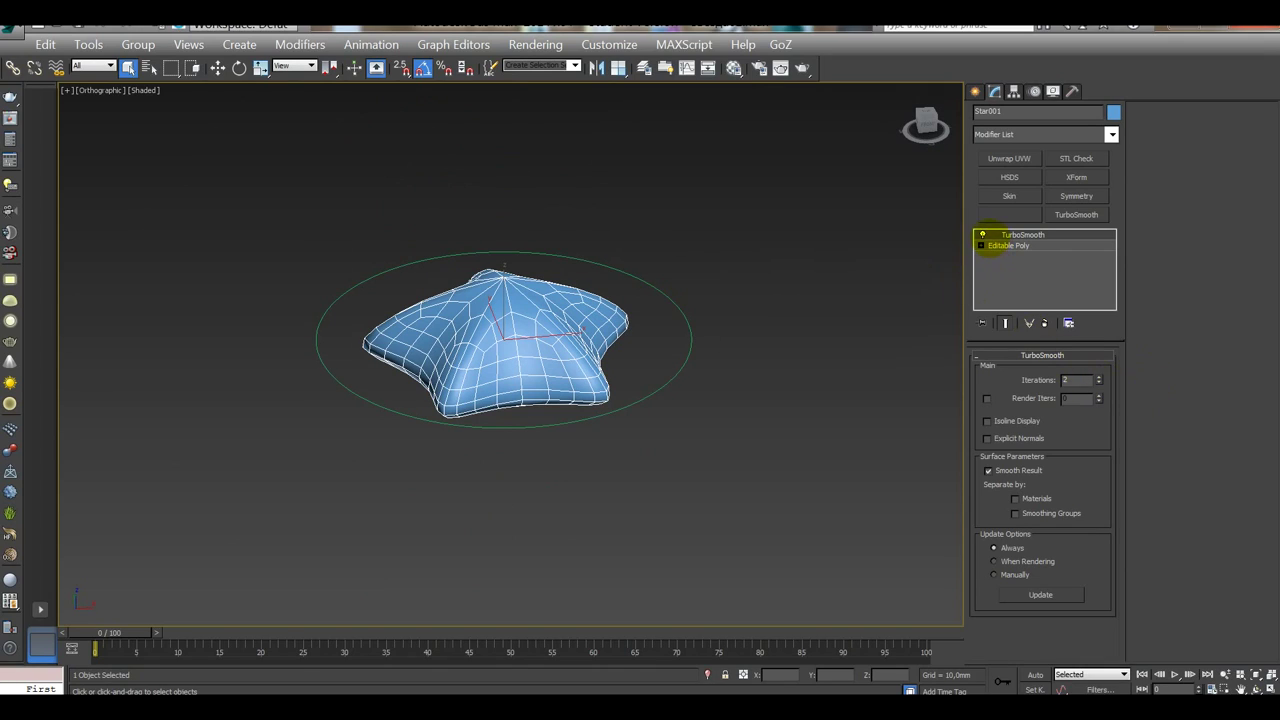
# Step: Select all edges of the star in the base Editable Poly and chamfer them by 0.01 mm
pyautogui.click(995, 246)
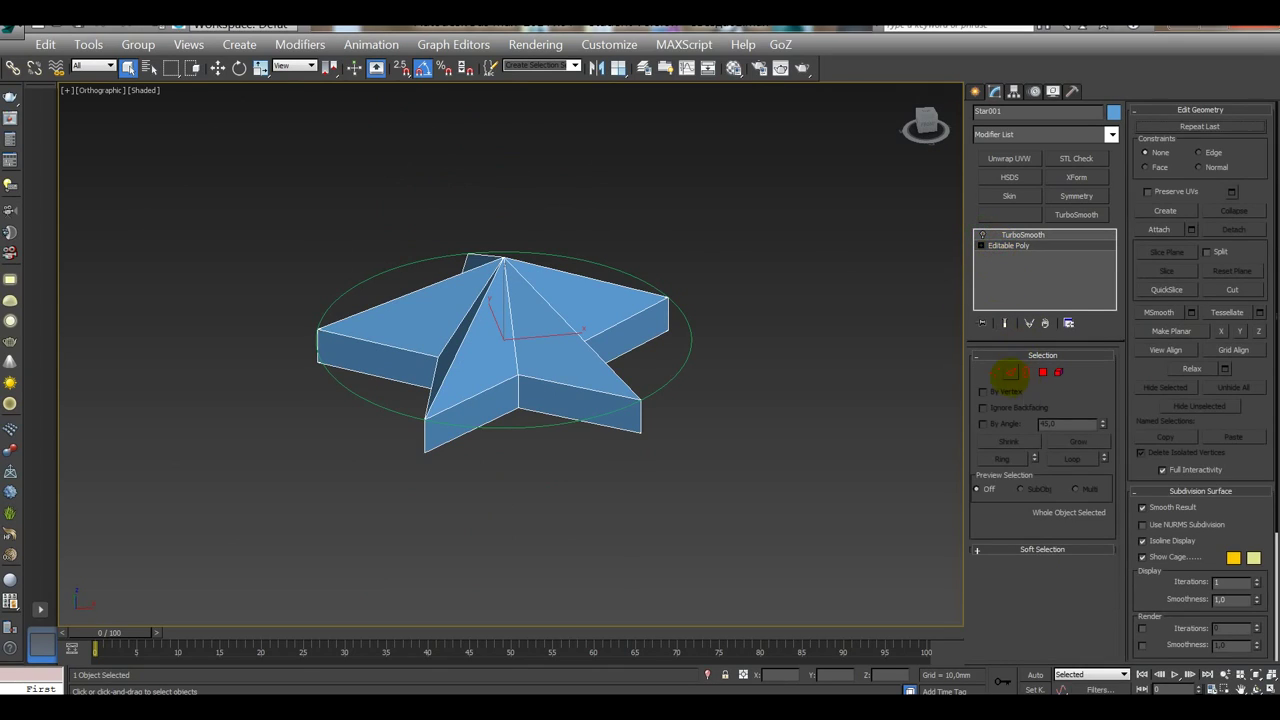
pyautogui.click(1010, 372)
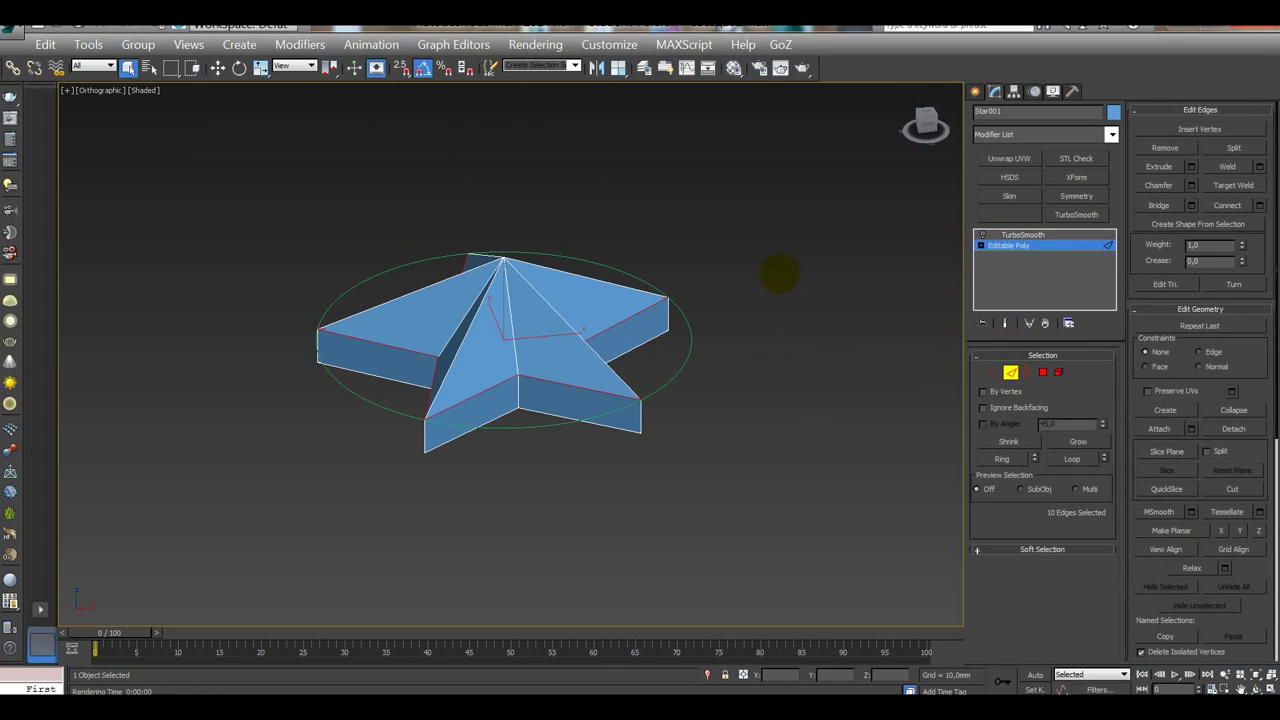
pyautogui.moveTo(791, 183); pyautogui.dragTo(270, 580)
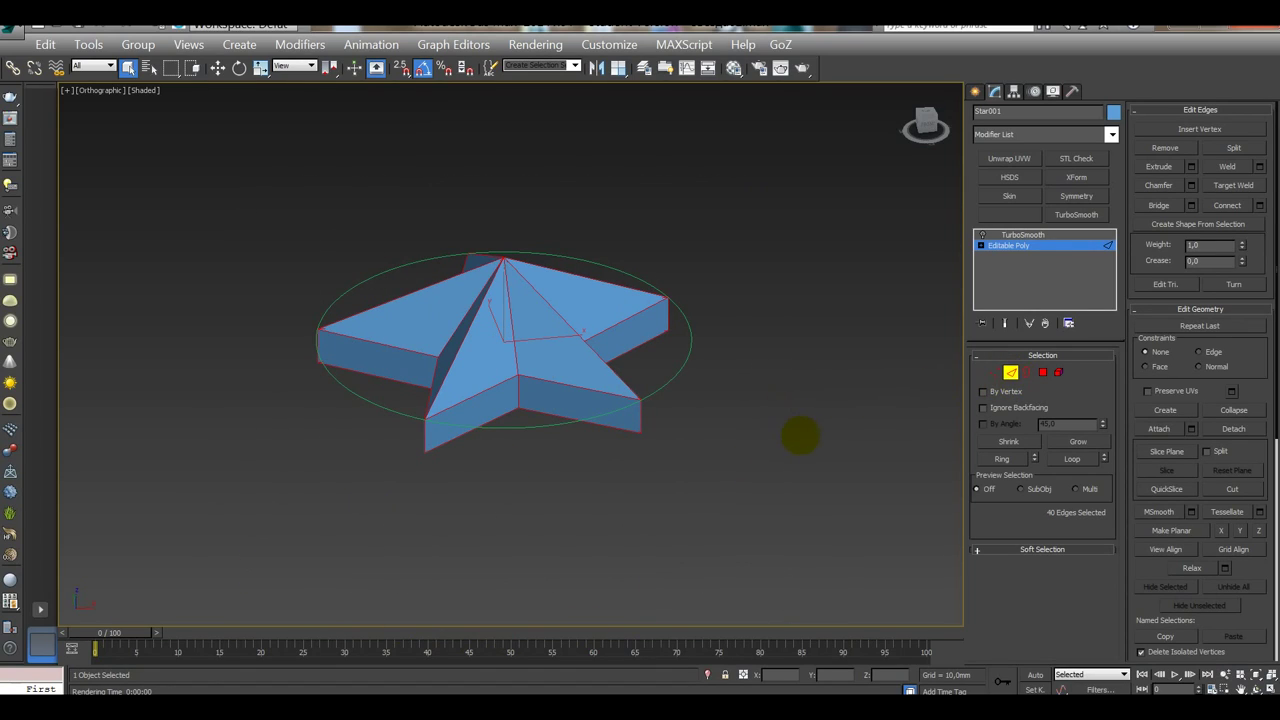
pyautogui.keyDown('alt'); pyautogui.moveTo(788, 432); pyautogui.dragTo(776, 482, button='middle'); pyautogui.keyUp('alt')
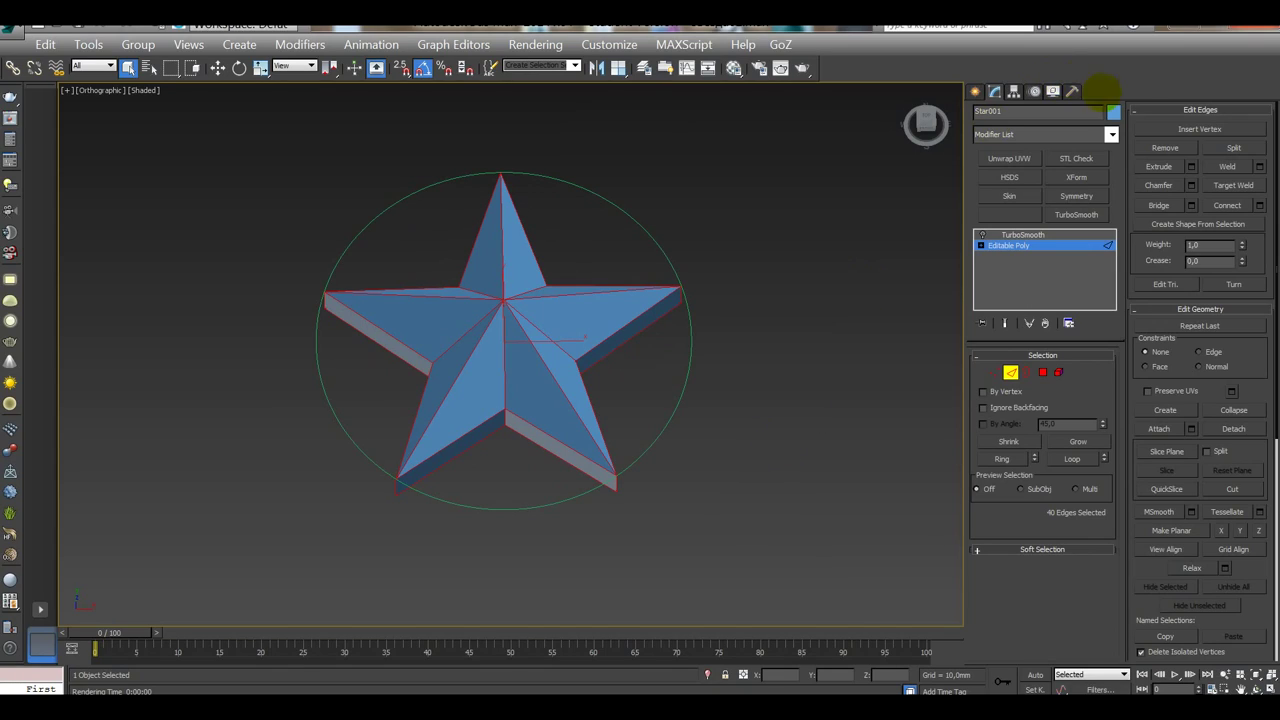
pyautogui.click(1259, 166)
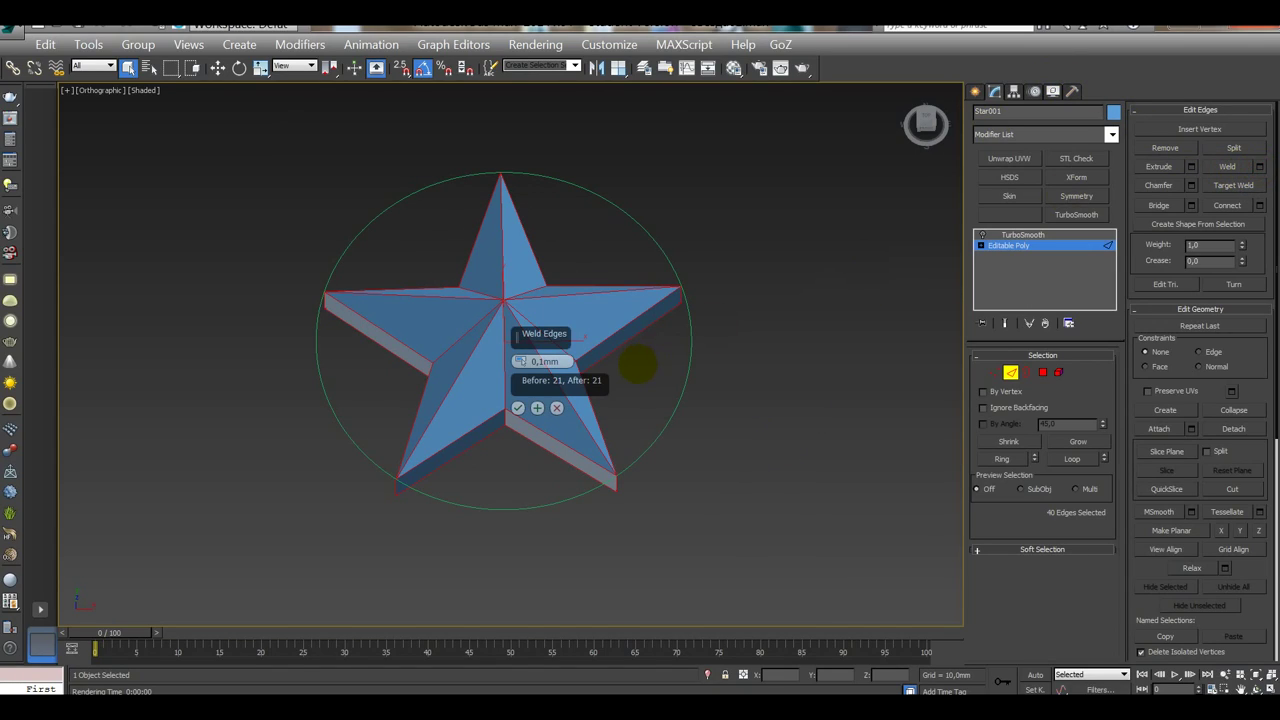
pyautogui.click(557, 407)
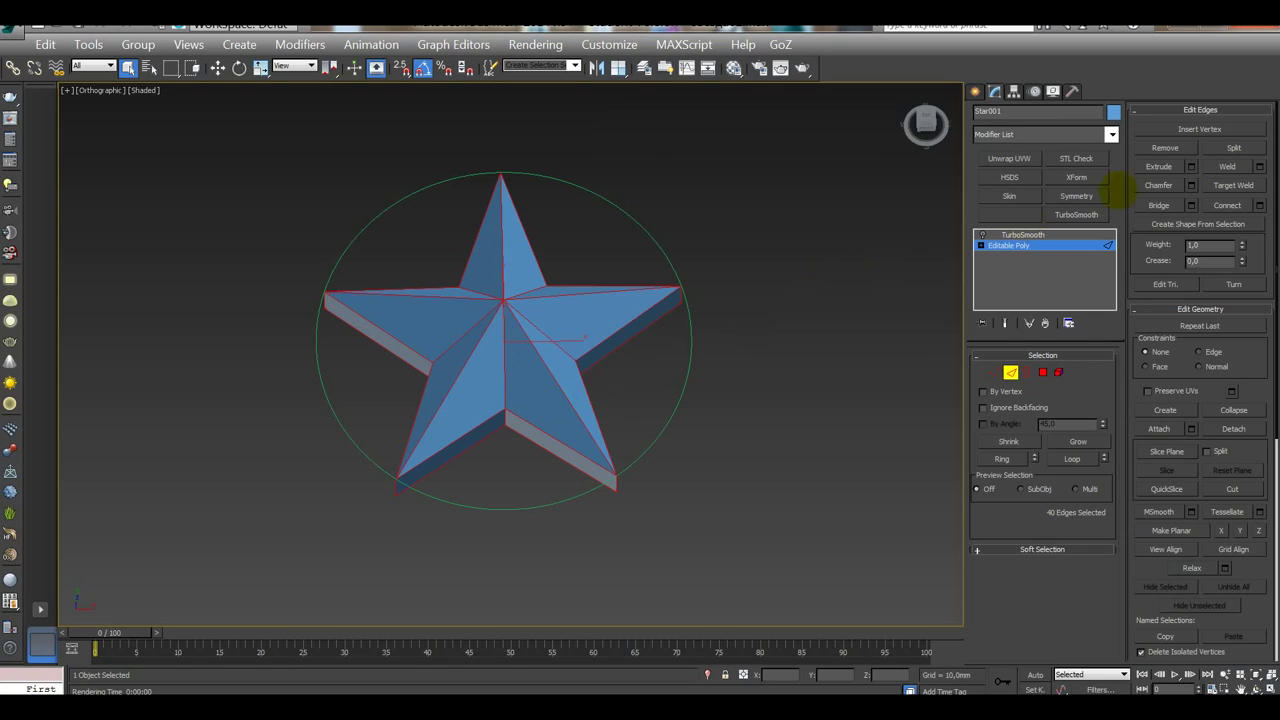
pyautogui.click(1191, 185)
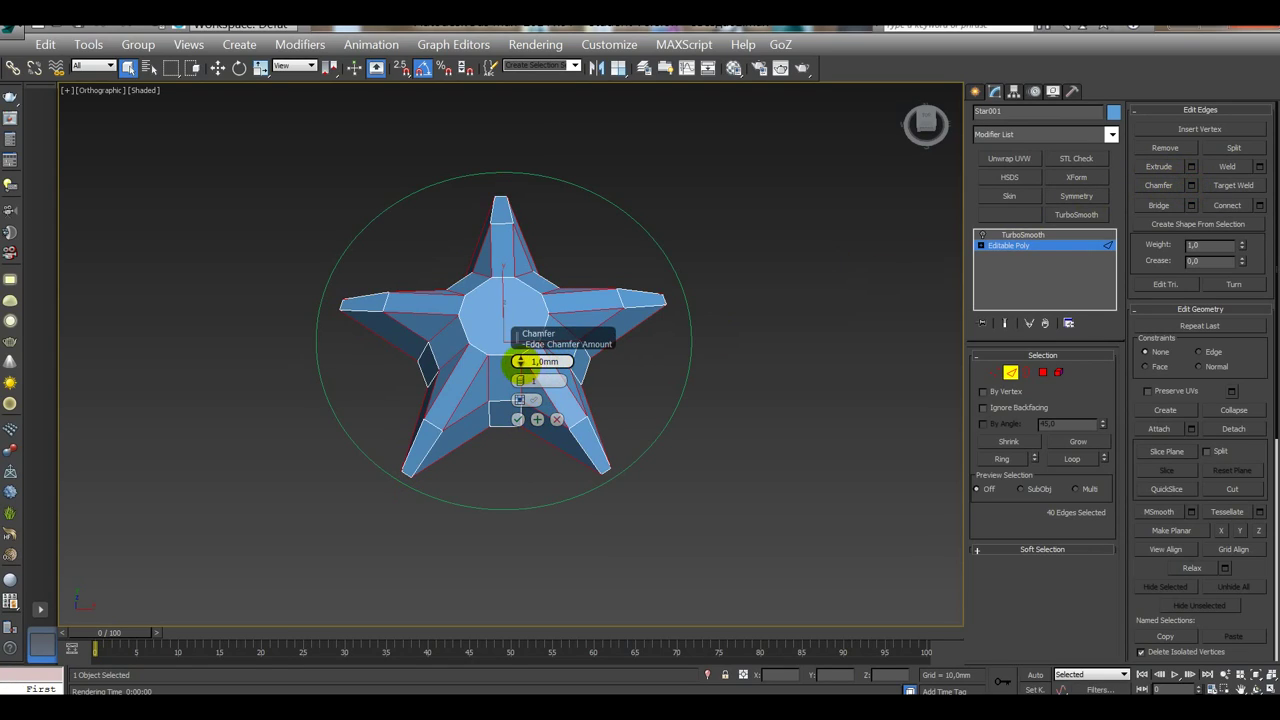
pyautogui.rightClick(520, 362)
pyautogui.click(520, 359)
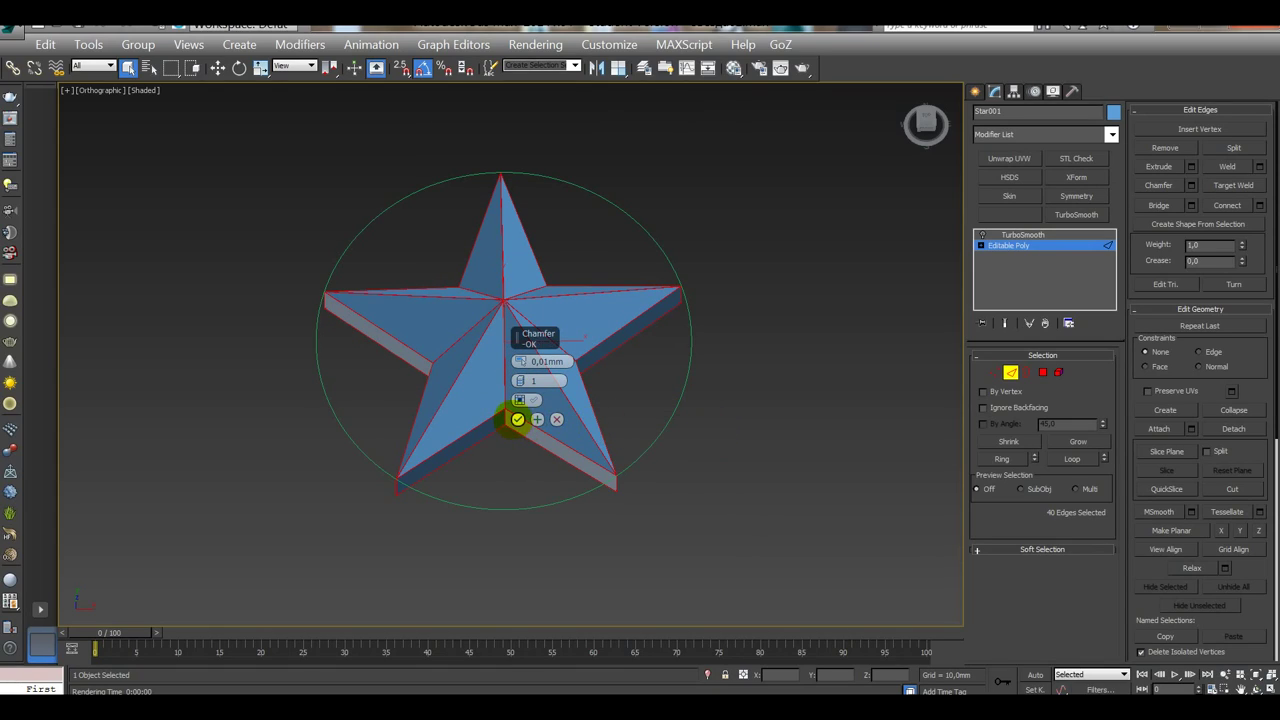
pyautogui.click(517, 419)
pyautogui.keyDown('alt'); pyautogui.moveTo(738, 431); pyautogui.dragTo(769, 374, button='middle'); pyautogui.keyUp('alt')
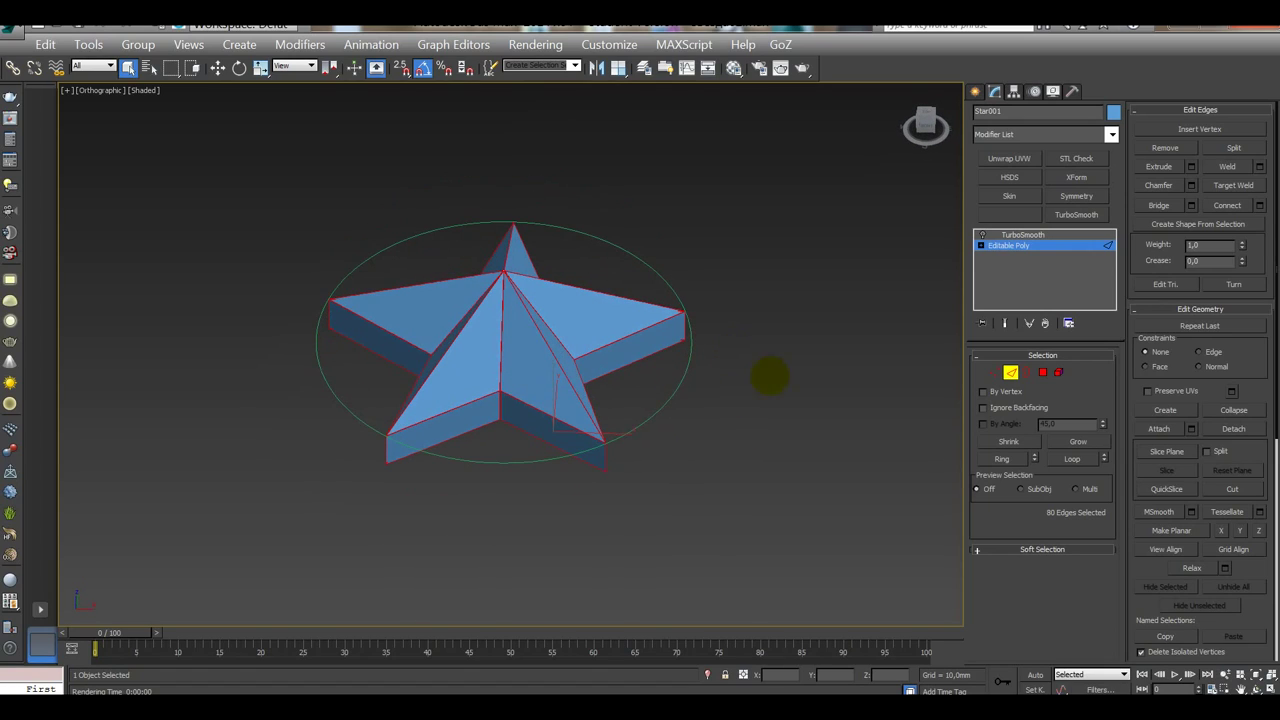
# Step: Turn the TurboSmooth modifier back on, test-render the chamfered star, and inspect its smoothed mesh up close and from below
pyautogui.click(1021, 234)
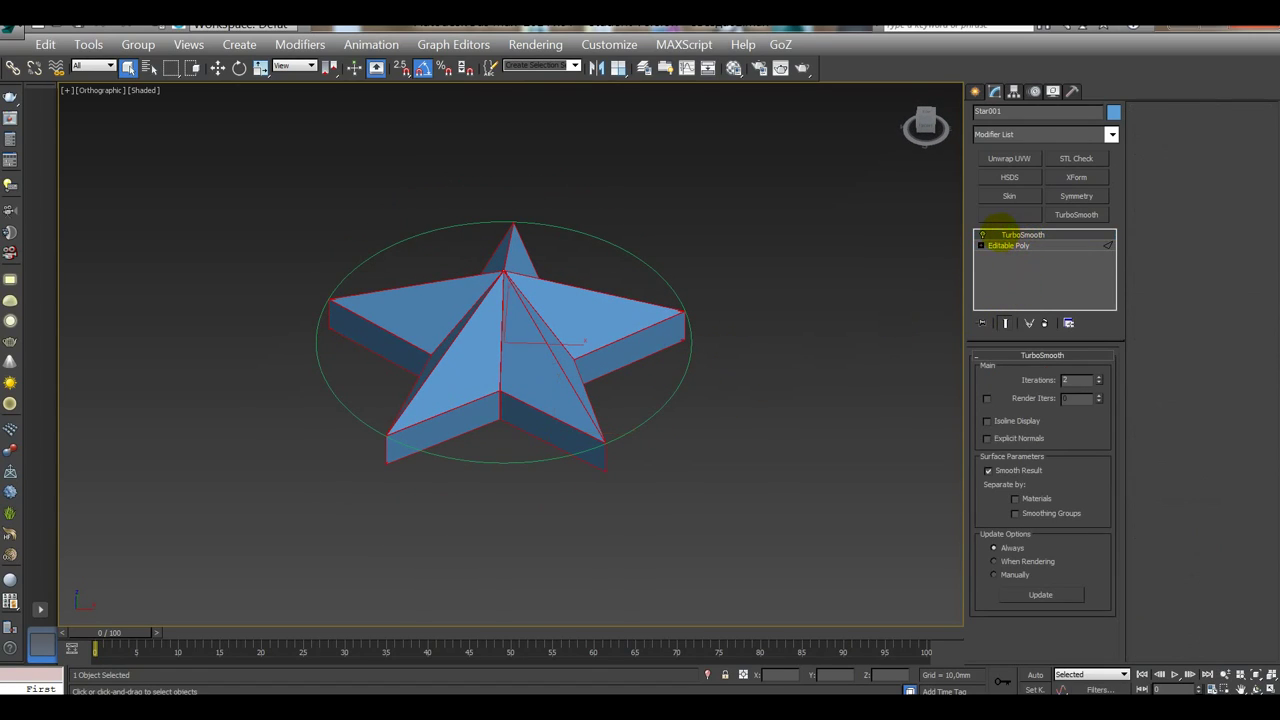
pyautogui.click(980, 234)
pyautogui.keyDown('alt'); pyautogui.moveTo(849, 323); pyautogui.dragTo(828, 355, button='middle'); pyautogui.keyUp('alt')
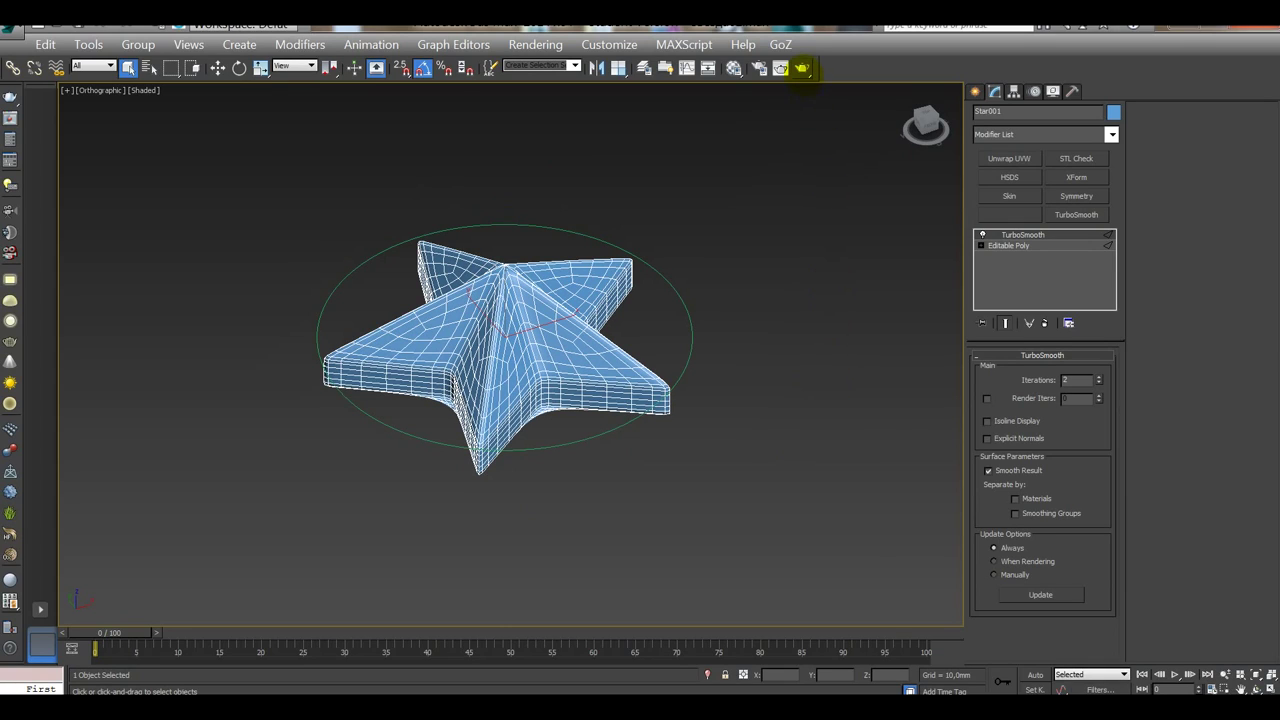
pyautogui.click(802, 68)
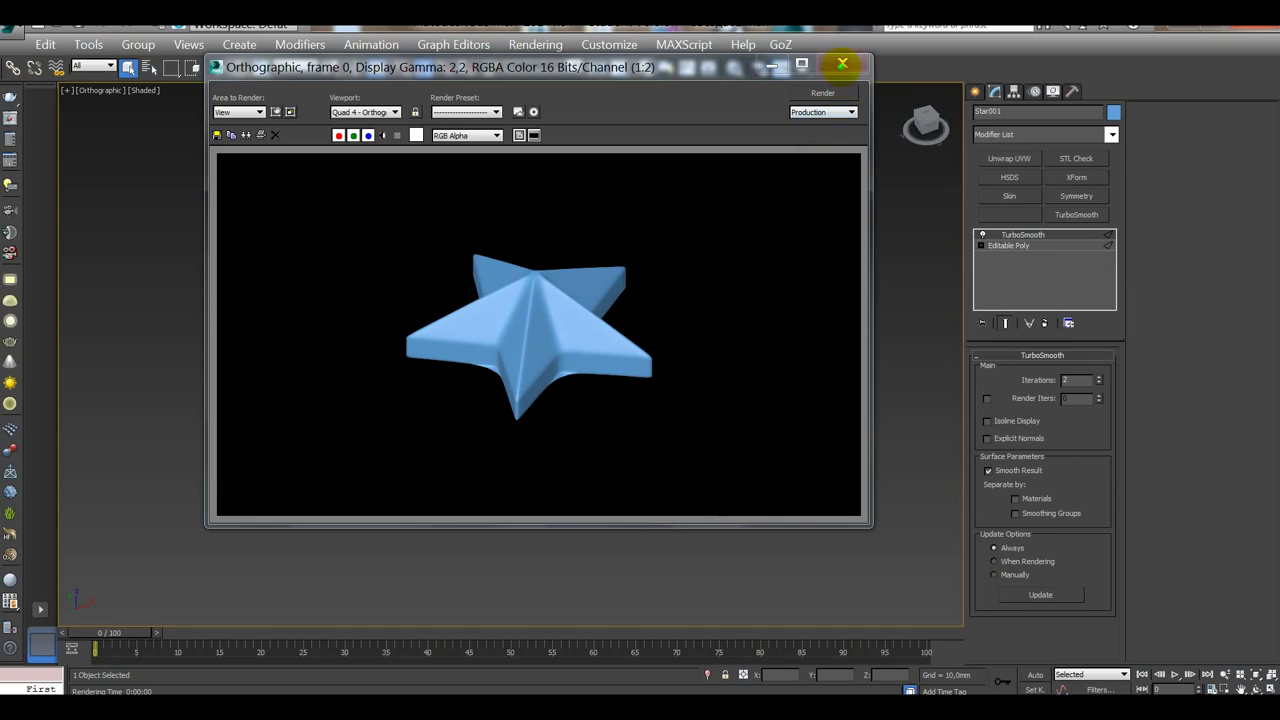
pyautogui.click(842, 63)
pyautogui.keyDown('alt'); pyautogui.moveTo(654, 334); pyautogui.dragTo(645, 395, button='middle'); pyautogui.keyUp('alt')
pyautogui.scroll(5, 643, 395)
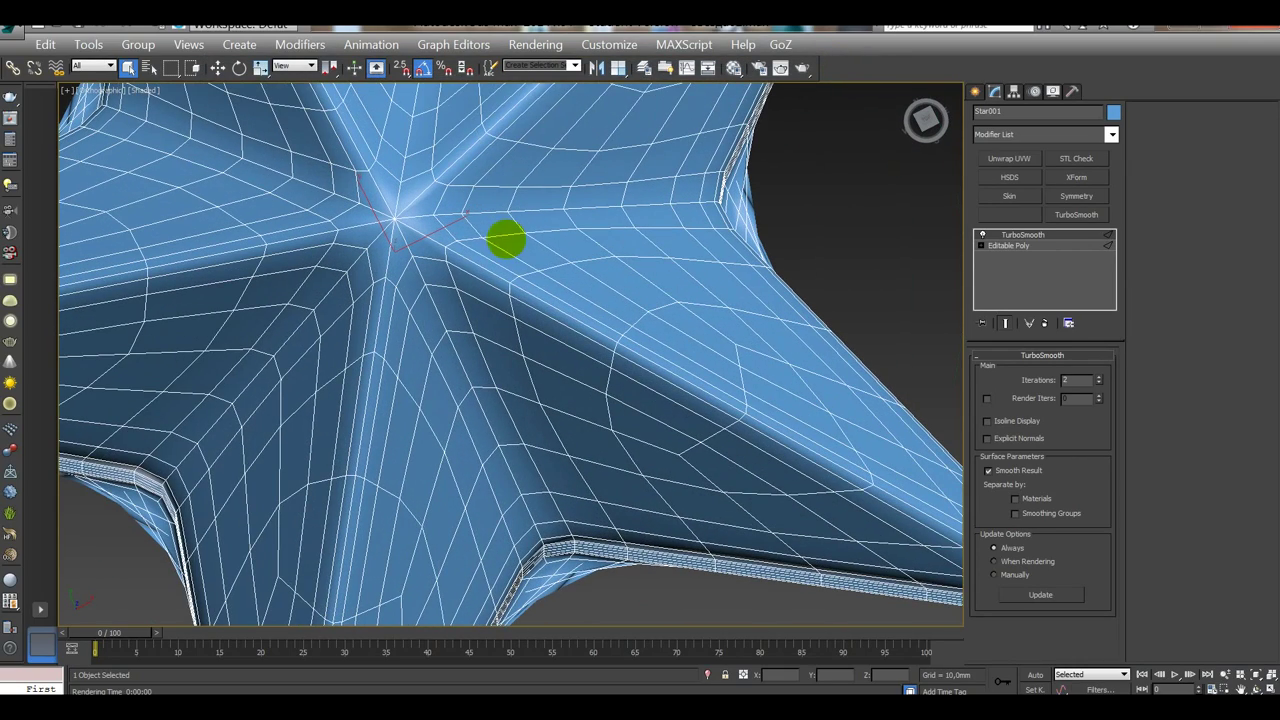
pyautogui.scroll(-5, 643, 395)
pyautogui.keyDown('alt'); pyautogui.moveTo(643, 395); pyautogui.dragTo(570, 410, button='middle'); pyautogui.keyUp('alt')
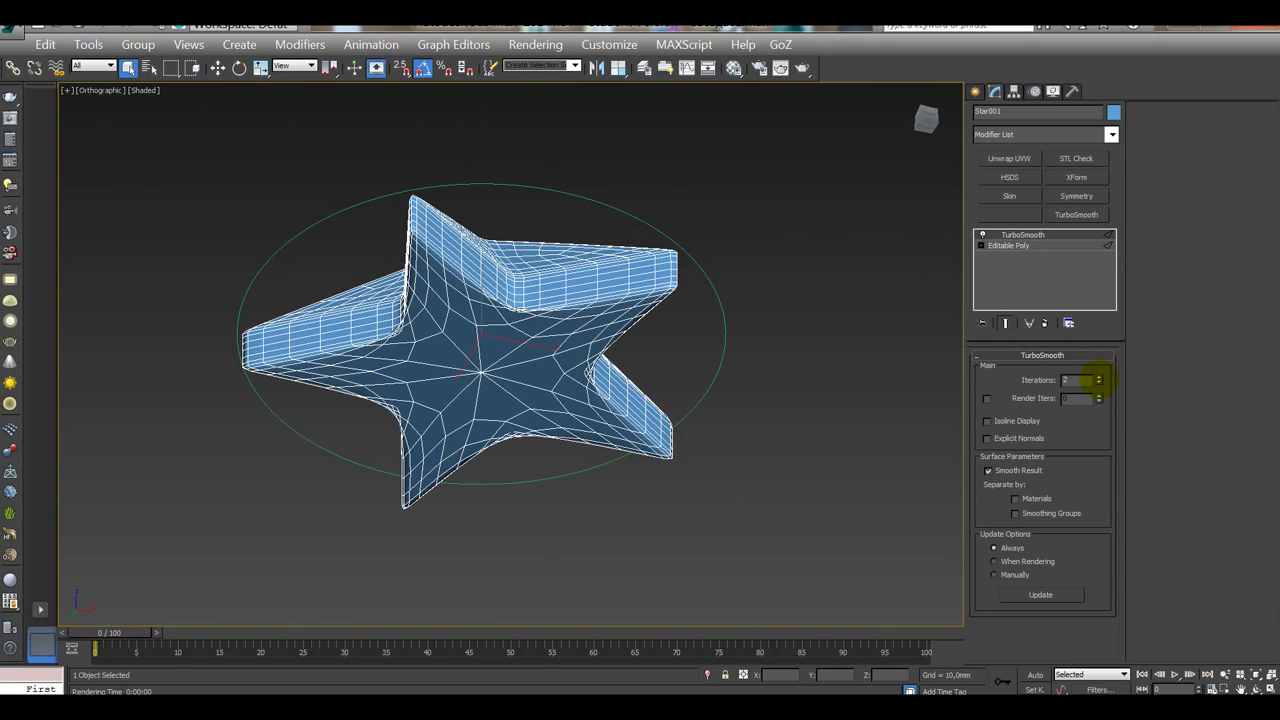
# Step: Set the TurboSmooth iterations to 1 and render the star again from above
pyautogui.click(1098, 383)
pyautogui.keyDown('alt'); pyautogui.moveTo(680, 306); pyautogui.dragTo(668, 420, button='middle'); pyautogui.keyUp('alt')
pyautogui.click(799, 67)
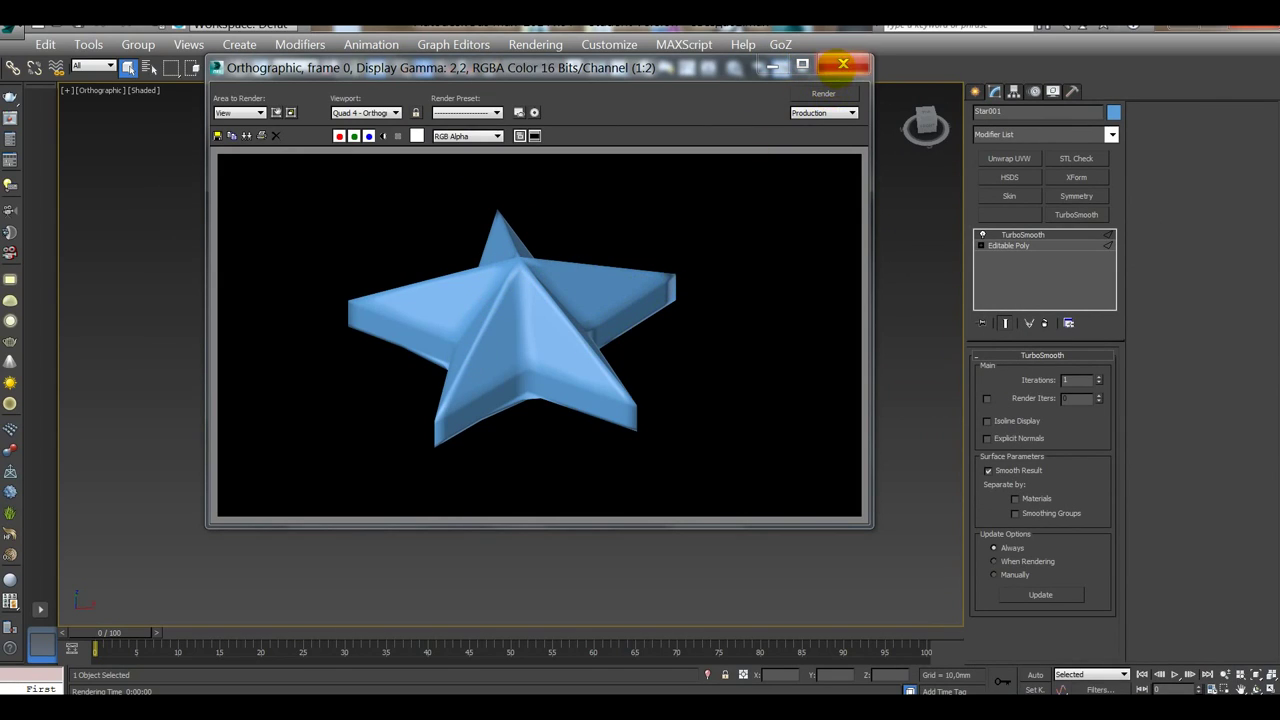
pyautogui.click(843, 64)
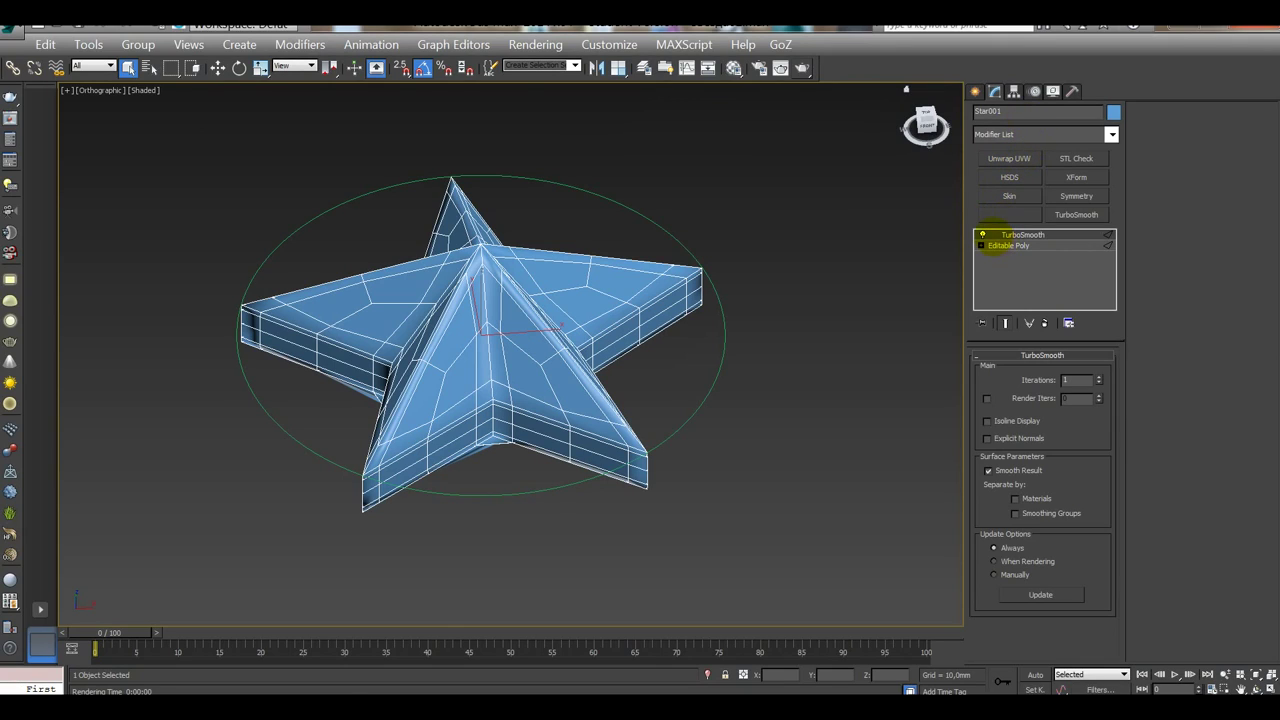
# Step: Turn TurboSmooth off, undo the edge chamfer, and examine the base mesh at the star's peak and underside
pyautogui.click(982, 234)
pyautogui.click(1005, 245)
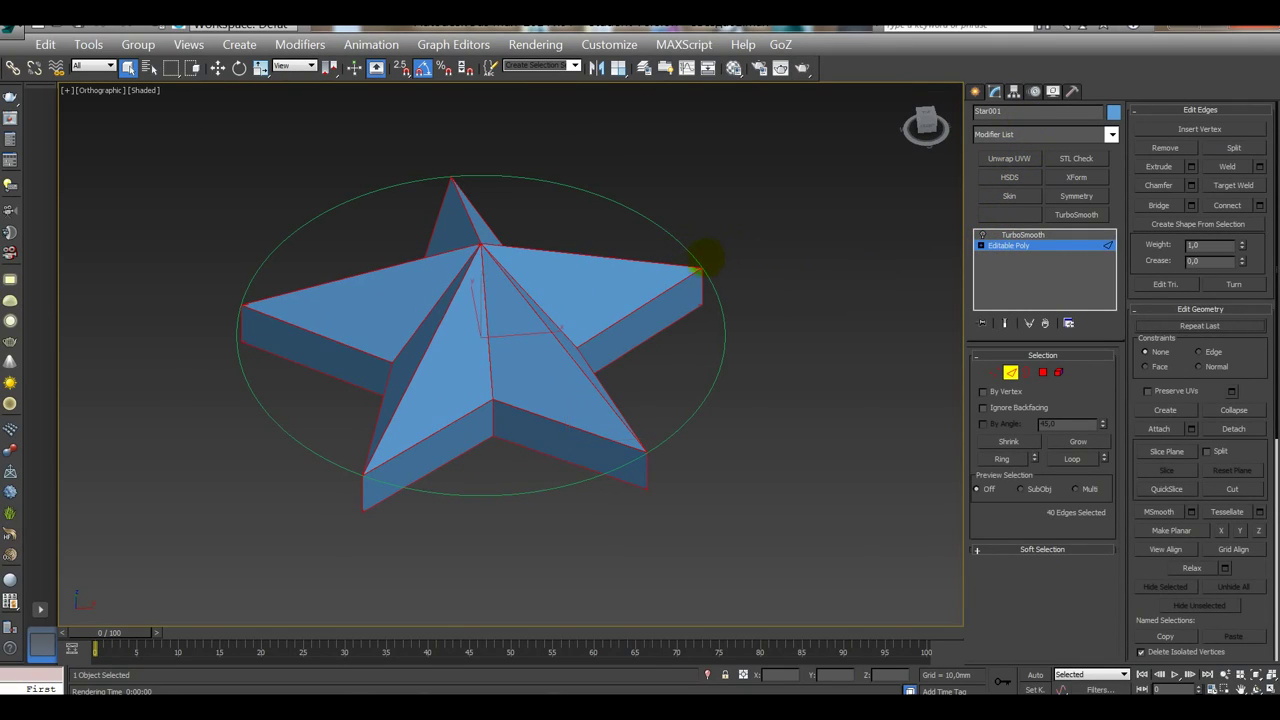
pyautogui.keyDown('alt'); pyautogui.moveTo(508, 225); pyautogui.dragTo(500, 240, button='middle'); pyautogui.keyUp('alt')
pyautogui.scroll(10, 500, 240)
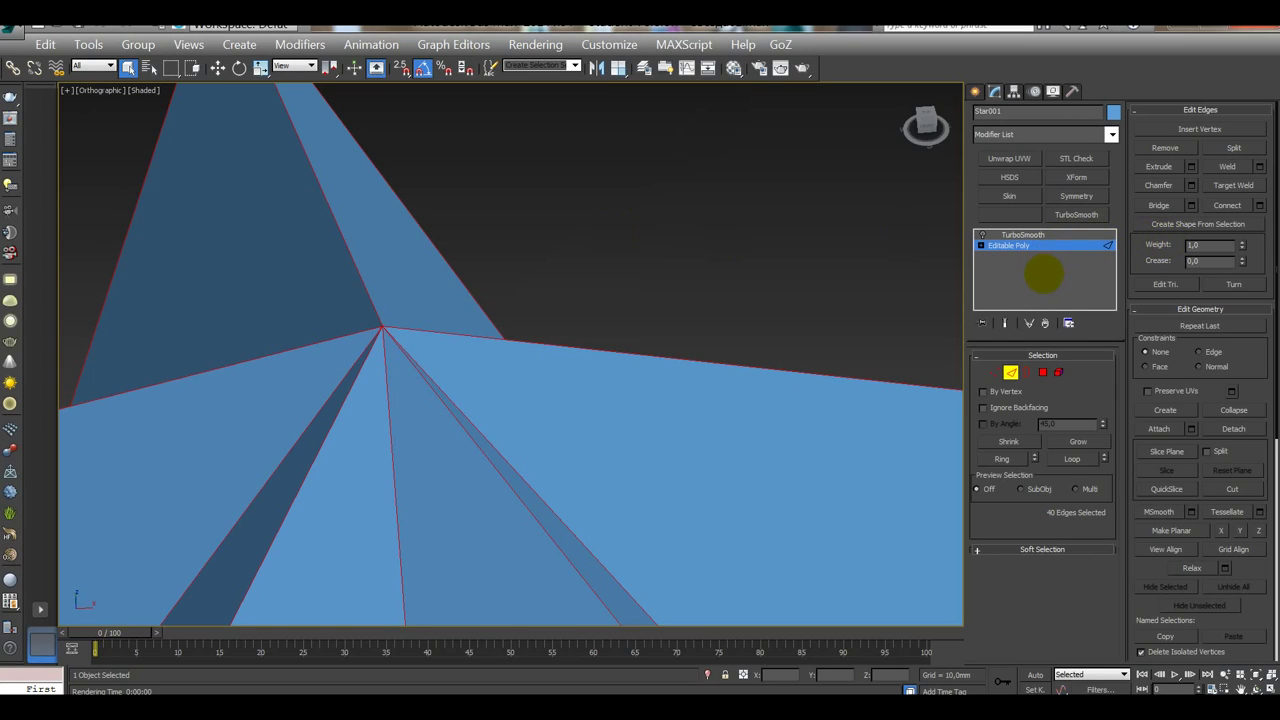
pyautogui.scroll(-5, 803, 173)
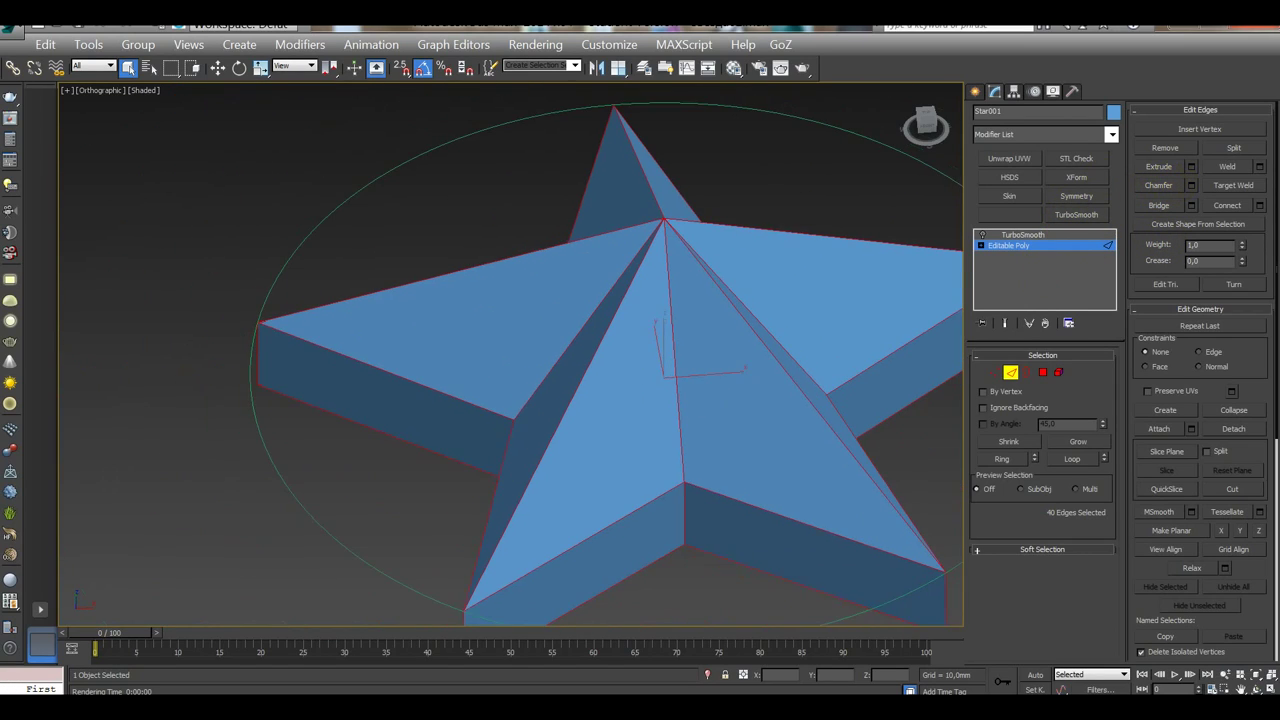
pyautogui.moveTo(794, 289)
pyautogui.keyDown('alt'); pyautogui.mouseDown(button='middle')
pyautogui.moveTo(766, 214)
pyautogui.moveTo(760, 143)
pyautogui.moveTo(763, 208)
pyautogui.mouseUp(button='middle'); pyautogui.keyUp('alt')
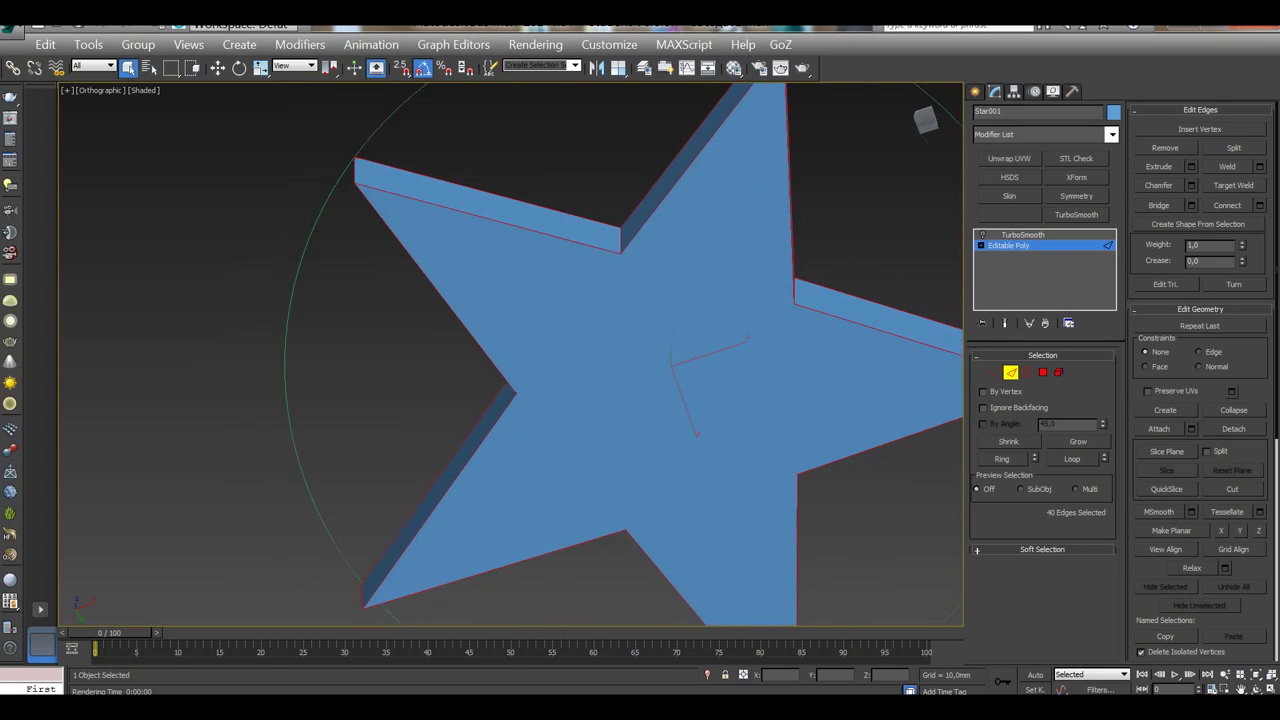
pyautogui.scroll(-3, 760, 210)
# Step: At vertex level with 2.5D snapping on, cut an edge across the star's flat underside from the lower-left inner corner to the top inner corner
pyautogui.click(994, 372)
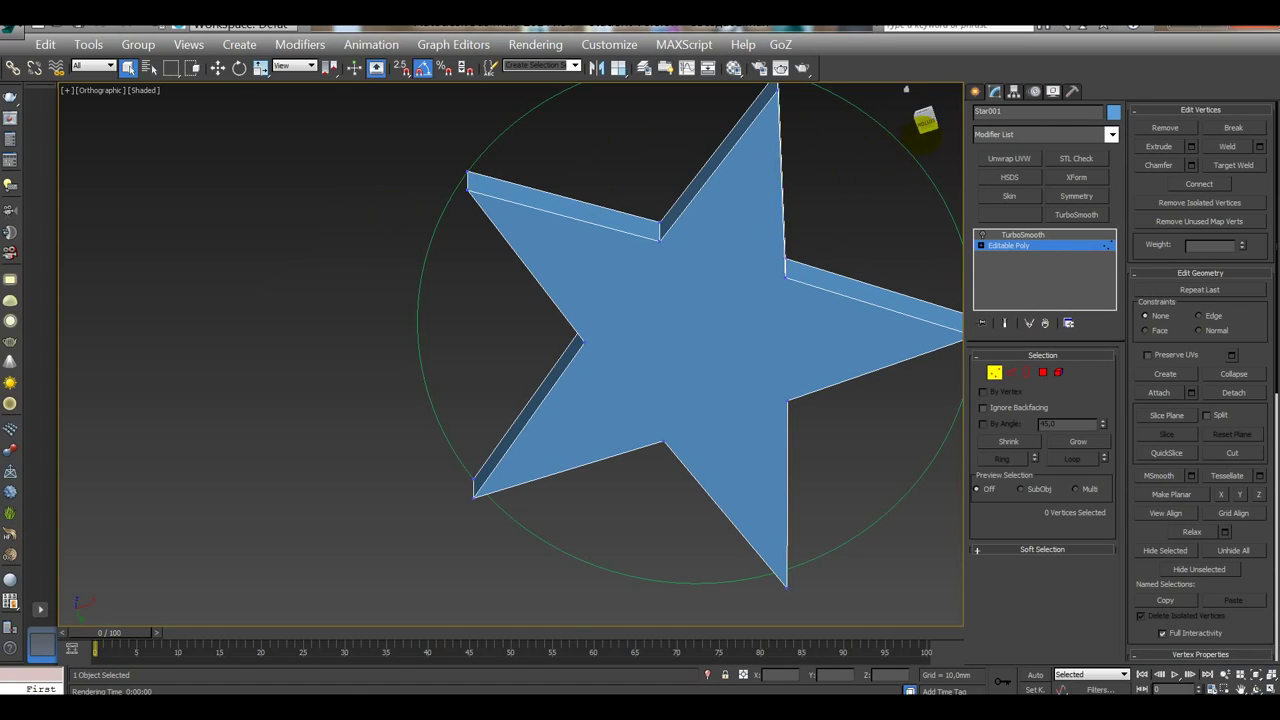
pyautogui.click(926, 120)
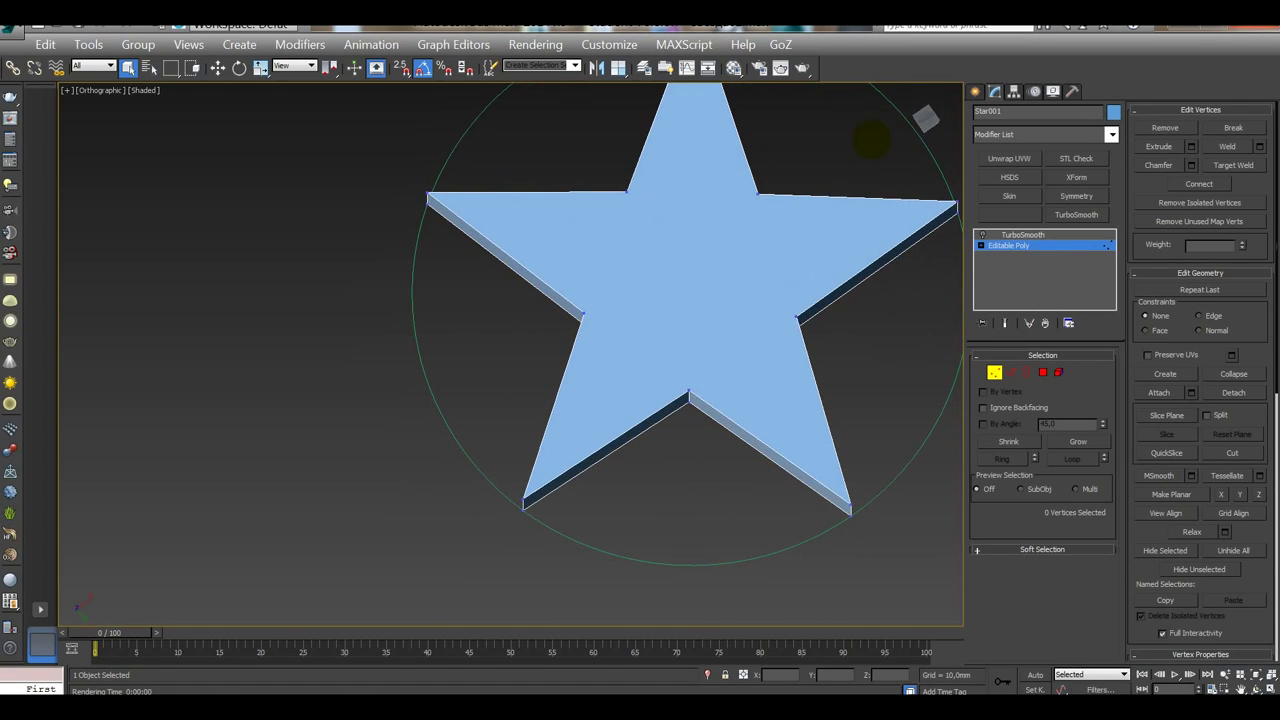
pyautogui.click(926, 118)
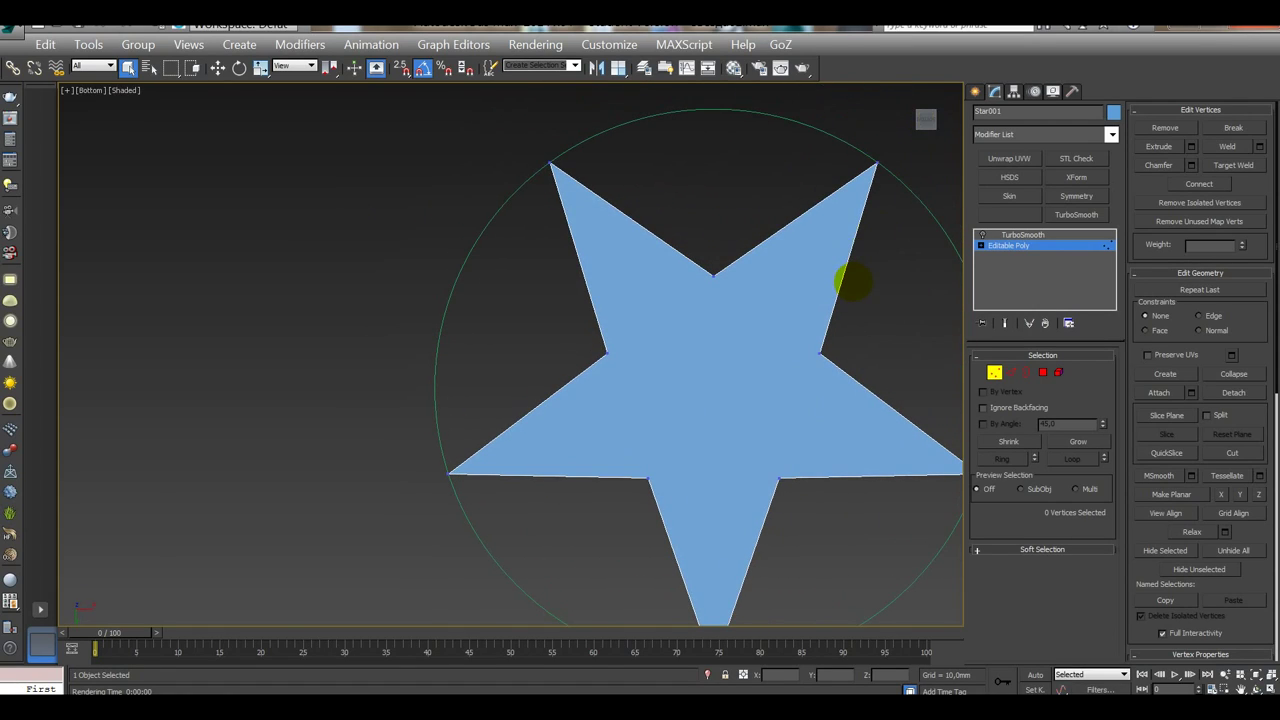
pyautogui.moveTo(853, 283); pyautogui.dragTo(667, 255, button='middle')
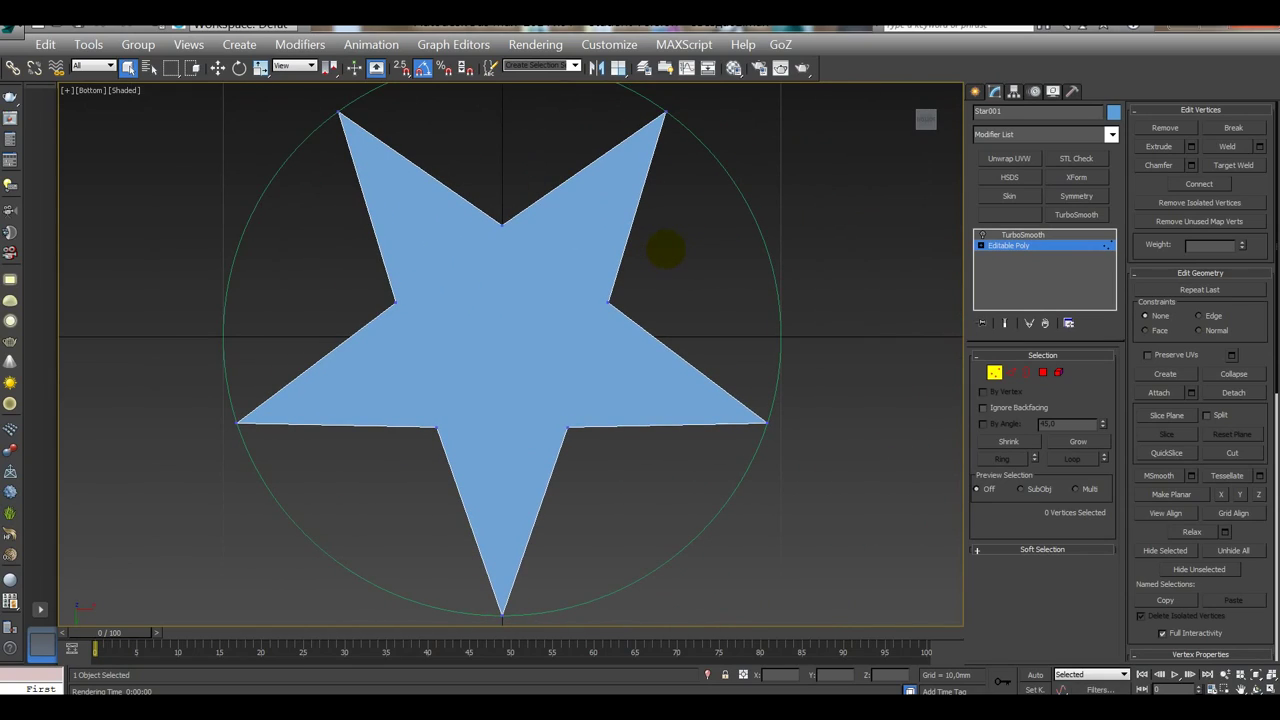
pyautogui.press('F3')
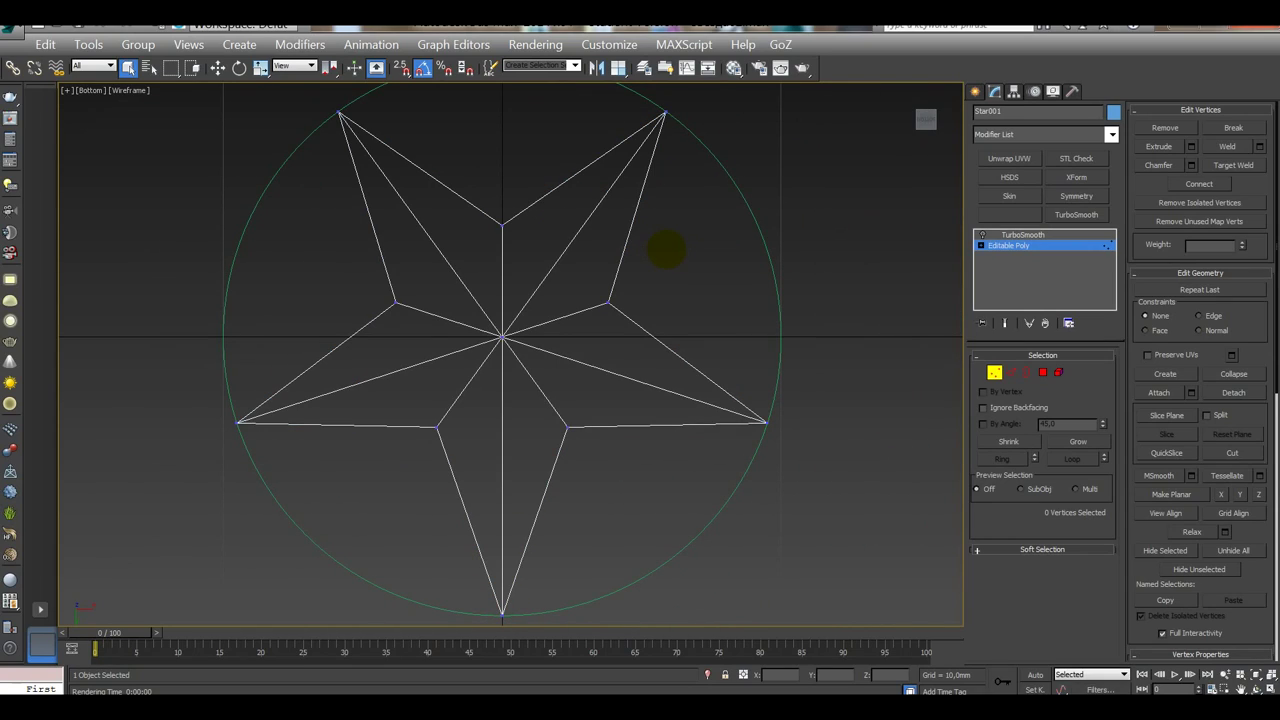
pyautogui.click(401, 67)
pyautogui.press('F3')
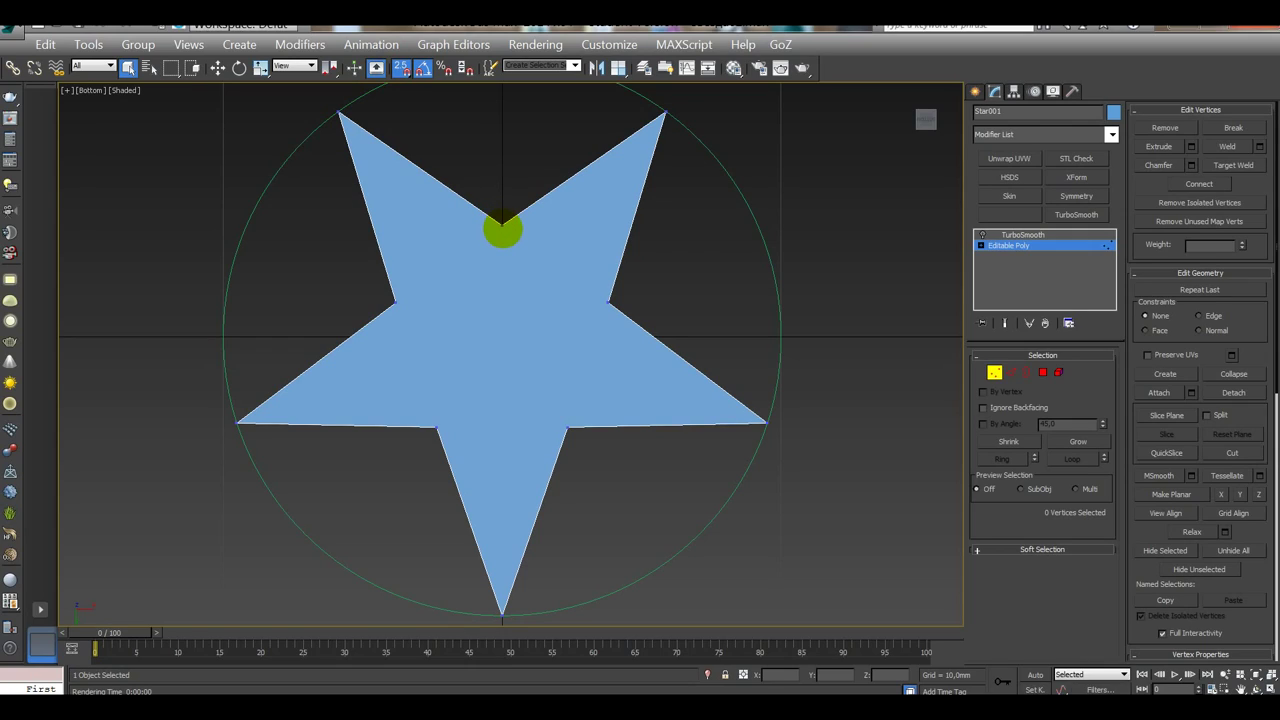
pyautogui.click(1232, 453)
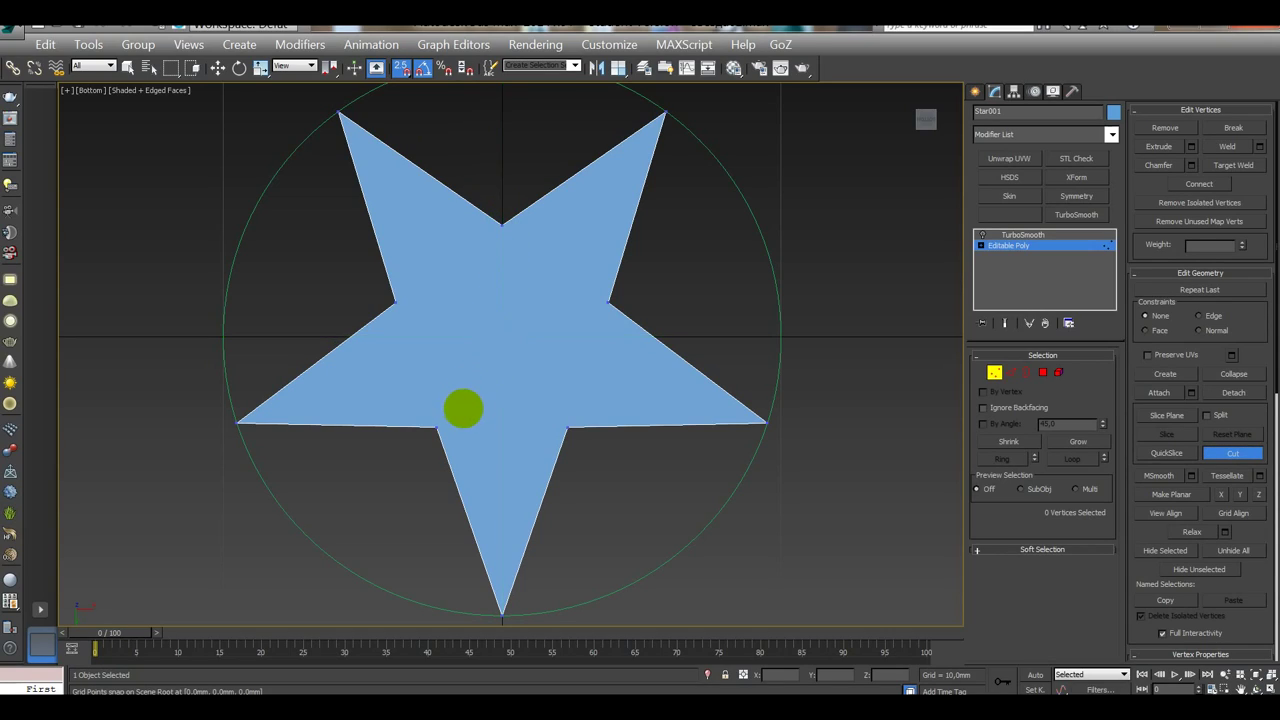
pyautogui.click(436, 428)
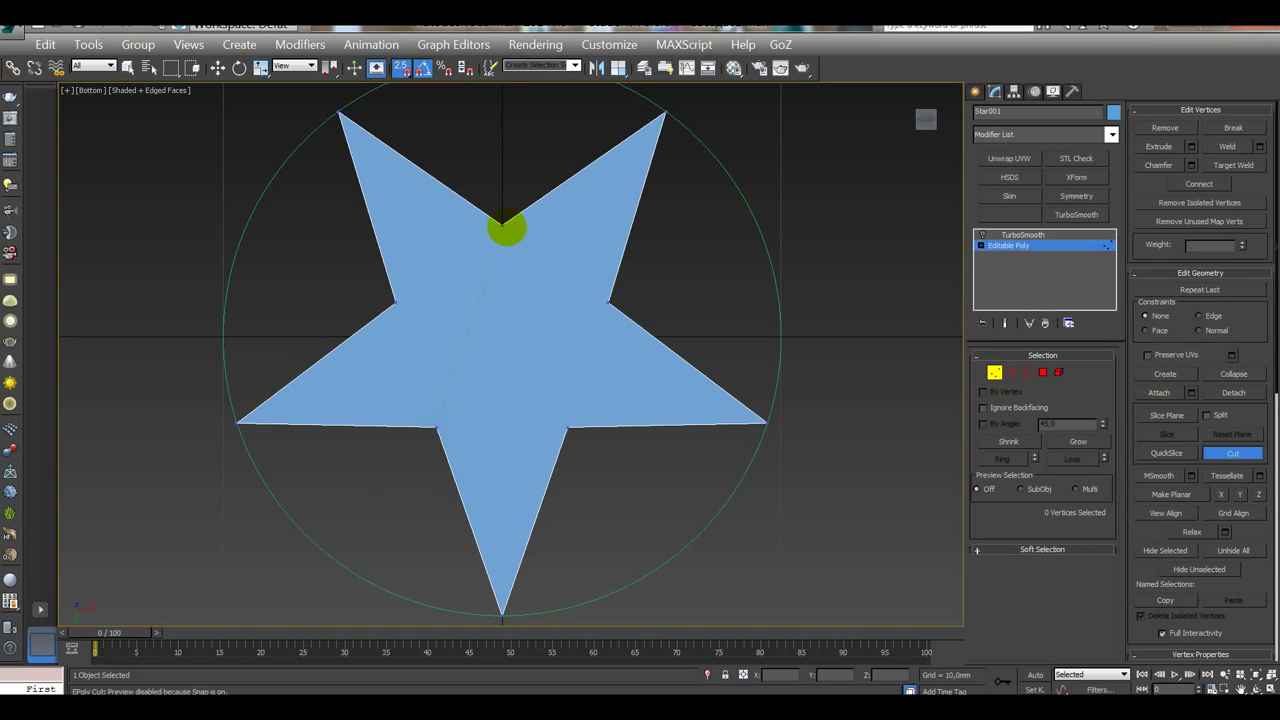
pyautogui.click(501, 223)
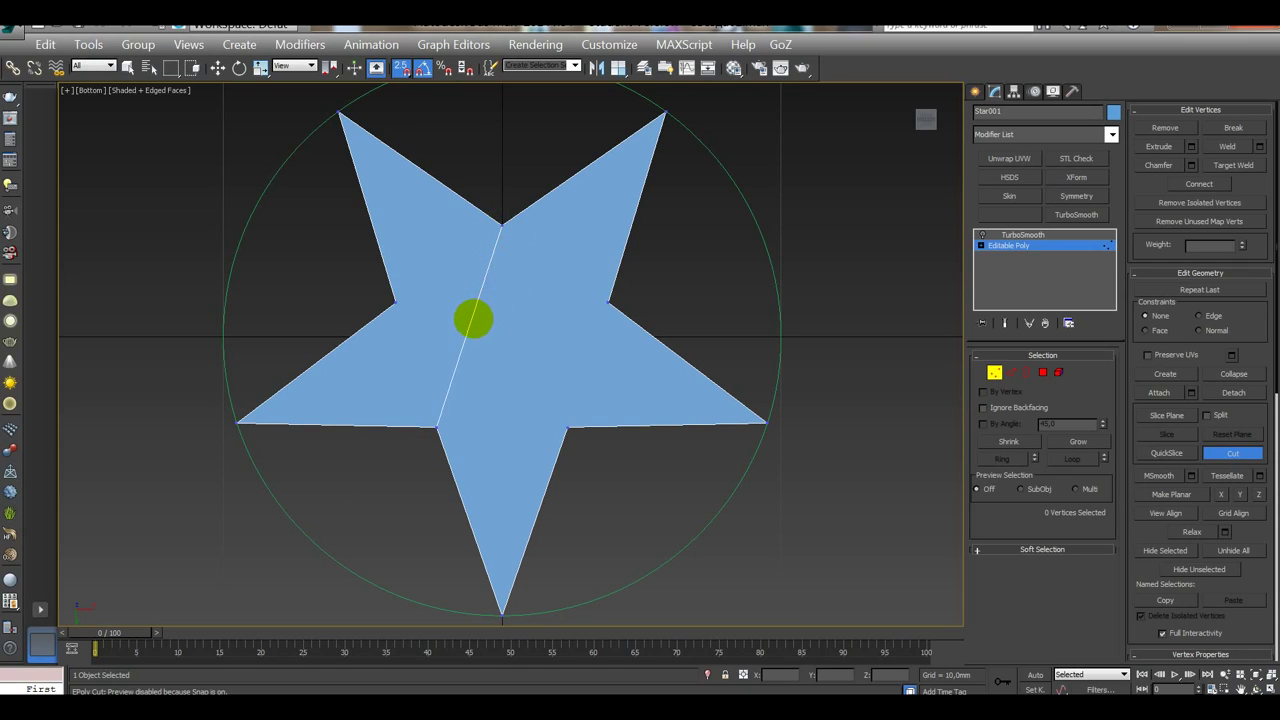
pyautogui.rightClick(503, 317)
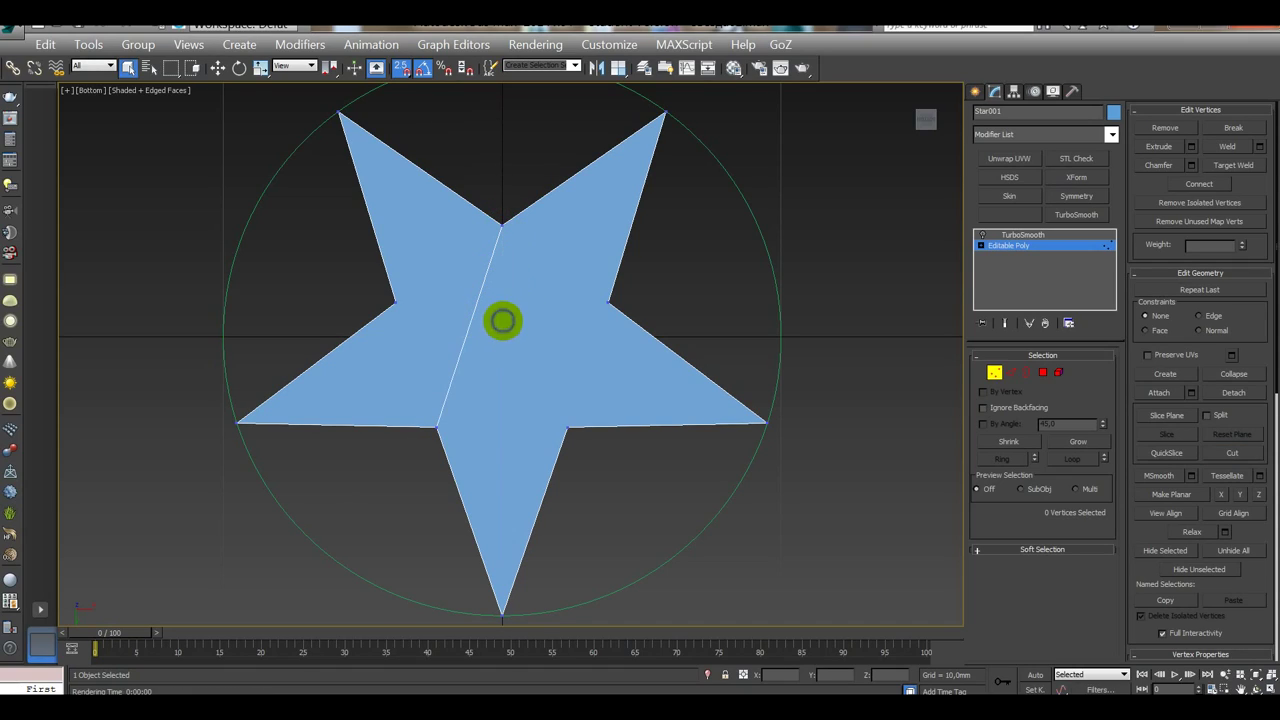
# Step: Select only the new cut edge on the underside, turn snapping off, and insert a vertex near the edge's middle
pyautogui.click(1011, 372)
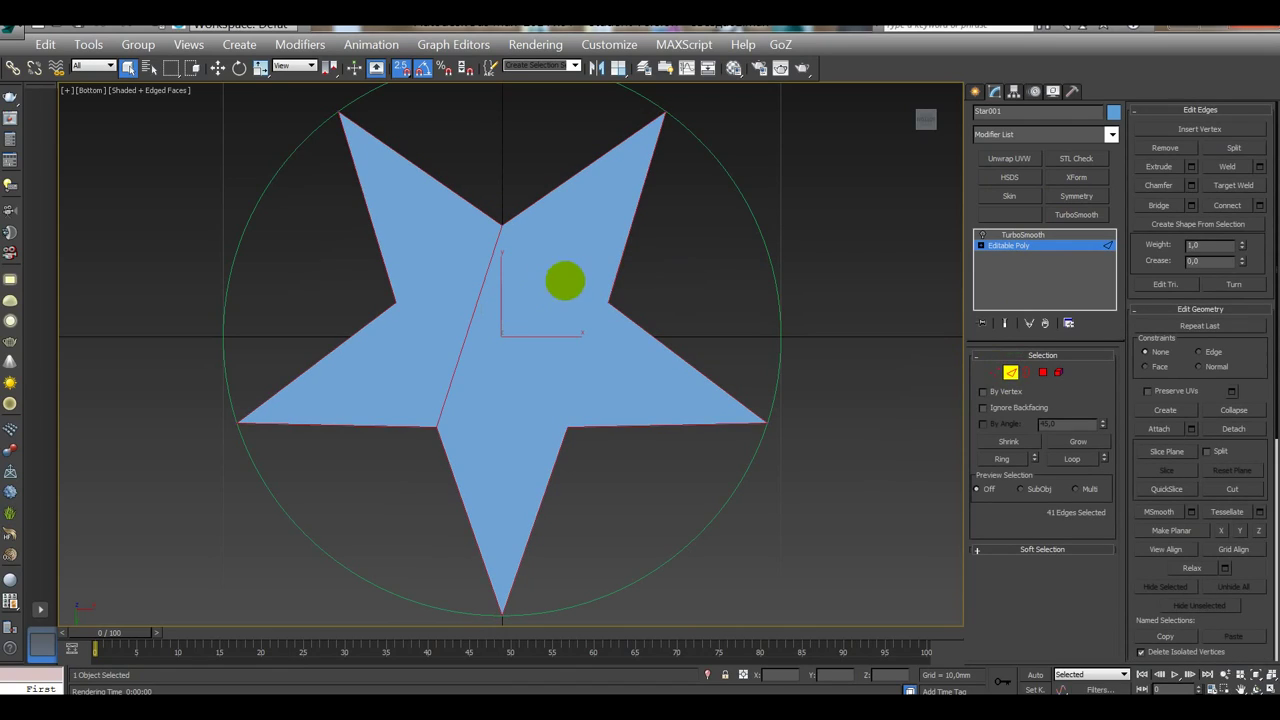
pyautogui.click(711, 249)
pyautogui.click(471, 319)
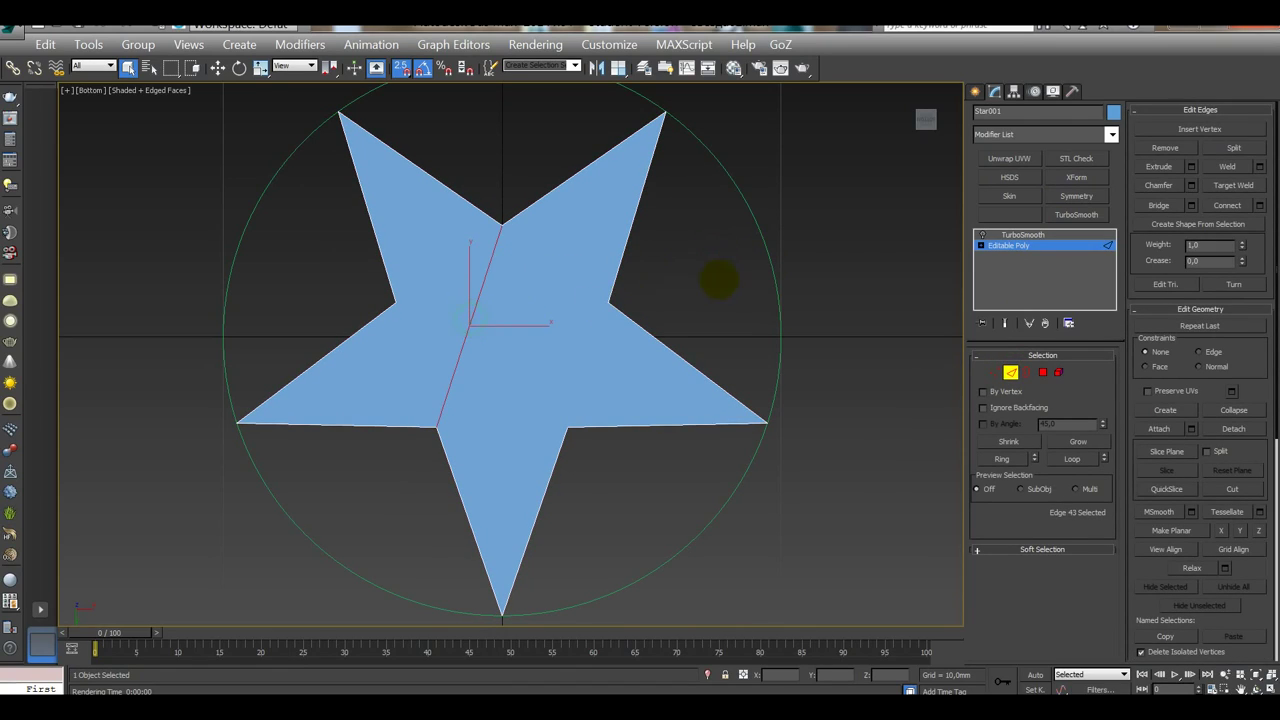
pyautogui.click(1150, 128)
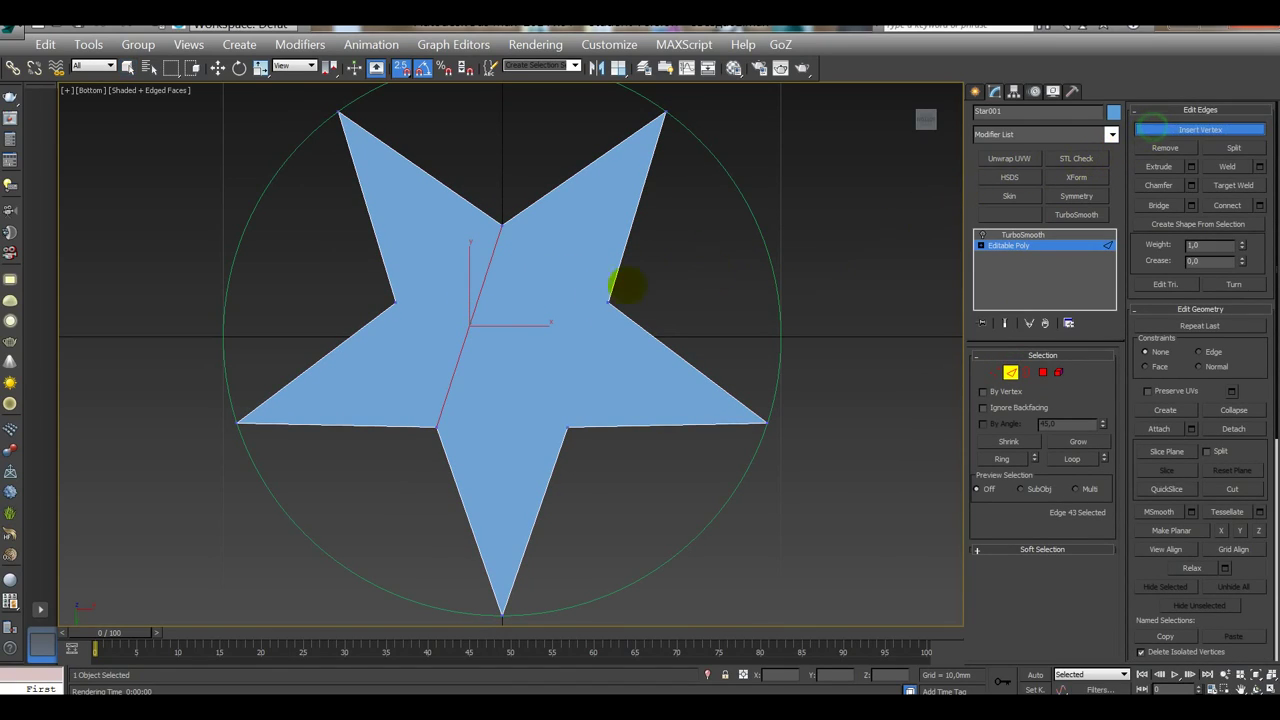
pyautogui.press('s')
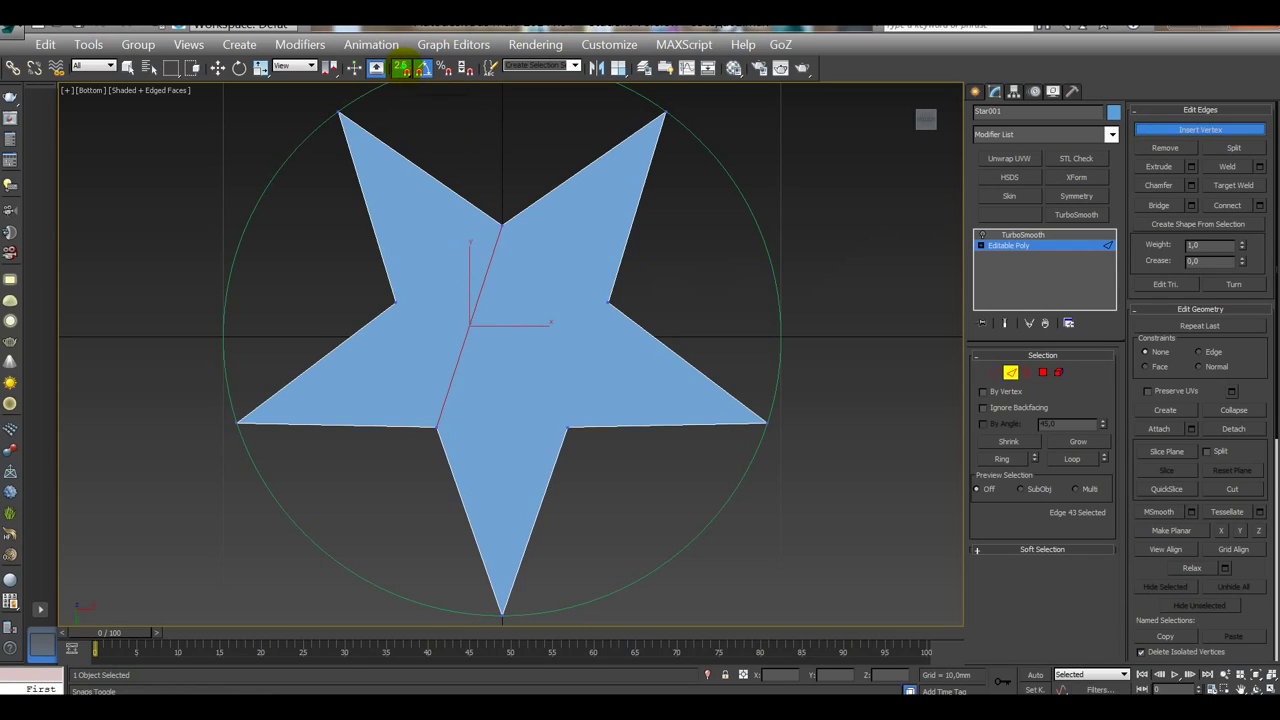
pyautogui.click(468, 318)
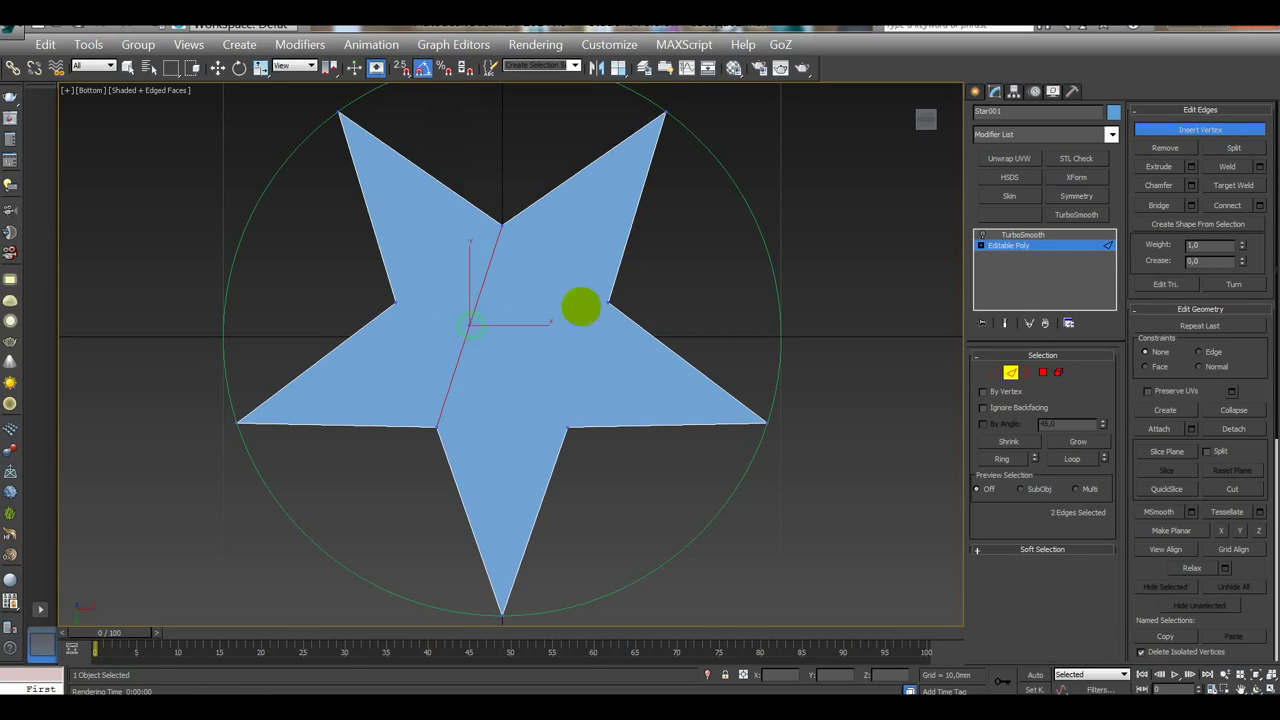
# Step: At vertex level, move the inserted vertex to the centre of the star's underside at X 0 mm, Y 0 mm
pyautogui.rightClick(696, 282)
pyautogui.press('w')
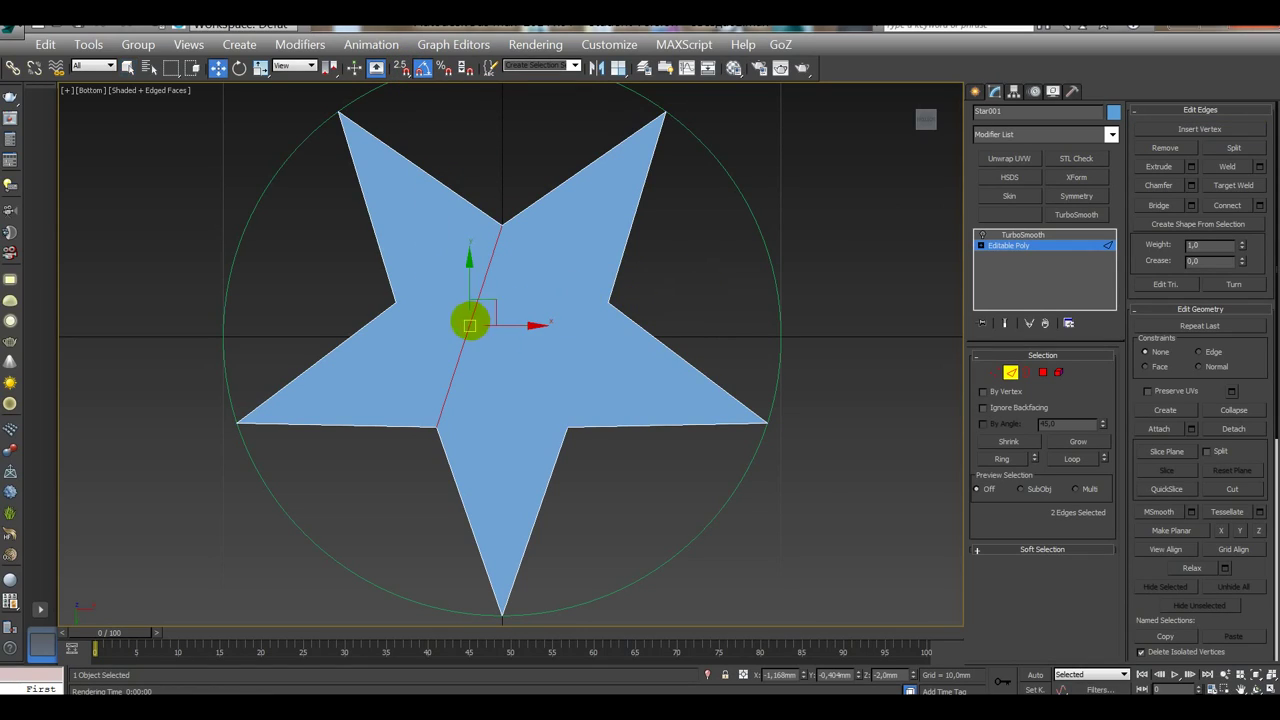
pyautogui.click(503, 304)
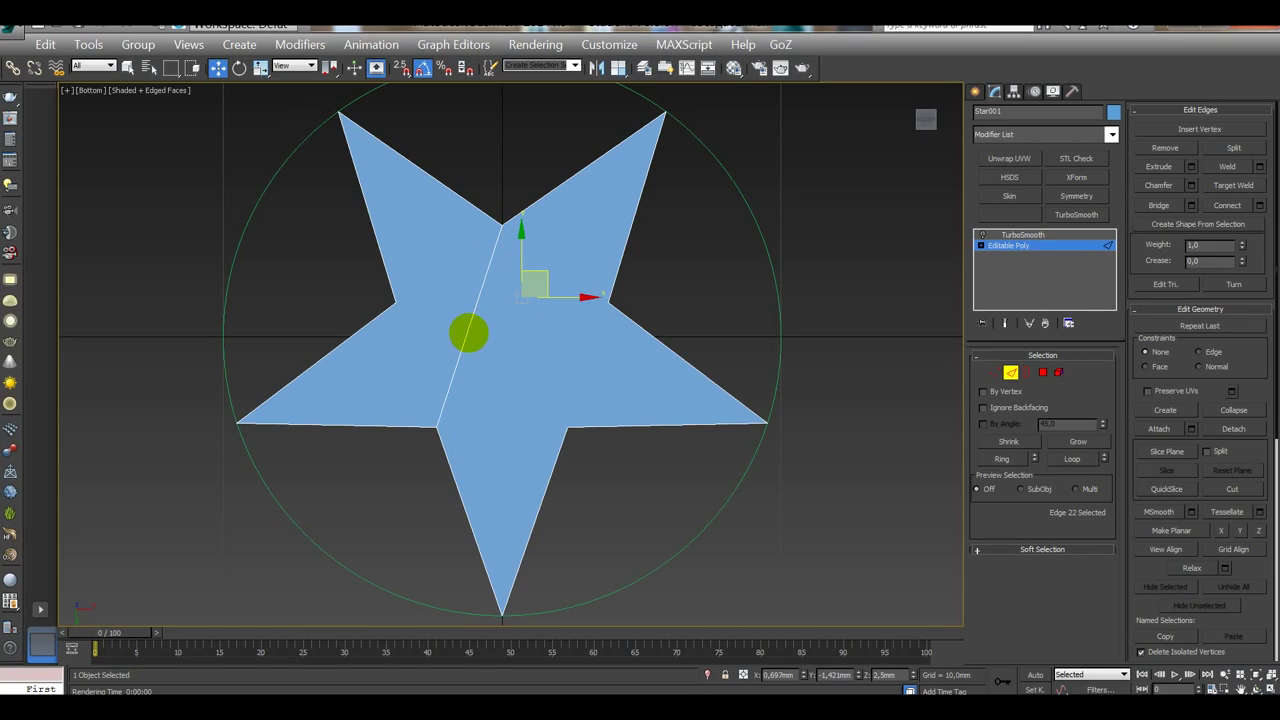
pyautogui.click(467, 330)
pyautogui.click(994, 372)
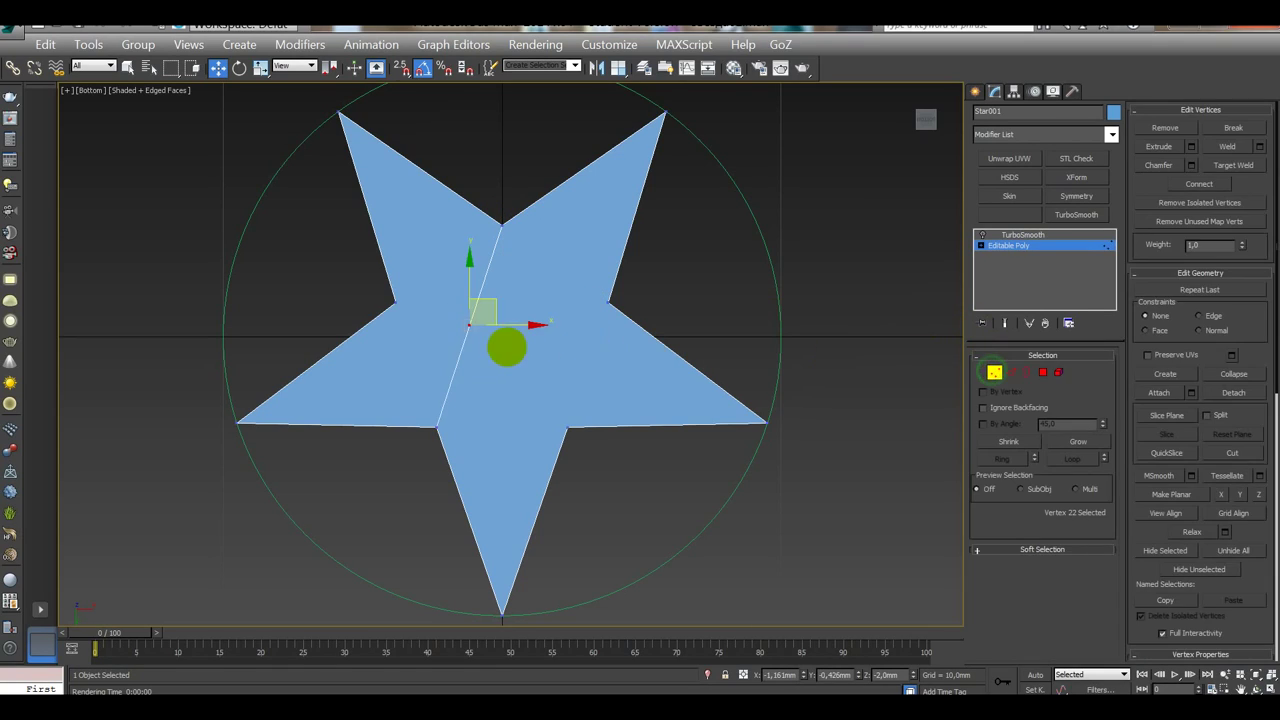
pyautogui.moveTo(500, 294); pyautogui.dragTo(529, 330)
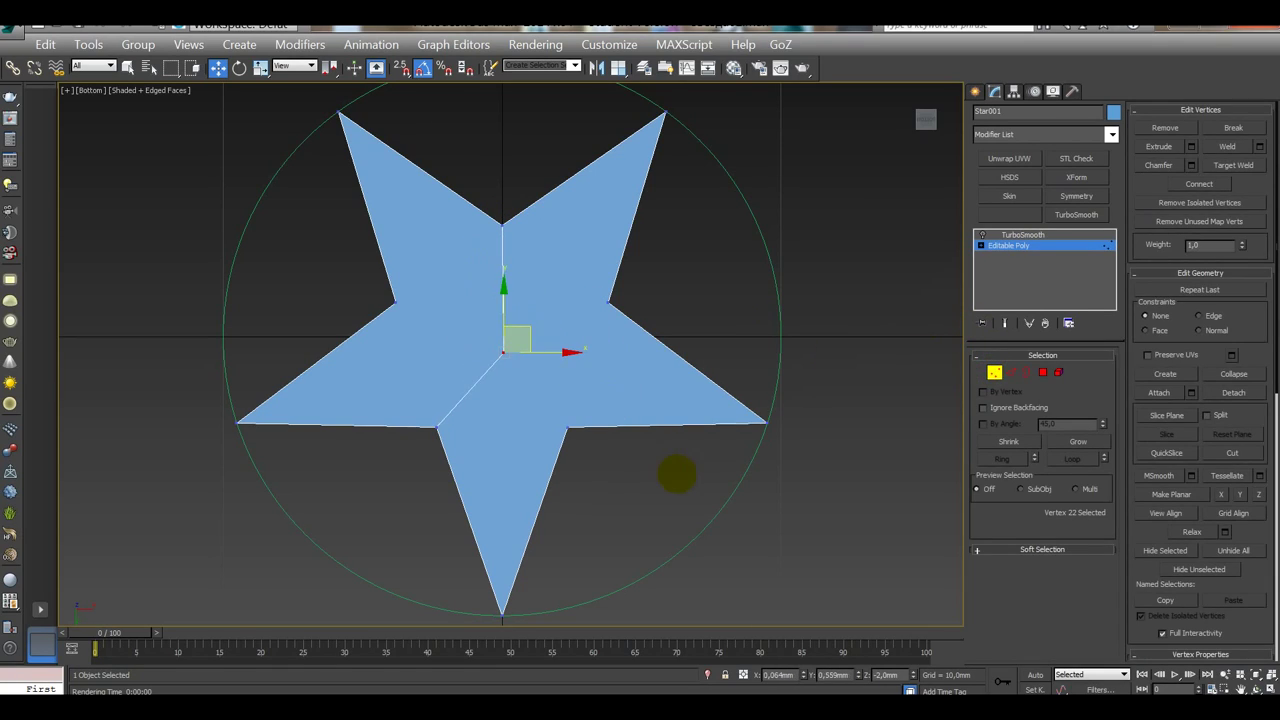
pyautogui.rightClick(803, 675)
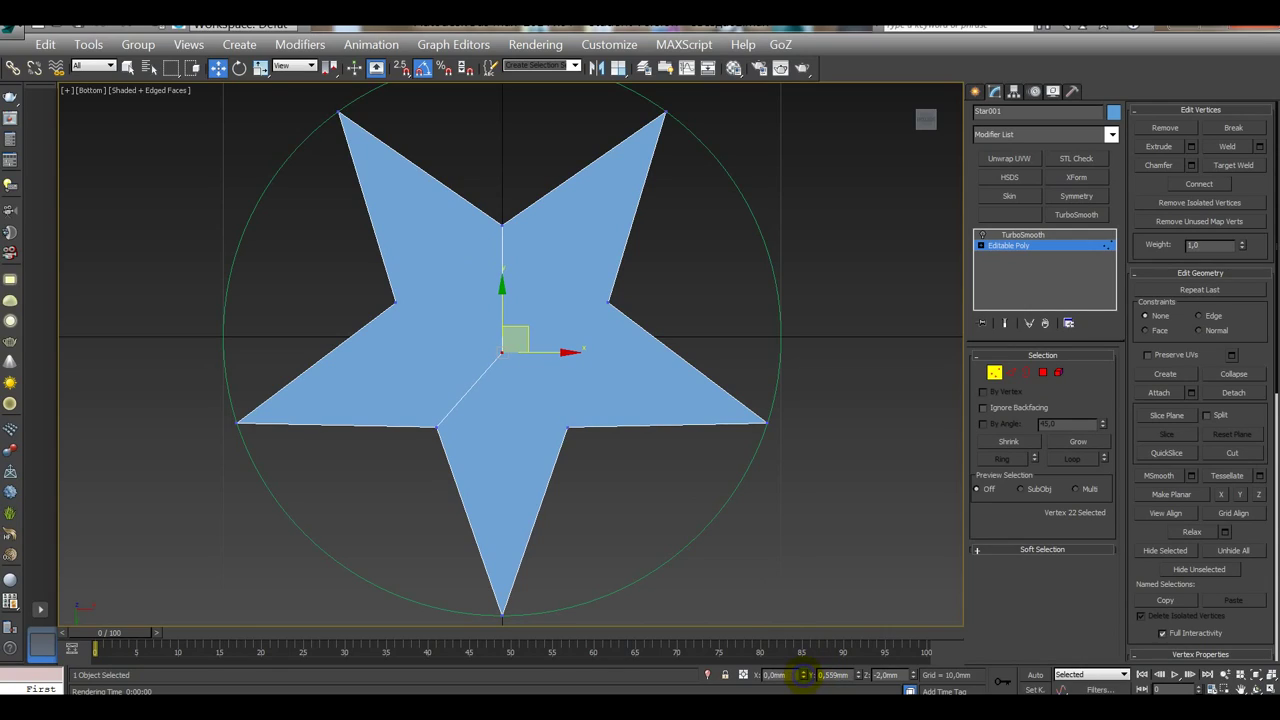
pyautogui.rightClick(857, 675)
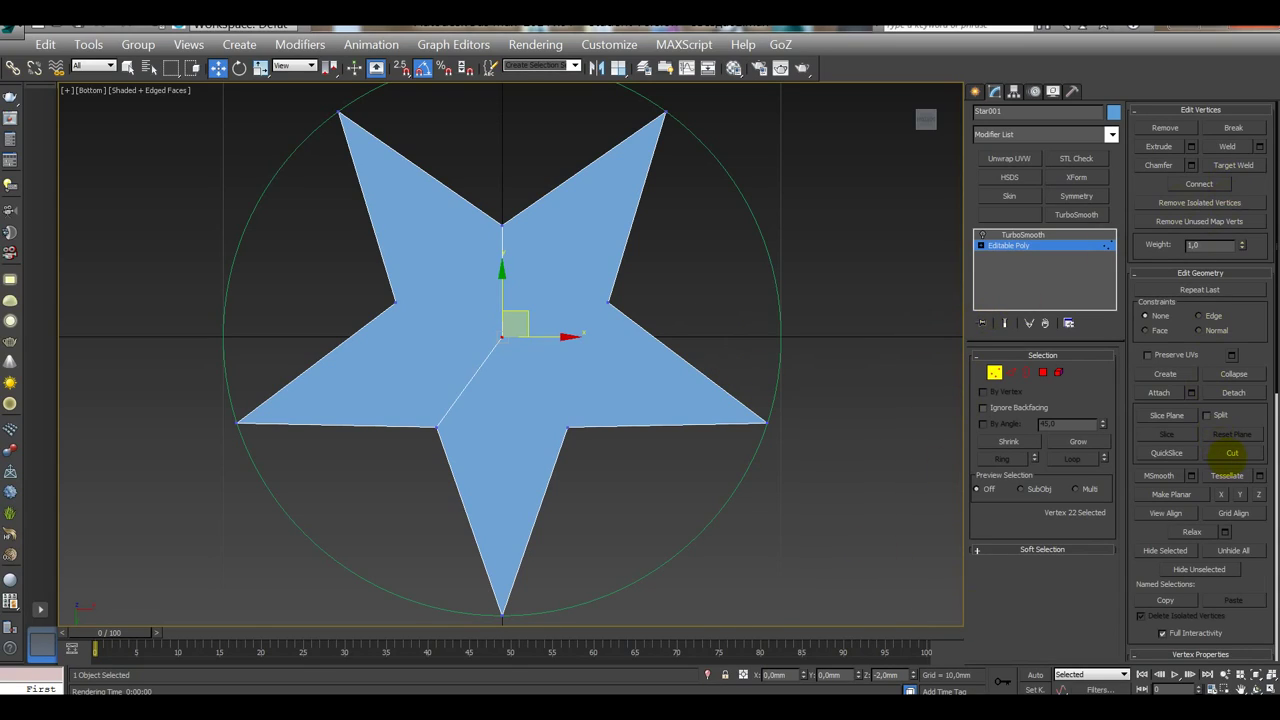
# Step: Cut underside edges from the upper-left tip through the centre vertex to the lower-right inner corner, and between the two side inner corners through the centre
pyautogui.click(1232, 453)
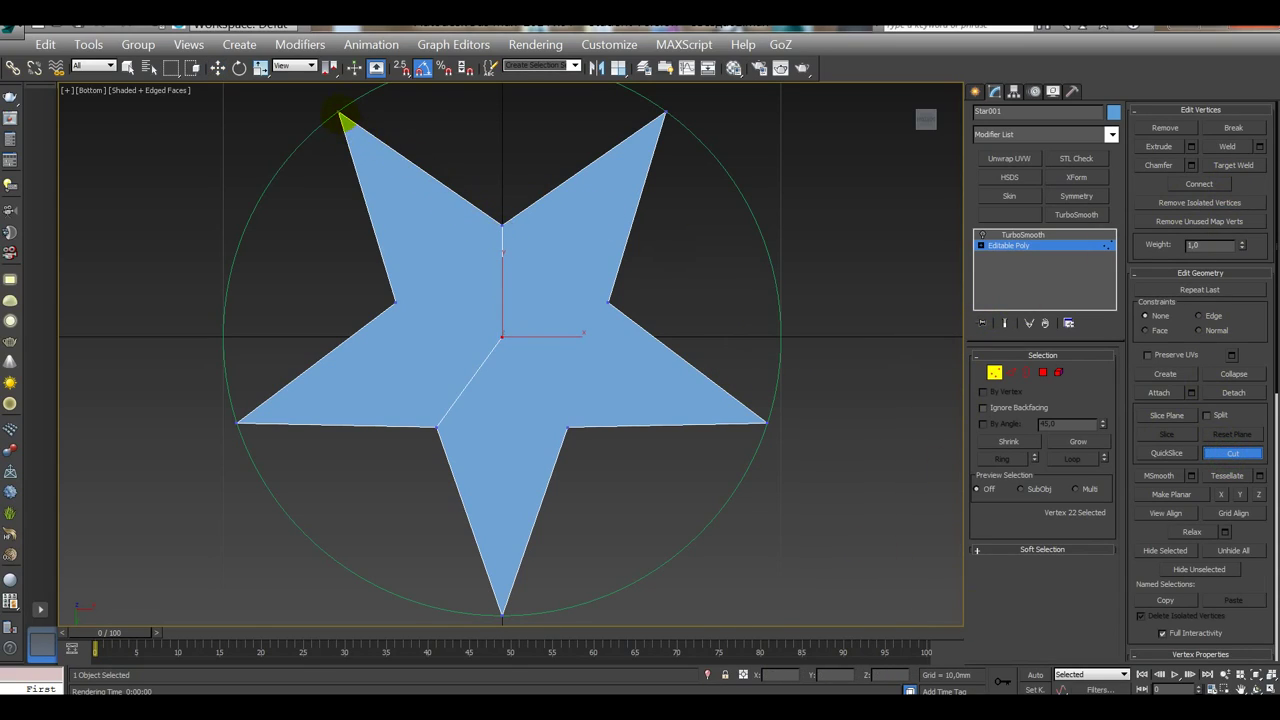
pyautogui.click(341, 117)
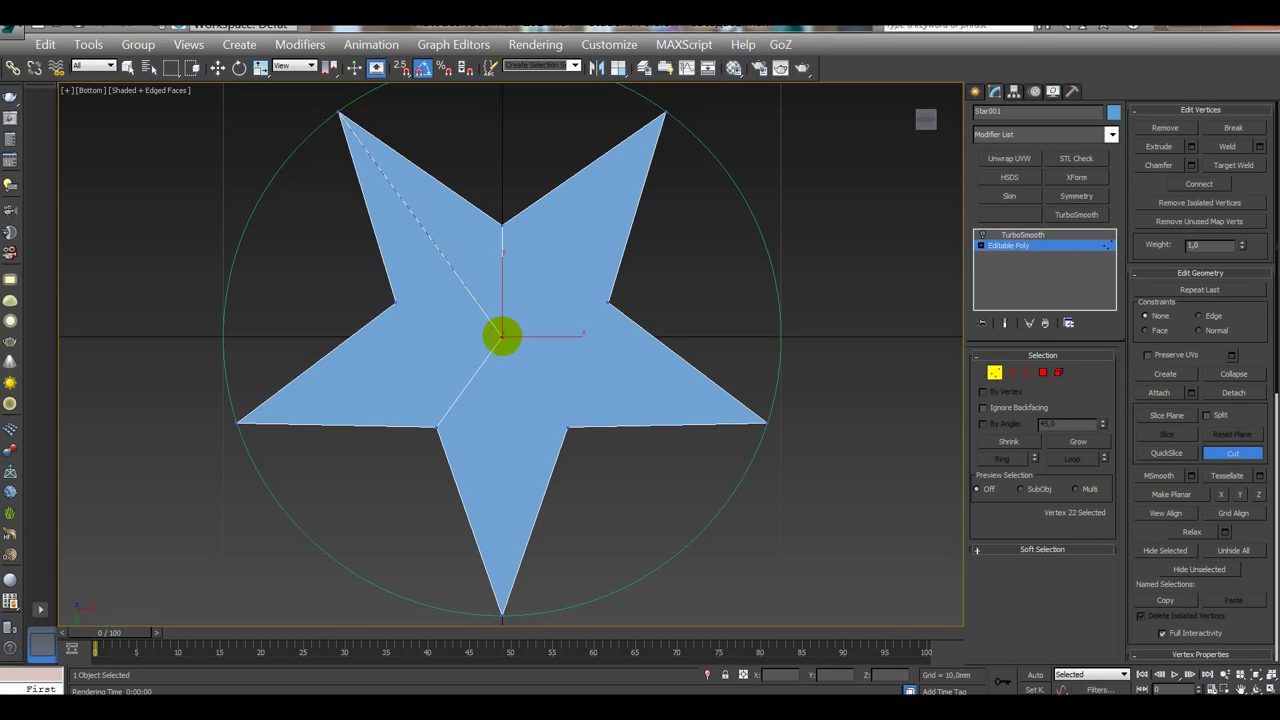
pyautogui.click(502, 337)
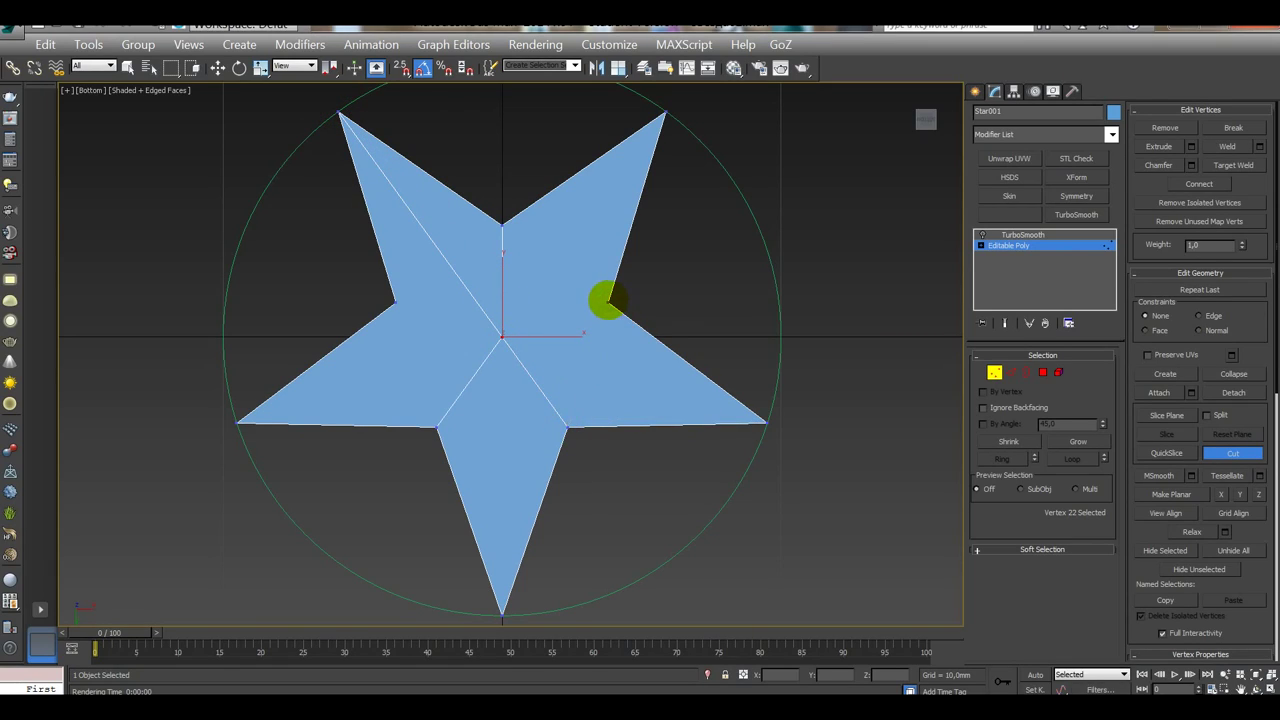
pyautogui.click(607, 303)
pyautogui.click(502, 337)
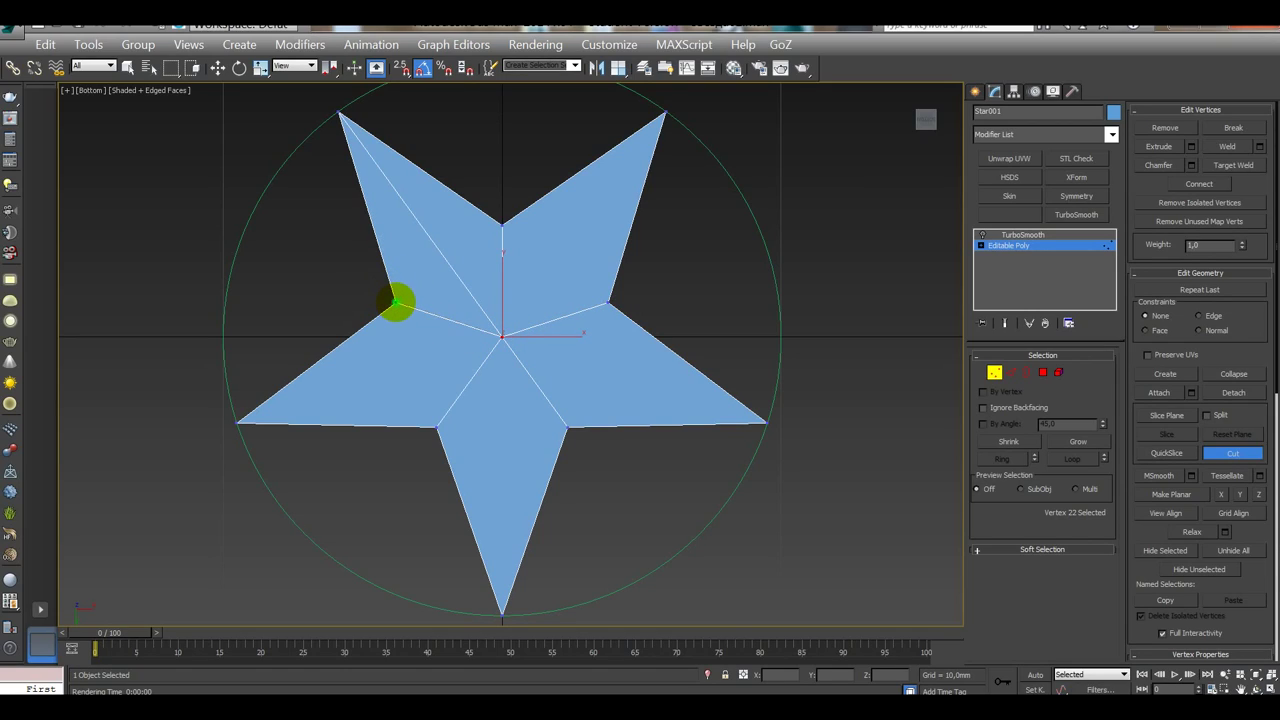
pyautogui.click(396, 302)
# Step: Cut underside edges joining the left, upper-right and bottom tips to the centre vertex, and clear the vertex selection
pyautogui.click(240, 422)
pyautogui.click(502, 337)
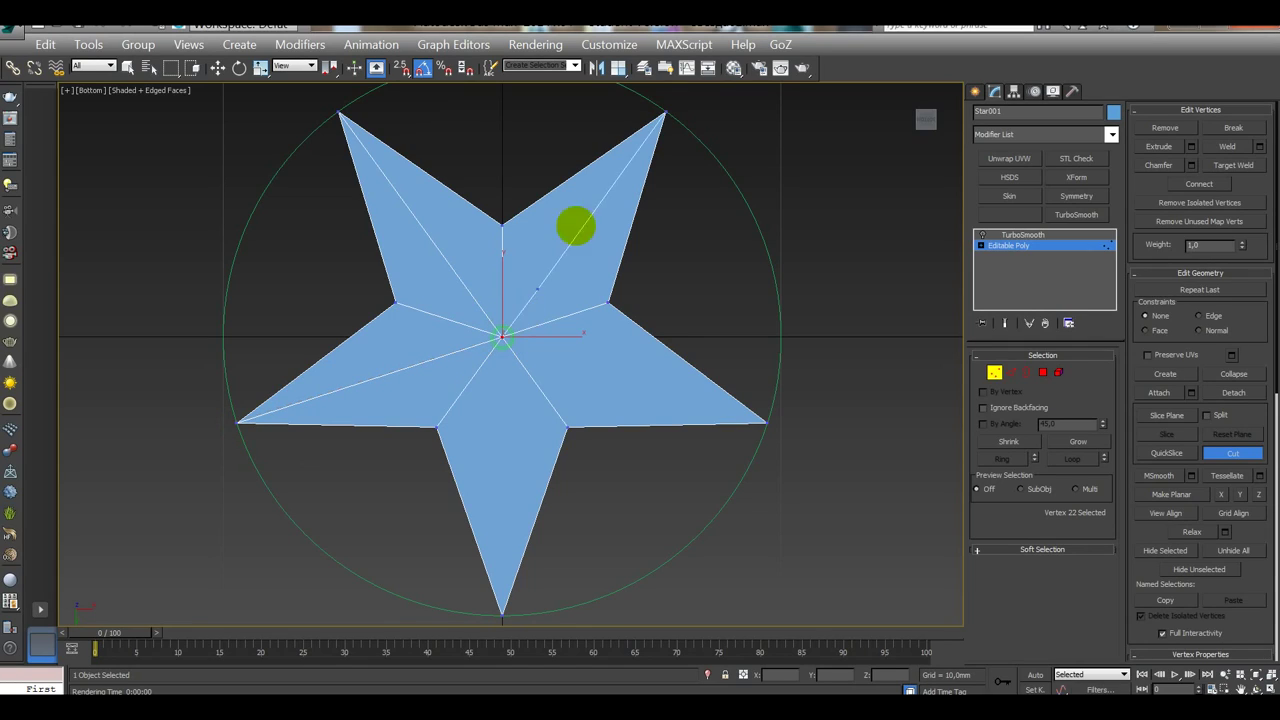
pyautogui.click(663, 113)
pyautogui.rightClick(603, 406)
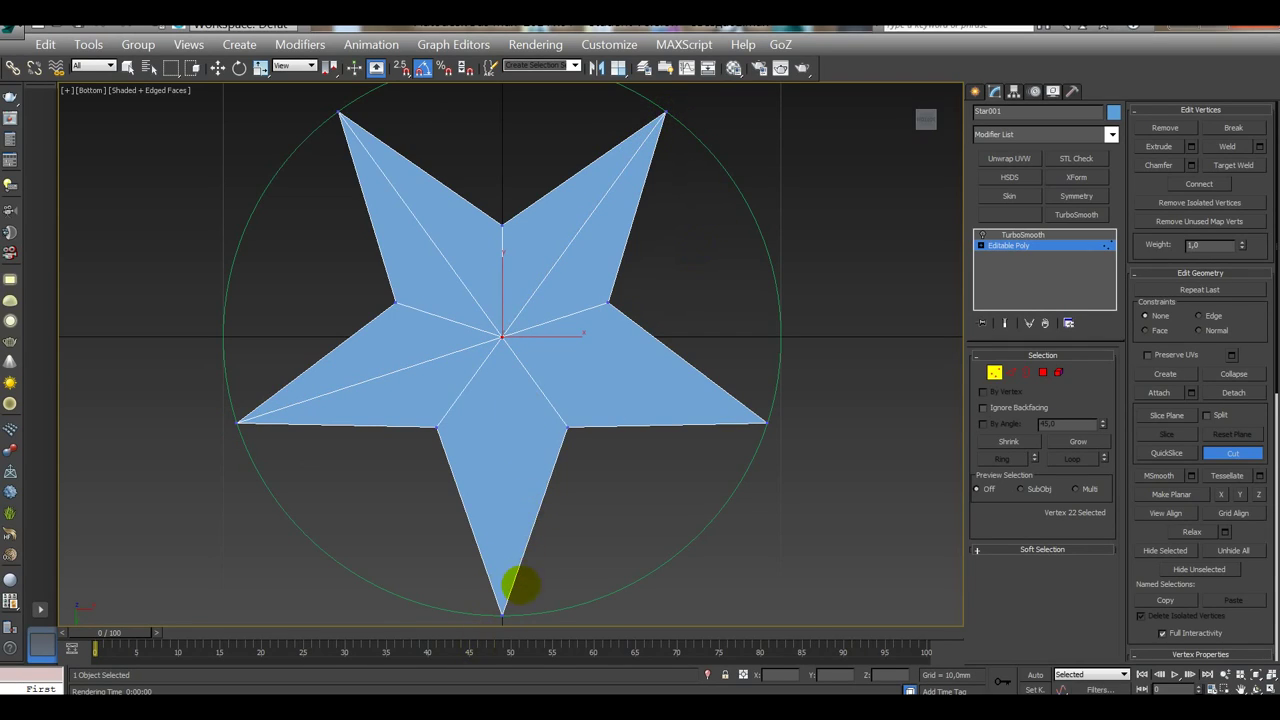
pyautogui.click(502, 612)
pyautogui.click(502, 338)
pyautogui.click(607, 302)
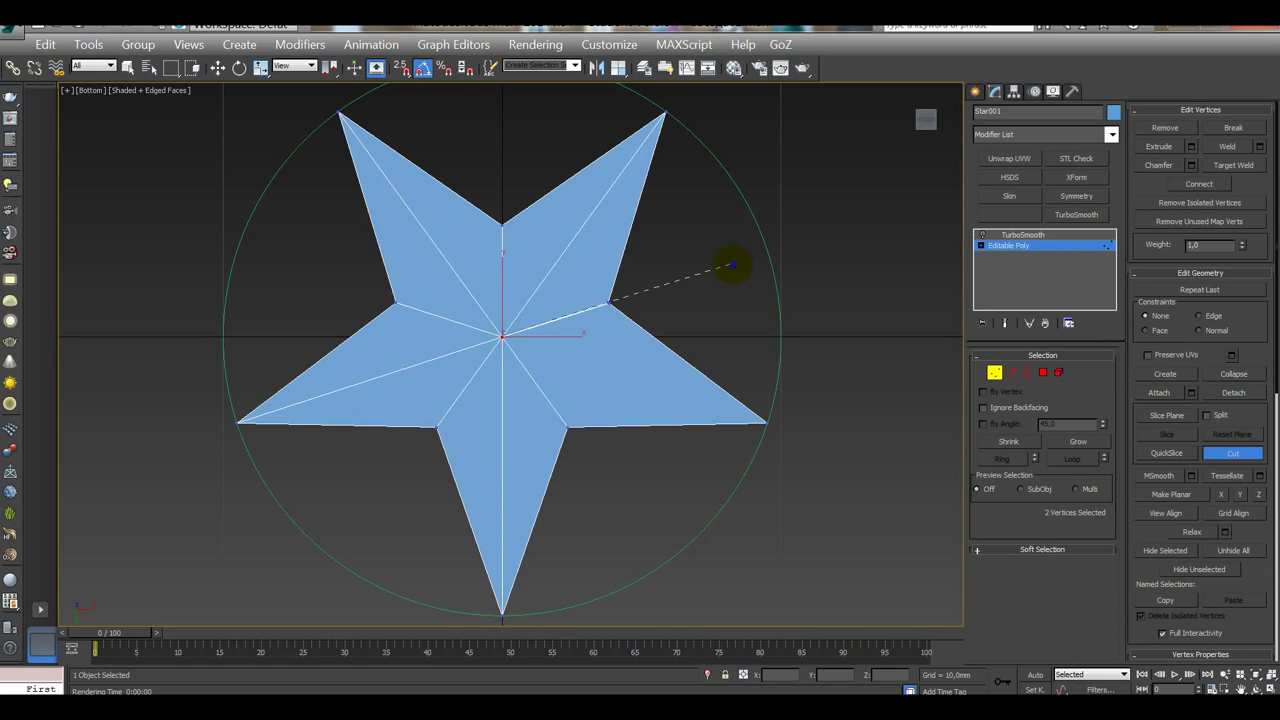
pyautogui.press('w')
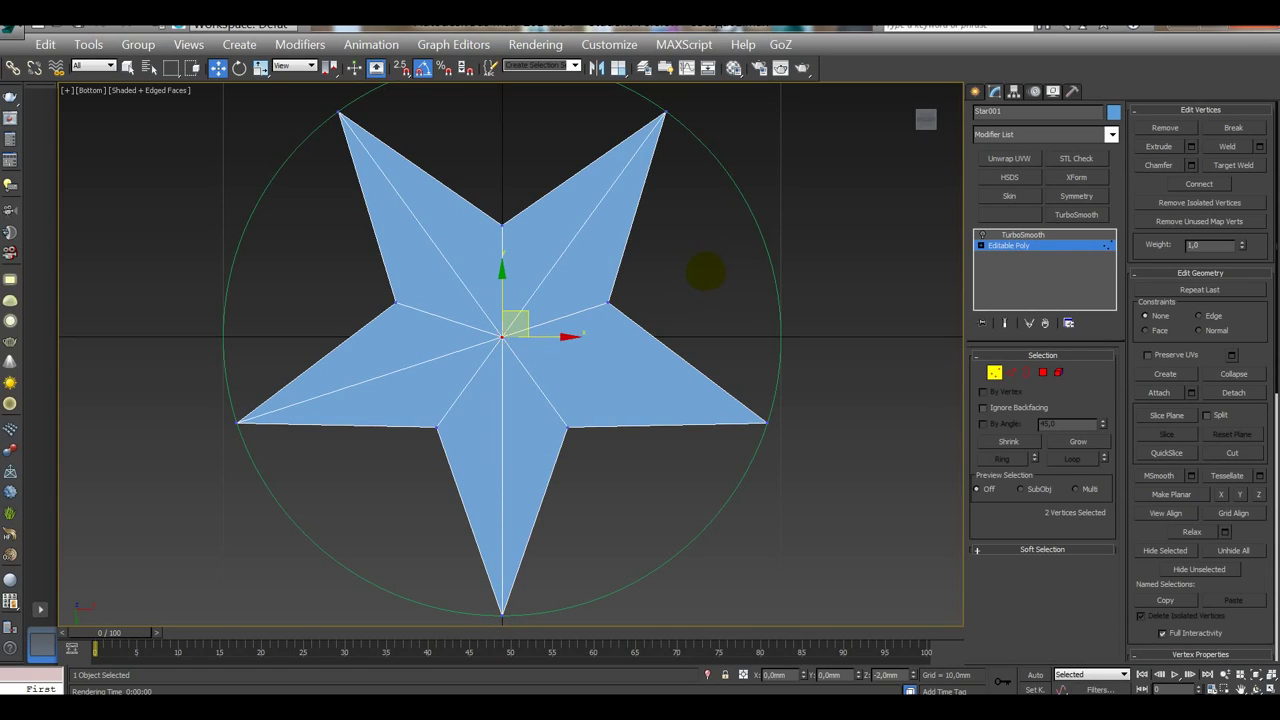
pyautogui.click(705, 270)
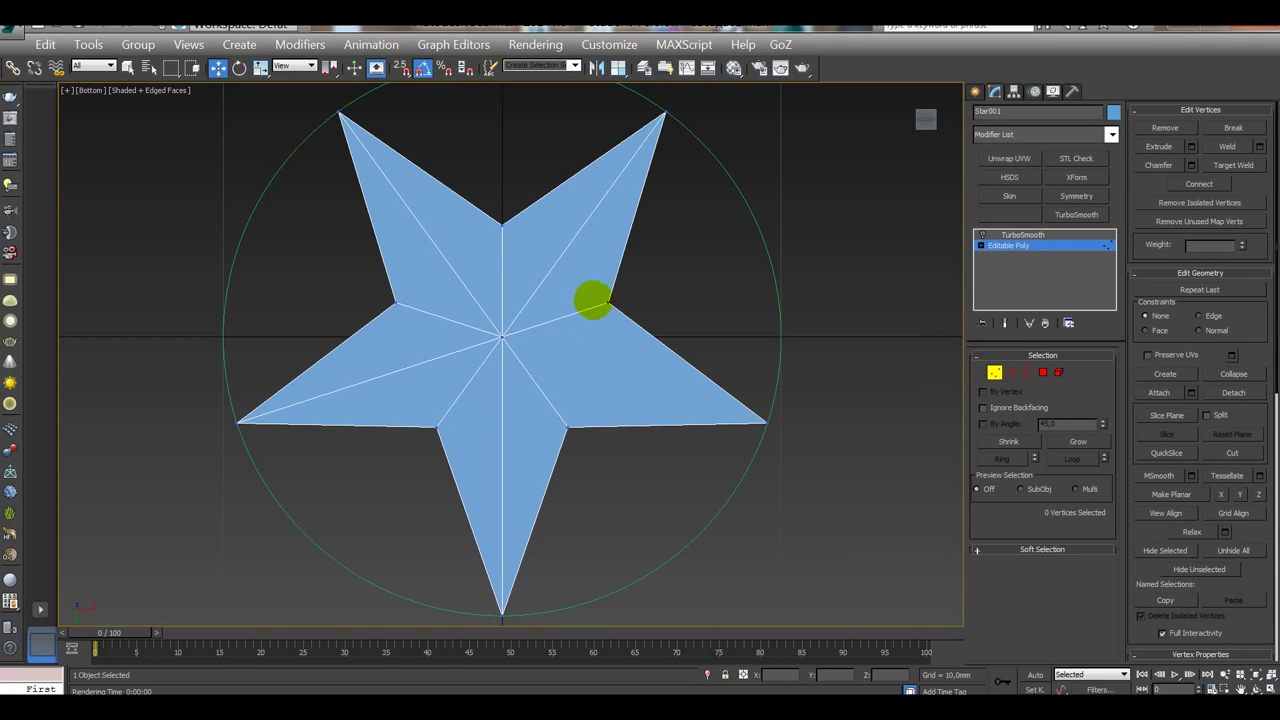
# Step: Select all the star's vertices and weld them with a 0.01 mm threshold, repeating the weld as a check
pyautogui.scroll(-3, 694, 189)
pyautogui.moveTo(343, 117); pyautogui.dragTo(876, 512)
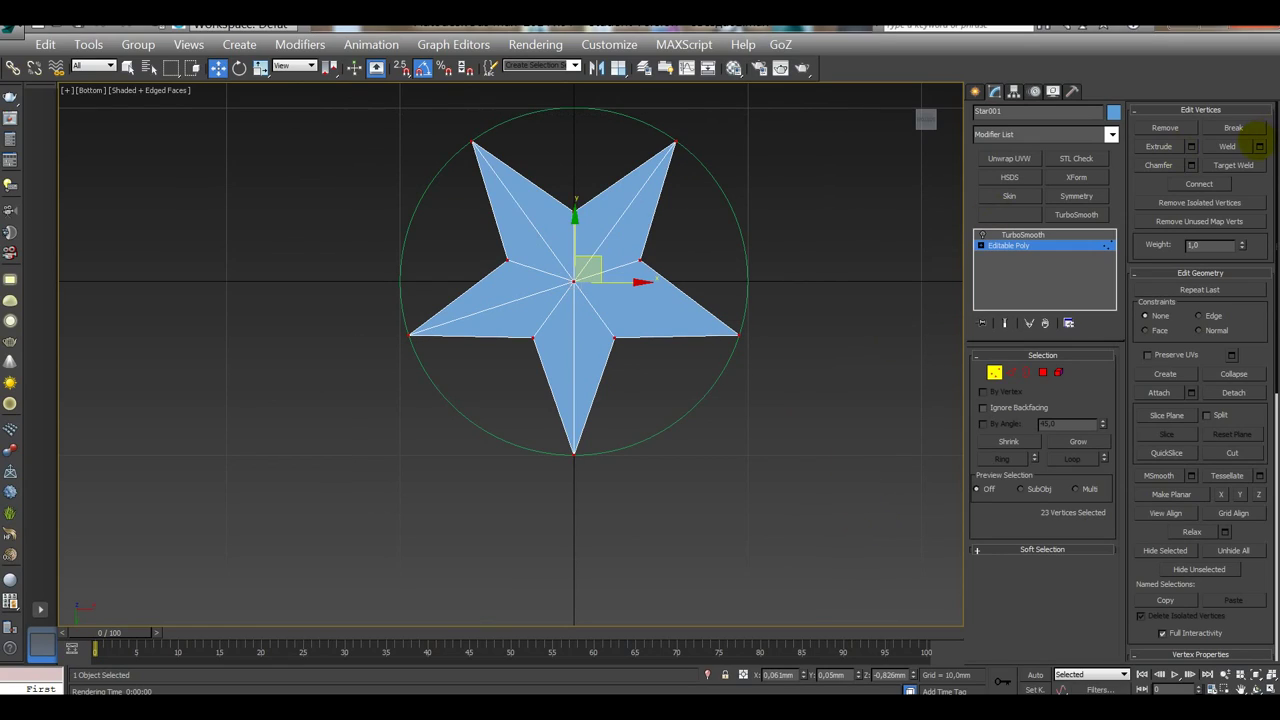
pyautogui.click(1259, 146)
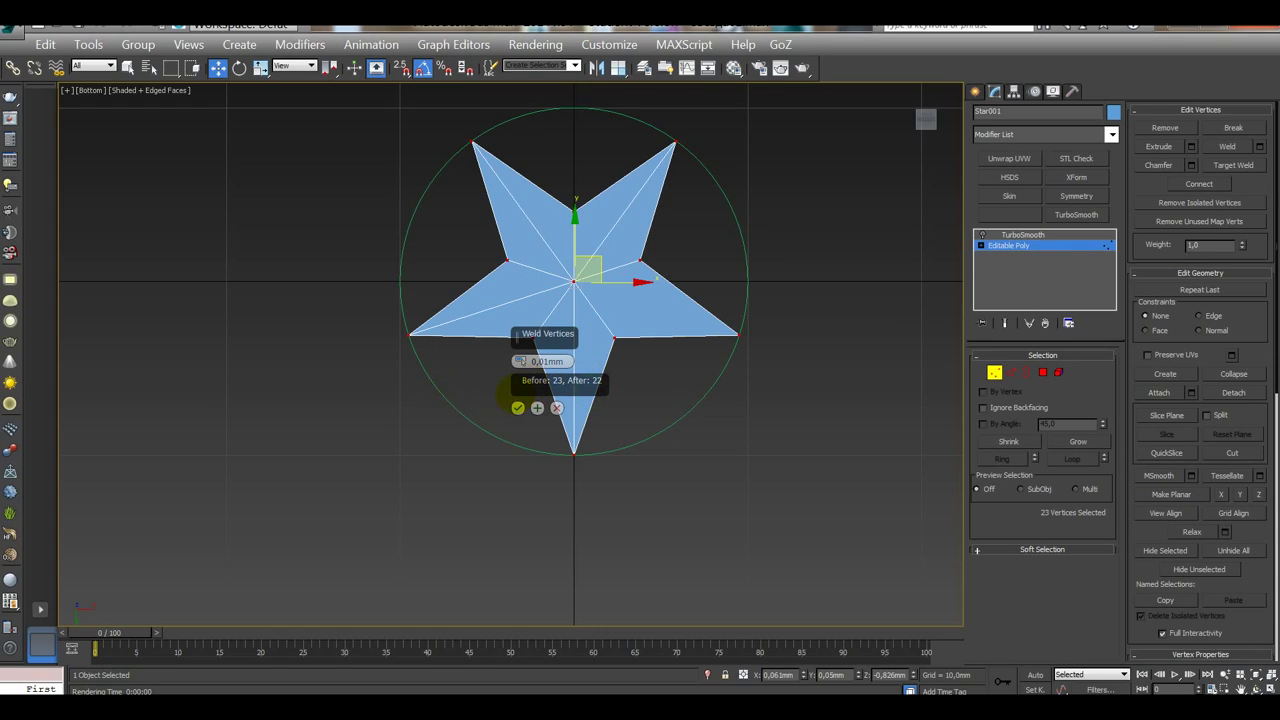
pyautogui.moveTo(573, 334); pyautogui.dragTo(319, 320)
pyautogui.click(263, 392)
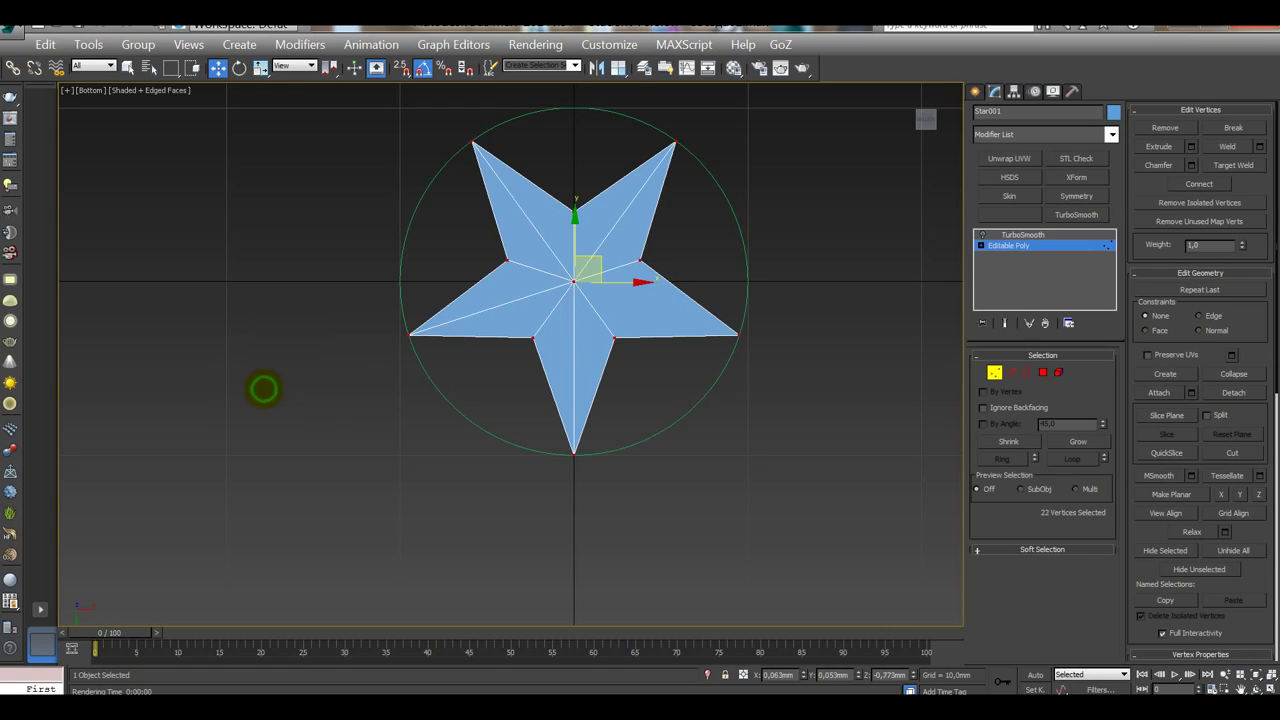
pyautogui.moveTo(384, 101); pyautogui.dragTo(866, 500)
pyautogui.click(1259, 146)
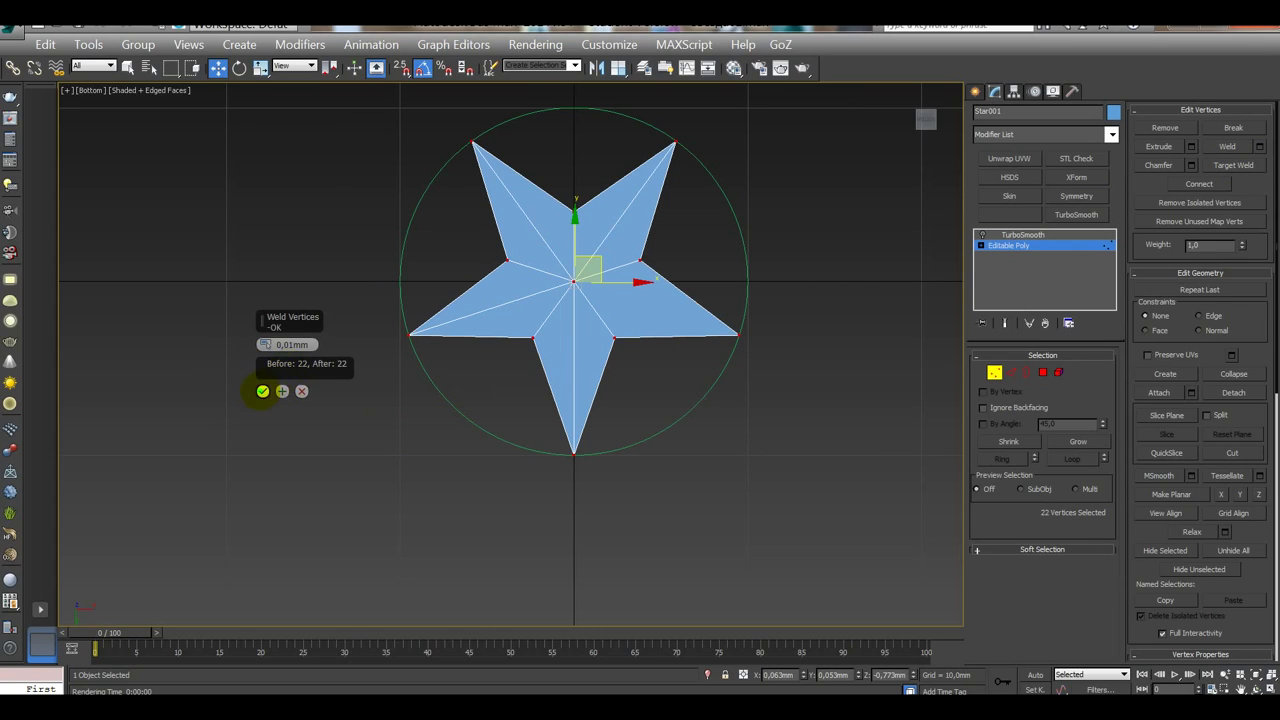
pyautogui.click(262, 391)
# Step: Hide the grid, select all the star's edges, and chamfer them by 0.01 mm with 1 segment
pyautogui.keyDown('alt'); pyautogui.moveTo(655, 348); pyautogui.dragTo(463, 343, button='middle'); pyautogui.keyUp('alt')
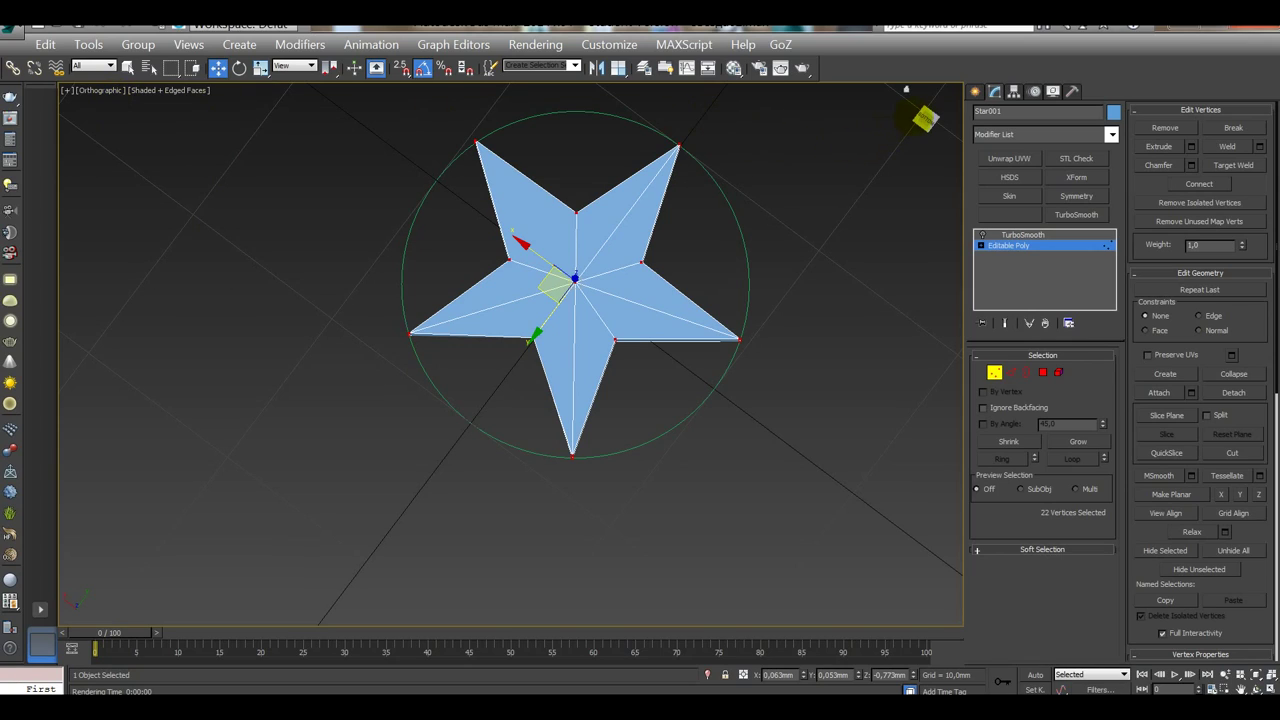
pyautogui.click(925, 118)
pyautogui.keyDown('alt'); pyautogui.moveTo(709, 334); pyautogui.dragTo(755, 416, button='middle'); pyautogui.keyUp('alt')
pyautogui.click(1012, 372)
pyautogui.keyDown('alt'); pyautogui.moveTo(817, 380); pyautogui.dragTo(826, 449, button='middle'); pyautogui.keyUp('alt')
pyautogui.press('g')
pyautogui.moveTo(357, 194); pyautogui.dragTo(938, 589)
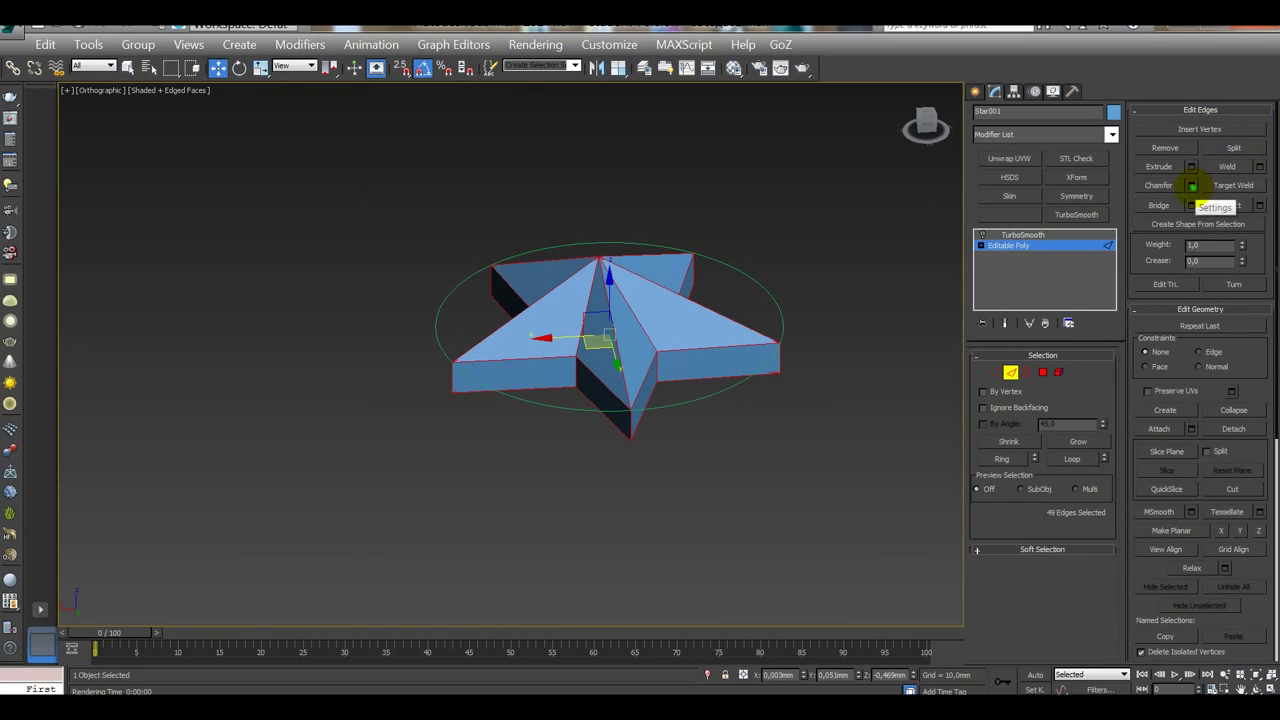
pyautogui.click(1191, 185)
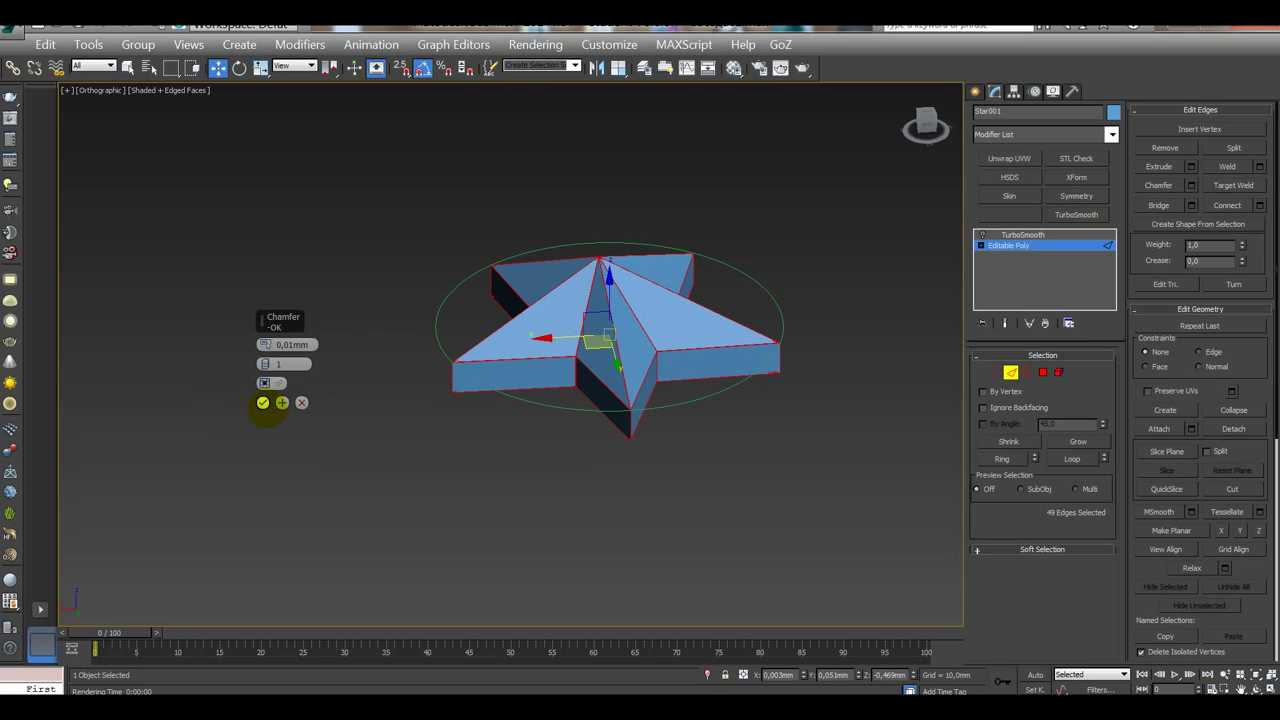
pyautogui.scroll(2, 307, 365)
pyautogui.scroll(1, 275, 365)
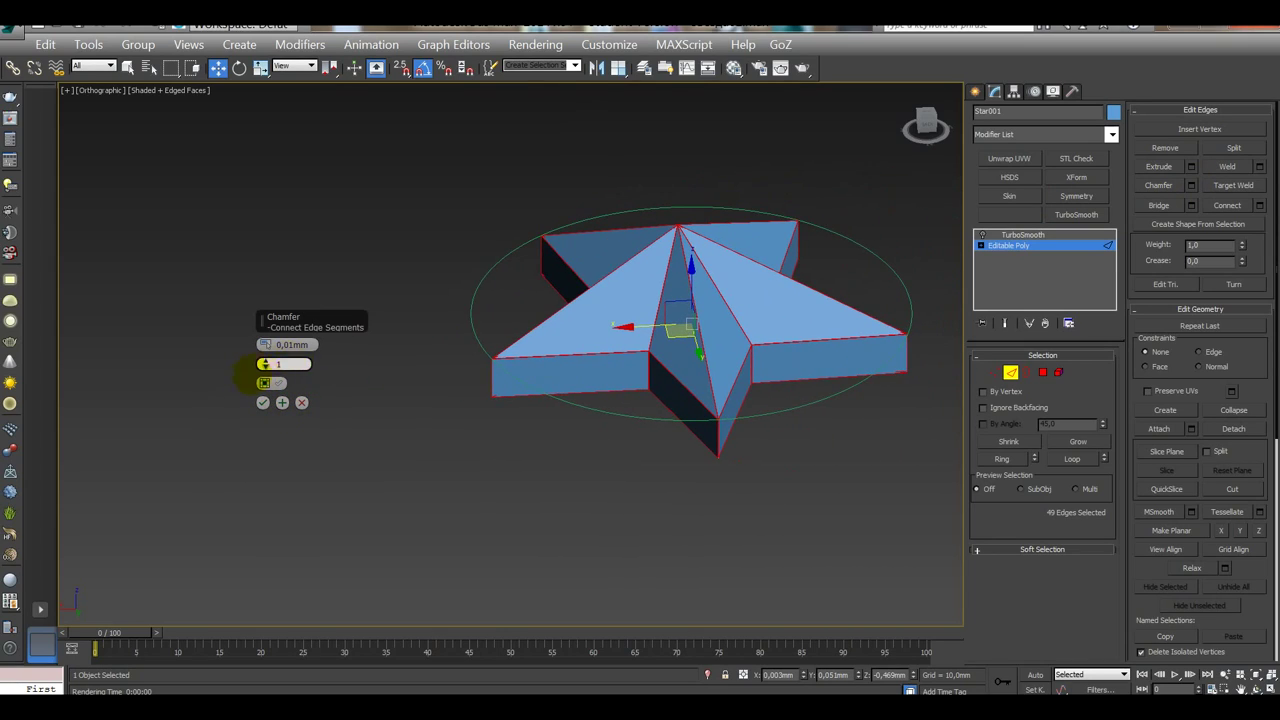
pyautogui.click(262, 402)
# Step: Turn on TurboSmooth, render the star from the angled view, and close the render window
pyautogui.moveTo(737, 349); pyautogui.dragTo(646, 357, button='middle')
pyautogui.click(1005, 236)
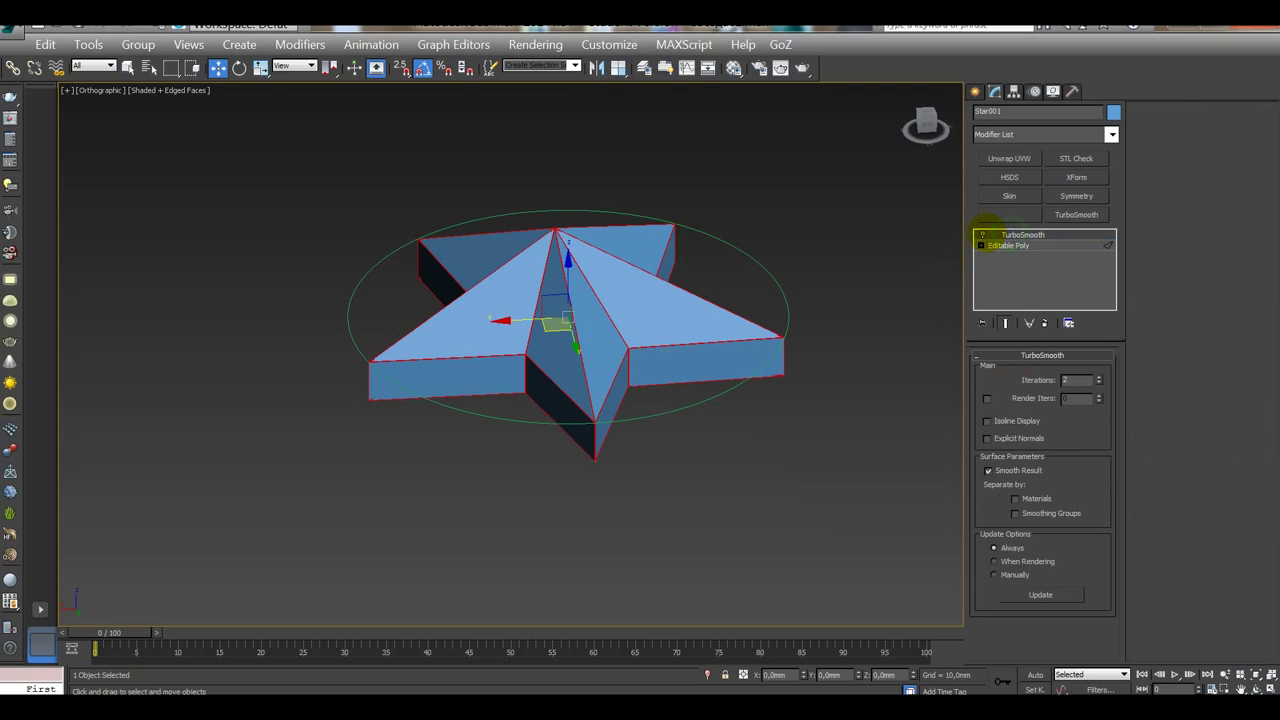
pyautogui.click(982, 234)
pyautogui.click(801, 68)
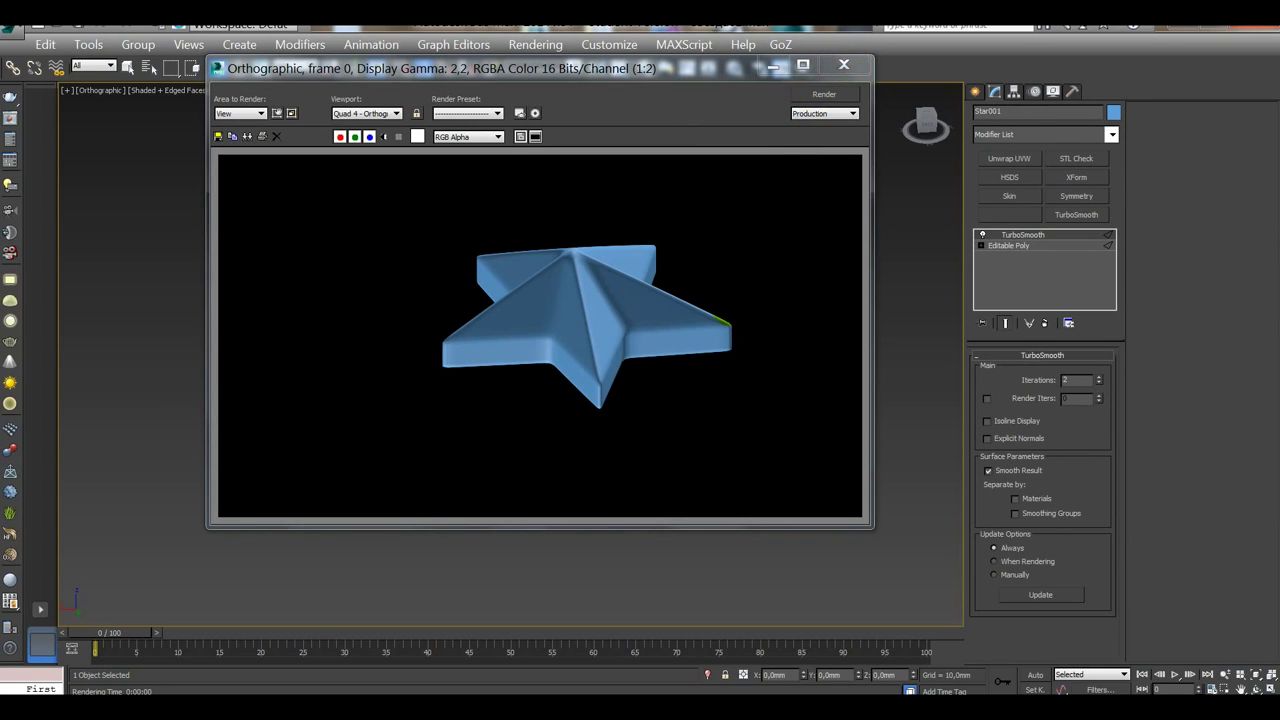
pyautogui.click(843, 65)
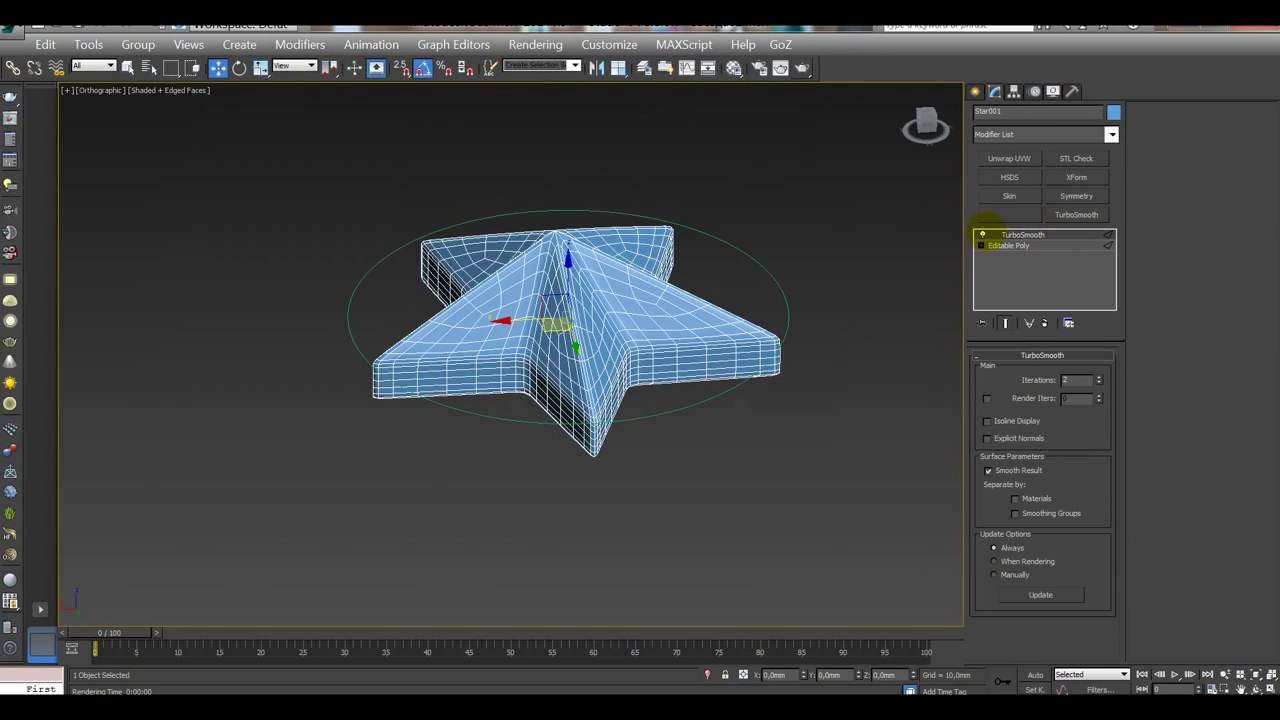
# Step: Turn TurboSmooth off and examine where the base mesh's edges meet at the star's peak
pyautogui.click(982, 234)
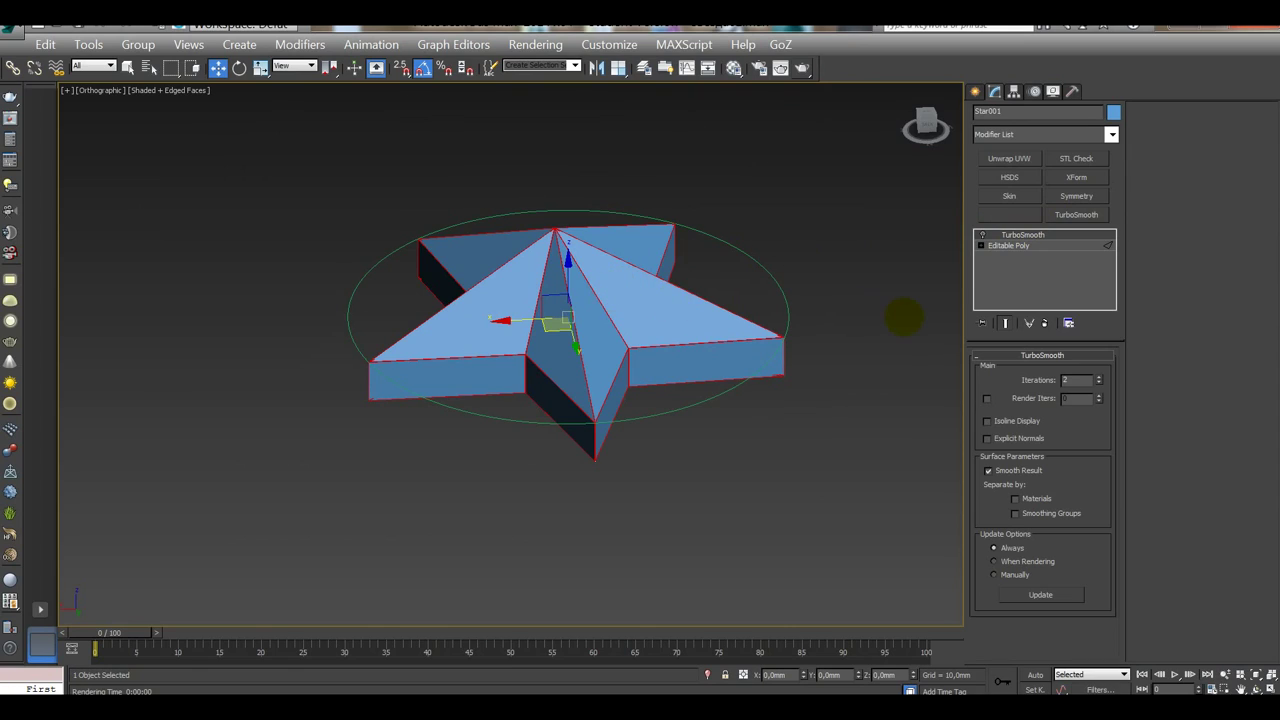
pyautogui.scroll(-2, 640, 270)
pyautogui.scroll(10, 560, 220)
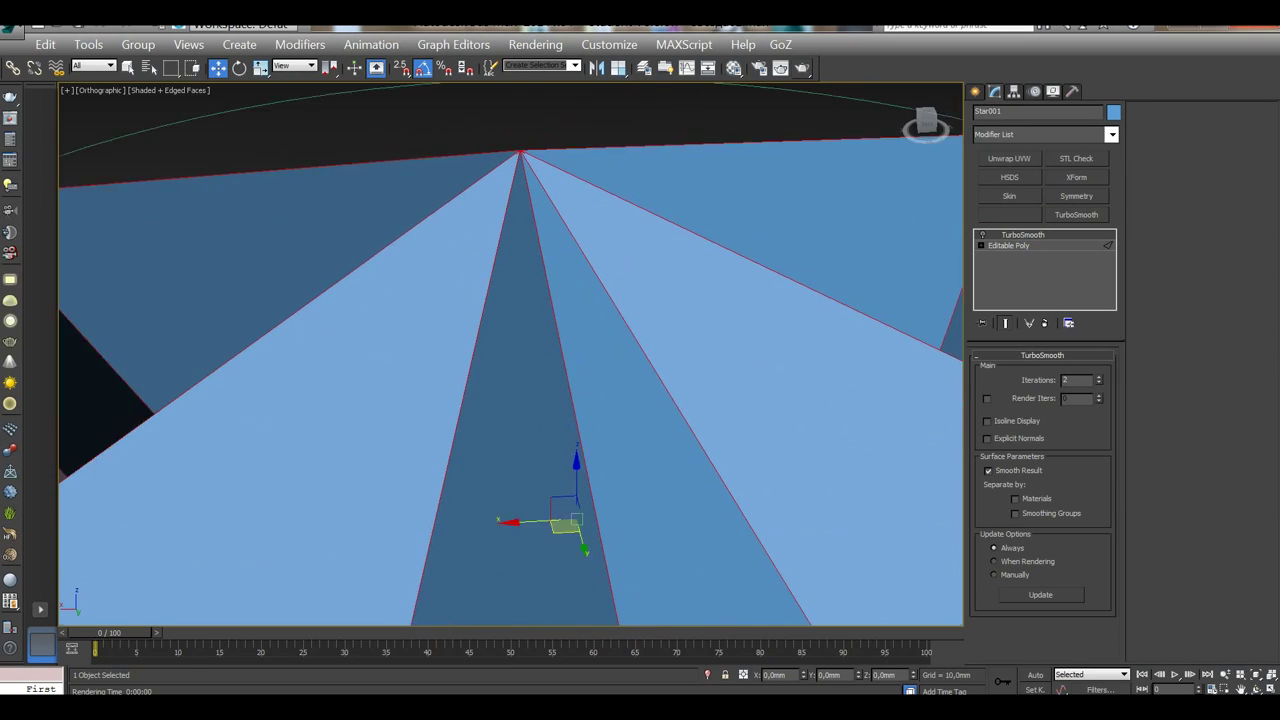
pyautogui.scroll(-10, 557, 199)
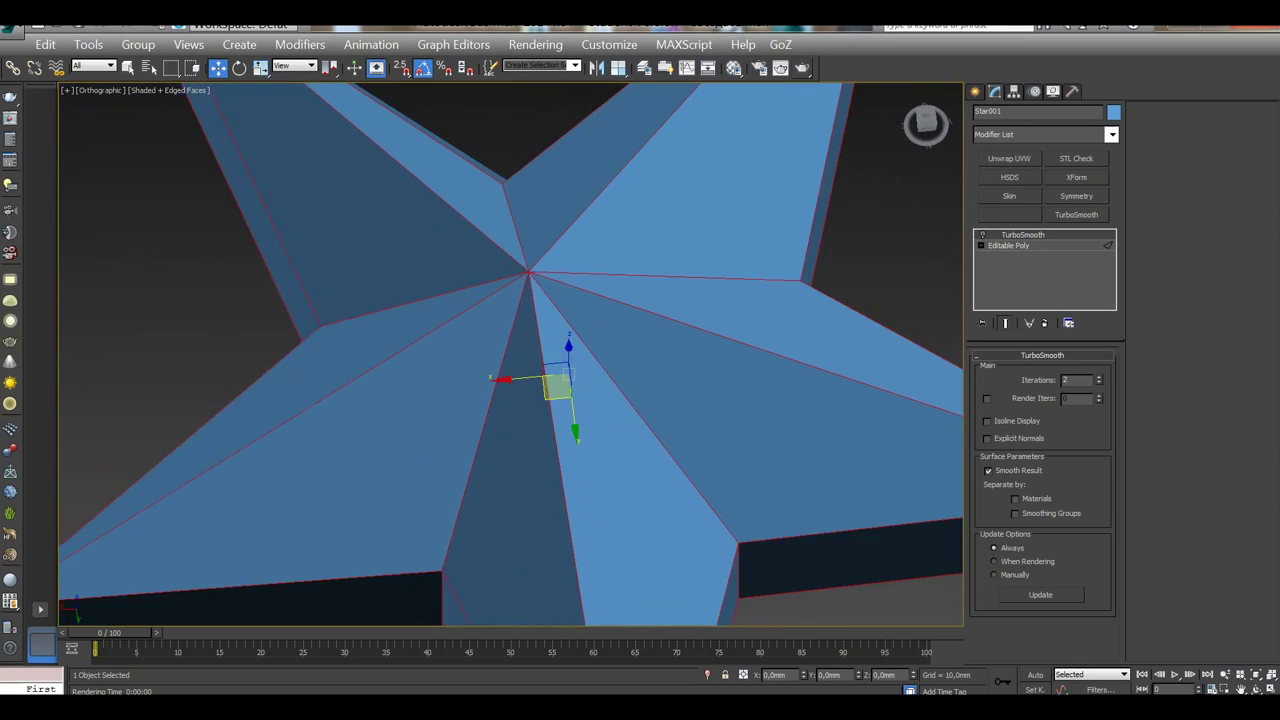
pyautogui.scroll(-1, 586, 311)
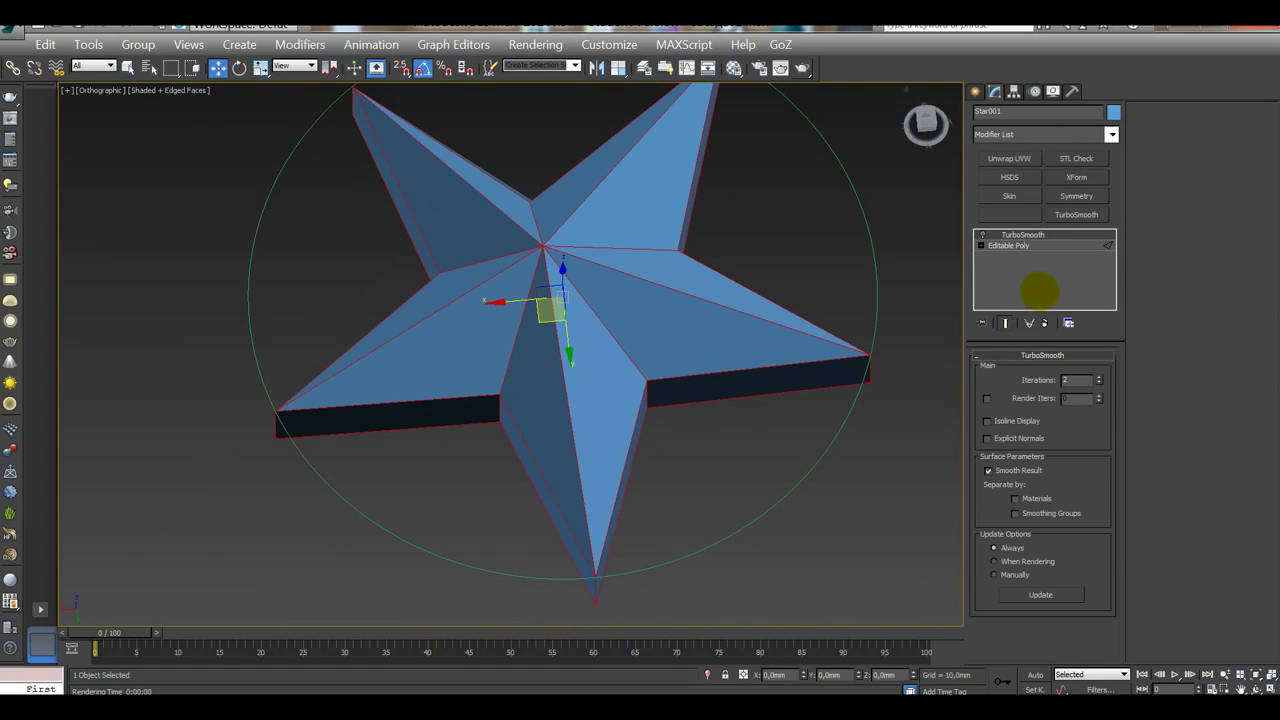
pyautogui.click(1005, 245)
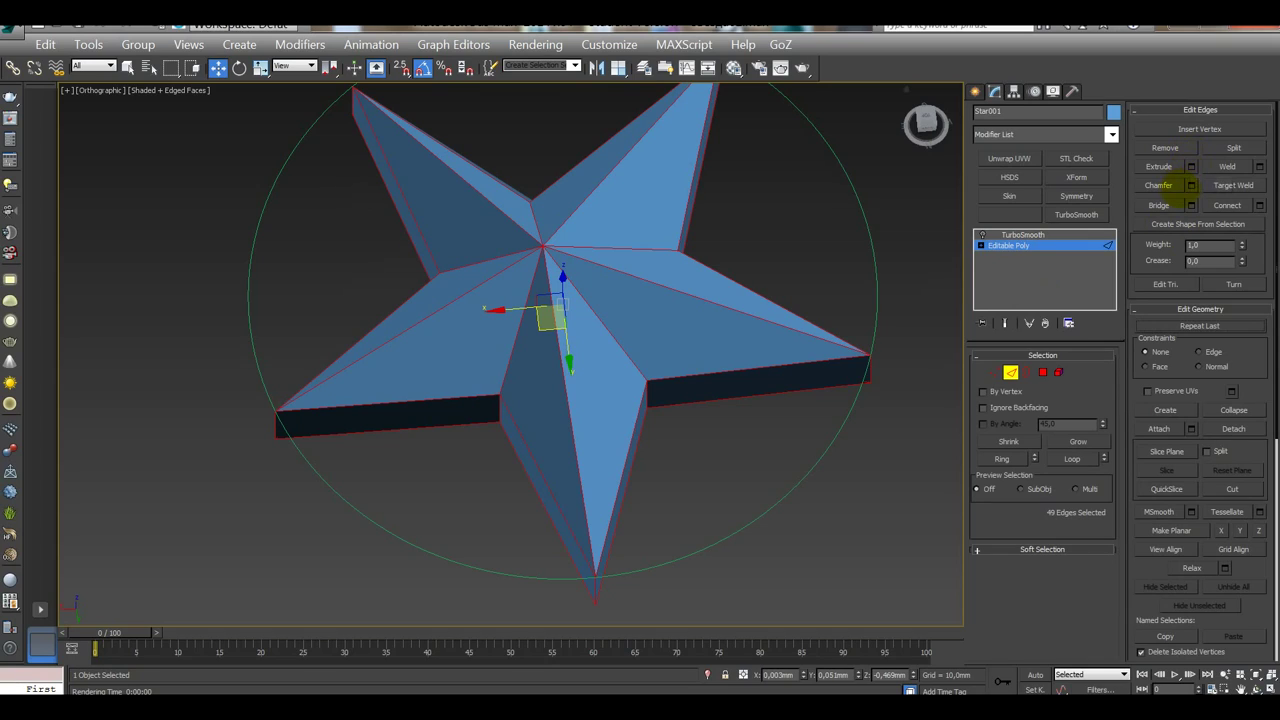
pyautogui.click(1188, 184)
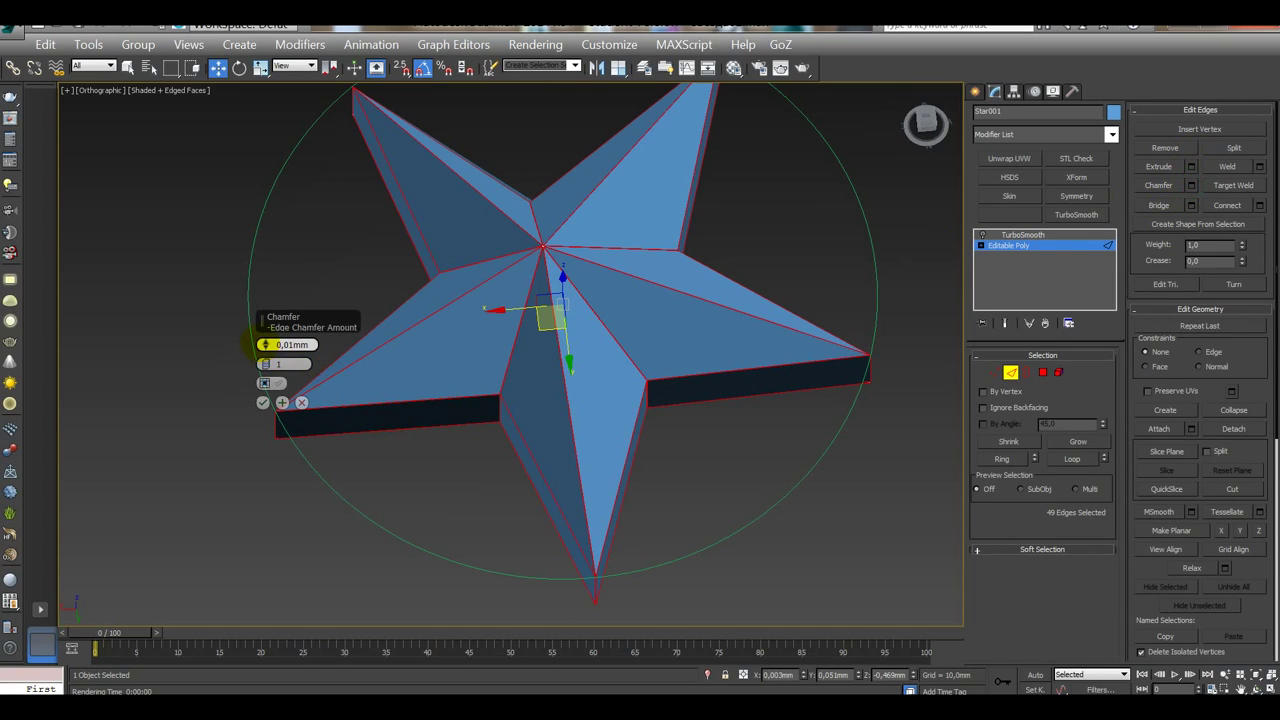
pyautogui.moveTo(265, 344); pyautogui.dragTo(265, 342)
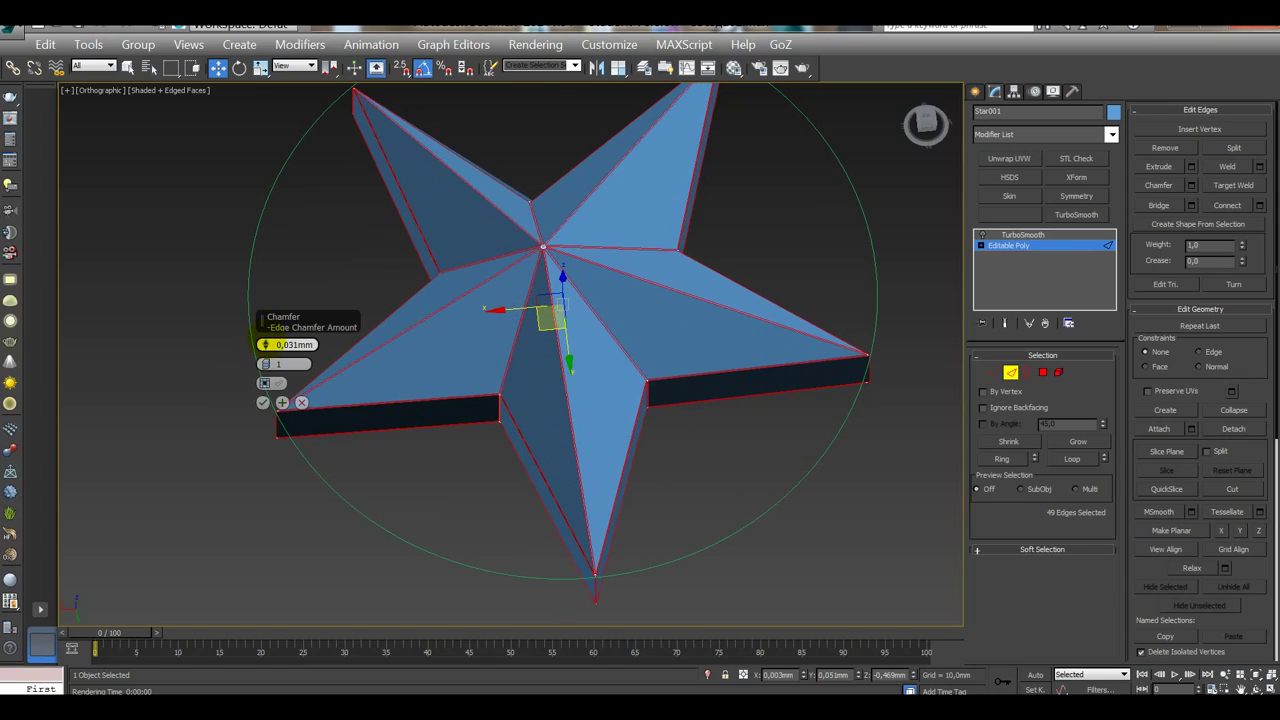
pyautogui.click(301, 402)
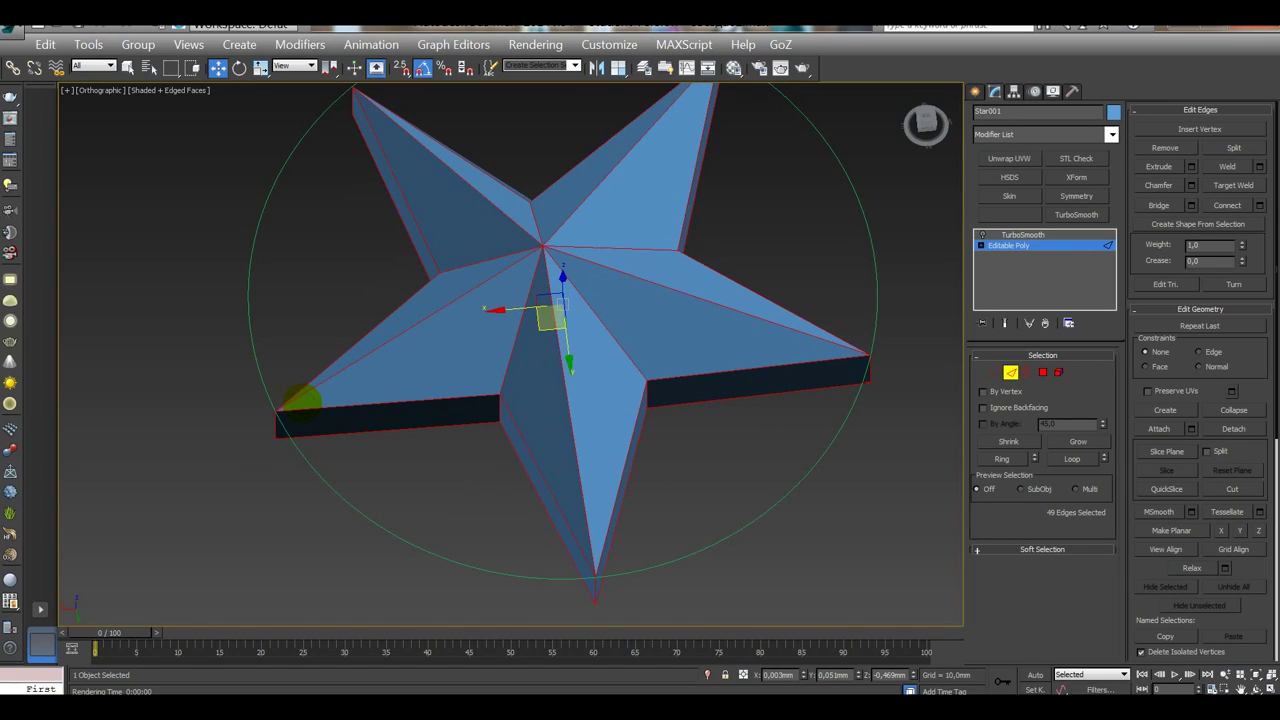
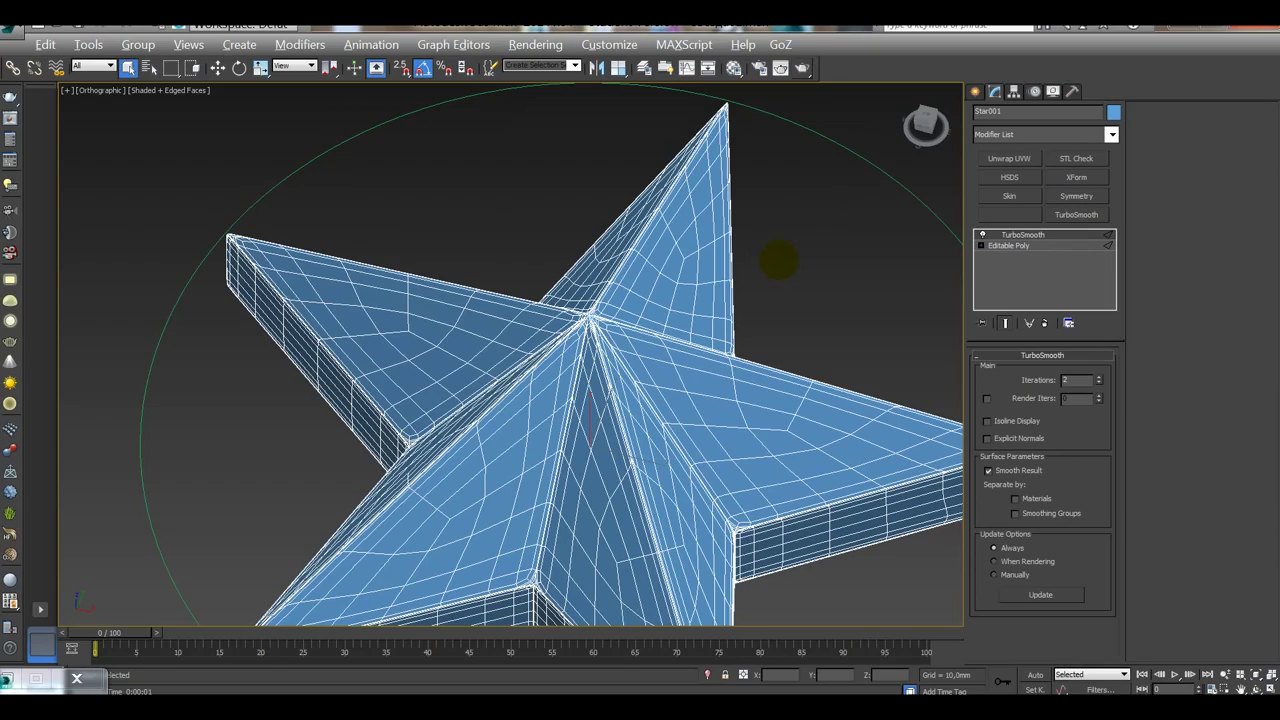
# Step: Render the smoothed star from a low side angle and close the render window
pyautogui.scroll(-5, 778, 261)
pyautogui.moveTo(778, 261)
pyautogui.keyDown('alt'); pyautogui.mouseDown(button='middle')
pyautogui.moveTo(663, 337)
pyautogui.moveTo(665, 313)
pyautogui.mouseUp(button='middle'); pyautogui.keyUp('alt')
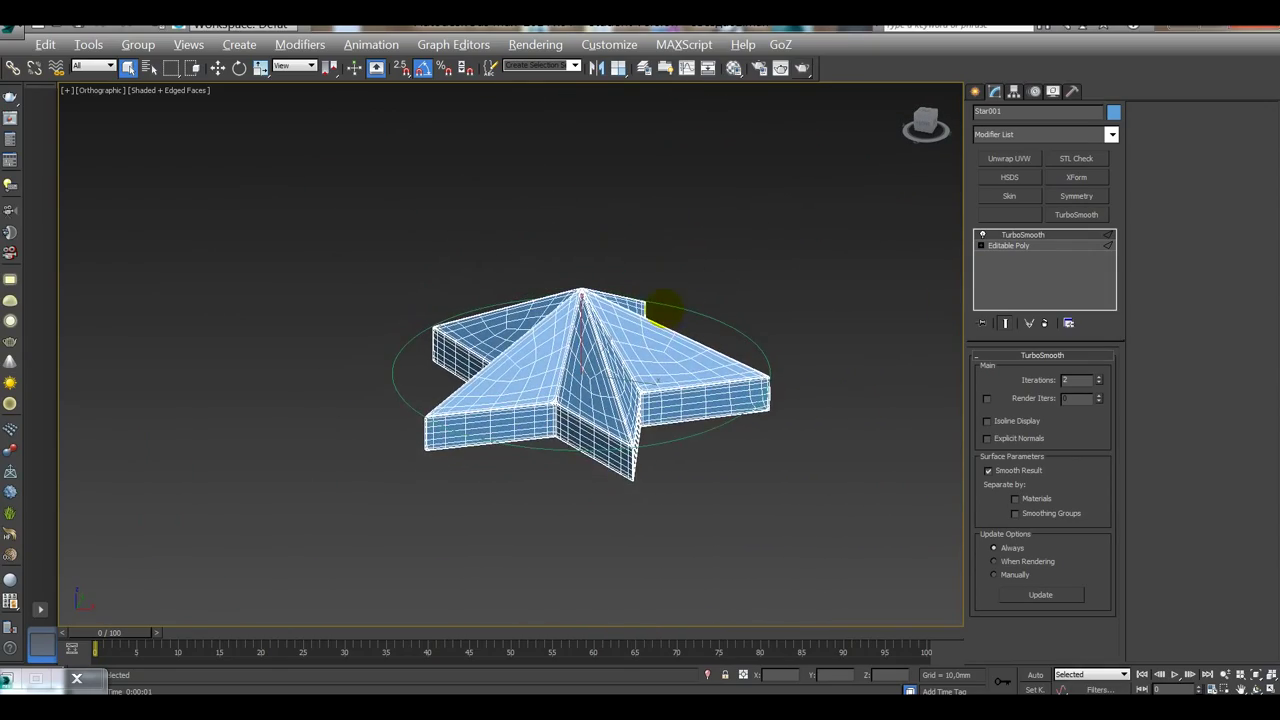
pyautogui.scroll(3, 665, 310)
pyautogui.moveTo(671, 371)
pyautogui.keyDown('alt'); pyautogui.mouseDown(button='middle')
pyautogui.moveTo(686, 257)
pyautogui.moveTo(677, 343)
pyautogui.moveTo(732, 208)
pyautogui.mouseUp(button='middle'); pyautogui.keyUp('alt')
pyautogui.click(802, 67)
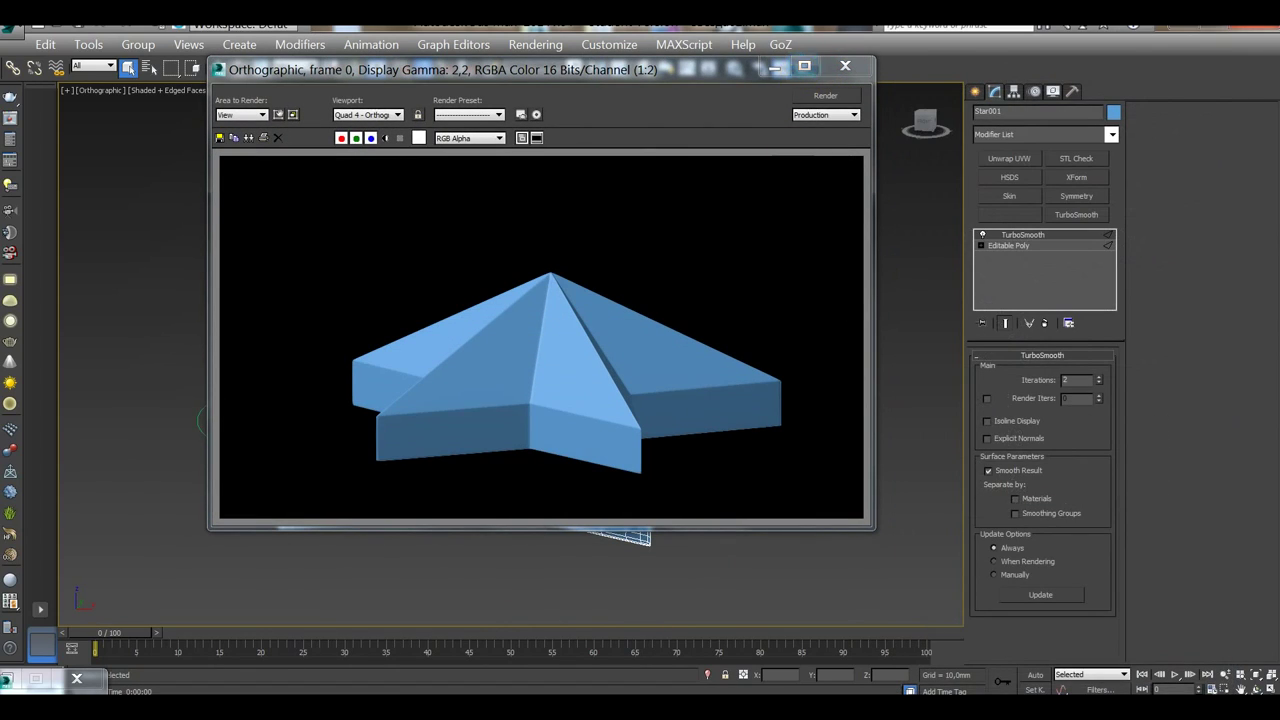
pyautogui.click(845, 66)
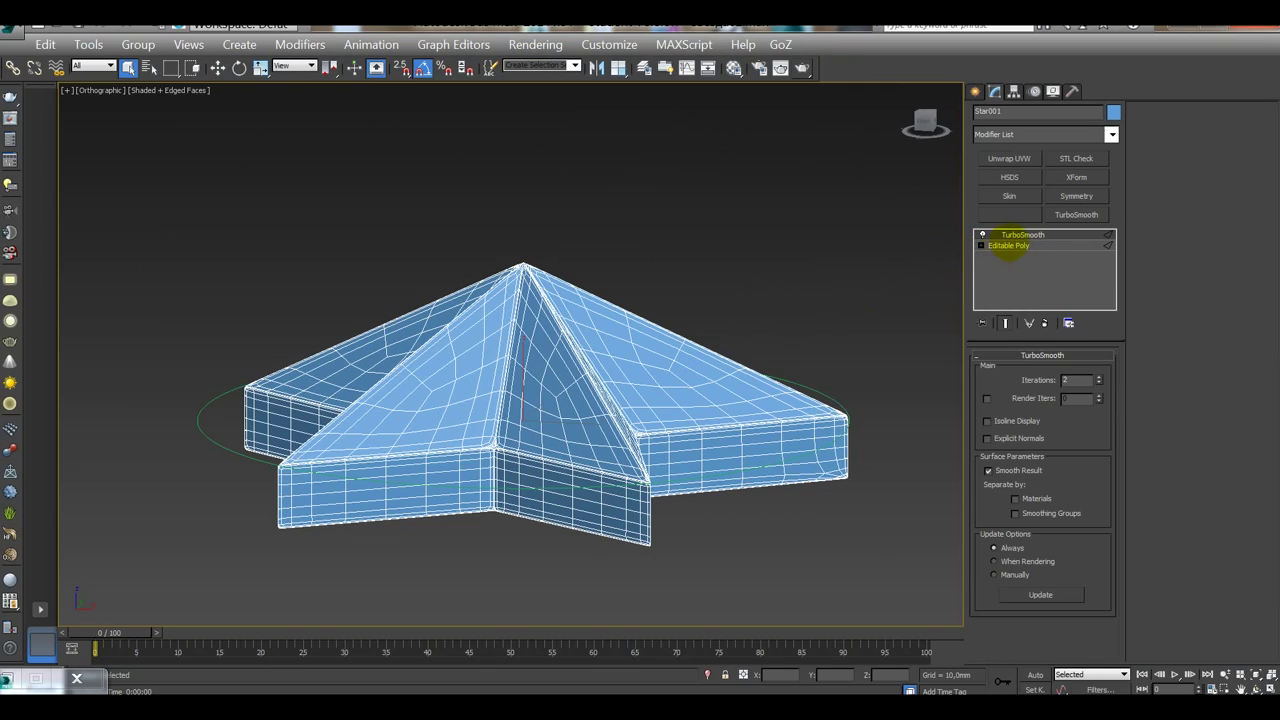
# Step: Render a close view of the smoothed star's peak and one arm, and close the render window
pyautogui.moveTo(669, 254)
pyautogui.keyDown('alt'); pyautogui.mouseDown(button='middle')
pyautogui.moveTo(677, 271)
pyautogui.moveTo(690, 242)
pyautogui.mouseUp(button='middle'); pyautogui.keyUp('alt')
pyautogui.scroll(5, 690, 242)
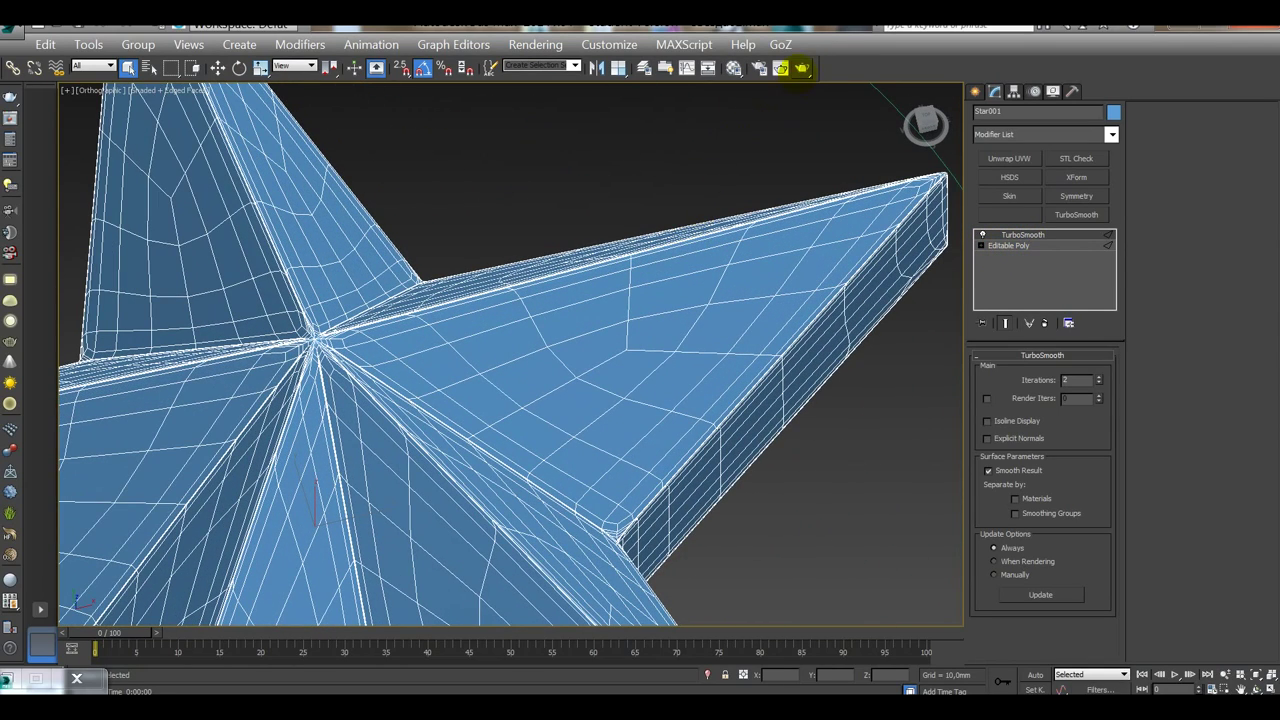
pyautogui.click(801, 68)
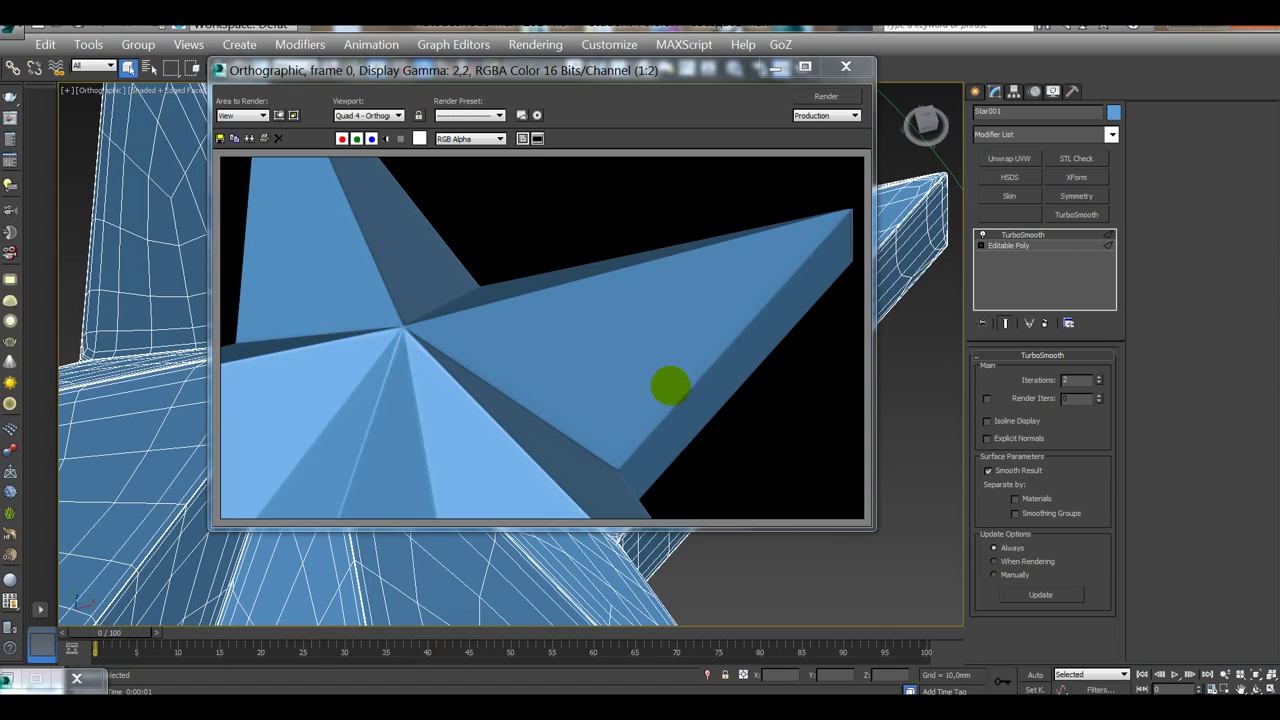
pyautogui.click(846, 66)
pyautogui.keyDown('alt'); pyautogui.moveTo(605, 414); pyautogui.dragTo(758, 418, button='middle'); pyautogui.keyUp('alt')
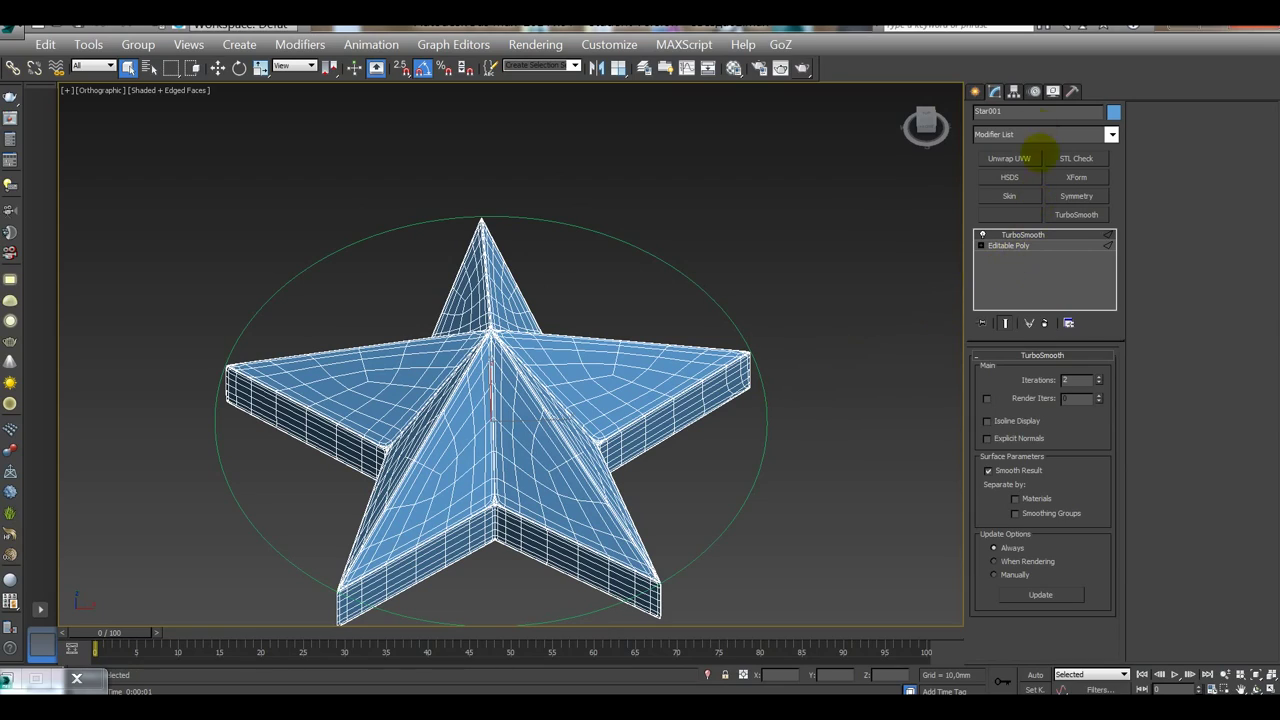
pyautogui.click(995, 246)
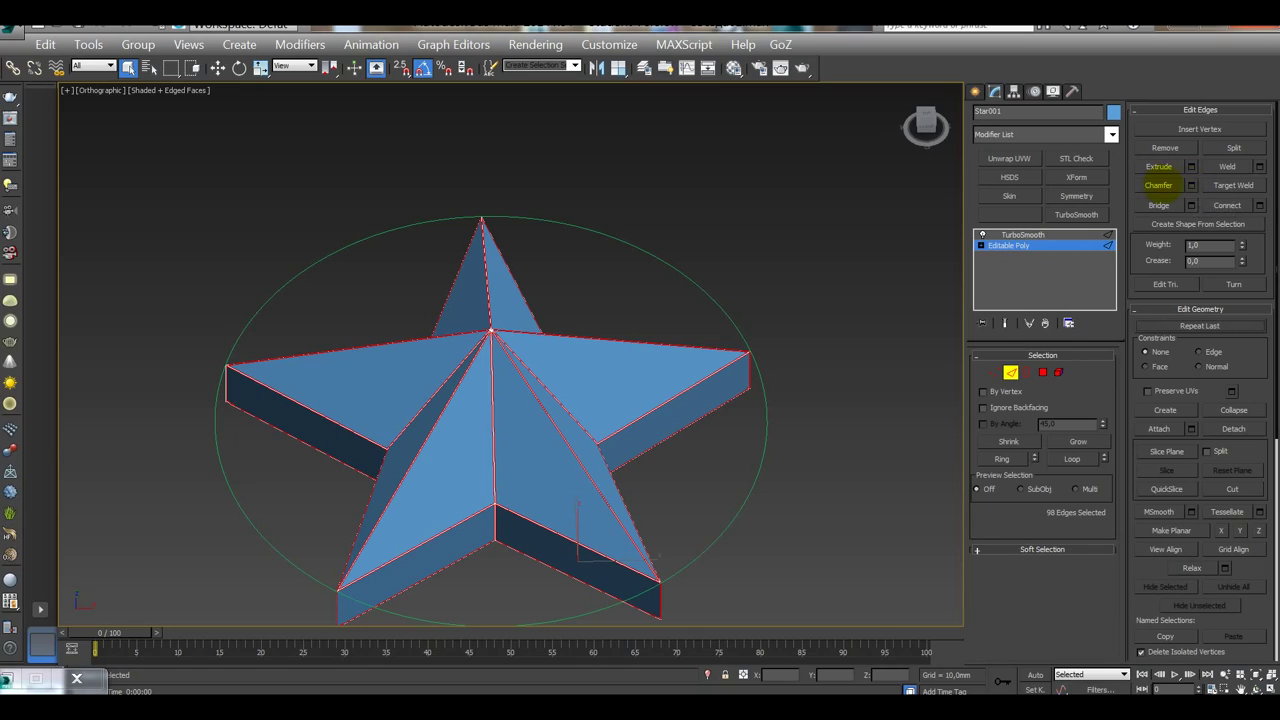
pyautogui.click(1191, 185)
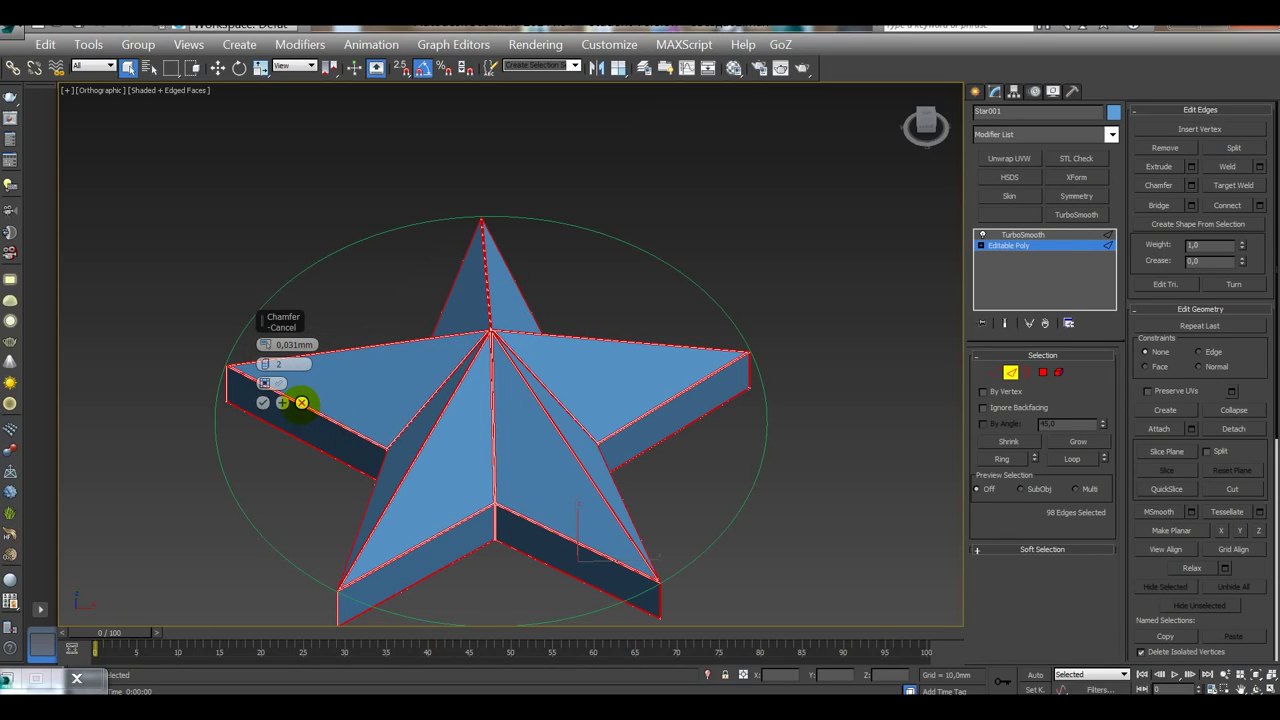
pyautogui.click(301, 403)
# Step: Render a close-up of the peak at the Editable Poly level and close the render window
pyautogui.scroll(8, 566, 292)
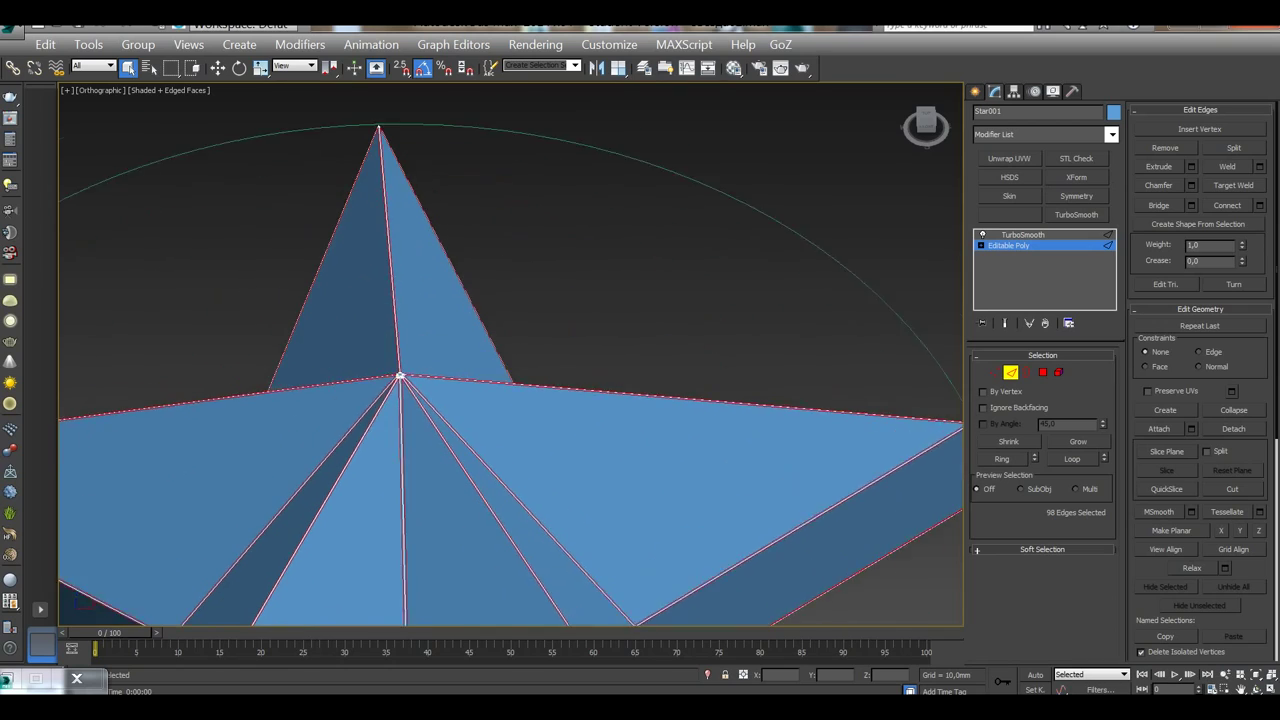
pyautogui.moveTo(331, 406); pyautogui.dragTo(527, 373, button='middle')
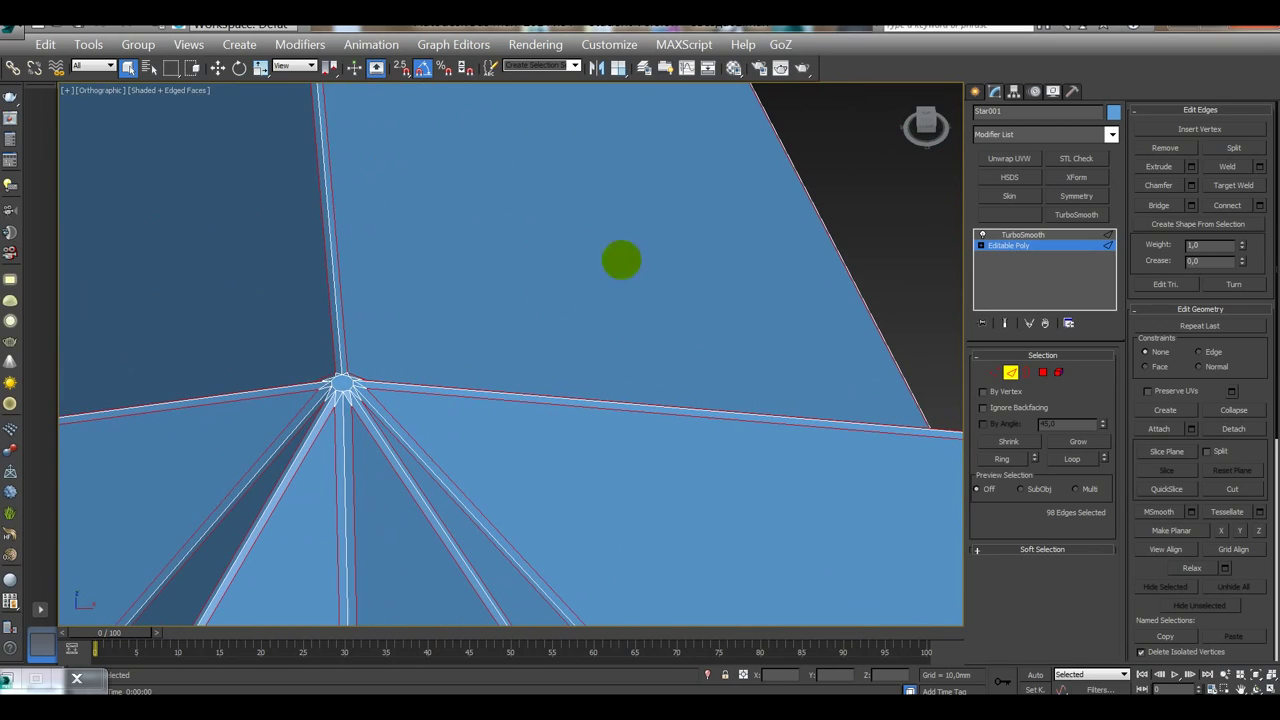
pyautogui.click(803, 67)
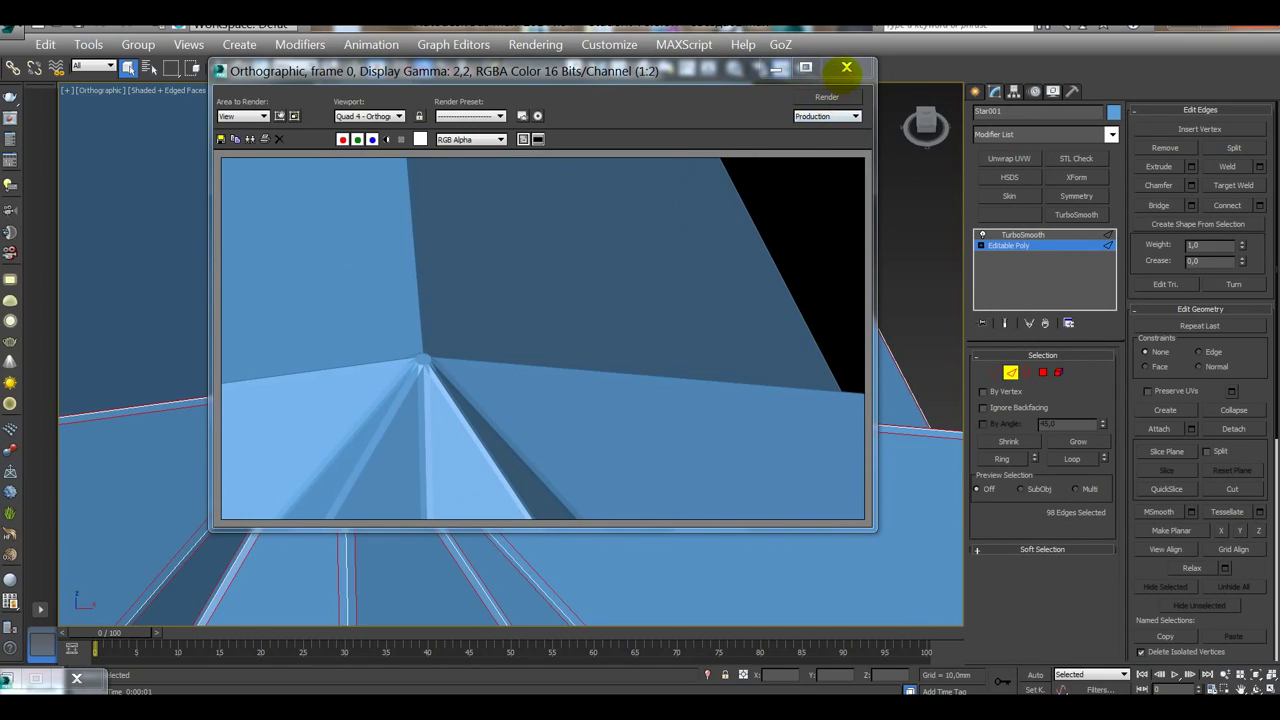
pyautogui.click(846, 67)
# Step: Return to the TurboSmooth level, render the star from the front angled view, and close the render window
pyautogui.press('z')
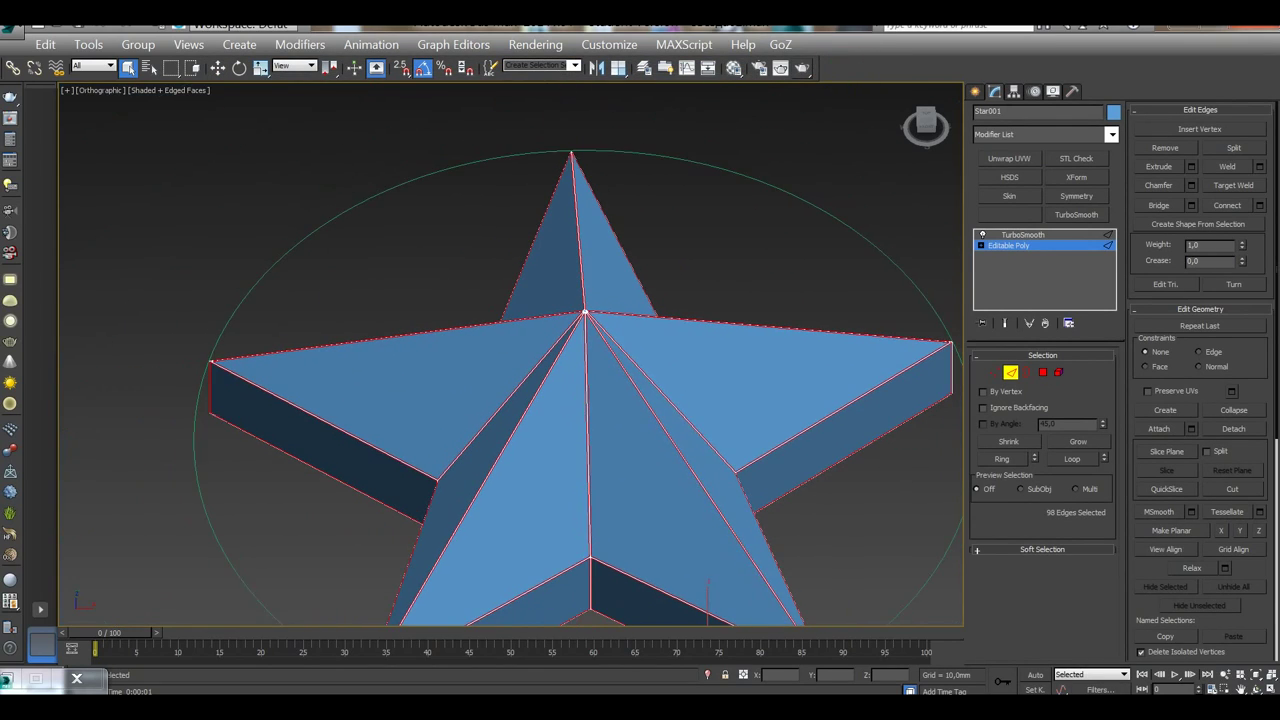
pyautogui.click(1020, 234)
pyautogui.click(802, 68)
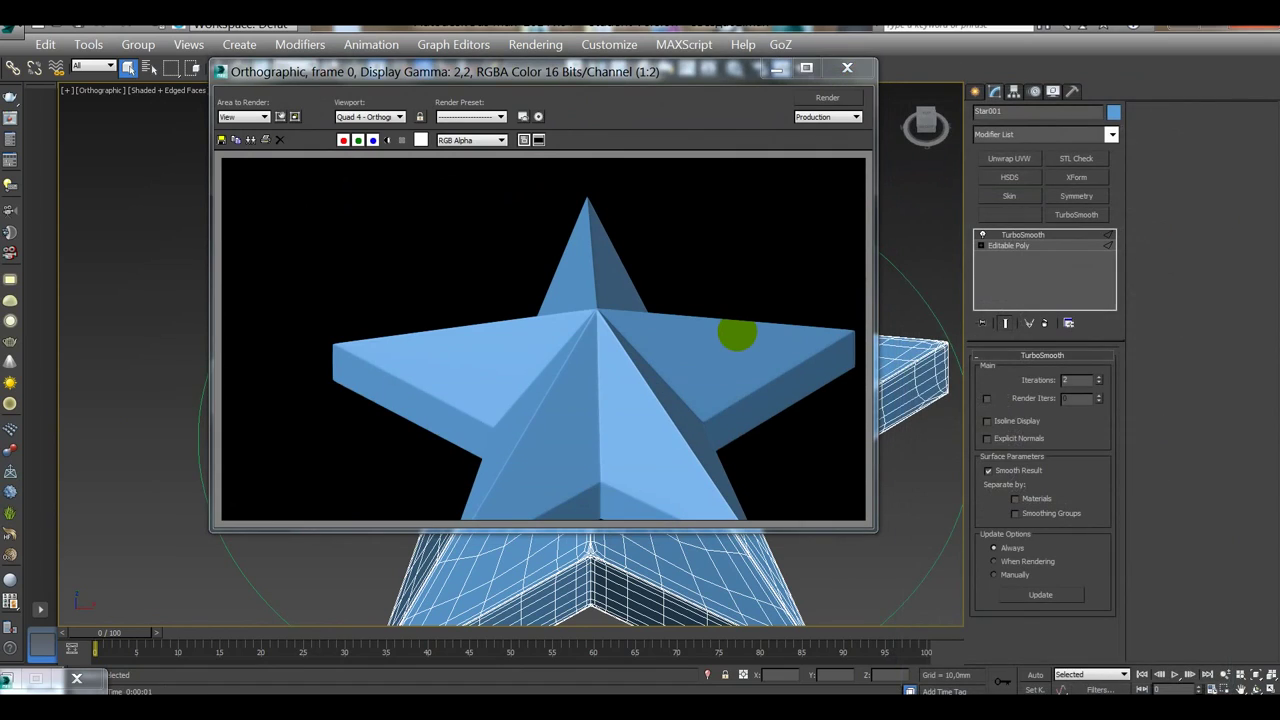
pyautogui.click(847, 67)
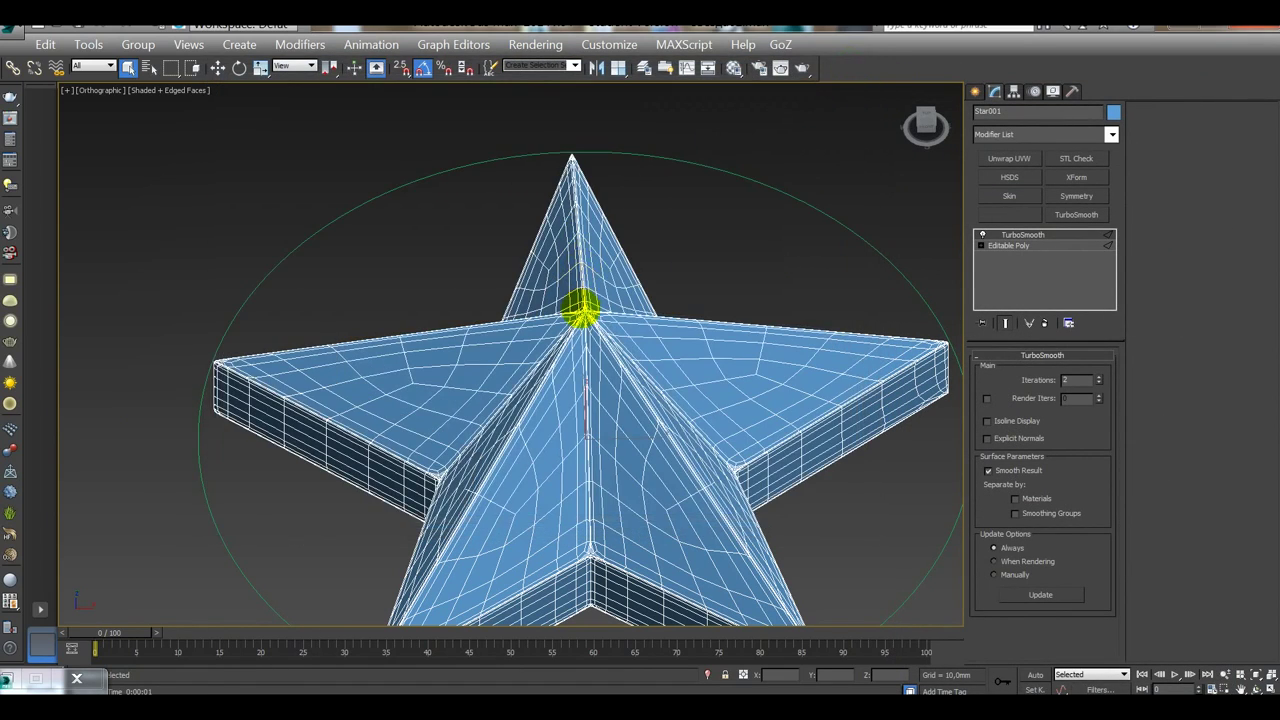
# Step: Render a close-up of the smoothed star's centre peak, and close the render window
pyautogui.scroll(8, 581, 310)
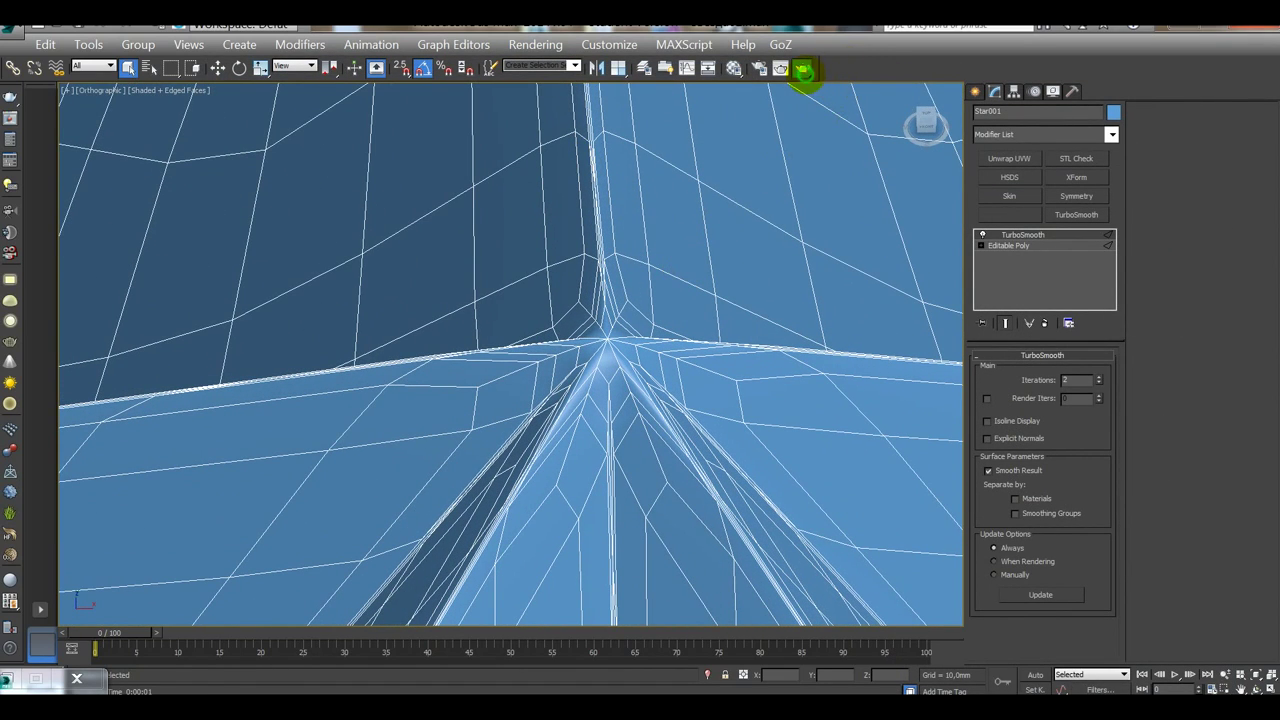
pyautogui.click(802, 68)
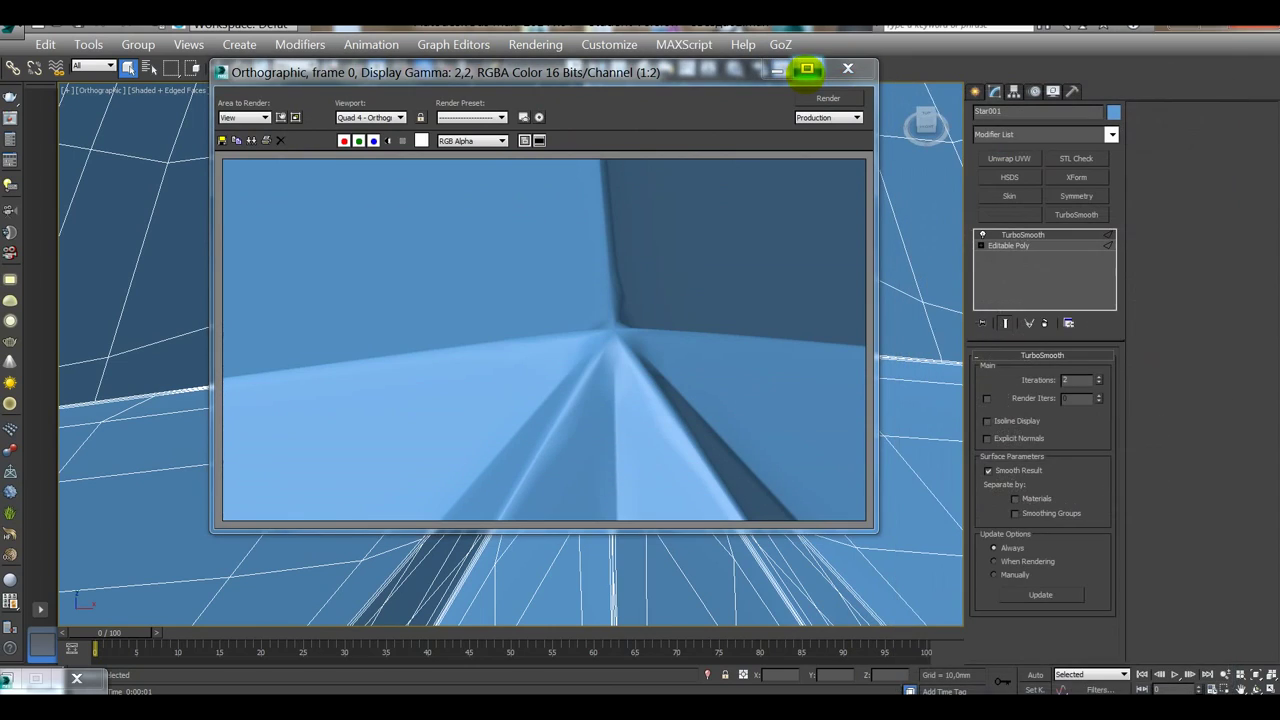
pyautogui.click(847, 68)
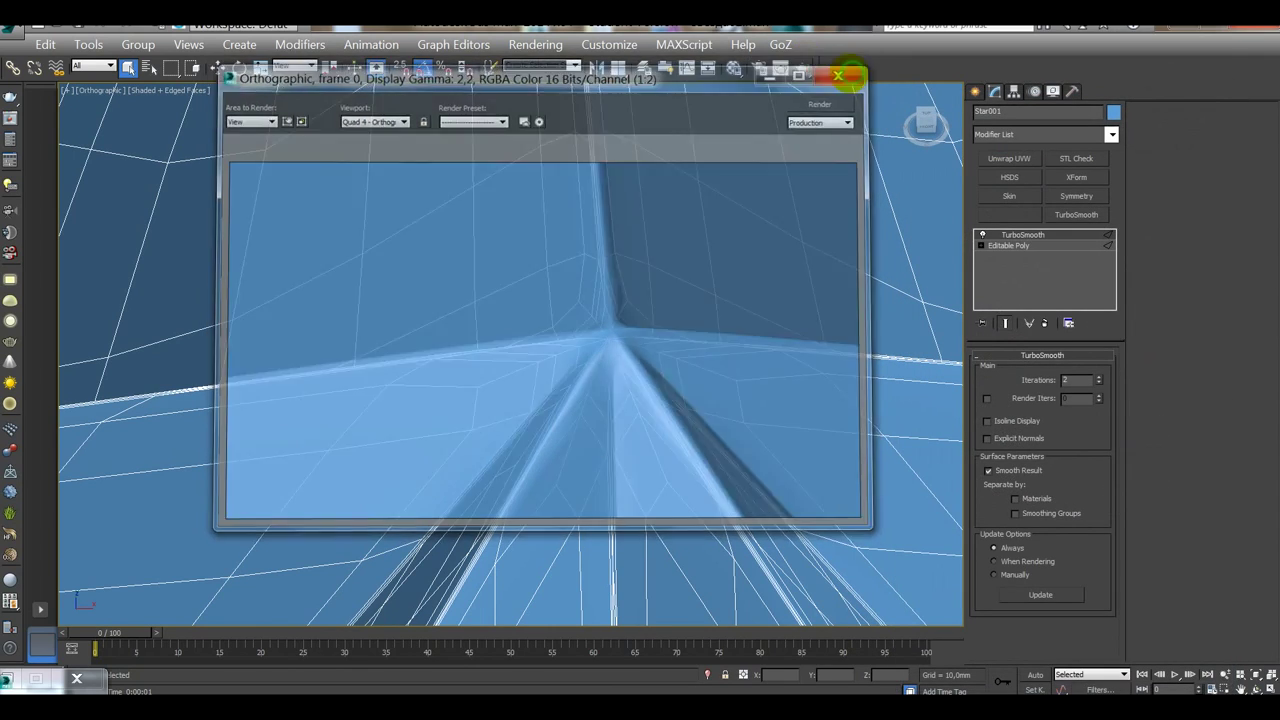
pyautogui.scroll(-8, 689, 299)
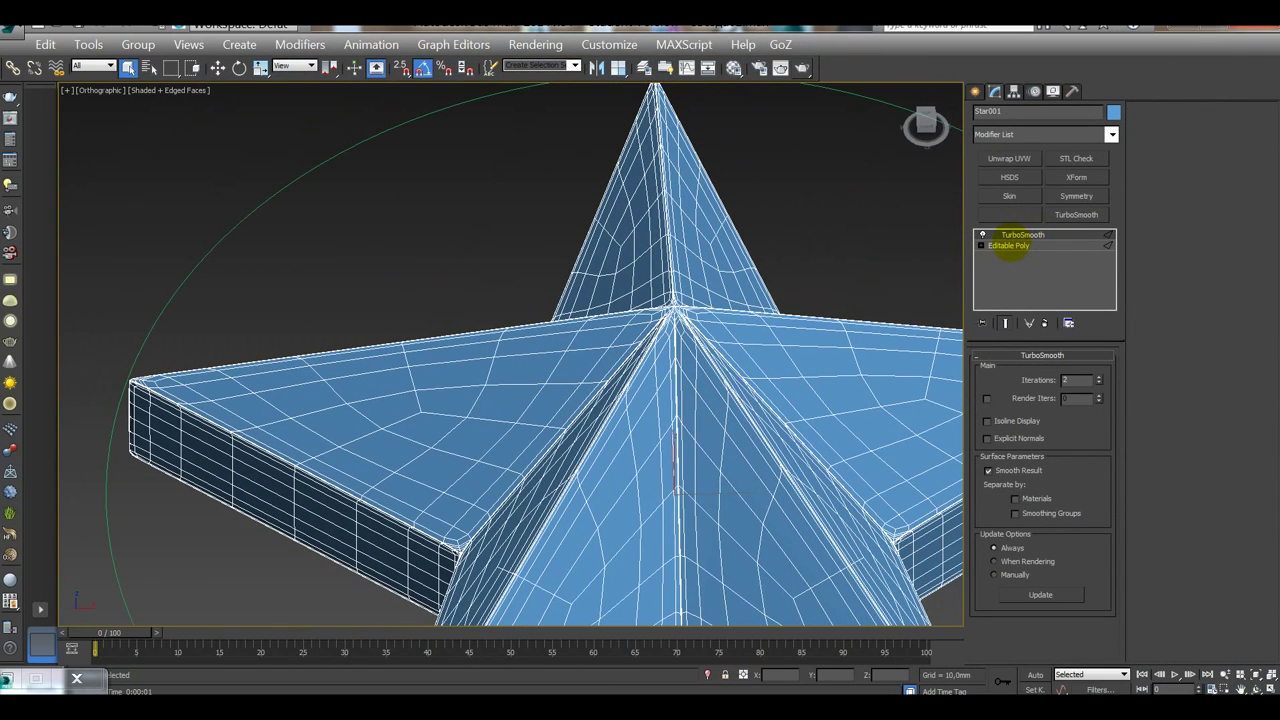
# Step: Try to collapse all the clustered vertices at the star's centre into a single vertex in the Editable Poly
pyautogui.click(1009, 246)
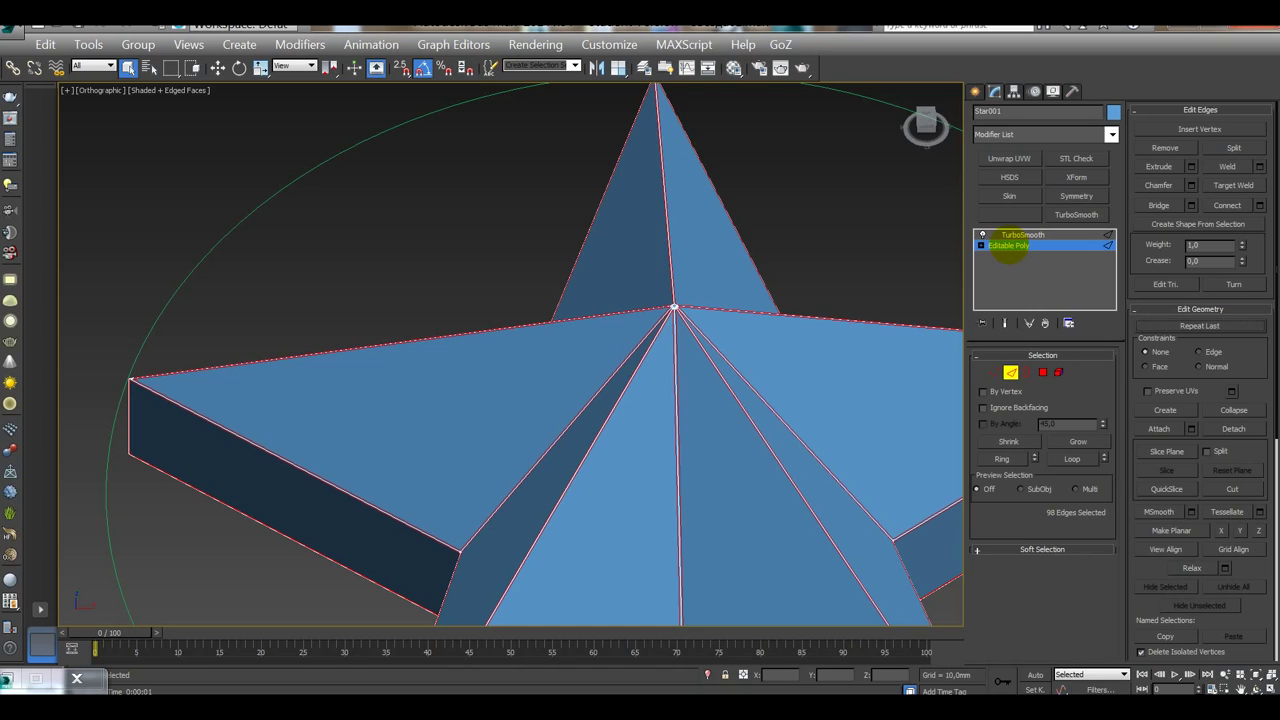
pyautogui.press('1')
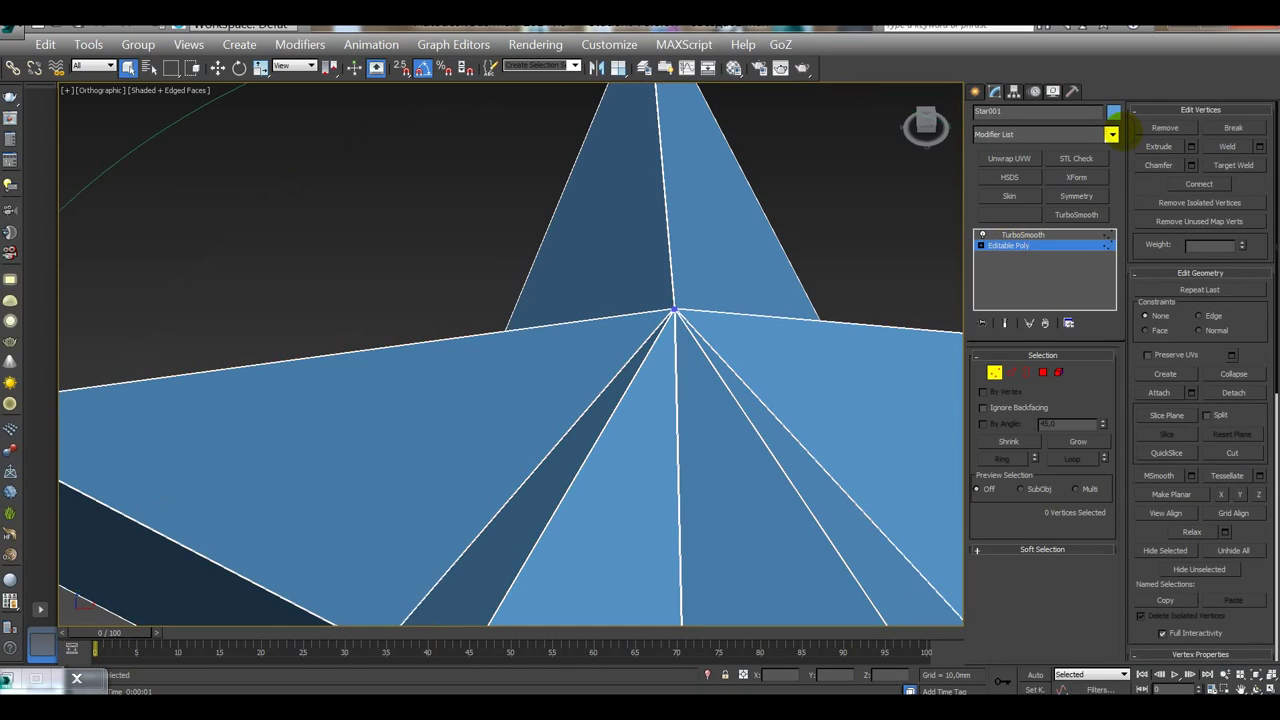
pyautogui.scroll(5, 700, 334)
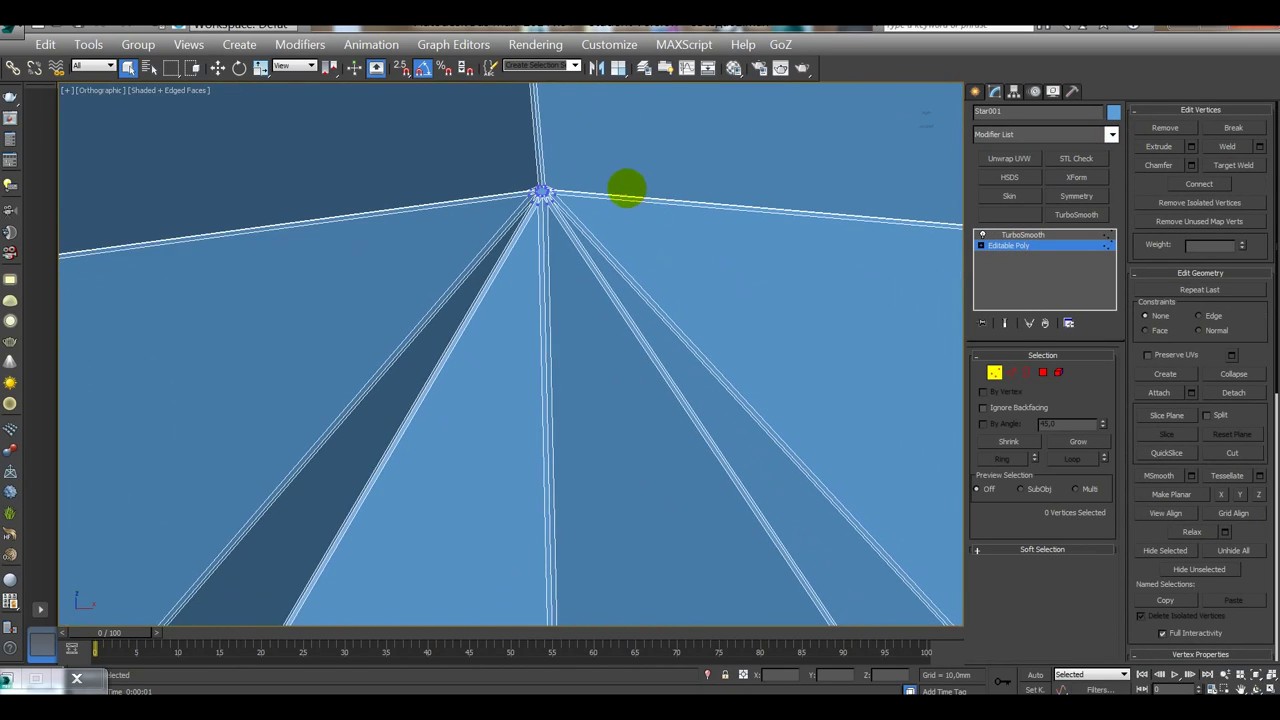
pyautogui.moveTo(640, 369)
pyautogui.keyDown('alt'); pyautogui.mouseDown(button='middle')
pyautogui.moveTo(651, 346)
pyautogui.moveTo(655, 375)
pyautogui.mouseUp(button='middle'); pyautogui.keyUp('alt')
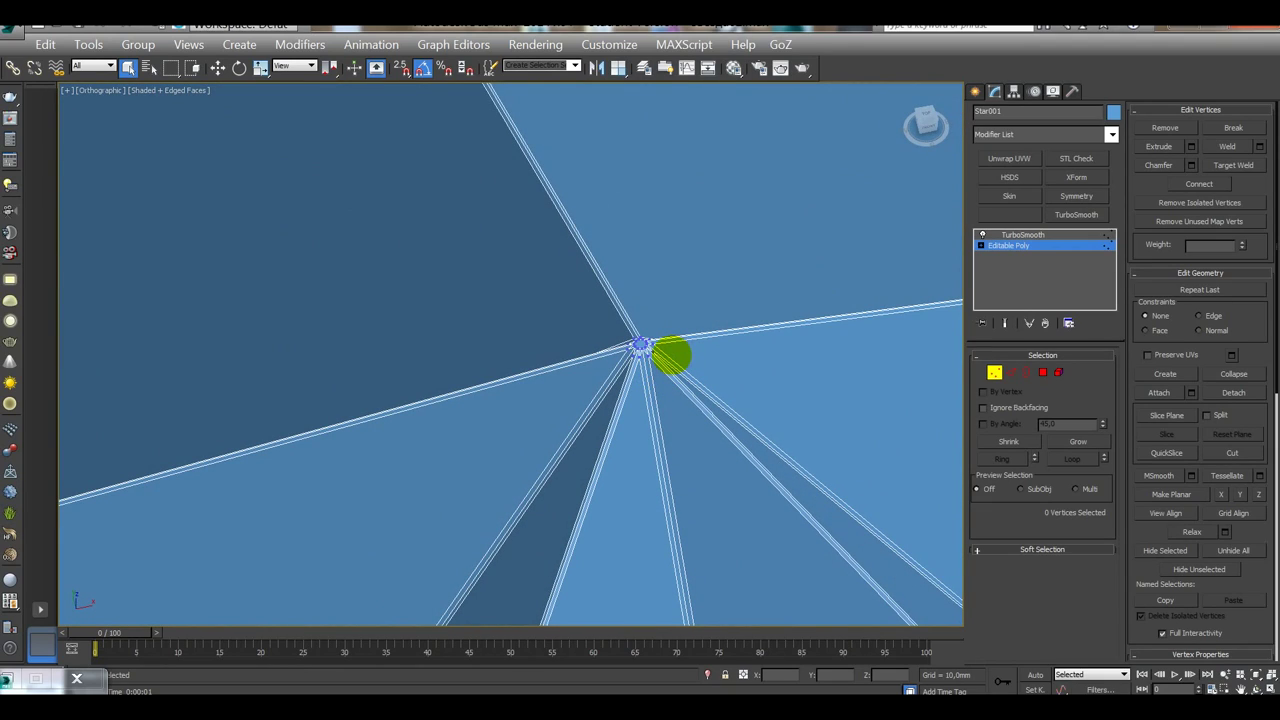
pyautogui.moveTo(690, 310); pyautogui.dragTo(584, 393)
pyautogui.press('t')
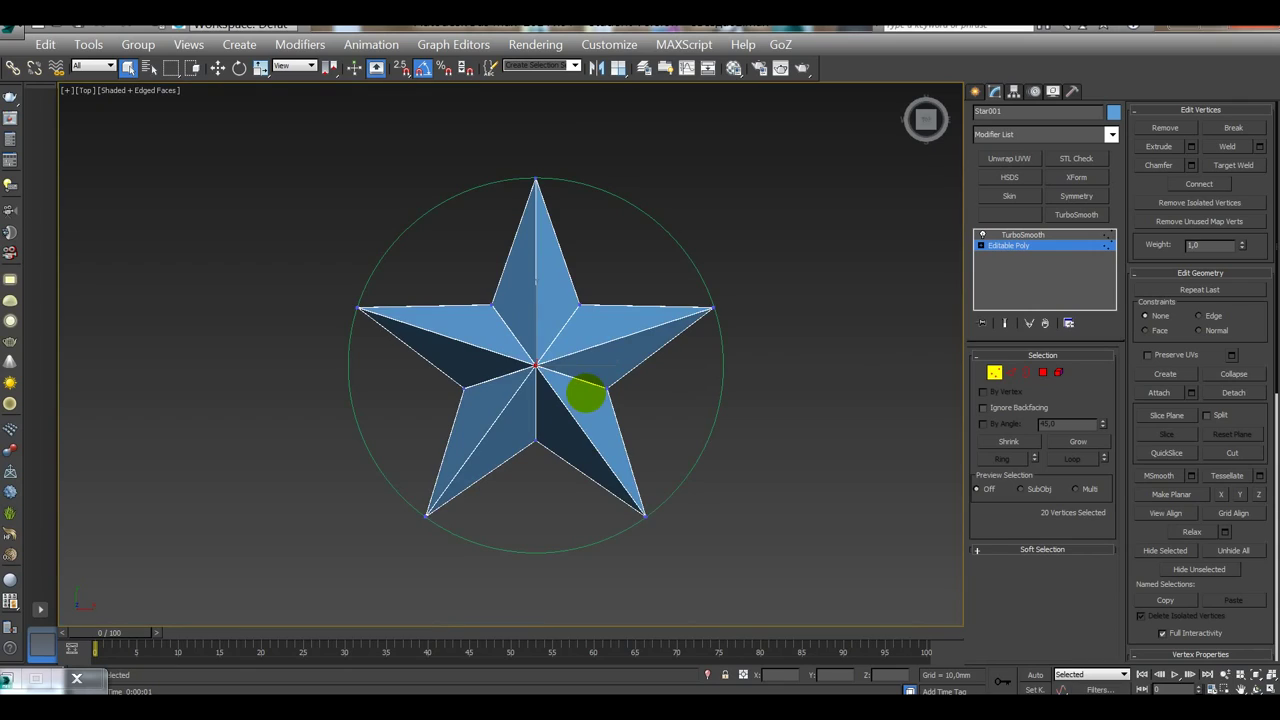
pyautogui.scroll(-2, 766, 509)
pyautogui.moveTo(720, 505); pyautogui.dragTo(700, 345, button='middle')
pyautogui.scroll(2, 698, 350)
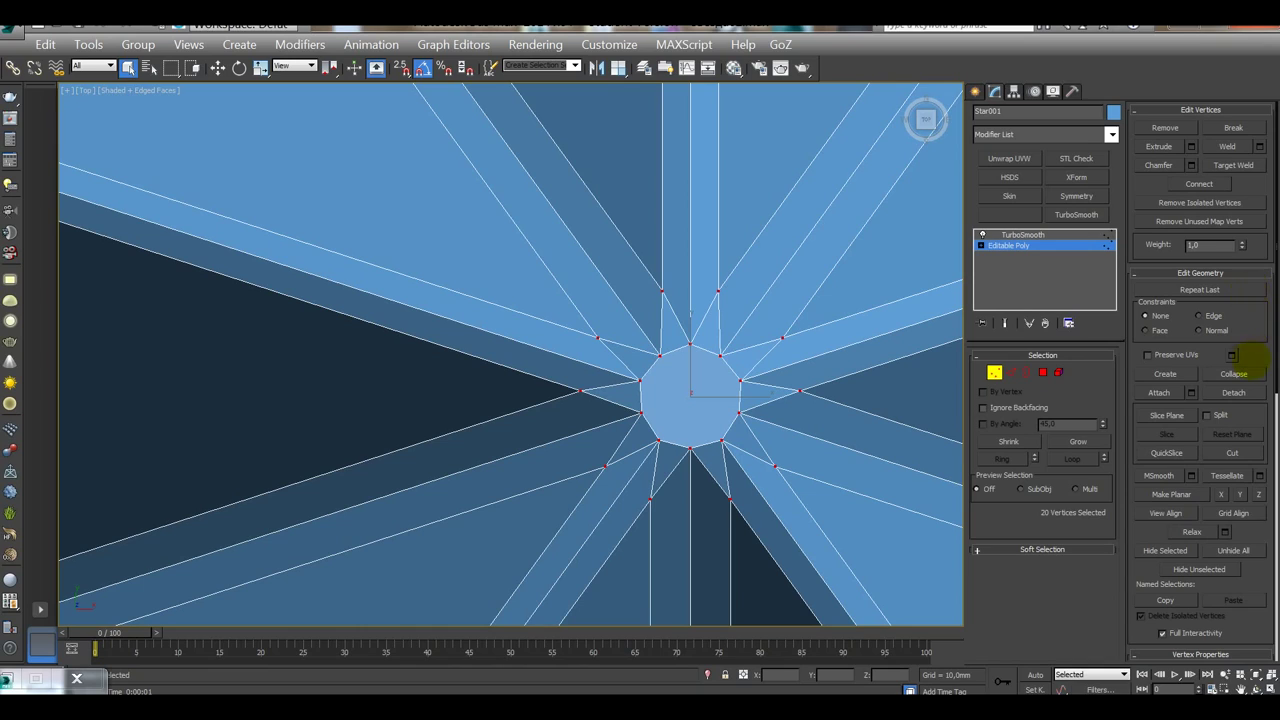
pyautogui.click(1238, 373)
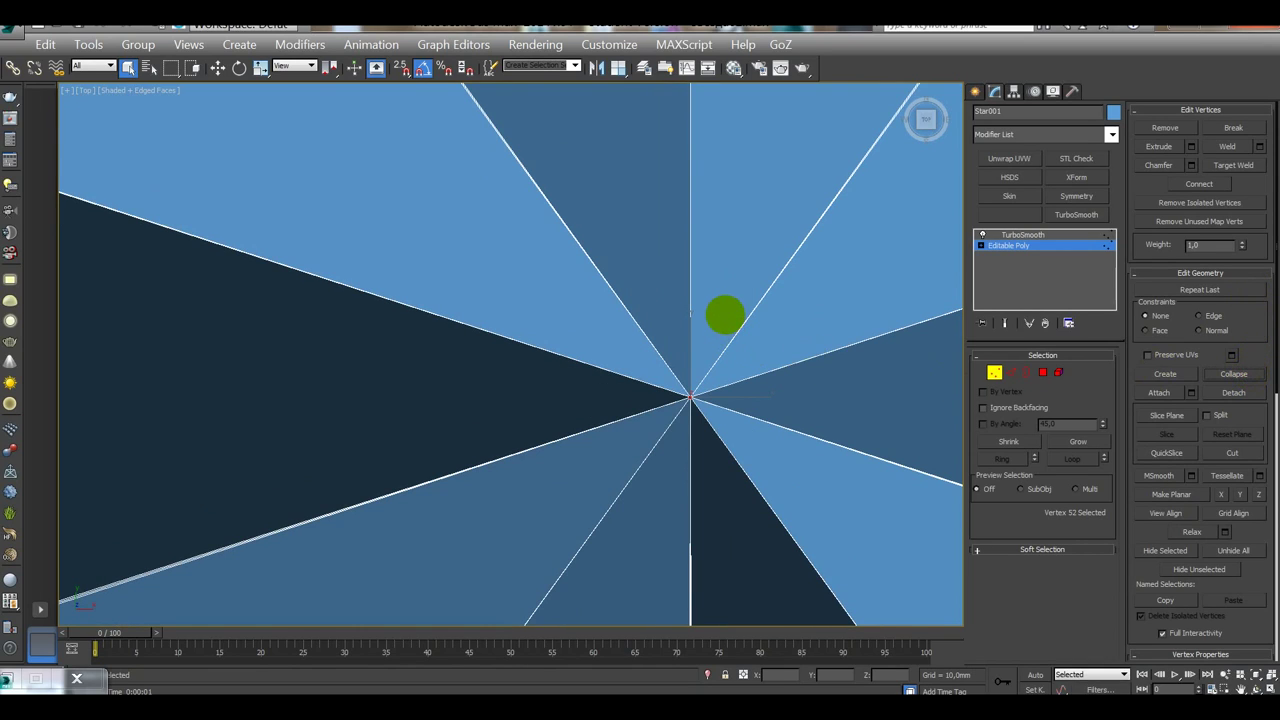
# Step: Return to the TurboSmooth level and render the star to check its collapsed centre peak, closing the render window
pyautogui.moveTo(723, 311); pyautogui.dragTo(750, 260, button='middle')
pyautogui.moveTo(730, 369); pyautogui.dragTo(746, 306, button='middle')
pyautogui.scroll(-4, 751, 329)
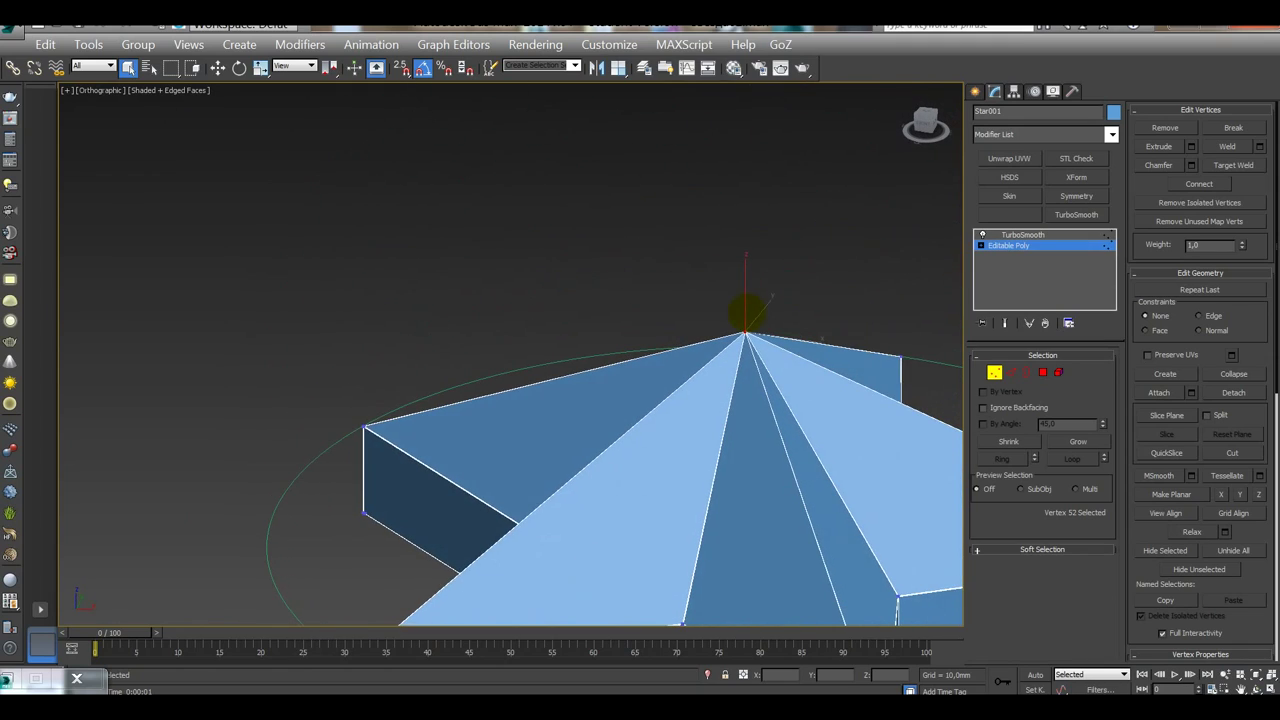
pyautogui.click(1022, 234)
pyautogui.moveTo(766, 354); pyautogui.dragTo(625, 256, button='middle')
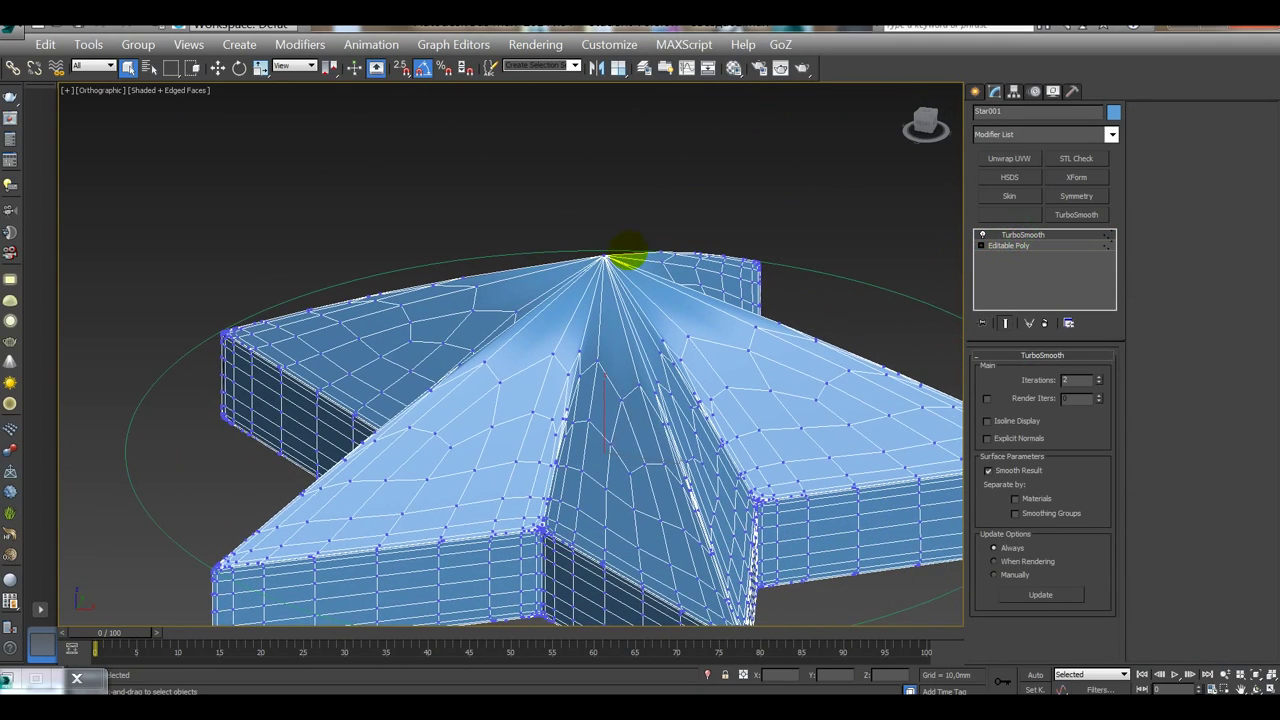
pyautogui.click(802, 68)
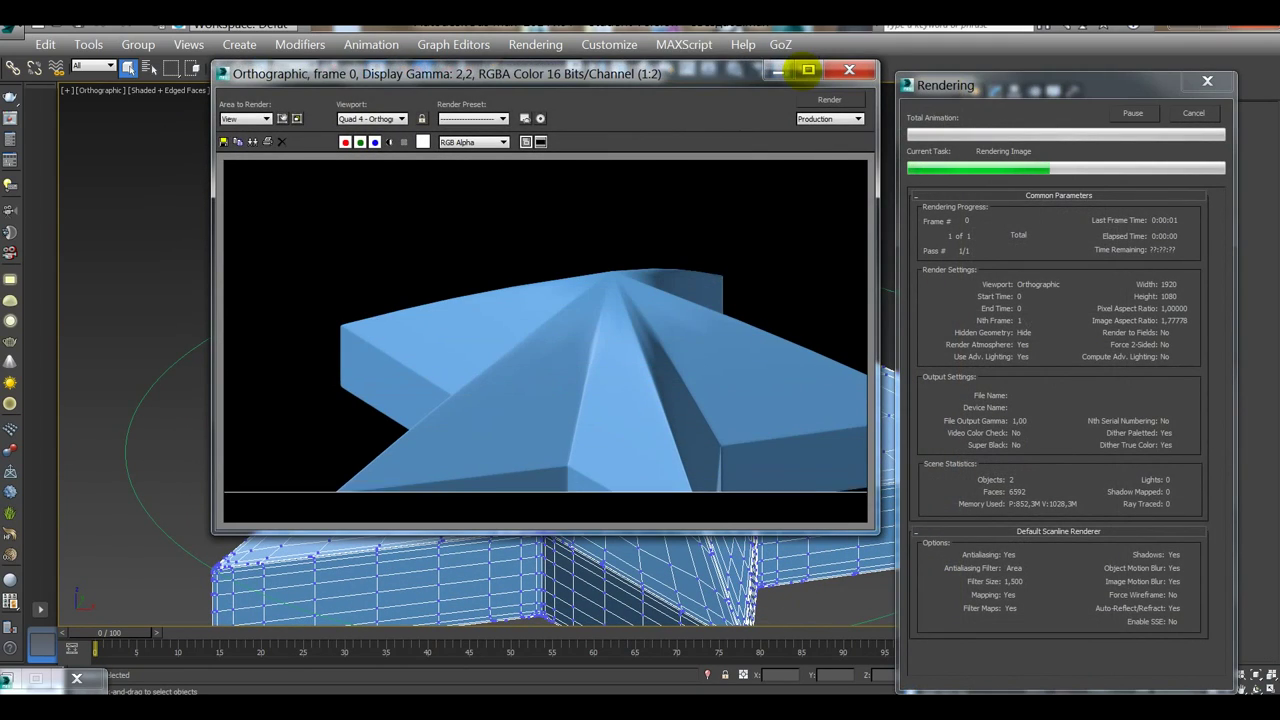
pyautogui.click(849, 69)
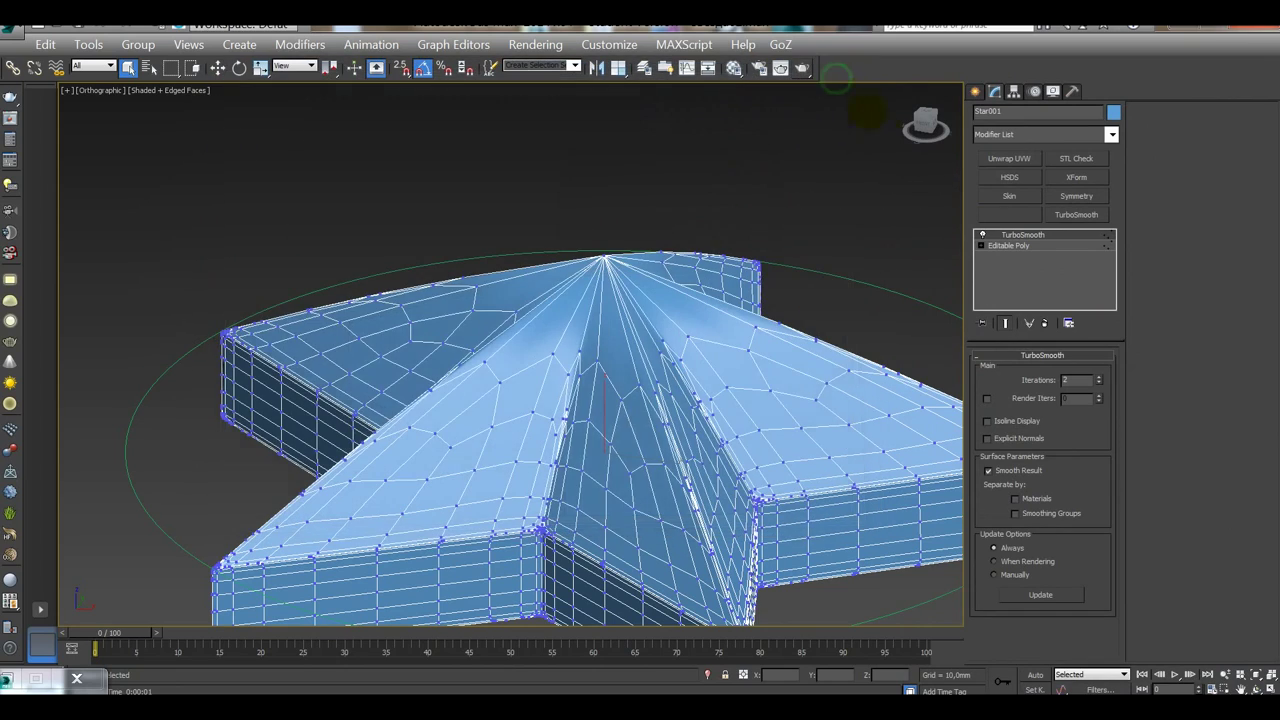
# Step: Switch off the TurboSmooth effect, return to the Editable Poly vertices and undo the collapse of the centre vertices
pyautogui.click(982, 234)
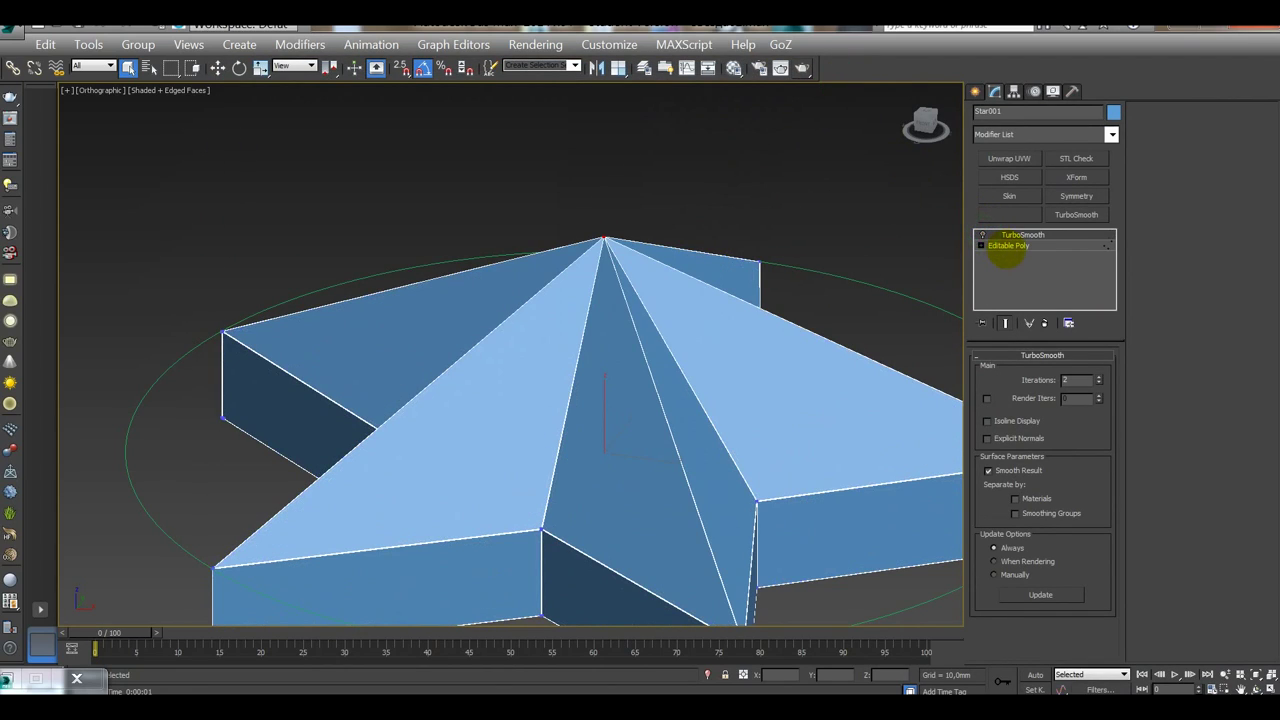
pyautogui.click(1008, 245)
pyautogui.click(604, 250)
pyautogui.keyDown('alt'); pyautogui.moveTo(604, 250); pyautogui.dragTo(624, 365, button='middle'); pyautogui.keyUp('alt')
# Step: Examine the inner and outer rings of vertices around the star's centre from the top view
pyautogui.press('t')
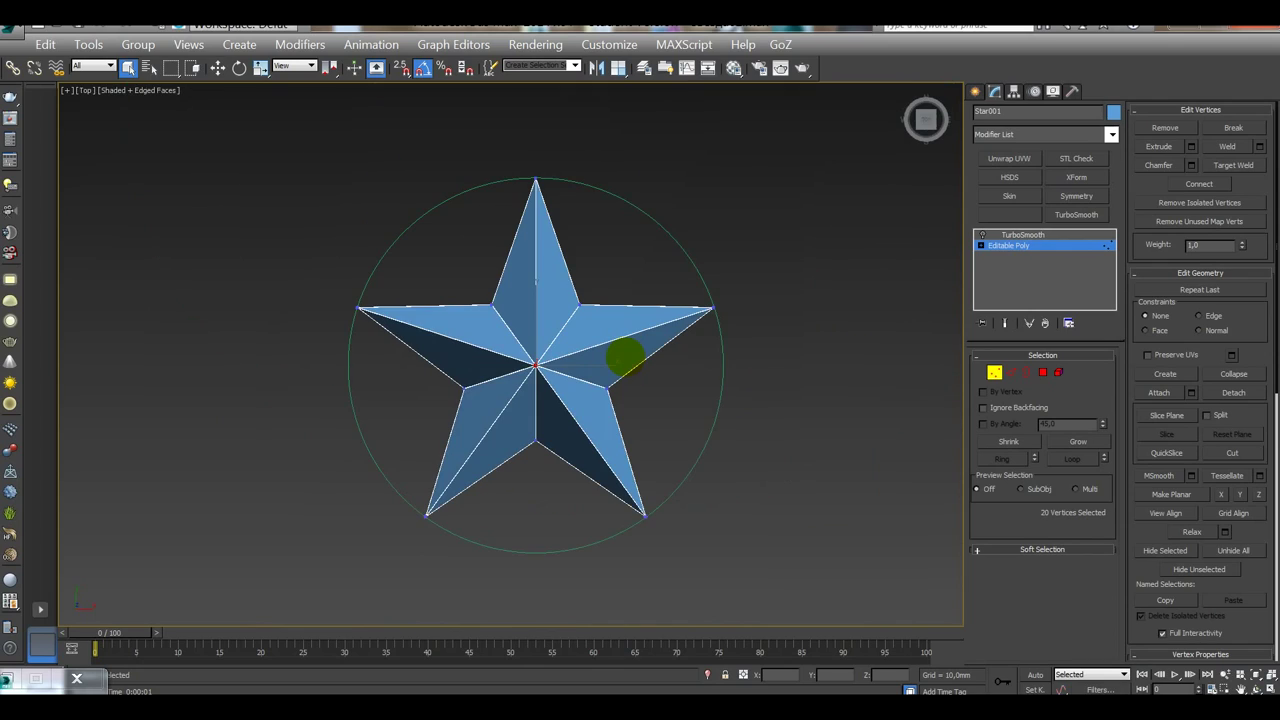
pyautogui.press('z')
pyautogui.scroll(-2, 712, 396)
pyautogui.moveTo(708, 392); pyautogui.dragTo(649, 320, button='middle')
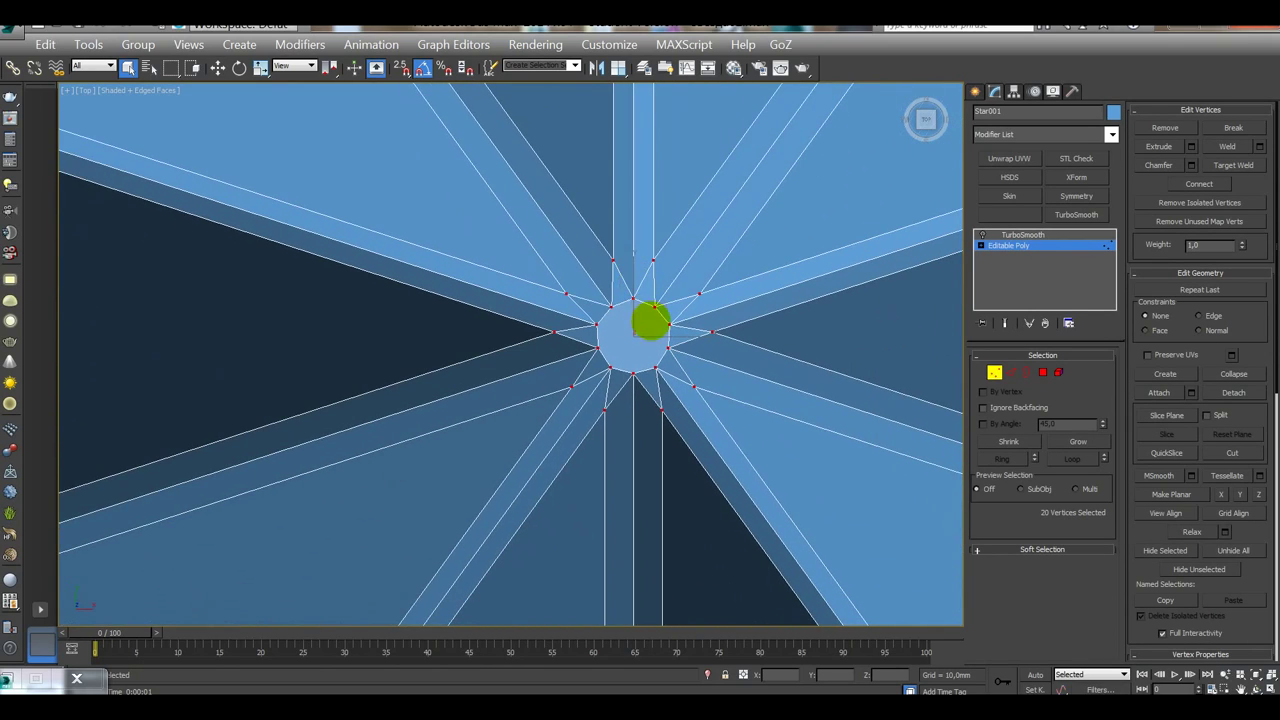
pyautogui.scroll(6, 649, 320)
pyautogui.scroll(-1, 634, 249)
pyautogui.scroll(-2, 634, 294)
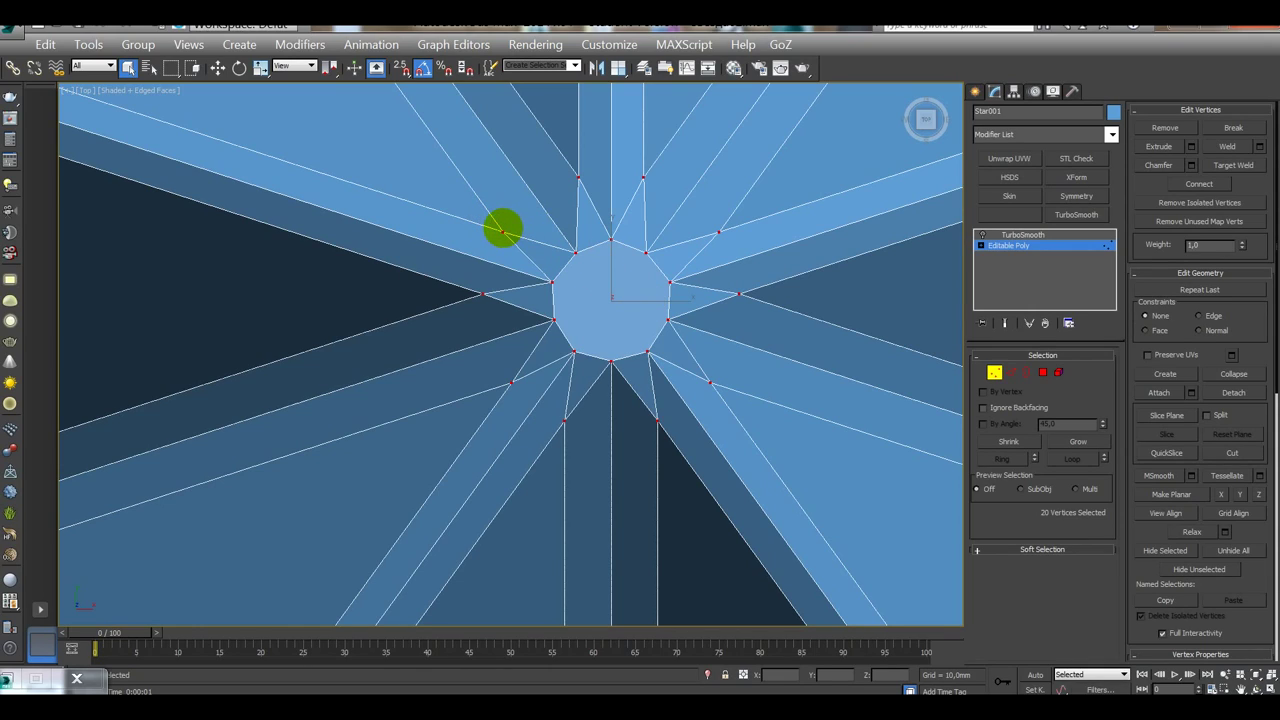
pyautogui.scroll(5, 570, 258)
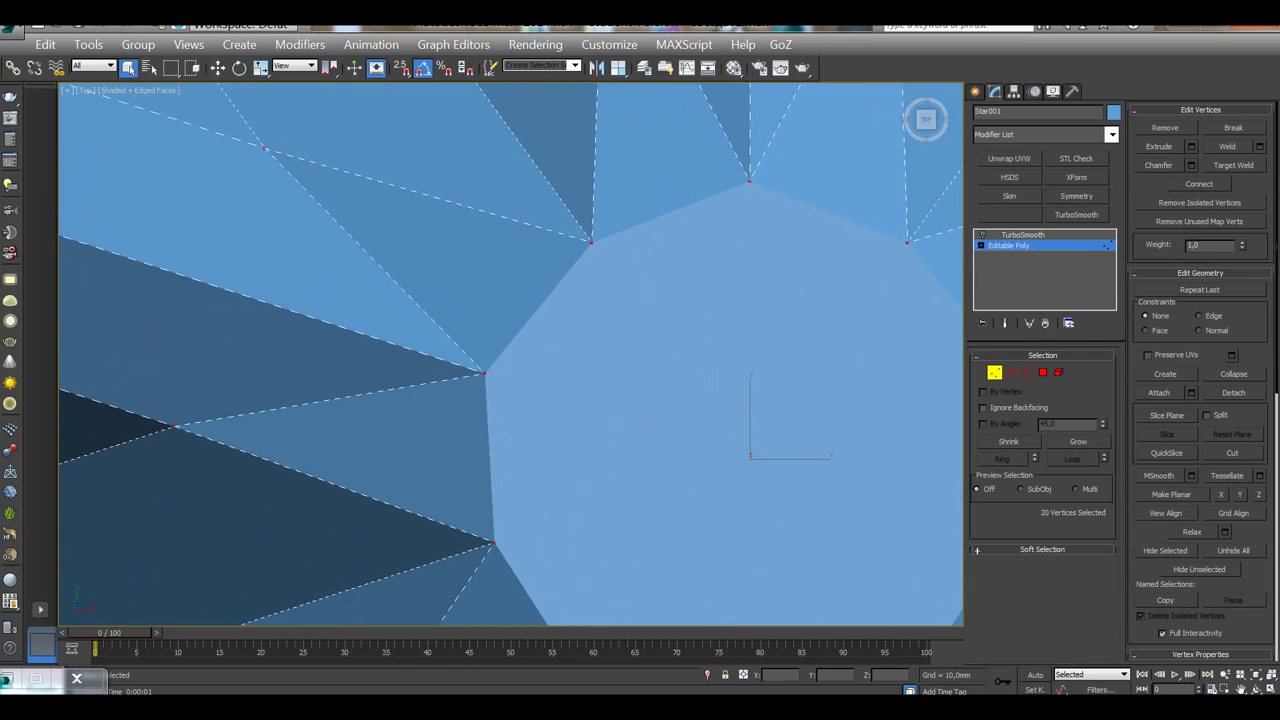
pyautogui.scroll(-5, 603, 215)
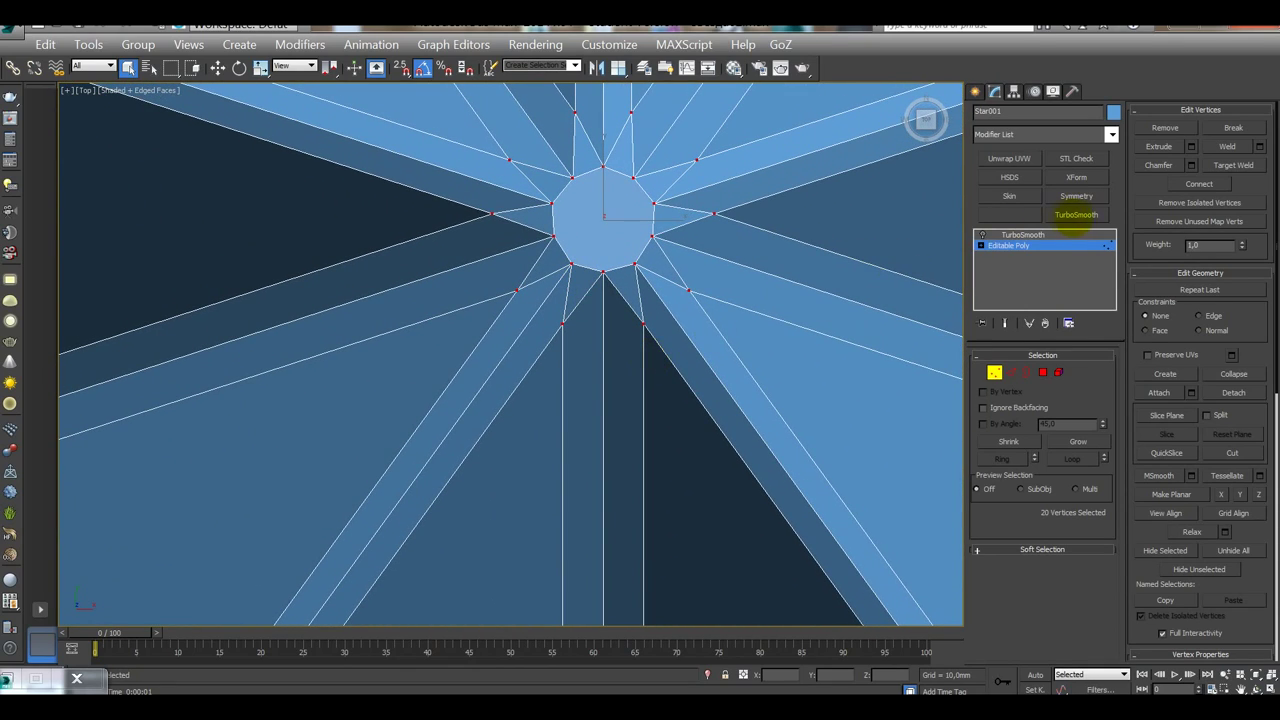
# Step: Target-weld each of the ten outer vertices around the star's centre onto an adjacent corner of the central polygon
pyautogui.click(1160, 165)
pyautogui.click(1232, 166)
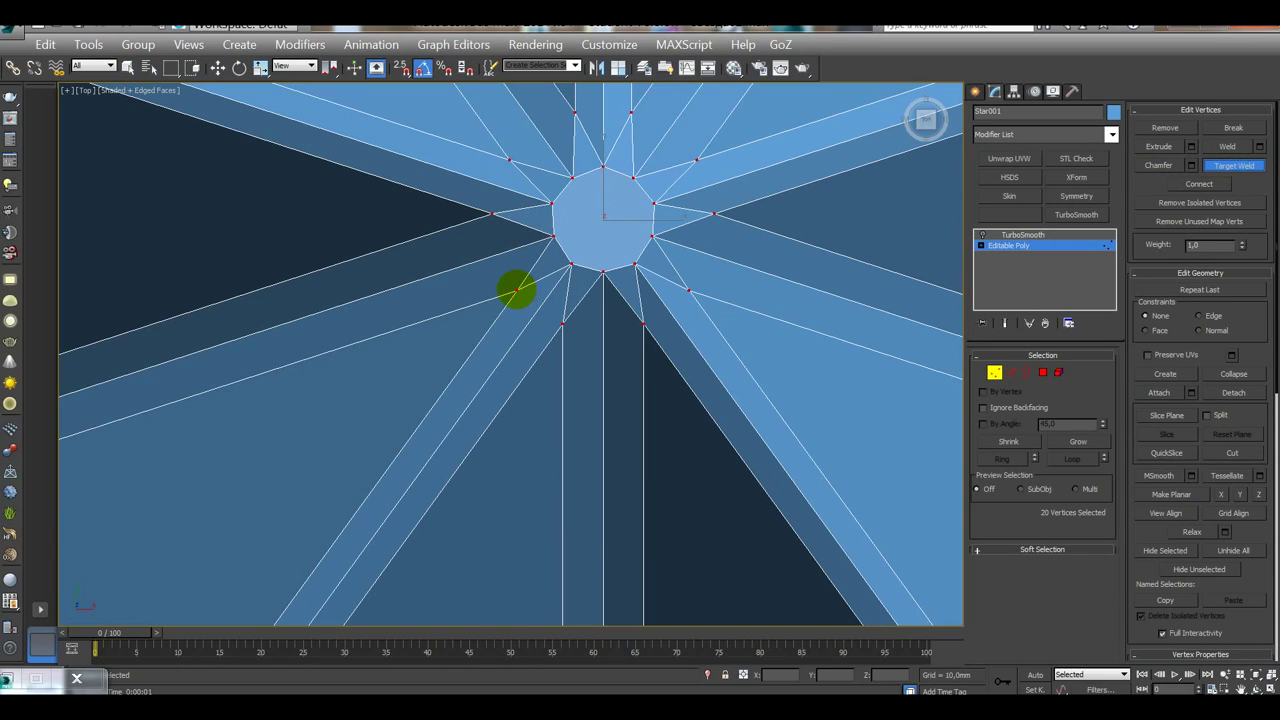
pyautogui.click(568, 264)
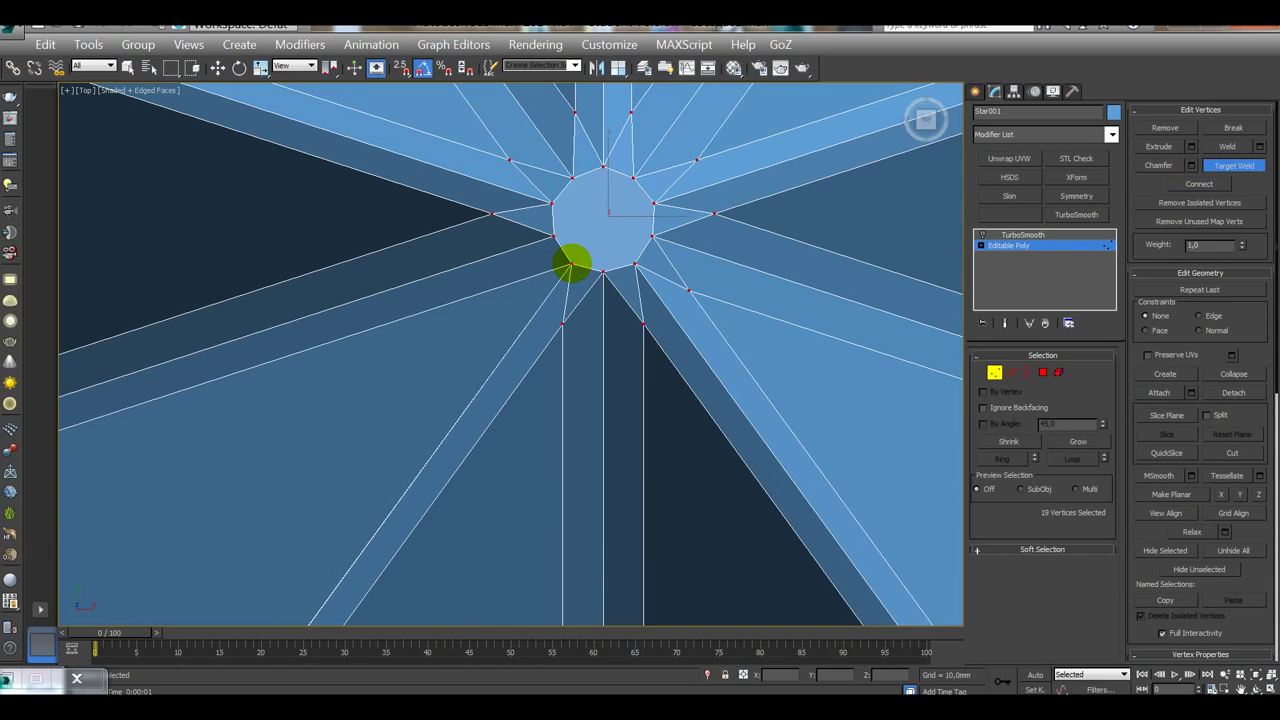
pyautogui.click(562, 323)
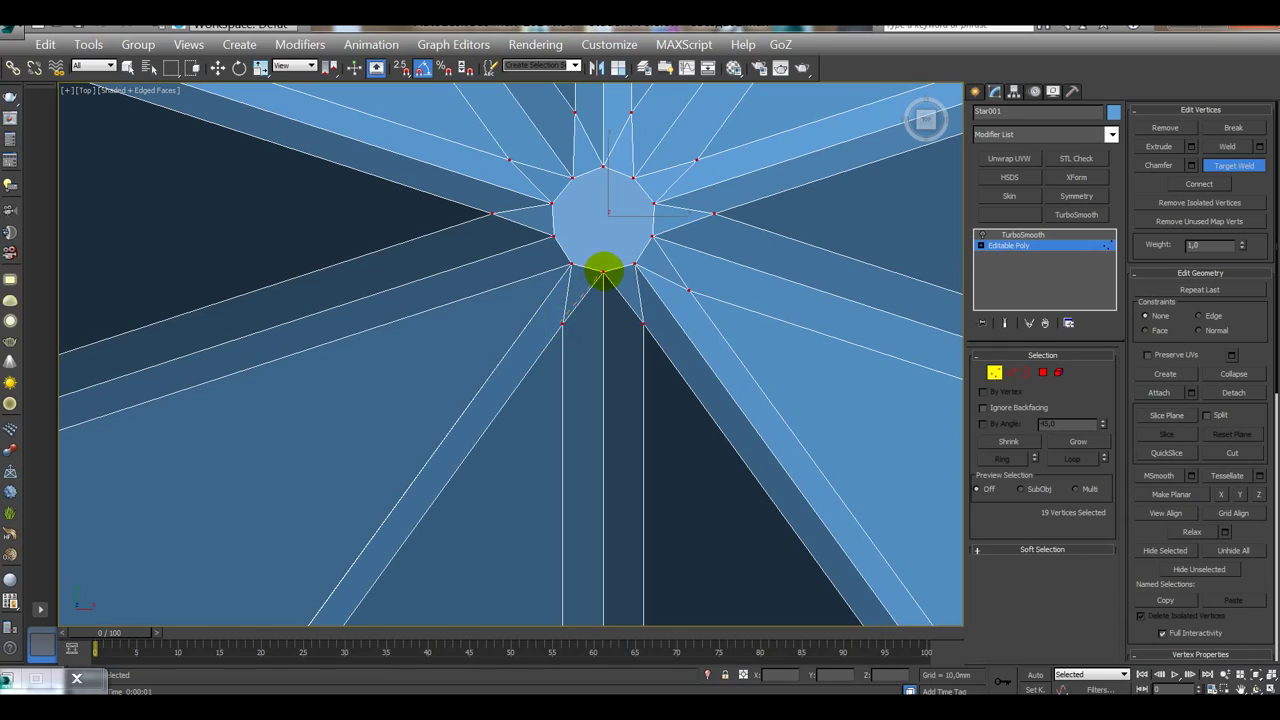
pyautogui.click(603, 270)
pyautogui.click(643, 322)
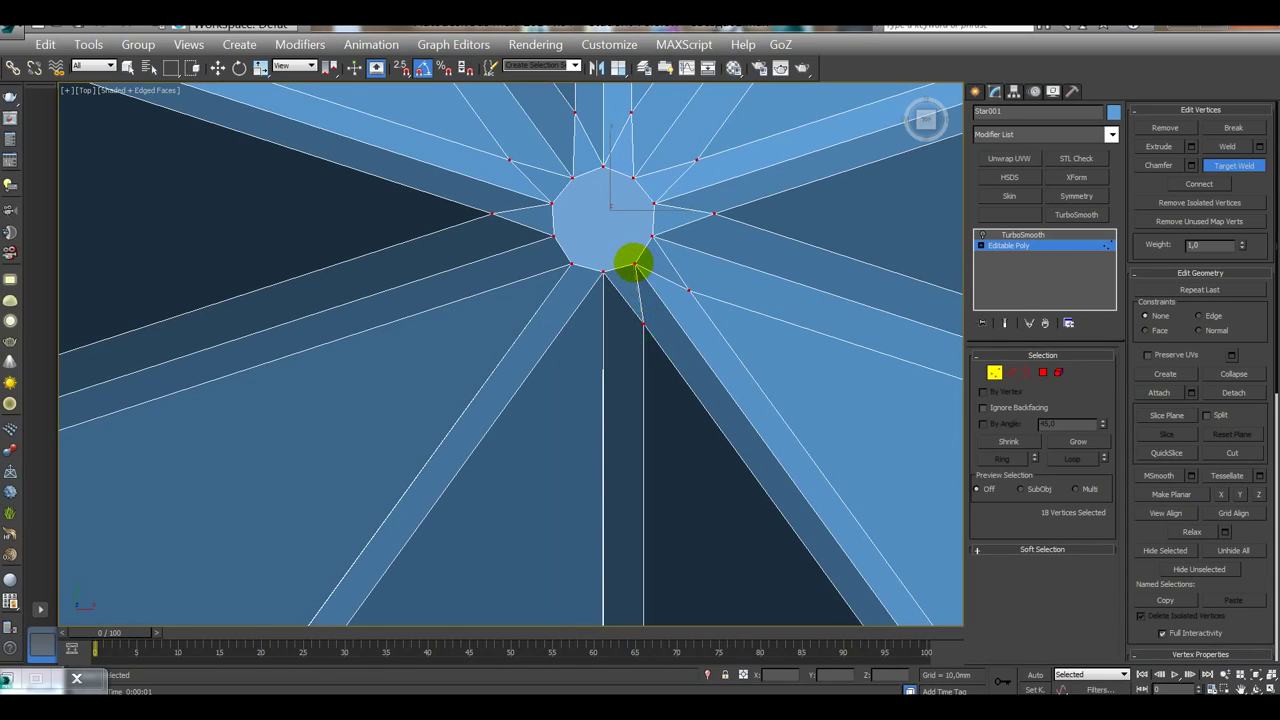
pyautogui.click(634, 264)
pyautogui.click(688, 290)
pyautogui.click(652, 236)
pyautogui.click(716, 212)
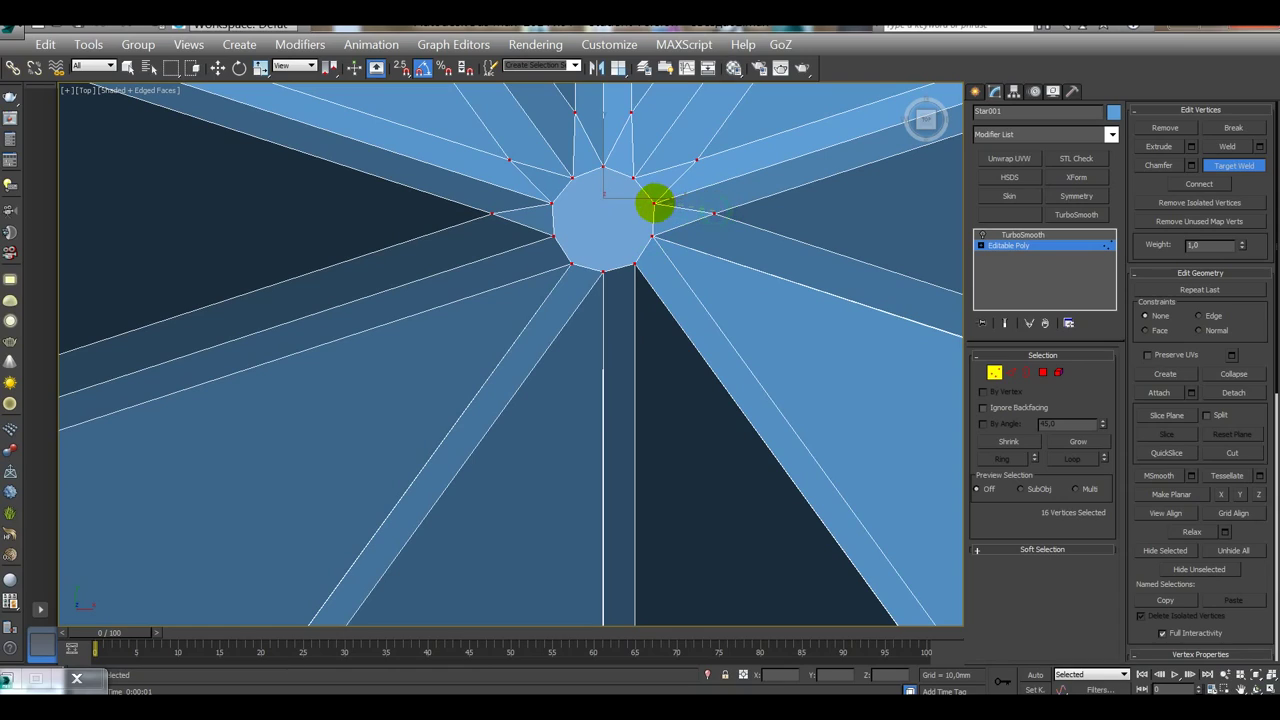
pyautogui.click(653, 203)
pyautogui.click(697, 158)
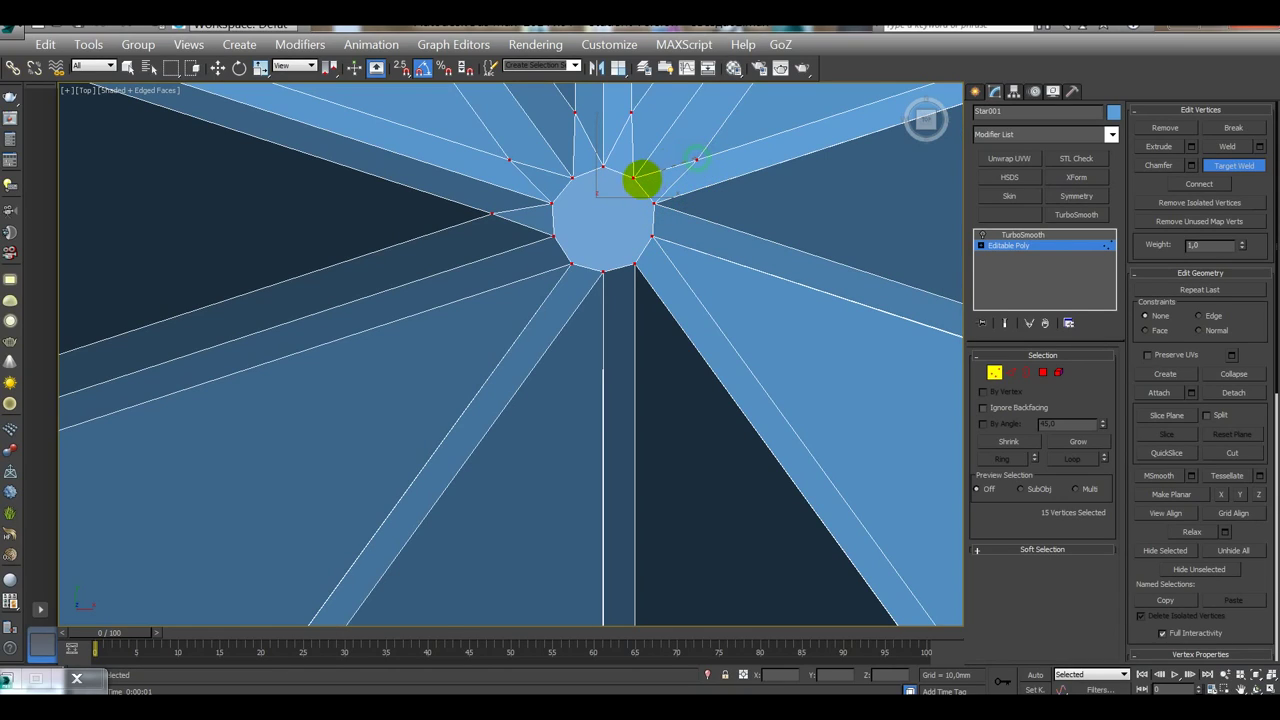
pyautogui.click(634, 178)
pyautogui.click(631, 113)
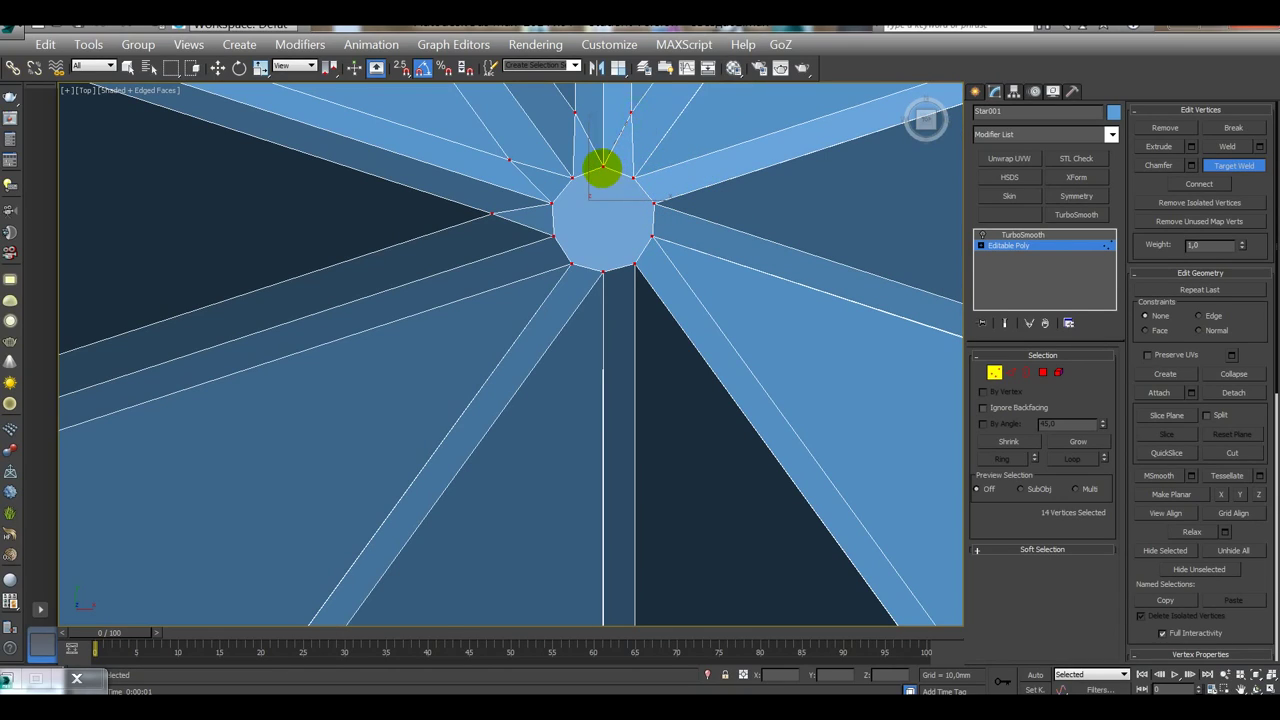
pyautogui.click(603, 167)
pyautogui.click(575, 113)
pyautogui.click(571, 177)
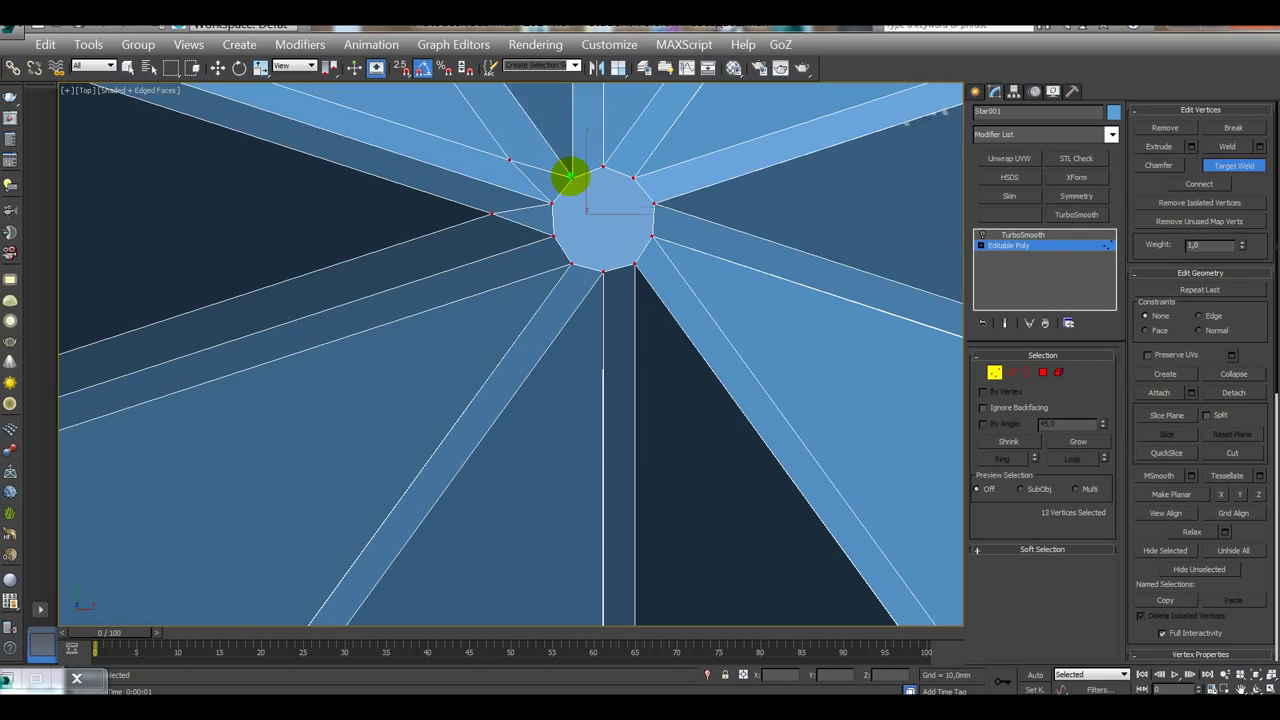
pyautogui.click(509, 159)
pyautogui.click(552, 204)
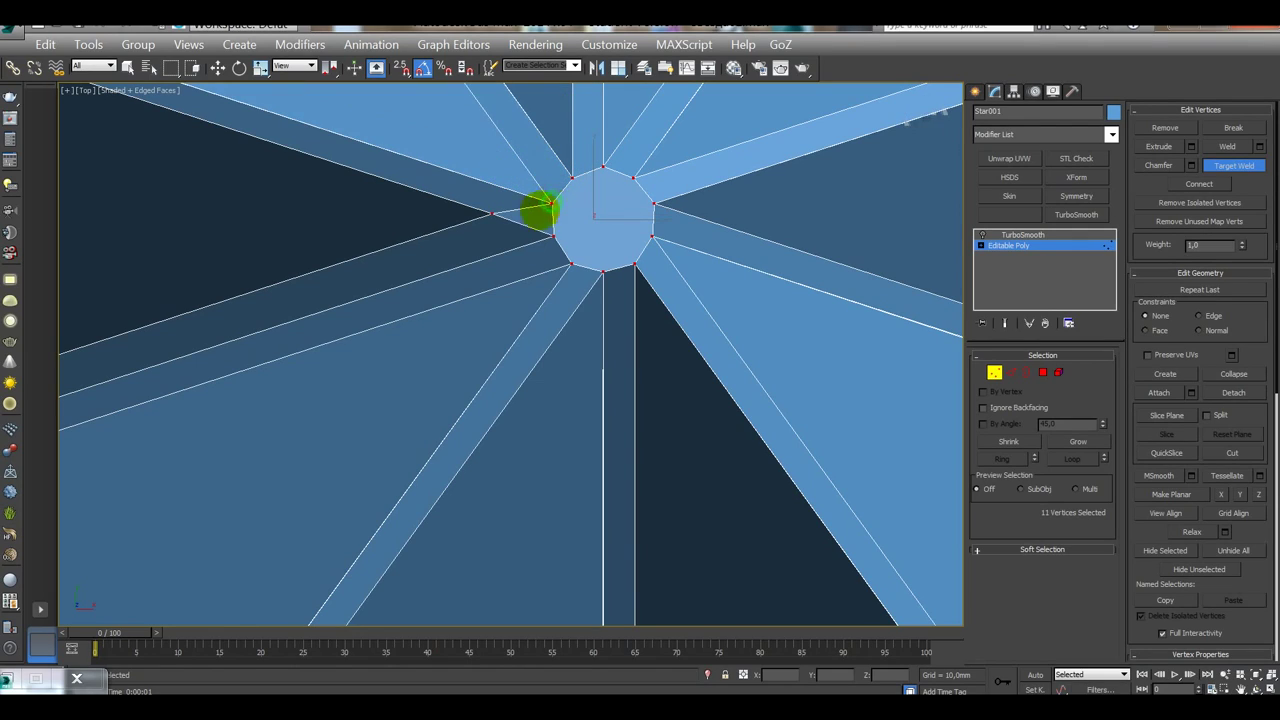
pyautogui.click(491, 213)
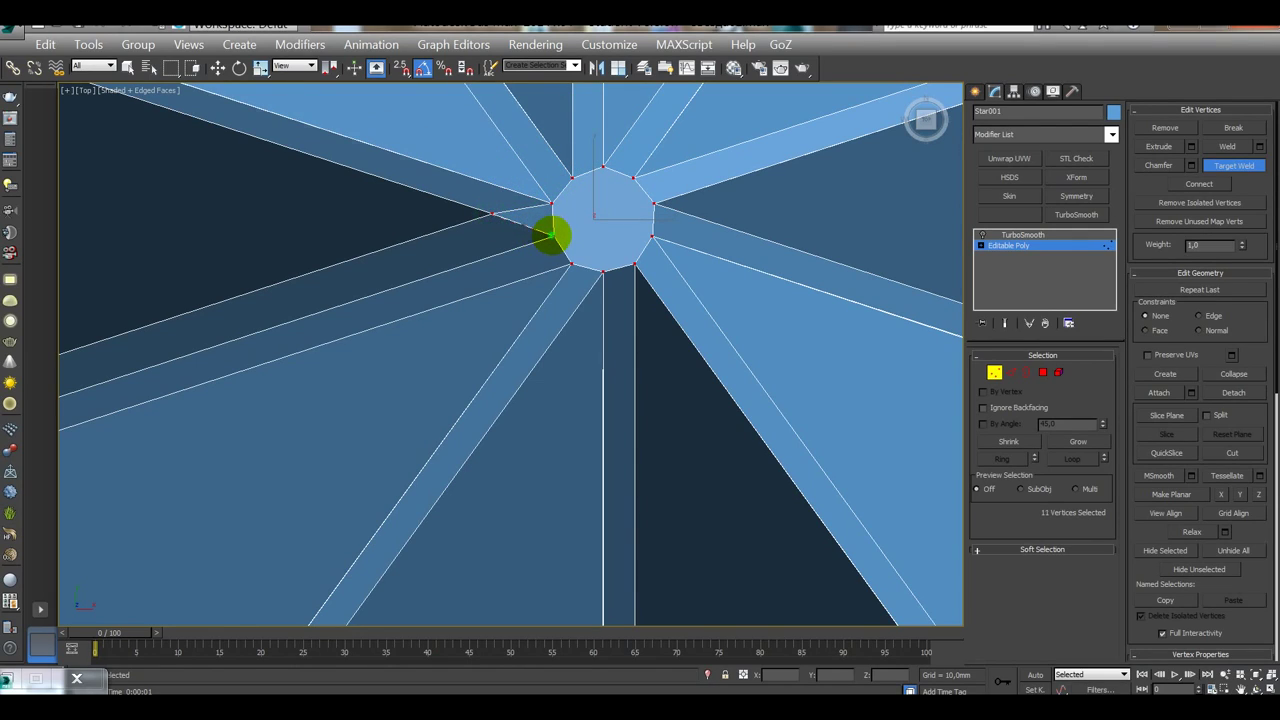
pyautogui.click(552, 237)
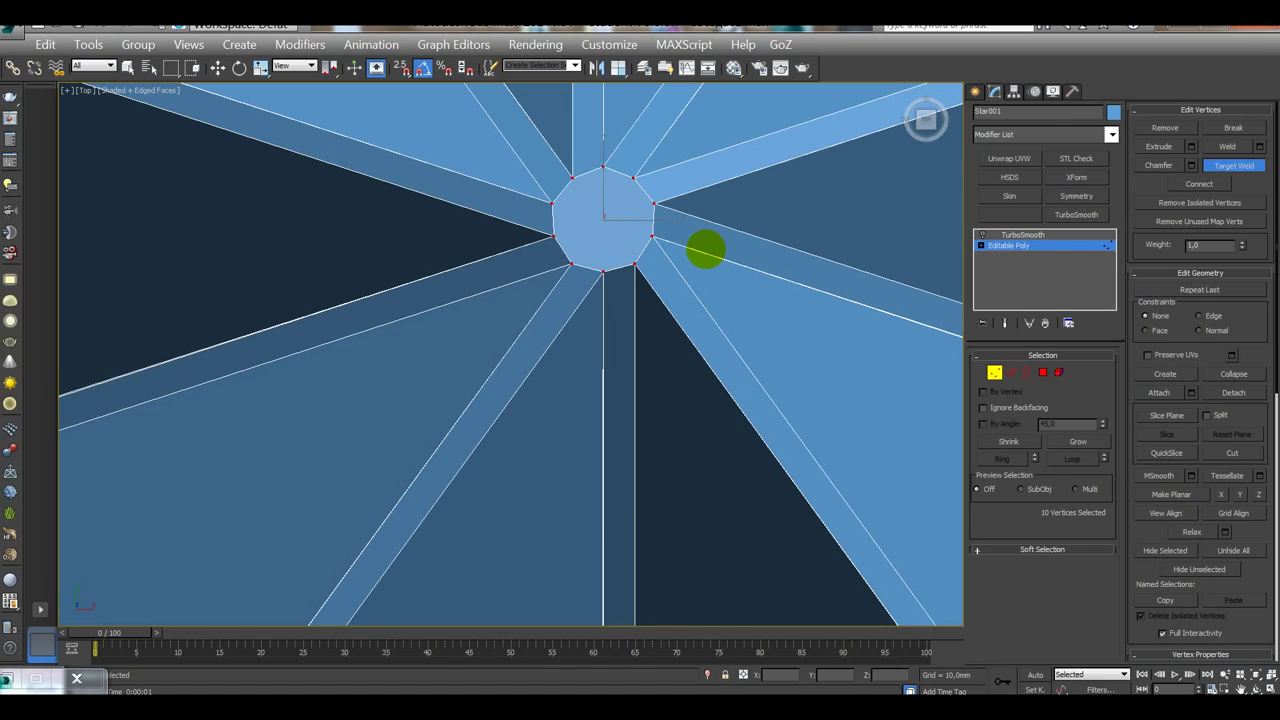
pyautogui.scroll(-5, 705, 250)
pyautogui.scroll(1, 705, 250)
pyautogui.rightClick(843, 240)
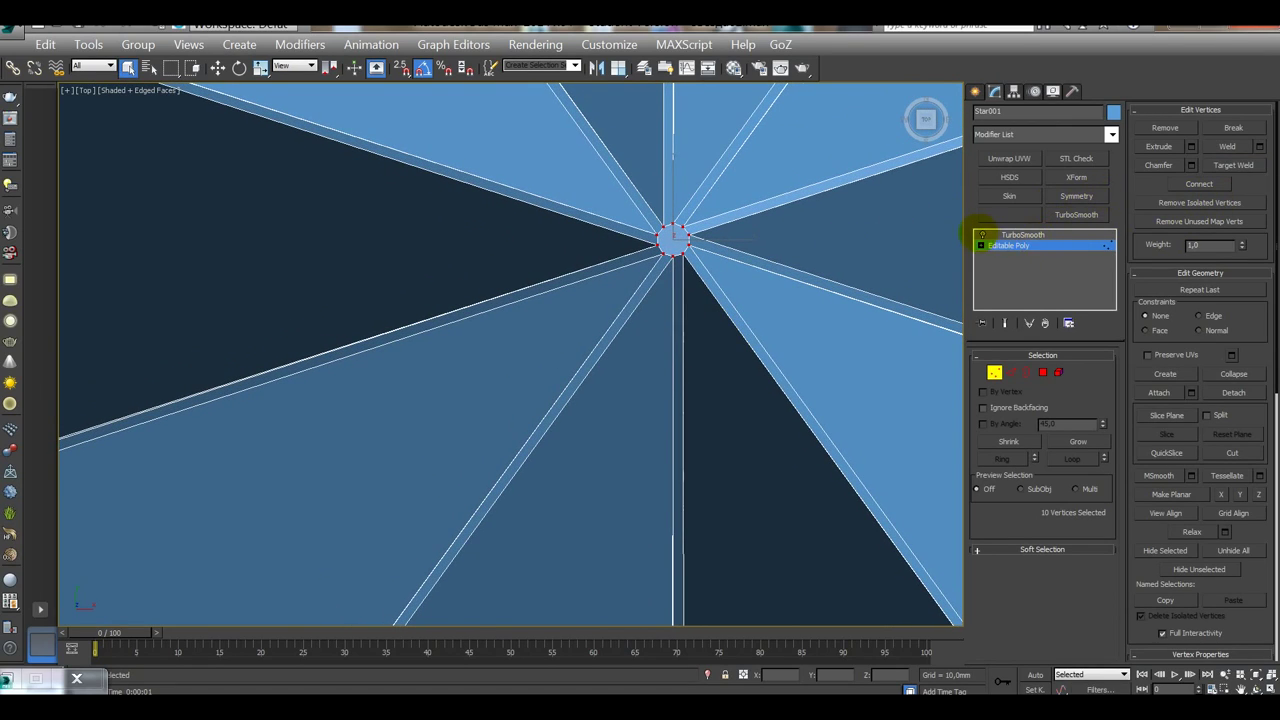
# Step: Switch the TurboSmooth effect back on and inspect the whole smoothed star in an angled view
pyautogui.click(978, 235)
pyautogui.click(982, 235)
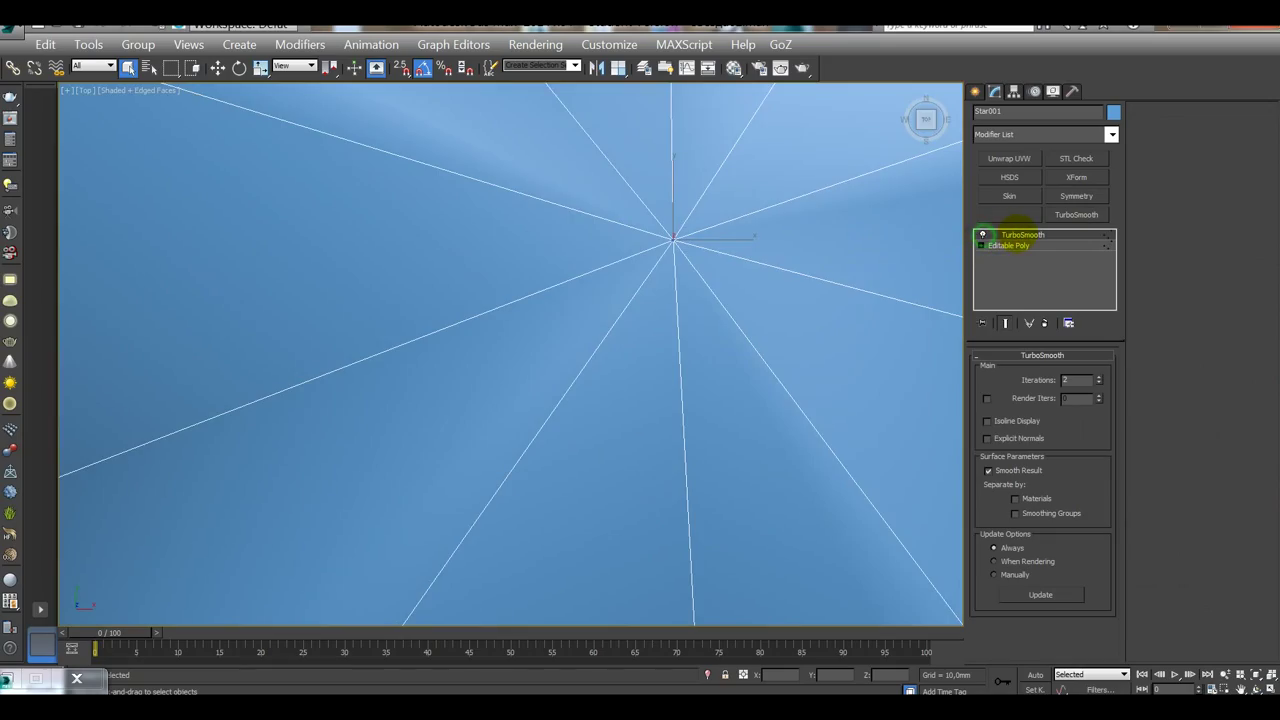
pyautogui.scroll(-5, 806, 180)
pyautogui.keyDown('alt'); pyautogui.moveTo(806, 180); pyautogui.dragTo(760, 350, button='middle'); pyautogui.keyUp('alt')
pyautogui.scroll(-4, 755, 362)
pyautogui.scroll(-2, 771, 314)
pyautogui.keyDown('alt'); pyautogui.moveTo(745, 165); pyautogui.dragTo(781, 162, button='middle'); pyautogui.keyUp('alt')
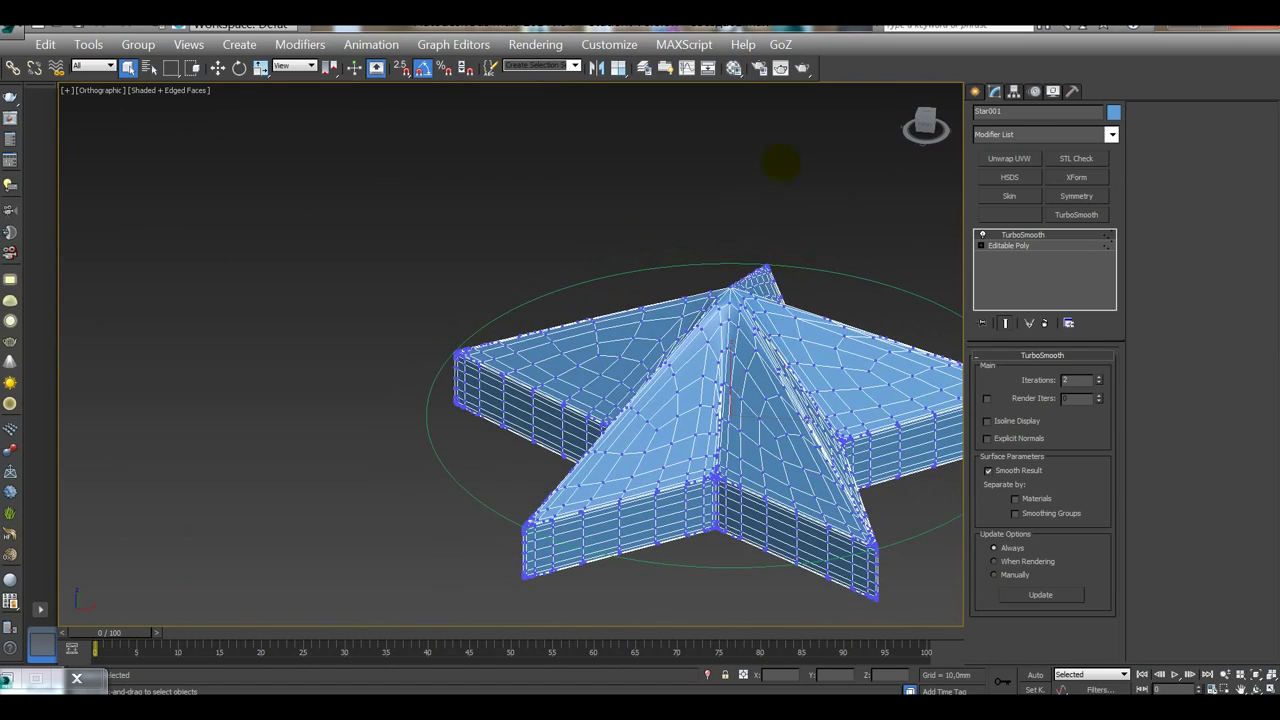
# Step: Render the smoothed star, close the render and return to the Editable Poly vertices with the TurboSmooth effect switched off
pyautogui.click(802, 68)
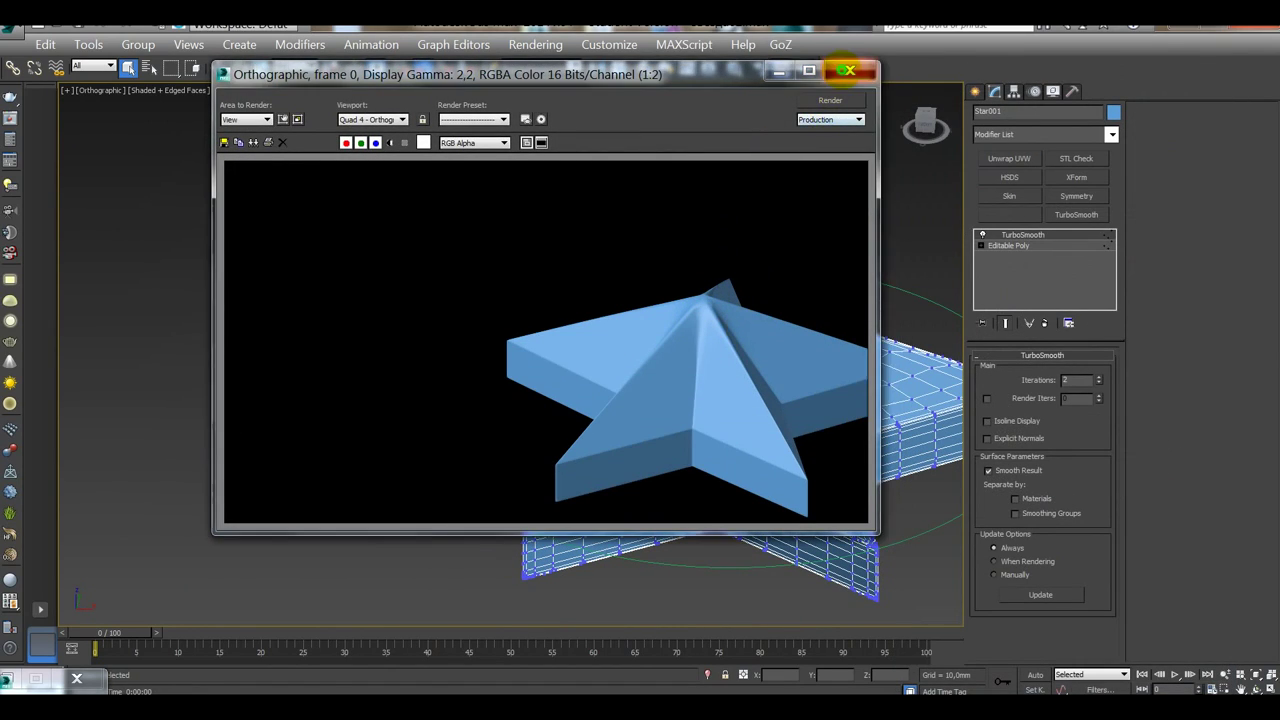
pyautogui.click(849, 70)
pyautogui.click(995, 246)
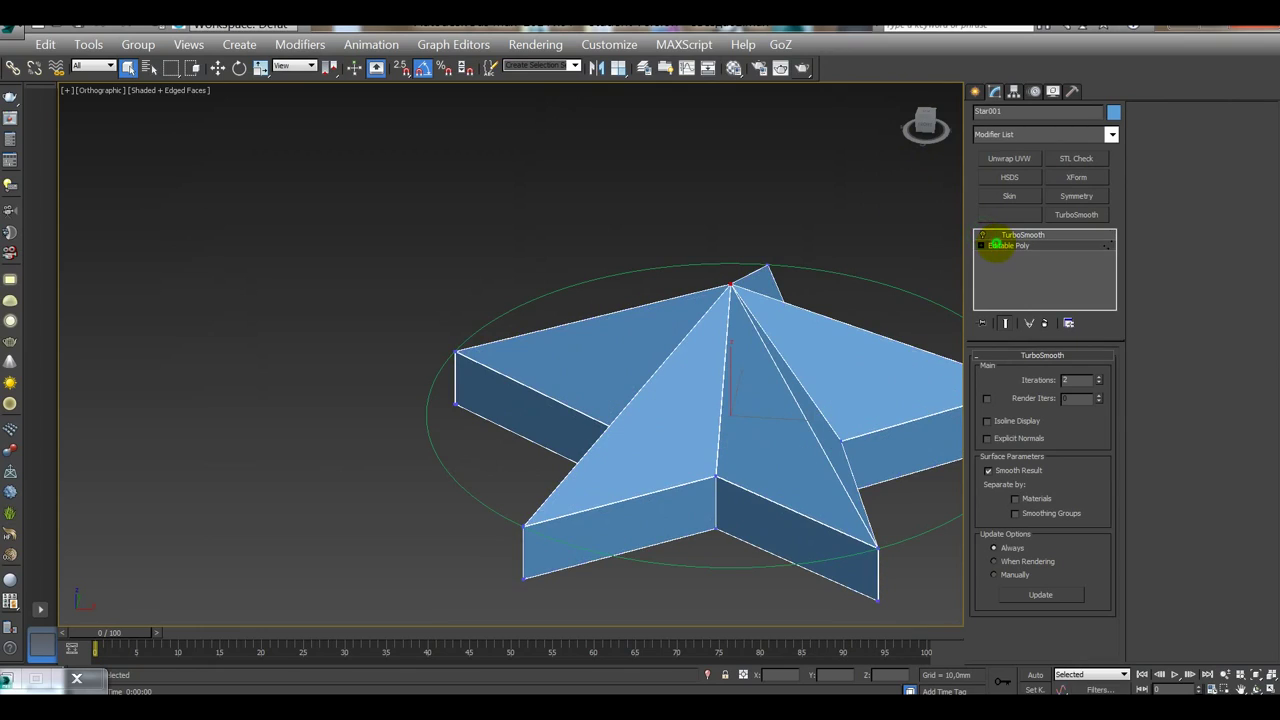
# Step: Examine the selected centre vertices of the star up close, from the top view and from a low side view
pyautogui.keyDown('alt'); pyautogui.moveTo(750, 260); pyautogui.dragTo(755, 326, button='middle'); pyautogui.keyUp('alt')
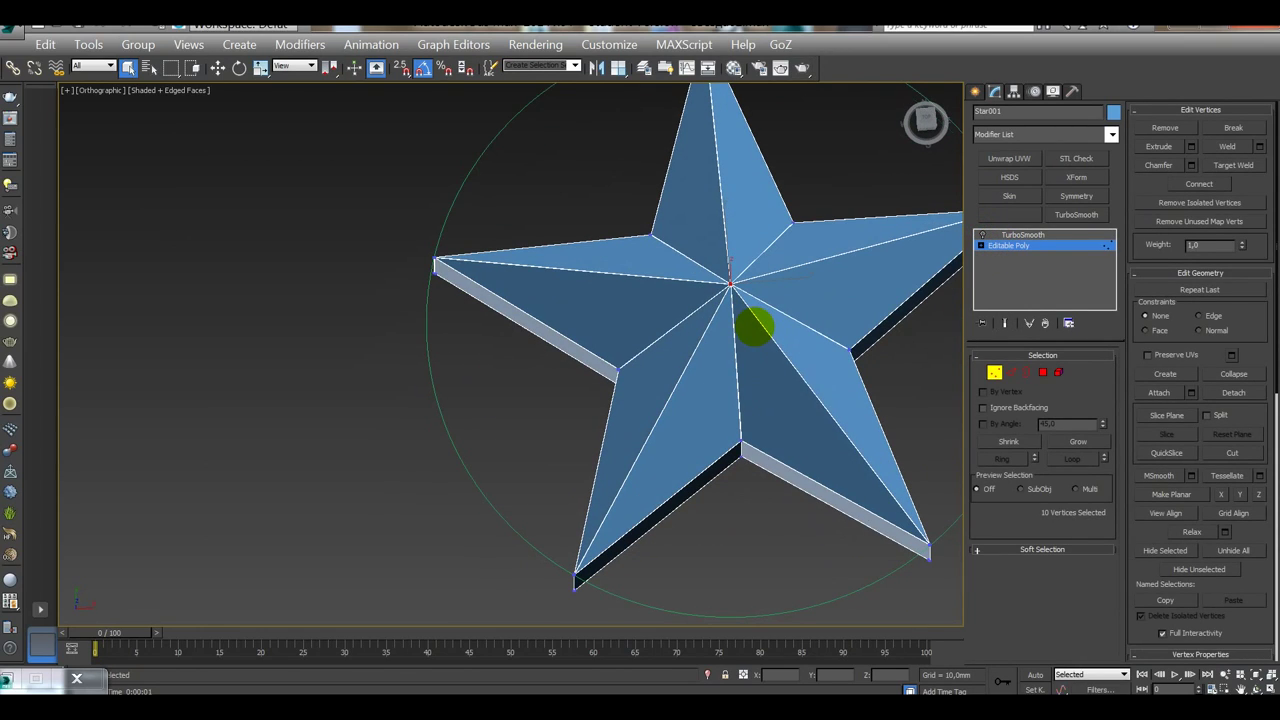
pyautogui.press('t')
pyautogui.scroll(10, 751, 323)
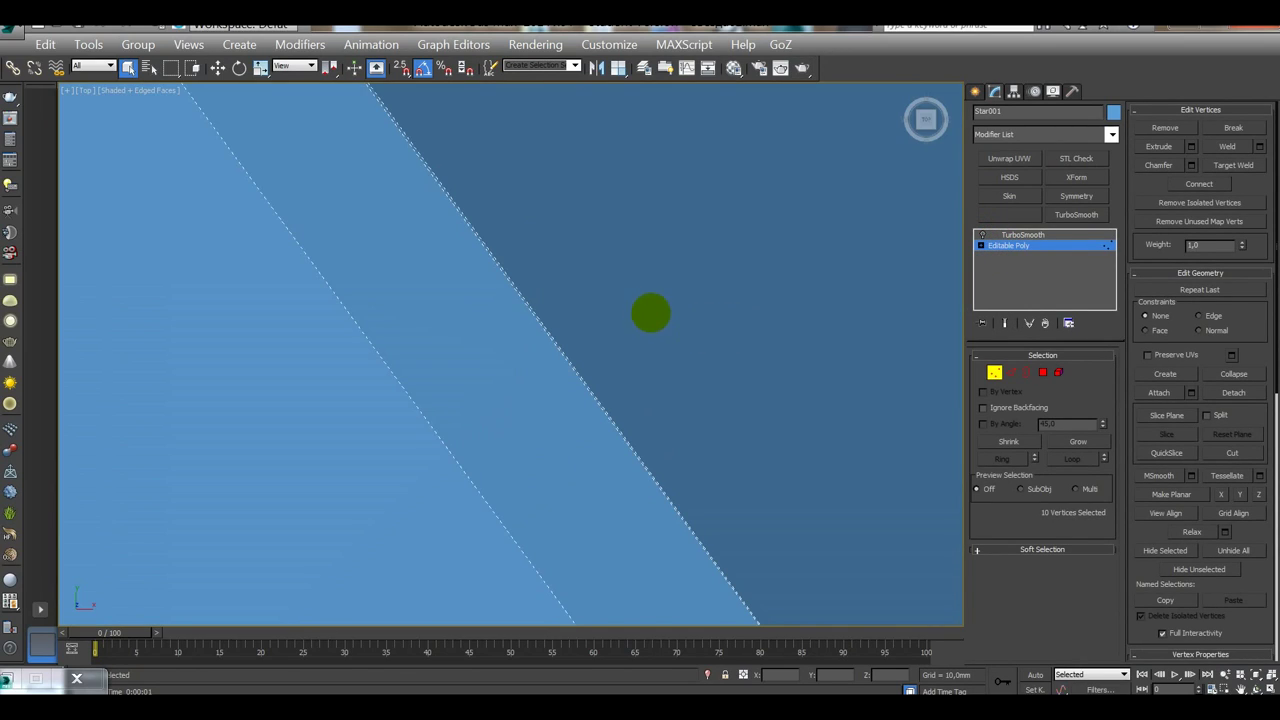
pyautogui.scroll(-3, 651, 309)
pyautogui.scroll(5, 663, 349)
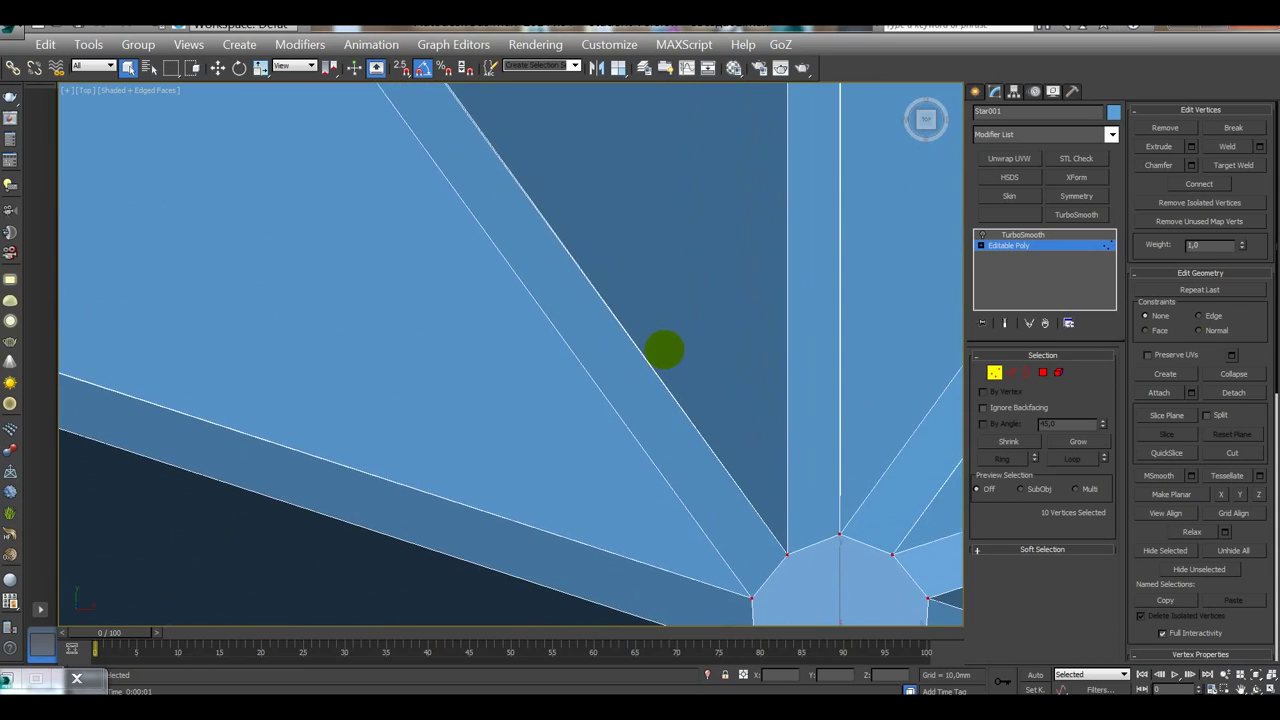
pyautogui.moveTo(663, 349); pyautogui.dragTo(515, 150, button='middle')
pyautogui.scroll(-5, 515, 150)
pyautogui.moveTo(640, 270)
pyautogui.keyDown('alt'); pyautogui.mouseDown(button='middle')
pyautogui.moveTo(666, 260)
pyautogui.moveTo(666, 209)
pyautogui.moveTo(617, 280)
pyautogui.mouseUp(button='middle'); pyautogui.keyUp('alt')
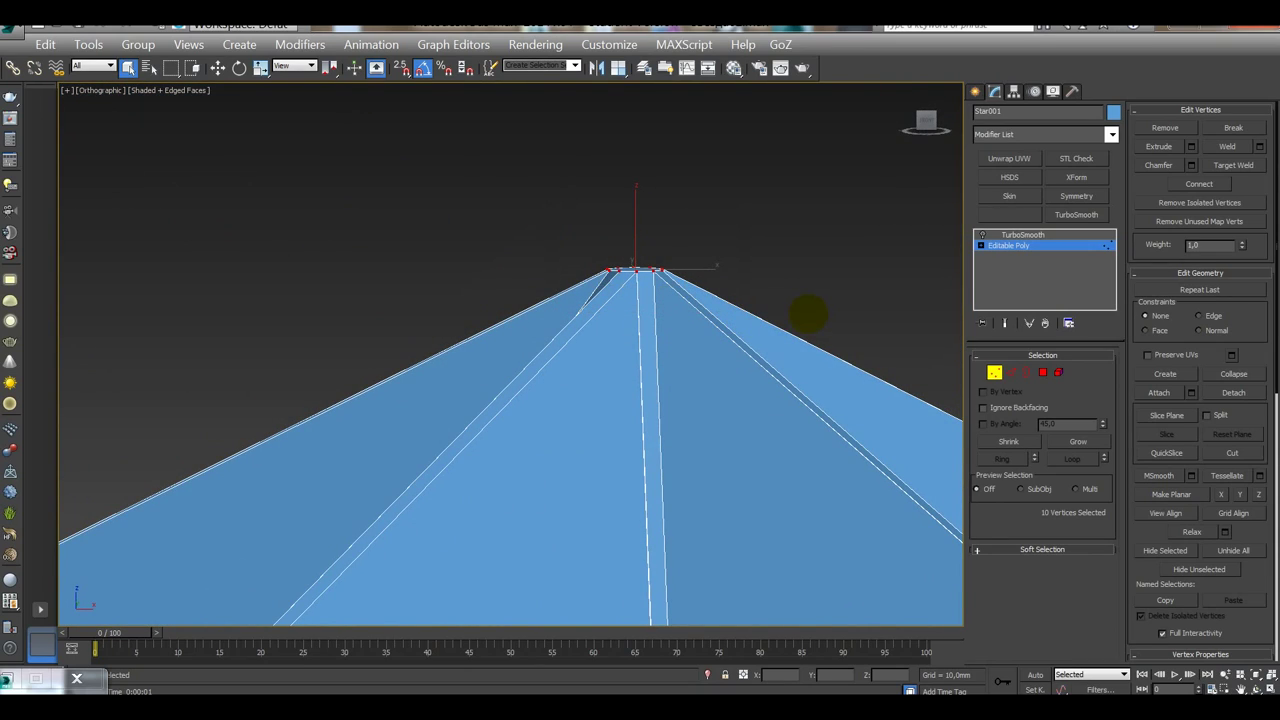
# Step: Weld the ten selected vertices at the star's centre into one peak with a weld threshold of 0.01 mm
pyautogui.click(1259, 146)
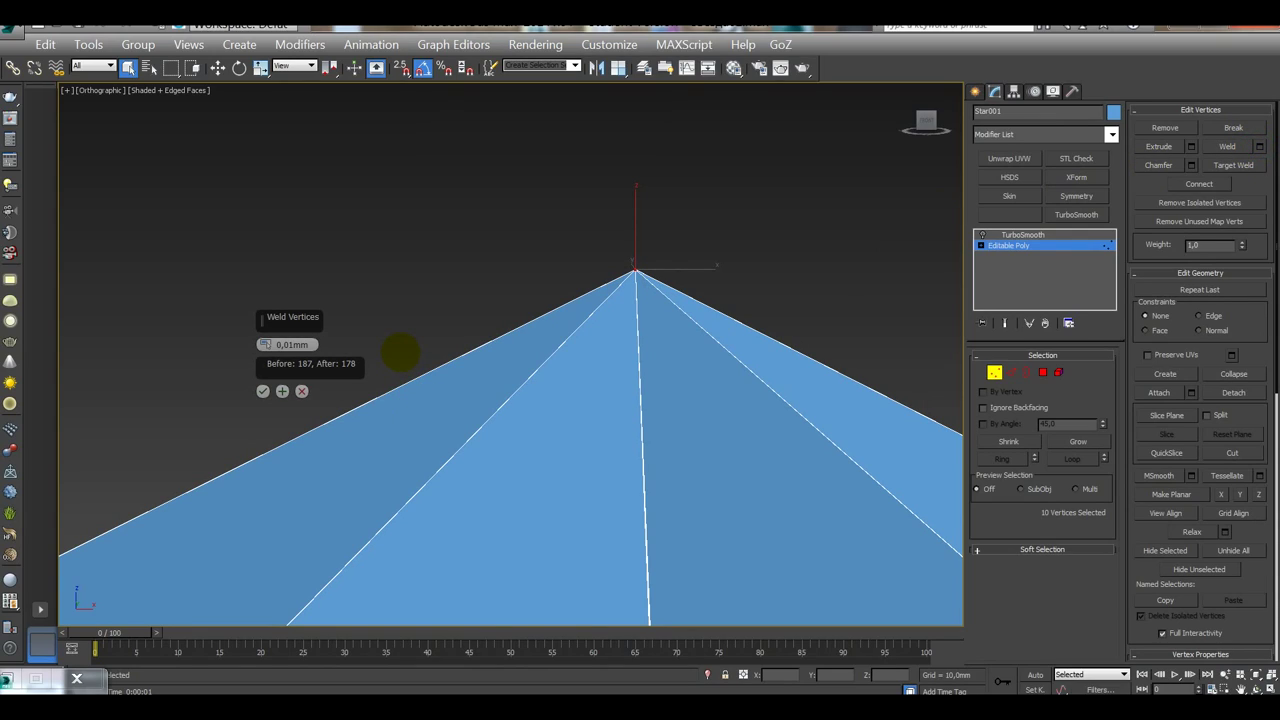
pyautogui.moveTo(264, 344); pyautogui.dragTo(262, 341)
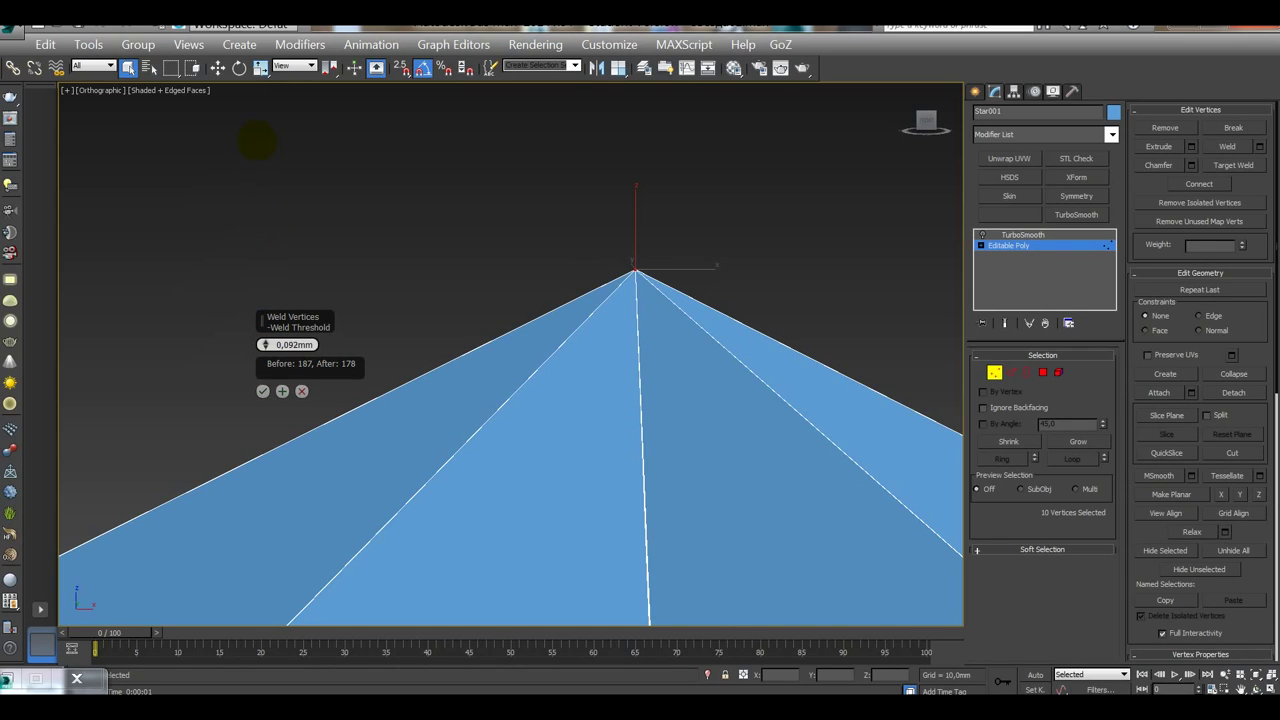
pyautogui.moveTo(265, 295); pyautogui.dragTo(262, 341)
pyautogui.moveTo(265, 344); pyautogui.dragTo(266, 449)
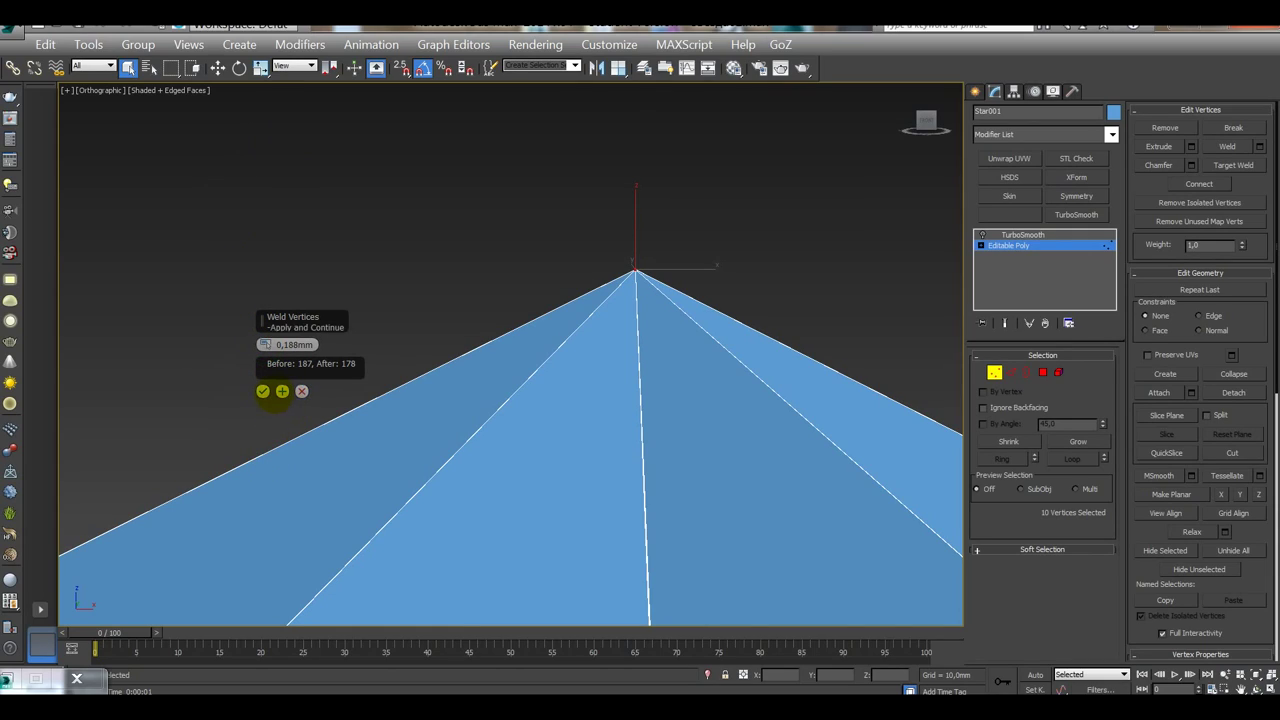
pyautogui.moveTo(265, 344); pyautogui.dragTo(274, 590)
pyautogui.rightClick(265, 344)
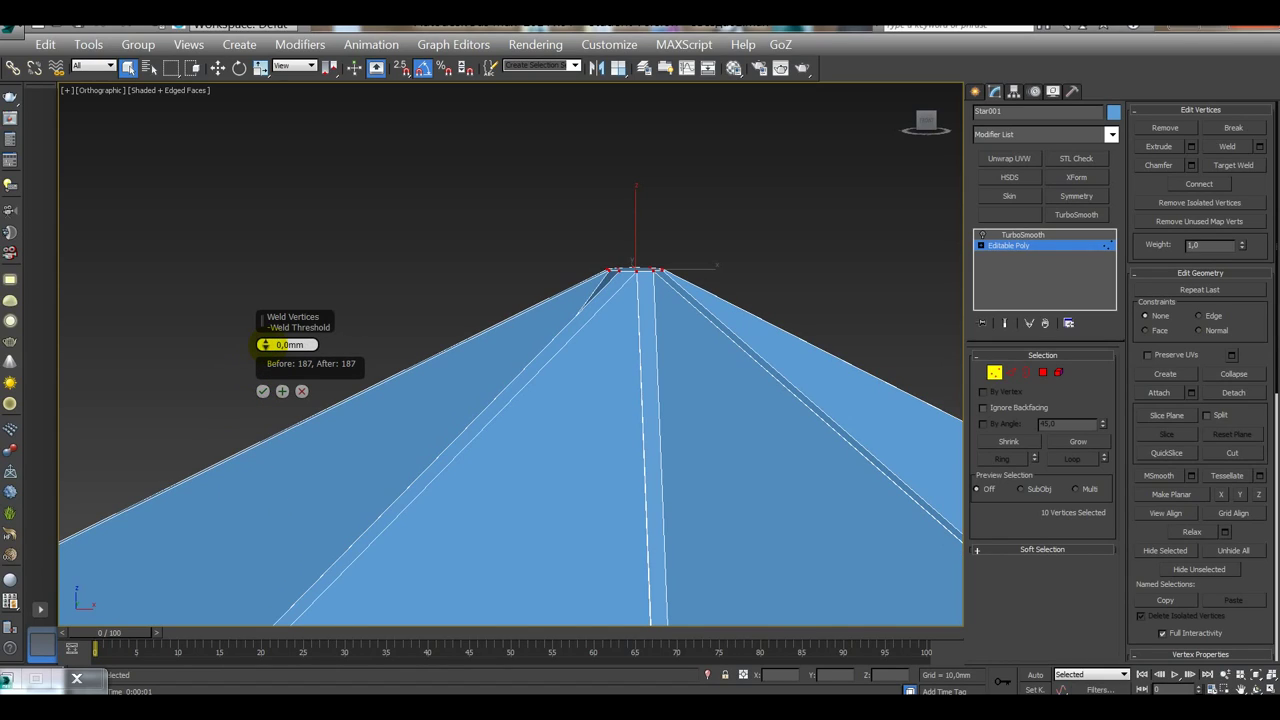
pyautogui.moveTo(265, 344); pyautogui.dragTo(265, 340)
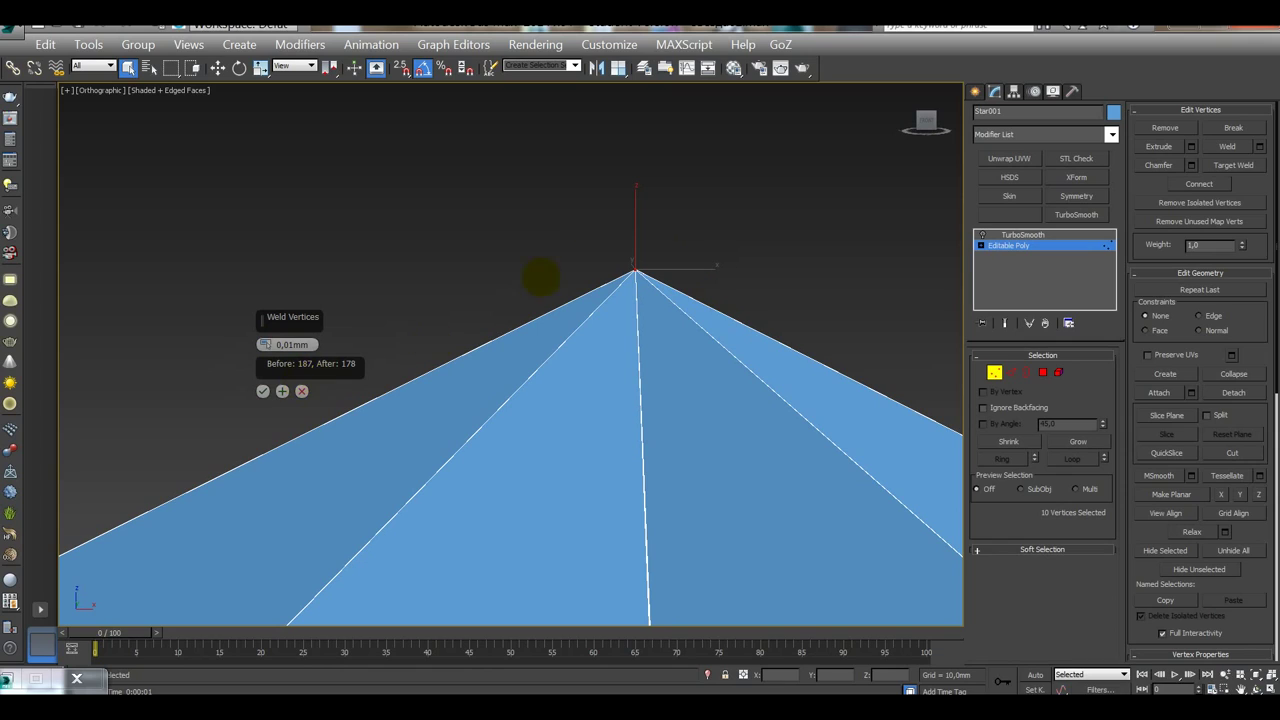
pyautogui.keyDown('alt'); pyautogui.moveTo(540, 279); pyautogui.dragTo(610, 290, button='middle'); pyautogui.keyUp('alt')
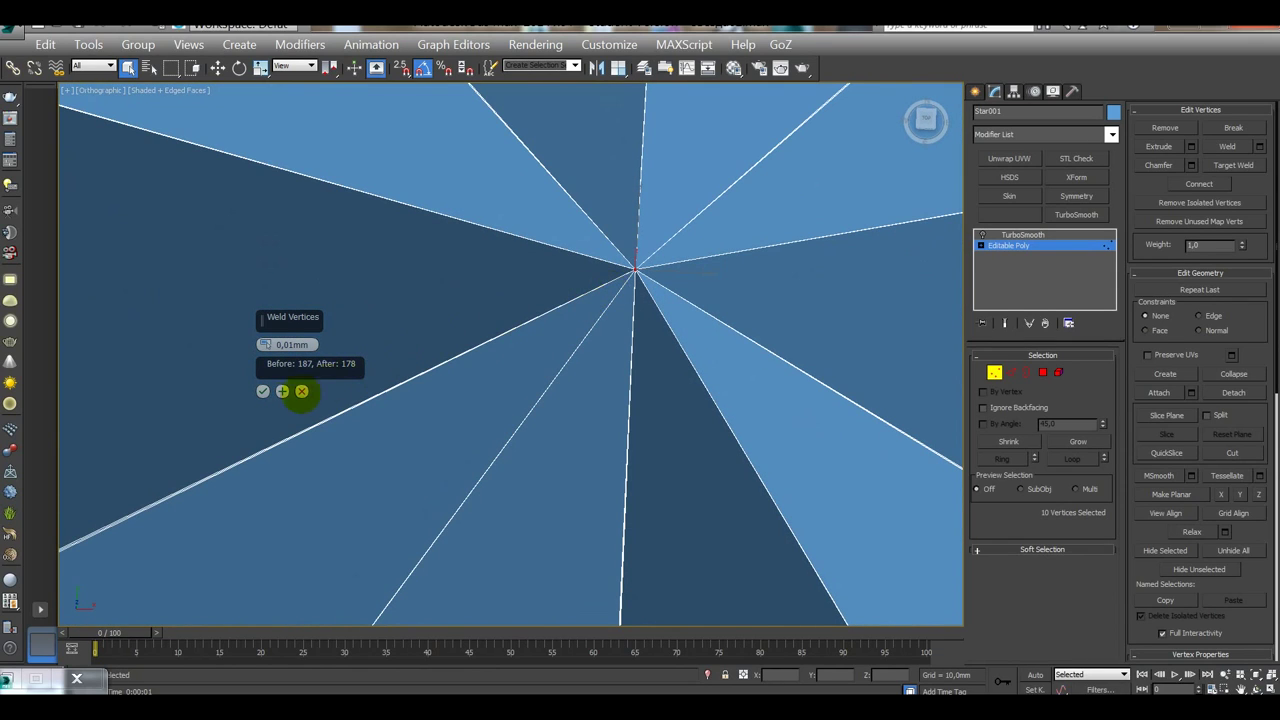
pyautogui.click(263, 391)
# Step: Switch the TurboSmooth effect back on, render the star with the welded peak in an angled view and close the render
pyautogui.keyDown('alt'); pyautogui.moveTo(614, 209); pyautogui.dragTo(686, 309, button='middle'); pyautogui.keyUp('alt')
pyautogui.click(1005, 236)
pyautogui.click(982, 234)
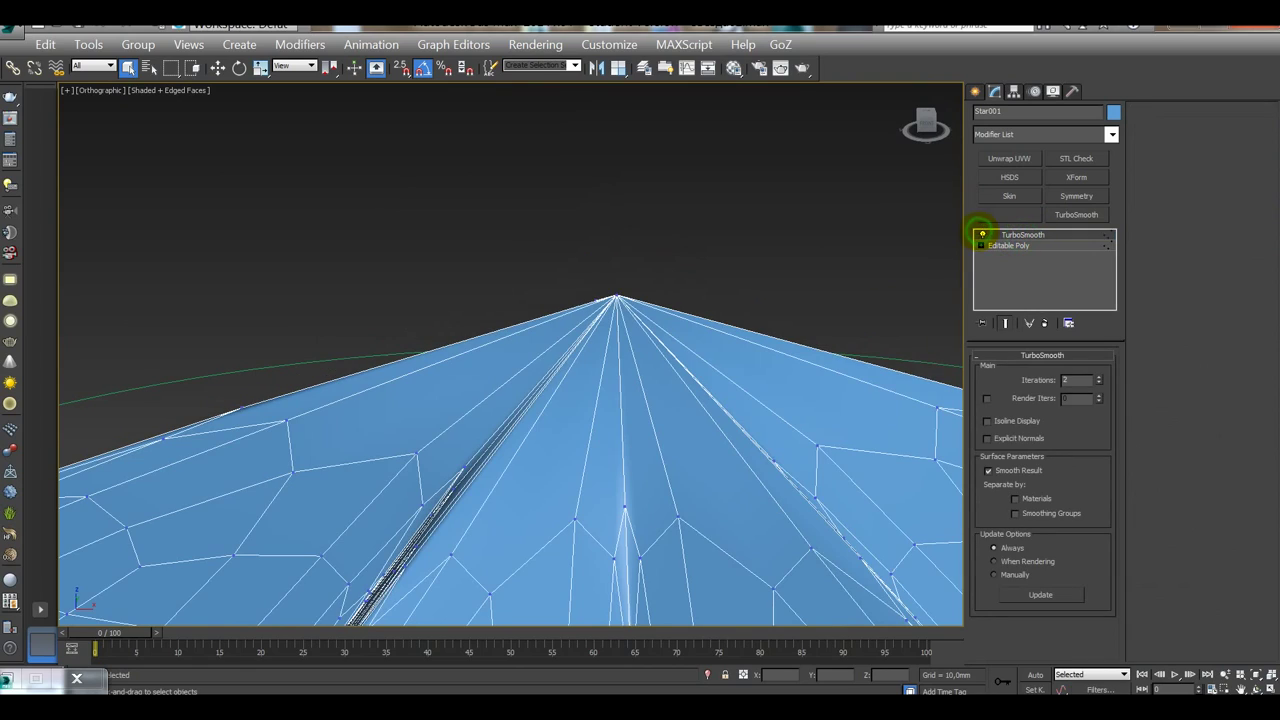
pyautogui.scroll(-5, 782, 208)
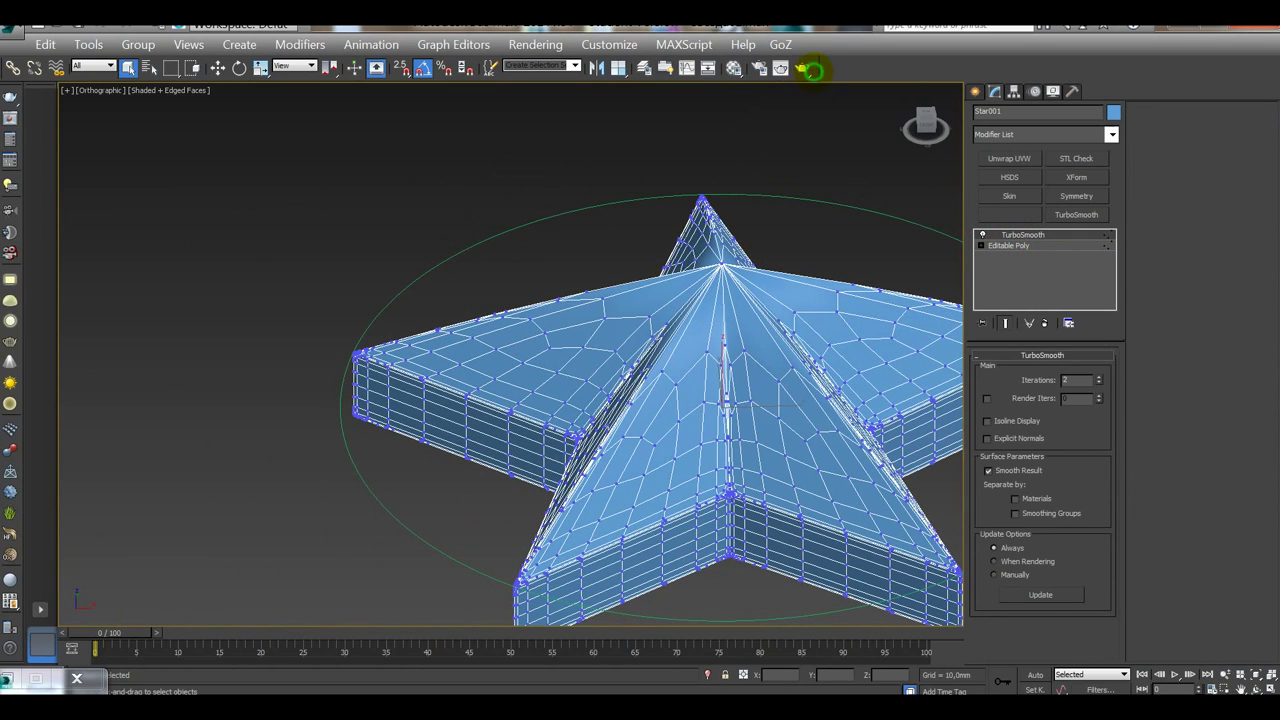
pyautogui.click(802, 68)
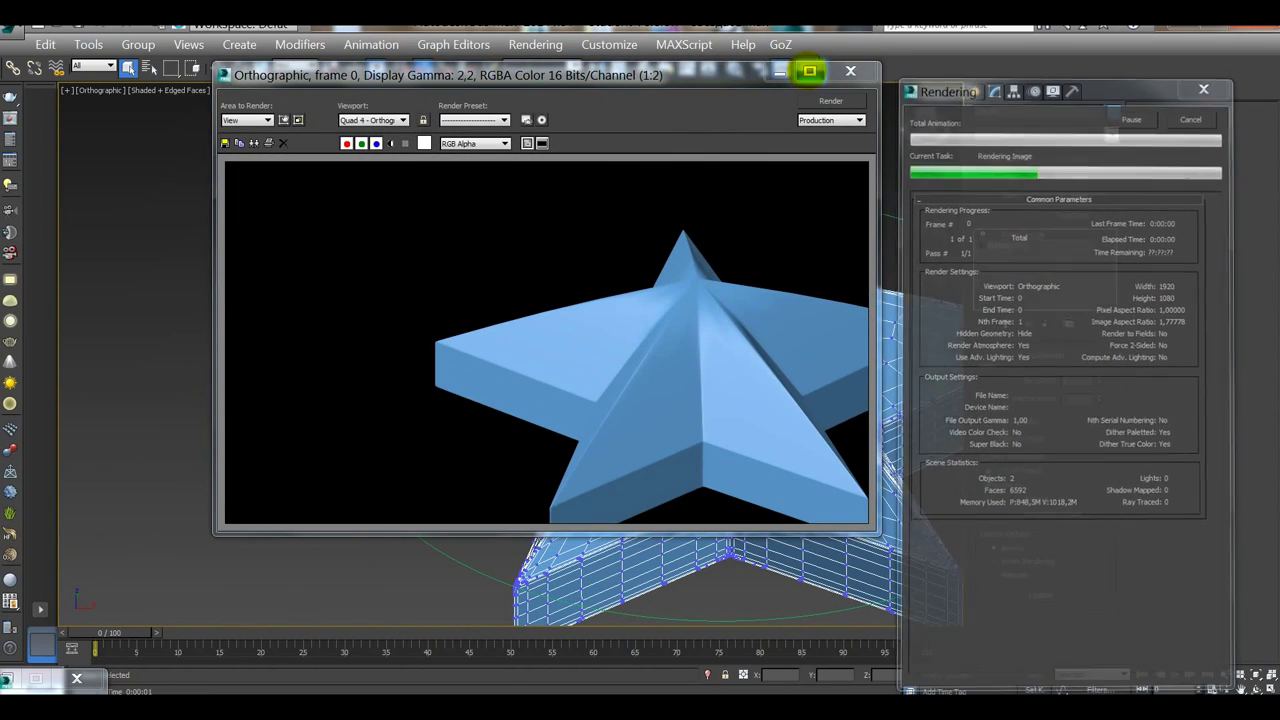
pyautogui.click(850, 71)
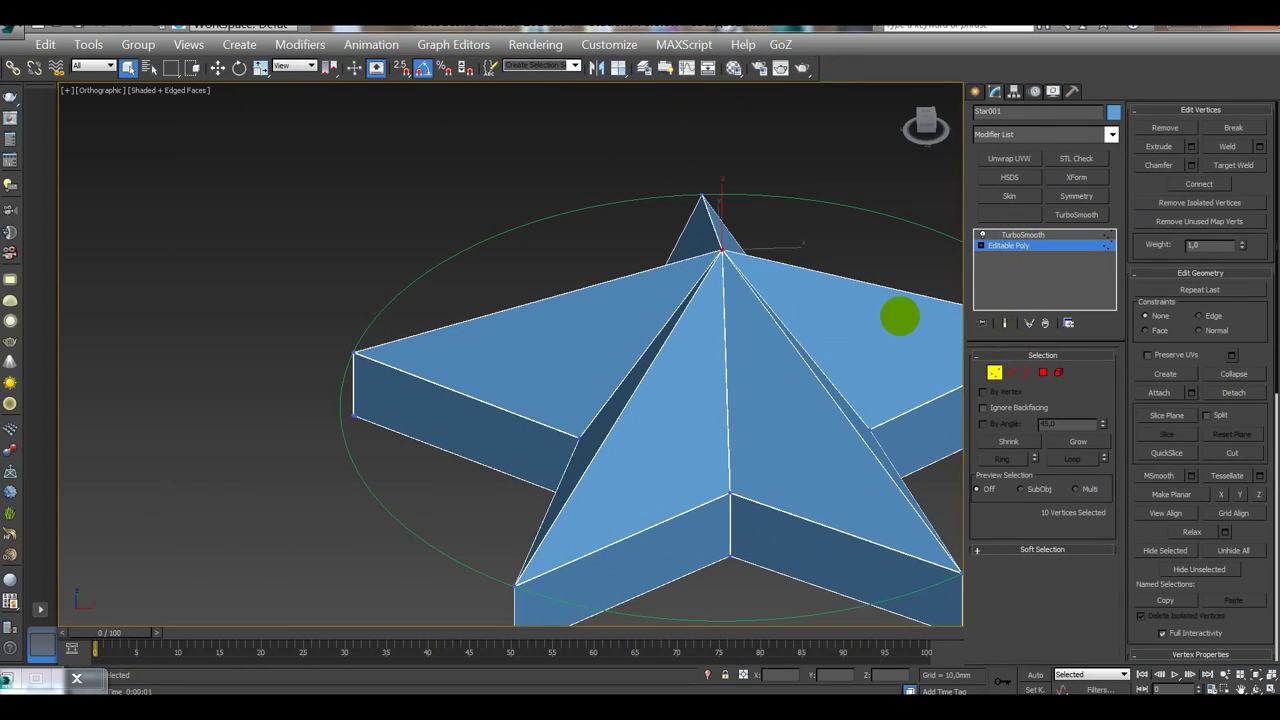
# Step: Return to the Editable Poly vertices, undo the centre weld and the earlier target welds, and show the star from the top
pyautogui.keyDown('alt'); pyautogui.moveTo(854, 289); pyautogui.dragTo(705, 113, button='middle'); pyautogui.keyUp('alt')
pyautogui.scroll(5, 705, 113)
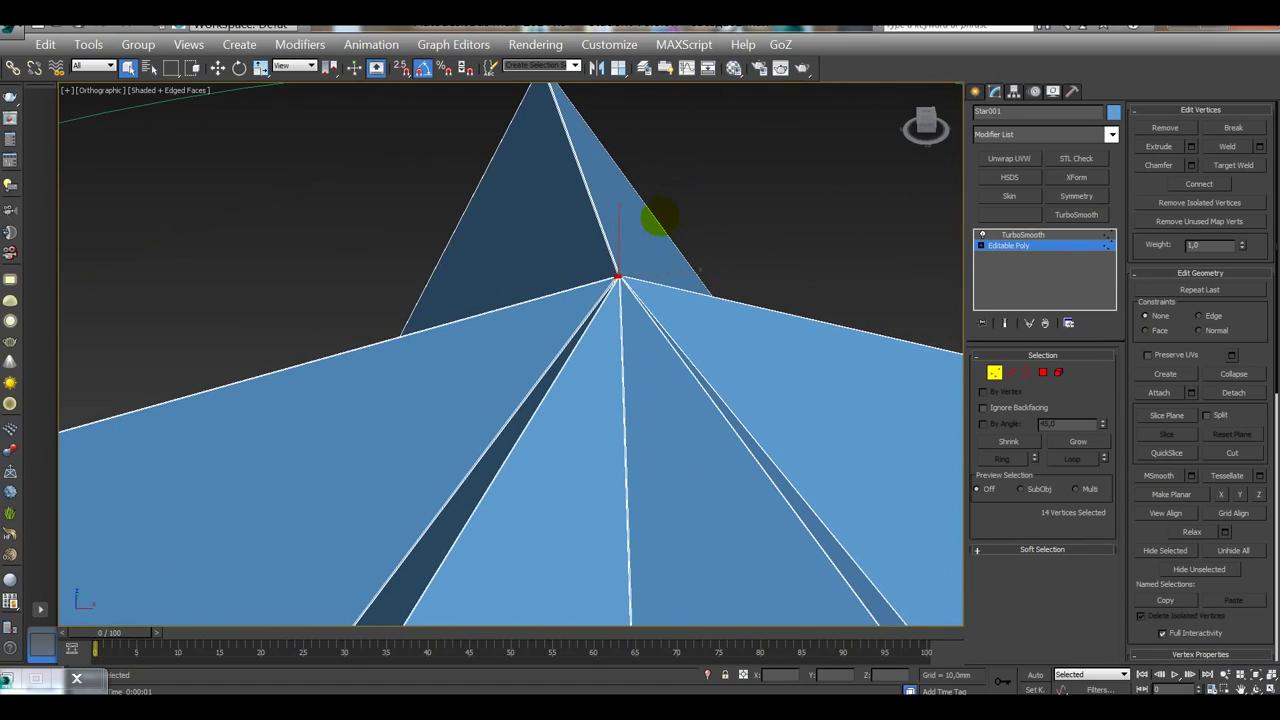
pyautogui.click(655, 228)
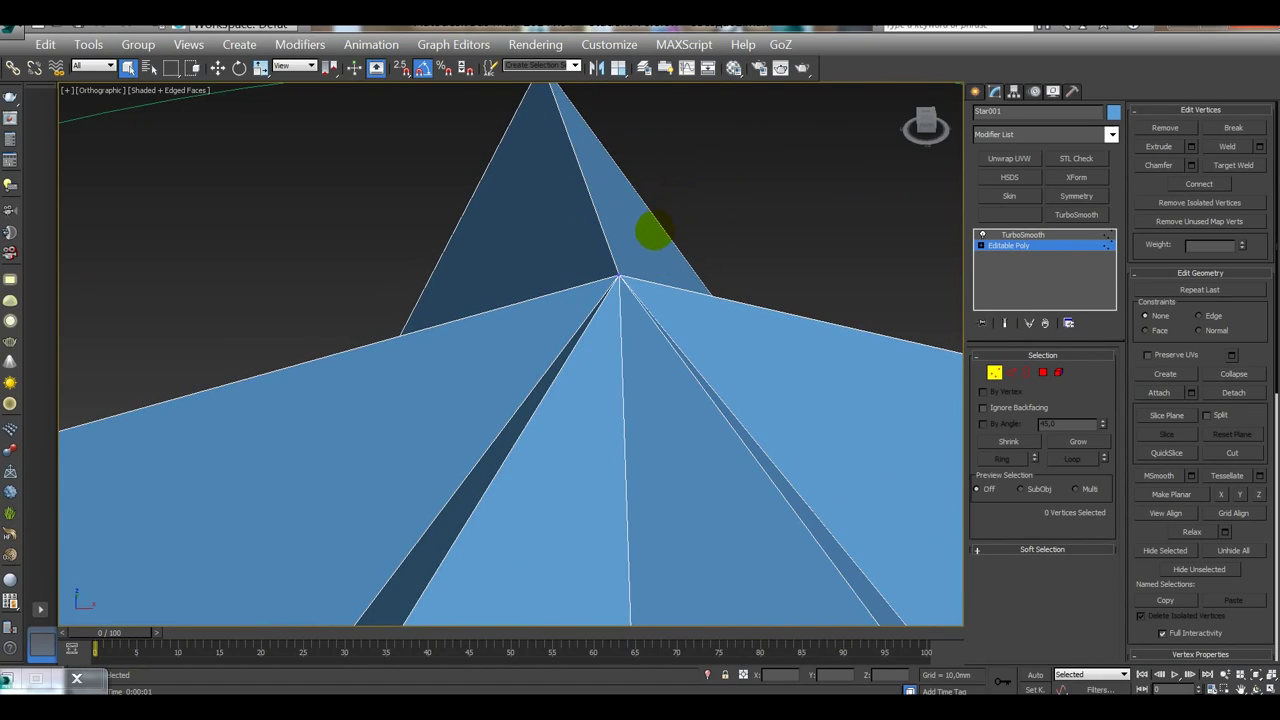
pyautogui.click(497, 191)
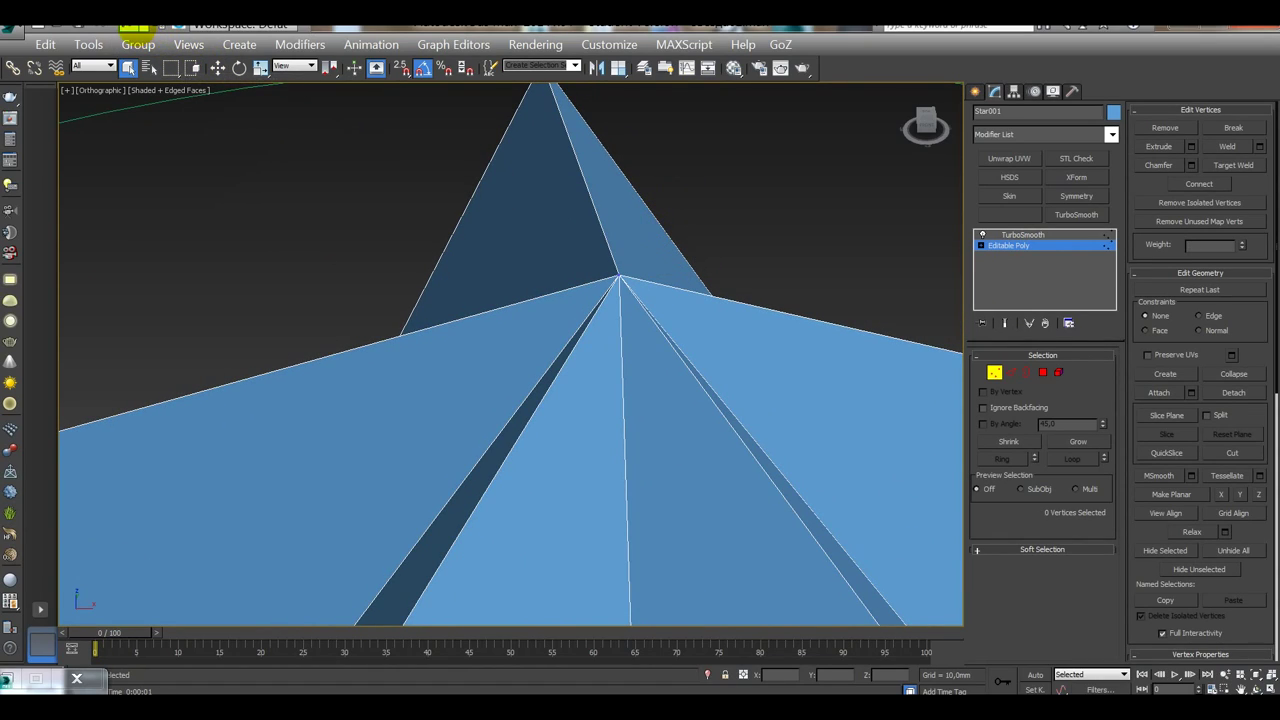
pyautogui.keyDown('alt'); pyautogui.moveTo(551, 289); pyautogui.dragTo(683, 396, button='middle'); pyautogui.keyUp('alt')
pyautogui.press('t')
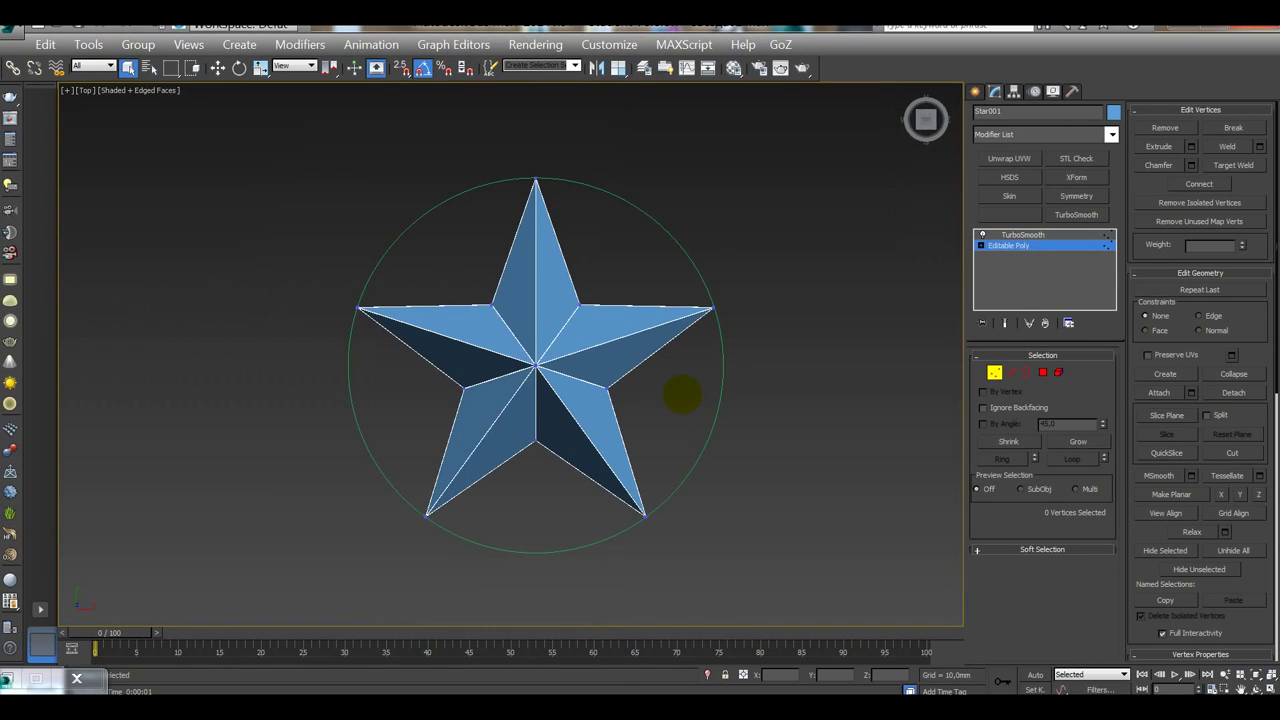
# Step: Select the vertices at the star's centre and examine the inner polygon and the outer ring of vertices around it
pyautogui.click(528, 362)
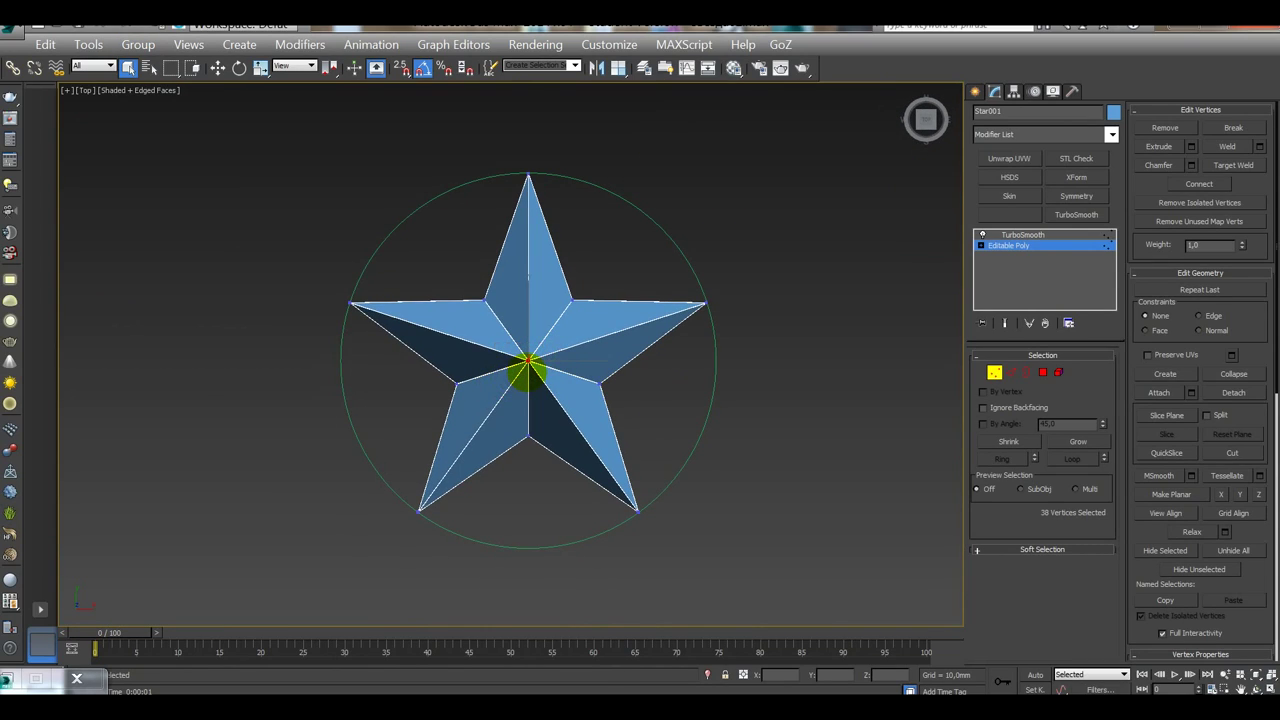
pyautogui.scroll(5, 528, 362)
pyautogui.scroll(-2, 786, 420)
pyautogui.moveTo(786, 420); pyautogui.dragTo(618, 252, button='middle')
pyautogui.scroll(-1, 618, 252)
pyautogui.keyDown('alt'); pyautogui.moveTo(709, 265); pyautogui.dragTo(620, 343, button='middle'); pyautogui.keyUp('alt')
pyautogui.scroll(5, 615, 242)
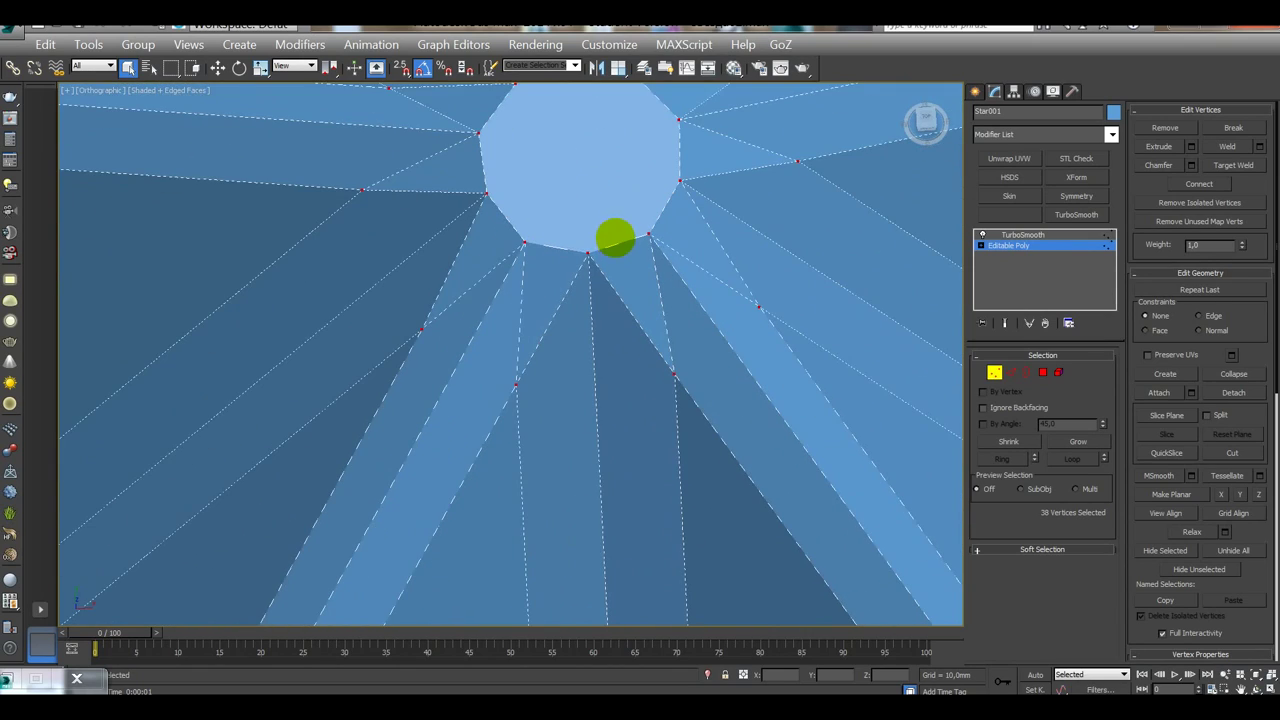
pyautogui.scroll(1, 615, 239)
# Step: Select all vertices of the star and apply Weld with a threshold of 0.001 mm
pyautogui.scroll(-8, 620, 231)
pyautogui.keyDown('alt'); pyautogui.moveTo(620, 231); pyautogui.dragTo(630, 420, button='middle'); pyautogui.keyUp('alt')
pyautogui.moveTo(352, 240); pyautogui.dragTo(935, 579)
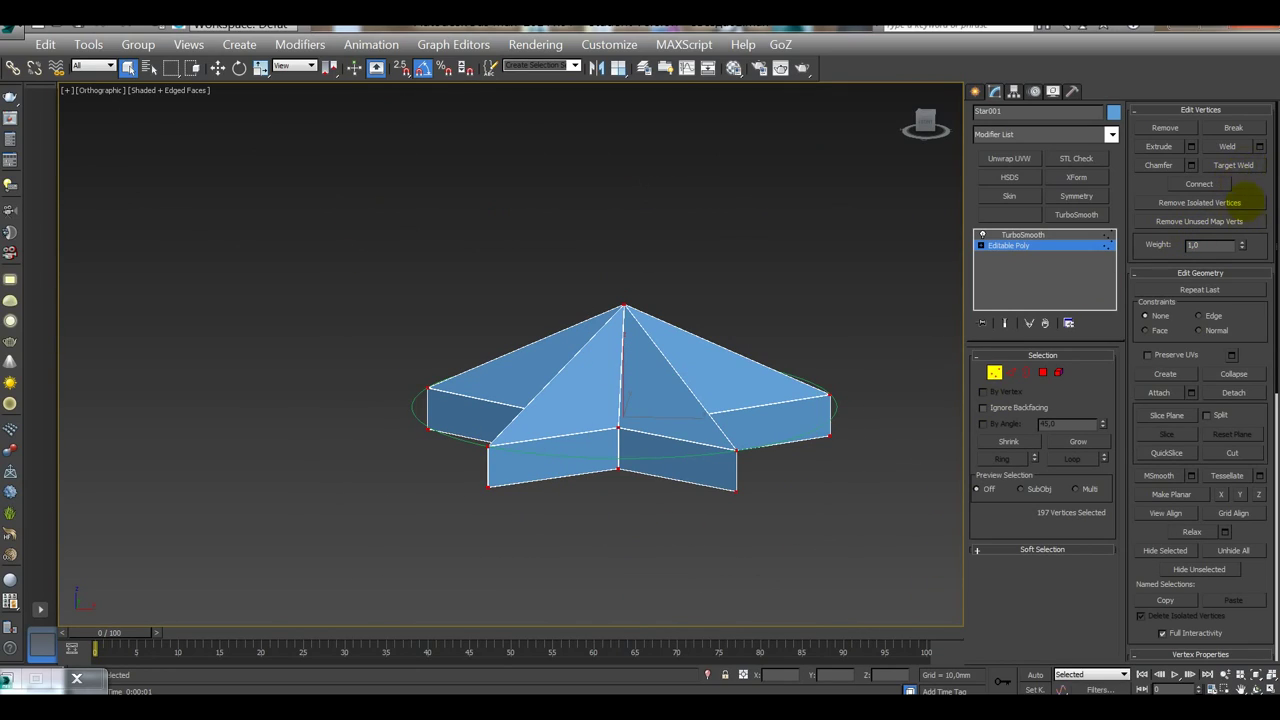
pyautogui.click(1259, 146)
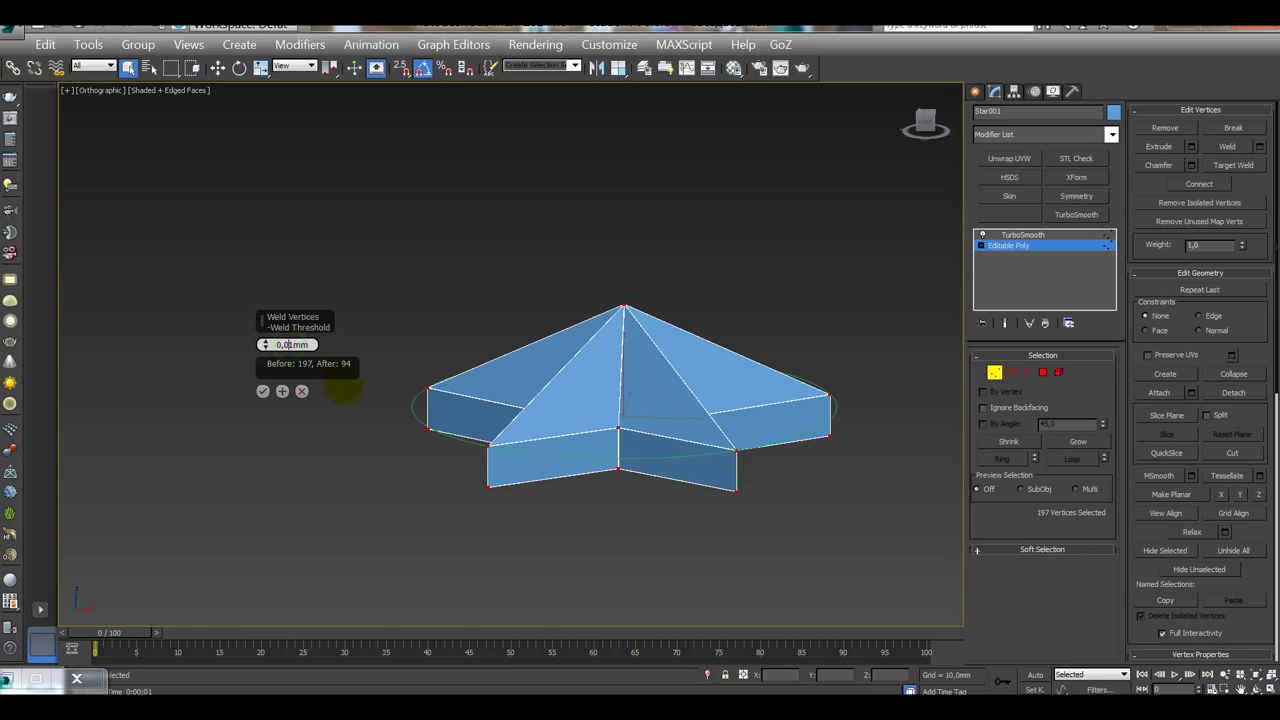
pyautogui.click(343, 426)
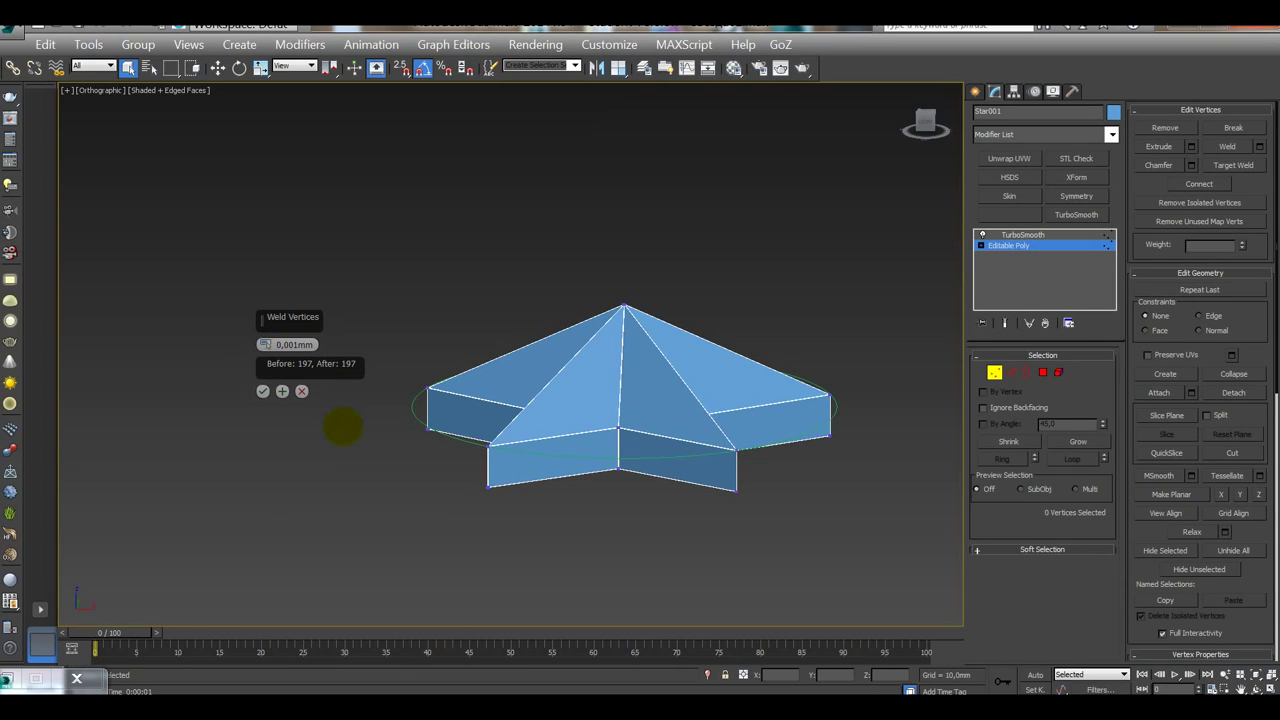
pyautogui.click(263, 391)
# Step: Check the unsmoothed star's centre, return to the TurboSmooth level, render the whole star from above and close the render
pyautogui.keyDown('alt'); pyautogui.moveTo(700, 371); pyautogui.dragTo(663, 423, button='middle'); pyautogui.keyUp('alt')
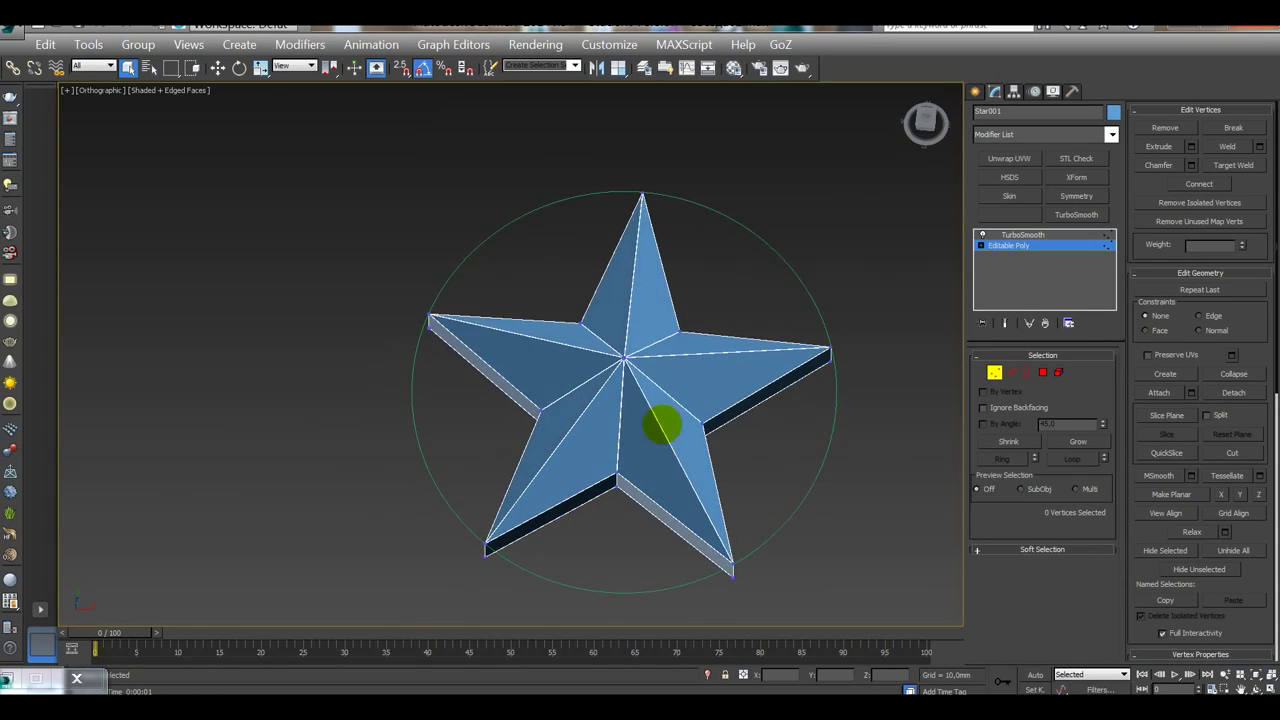
pyautogui.scroll(5, 700, 337)
pyautogui.scroll(2, 623, 297)
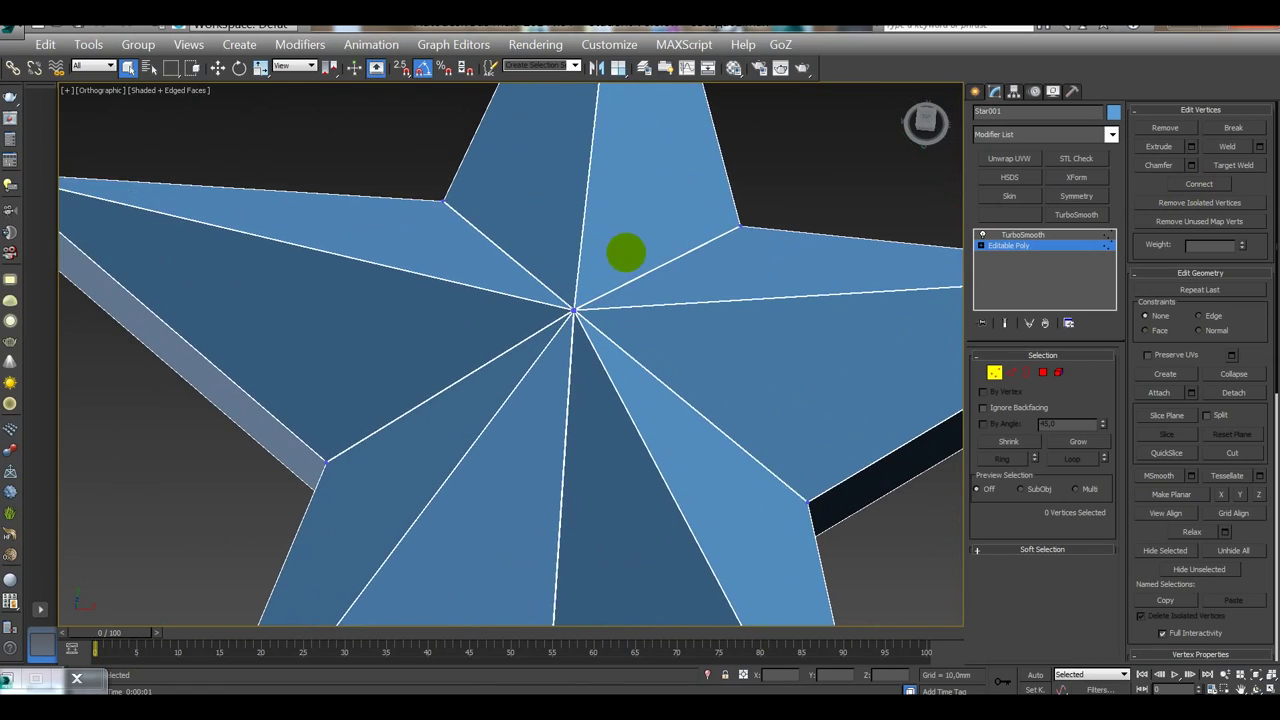
pyautogui.scroll(-6, 626, 251)
pyautogui.click(1022, 234)
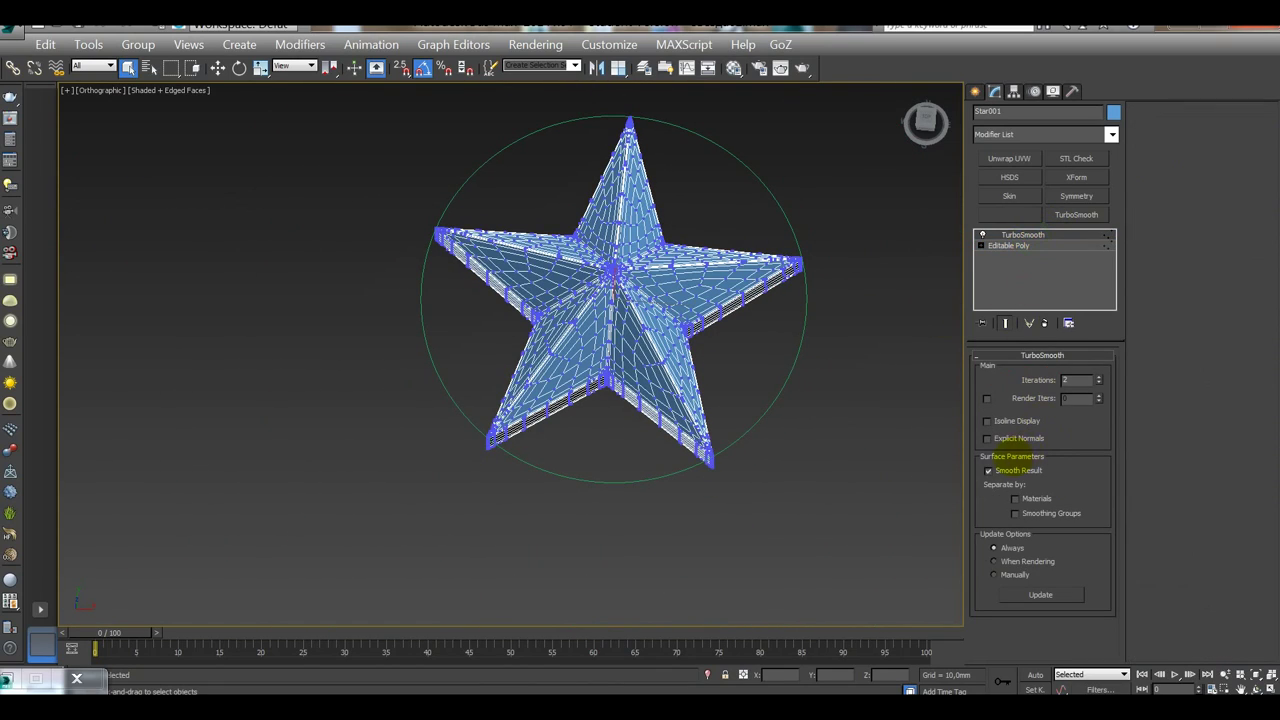
pyautogui.click(802, 67)
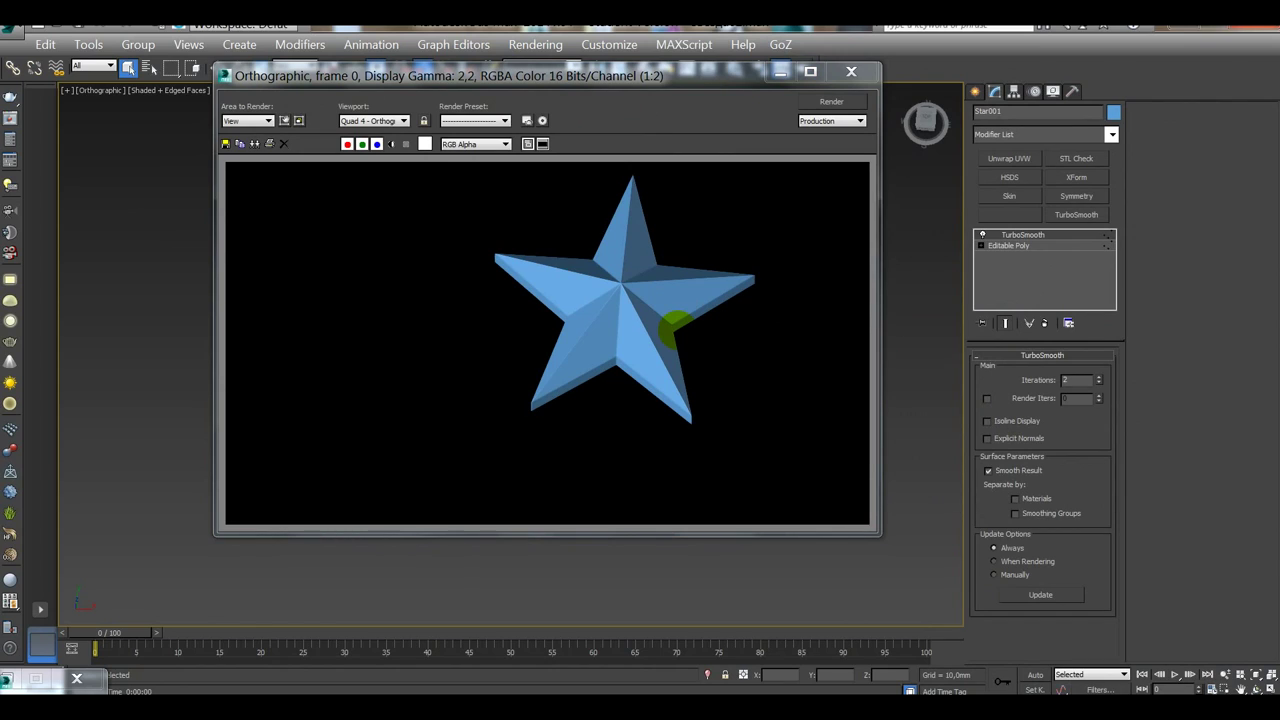
pyautogui.click(851, 71)
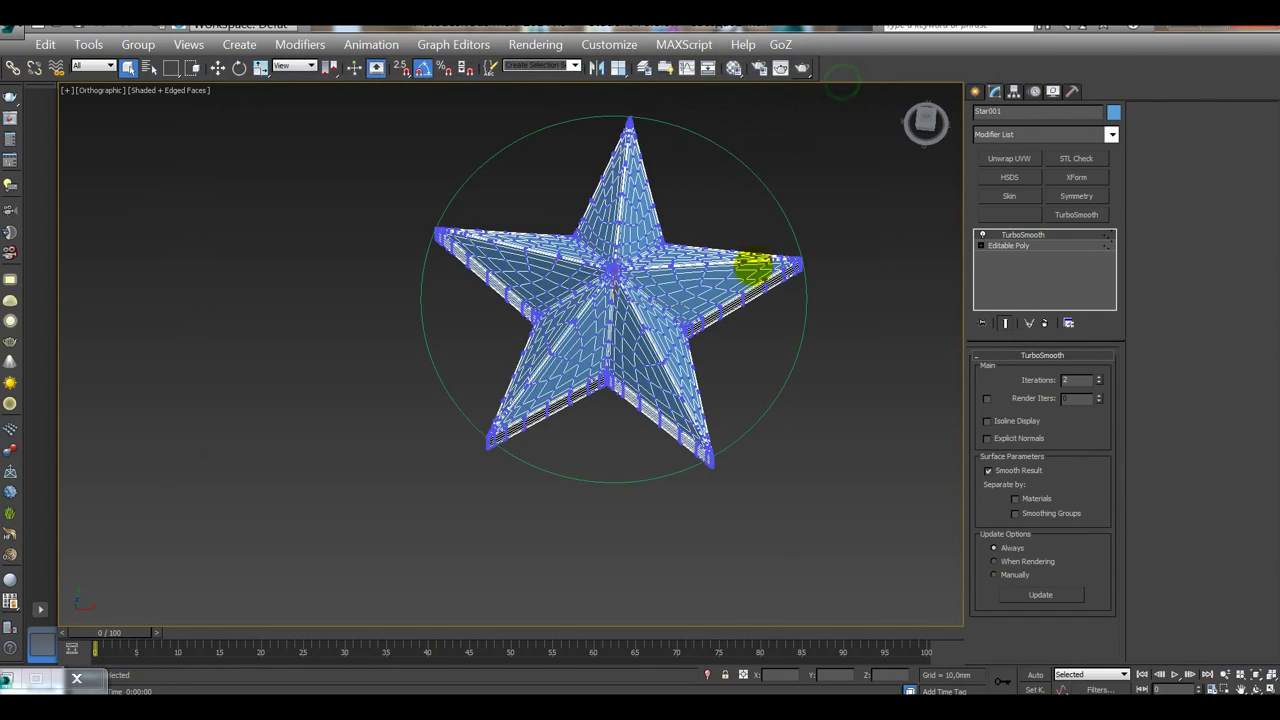
# Step: Render a close-up of the smoothed star's peak in a low side view and close the render
pyautogui.keyDown('alt'); pyautogui.moveTo(612, 300); pyautogui.dragTo(612, 340, button='middle'); pyautogui.keyUp('alt')
pyautogui.scroll(10, 684, 255)
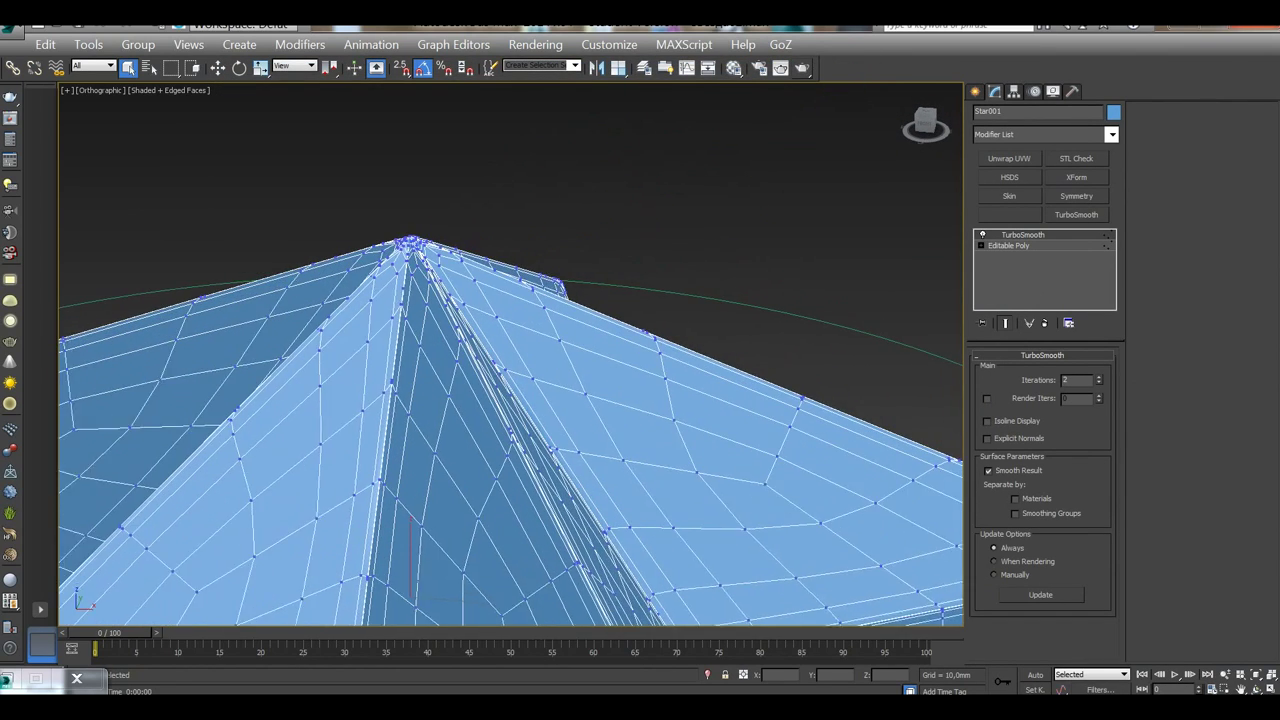
pyautogui.keyDown('alt'); pyautogui.moveTo(540, 193); pyautogui.dragTo(623, 357, button='middle'); pyautogui.keyUp('alt')
pyautogui.scroll(-2, 623, 357)
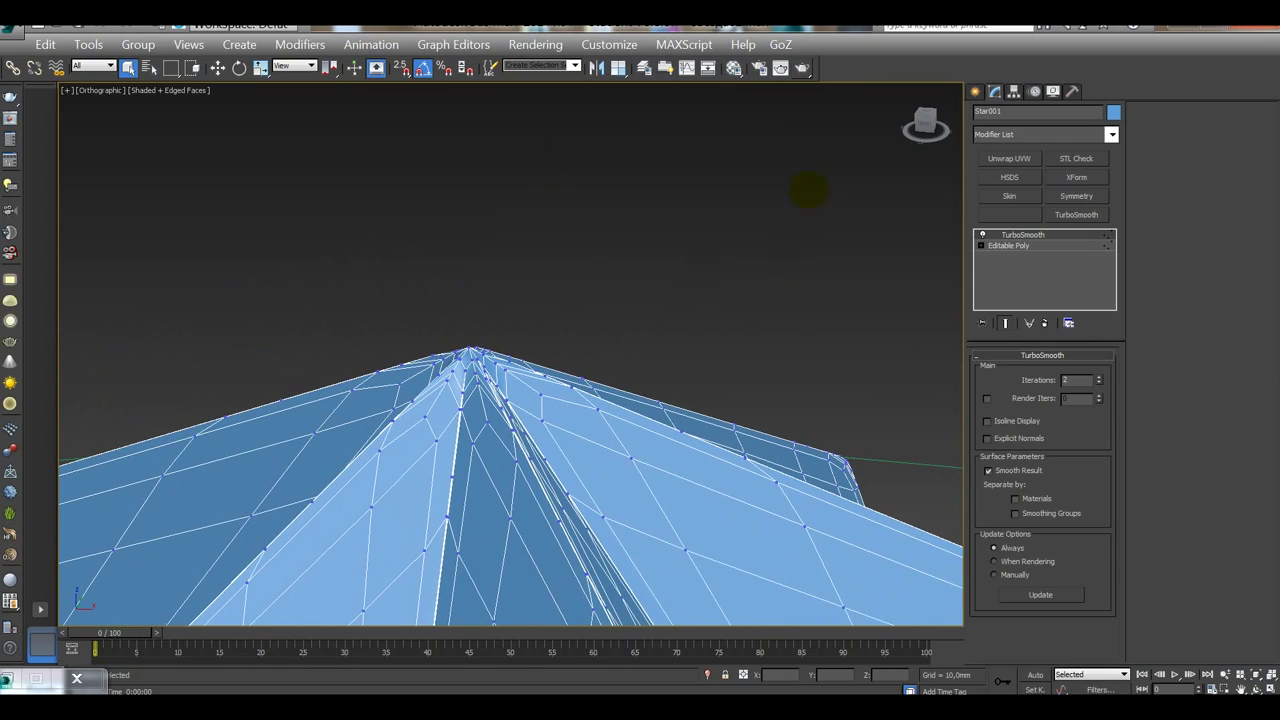
pyautogui.click(801, 67)
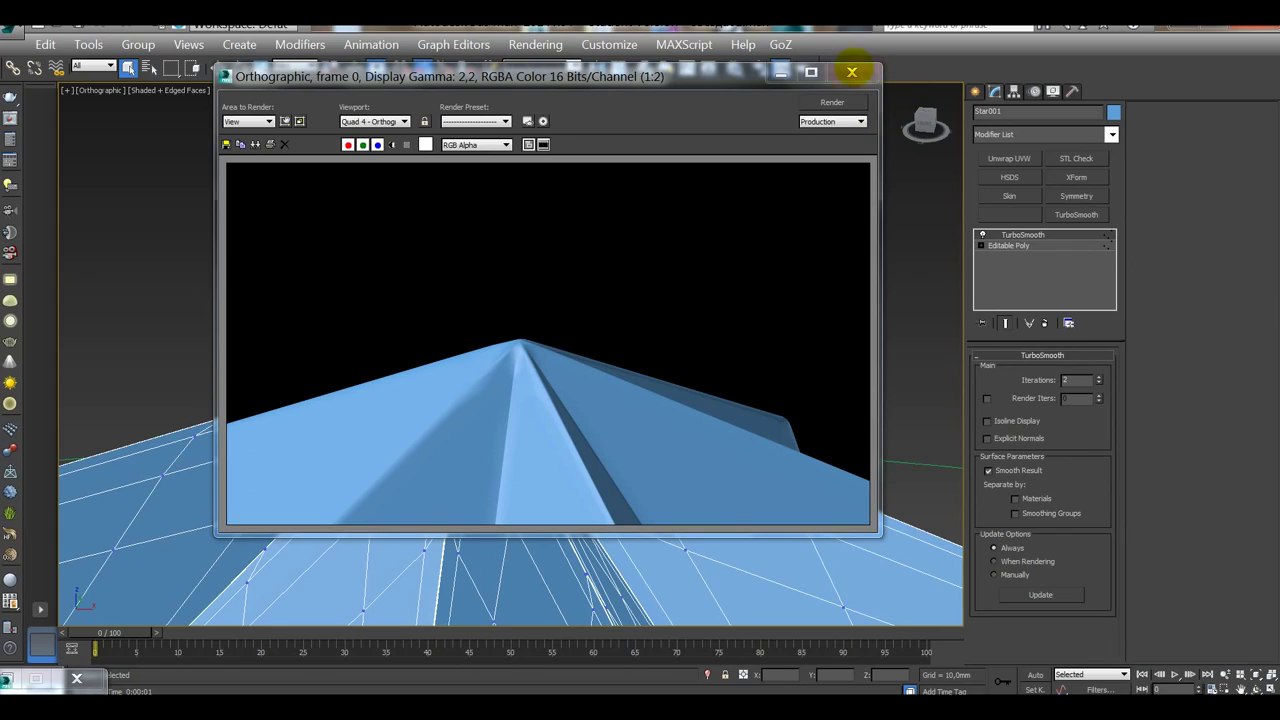
pyautogui.click(851, 72)
# Step: Render the smoothed star in a wider, tilted view from above
pyautogui.scroll(-6, 621, 347)
pyautogui.keyDown('alt'); pyautogui.moveTo(626, 477); pyautogui.dragTo(623, 451, button='middle'); pyautogui.keyUp('alt')
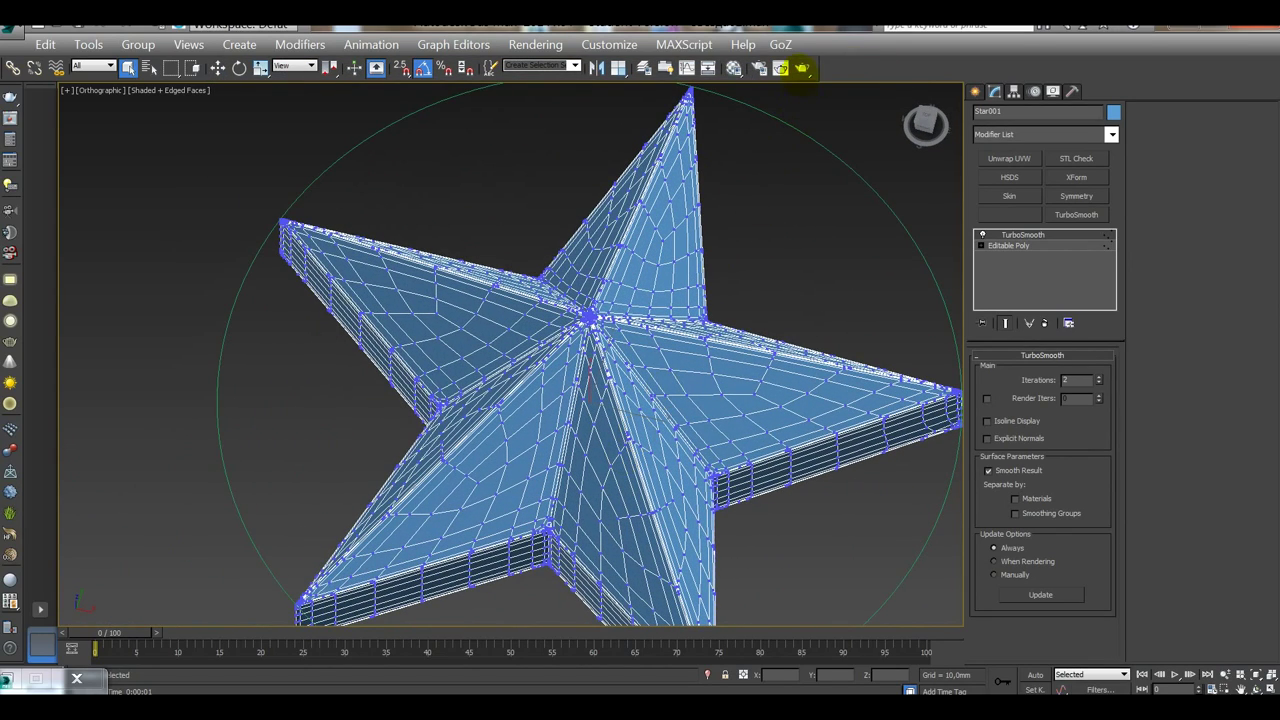
pyautogui.click(801, 67)
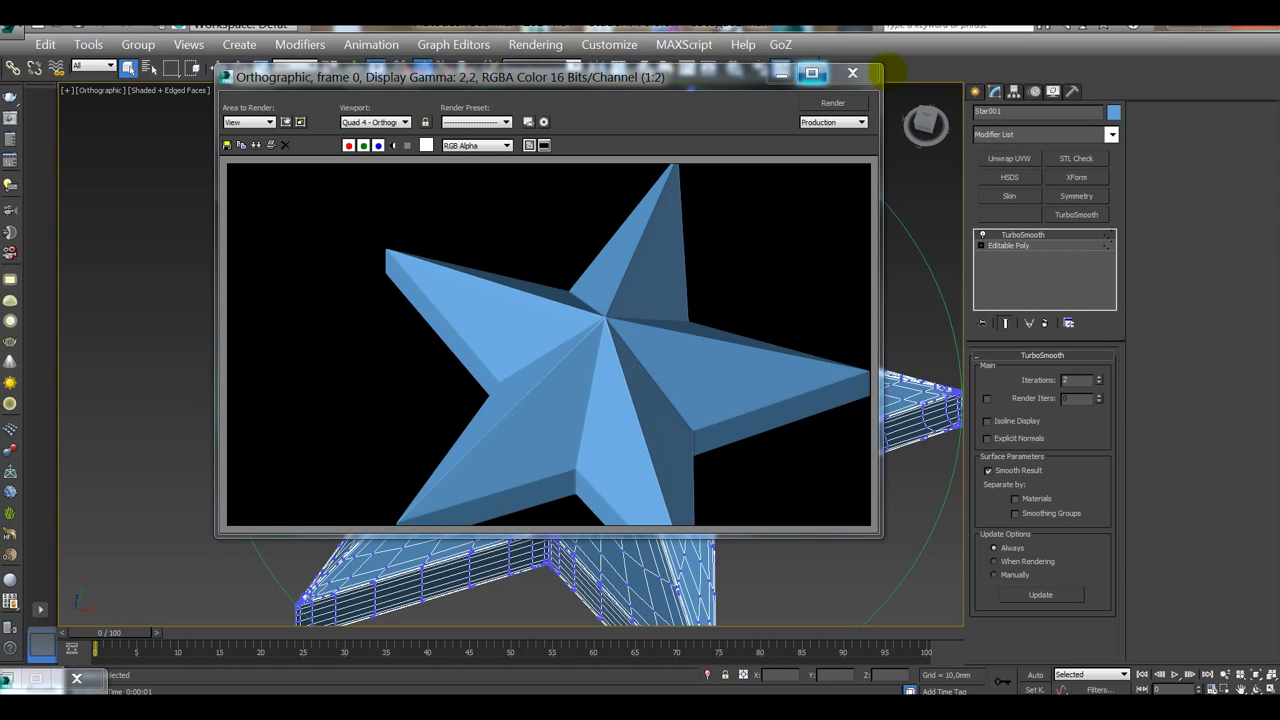
# Step: Close the render and save the smoothed star scene as the incremented copy звезда03.max
pyautogui.click(852, 73)
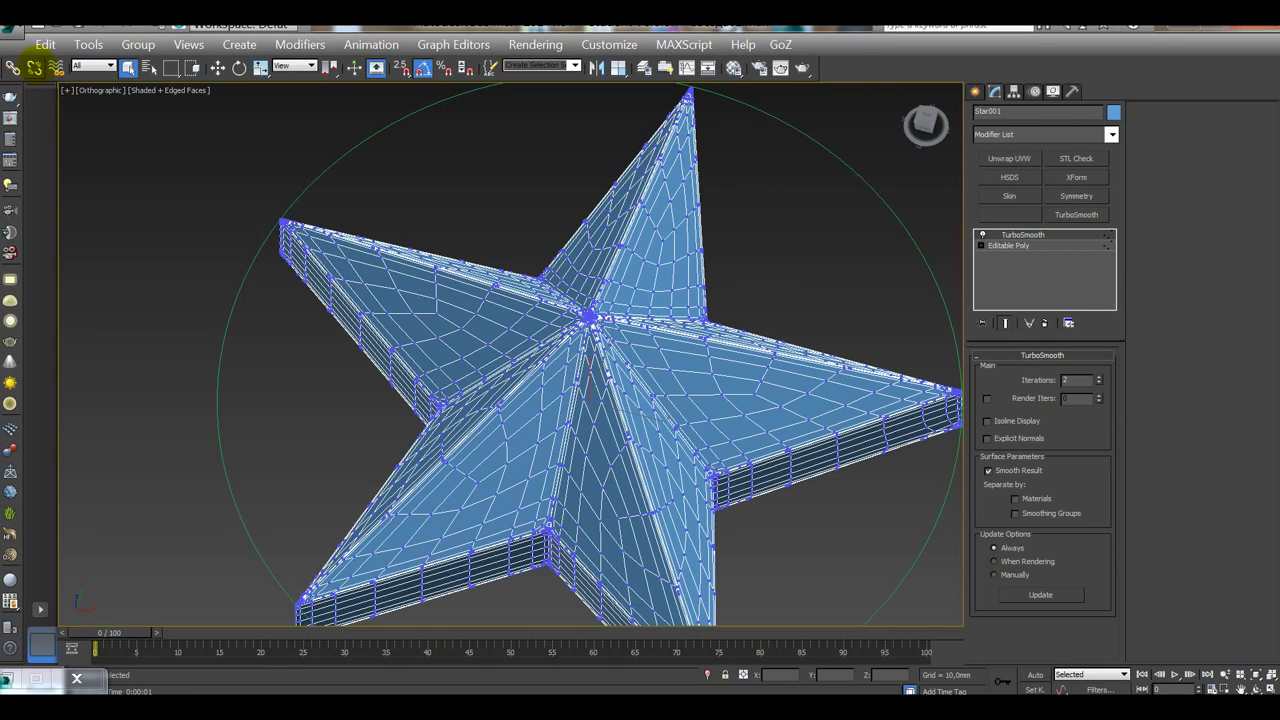
pyautogui.click(14, 30)
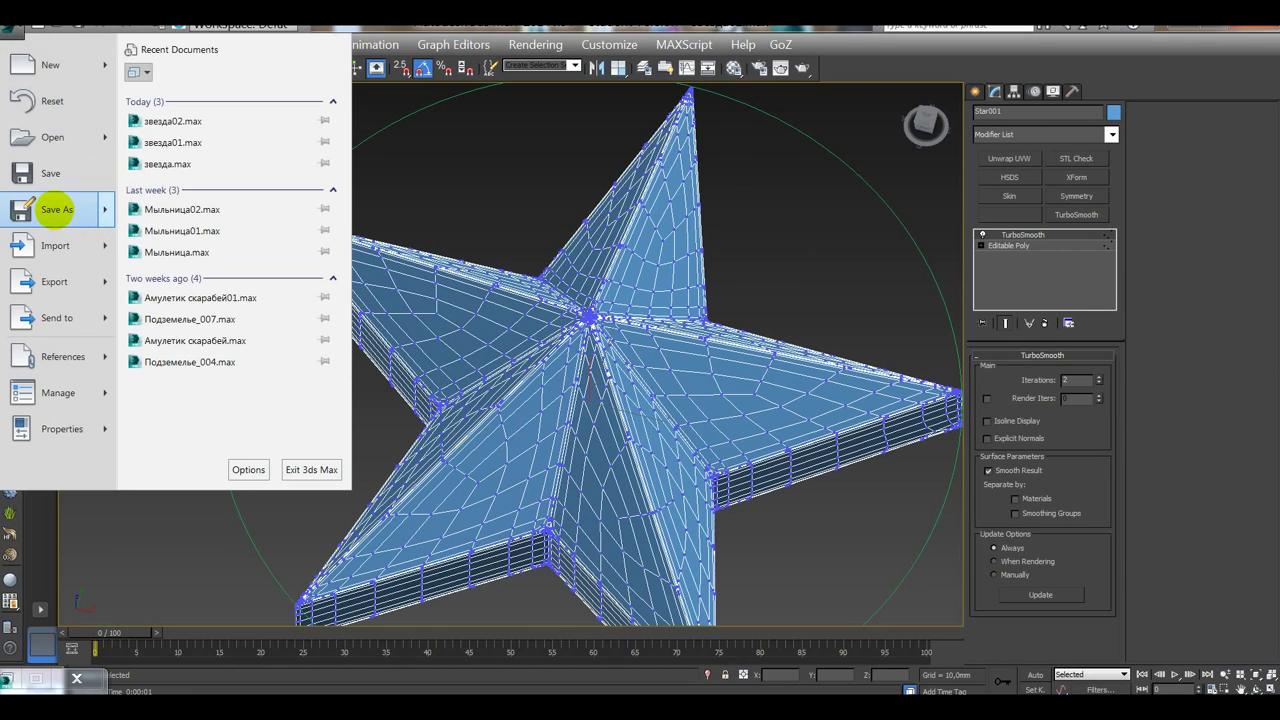
pyautogui.click(105, 207)
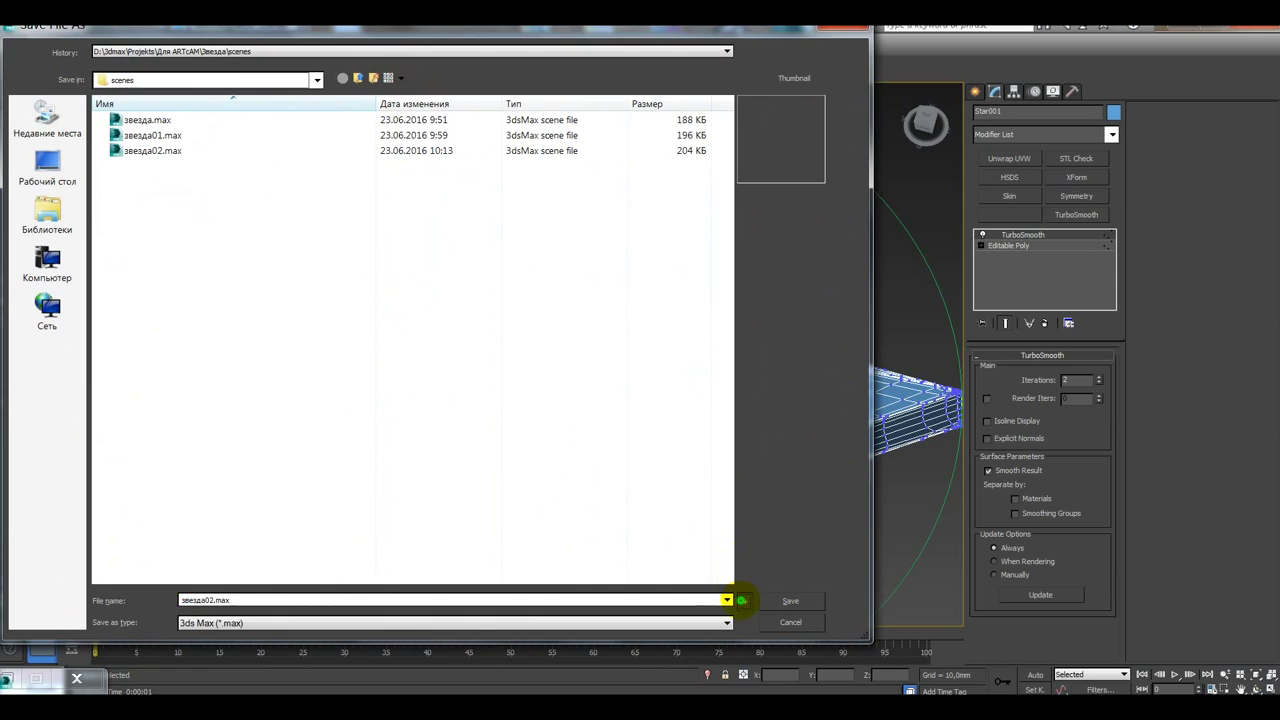
pyautogui.click(790, 601)
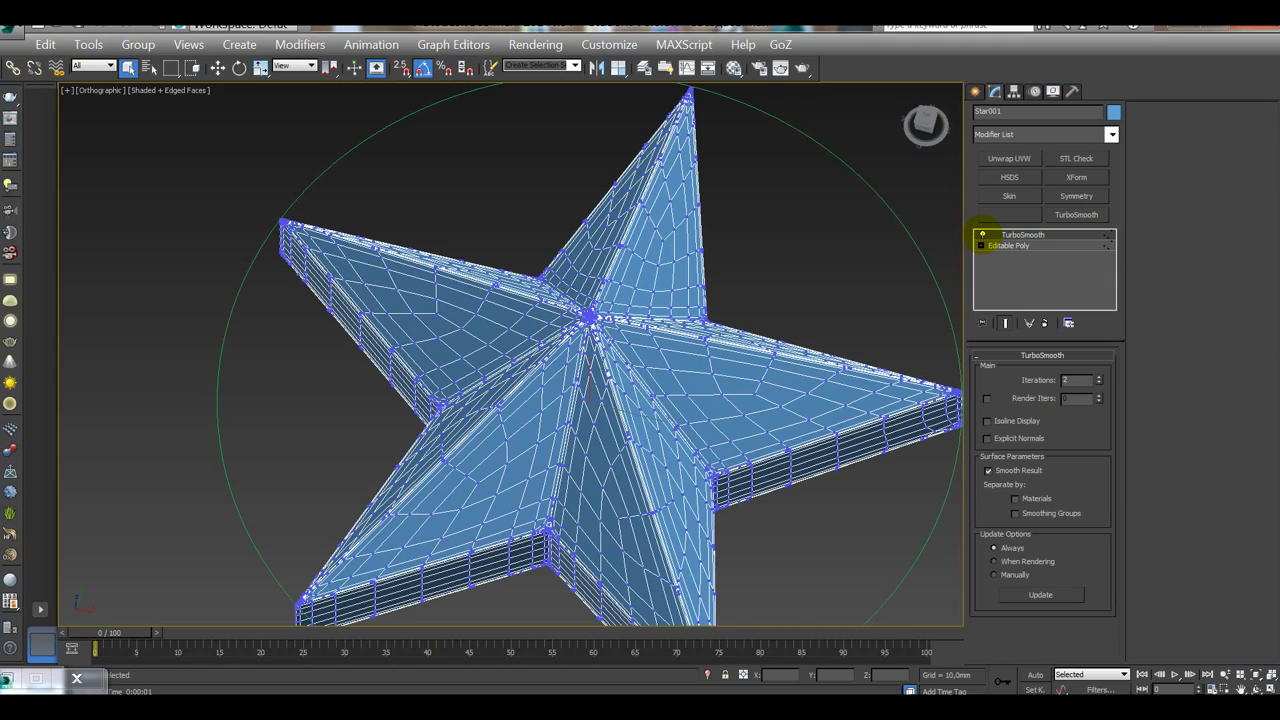
# Step: Compare the star with TurboSmooth switched off and on, and remove the TurboSmooth modifier from it
pyautogui.click(982, 235)
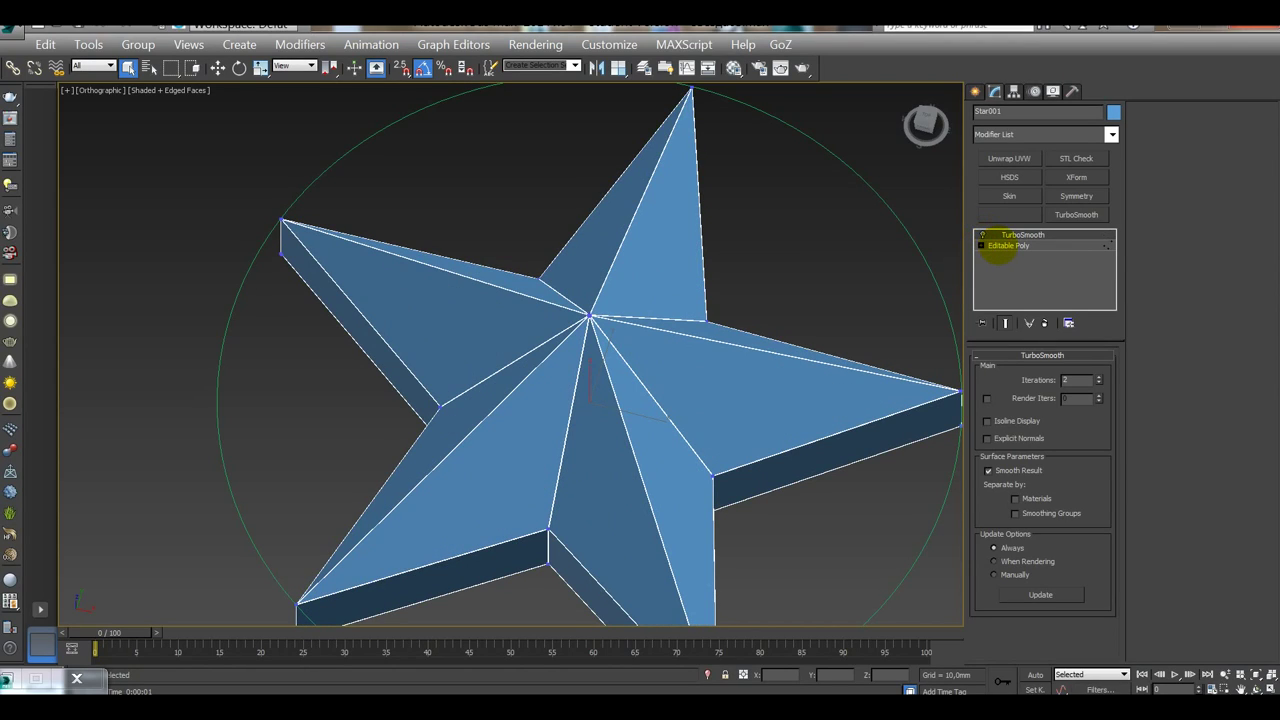
pyautogui.click(982, 235)
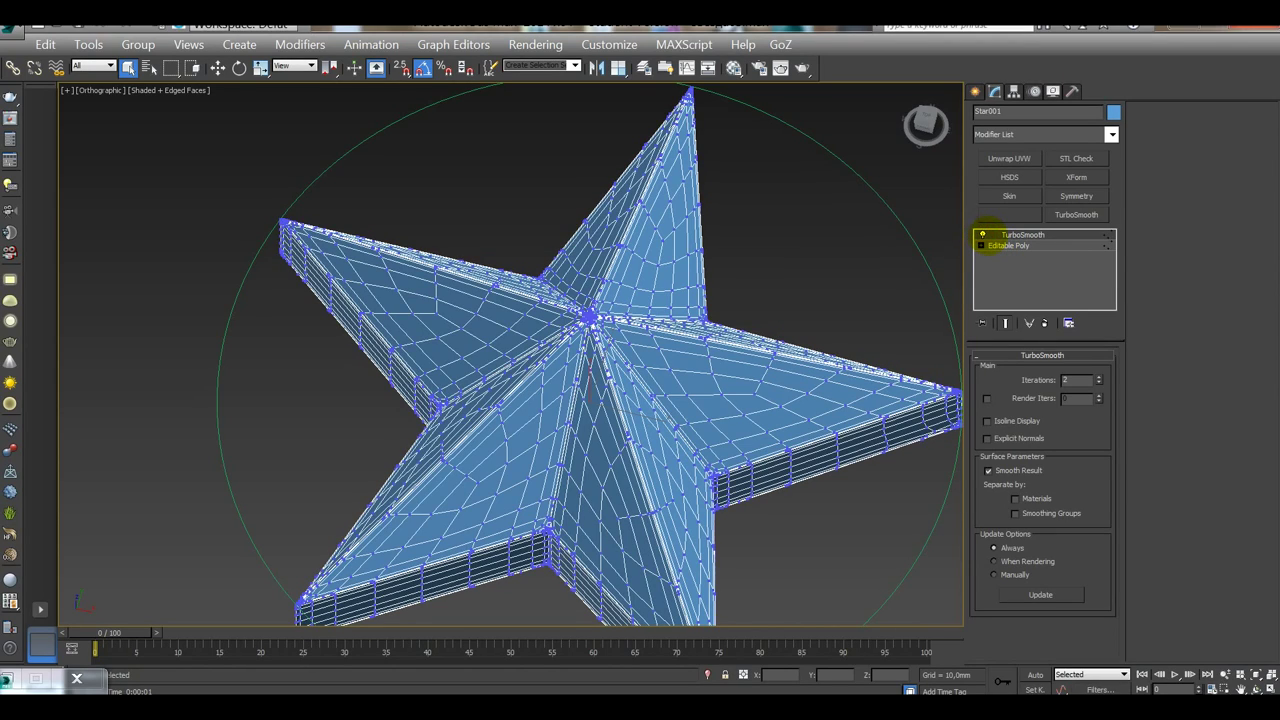
pyautogui.click(982, 235)
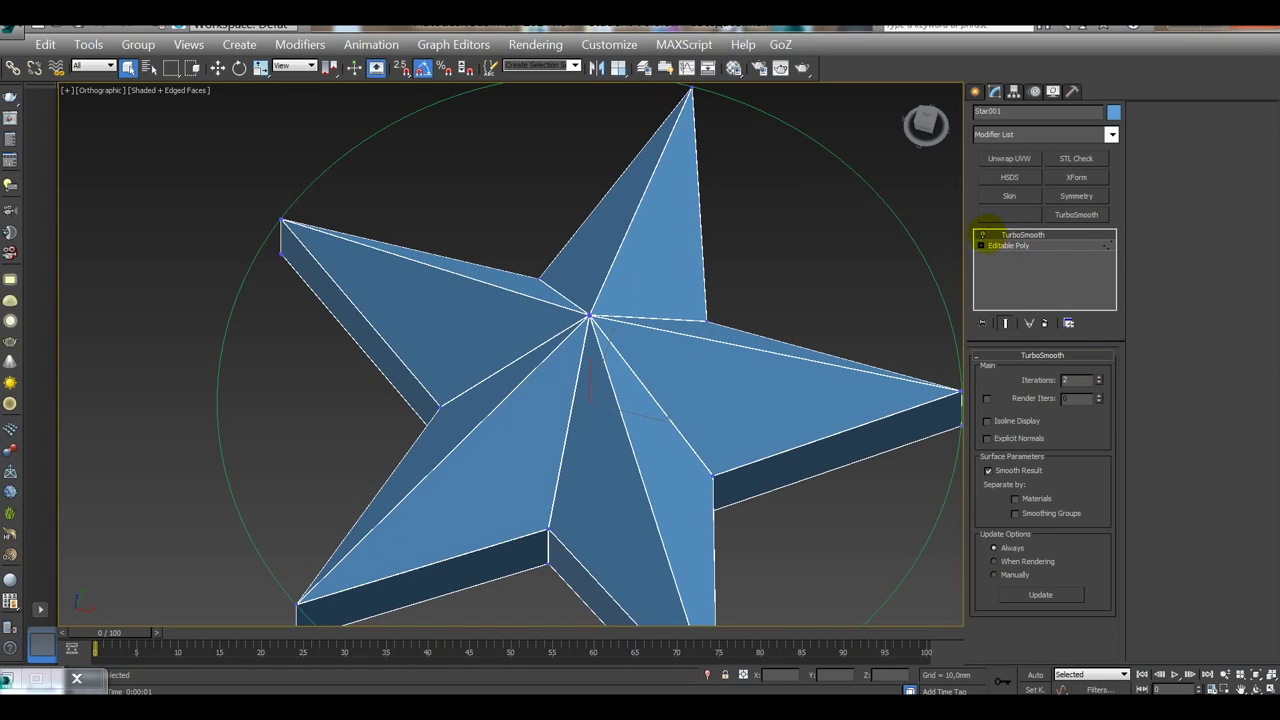
pyautogui.click(982, 235)
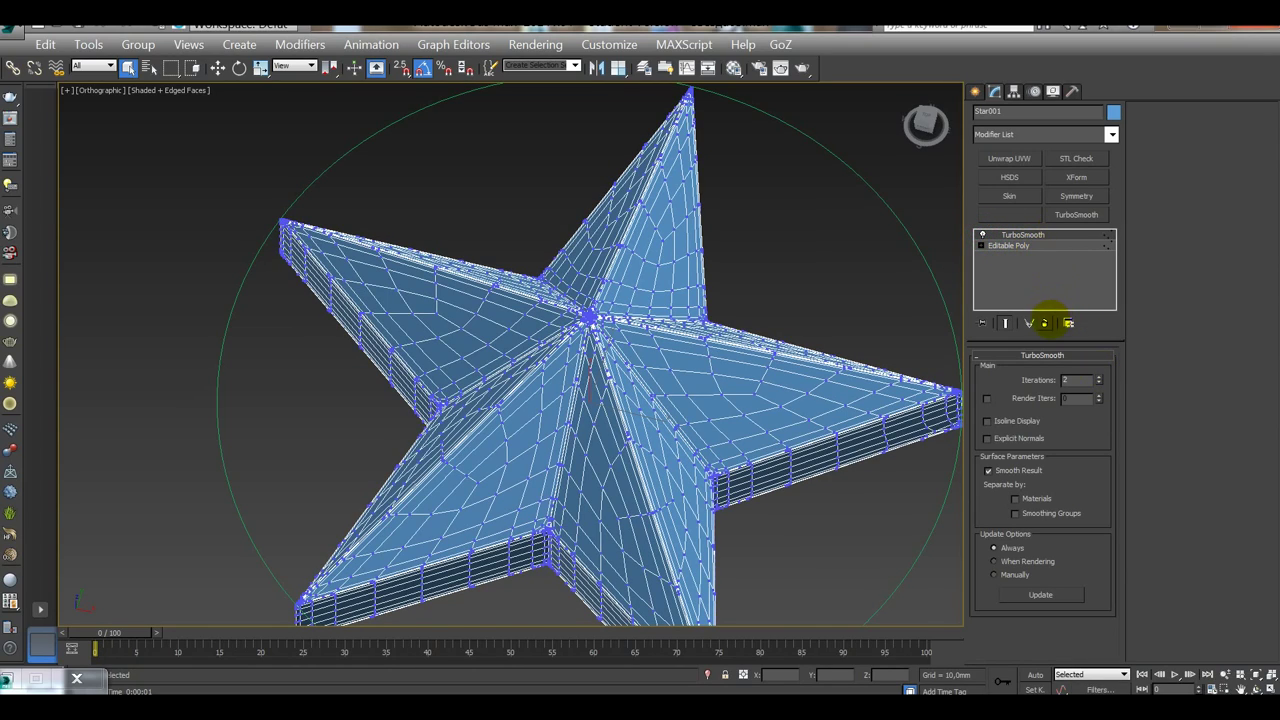
pyautogui.click(1045, 322)
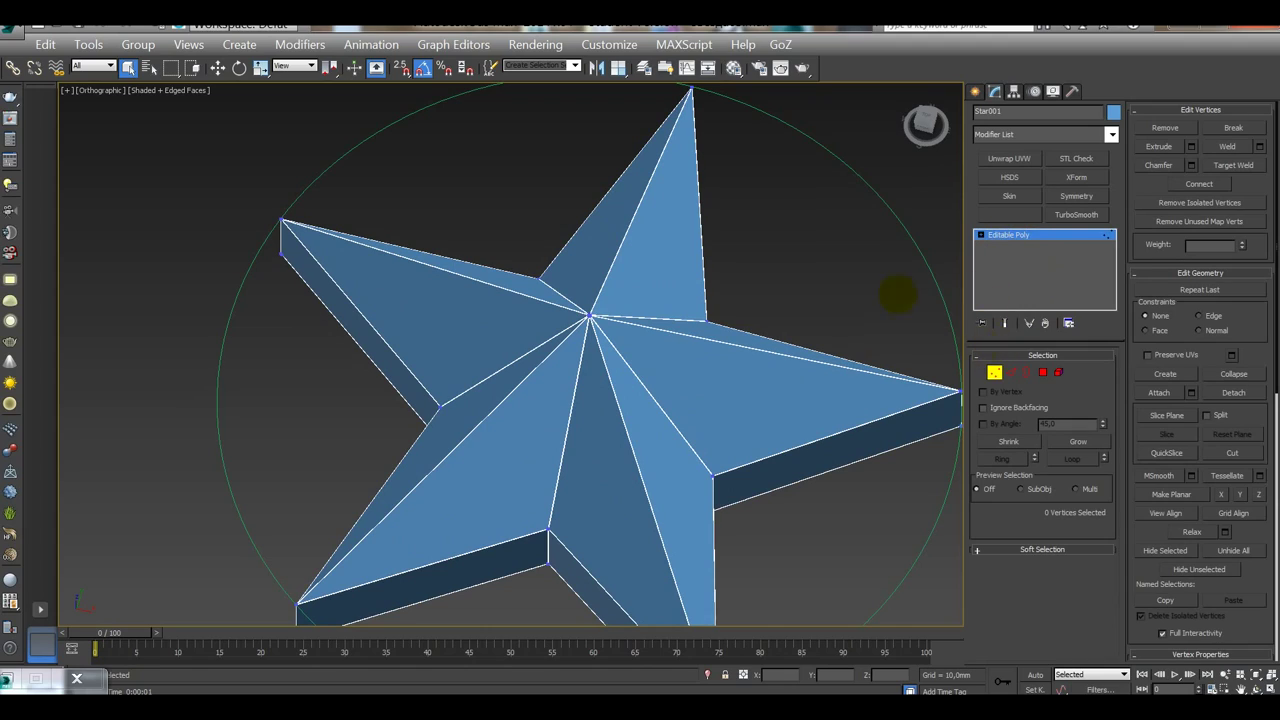
# Step: Select all vertices of the star, preview Weld with a threshold of 0.01 mm and cancel it
pyautogui.click(1259, 146)
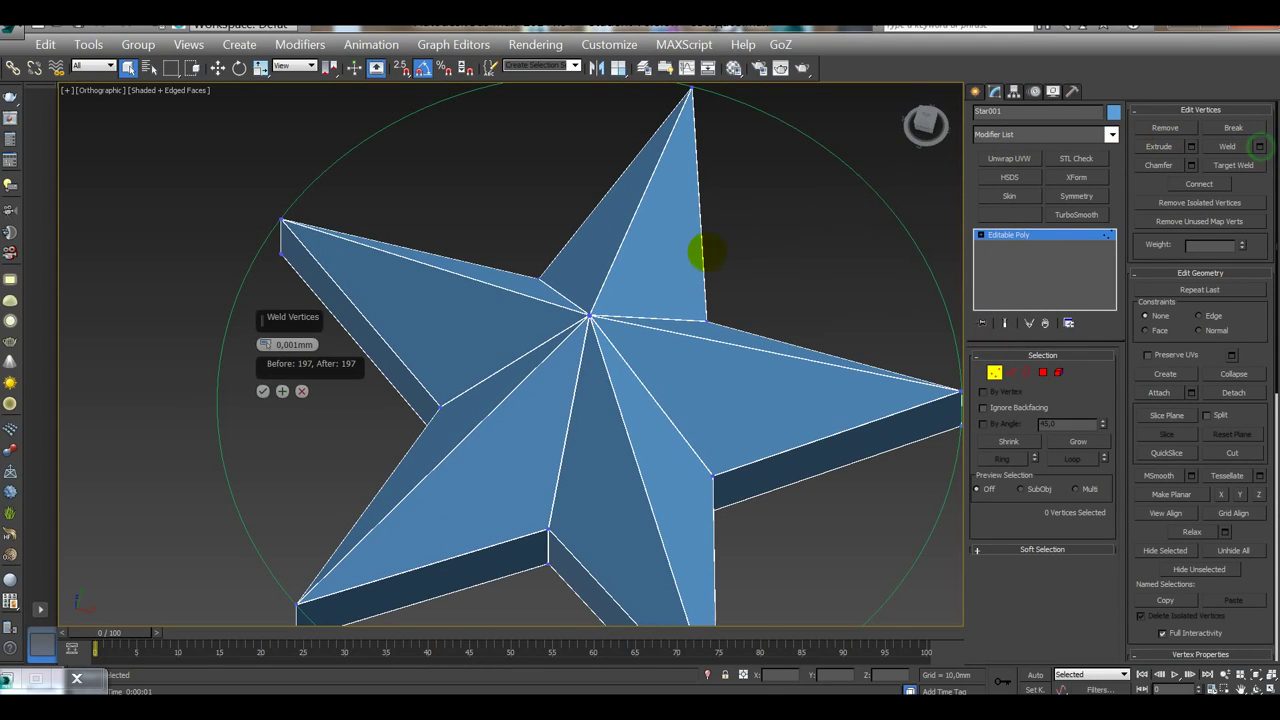
pyautogui.scroll(-5, 705, 285)
pyautogui.moveTo(816, 157); pyautogui.dragTo(502, 499)
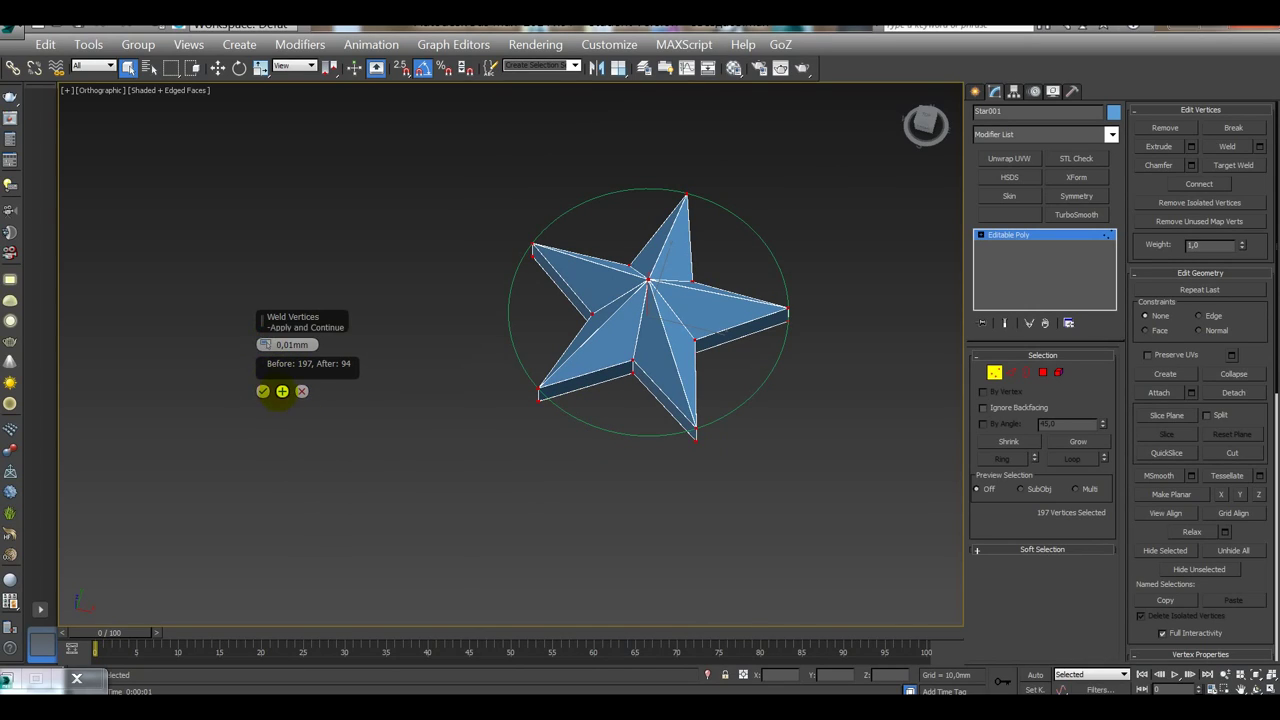
pyautogui.click(301, 391)
# Step: Render the unsmoothed star in a tilted view, close the render and inspect the vertices at its centre
pyautogui.scroll(-3, 560, 340)
pyautogui.scroll(6, 753, 282)
pyautogui.moveTo(753, 282); pyautogui.dragTo(572, 400, button='middle')
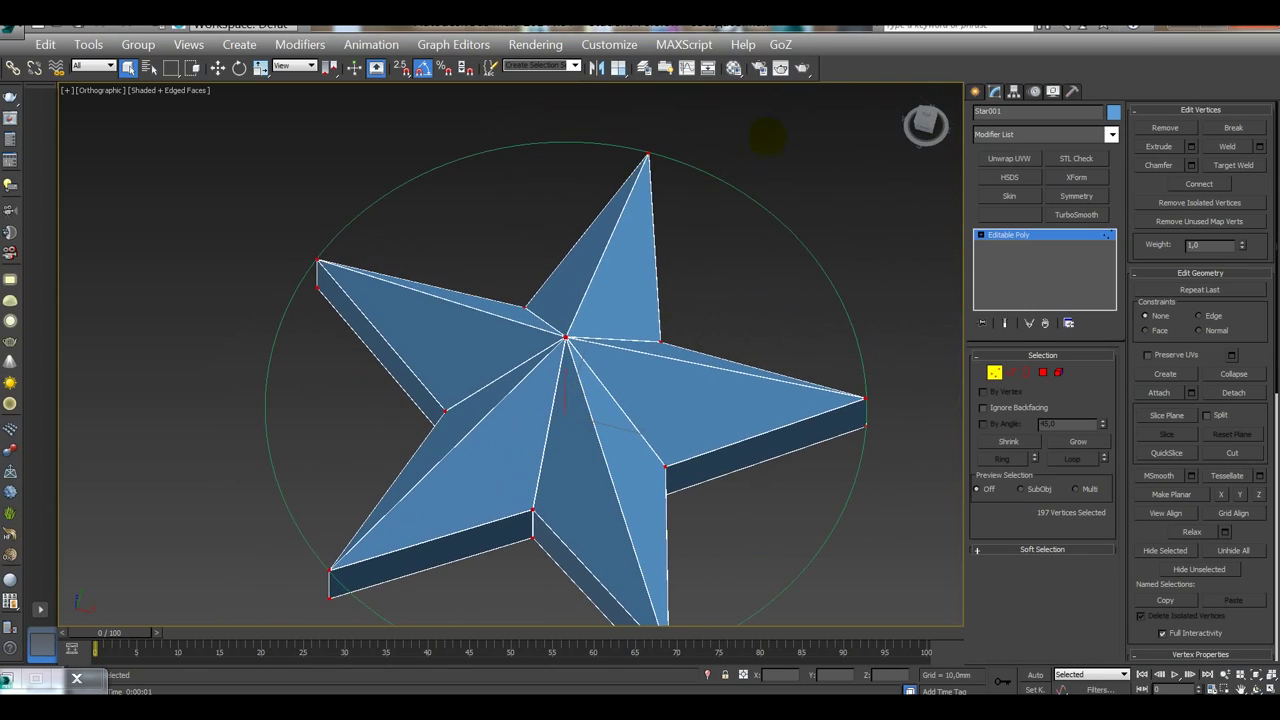
pyautogui.click(803, 68)
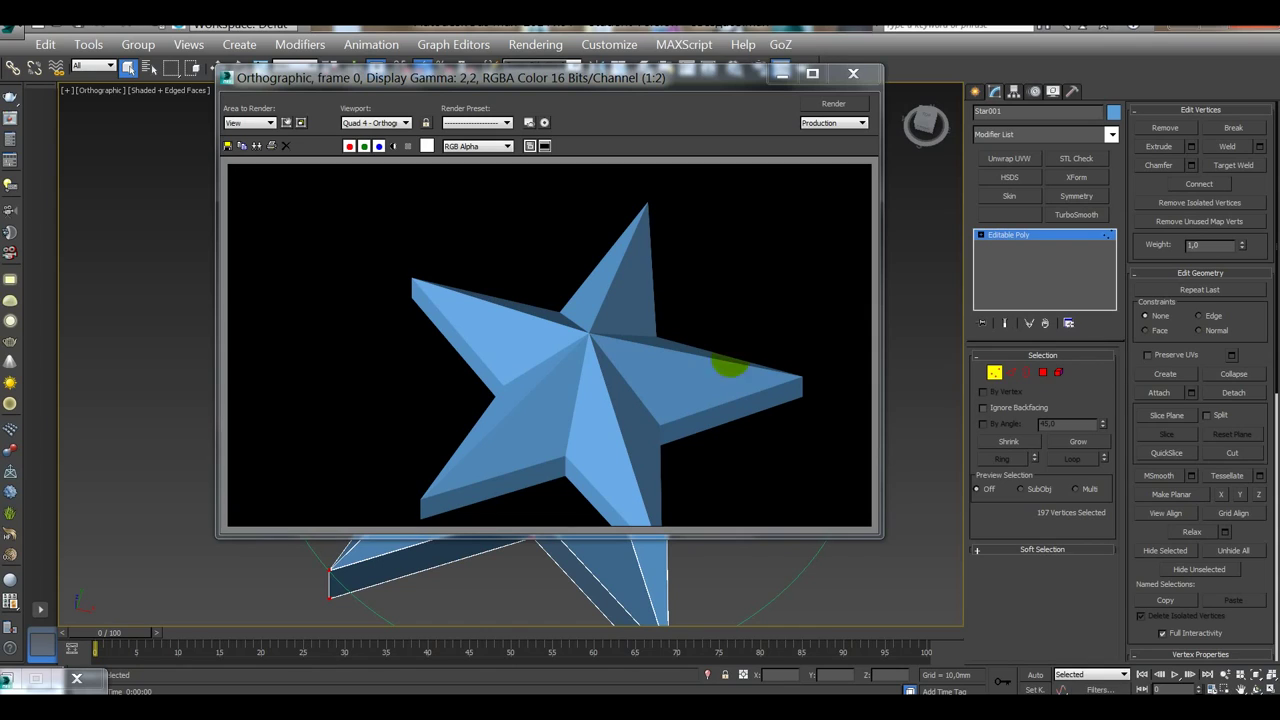
pyautogui.click(853, 73)
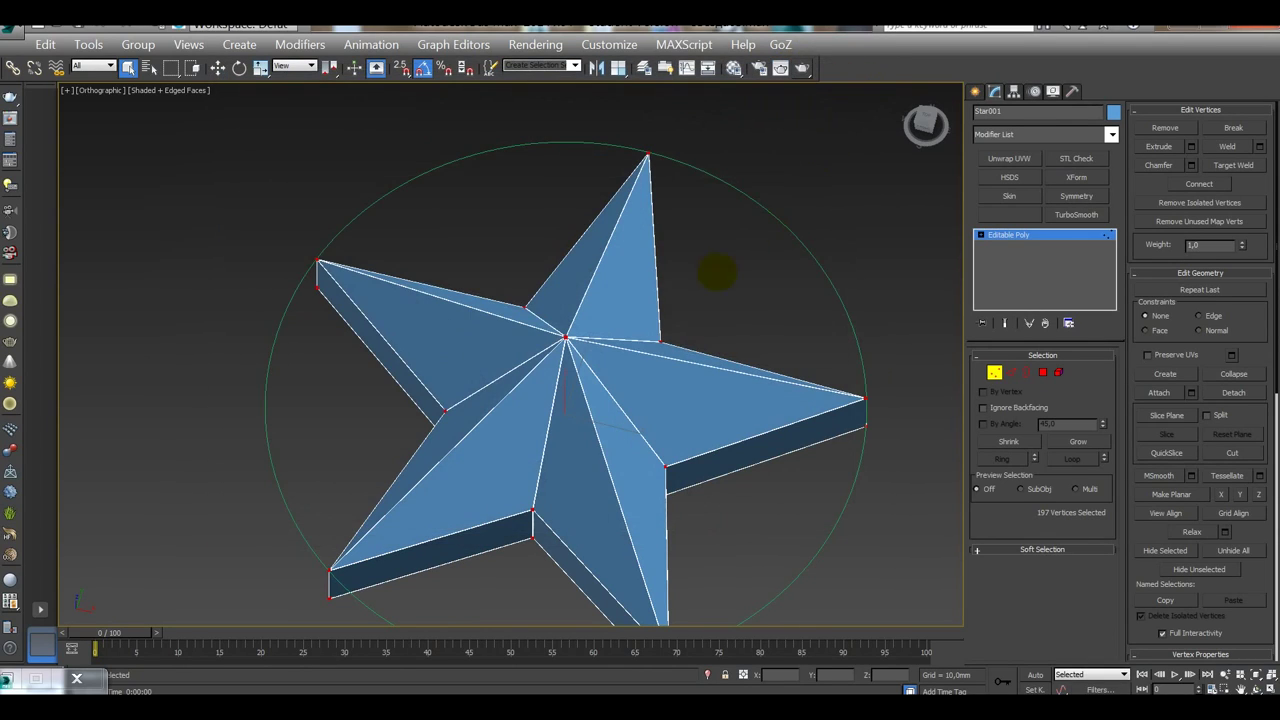
pyautogui.scroll(10, 540, 368)
pyautogui.scroll(-10, 557, 420)
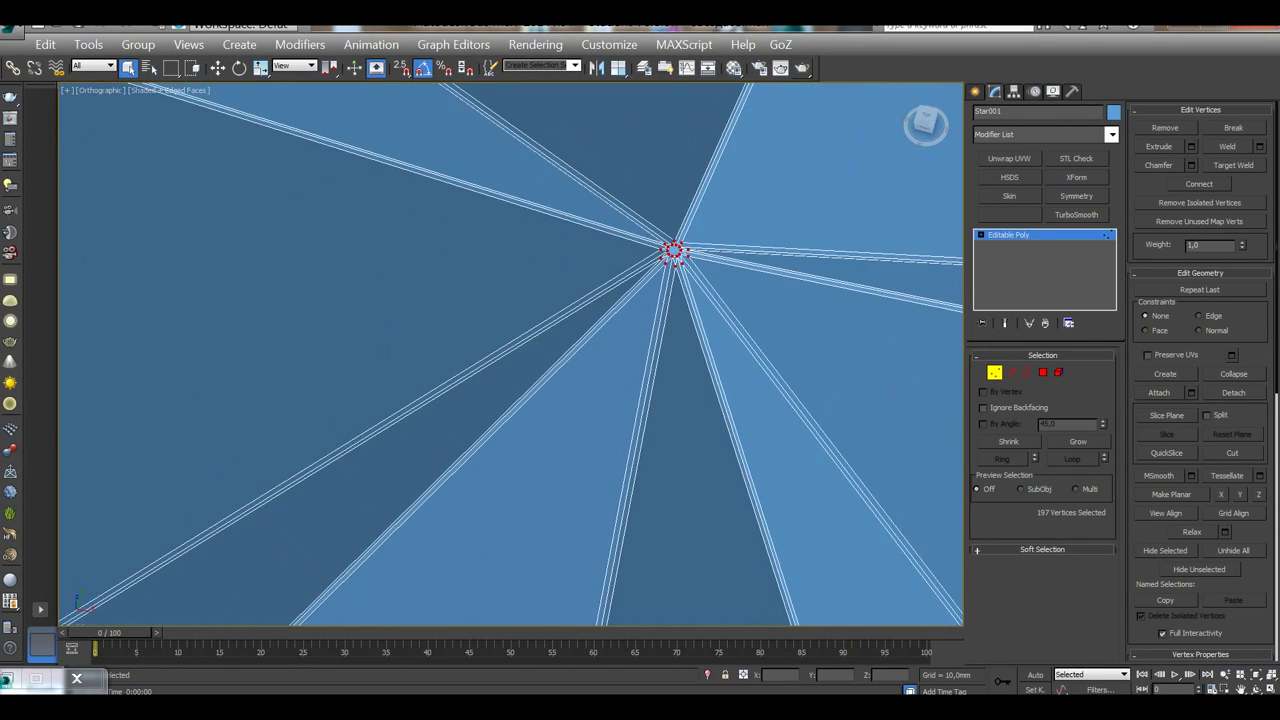
pyautogui.scroll(-4, 634, 390)
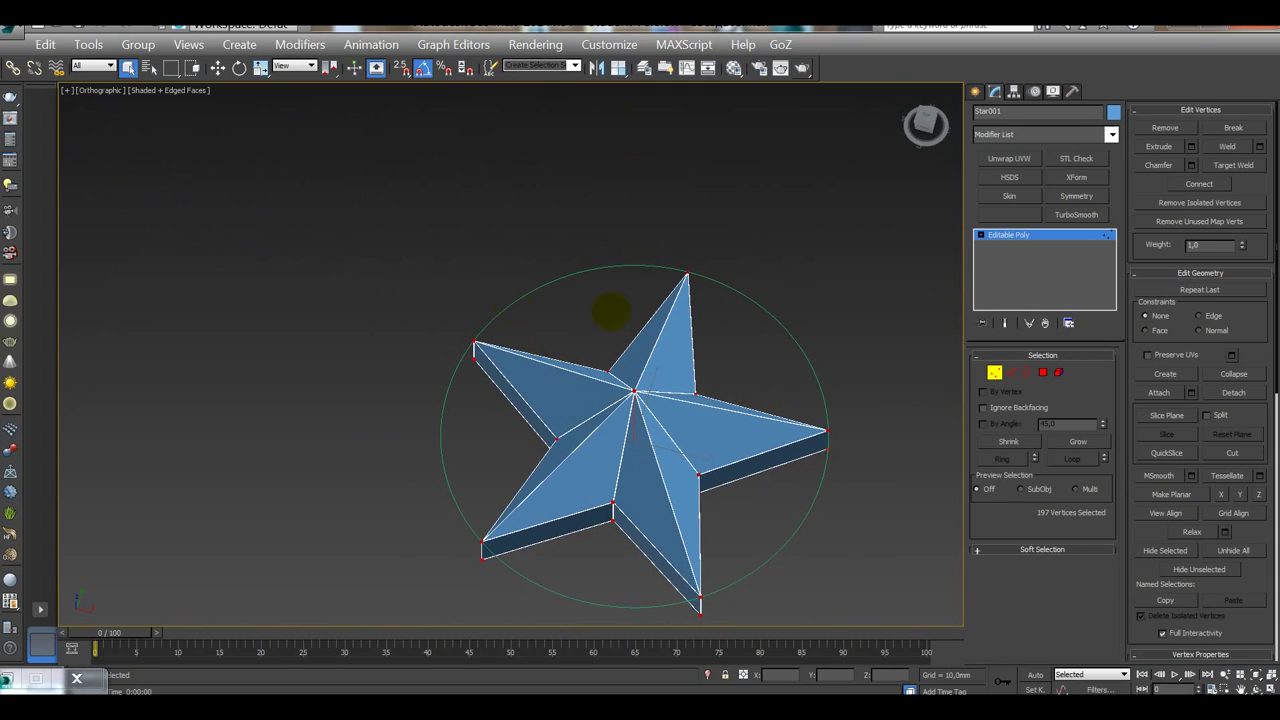
# Step: Weld the selected vertices with a threshold of 0.01 mm and inspect the star's centre up close
pyautogui.click(1259, 146)
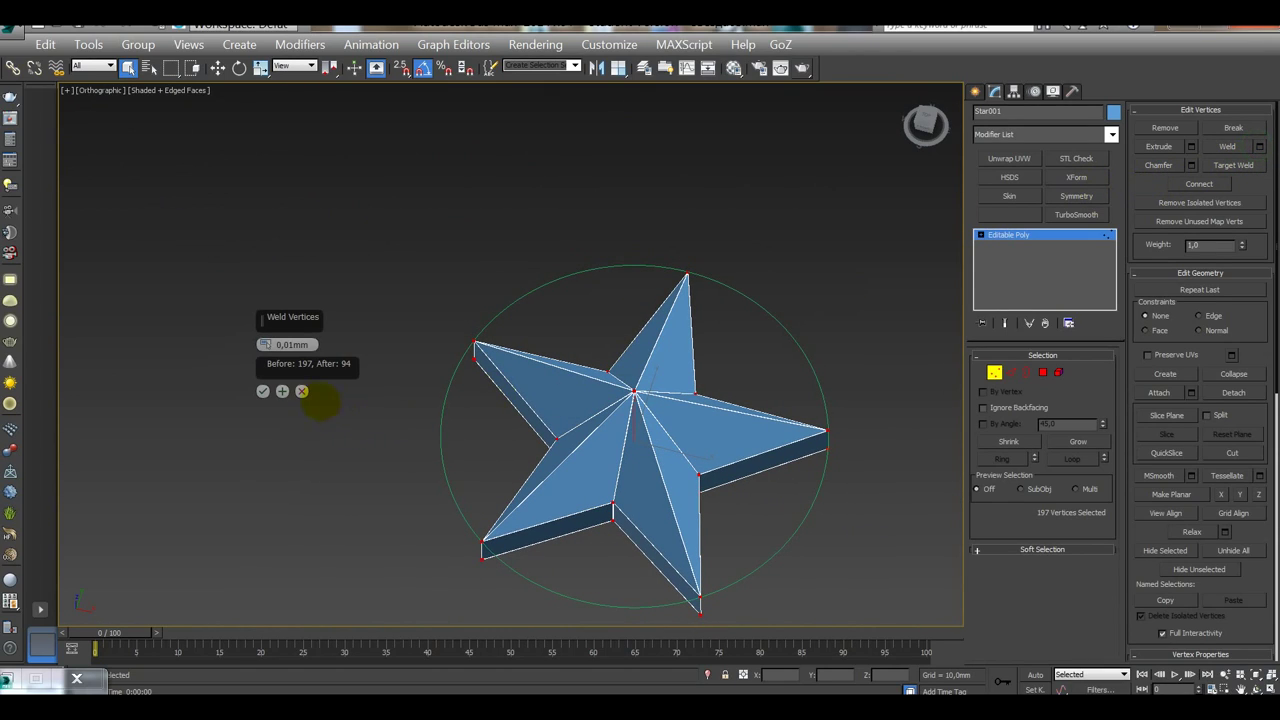
pyautogui.click(262, 391)
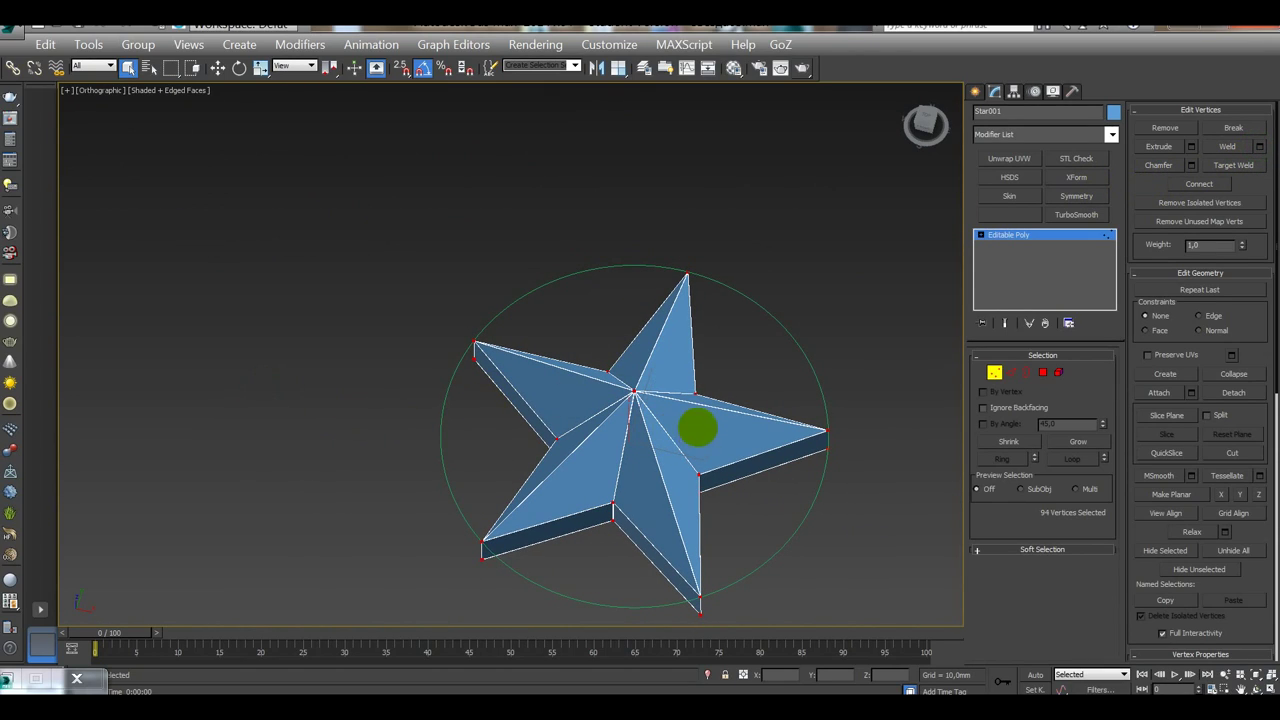
pyautogui.scroll(10, 694, 429)
pyautogui.scroll(-5, 416, 253)
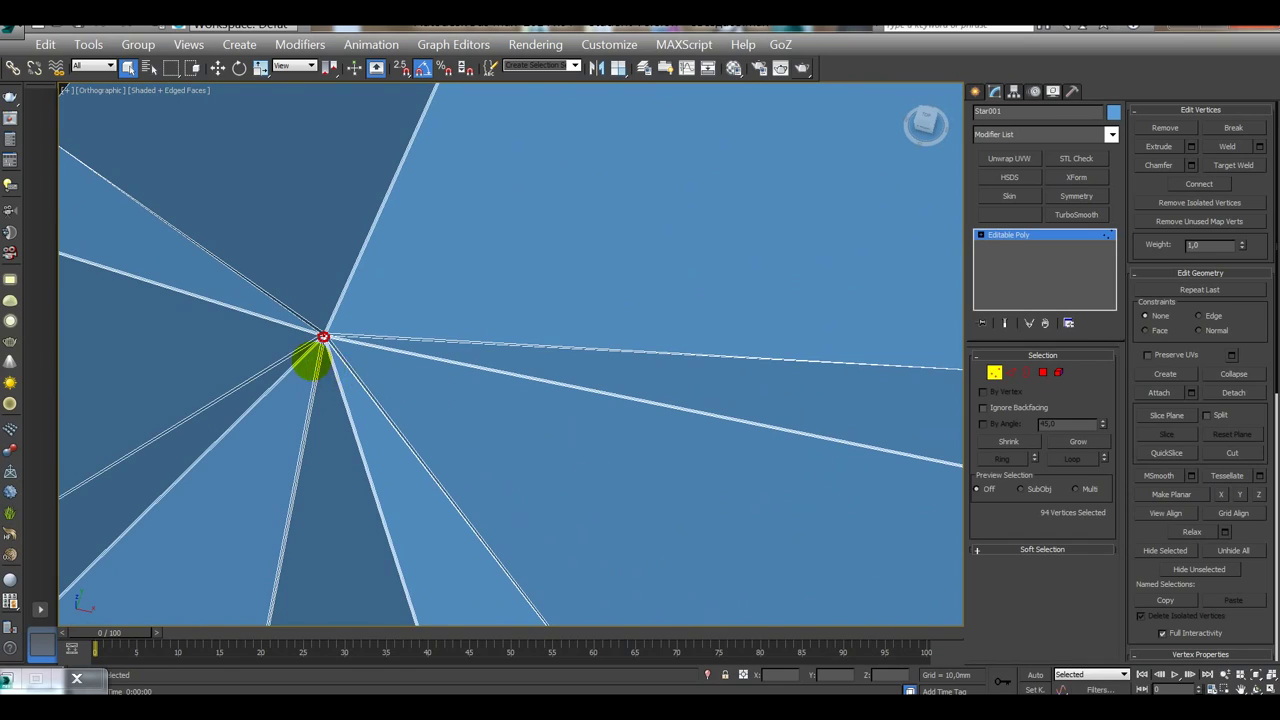
pyautogui.scroll(6, 309, 357)
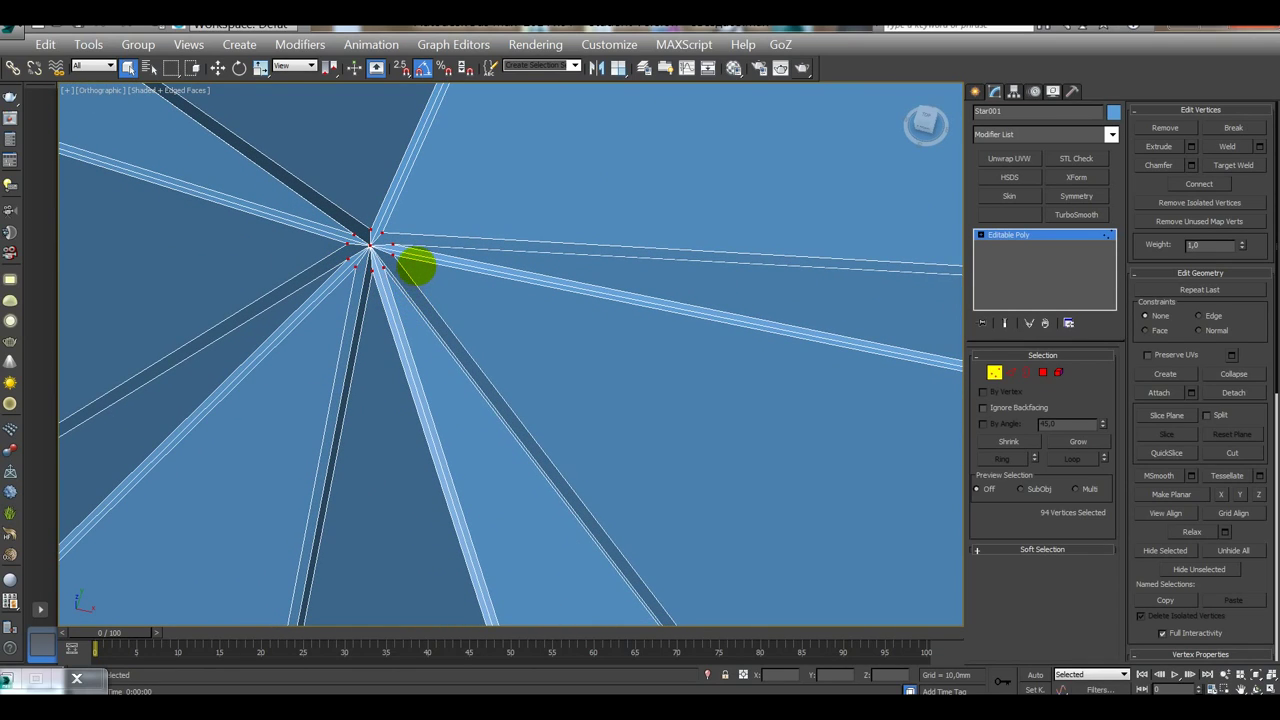
pyautogui.scroll(-8, 412, 283)
pyautogui.scroll(5, 412, 283)
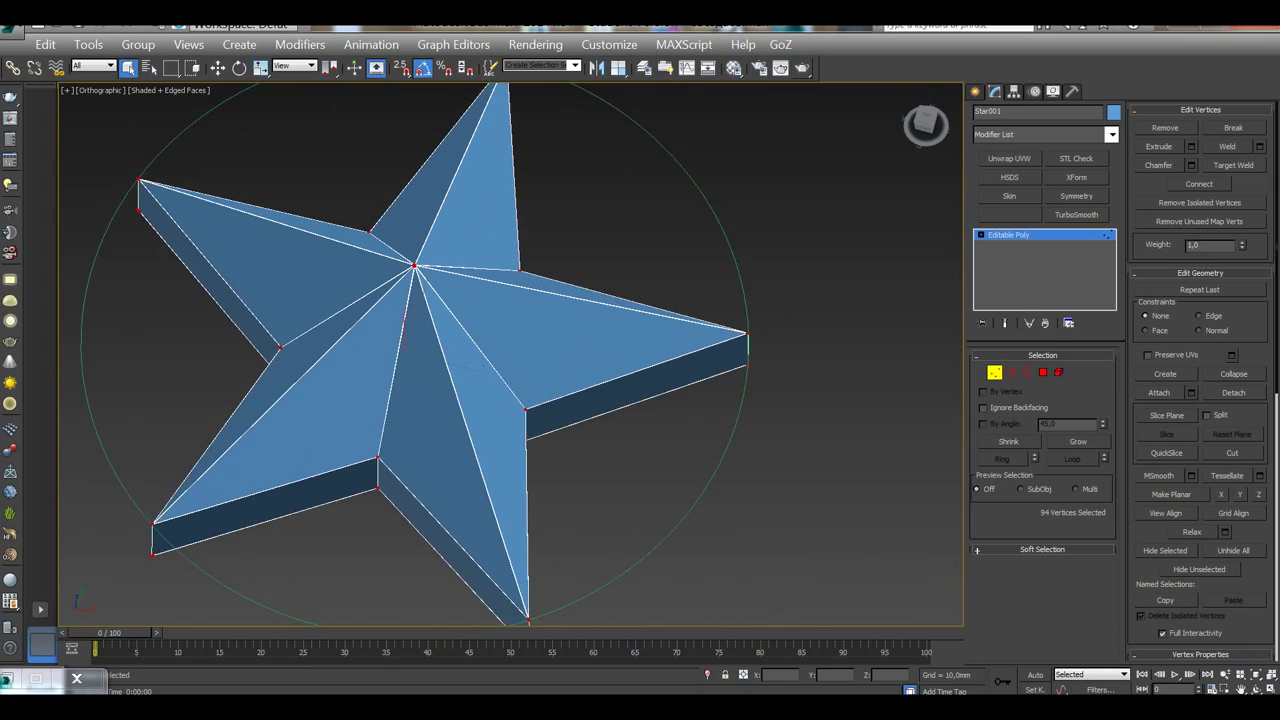
# Step: Weld the remaining vertices with a threshold of 0.04 mm and check the star's centre and overall shape
pyautogui.click(1259, 146)
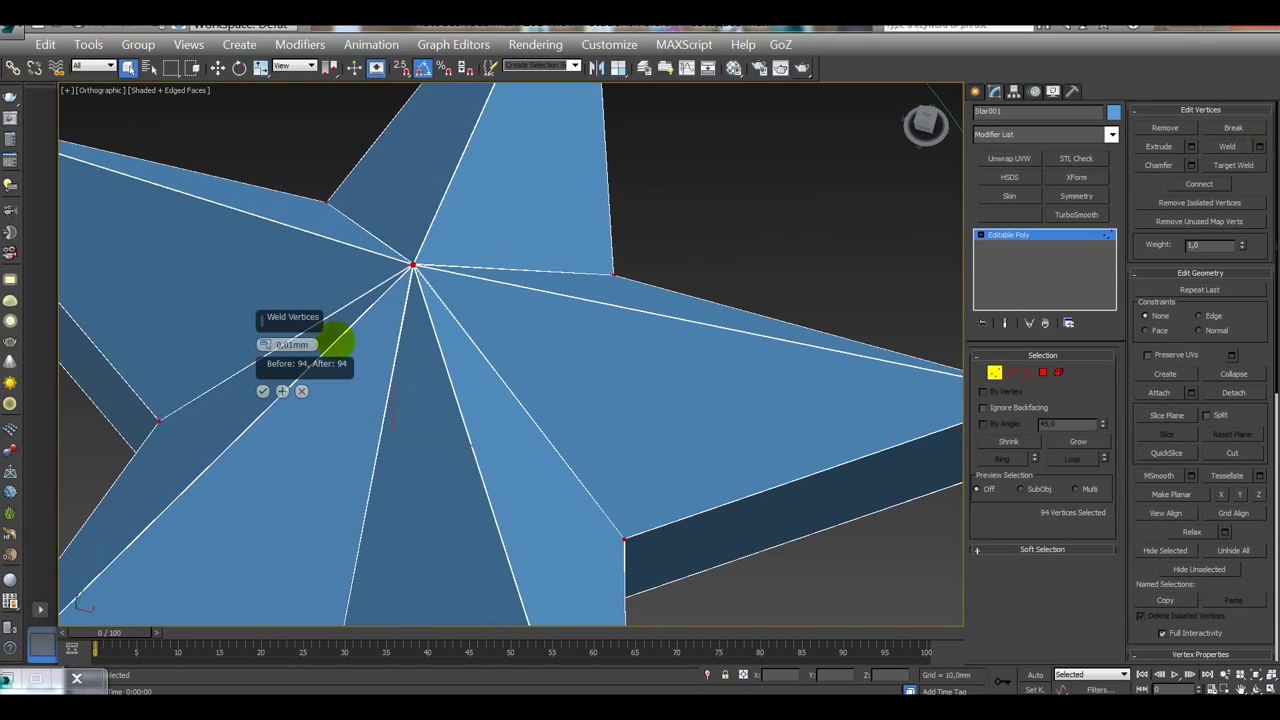
pyautogui.click(263, 341)
pyautogui.click(263, 341)
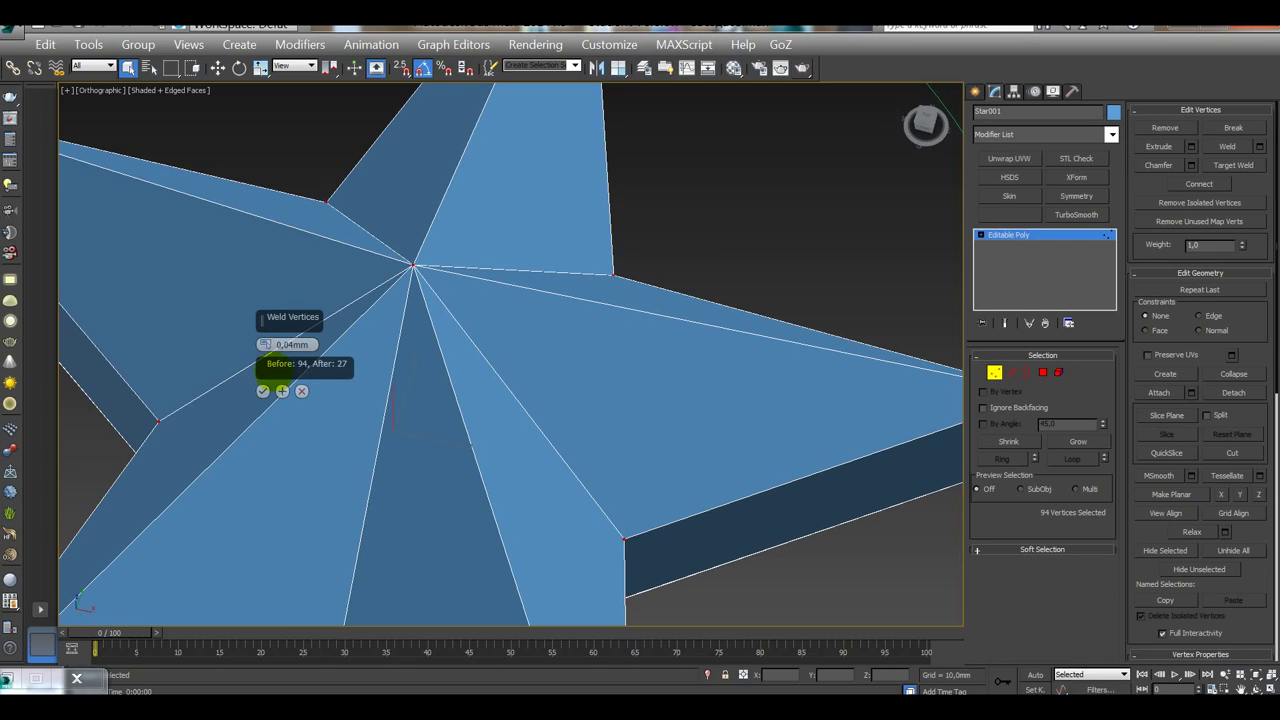
pyautogui.click(263, 391)
pyautogui.scroll(5, 427, 250)
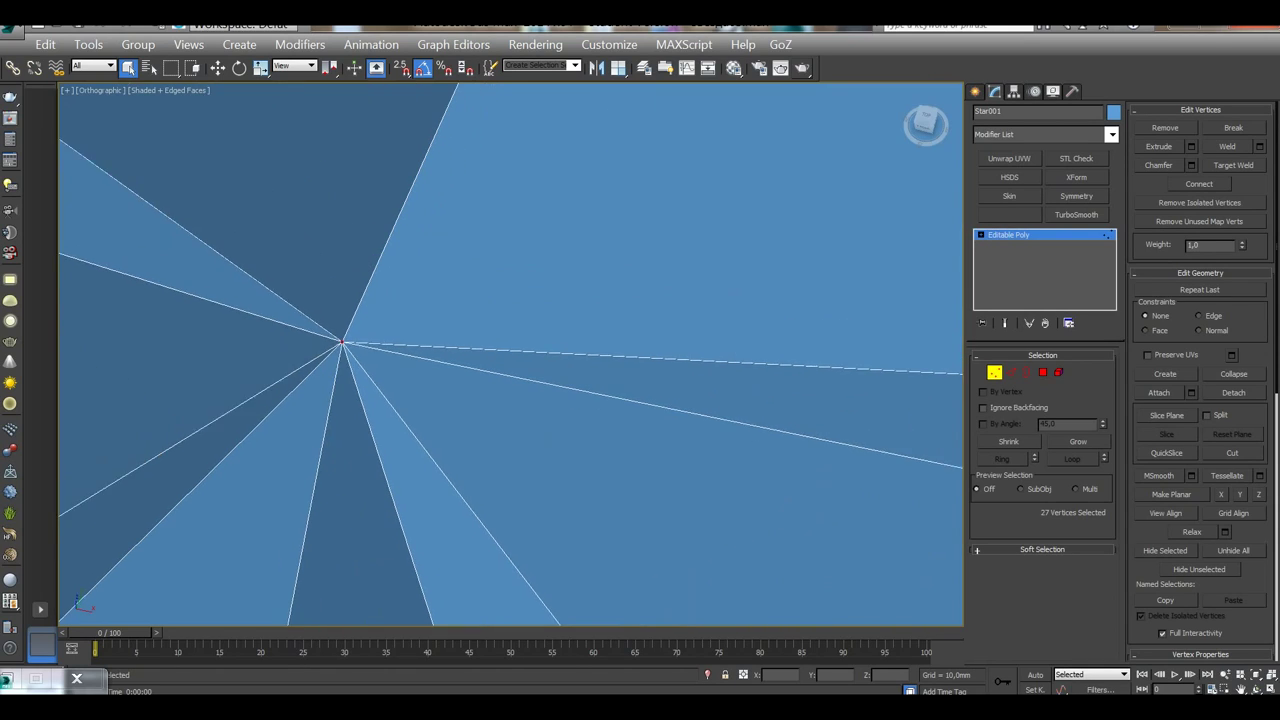
pyautogui.scroll(-5, 456, 403)
pyautogui.keyDown('alt'); pyautogui.moveTo(456, 403); pyautogui.dragTo(603, 308, button='middle'); pyautogui.keyUp('alt')
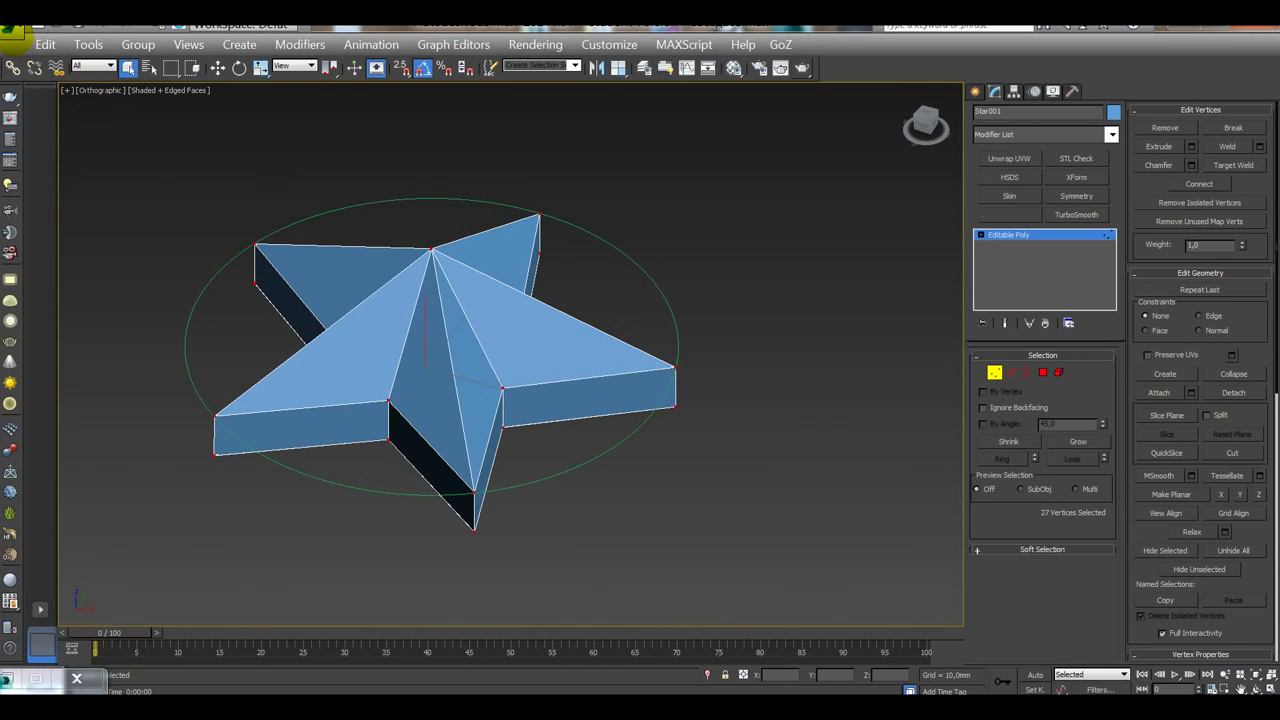
# Step: Save the welded star as a separate scene file named "звезда03 без сглаживания"
pyautogui.click(14, 28)
pyautogui.click(46, 207)
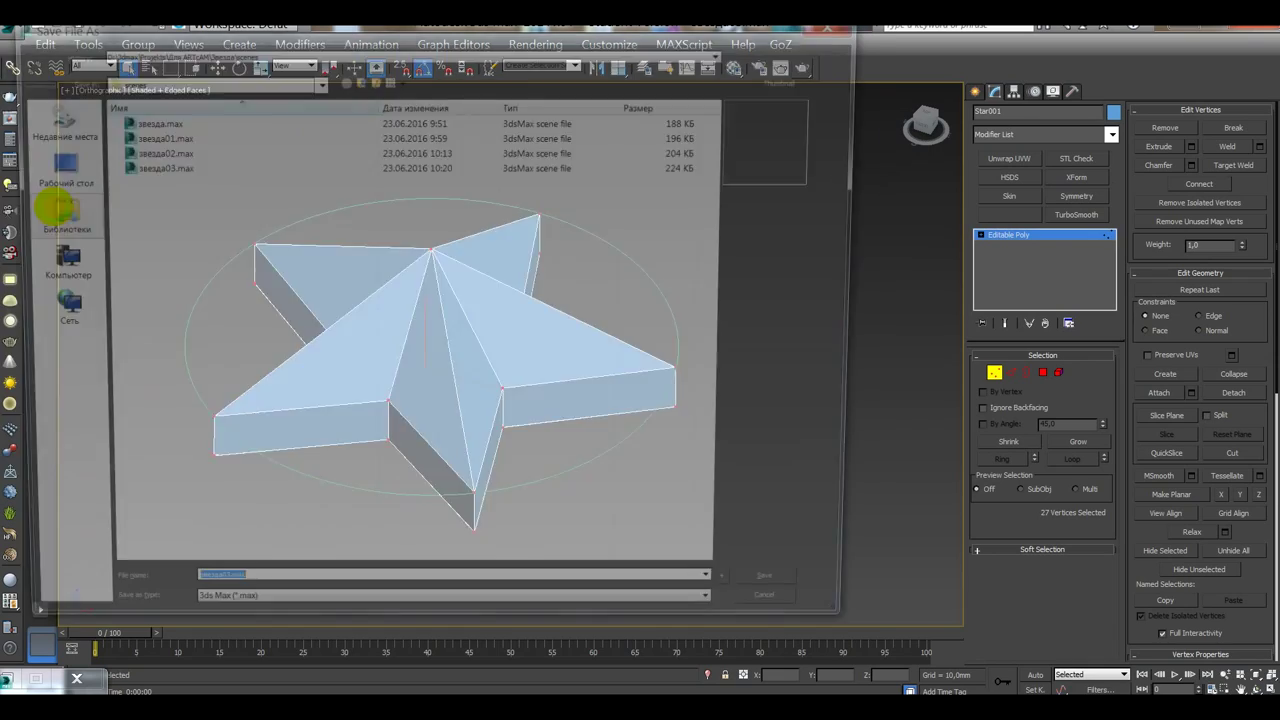
pyautogui.click(254, 599)
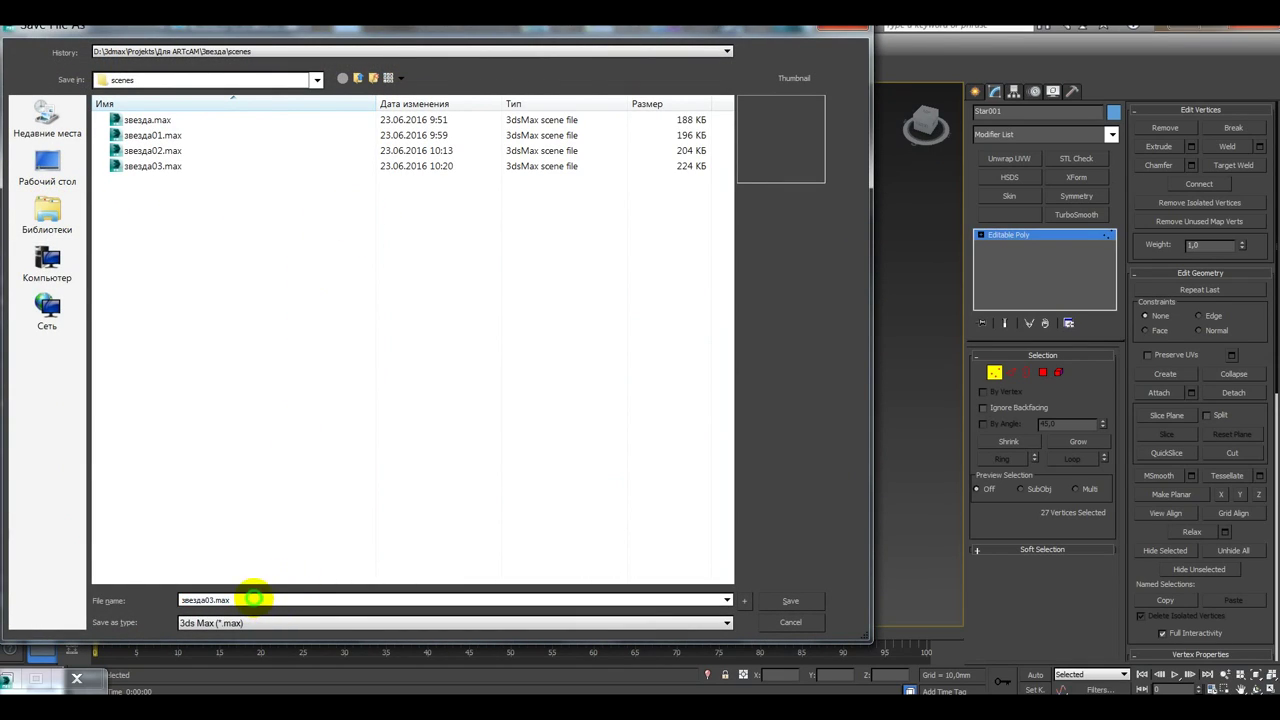
pyautogui.press('BackSpace')
pyautogui.press('BackSpace')
pyautogui.press('BackSpace')
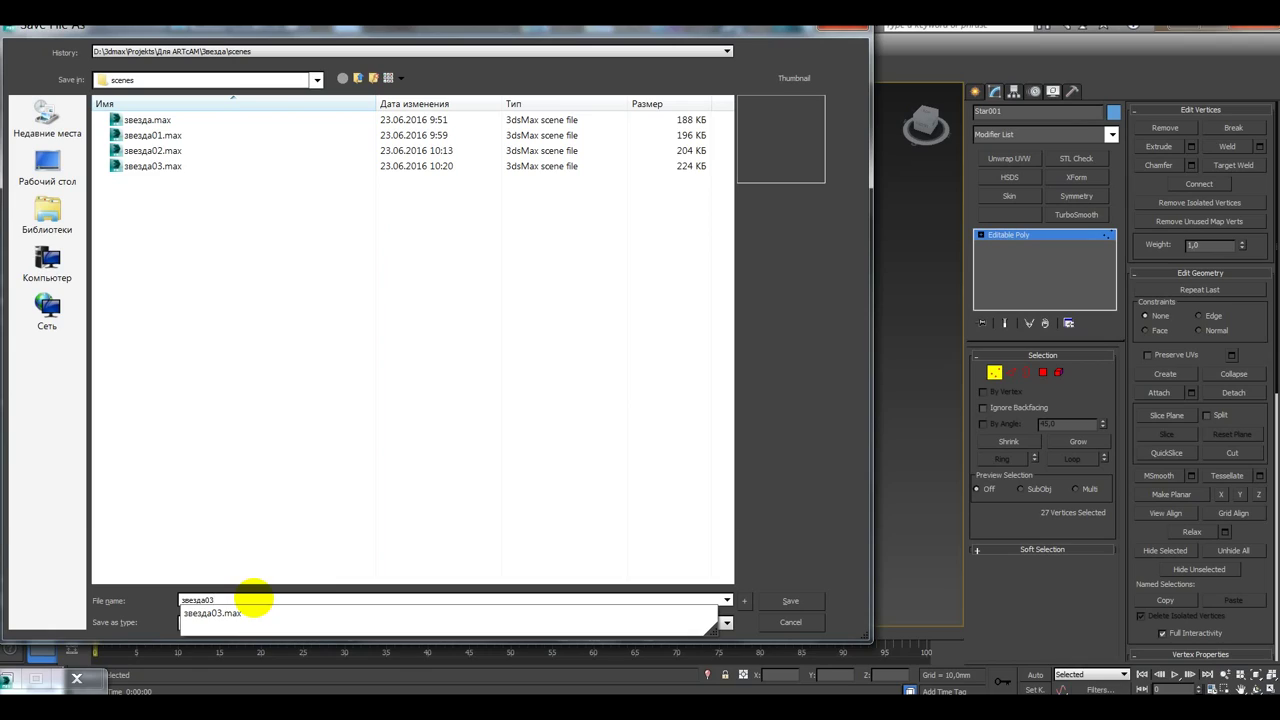
pyautogui.press('Escape')
pyautogui.write('без ')
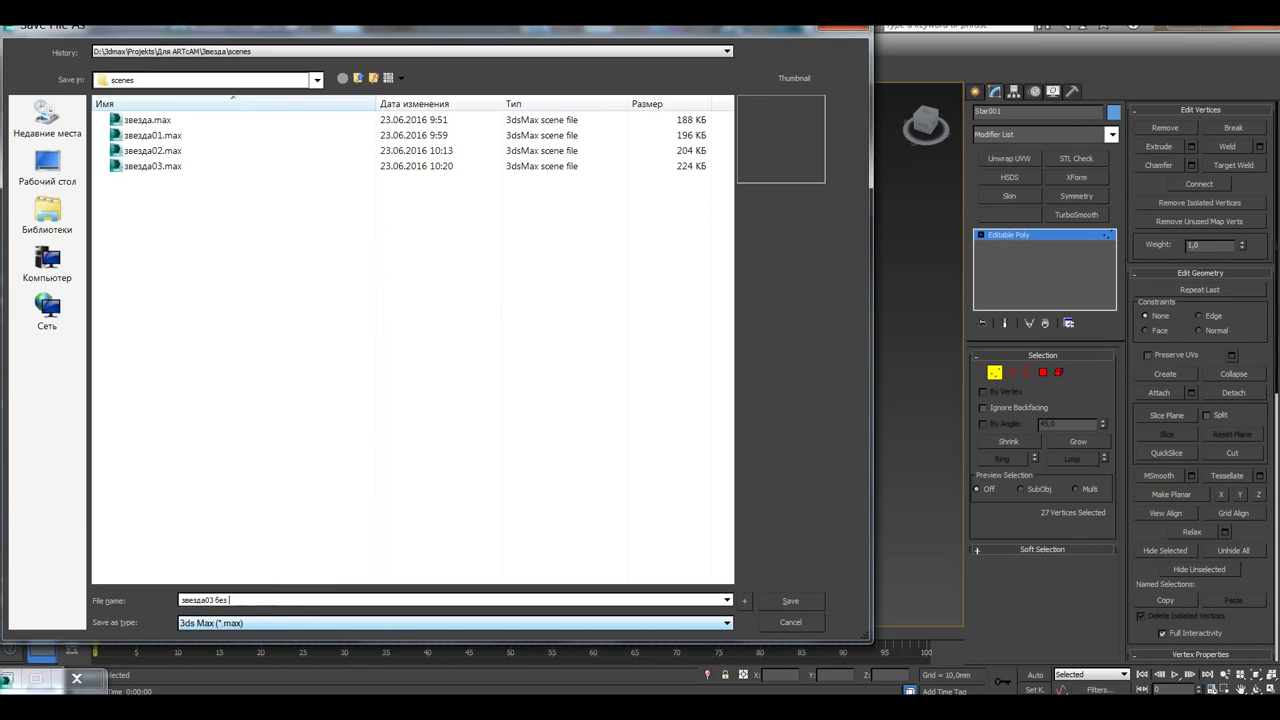
pyautogui.write('сглаживания')
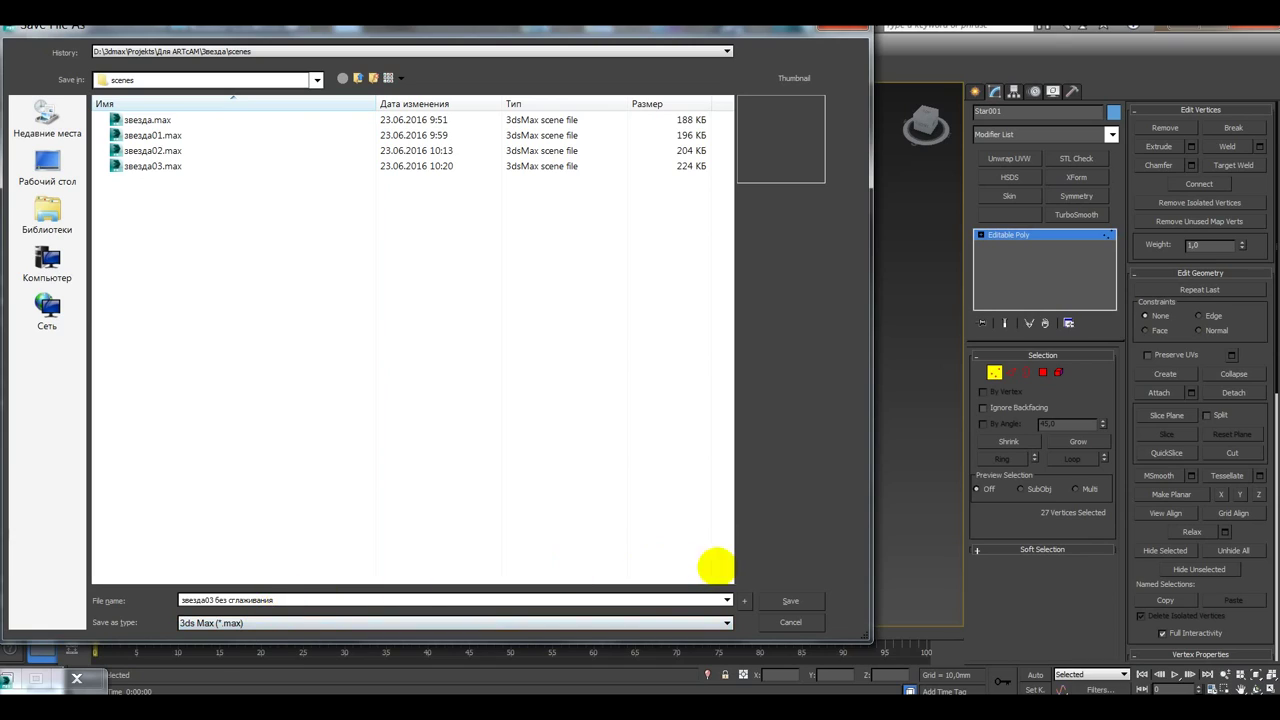
pyautogui.click(789, 598)
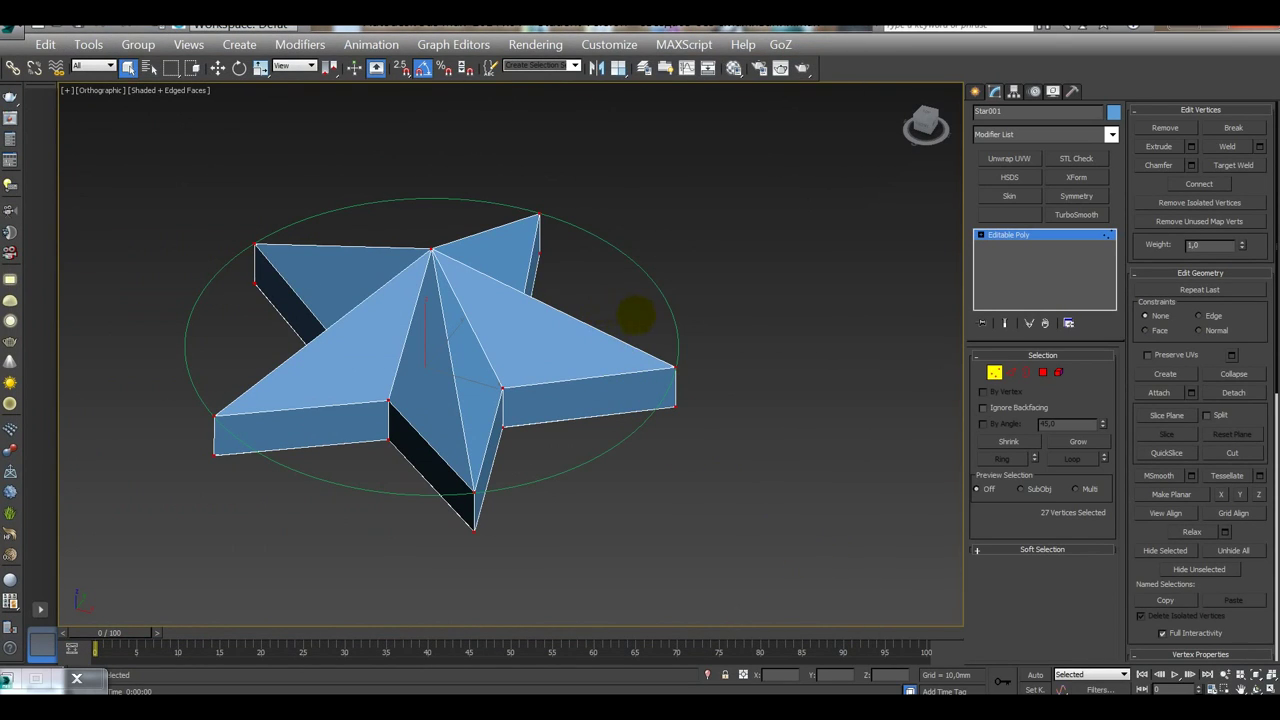
# Step: Switch to polygon editing and select the triangular polygons on the star's underside one by one
pyautogui.moveTo(795, 355)
pyautogui.keyDown('alt'); pyautogui.mouseDown(button='middle')
pyautogui.moveTo(749, 463)
pyautogui.moveTo(803, 329)
pyautogui.moveTo(734, 369)
pyautogui.moveTo(729, 260)
pyautogui.moveTo(714, 320)
pyautogui.mouseUp(button='middle'); pyautogui.keyUp('alt')
pyautogui.middleClick(551, 428)
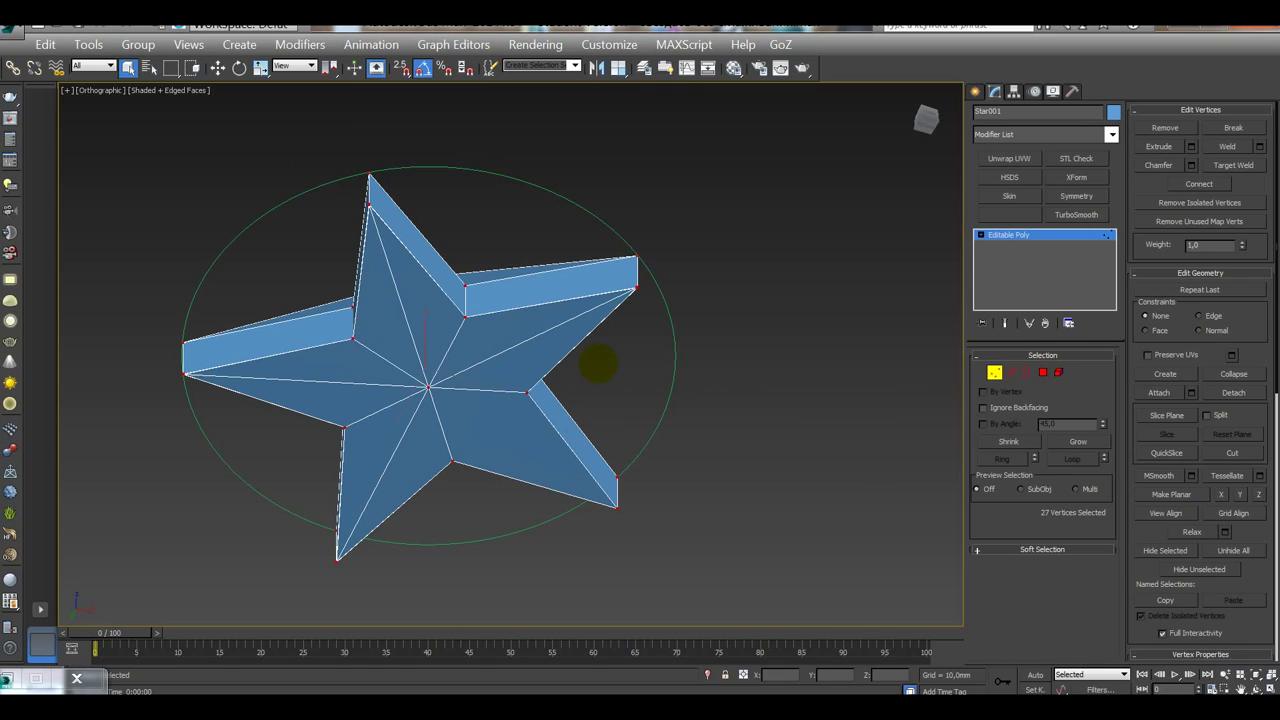
pyautogui.press('2')
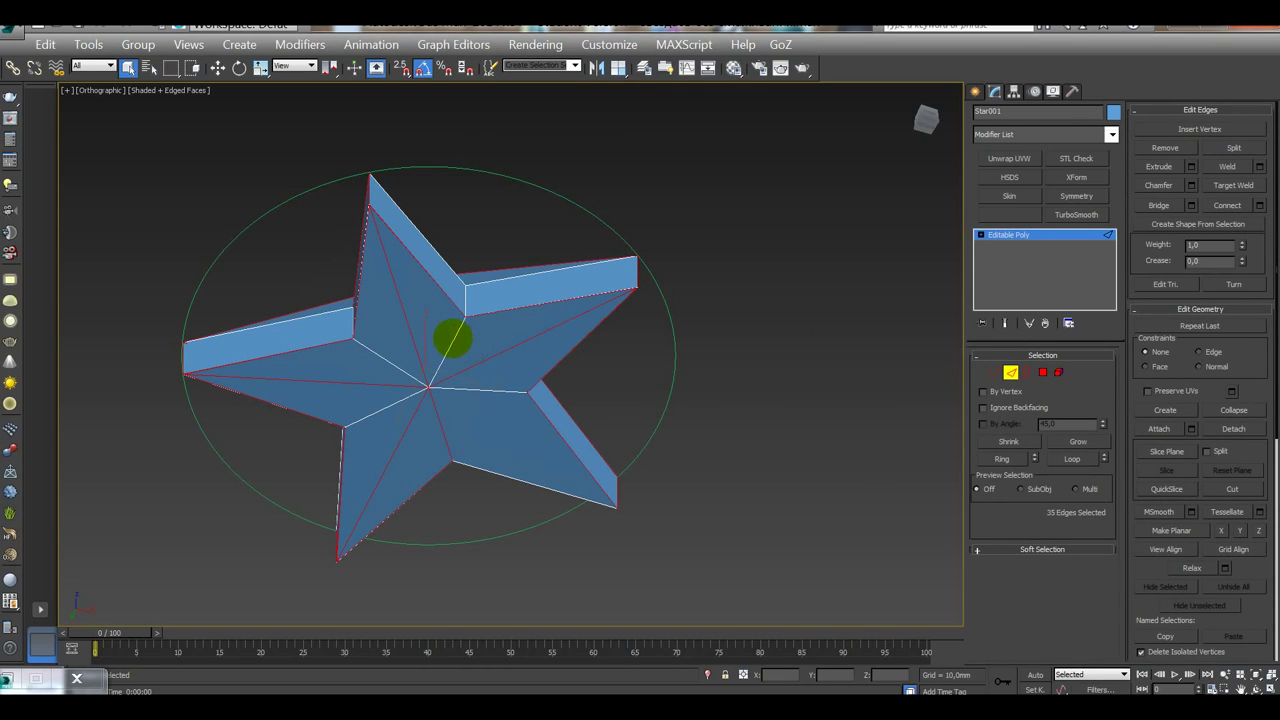
pyautogui.keyDown('ctrl'); pyautogui.click(386, 406); pyautogui.keyUp('ctrl')
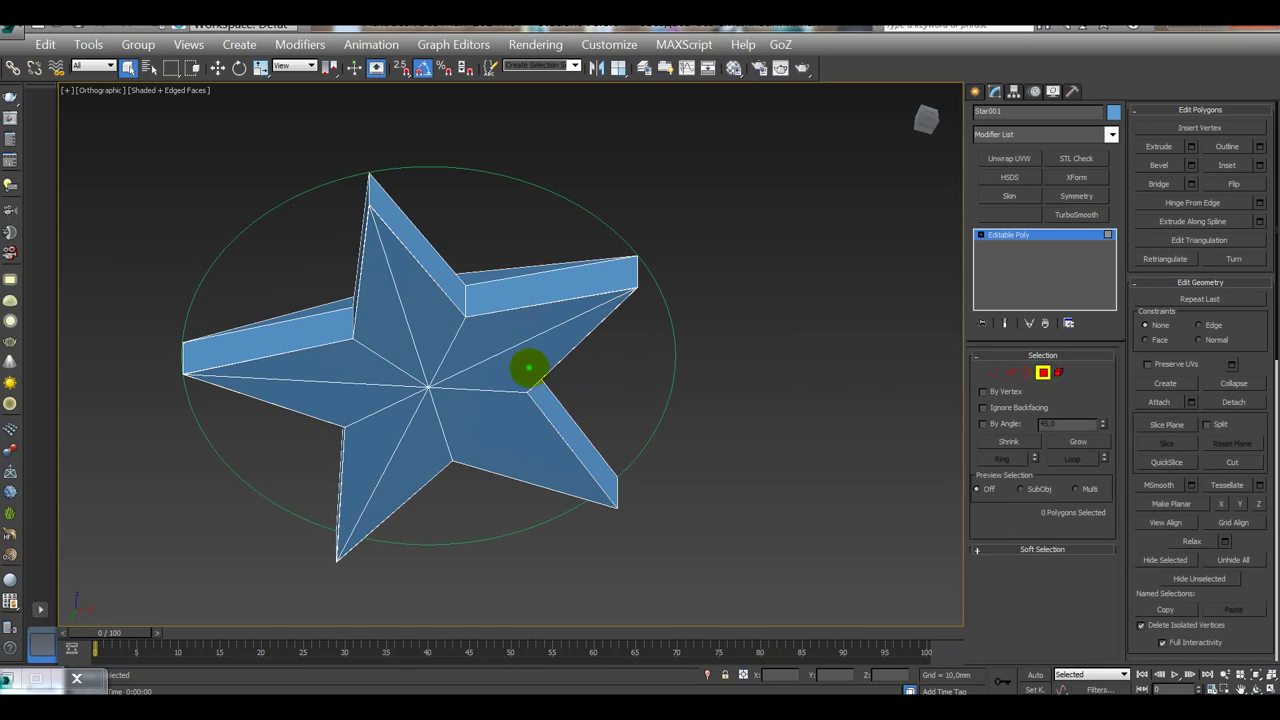
pyautogui.click(529, 366)
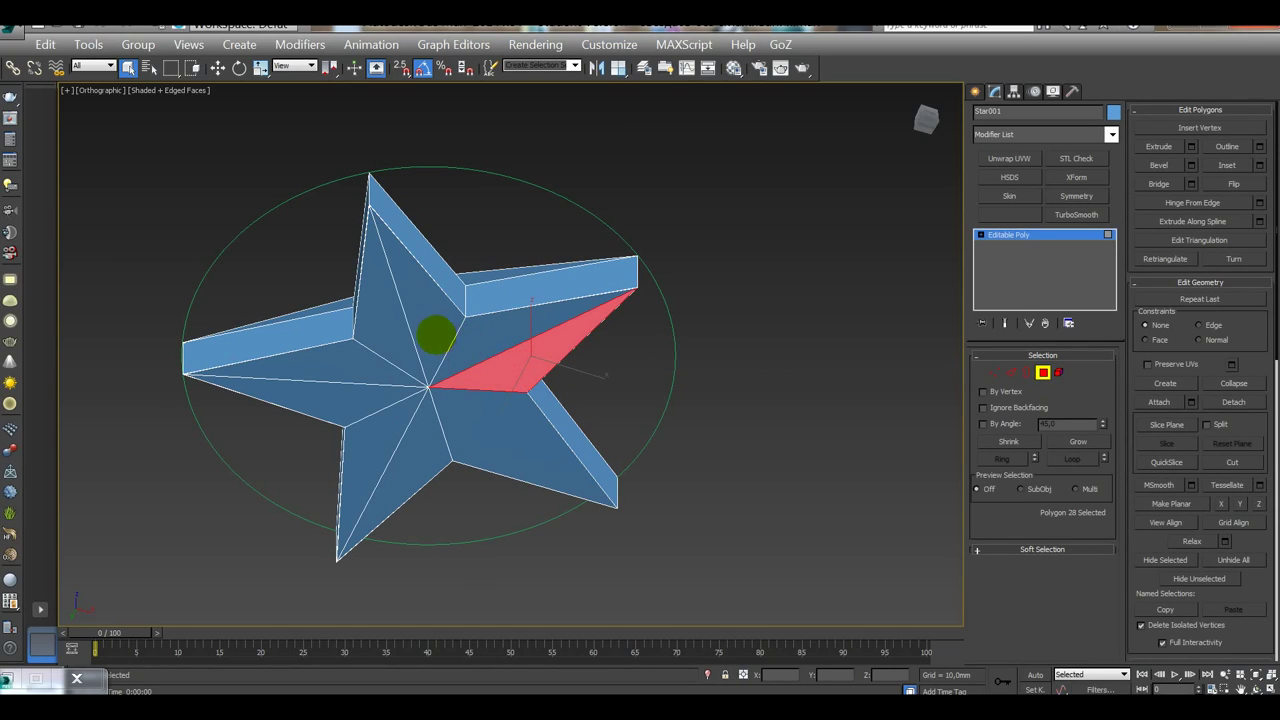
pyautogui.keyDown('ctrl'); pyautogui.click(434, 335); pyautogui.keyUp('ctrl')
pyautogui.keyDown('ctrl'); pyautogui.click(393, 324); pyautogui.keyUp('ctrl')
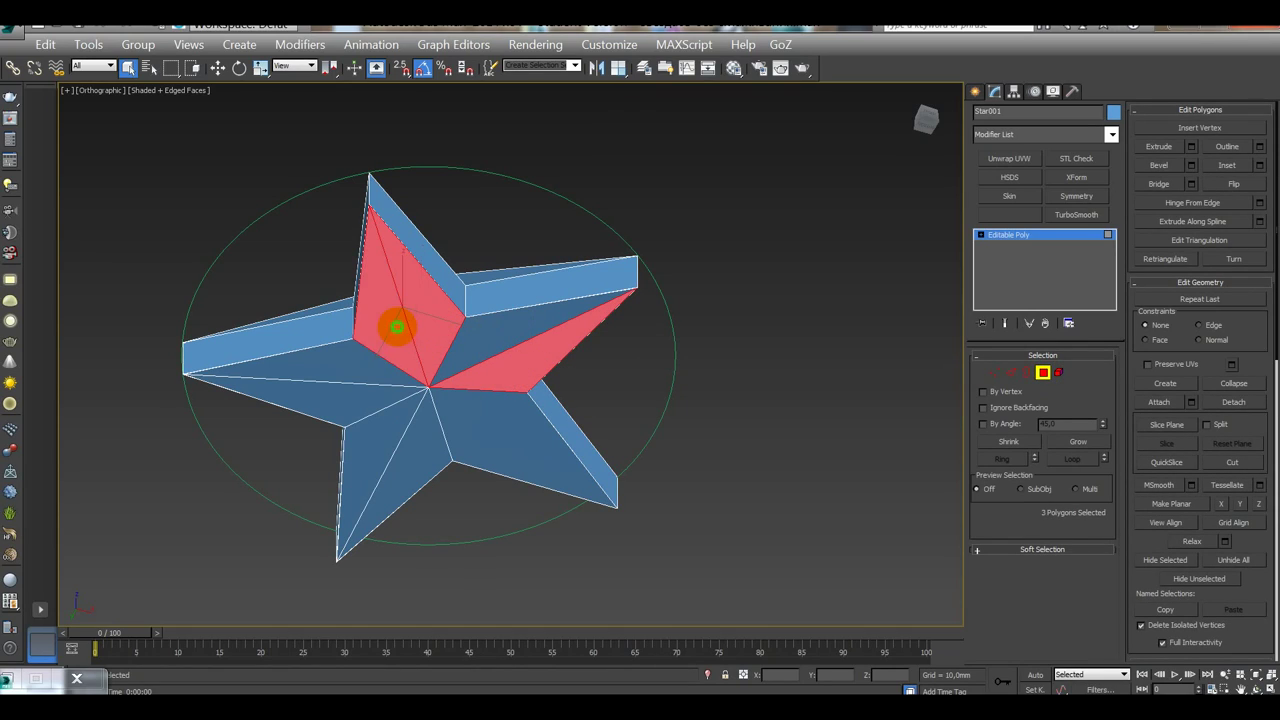
pyautogui.keyDown('ctrl'); pyautogui.click(370, 366); pyautogui.keyUp('ctrl')
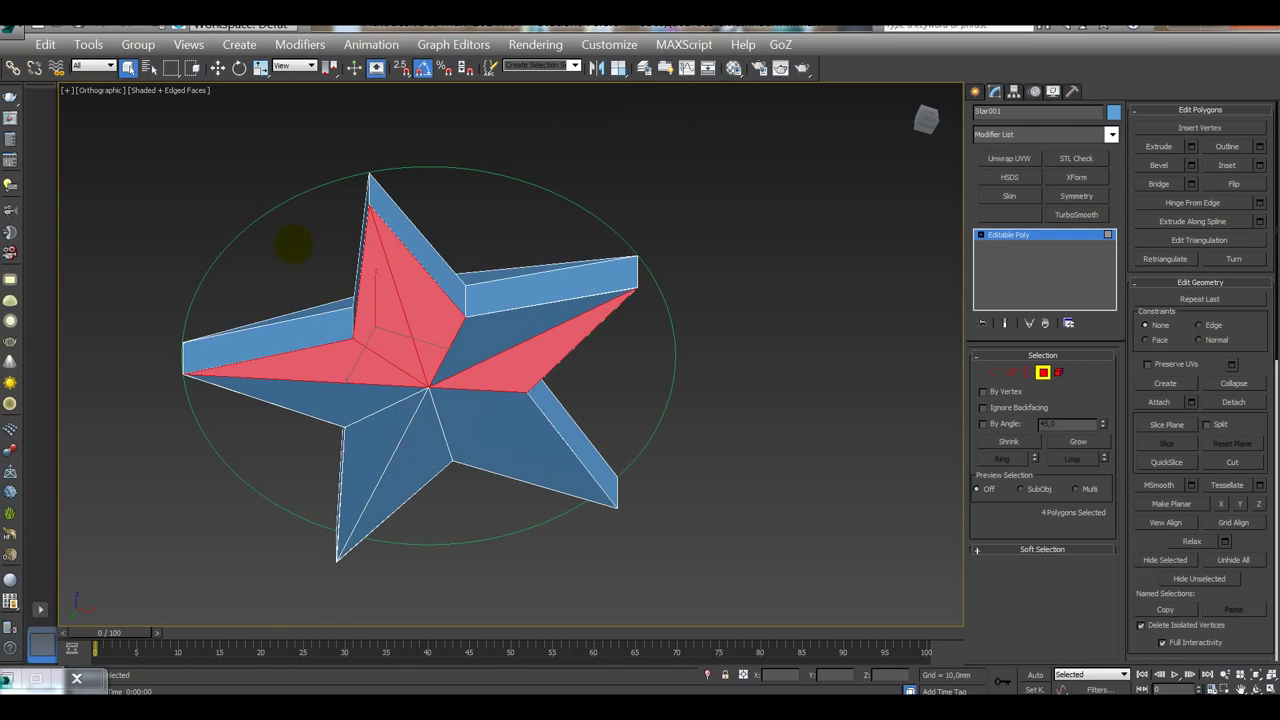
# Step: Select all underside polygons with a circular region, exclude the upper faces from the selection and delete the star's bottom
pyautogui.press('q')
pyautogui.moveTo(390, 392); pyautogui.dragTo(446, 428)
pyautogui.keyDown('alt'); pyautogui.moveTo(703, 291); pyautogui.dragTo(720, 380, button='middle'); pyautogui.keyUp('alt')
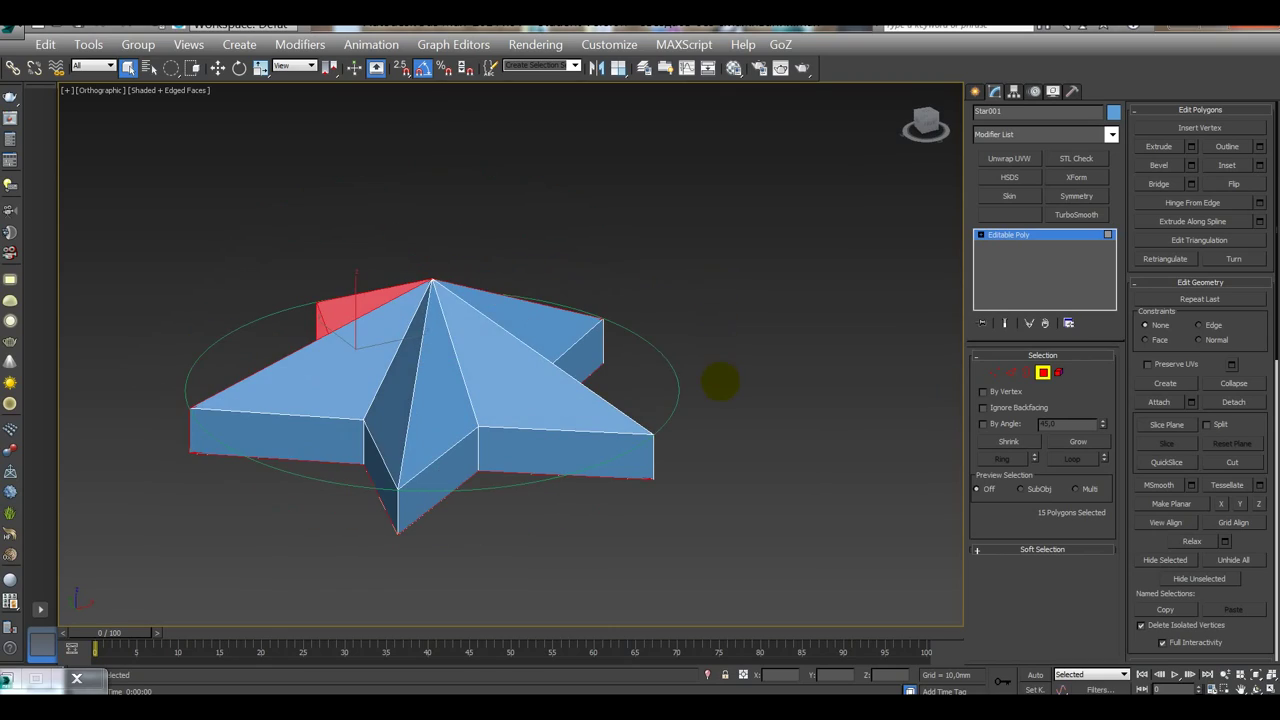
pyautogui.keyDown('alt'); pyautogui.moveTo(300, 214); pyautogui.dragTo(345, 228); pyautogui.keyUp('alt')
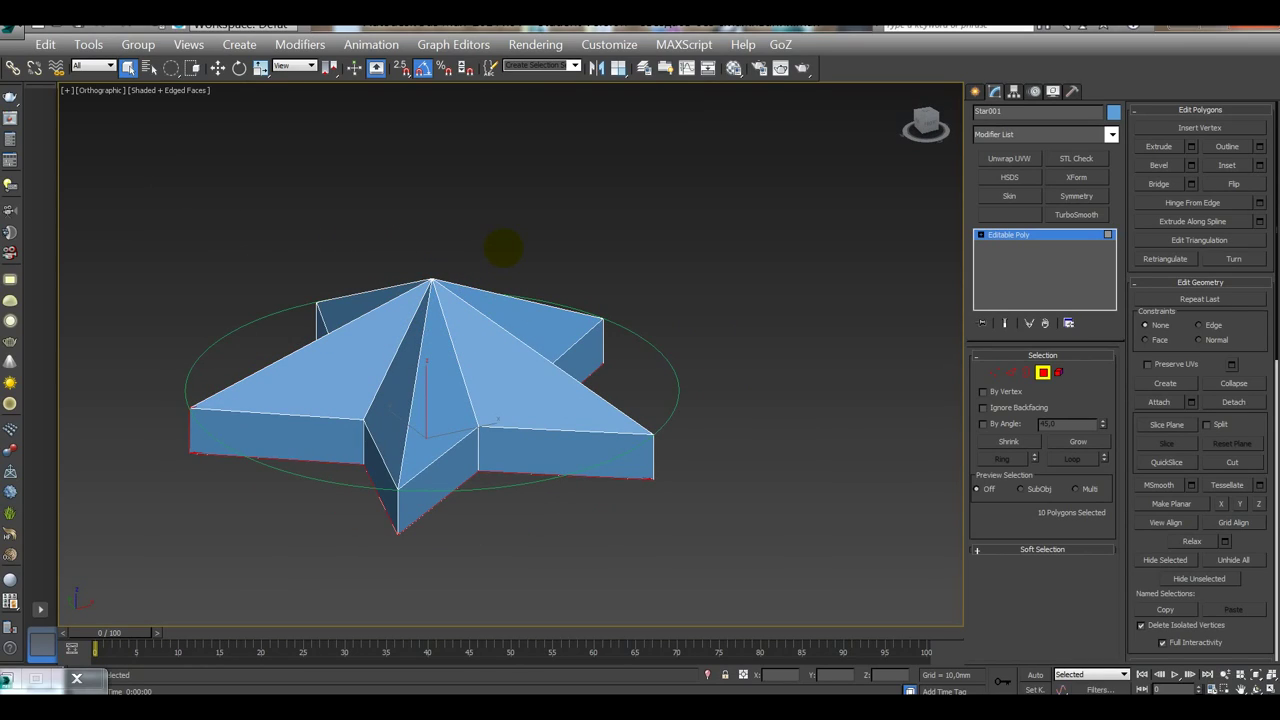
pyautogui.keyDown('alt'); pyautogui.moveTo(503, 248); pyautogui.dragTo(548, 138, button='middle'); pyautogui.keyUp('alt')
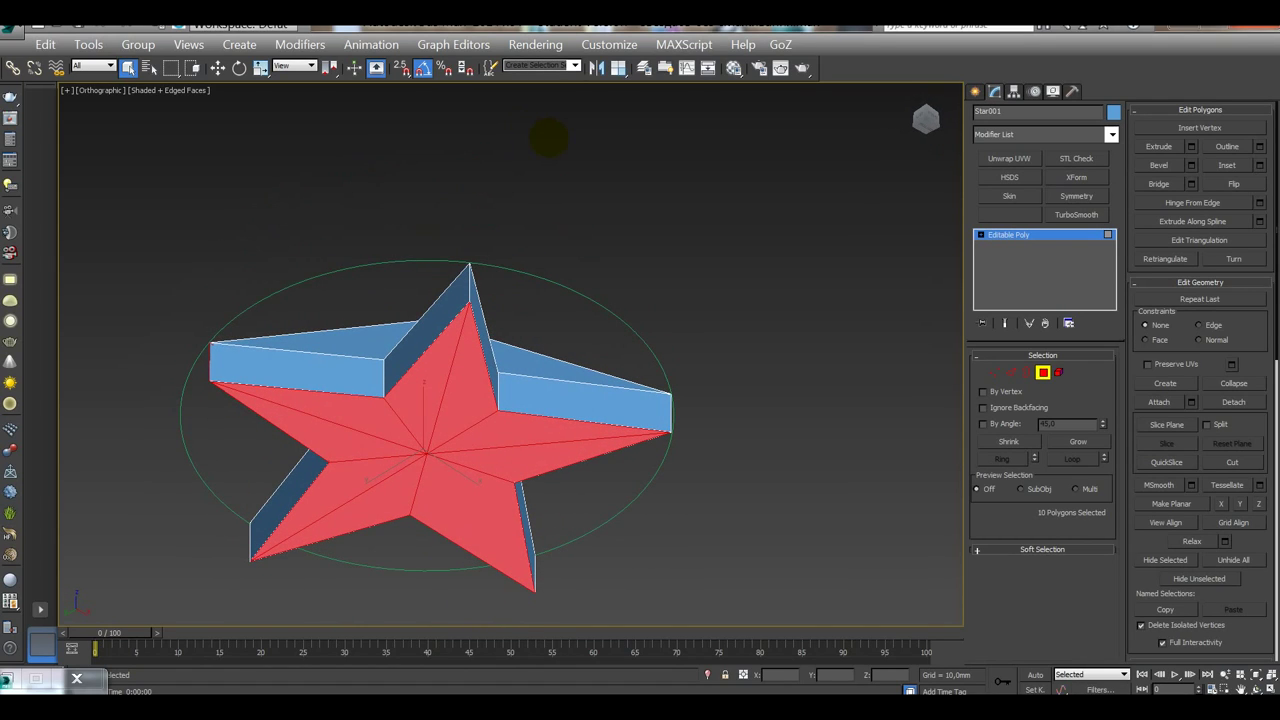
pyautogui.press('Delete')
pyautogui.keyDown('alt'); pyautogui.moveTo(603, 322); pyautogui.dragTo(720, 380, button='middle'); pyautogui.keyUp('alt')
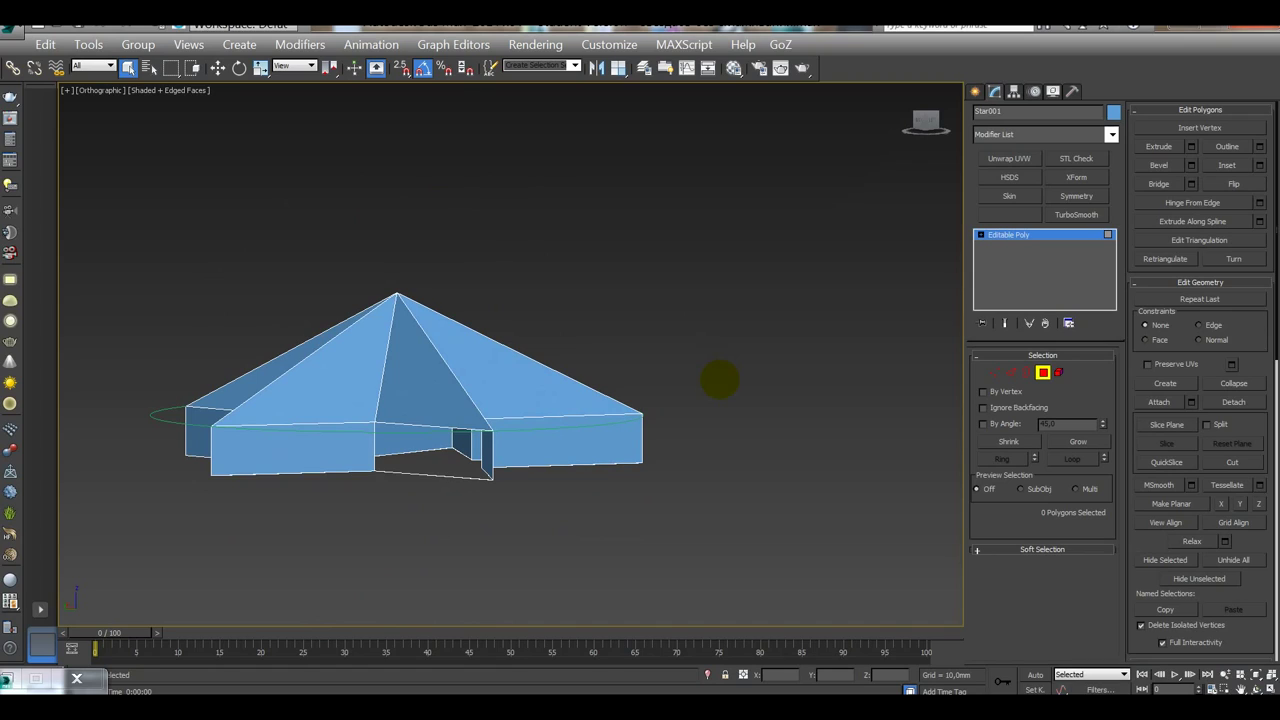
pyautogui.hotkey('ctrl', 'z')
pyautogui.keyDown('alt'); pyautogui.click(391, 443); pyautogui.keyUp('alt')
pyautogui.keyDown('alt'); pyautogui.moveTo(631, 489); pyautogui.dragTo(481, 384, button='middle'); pyautogui.keyUp('alt')
pyautogui.press('Delete')
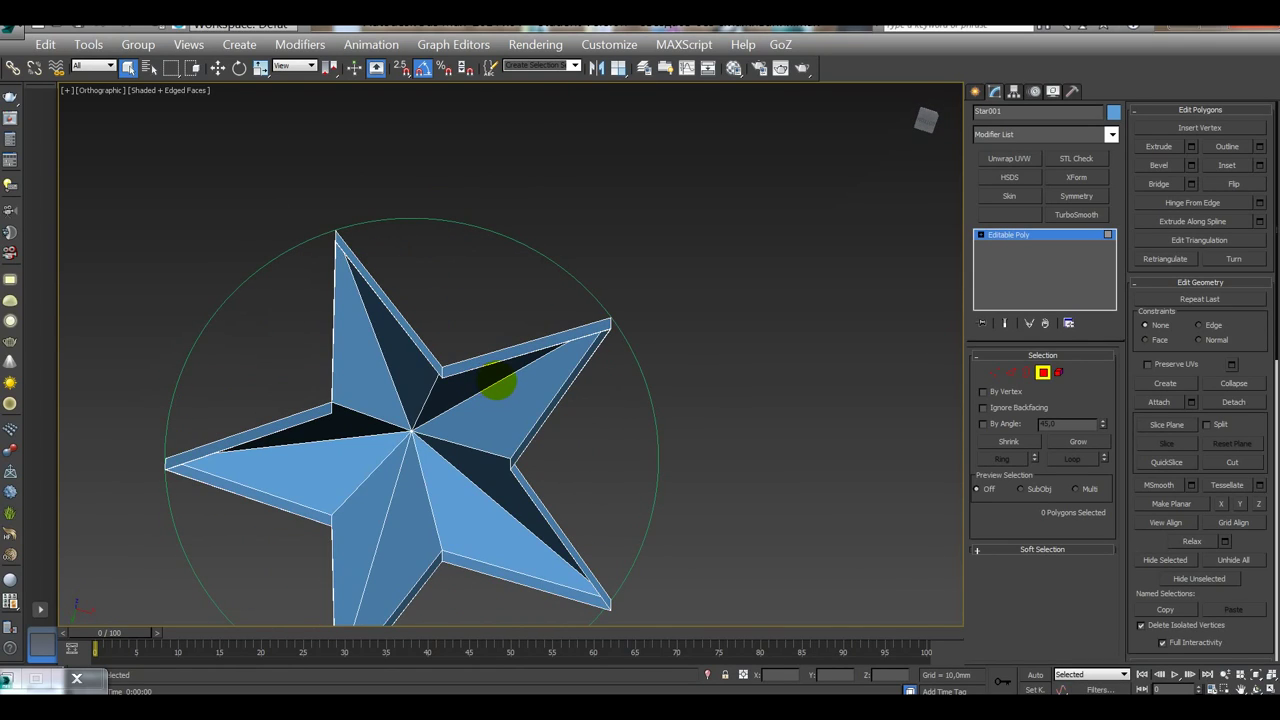
# Step: Select the open border on the star's underside and cap it, comparing the star with and without the cap
pyautogui.press('3')
pyautogui.click(478, 366)
pyautogui.click(648, 345)
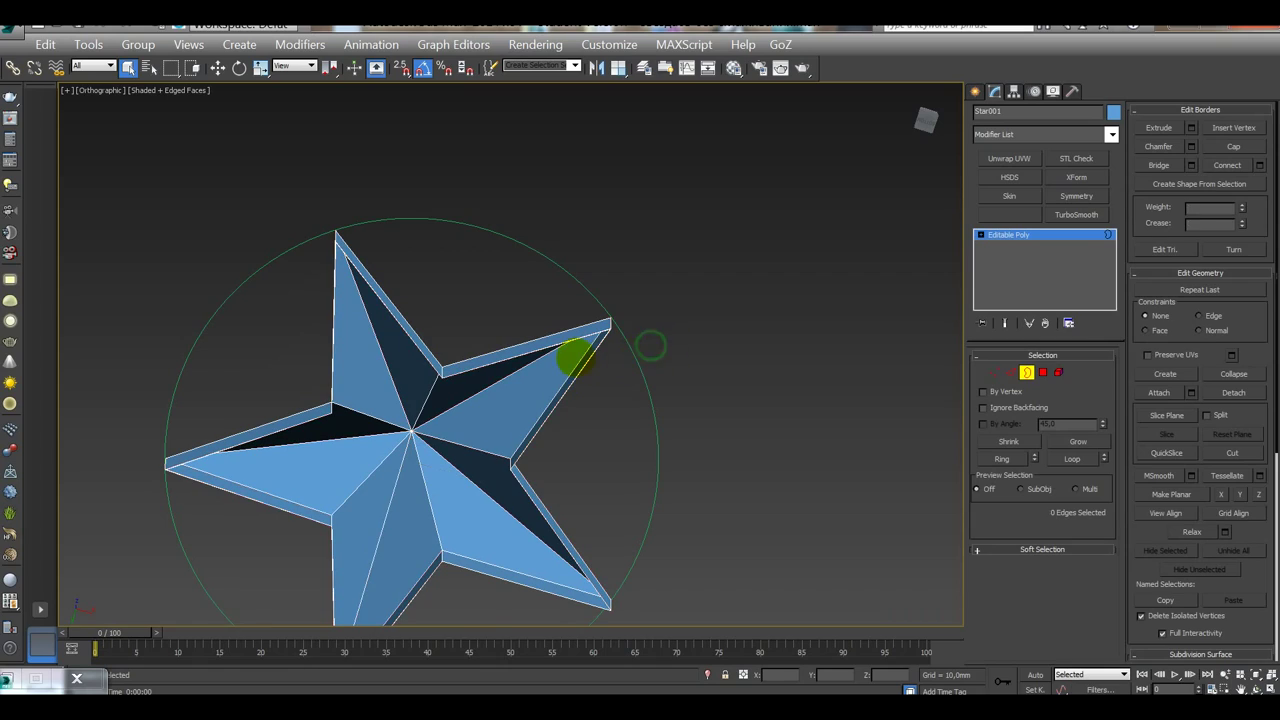
pyautogui.click(541, 350)
pyautogui.keyDown('alt'); pyautogui.moveTo(700, 343); pyautogui.dragTo(697, 389, button='middle'); pyautogui.keyUp('alt')
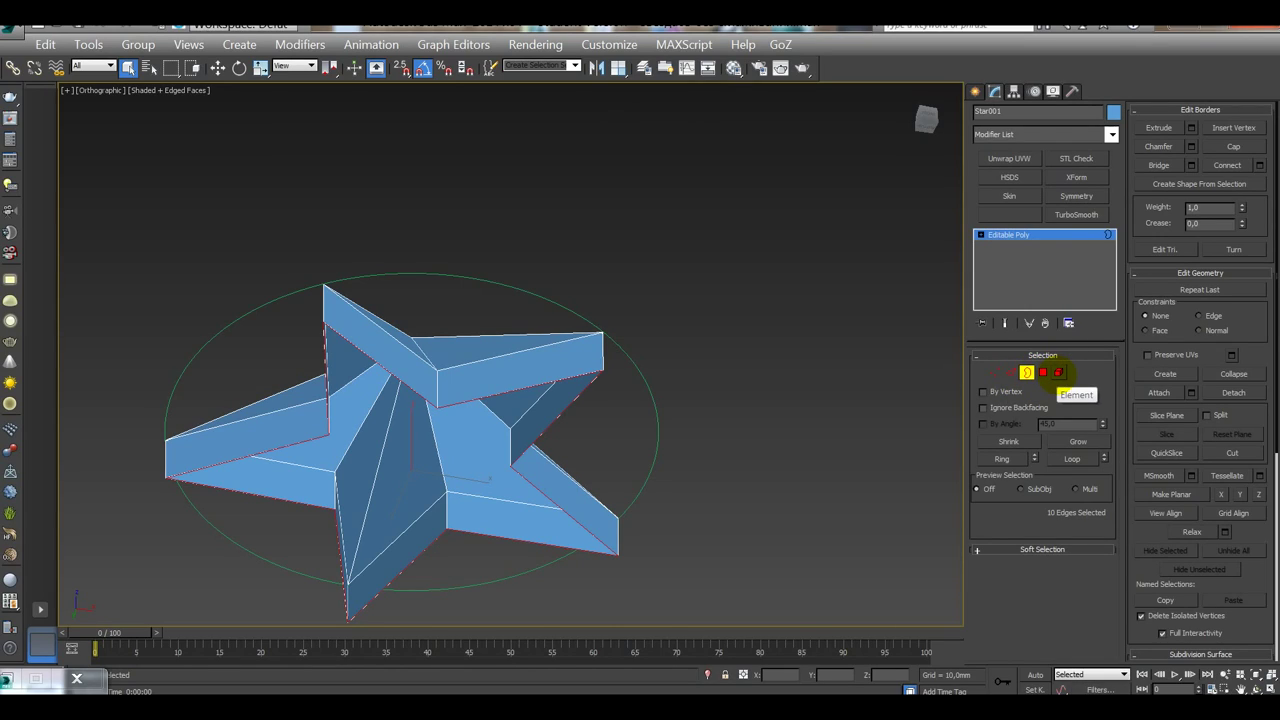
pyautogui.moveTo(700, 349); pyautogui.dragTo(750, 297, button='middle')
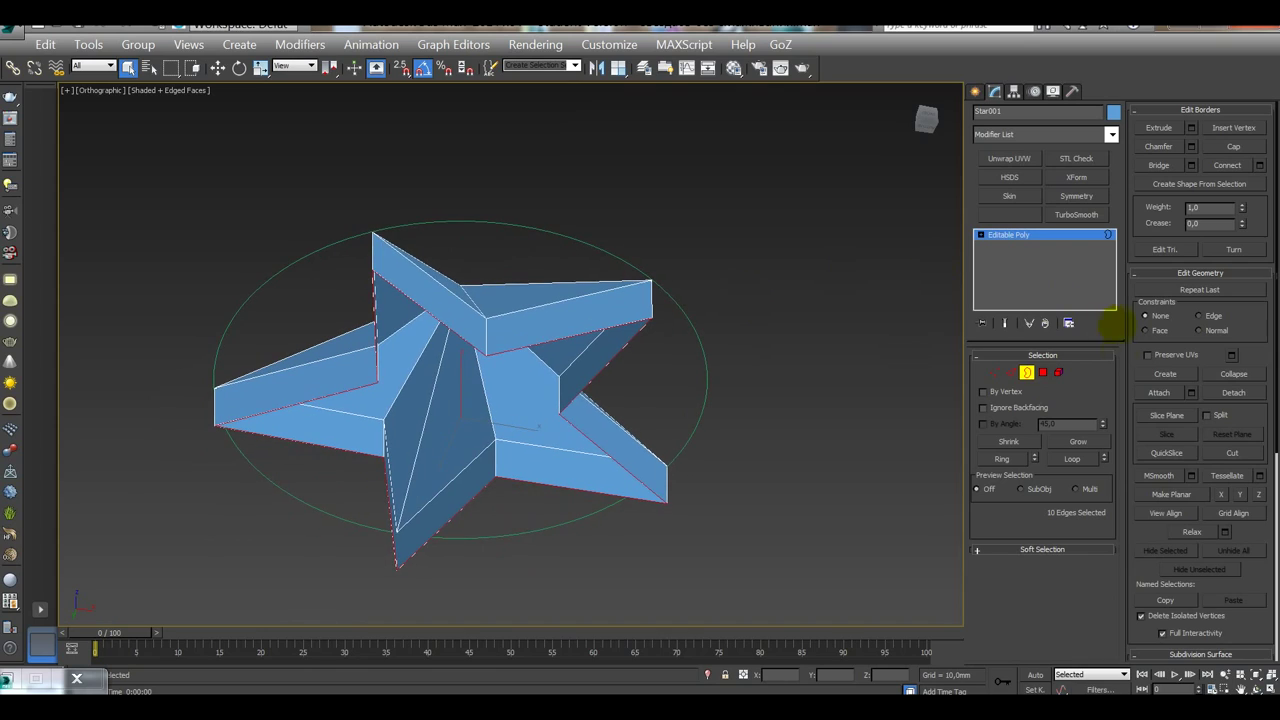
pyautogui.click(1234, 147)
pyautogui.keyDown('alt'); pyautogui.moveTo(809, 349); pyautogui.dragTo(790, 404, button='middle'); pyautogui.keyUp('alt')
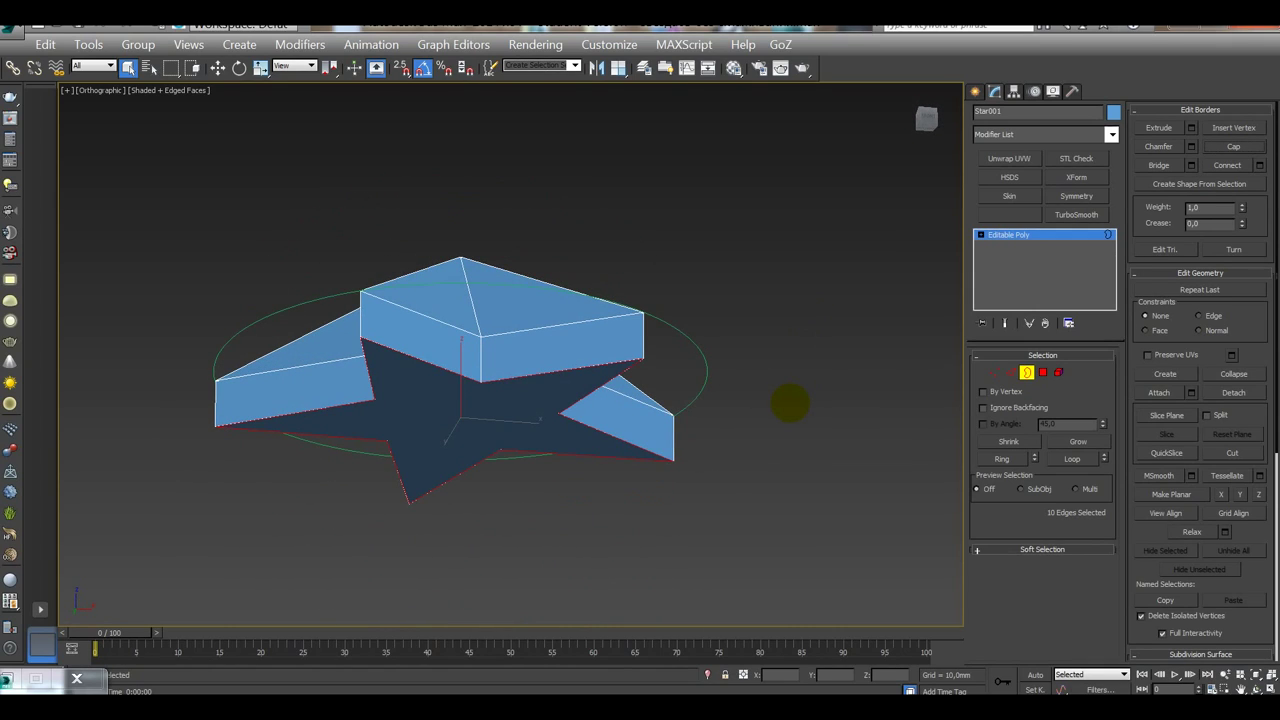
pyautogui.hotkey('ctrl', 'z')
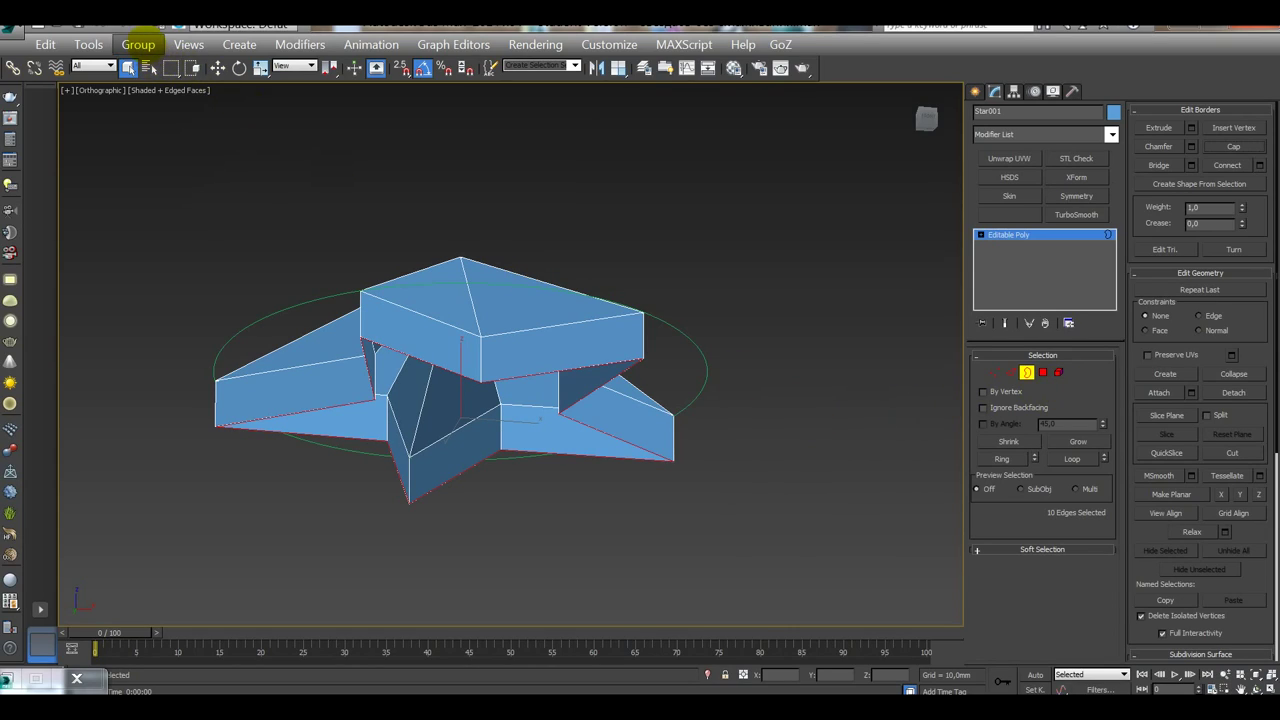
pyautogui.hotkey('ctrl', 'y')
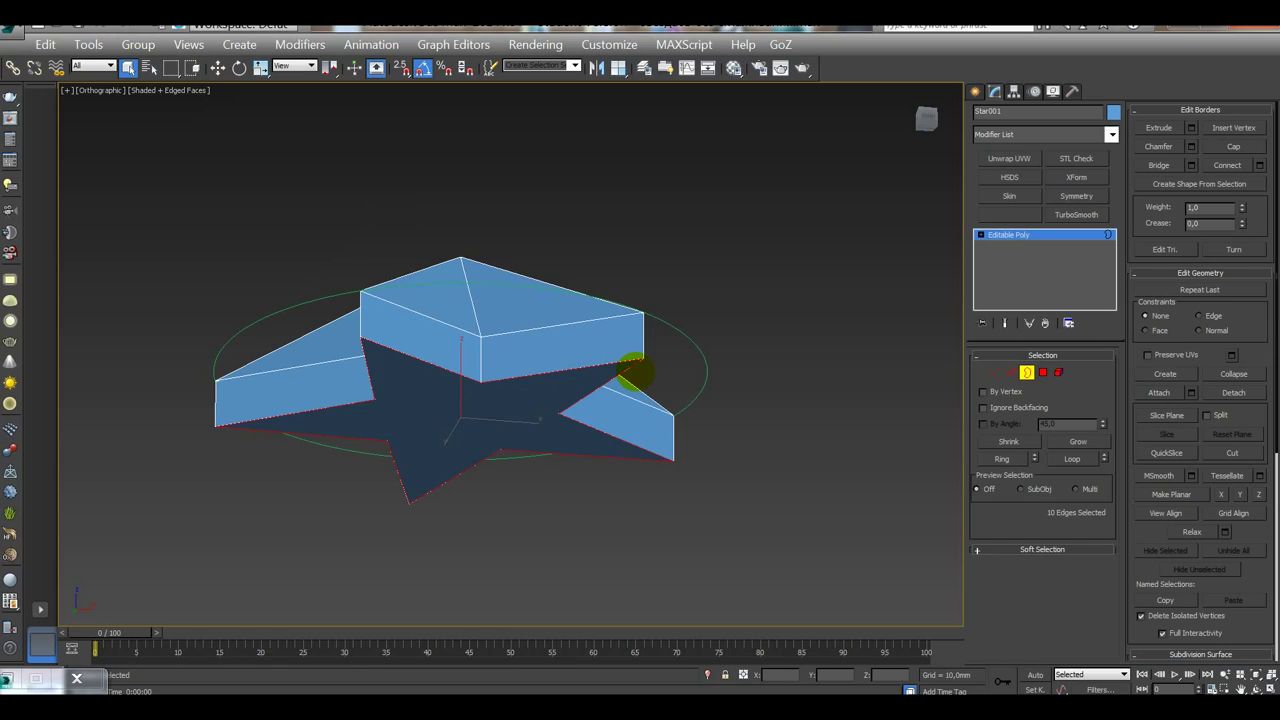
# Step: Leave the star's sub-object editing in the front view and clear the object selection
pyautogui.press('f')
pyautogui.press('z')
pyautogui.scroll(-5, 607, 486)
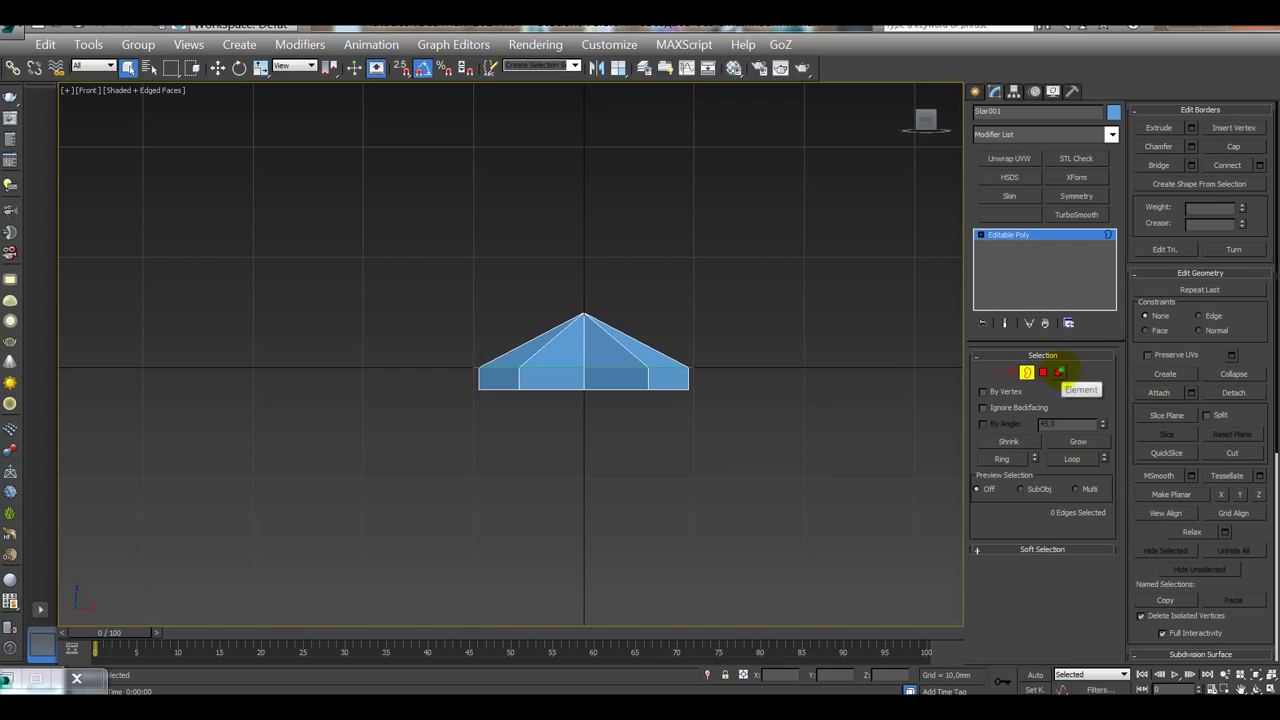
pyautogui.click(1059, 372)
pyautogui.click(703, 489)
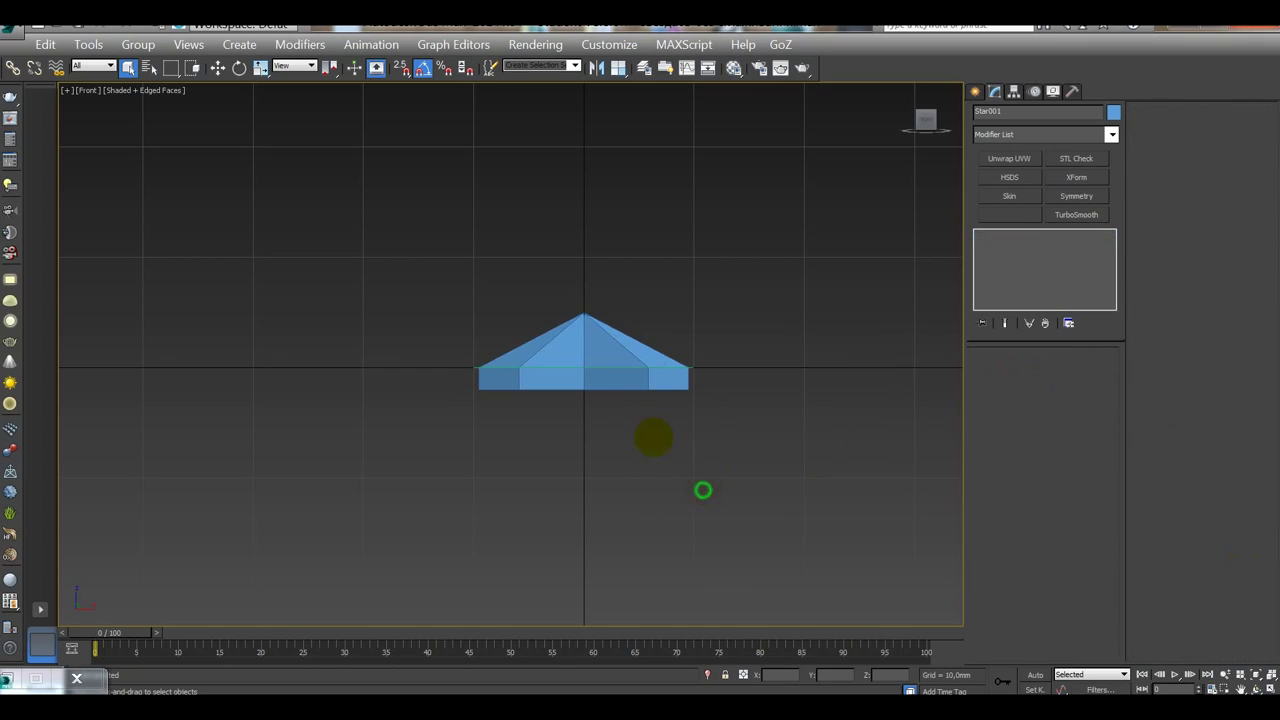
pyautogui.click(600, 366)
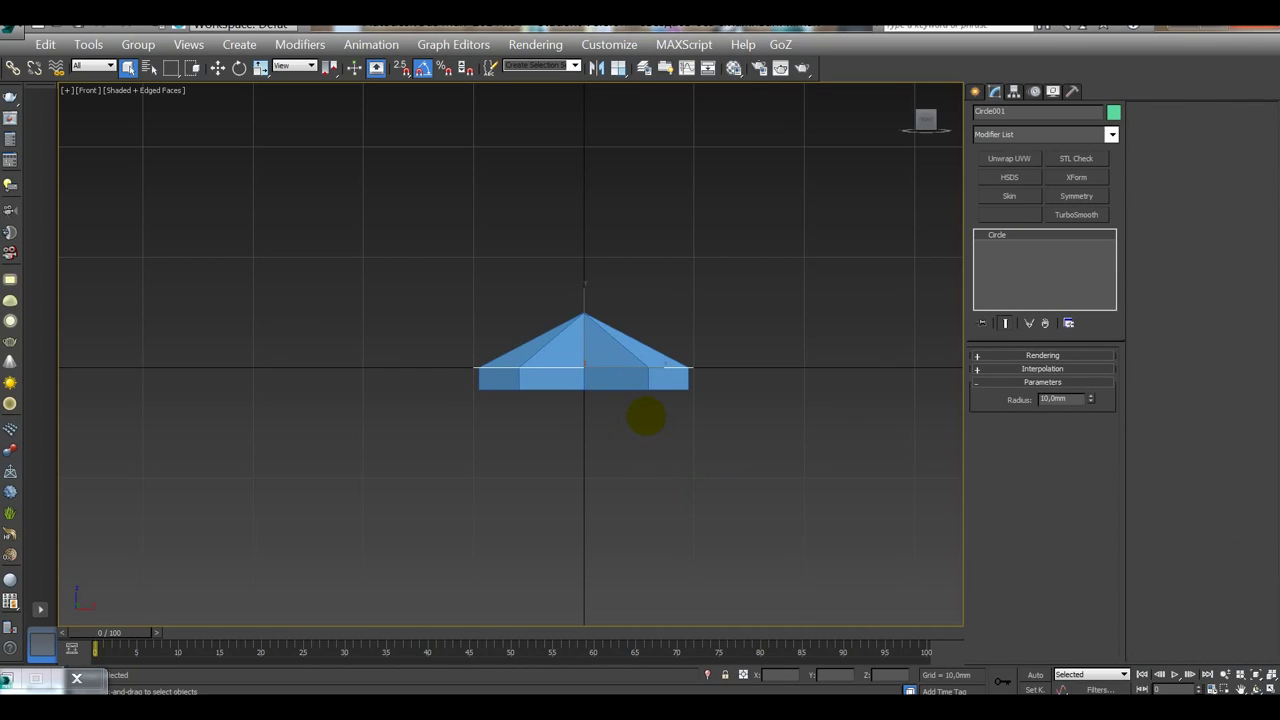
pyautogui.press('w')
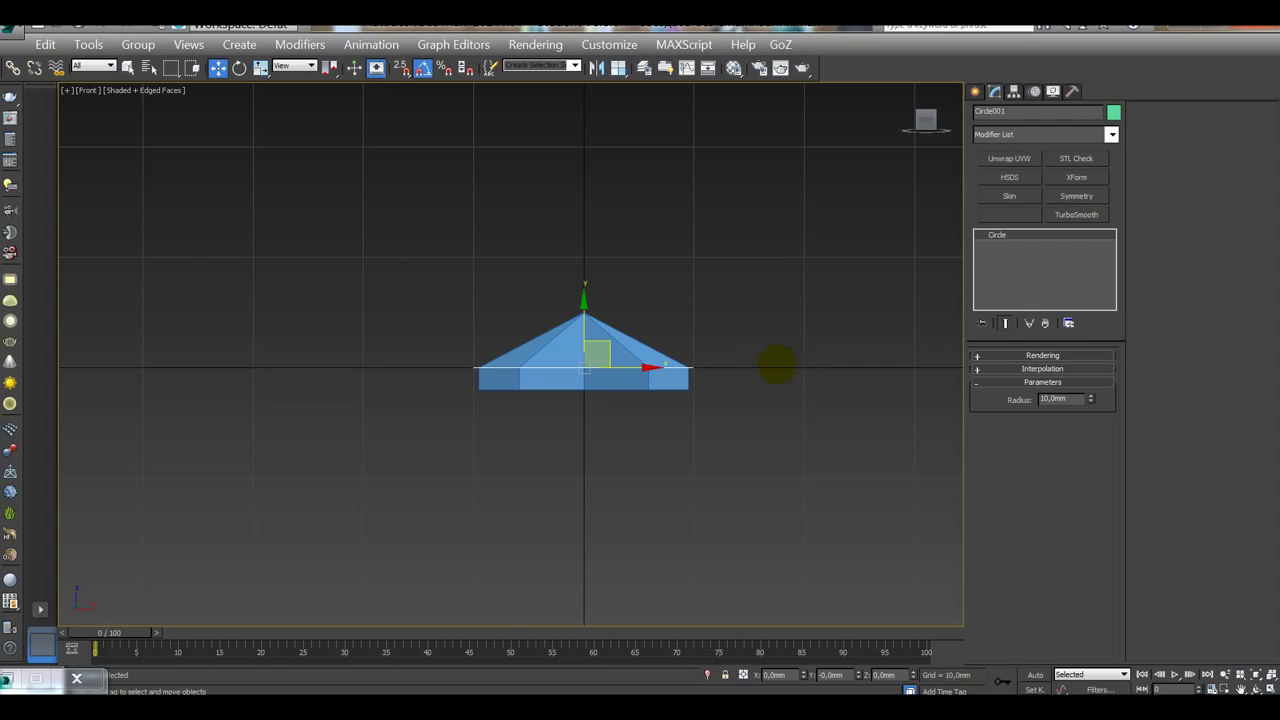
pyautogui.moveTo(584, 330); pyautogui.dragTo(583, 301)
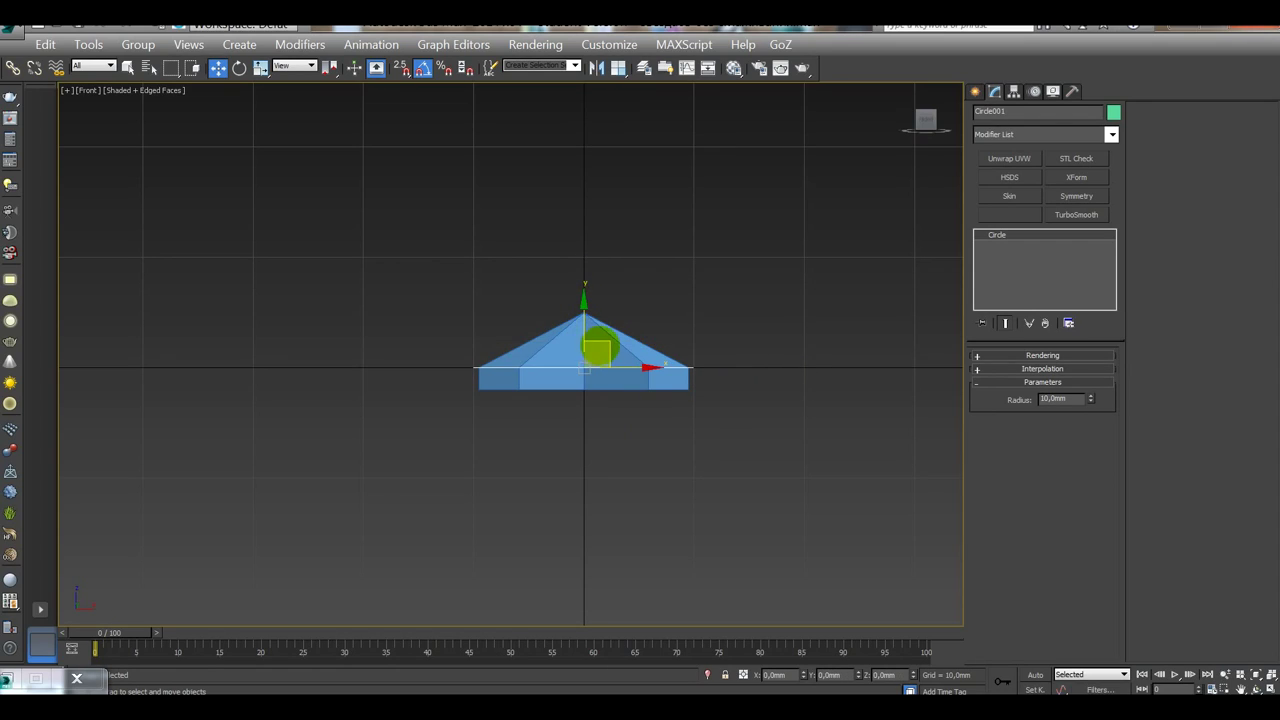
# Step: Raise the star vertically above the circle in the front view to a Z position of about 3.54 mm
pyautogui.click(612, 340)
pyautogui.moveTo(585, 302); pyautogui.dragTo(585, 272)
pyautogui.scroll(6, 586, 380)
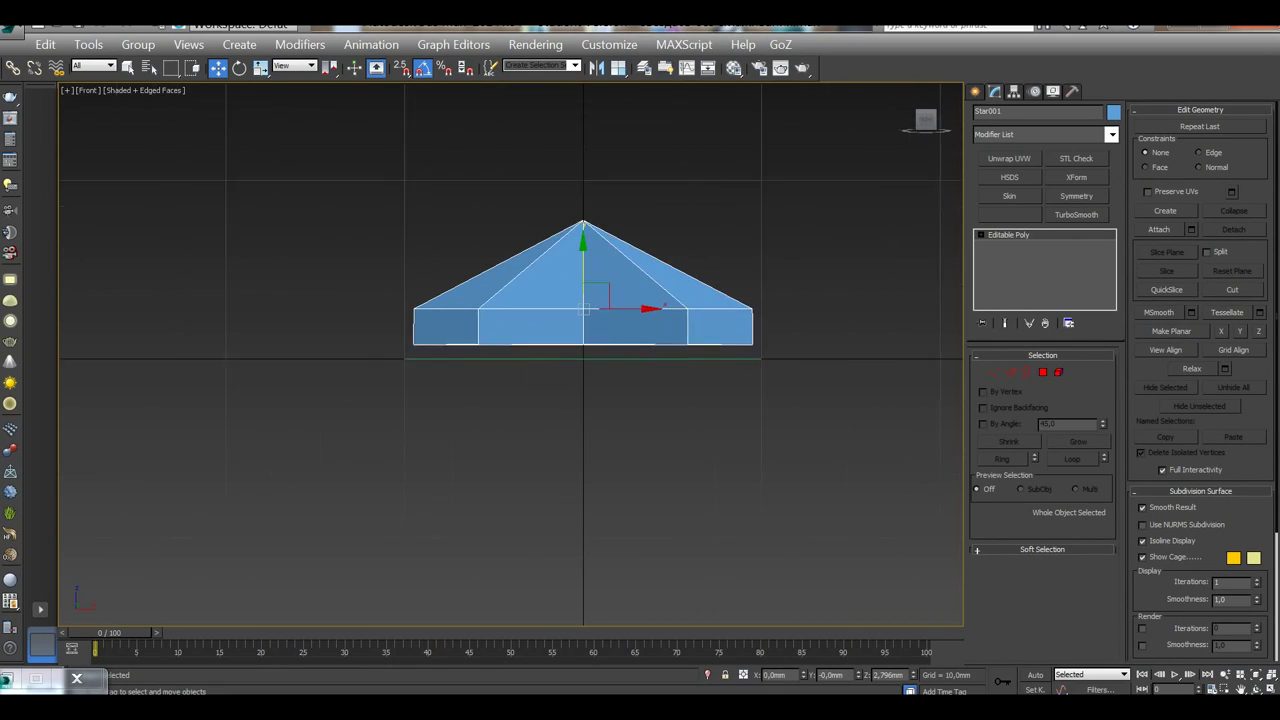
pyautogui.scroll(-1, 621, 360)
pyautogui.moveTo(621, 360); pyautogui.dragTo(618, 447, button='middle')
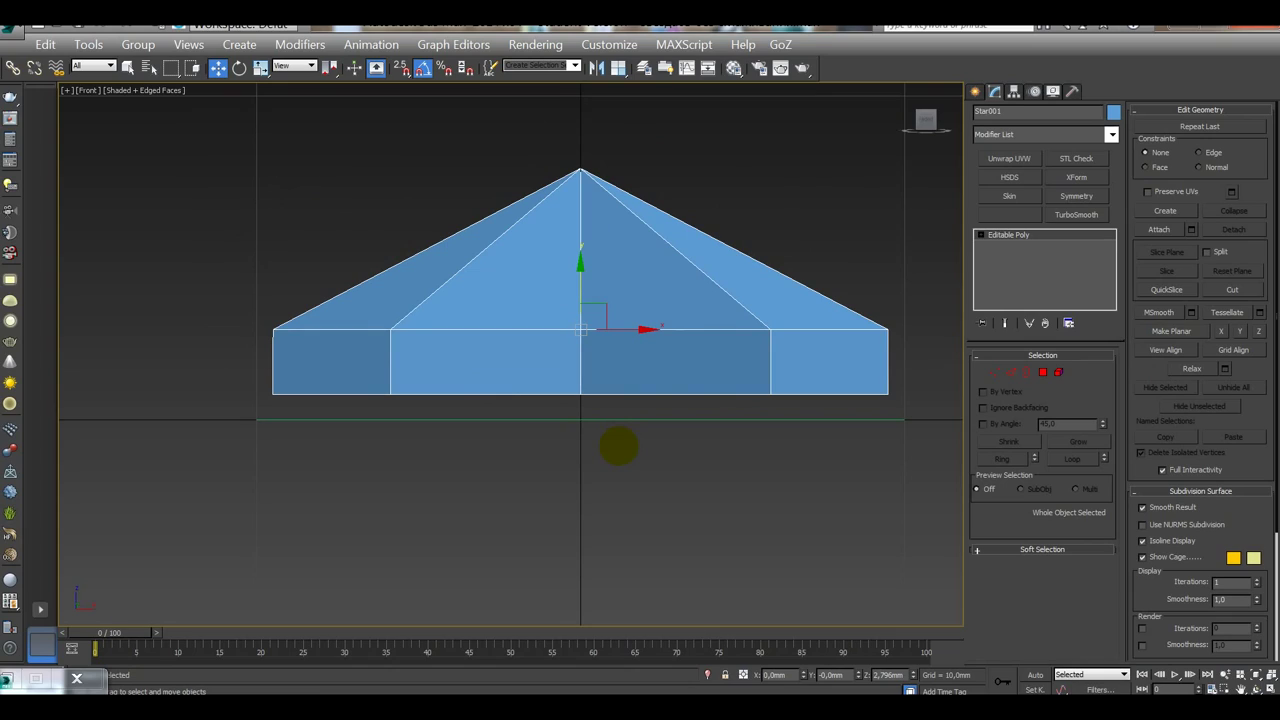
pyautogui.moveTo(583, 257); pyautogui.dragTo(581, 275)
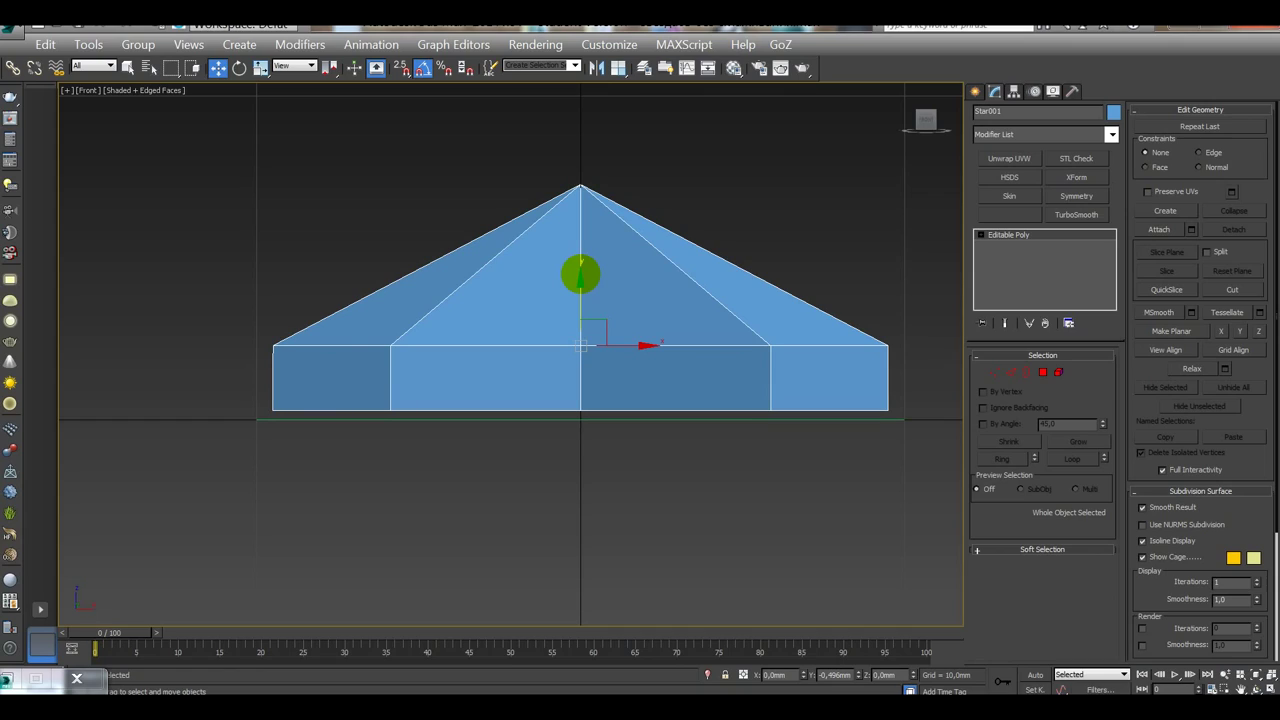
pyautogui.moveTo(581, 275); pyautogui.dragTo(581, 277)
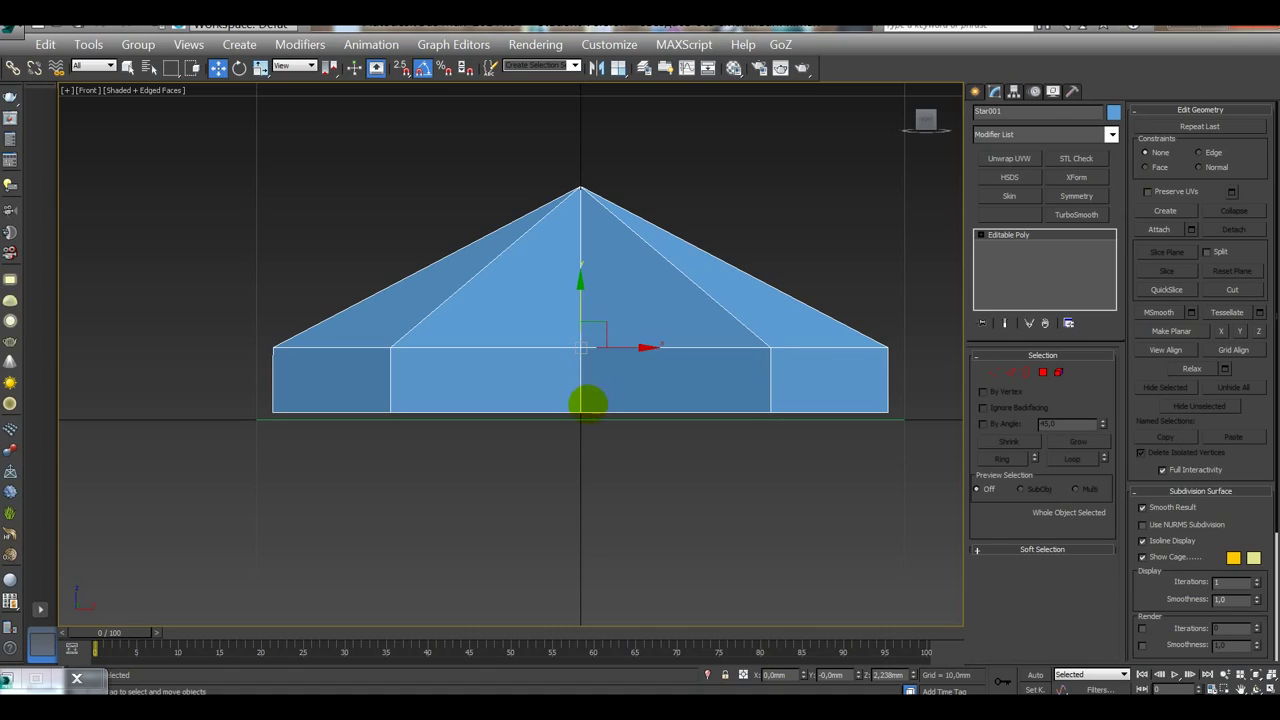
pyautogui.moveTo(585, 284); pyautogui.dragTo(583, 242)
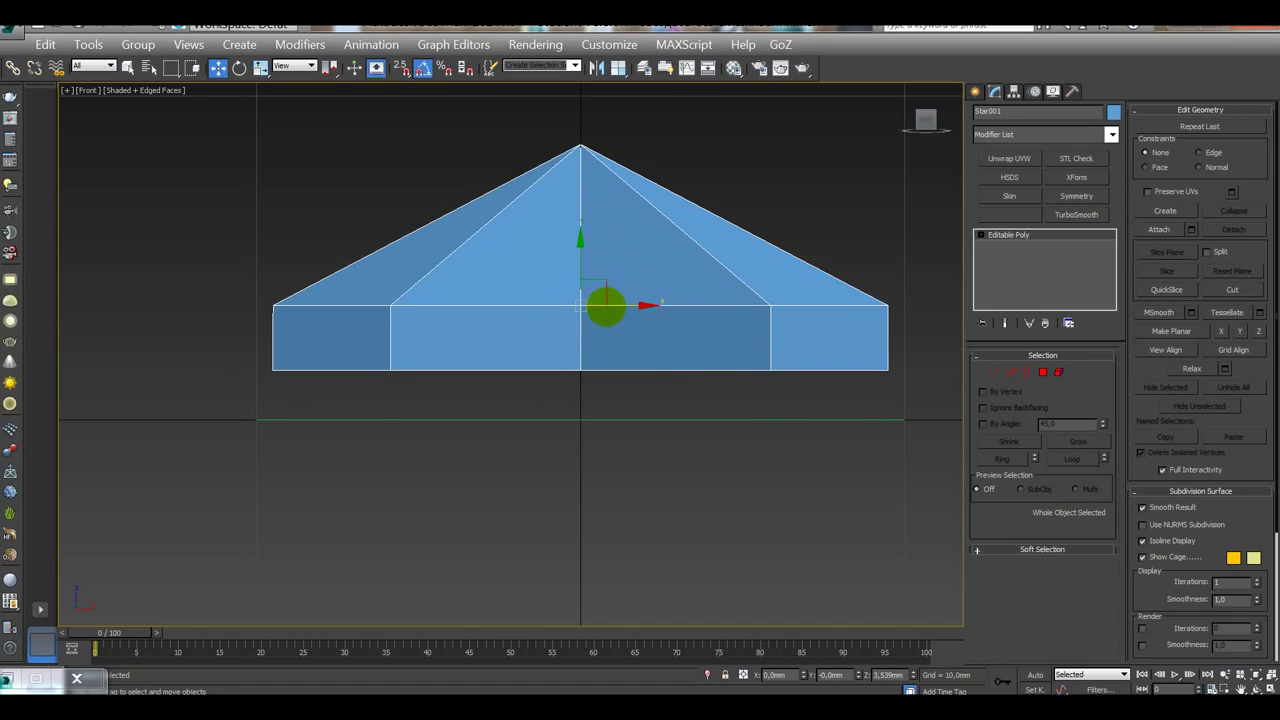
# Step: Enable editing of the pivot only, center the star's pivot to the object and view it from above
pyautogui.click(1013, 91)
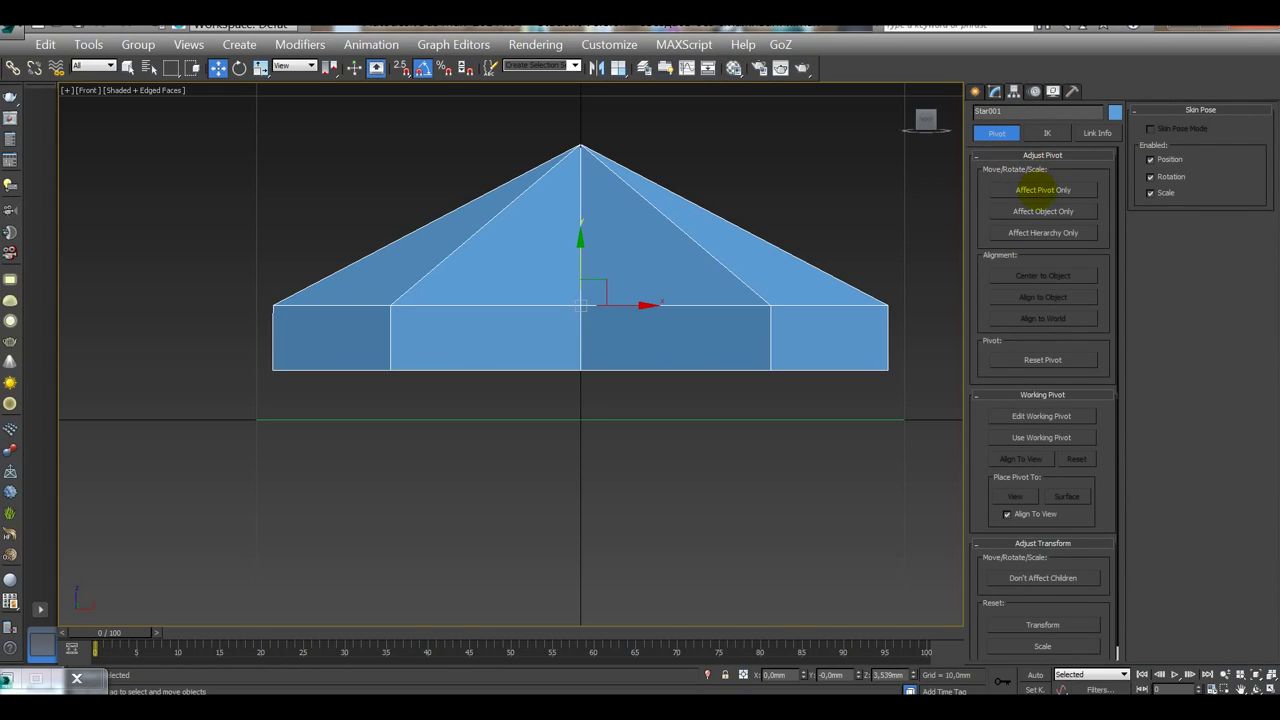
pyautogui.click(1040, 189)
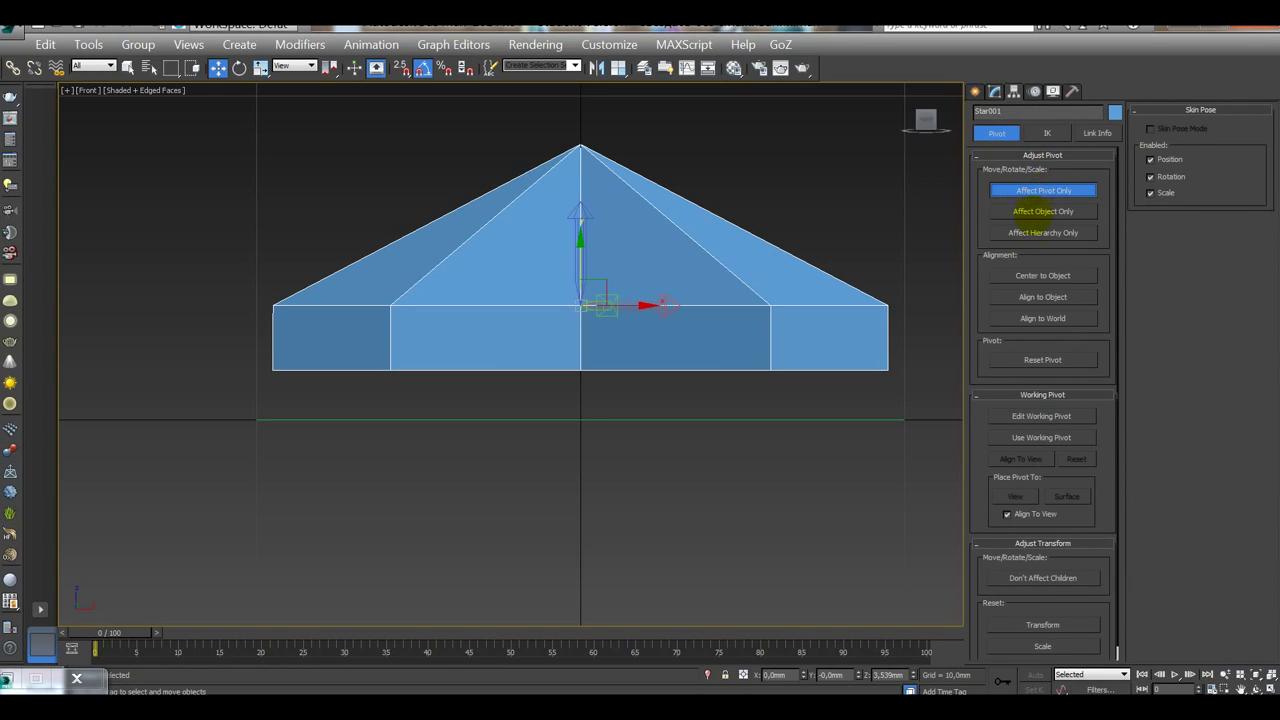
pyautogui.click(1029, 275)
pyautogui.keyDown('alt'); pyautogui.moveTo(800, 137); pyautogui.dragTo(765, 273, button='middle'); pyautogui.keyUp('alt')
pyautogui.press('t')
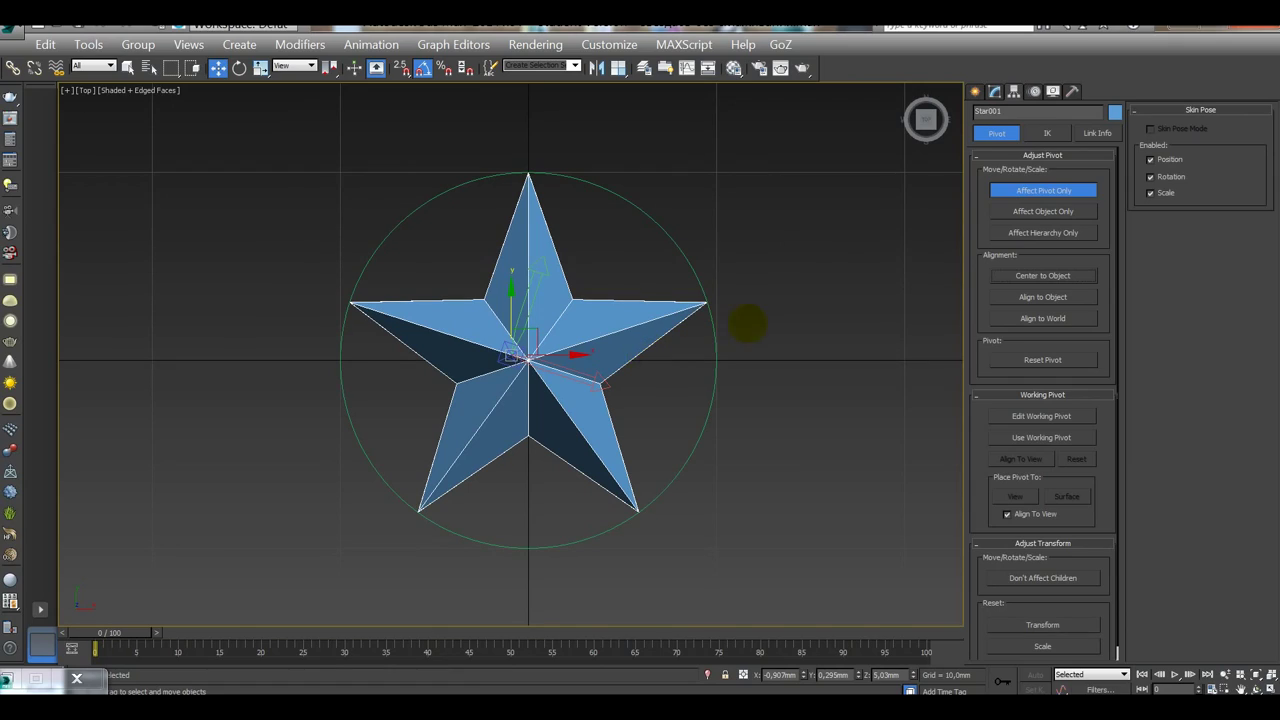
# Step: Set the star's pivot position to 0 mm on X, Y and Z and check it in the front view
pyautogui.rightClick(803, 675)
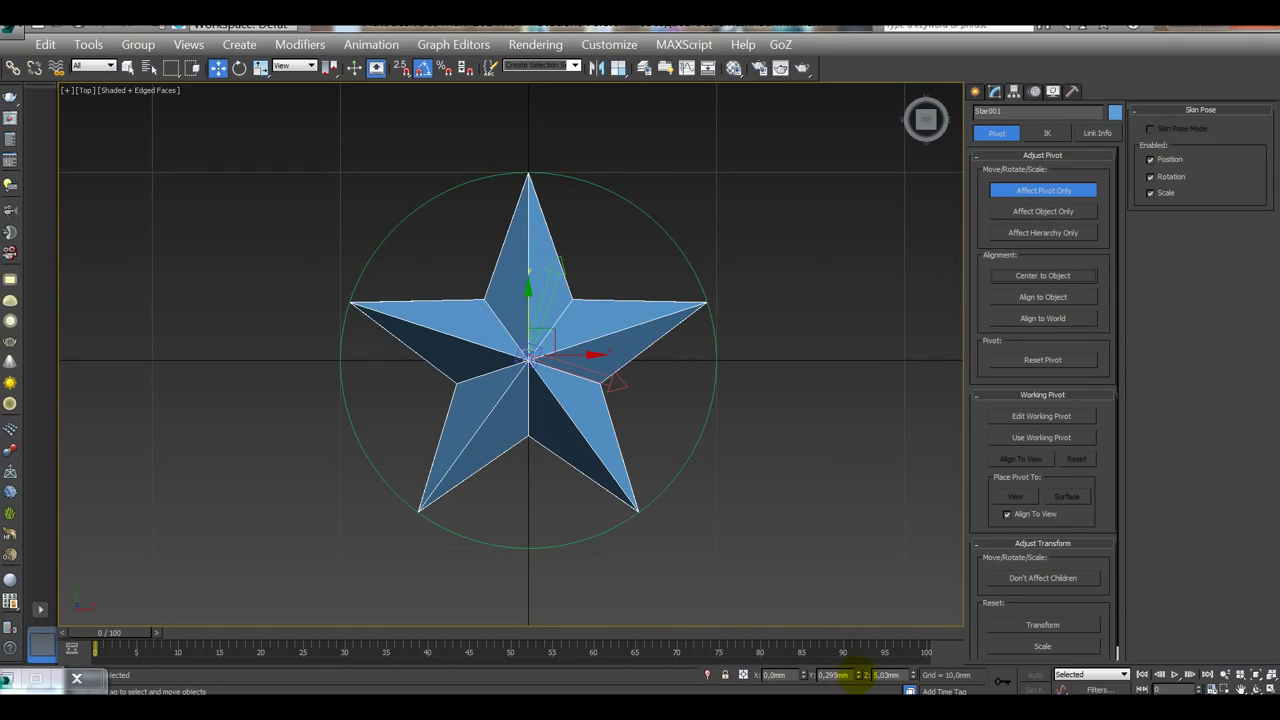
pyautogui.rightClick(857, 675)
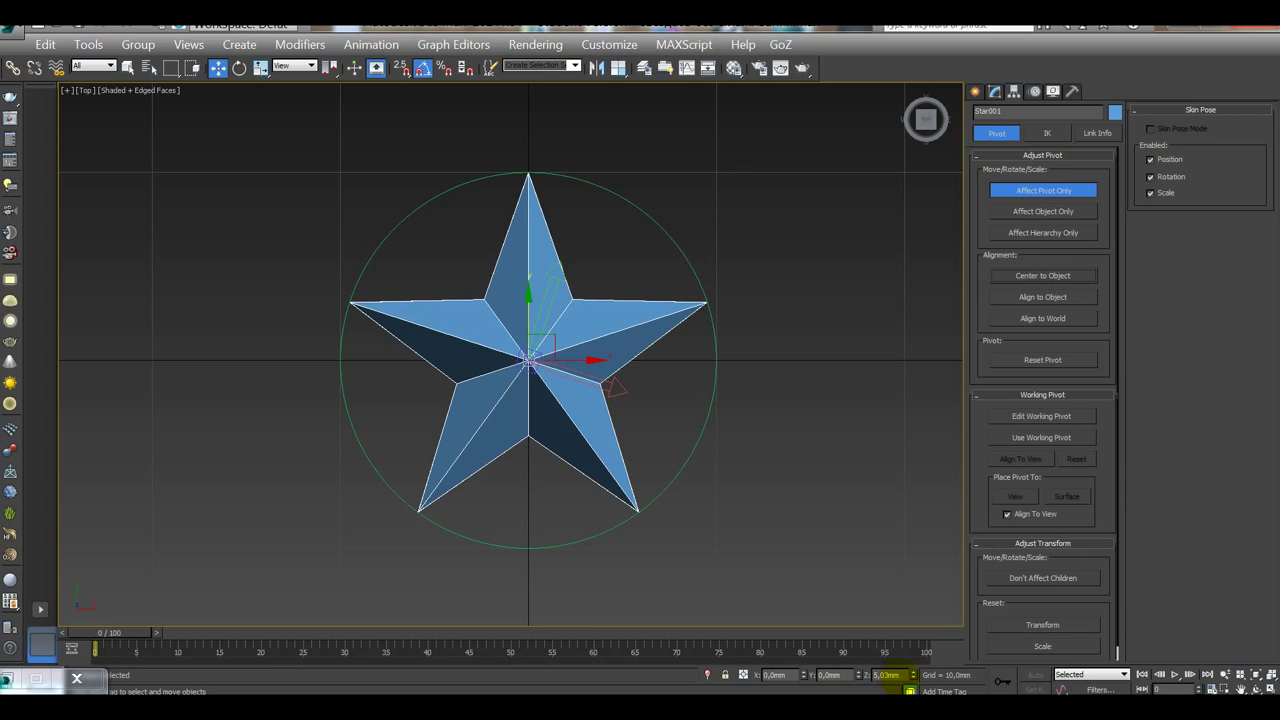
pyautogui.rightClick(912, 675)
pyautogui.keyDown('alt'); pyautogui.moveTo(769, 426); pyautogui.dragTo(780, 308, button='middle'); pyautogui.keyUp('alt')
pyautogui.press('f')
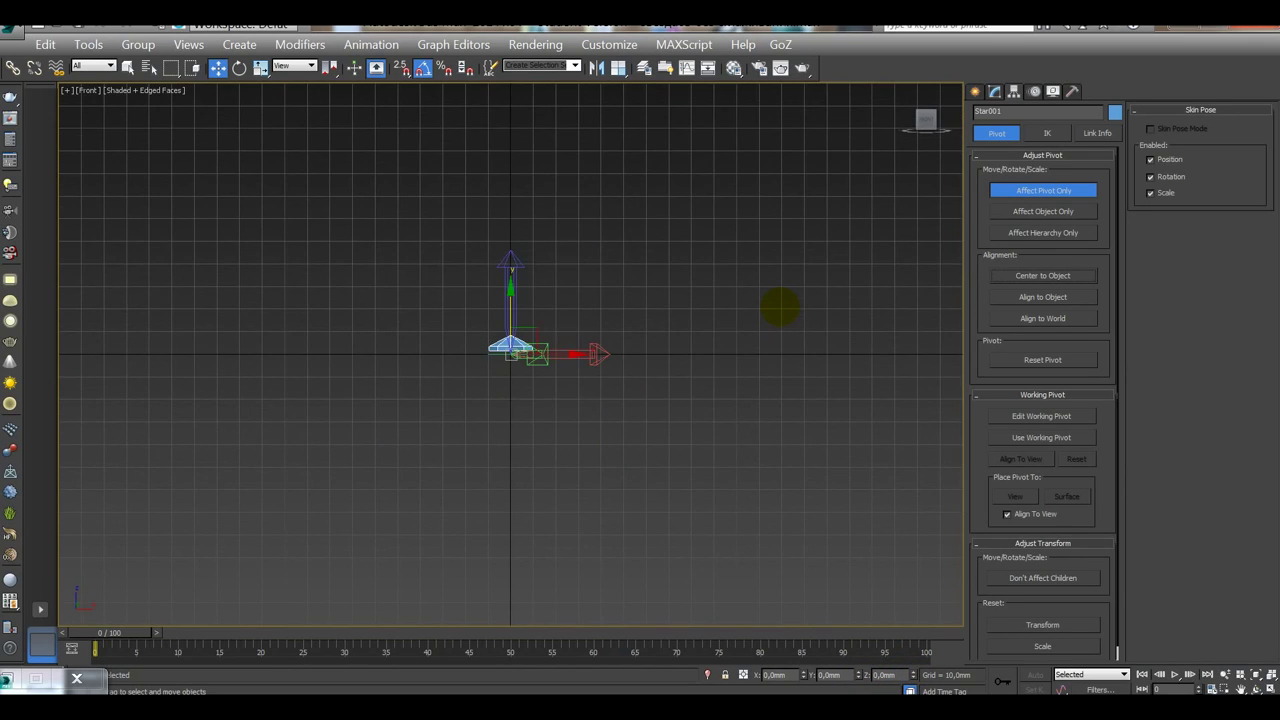
pyautogui.scroll(-2, 626, 440)
pyautogui.scroll(1, 668, 502)
pyautogui.moveTo(668, 502); pyautogui.dragTo(698, 388, button='middle')
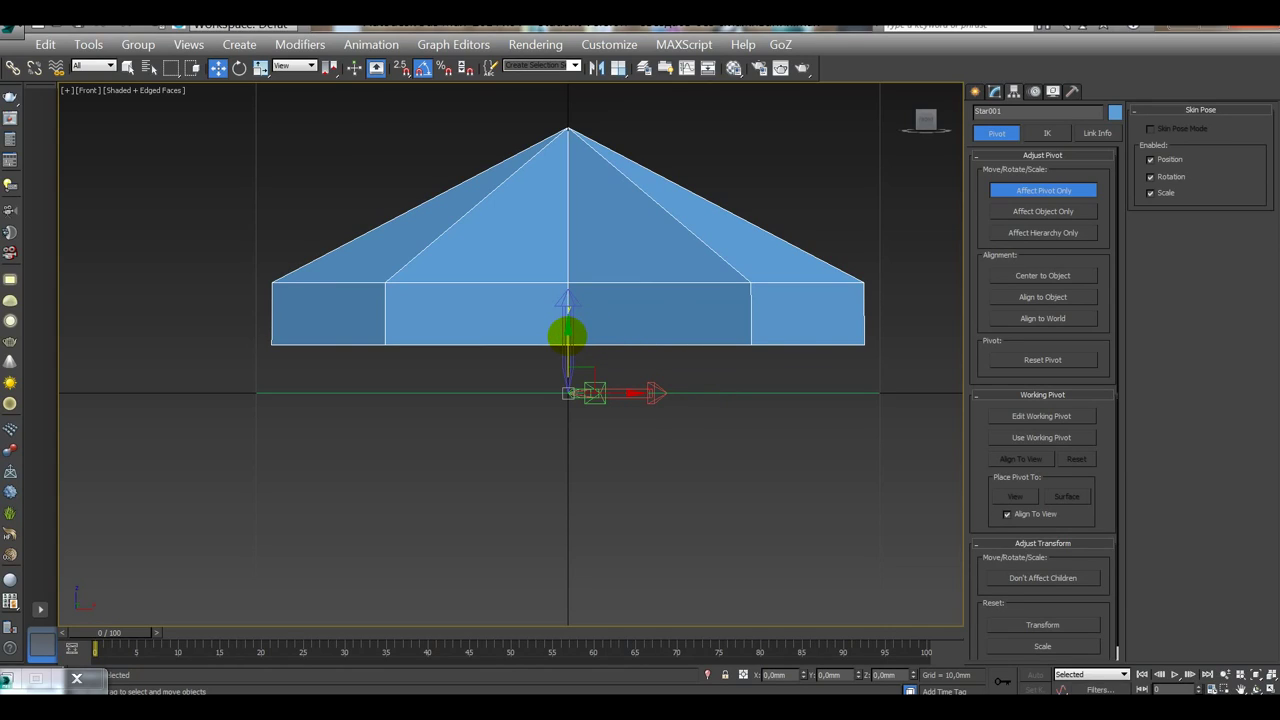
pyautogui.moveTo(567, 335); pyautogui.dragTo(567, 335)
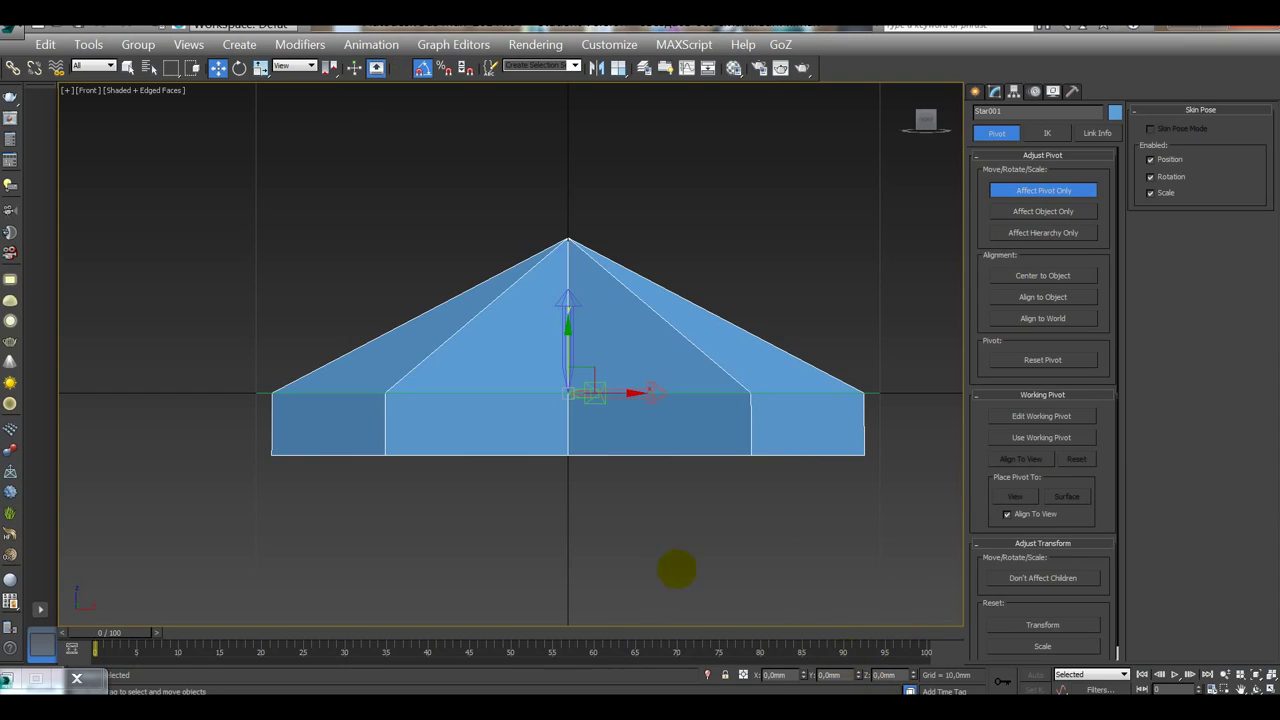
# Step: Leave pivot editing and set the whole star's Z position to 2 mm so its base rests on the circle's plane
pyautogui.click(655, 425)
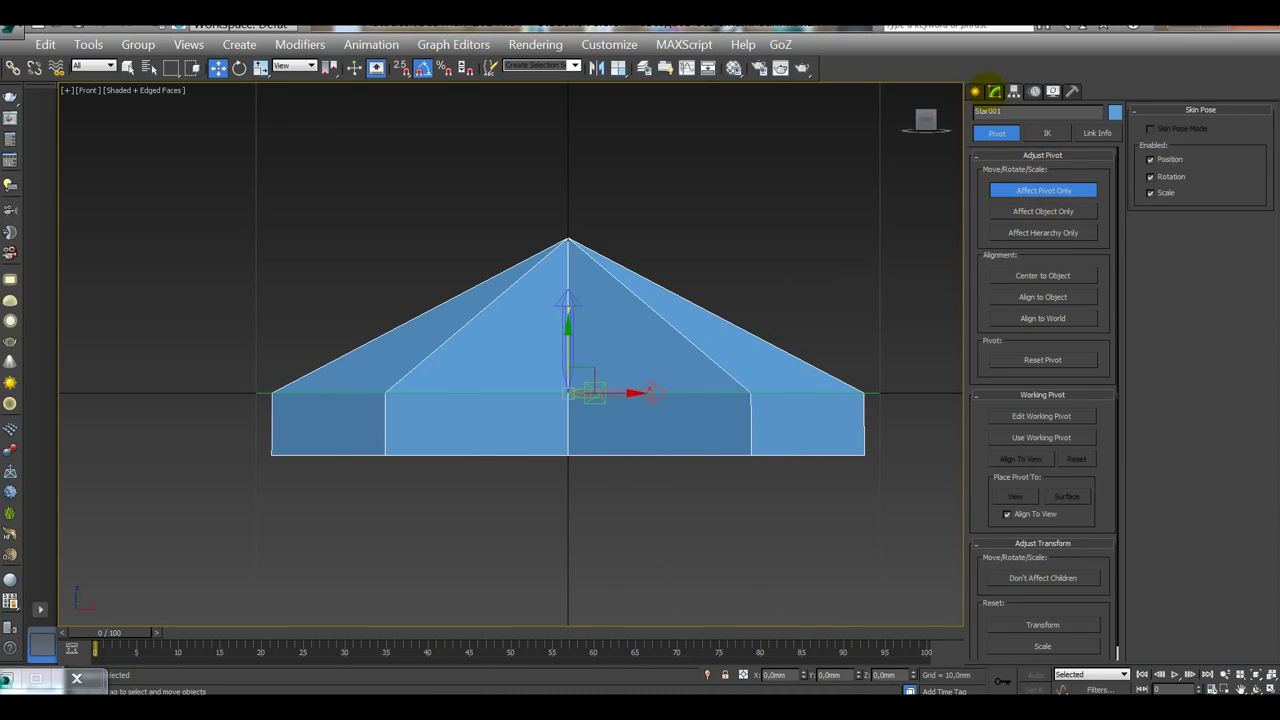
pyautogui.click(994, 91)
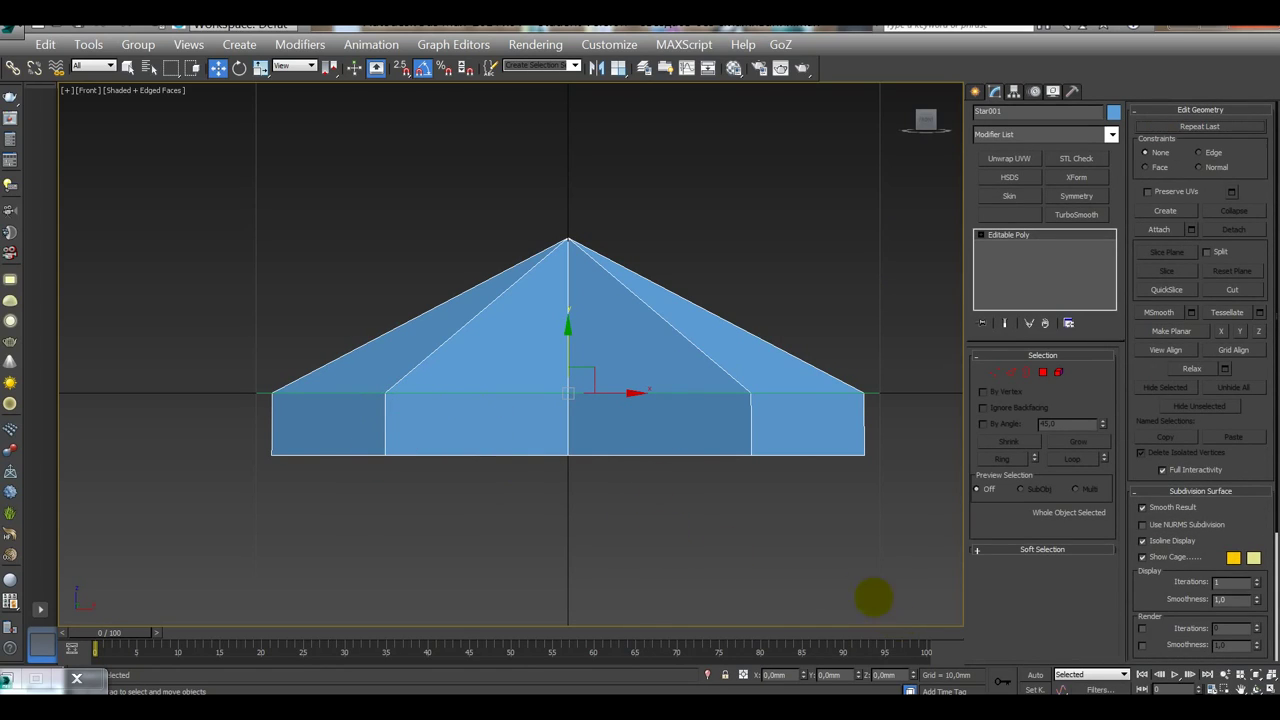
pyautogui.doubleClick(882, 674)
pyautogui.write('20')
pyautogui.press('Return')
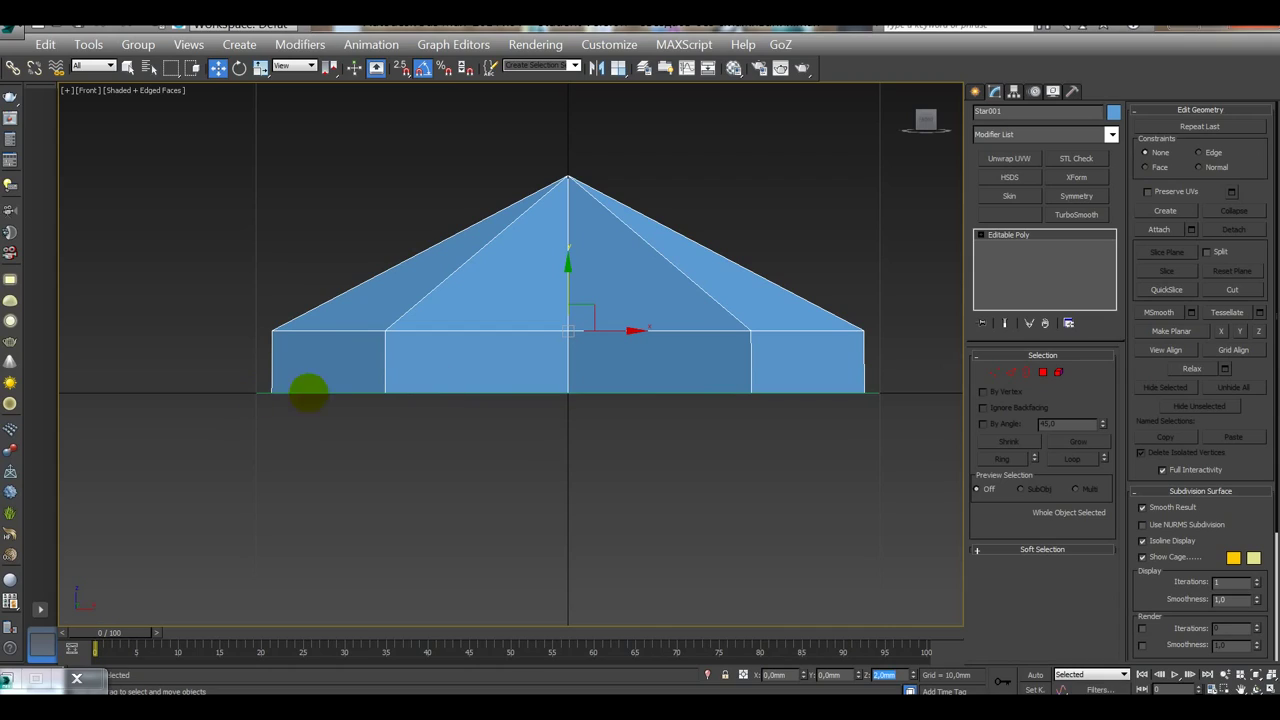
# Step: Enable editing of the pivot only, reset the star's pivot Z position to 0 mm and return to the object's modify settings
pyautogui.click(1013, 91)
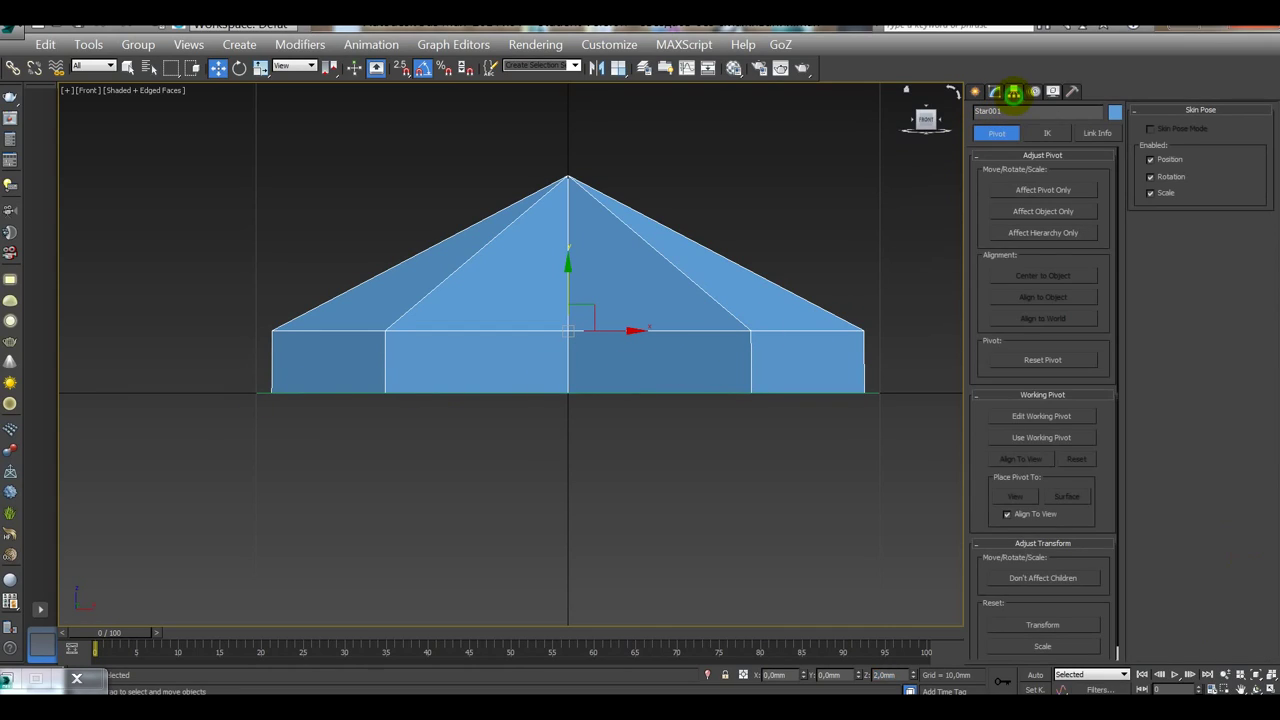
pyautogui.click(1043, 190)
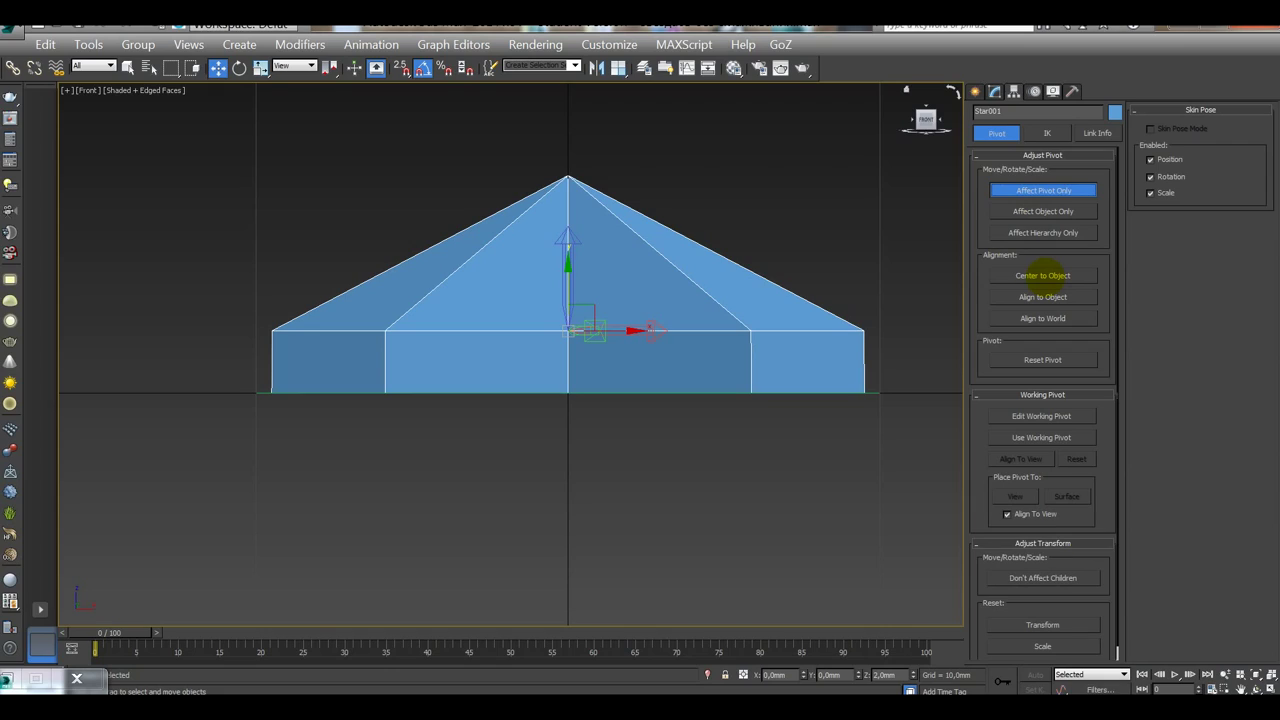
pyautogui.rightClick(912, 674)
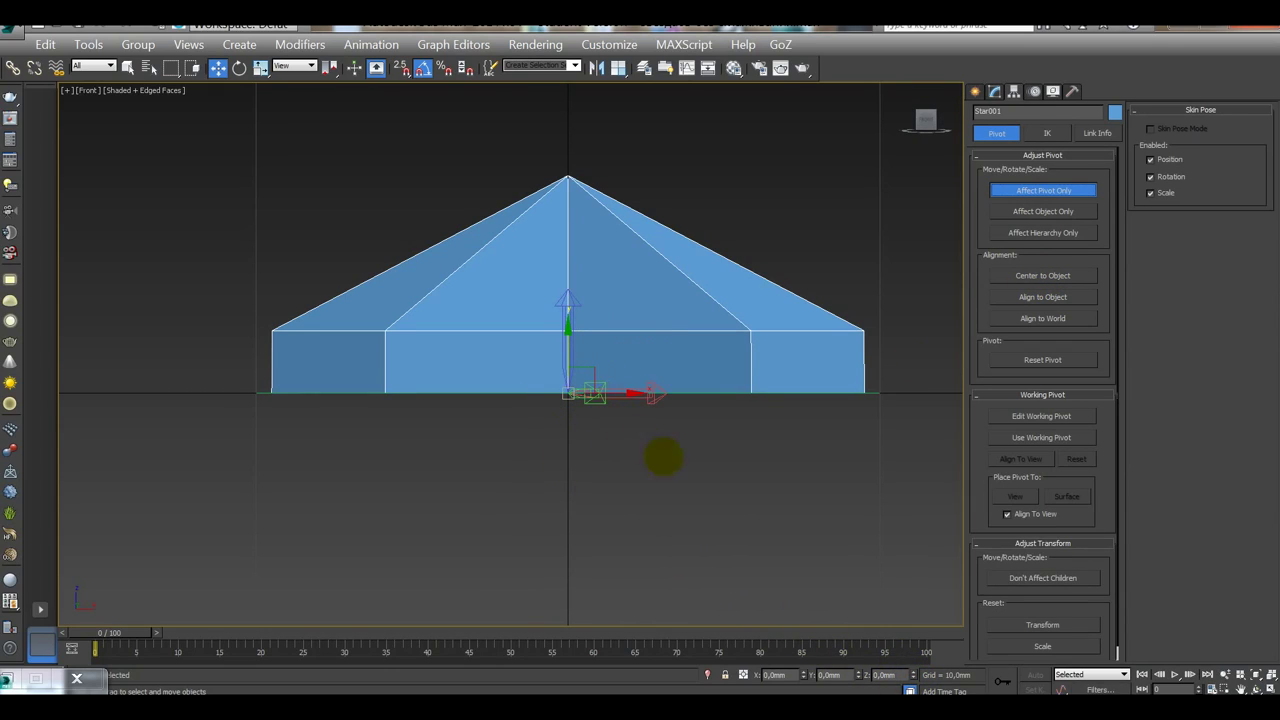
pyautogui.click(994, 91)
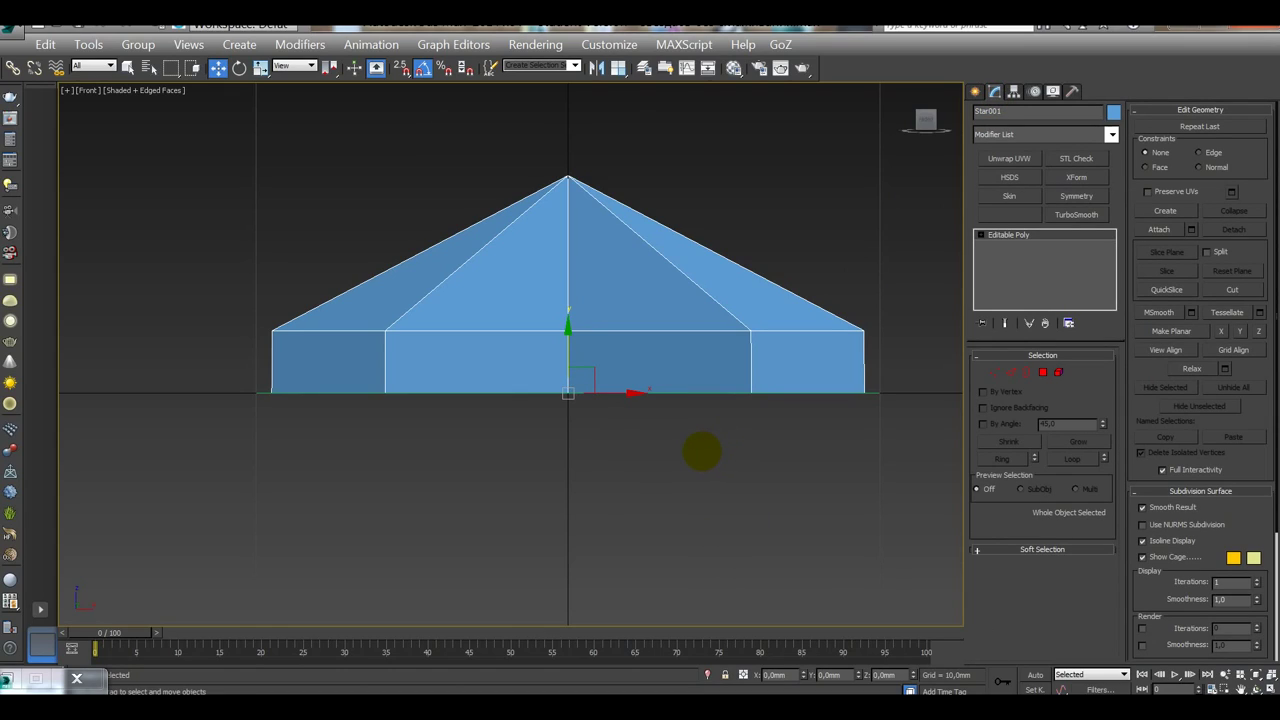
pyautogui.keyDown('alt'); pyautogui.moveTo(702, 452); pyautogui.dragTo(736, 487, button='middle'); pyautogui.keyUp('alt')
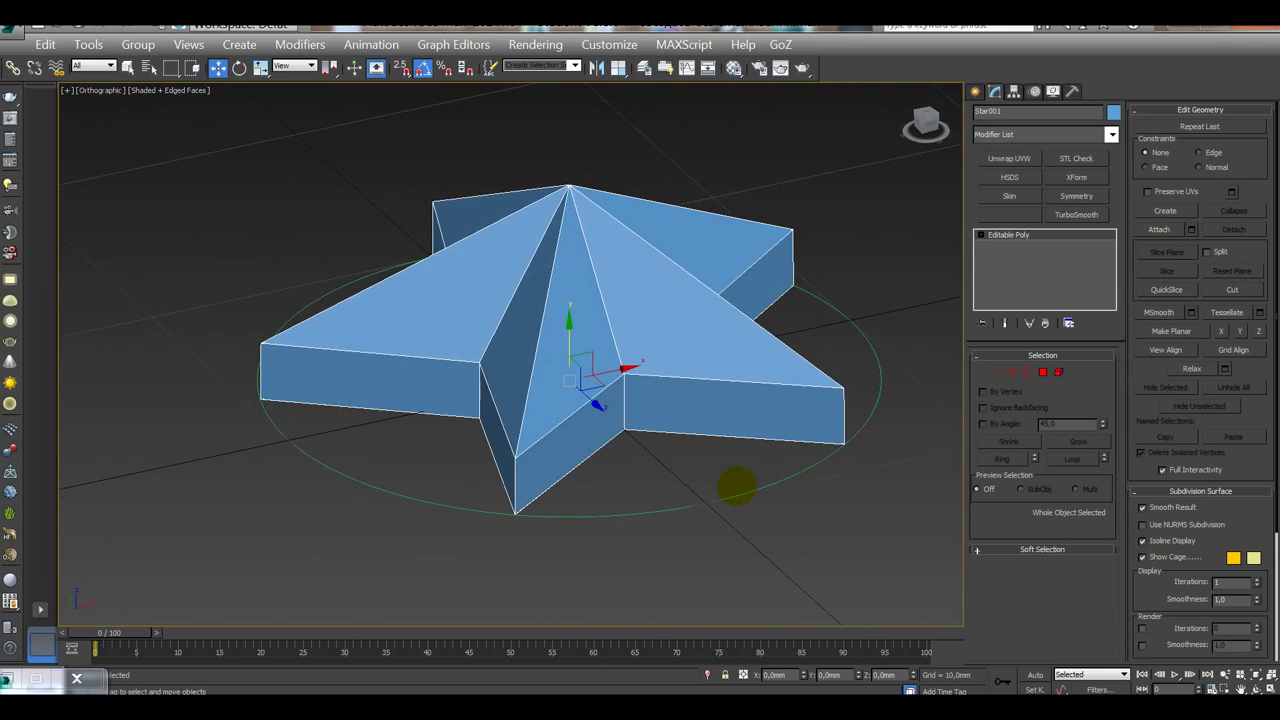
# Step: View the star from above and save an export of it as a StereoLitho (*.STL) file named звезда in the export folder
pyautogui.press('t')
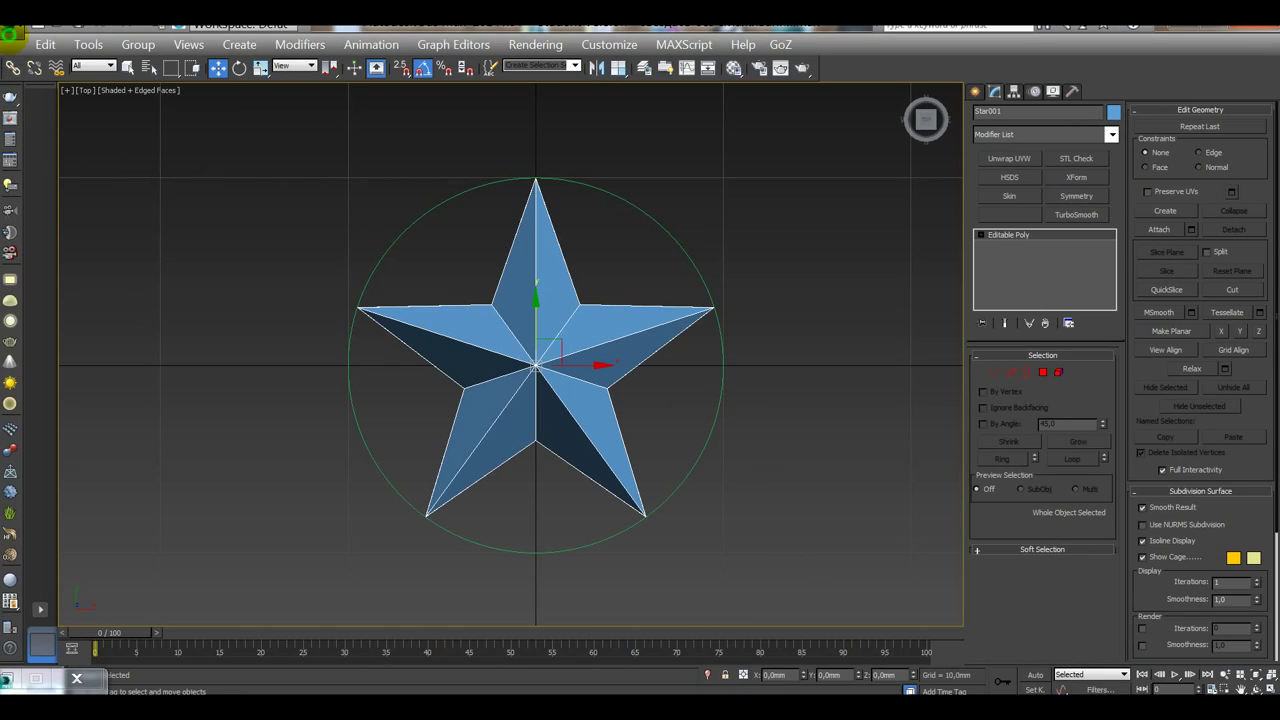
pyautogui.click(10, 28)
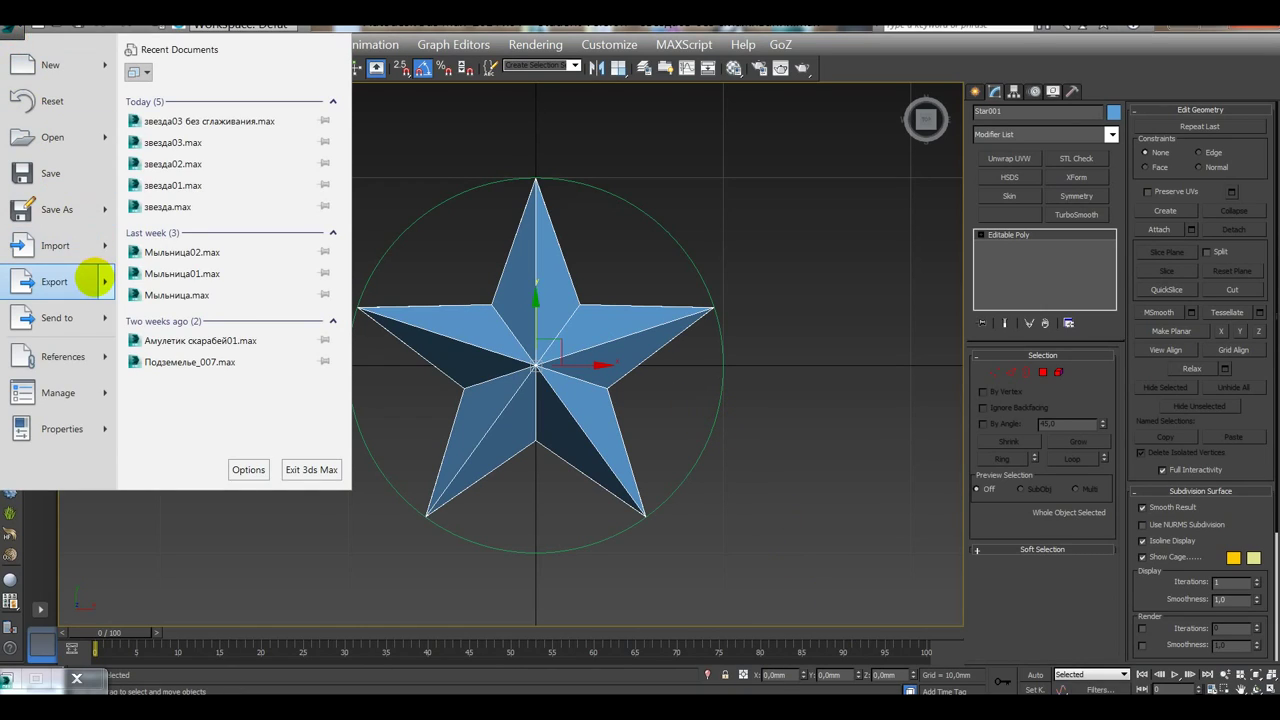
pyautogui.moveTo(94, 277)
pyautogui.click(186, 103)
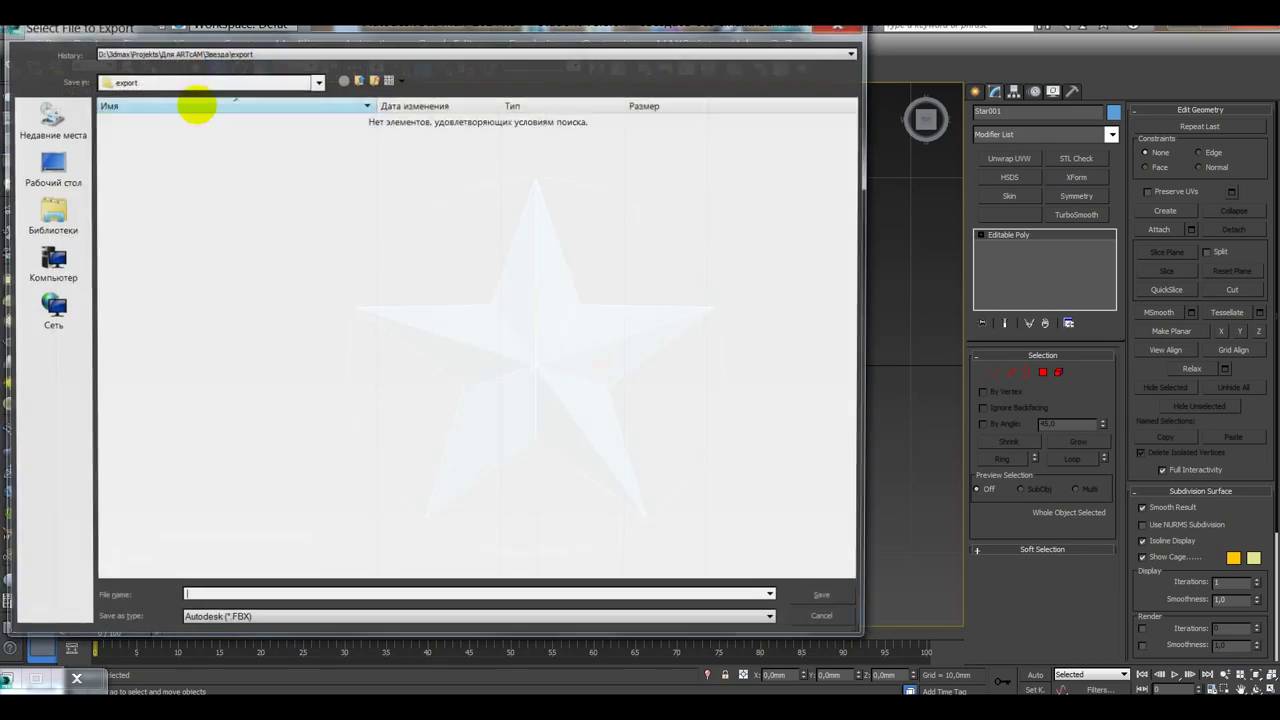
pyautogui.click(255, 623)
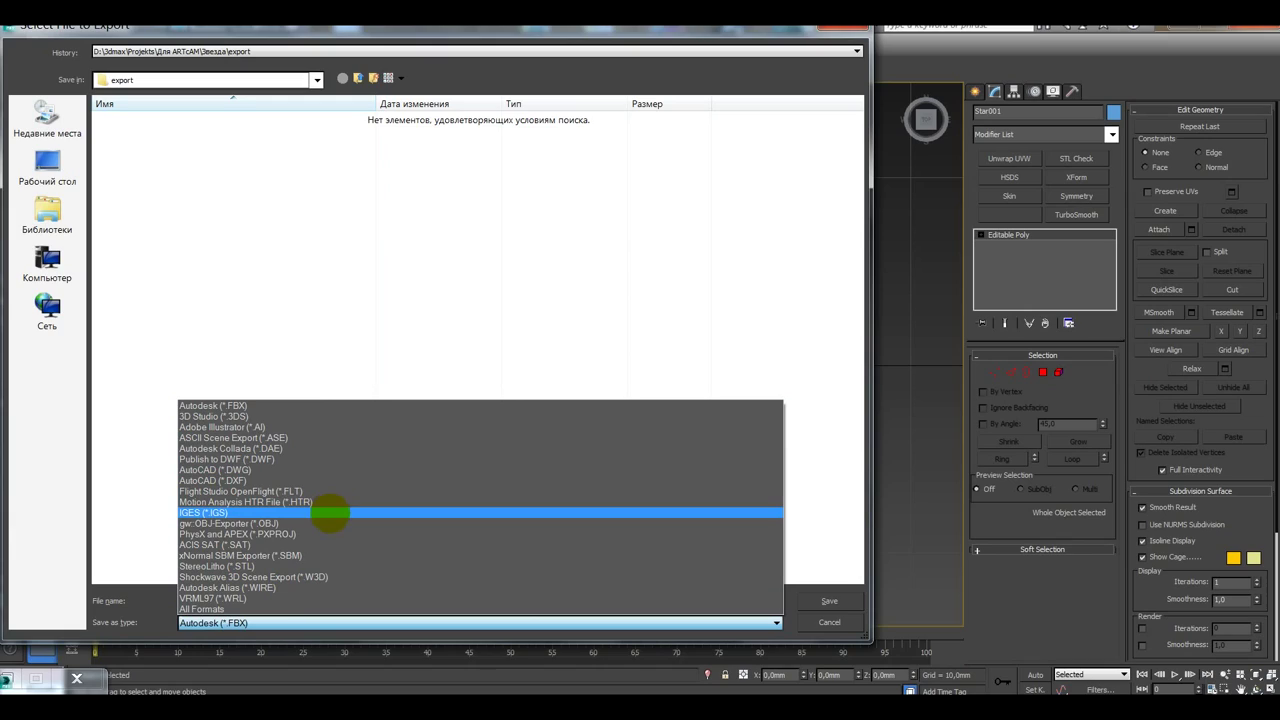
pyautogui.click(314, 566)
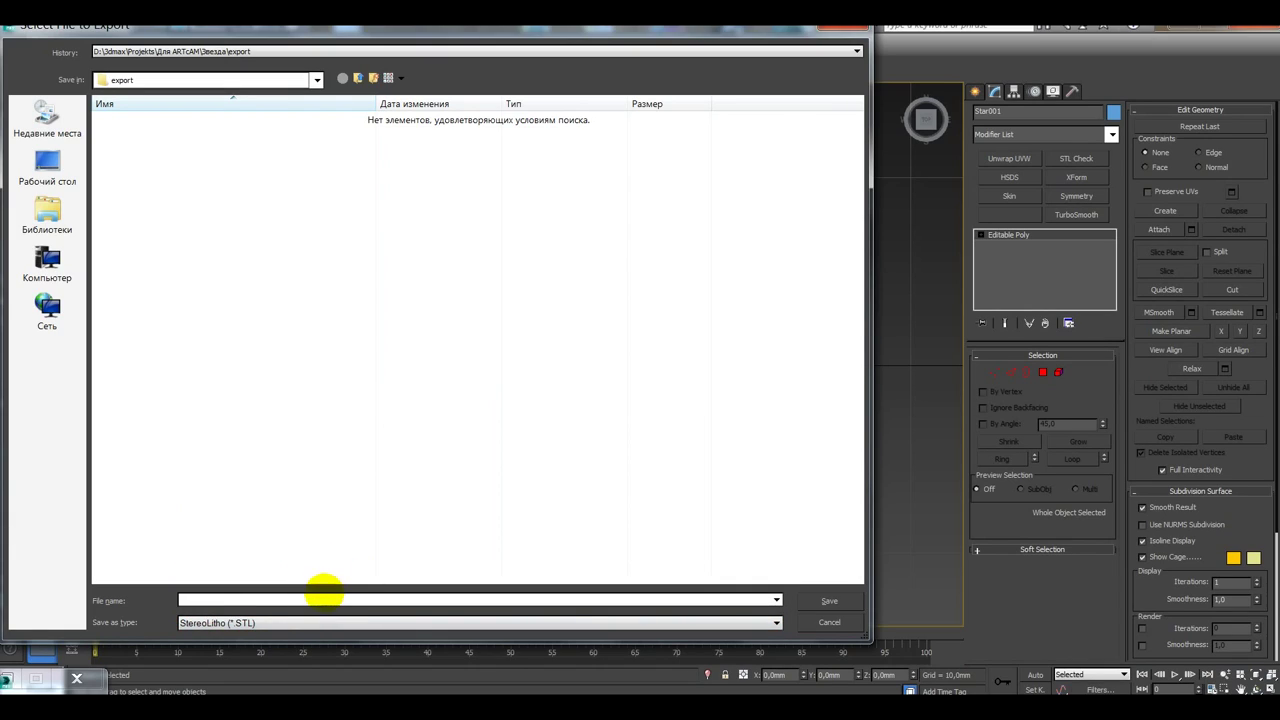
pyautogui.write('з')
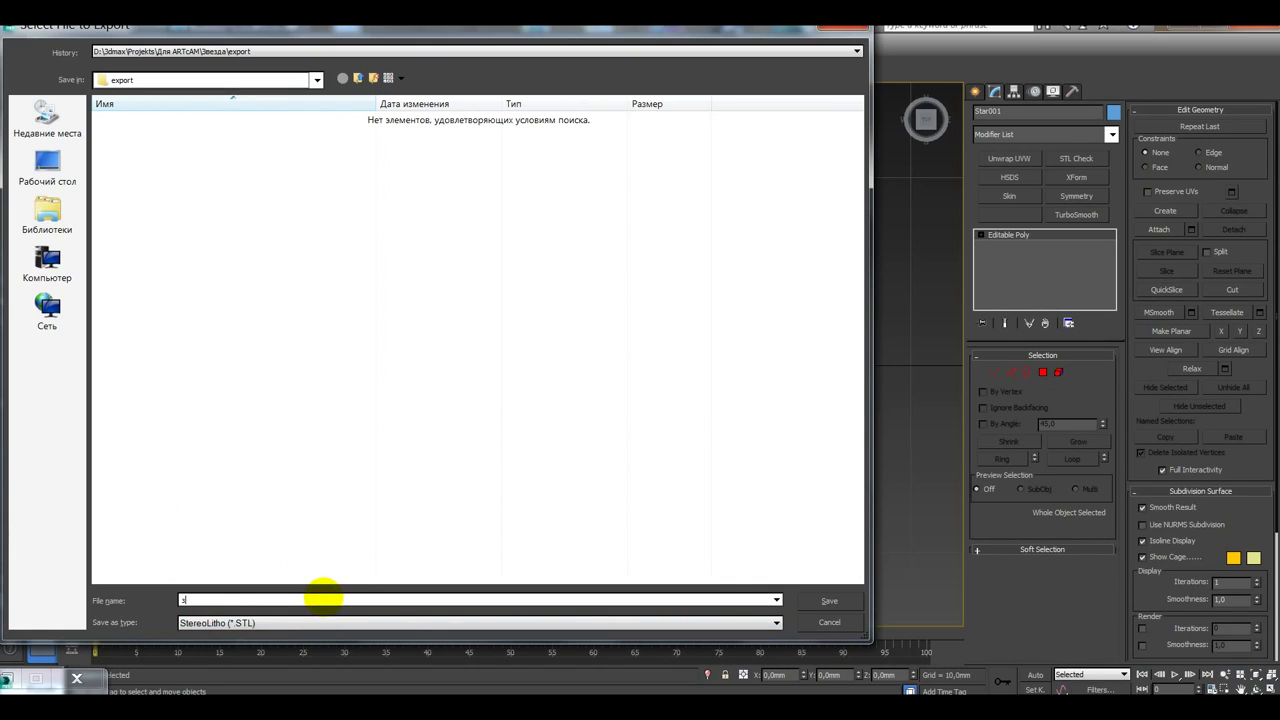
pyautogui.write('везда')
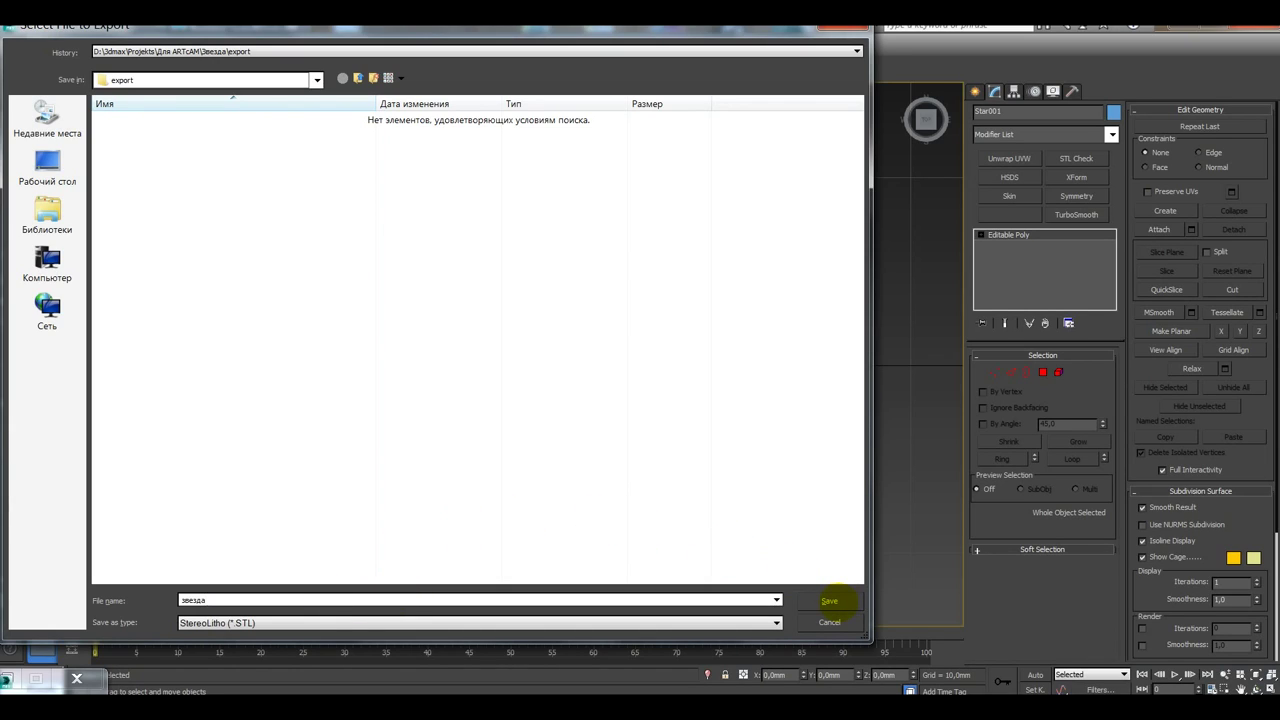
pyautogui.click(829, 600)
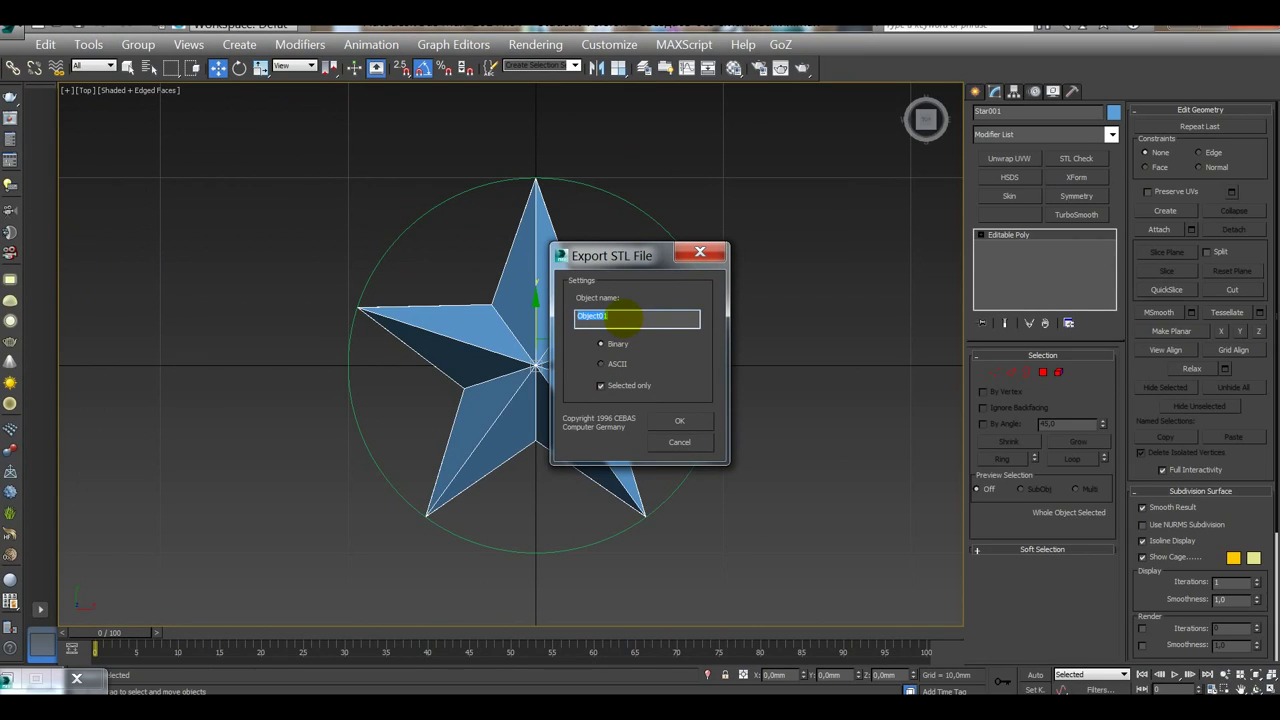
# Step: Name the STL object звезда and complete the binary export of the selected object only
pyautogui.write('s')
pyautogui.write('везда')
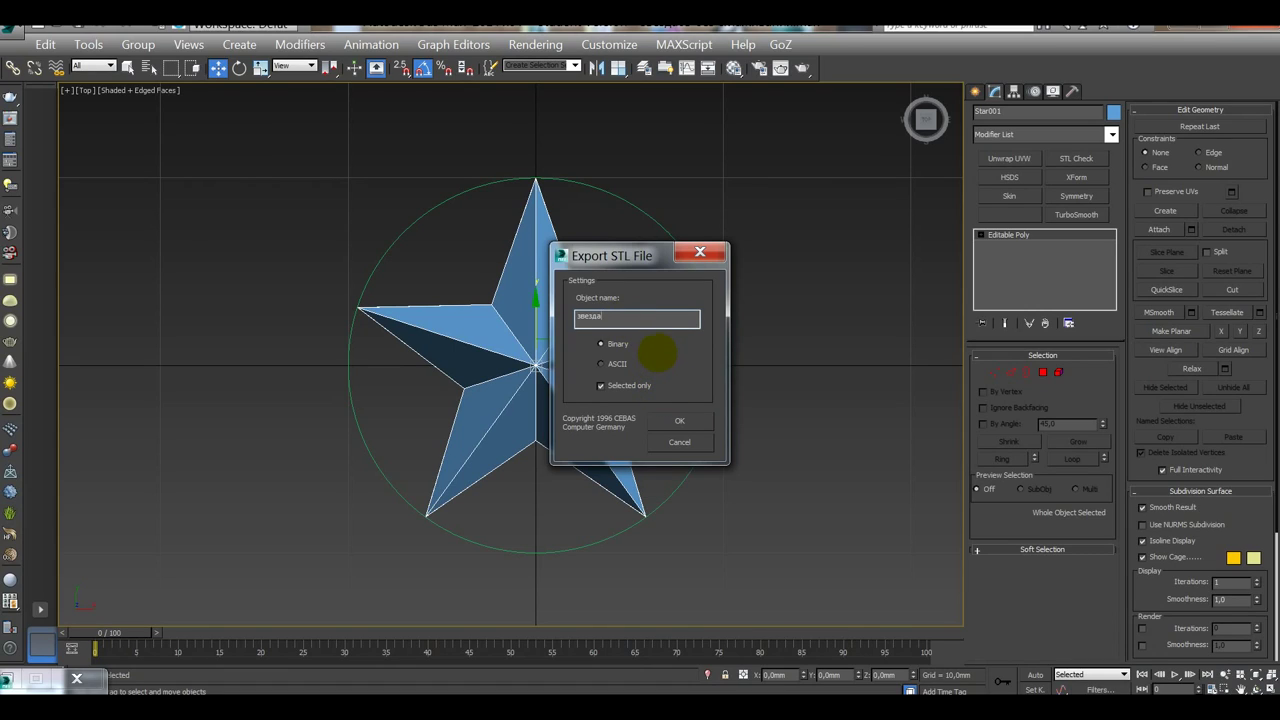
pyautogui.click(679, 421)
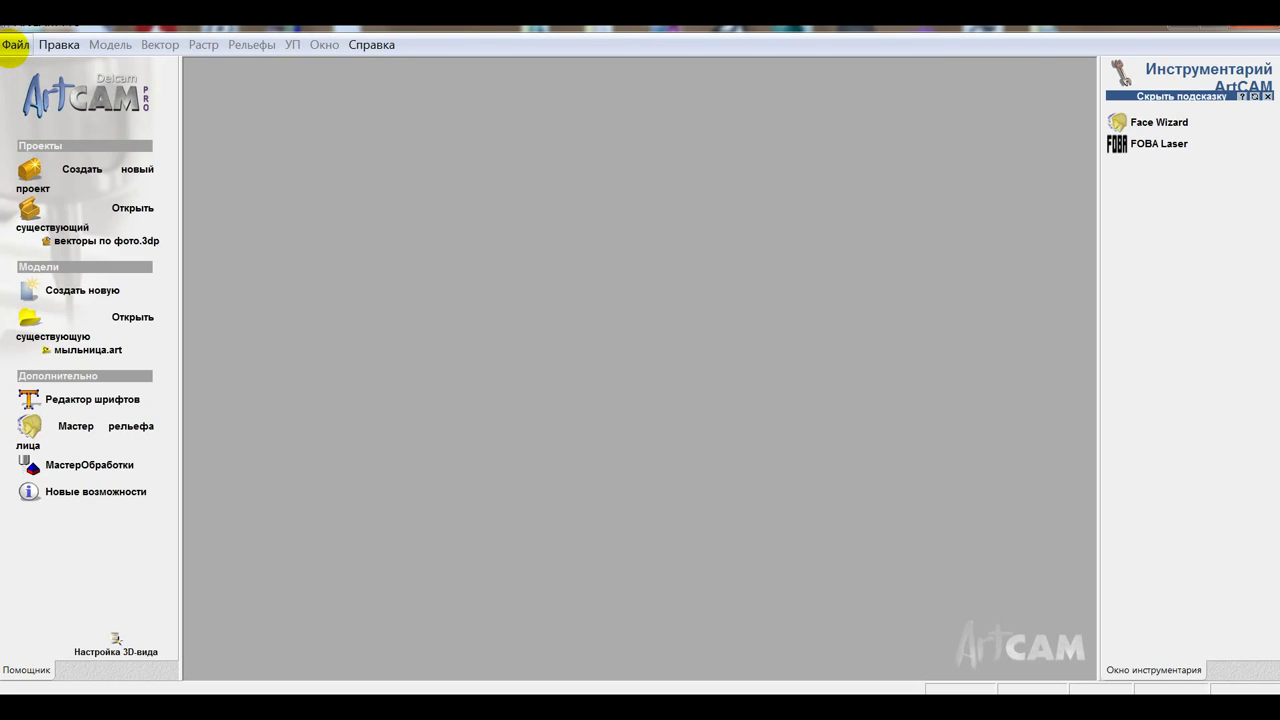
# Step: Switch to ArtCAM and create a new model with a height of 25 mm and a width of 25 mm
pyautogui.click(15, 45)
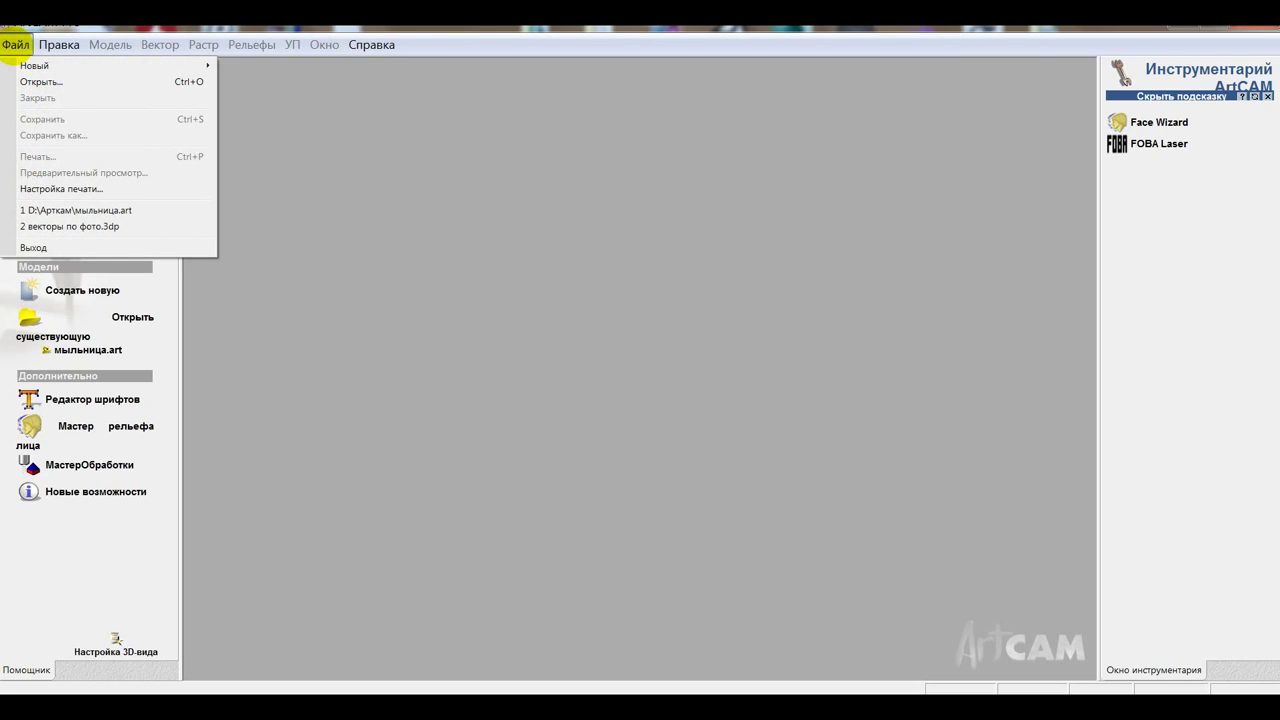
pyautogui.moveTo(120, 66)
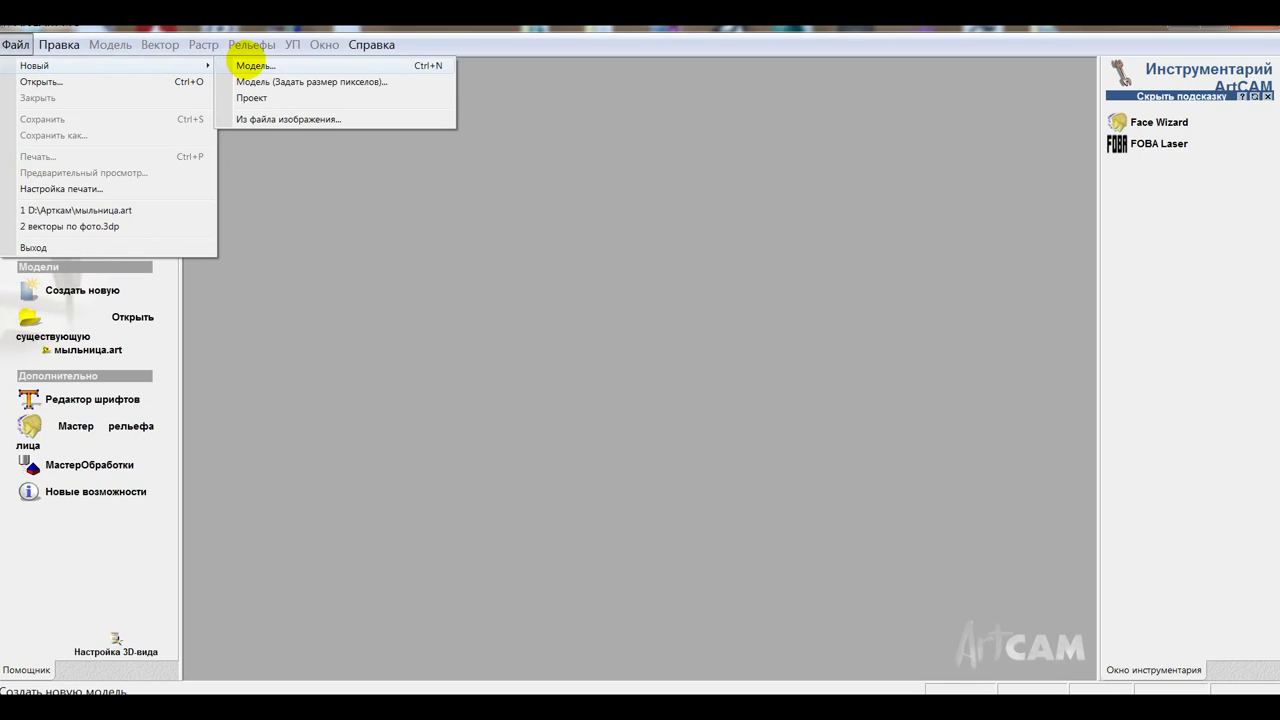
pyautogui.click(250, 66)
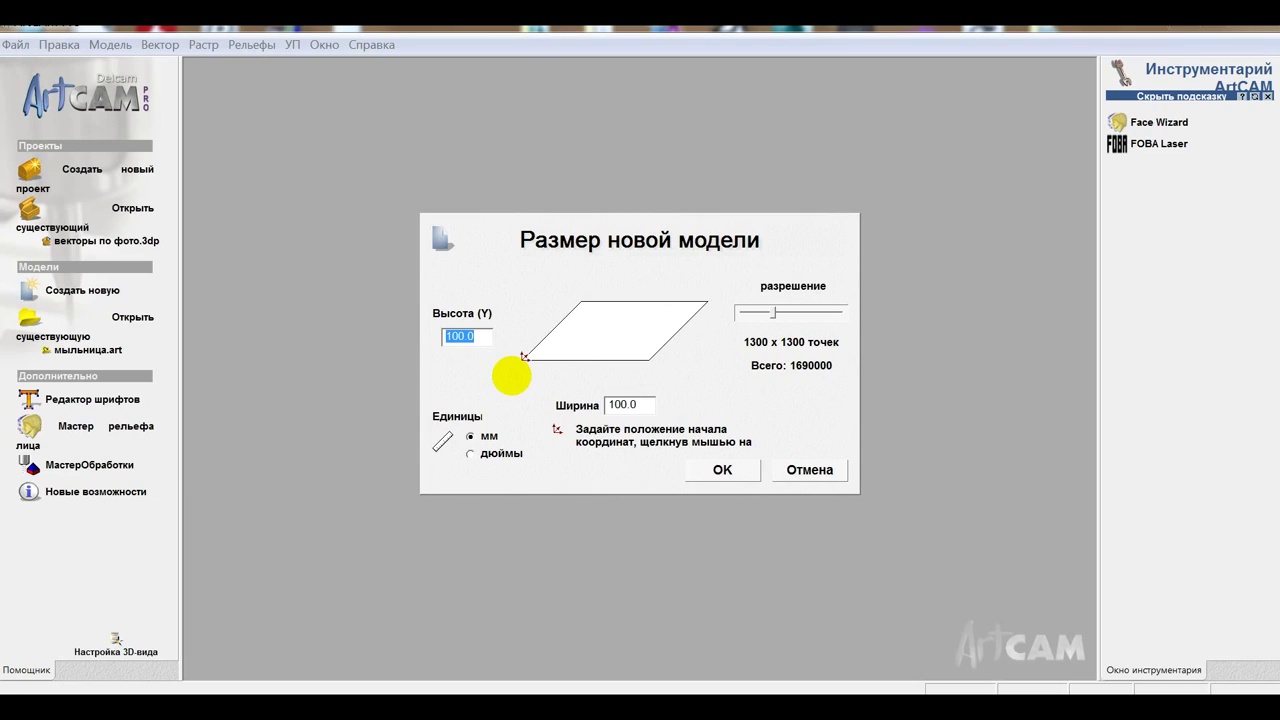
pyautogui.moveTo(482, 336); pyautogui.dragTo(427, 336)
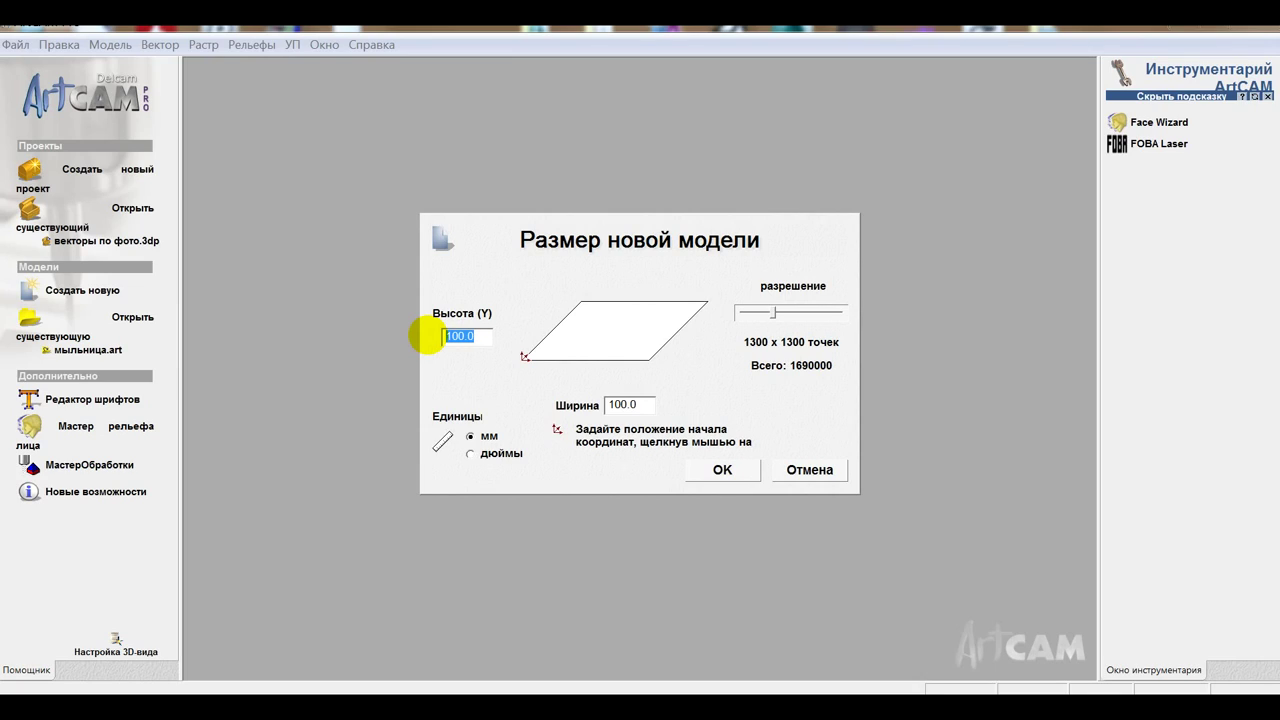
pyautogui.write('85')
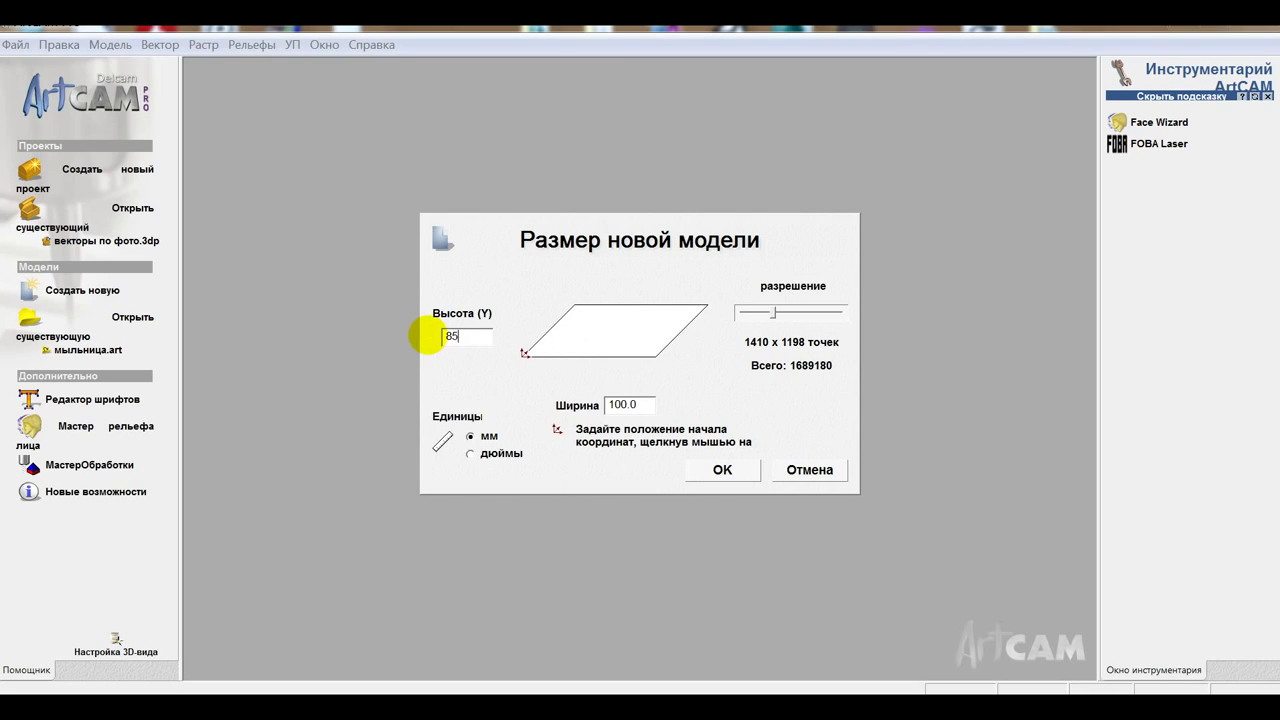
pyautogui.moveTo(466, 334); pyautogui.dragTo(445, 336)
pyautogui.write('25')
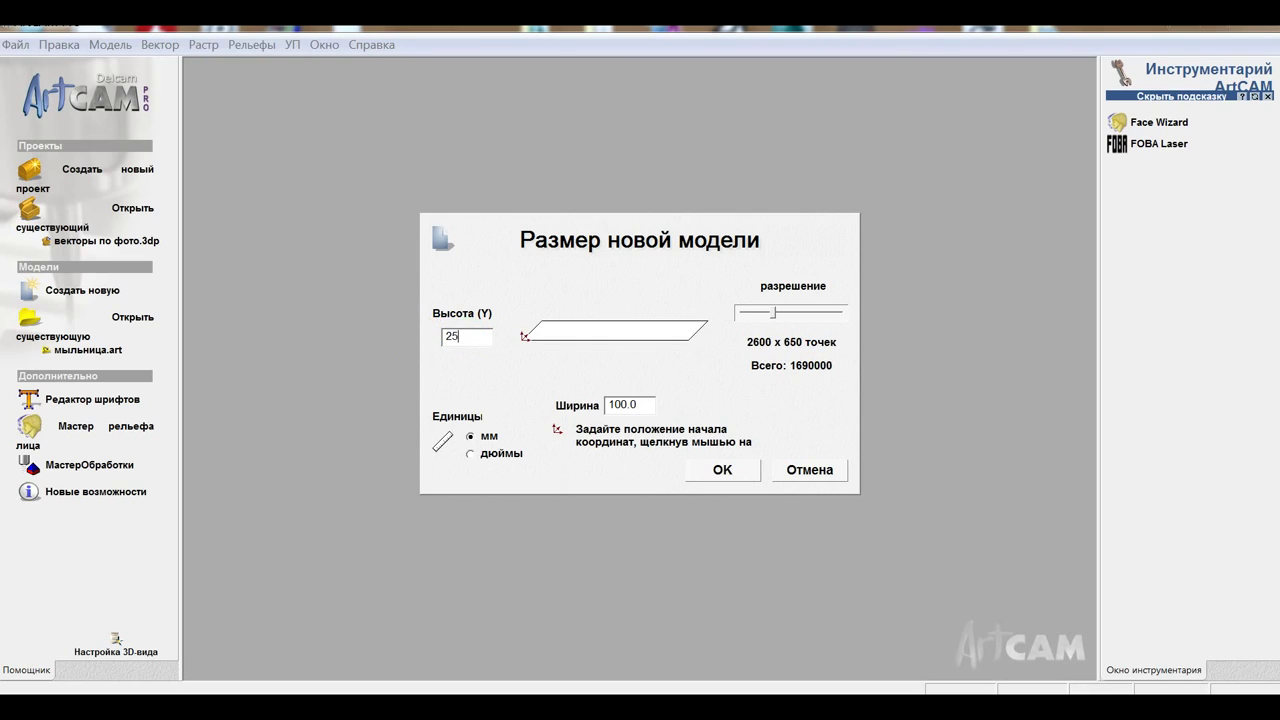
pyautogui.moveTo(645, 405); pyautogui.dragTo(571, 406)
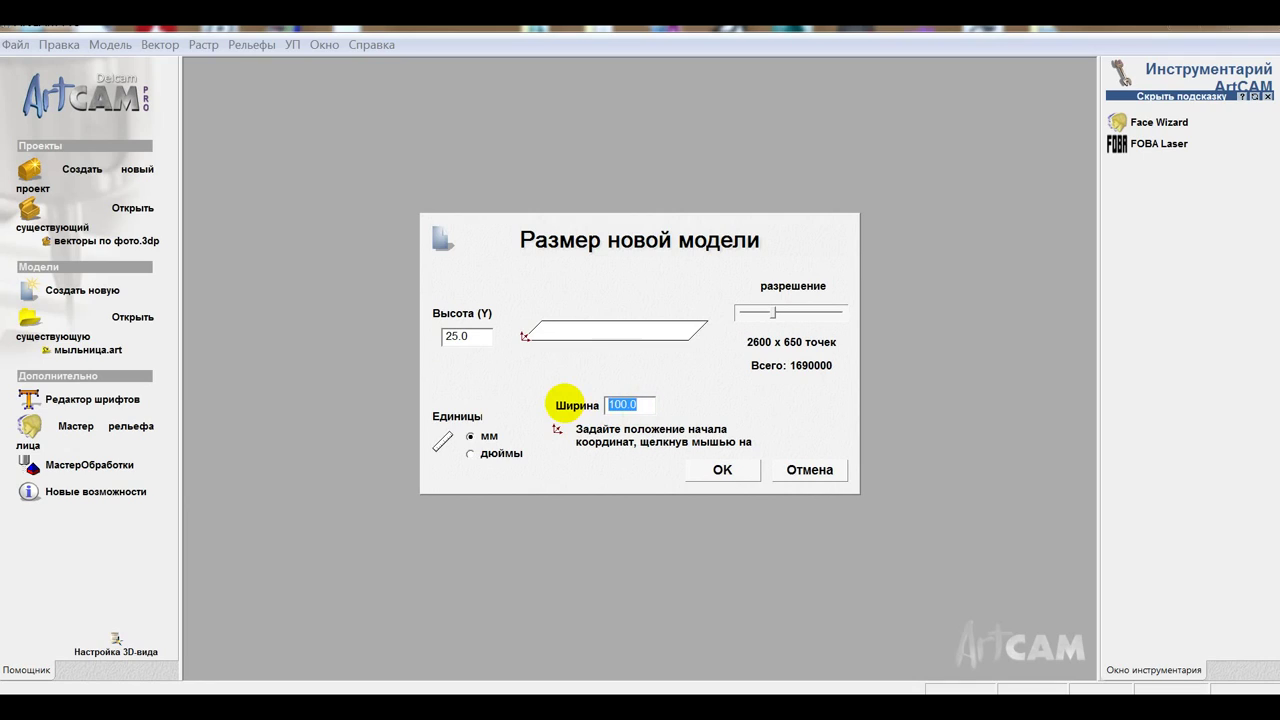
pyautogui.write('25')
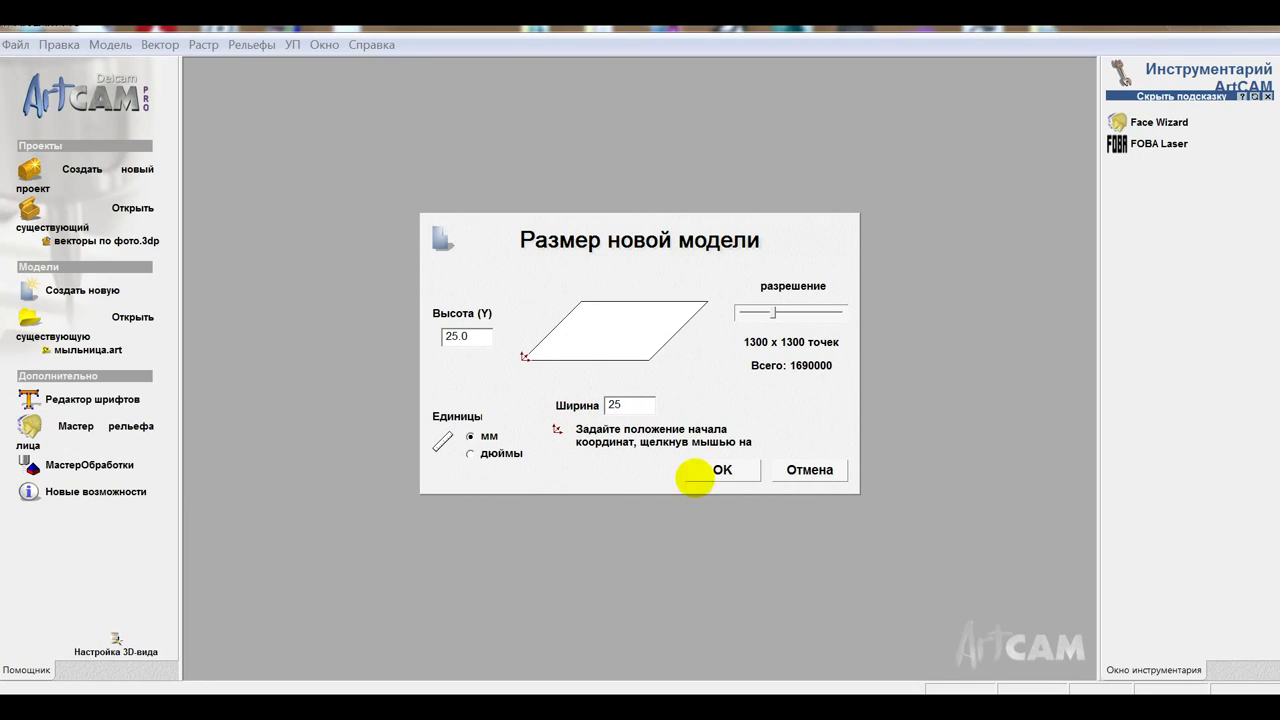
pyautogui.click(718, 469)
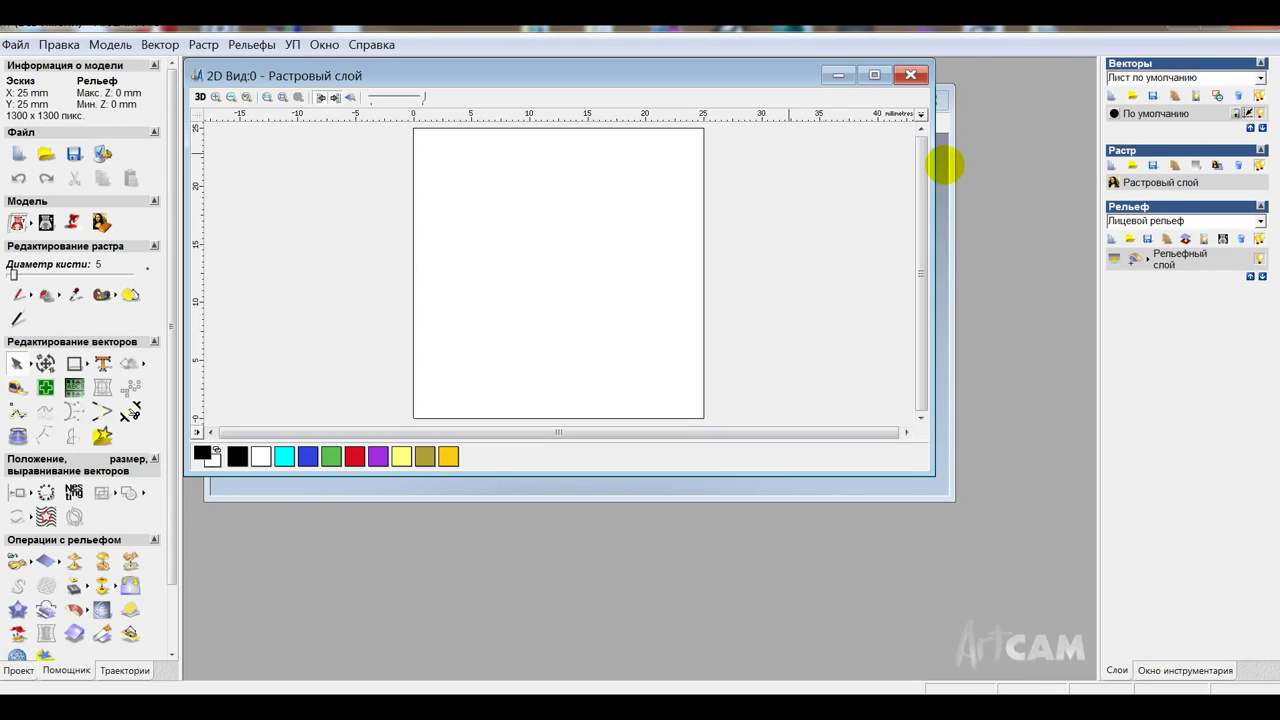
# Step: Maximize the model window in 3D view and set the zero point to the central pixel (Центральный пиксел)
pyautogui.click(874, 75)
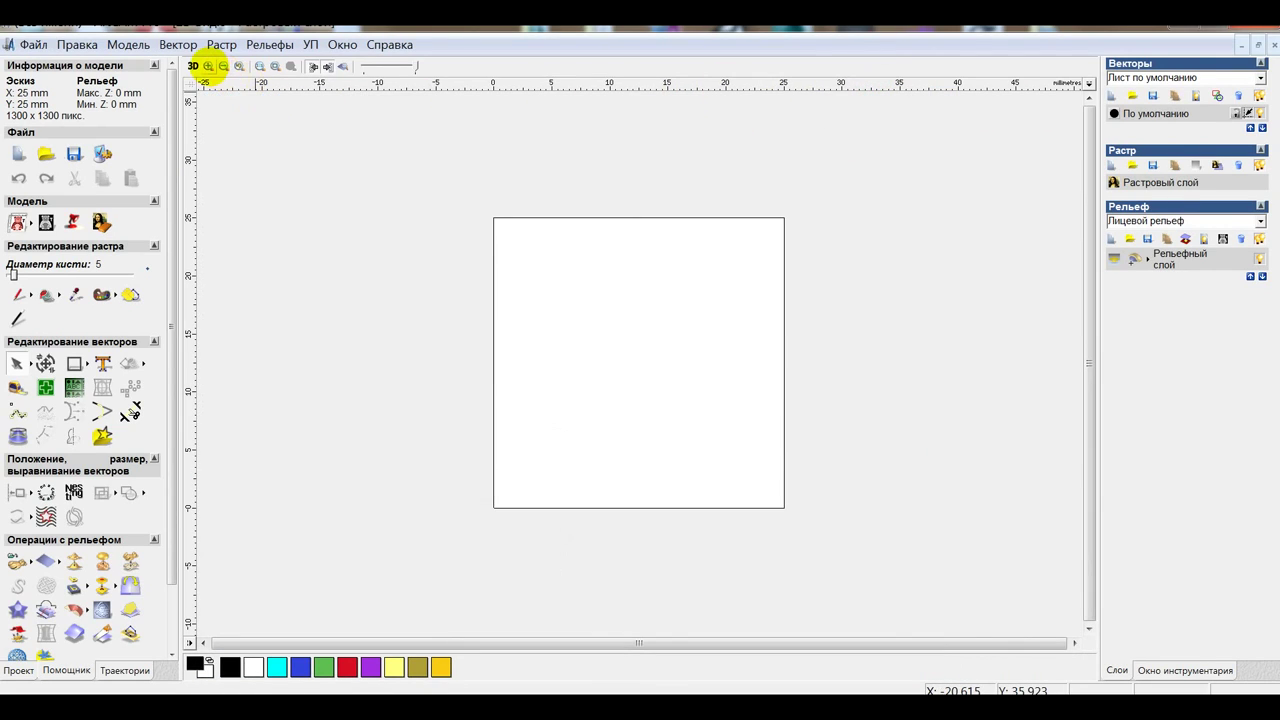
pyautogui.click(193, 66)
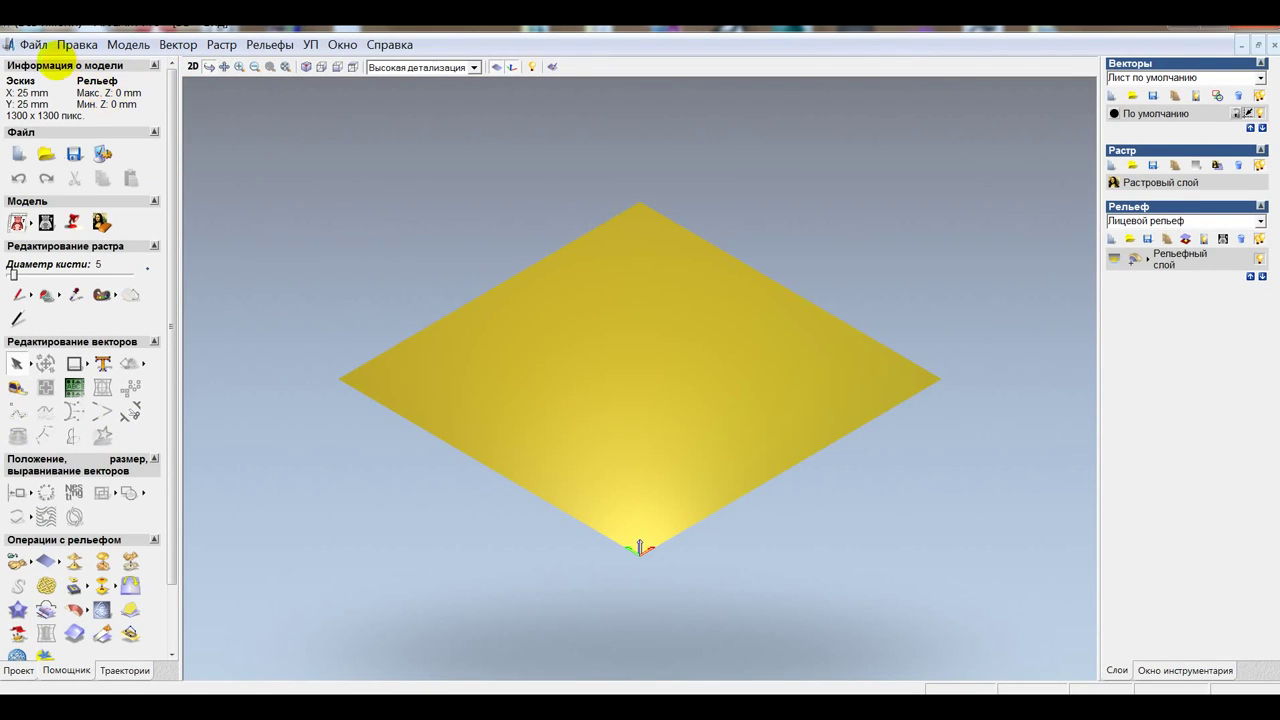
pyautogui.click(128, 44)
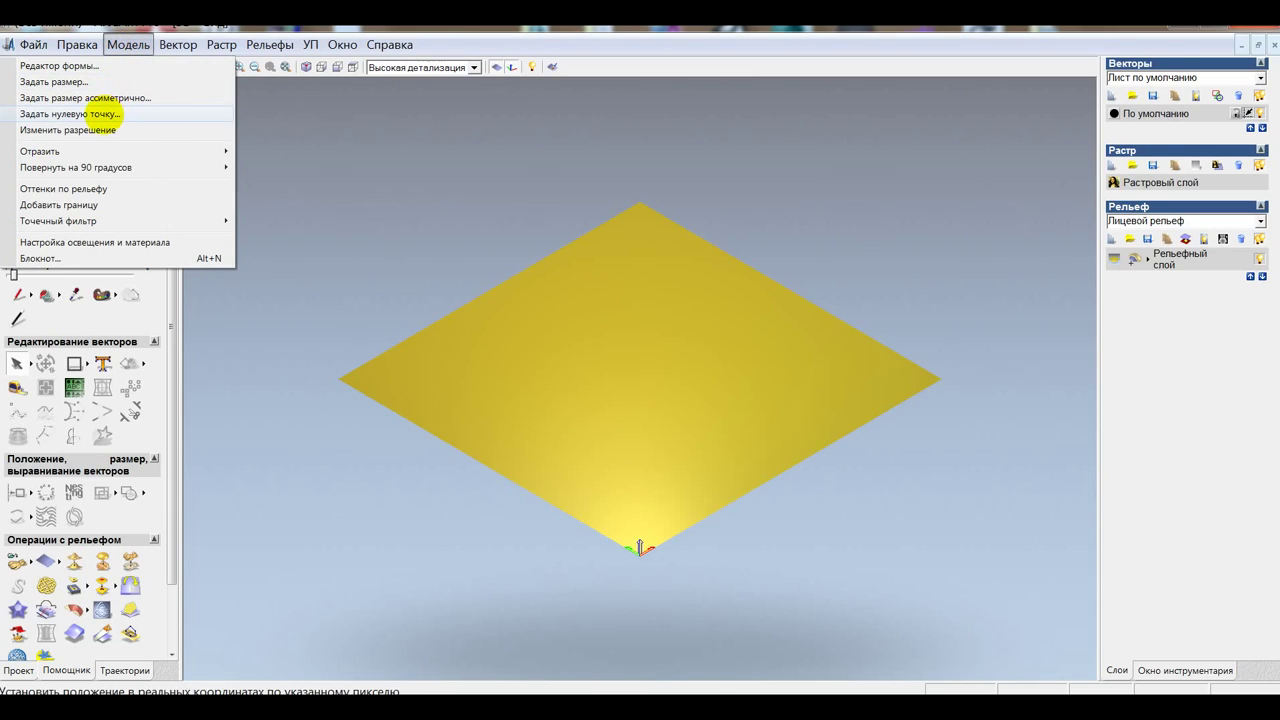
pyautogui.click(100, 114)
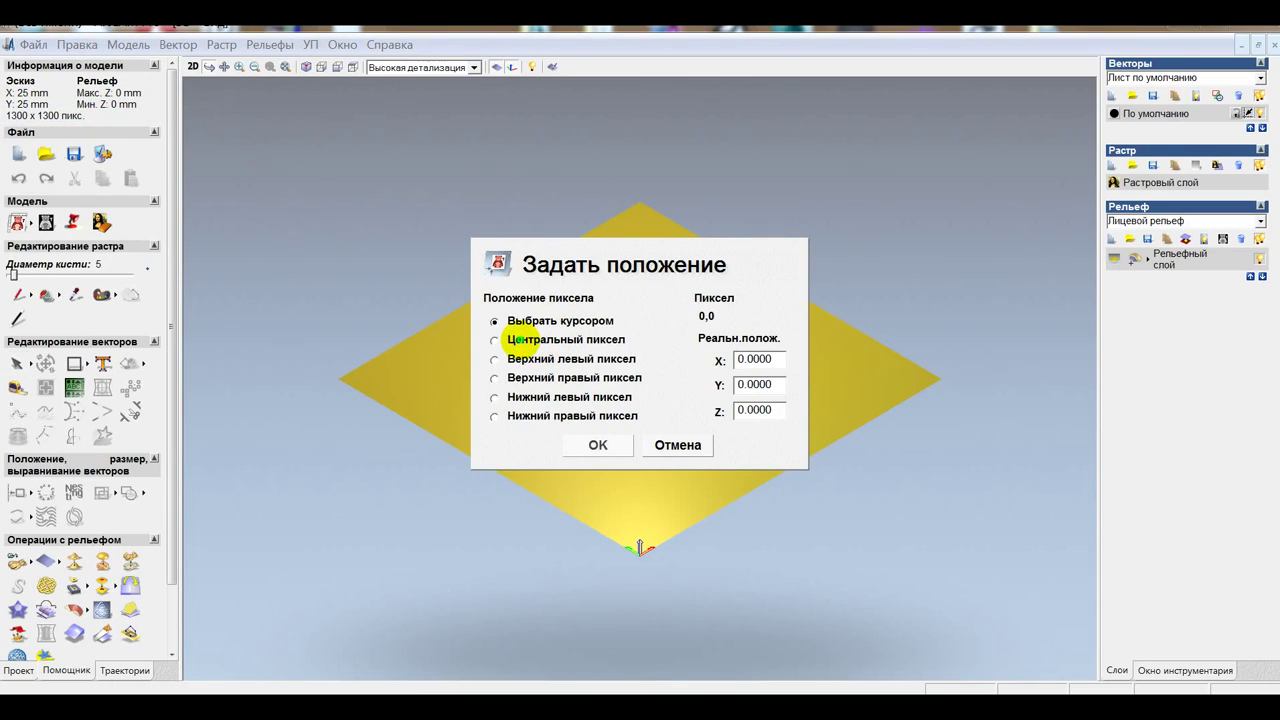
pyautogui.click(495, 340)
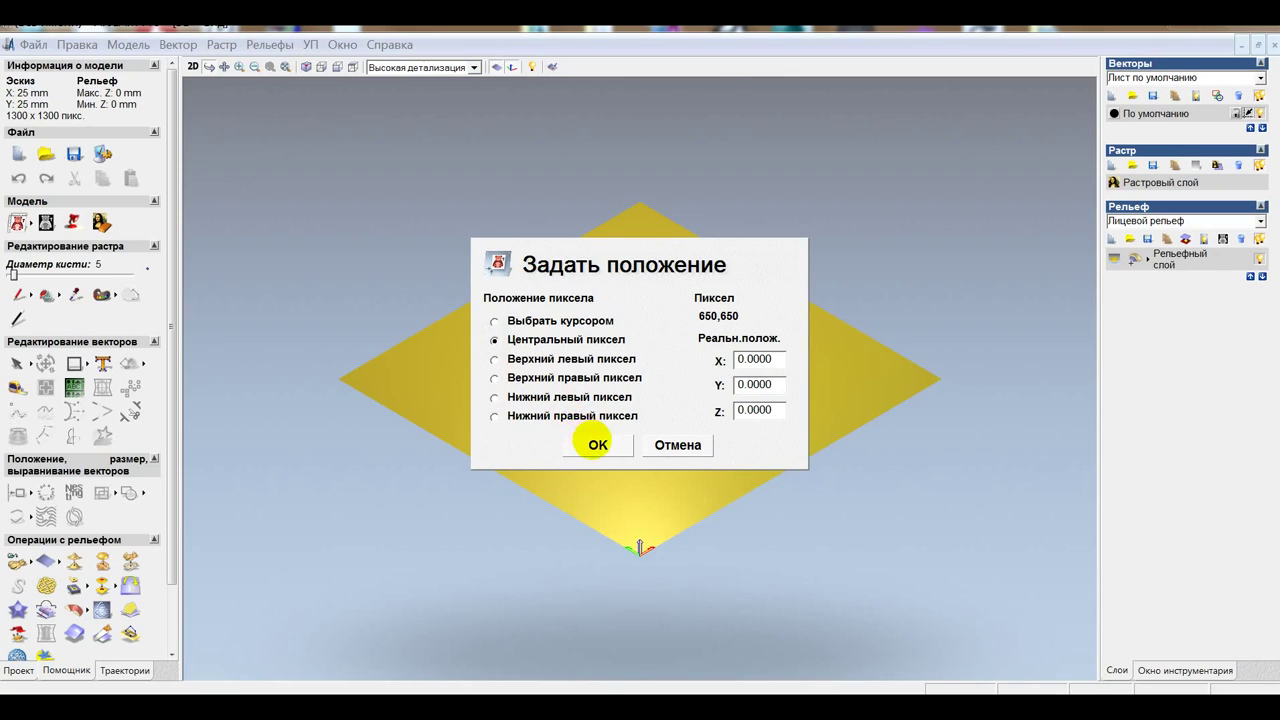
pyautogui.click(597, 445)
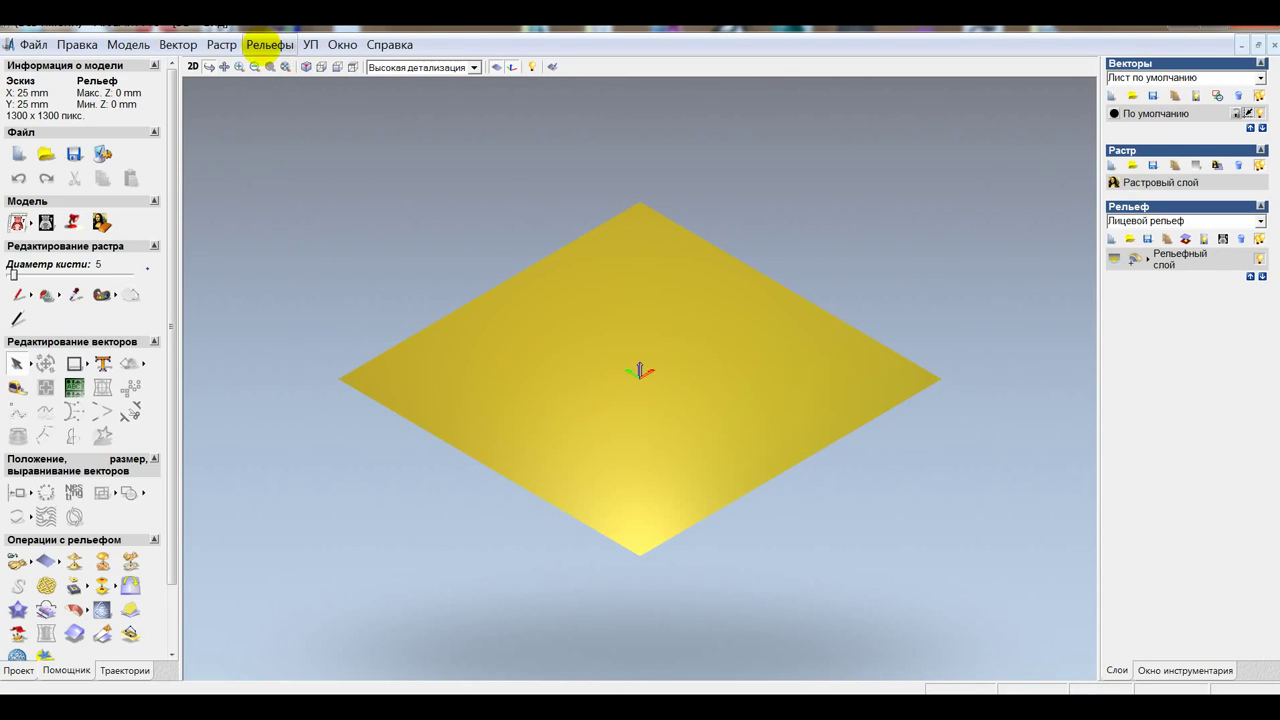
# Step: Import the 3D model звезда.STL from the export folder of the Звезда project in Для ARTcAM
pyautogui.click(265, 45)
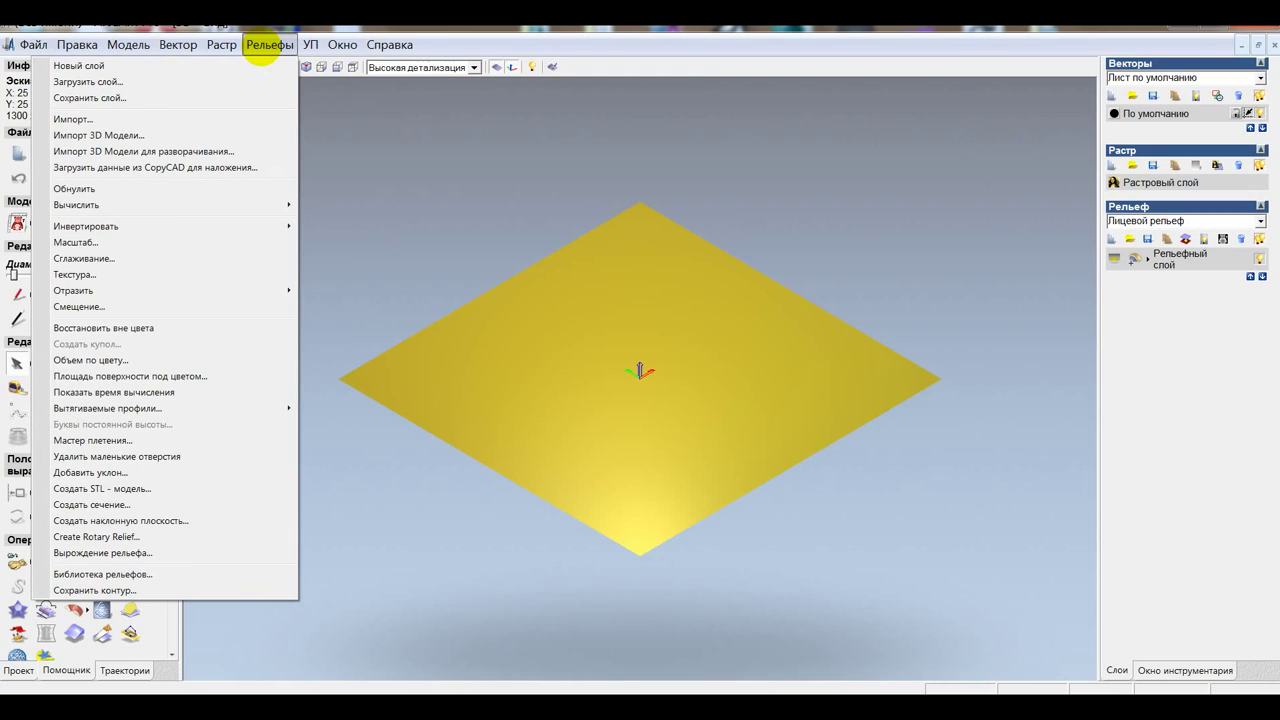
pyautogui.click(147, 135)
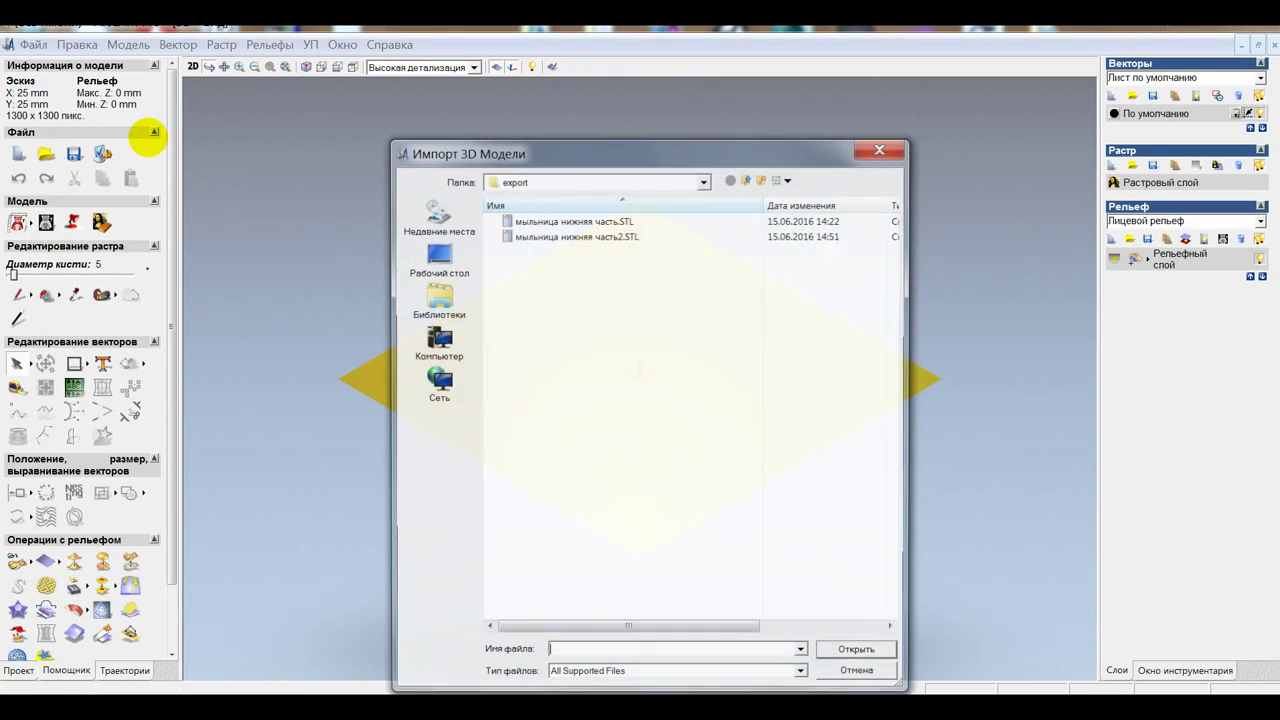
pyautogui.click(747, 178)
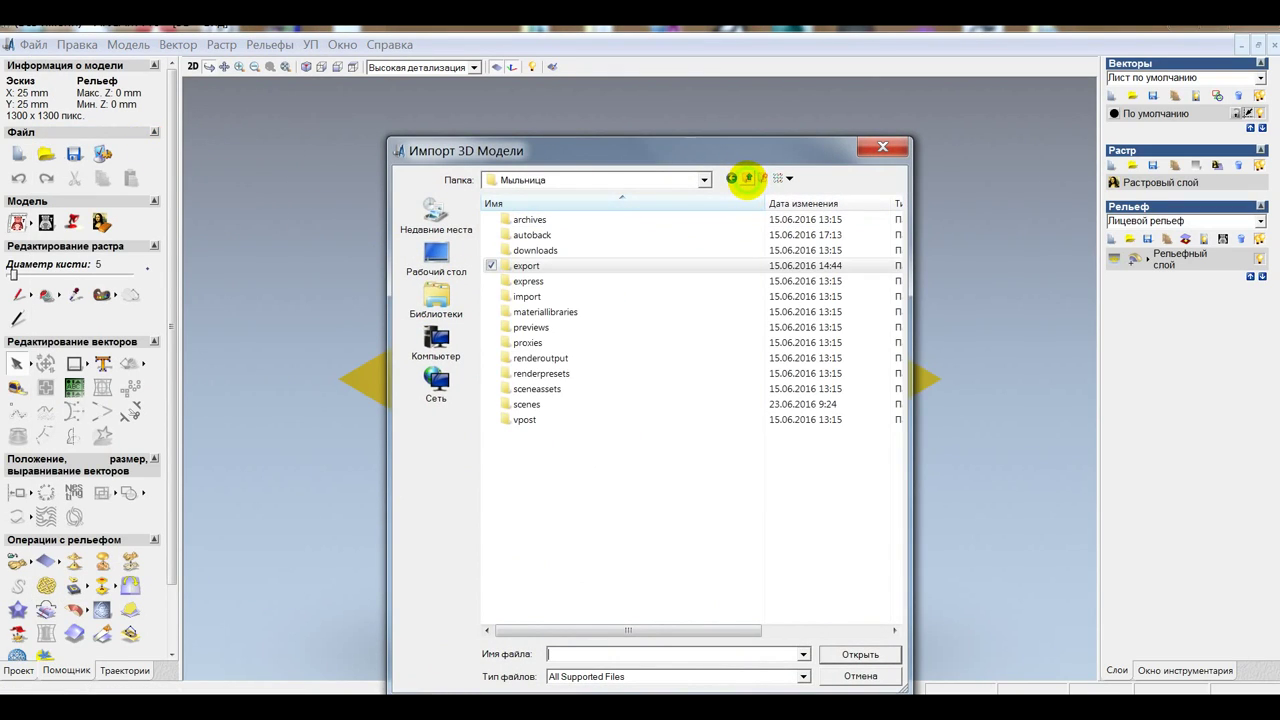
pyautogui.click(747, 178)
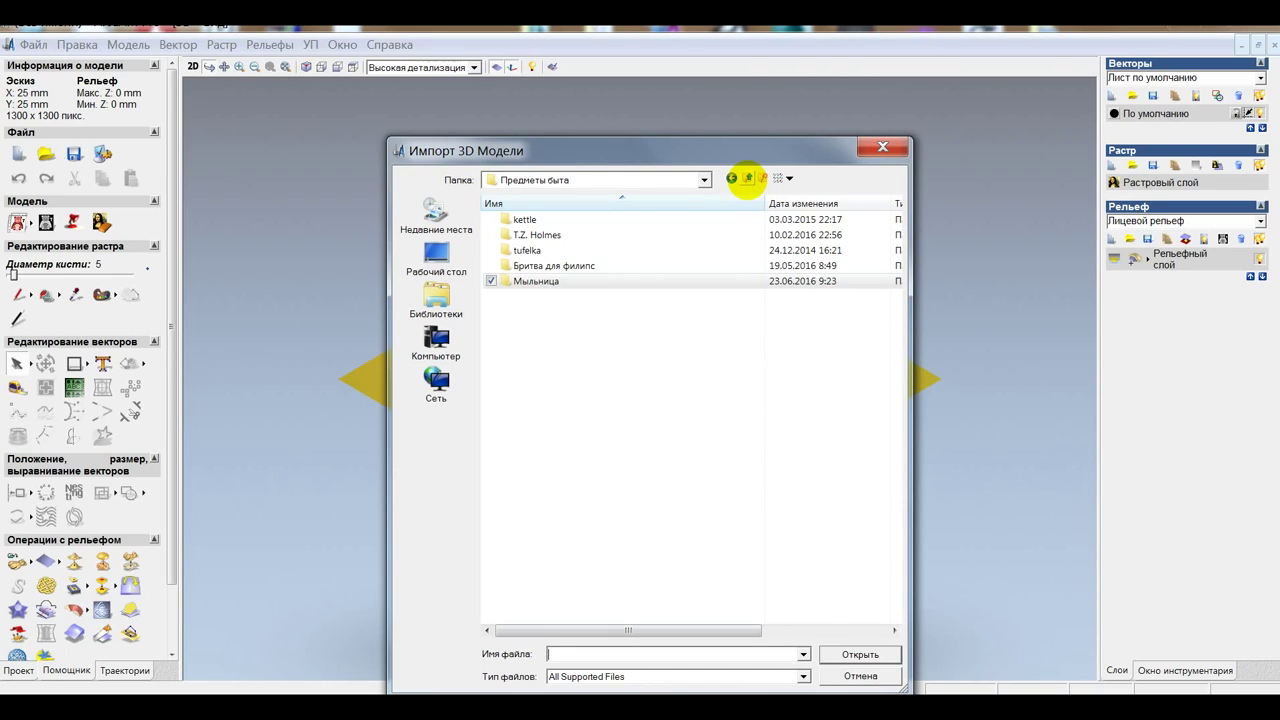
pyautogui.click(747, 178)
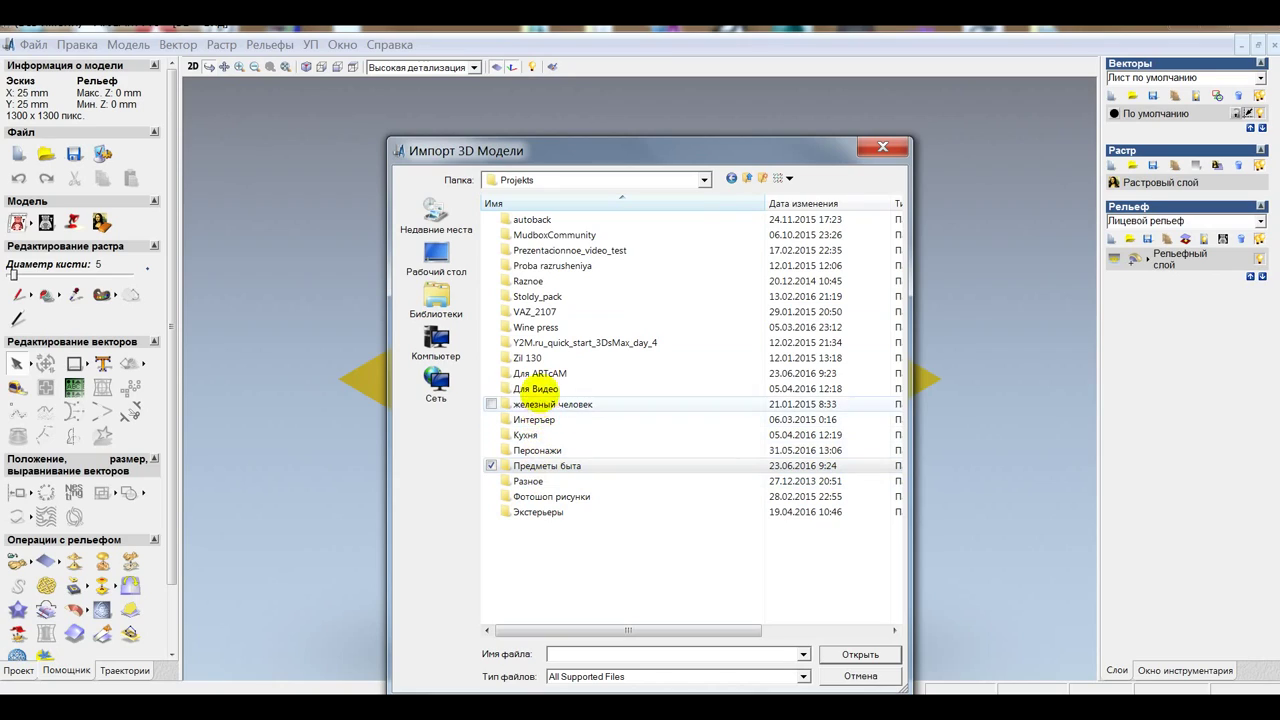
pyautogui.doubleClick(543, 373)
pyautogui.doubleClick(527, 222)
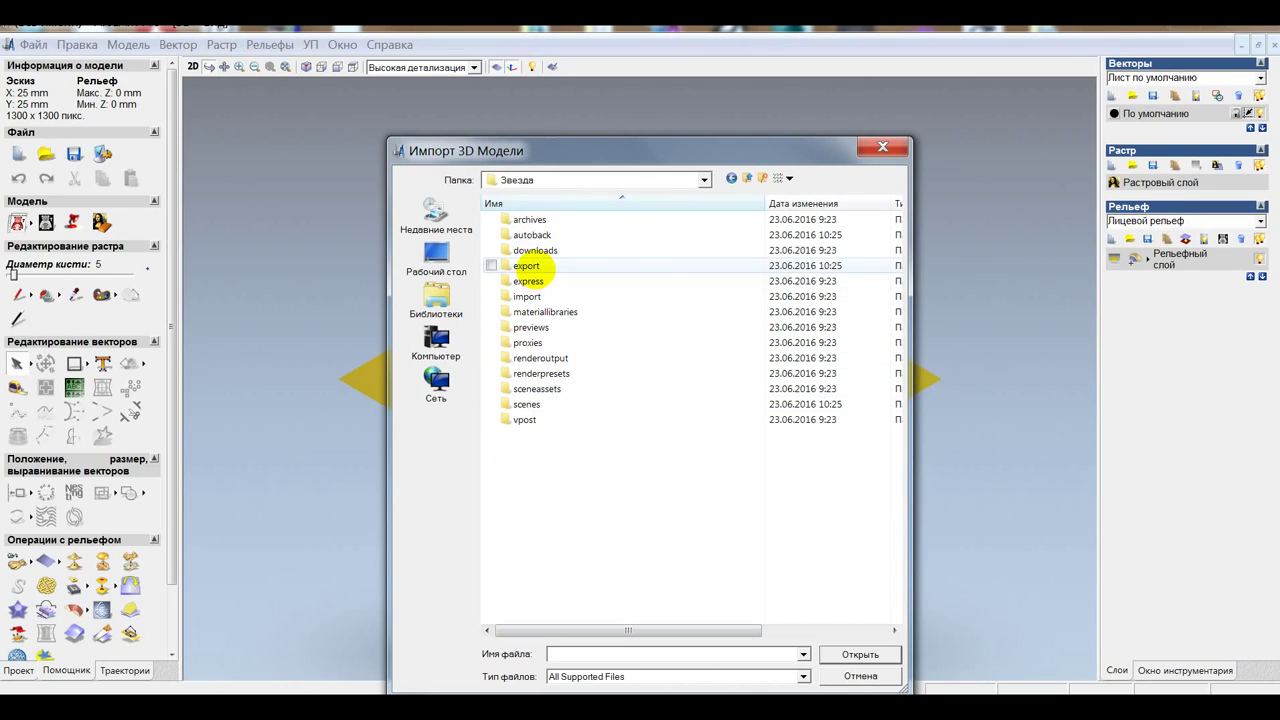
pyautogui.doubleClick(530, 266)
pyautogui.click(535, 220)
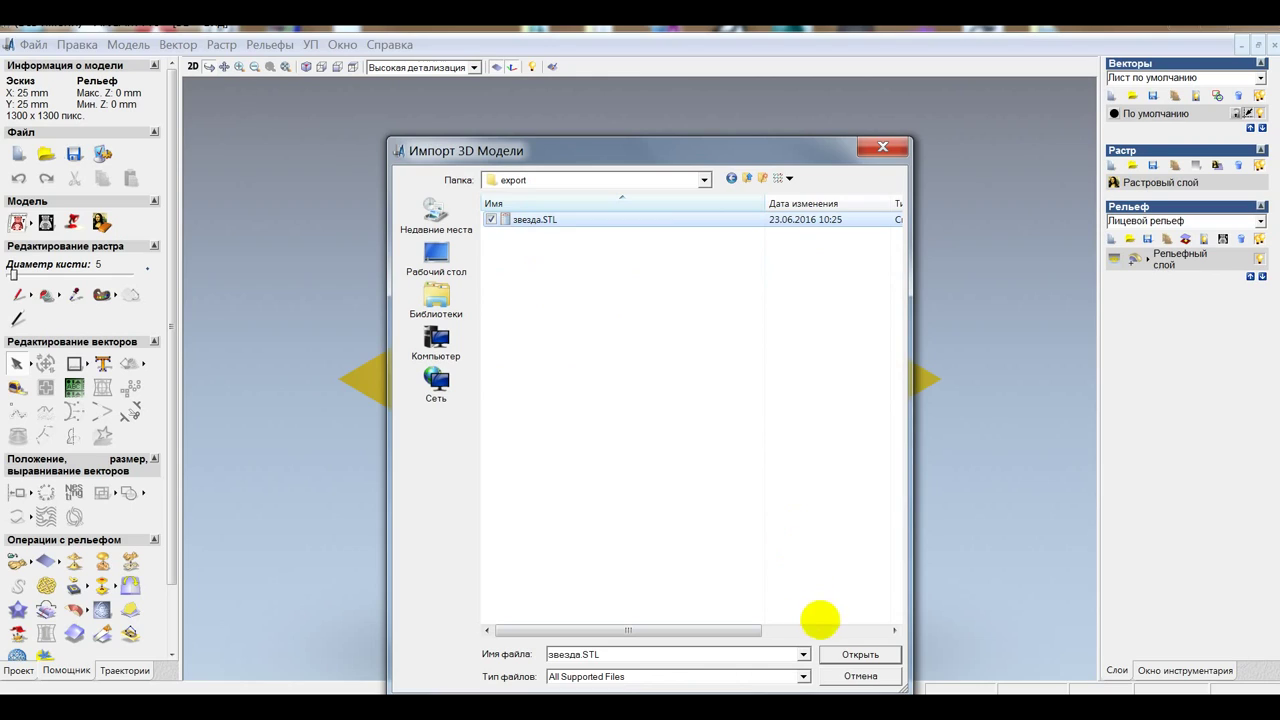
pyautogui.click(848, 655)
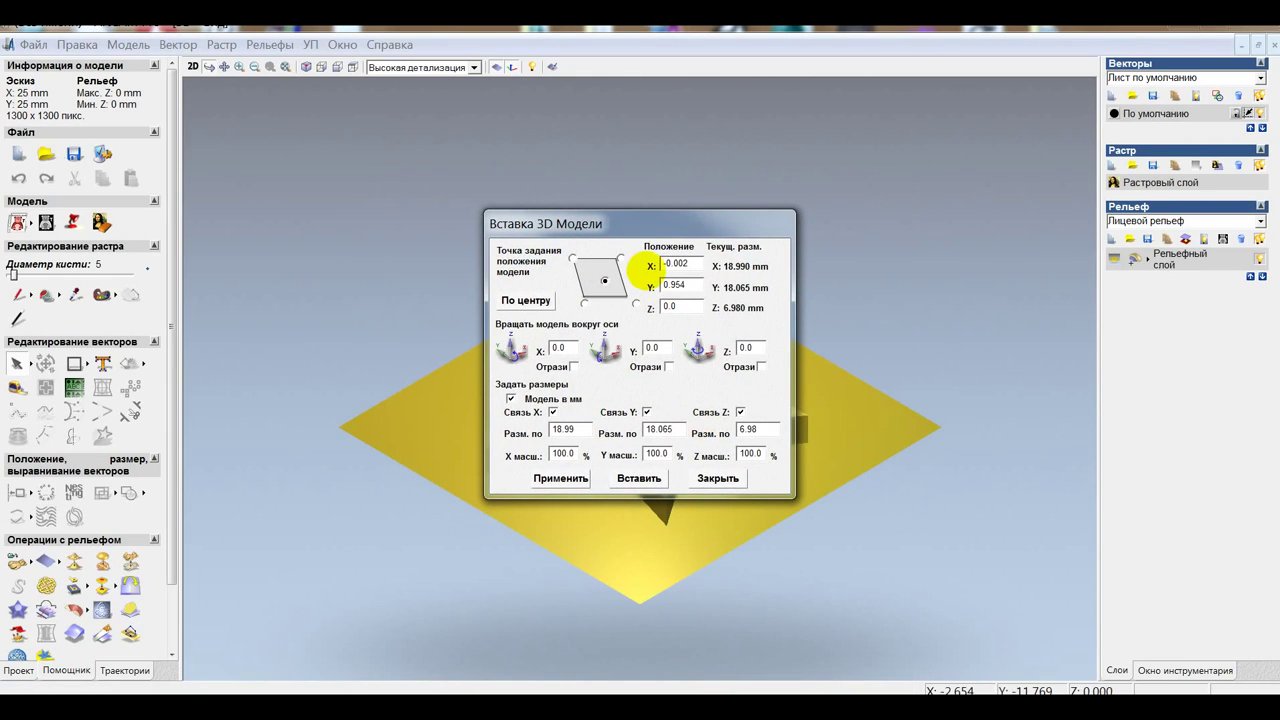
# Step: Move the 3D model insertion dialog clear of the star and inspect the imported model from several angles
pyautogui.moveTo(651, 226); pyautogui.dragTo(1032, 216)
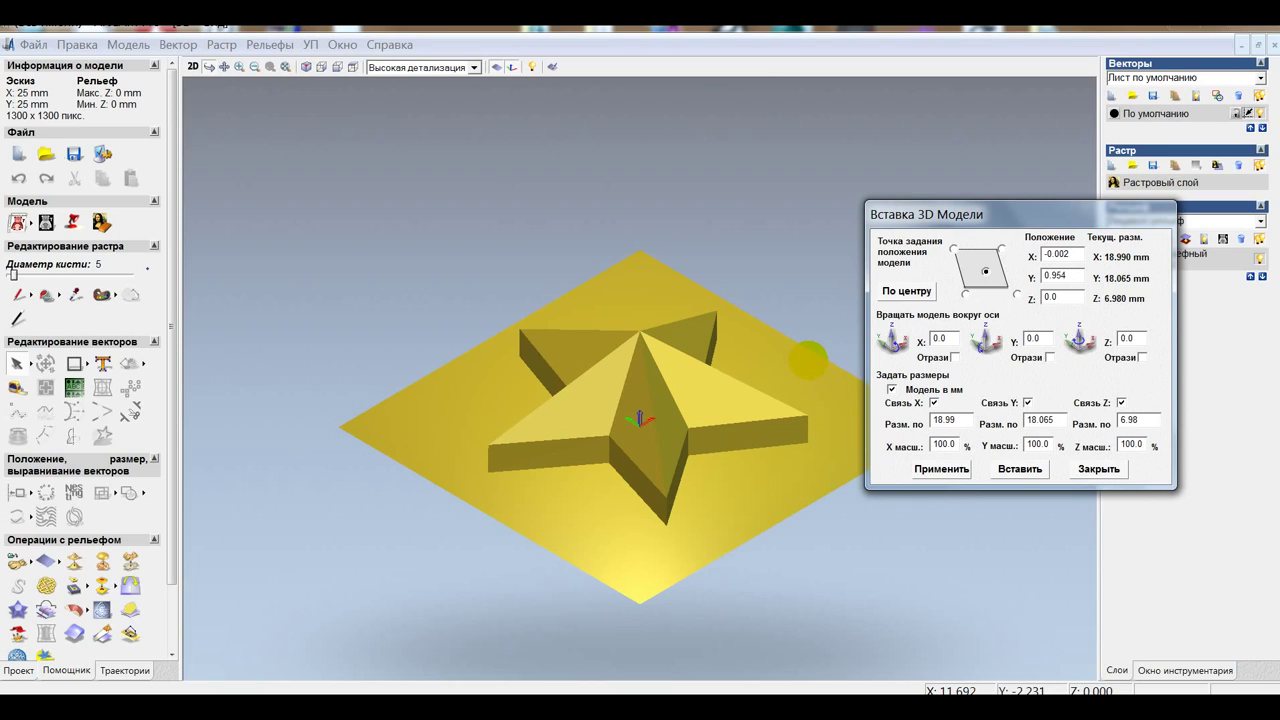
pyautogui.click(818, 326)
pyautogui.moveTo(818, 326); pyautogui.dragTo(740, 291)
pyautogui.moveTo(774, 237); pyautogui.dragTo(740, 362)
pyautogui.scroll(3, 653, 440)
pyautogui.scroll(-3, 655, 440)
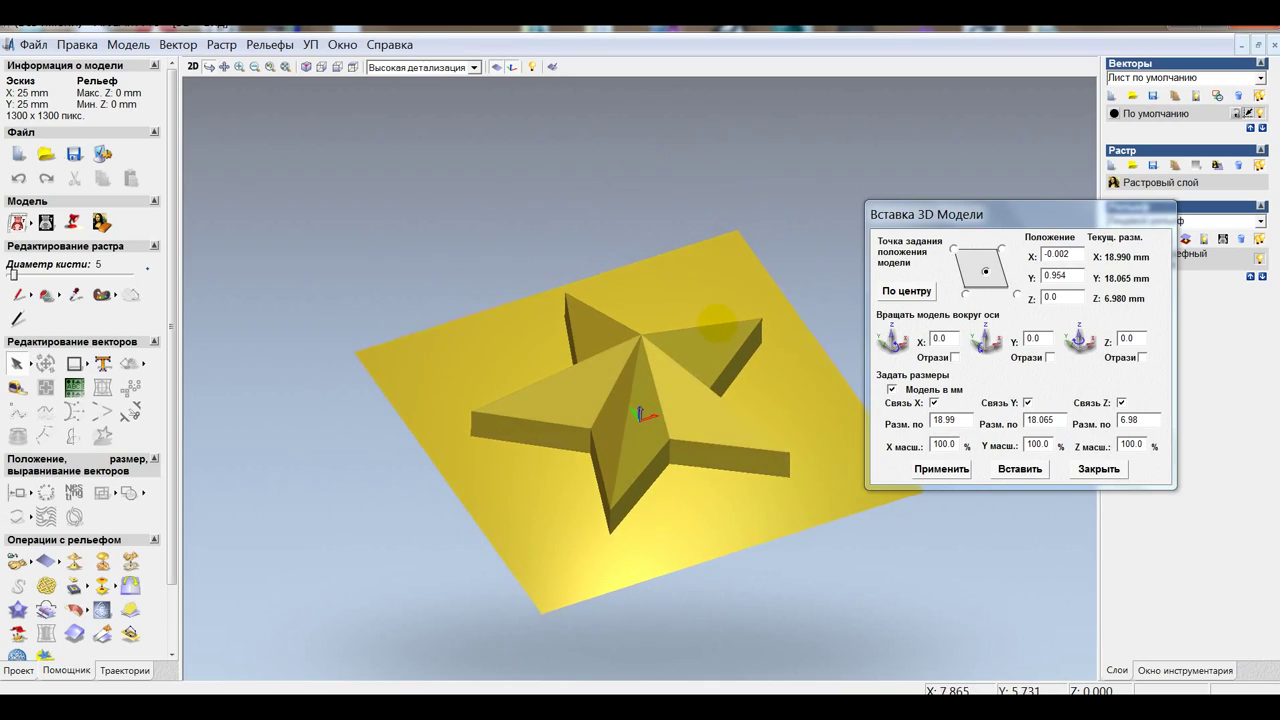
pyautogui.moveTo(717, 406); pyautogui.dragTo(827, 370)
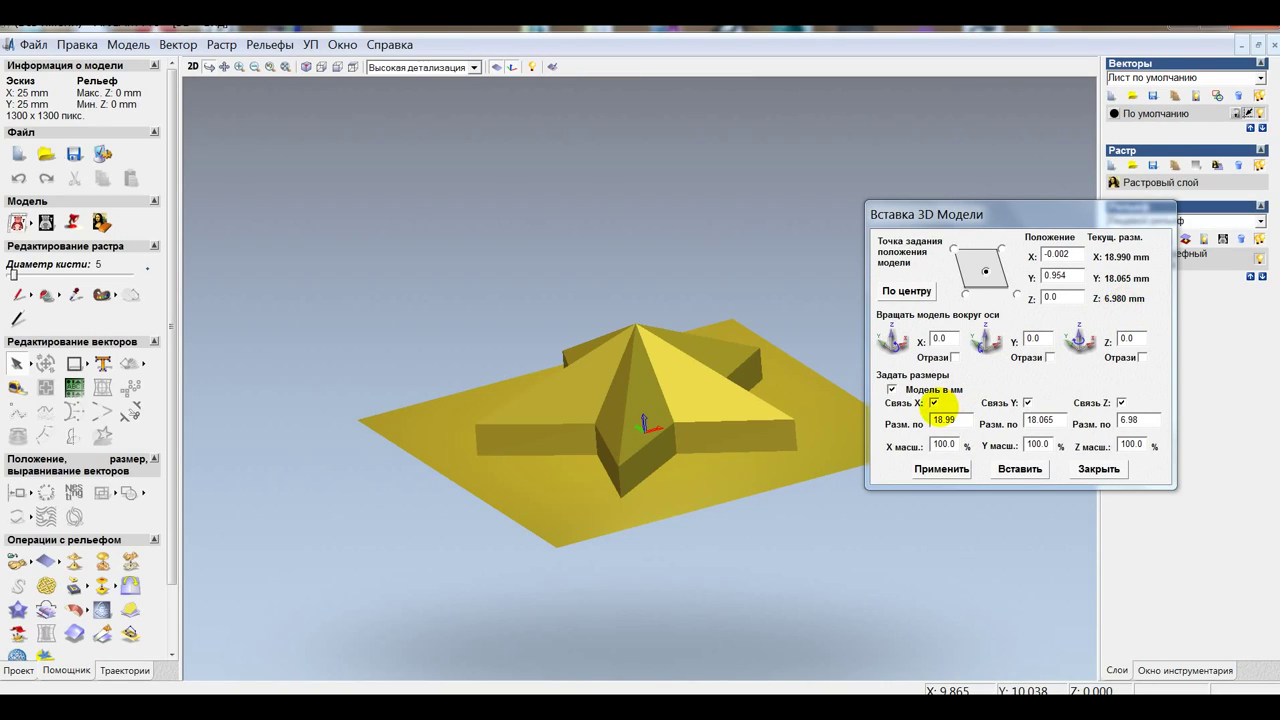
# Step: Set the star's X size to 20 mm and unlink the X, Y and Z dimensions
pyautogui.moveTo(957, 420); pyautogui.dragTo(918, 420)
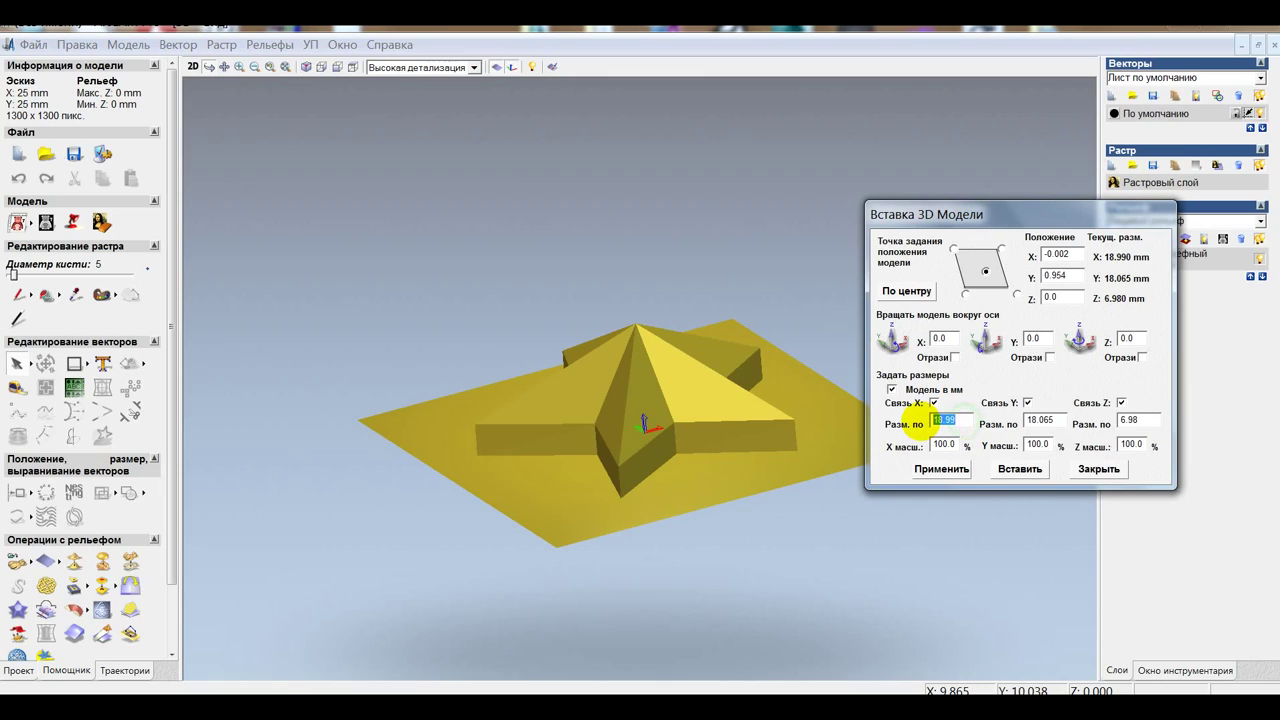
pyautogui.write('20')
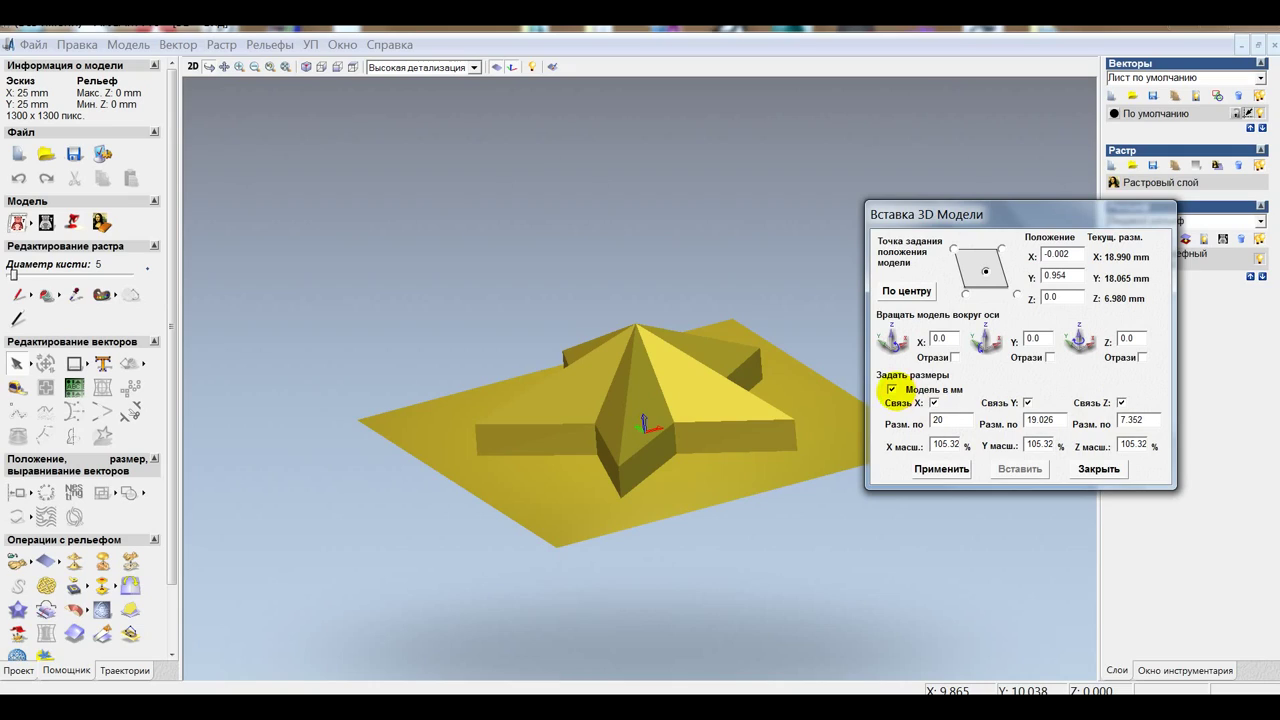
pyautogui.click(934, 402)
pyautogui.click(1027, 402)
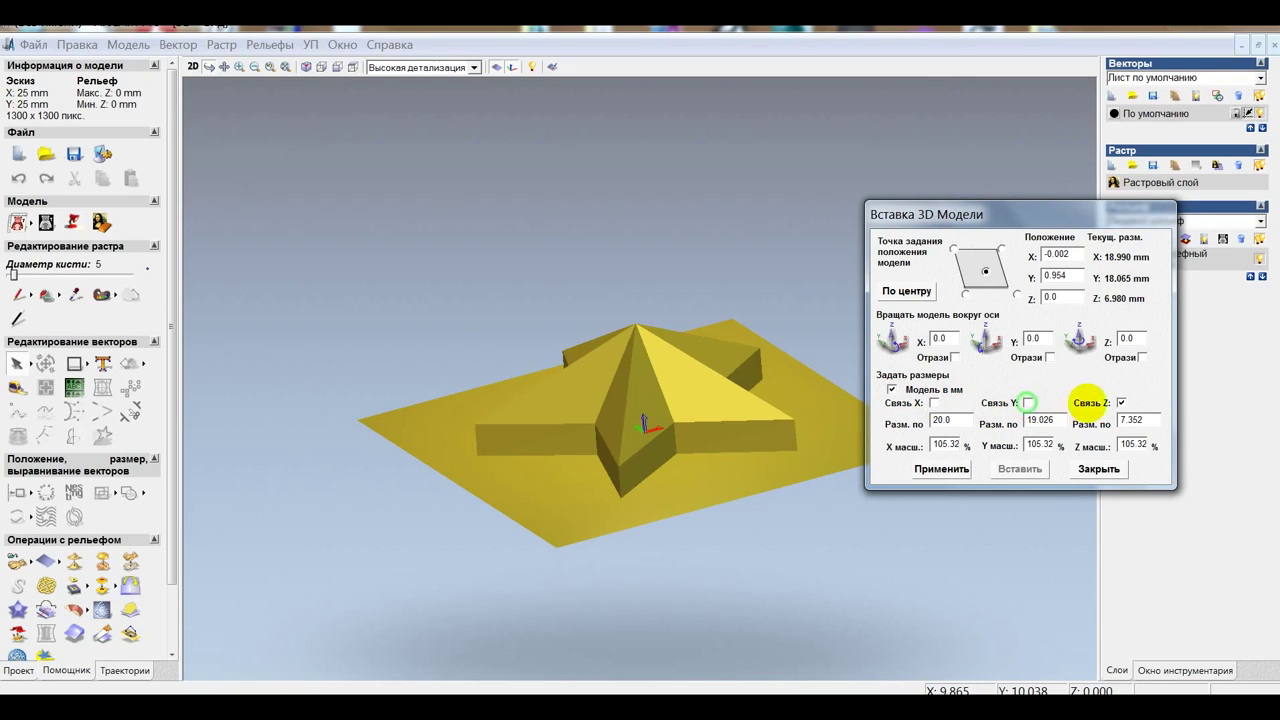
pyautogui.click(1120, 402)
# Step: Set the star's Y size to 20 mm and Z size to 5 mm, and apply the new dimensions
pyautogui.doubleClick(1052, 420)
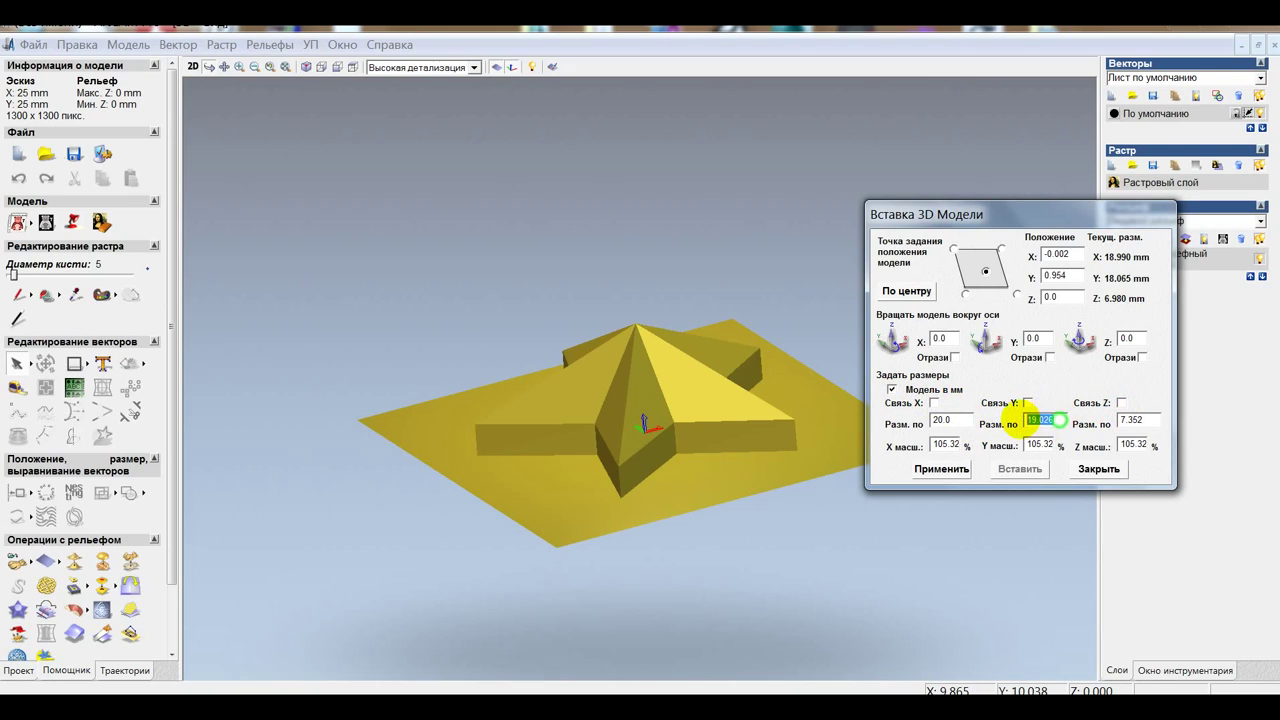
pyautogui.write('20.0')
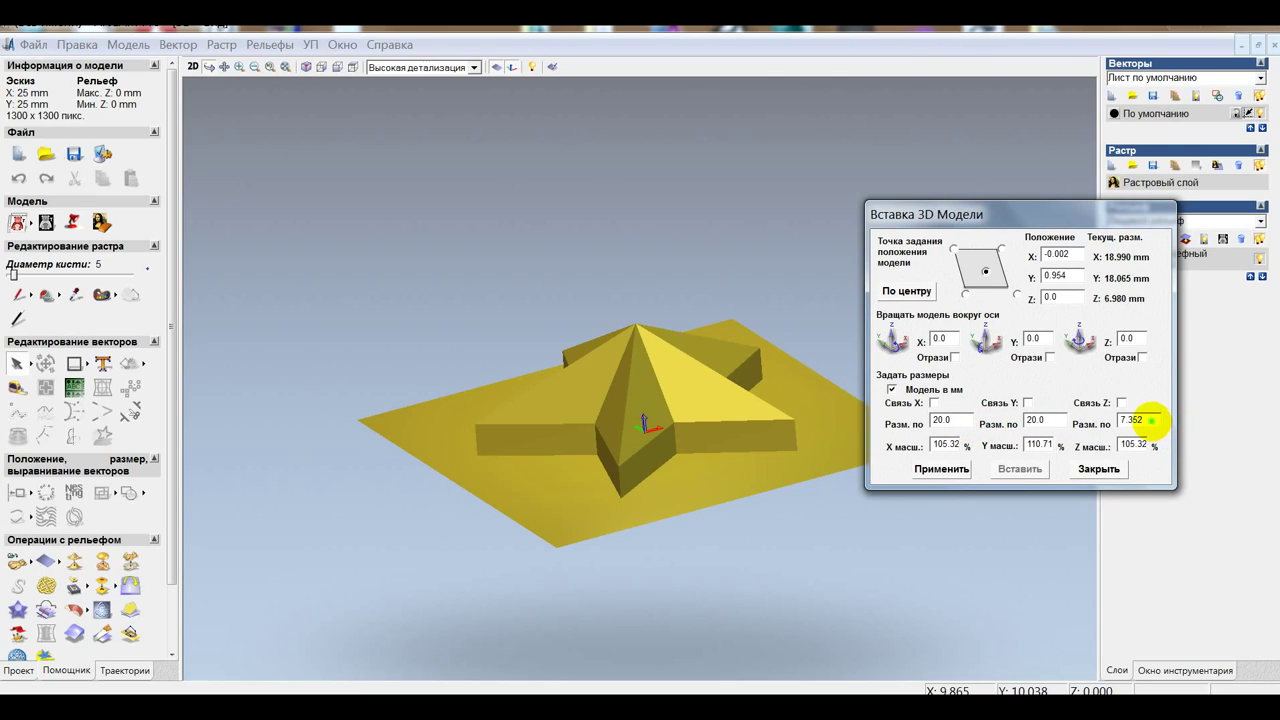
pyautogui.moveTo(1163, 421); pyautogui.dragTo(1102, 418)
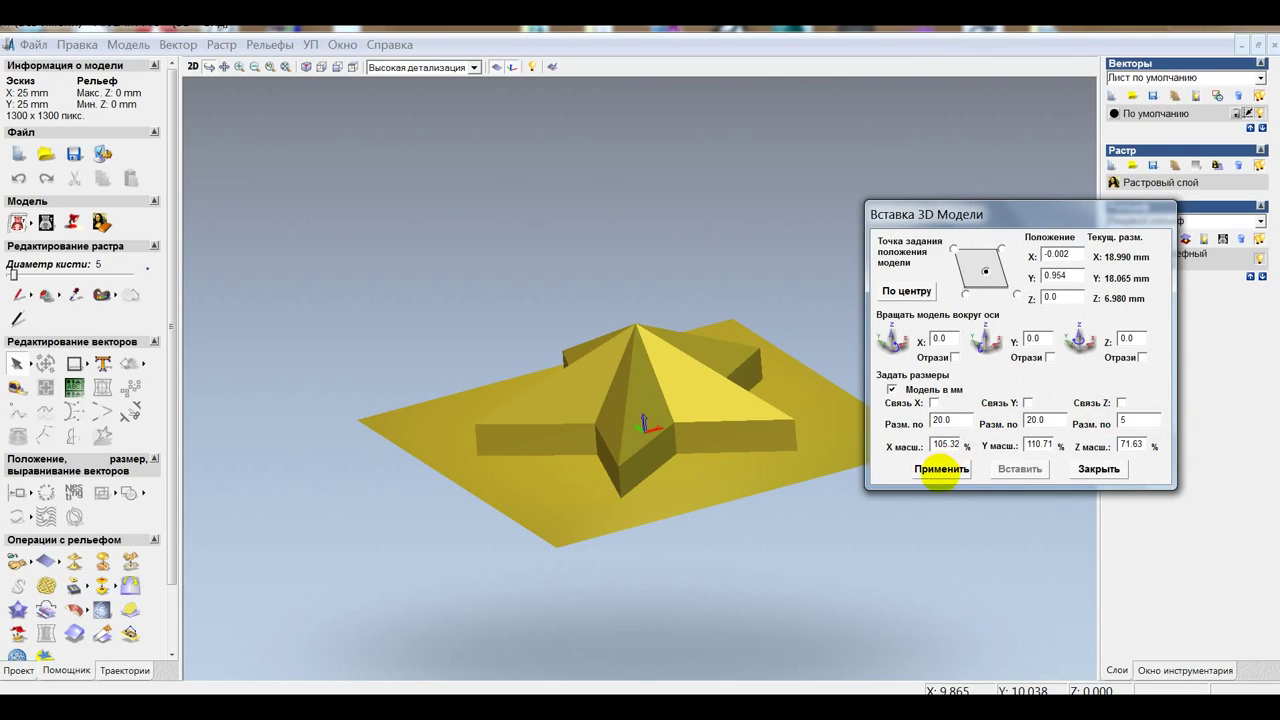
pyautogui.click(940, 469)
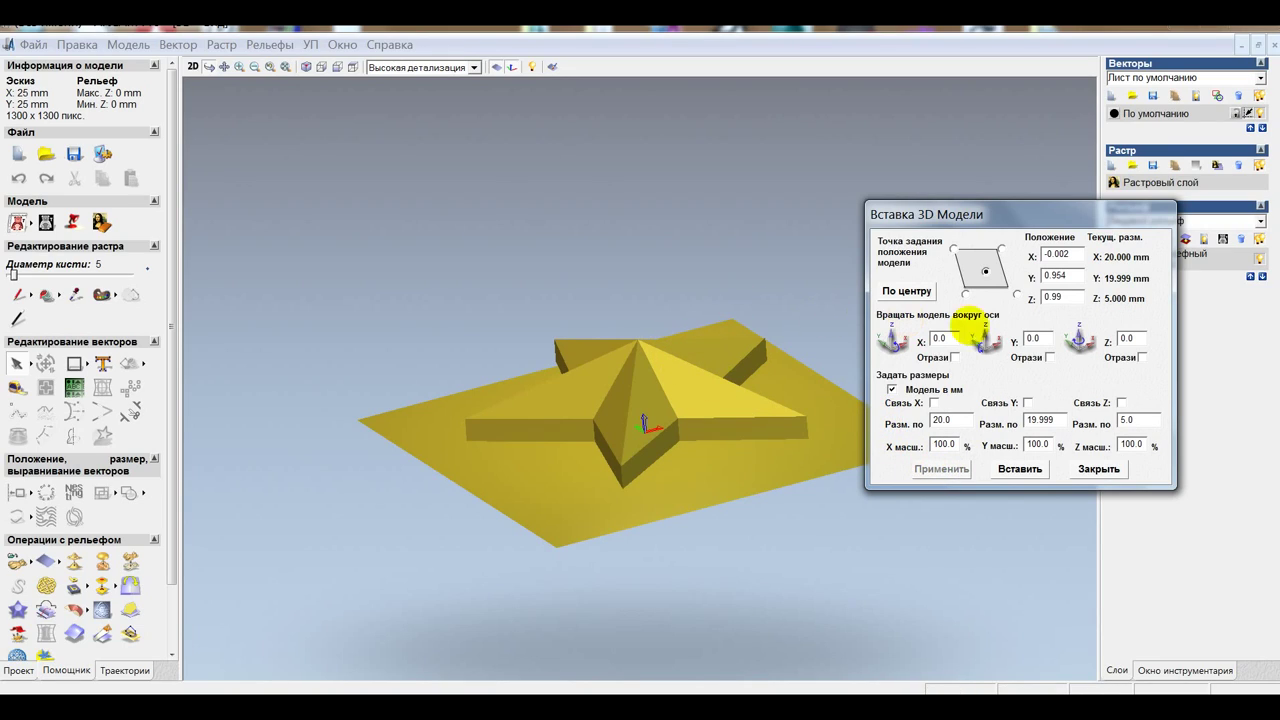
# Step: Set the star's X, Y and Z position to 0 and apply the placement
pyautogui.doubleClick(1055, 298)
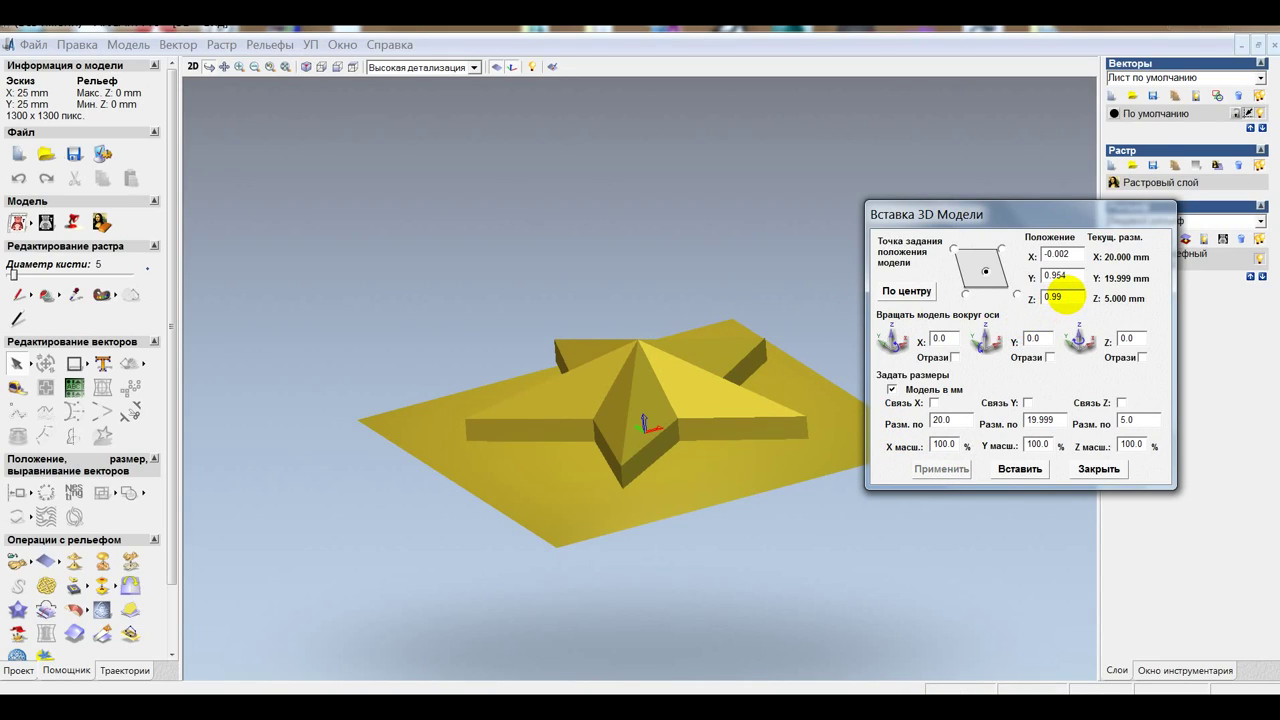
pyautogui.doubleClick(1058, 297)
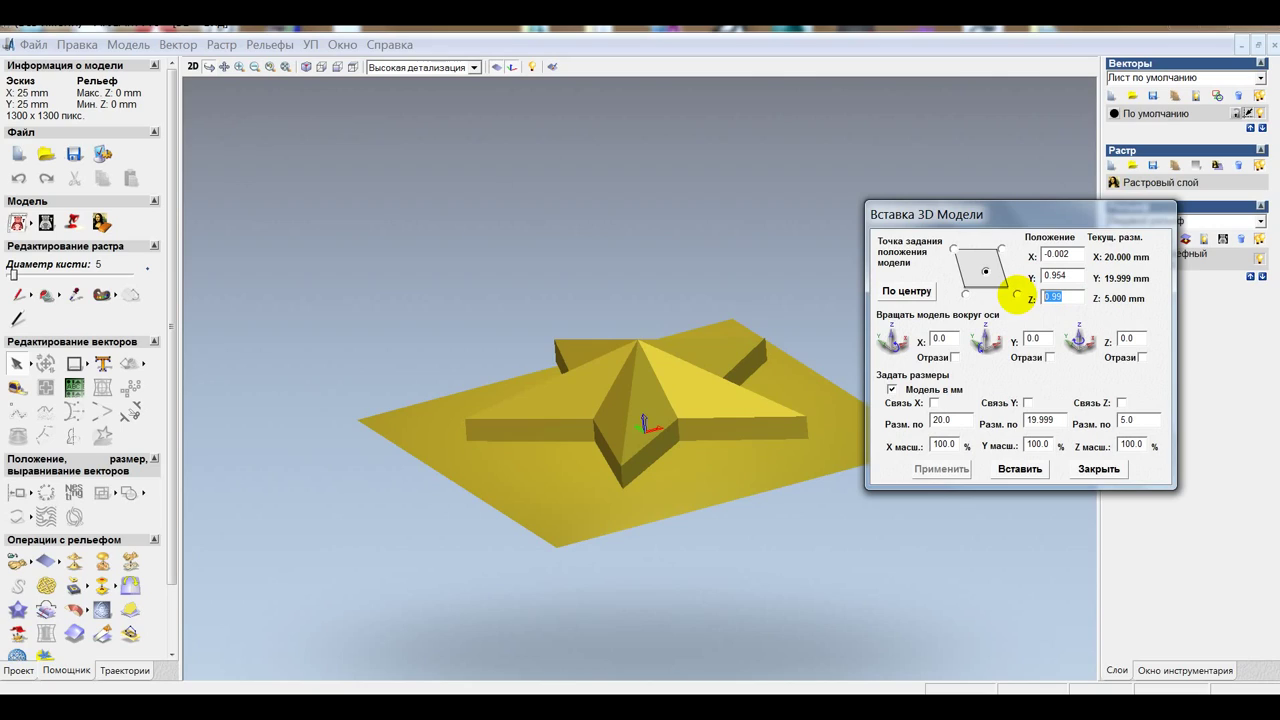
pyautogui.write('0')
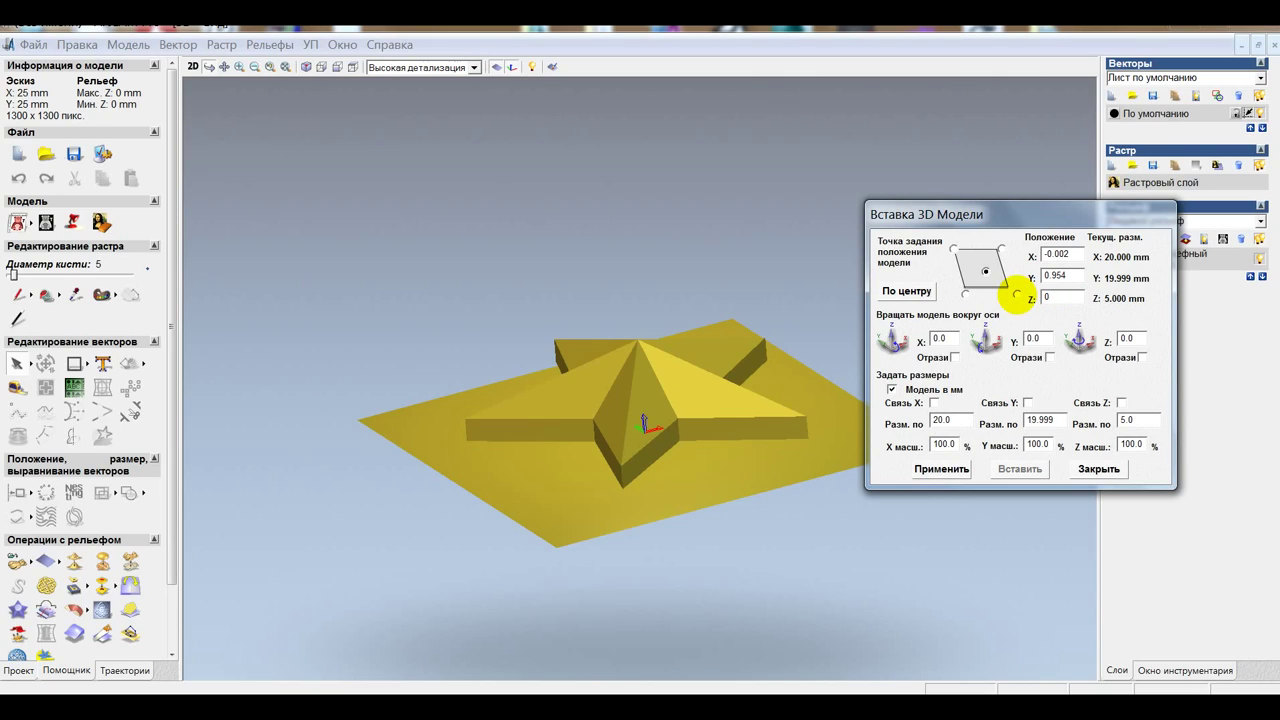
pyautogui.doubleClick(1060, 276)
pyautogui.write('0')
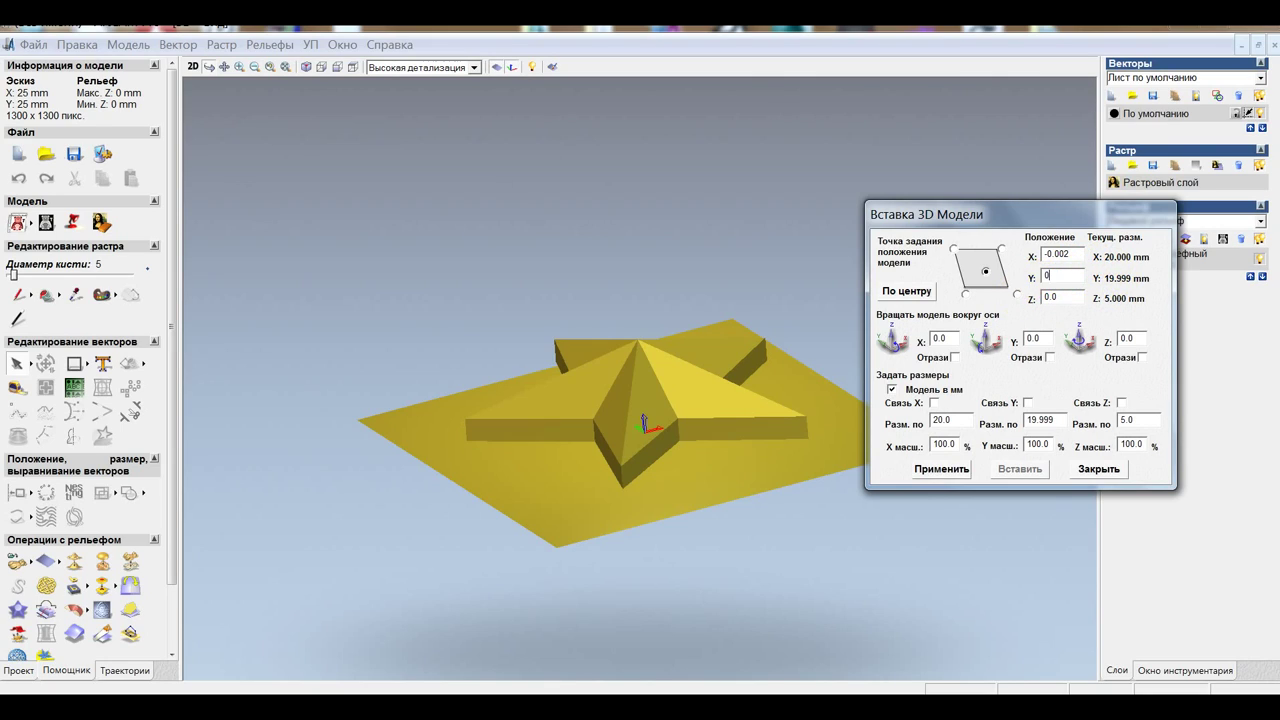
pyautogui.doubleClick(1058, 254)
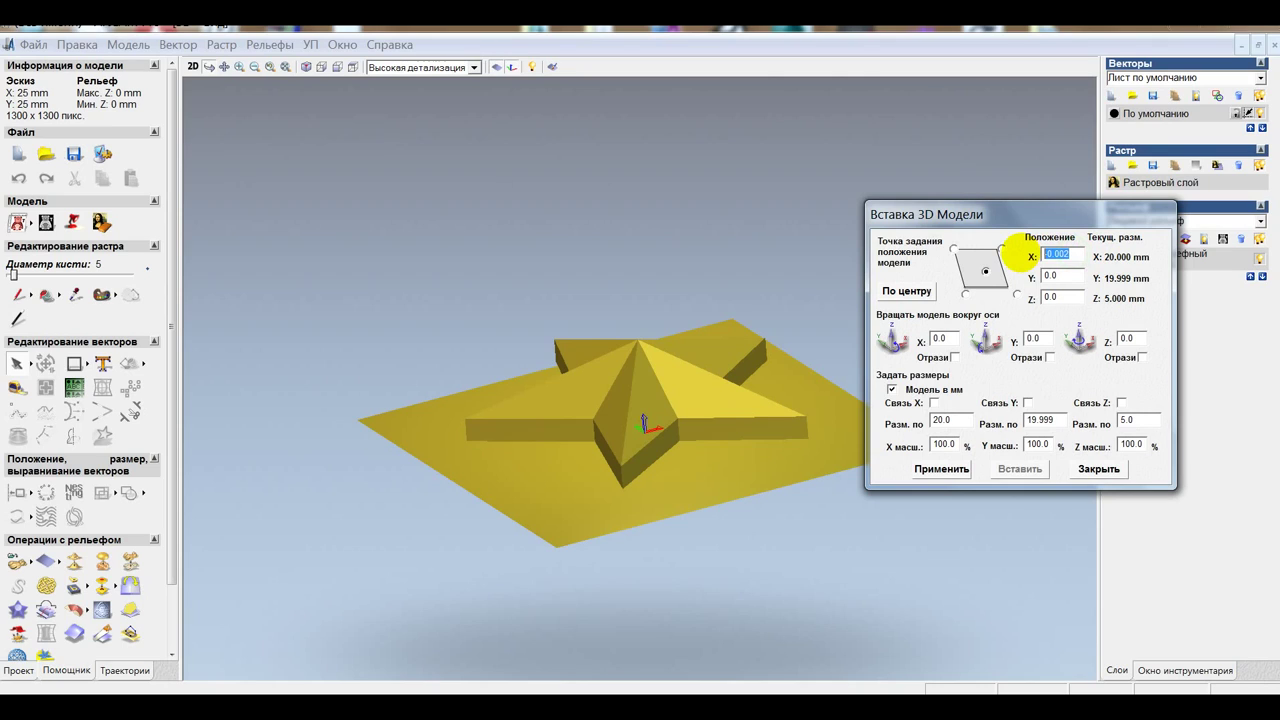
pyautogui.write('0')
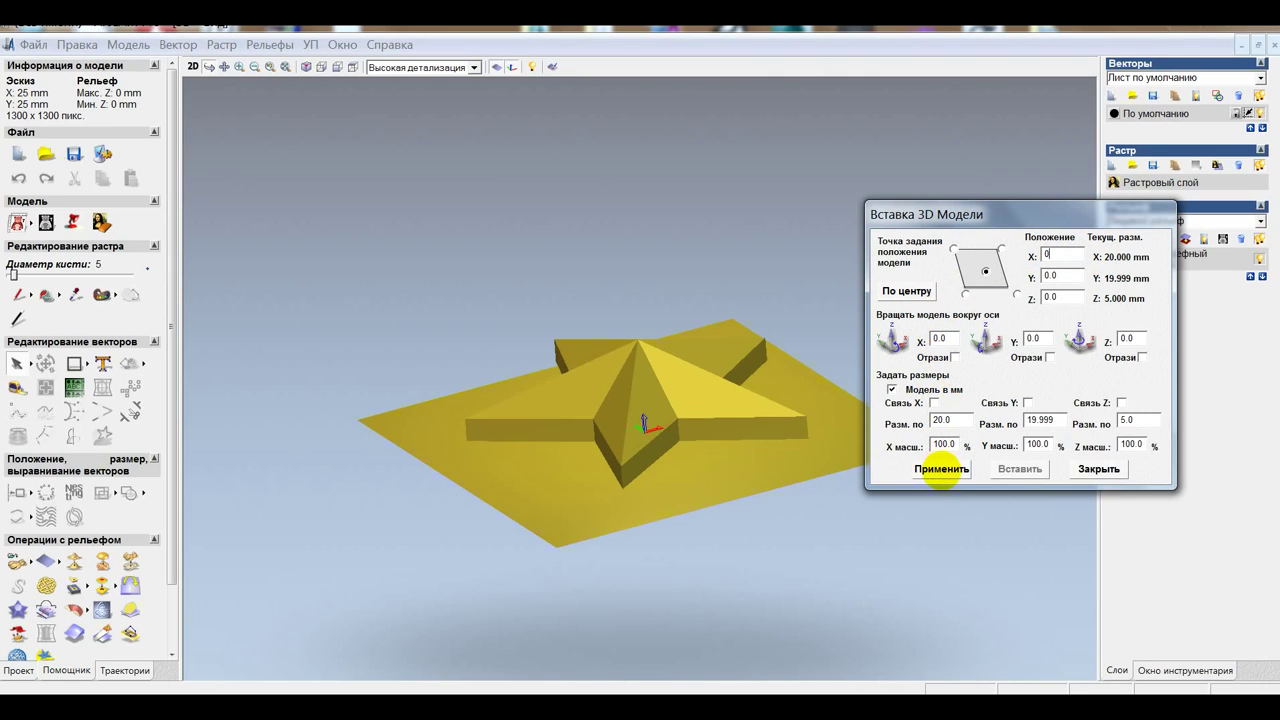
pyautogui.click(941, 469)
# Step: Examine the star's placement on the base plane from above along the Z axis and from oblique angles
pyautogui.moveTo(763, 237); pyautogui.dragTo(733, 488)
pyautogui.press('z')
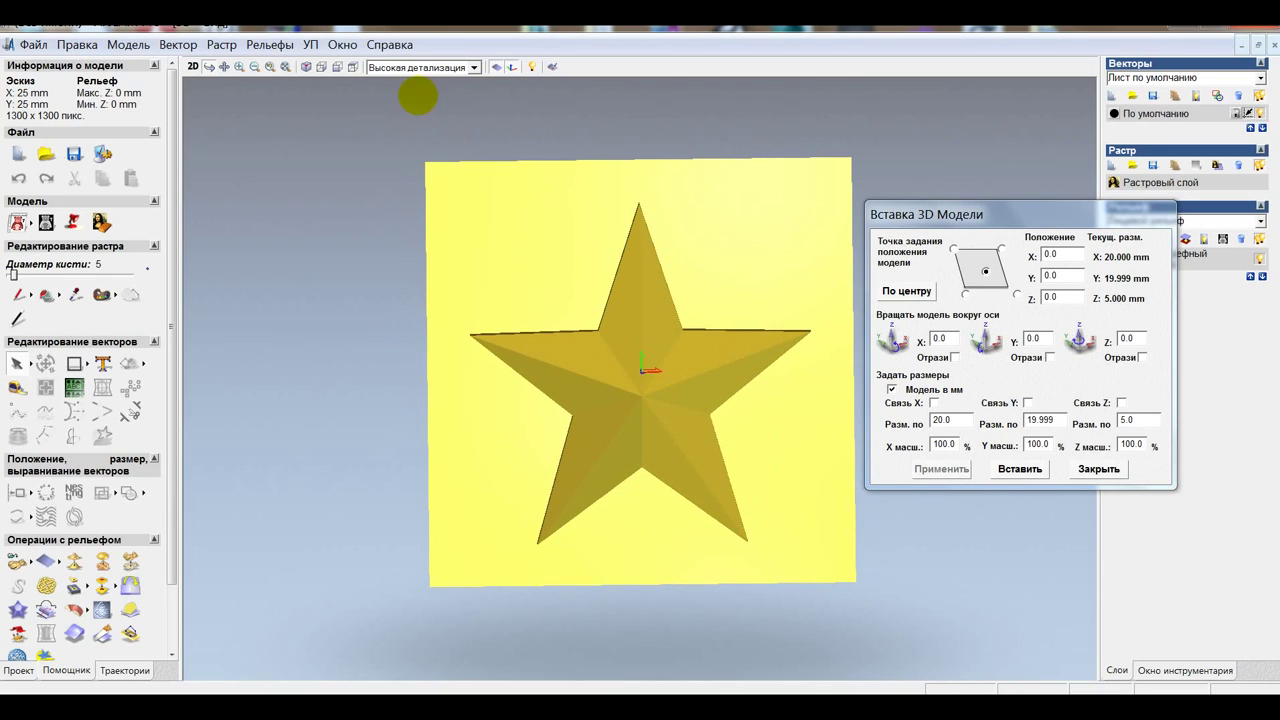
pyautogui.click(352, 67)
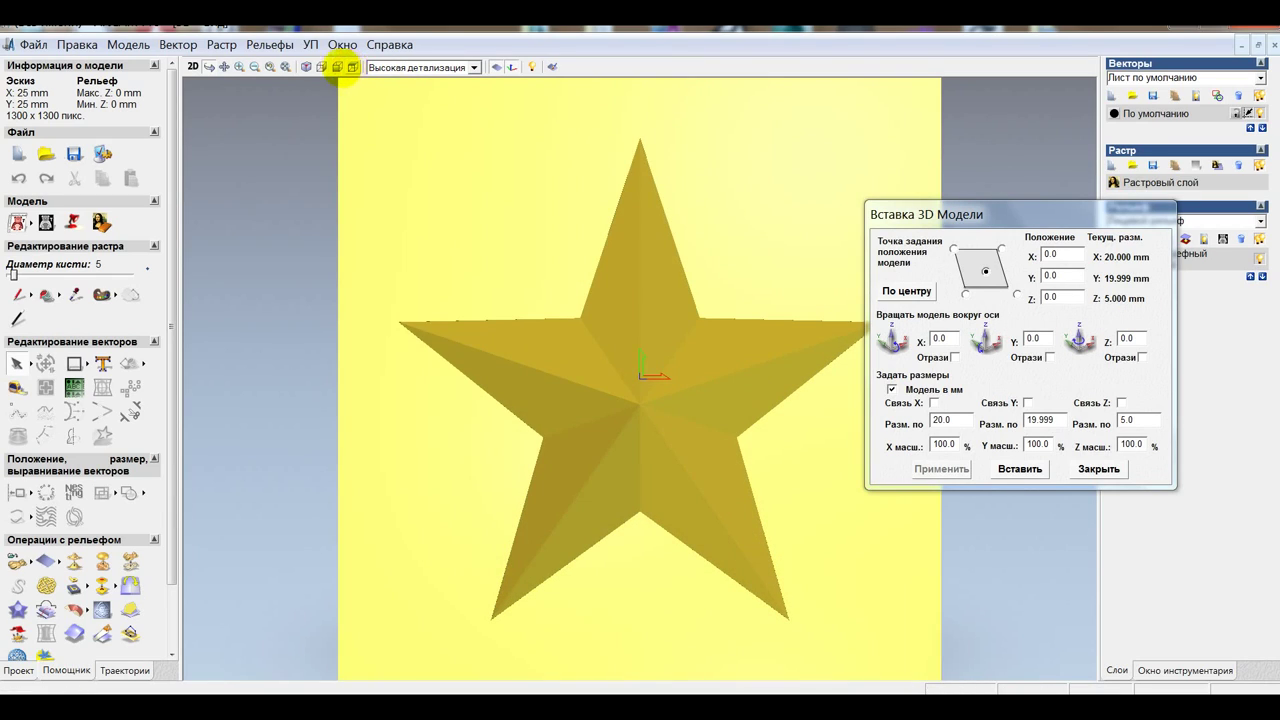
pyautogui.scroll(-3, 726, 172)
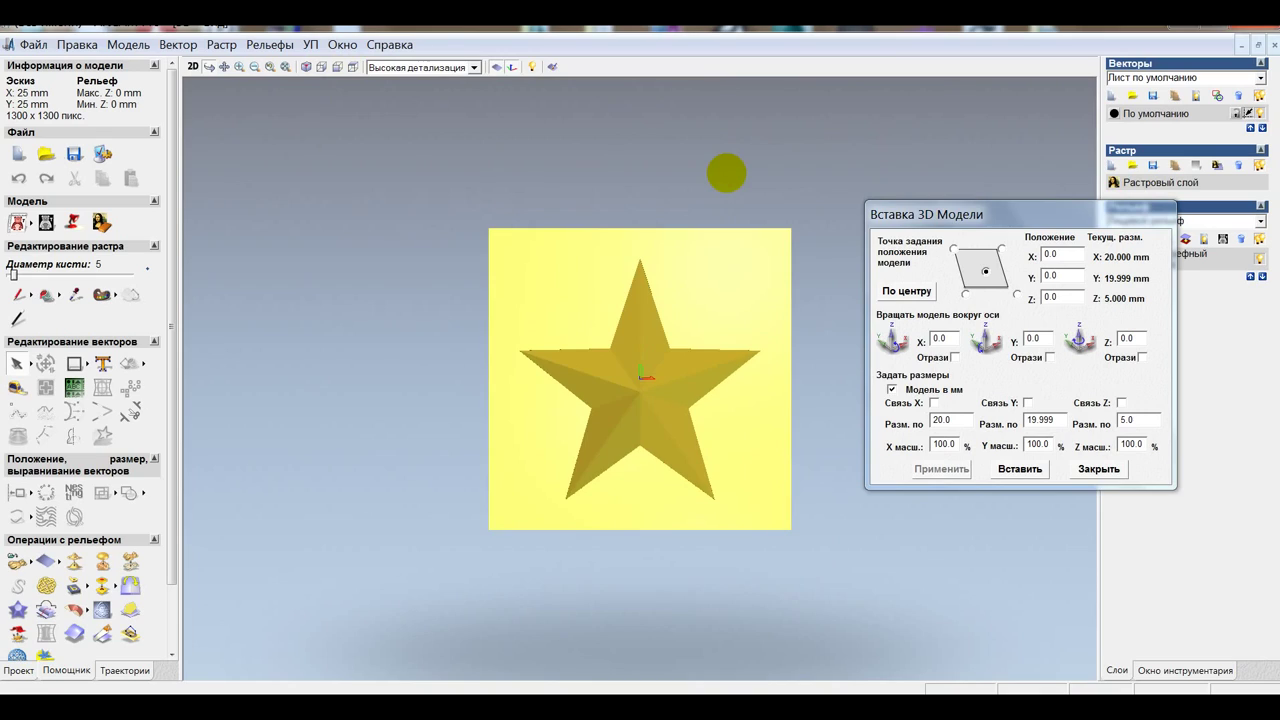
pyautogui.scroll(6, 726, 172)
pyautogui.scroll(-3, 730, 178)
pyautogui.scroll(-2, 732, 181)
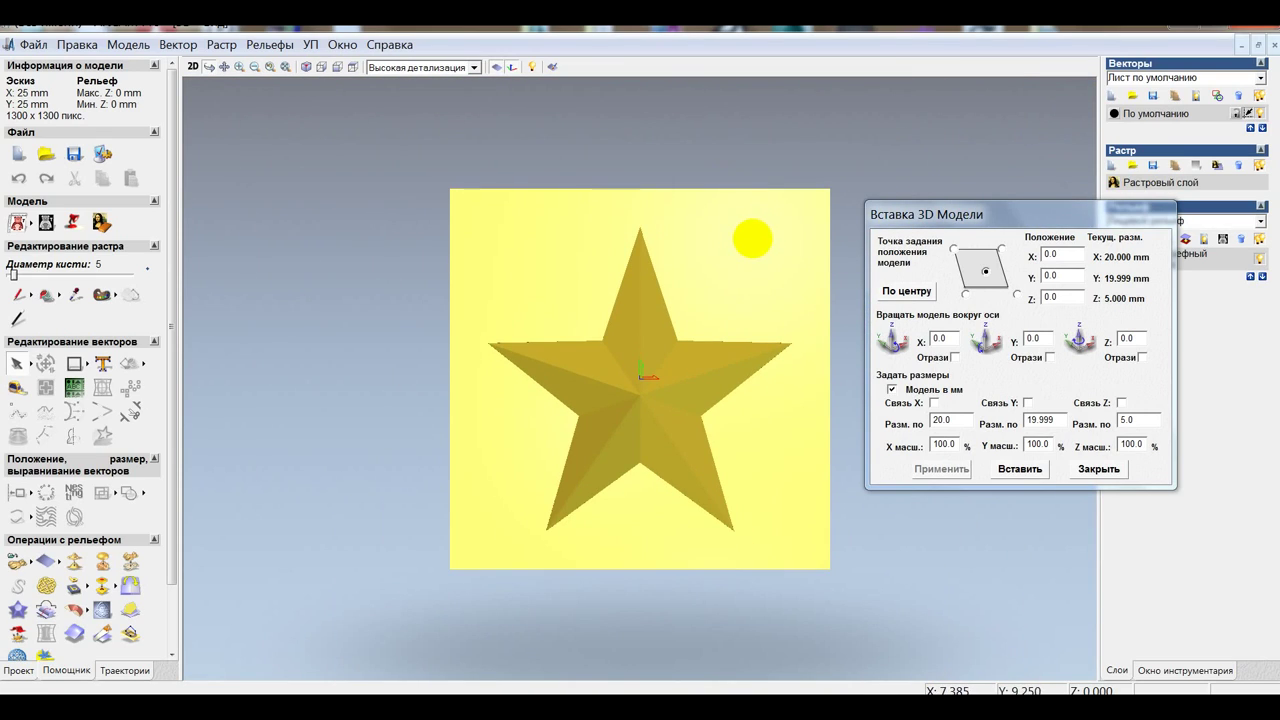
pyautogui.moveTo(706, 394); pyautogui.dragTo(771, 114)
pyautogui.moveTo(674, 289); pyautogui.dragTo(628, 636)
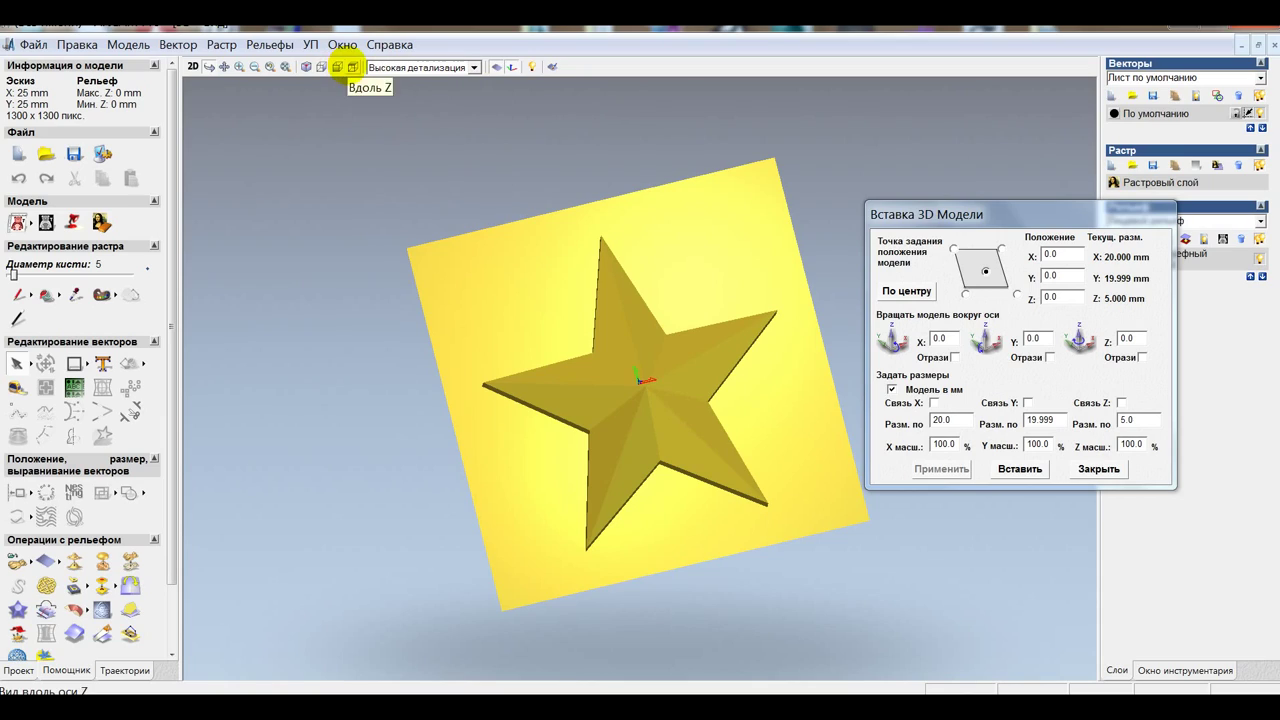
pyautogui.click(345, 67)
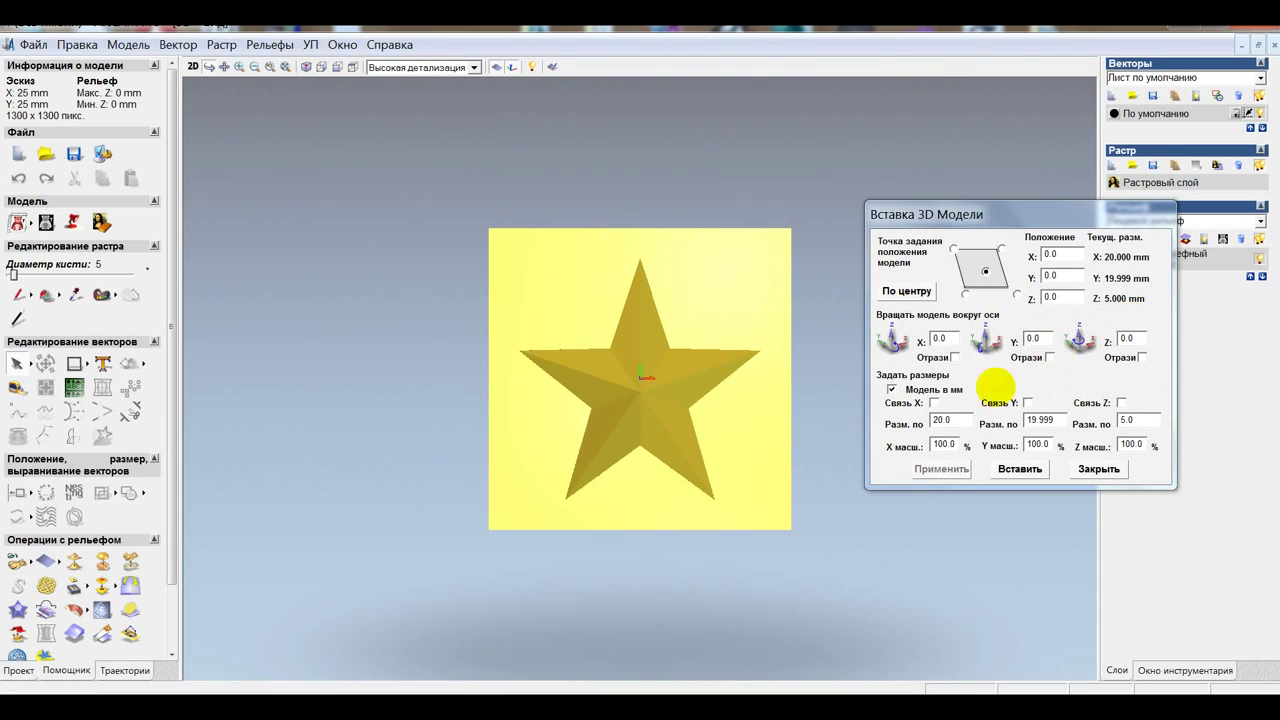
# Step: Insert the star into the relief with the current size and position, and close the insertion dialog
pyautogui.doubleClick(1040, 420)
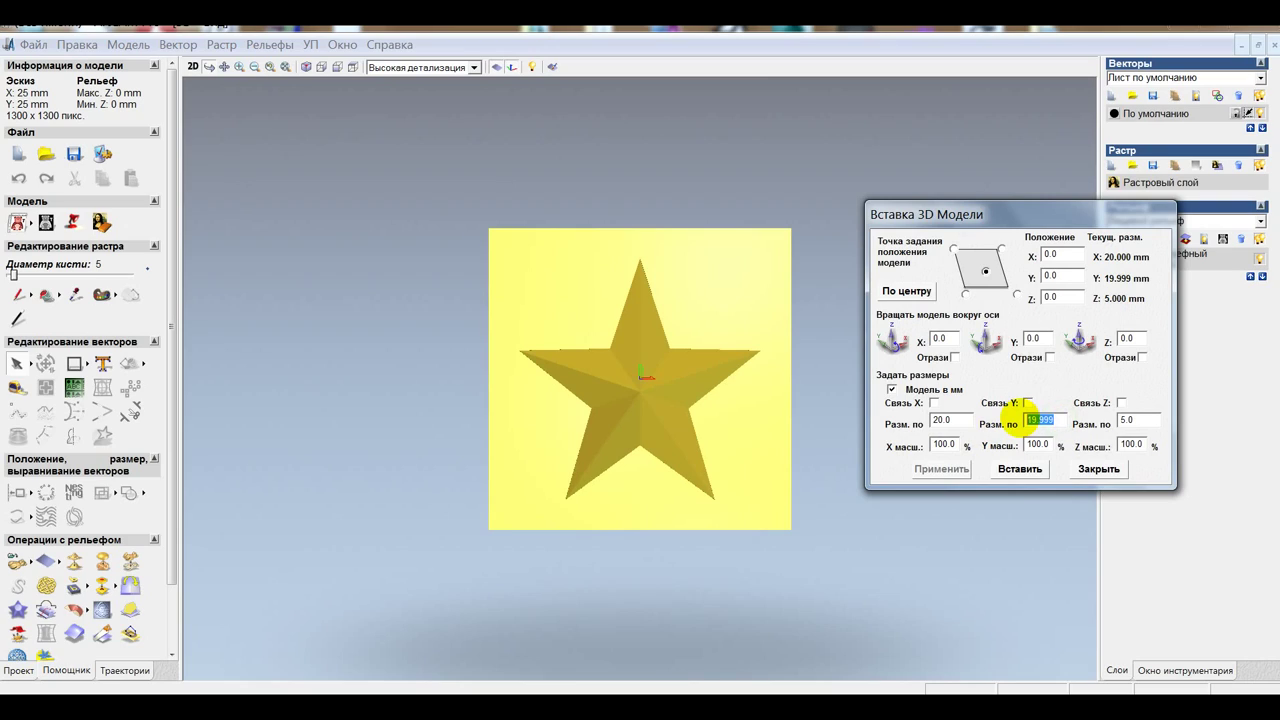
pyautogui.click(1030, 420)
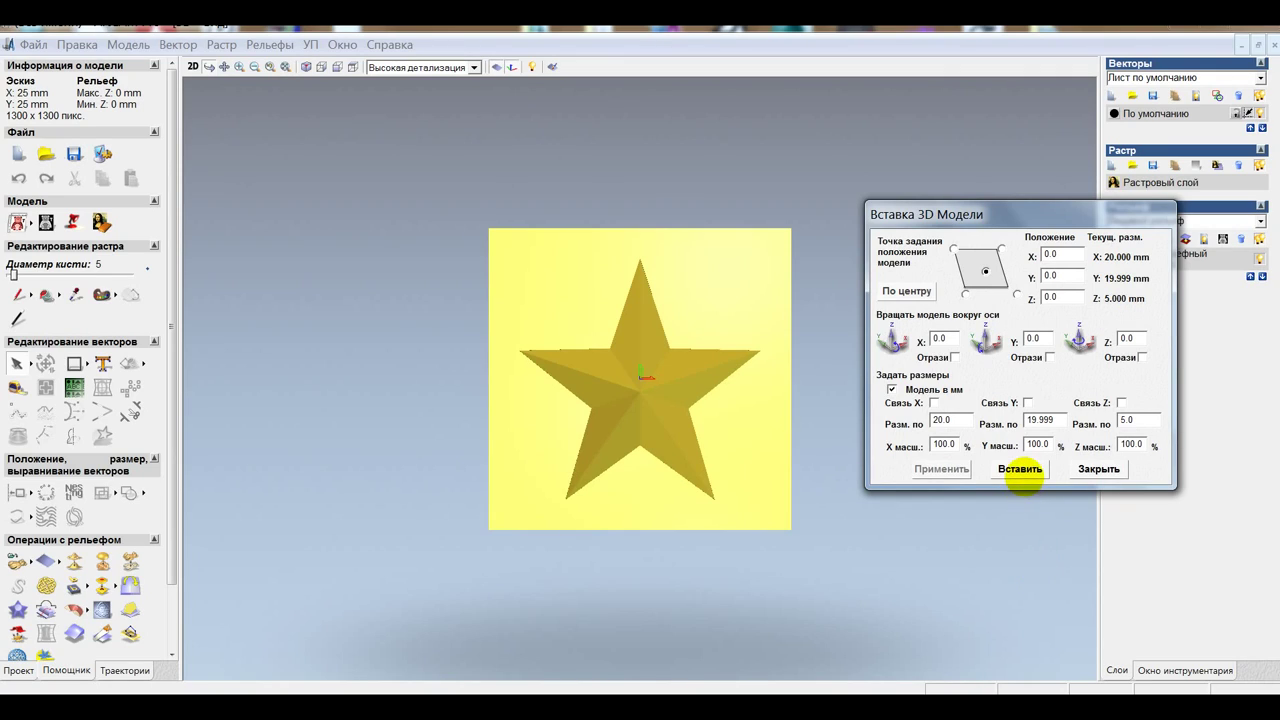
pyautogui.click(1020, 468)
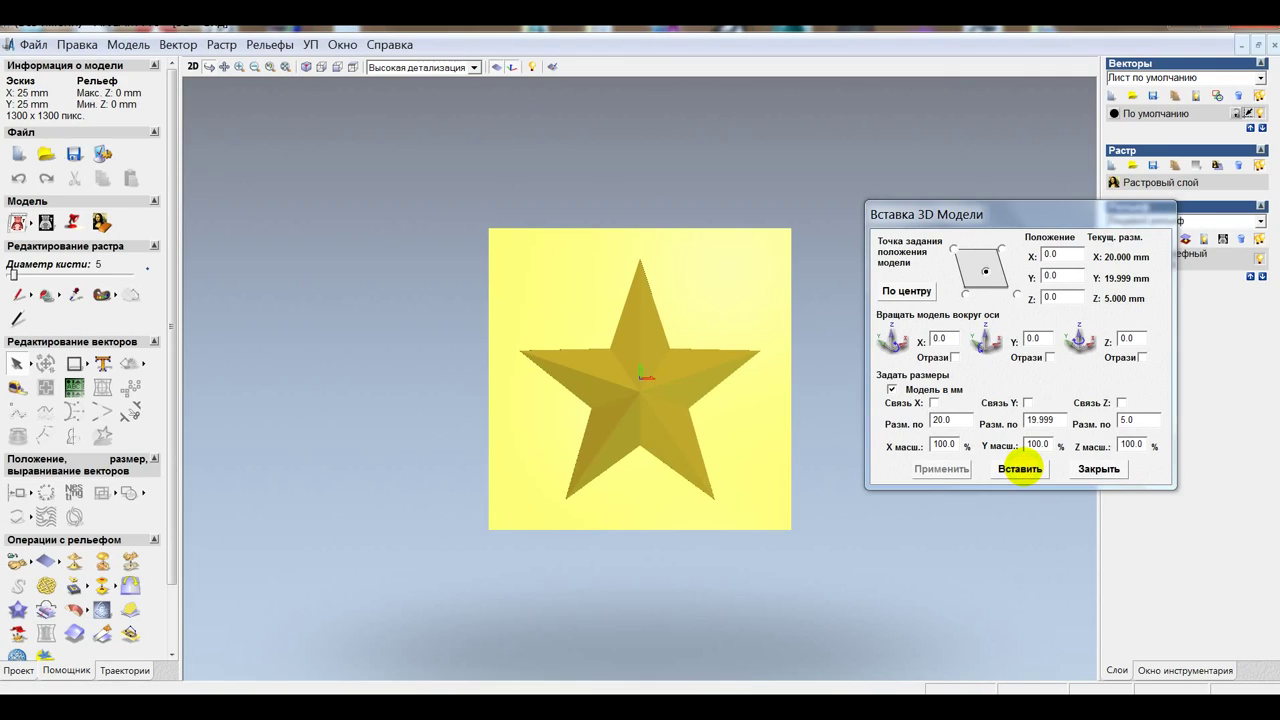
pyautogui.moveTo(751, 471); pyautogui.dragTo(748, 200)
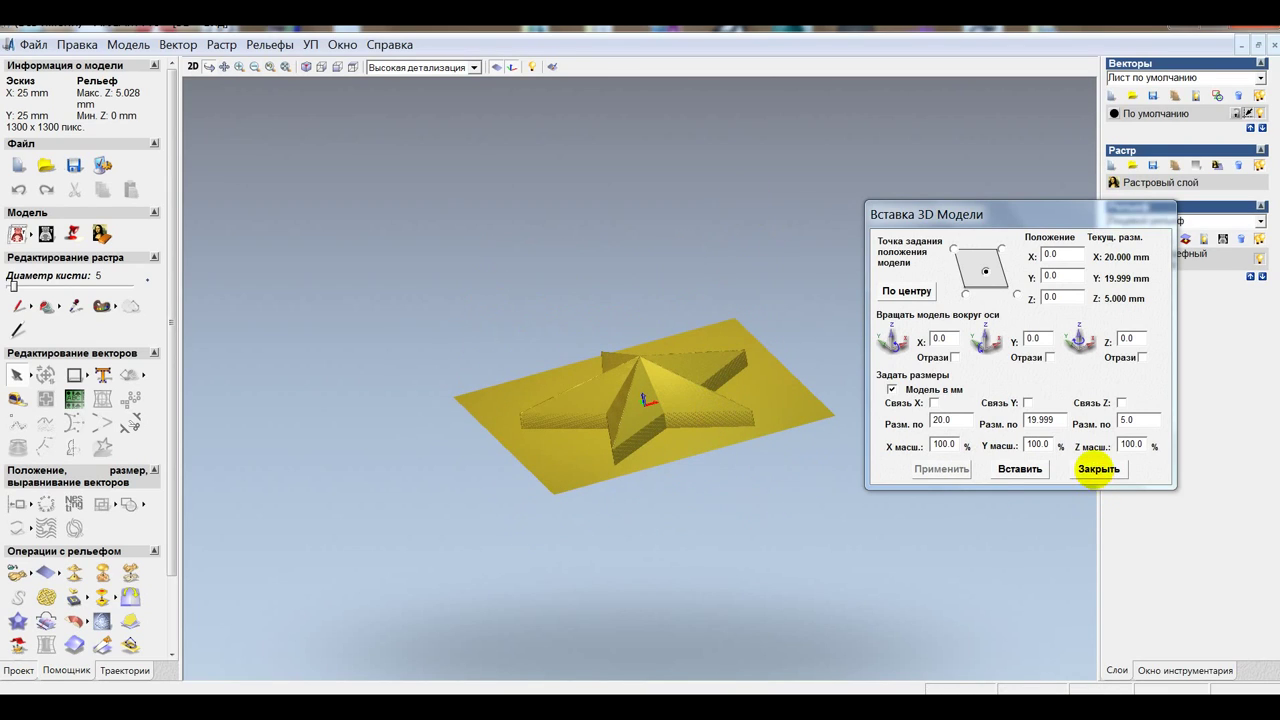
pyautogui.click(1098, 468)
# Step: Examine the facet edges around the peak of the inserted star relief up close
pyautogui.moveTo(776, 390); pyautogui.dragTo(676, 419)
pyautogui.scroll(5, 676, 419)
pyautogui.scroll(5, 676, 414)
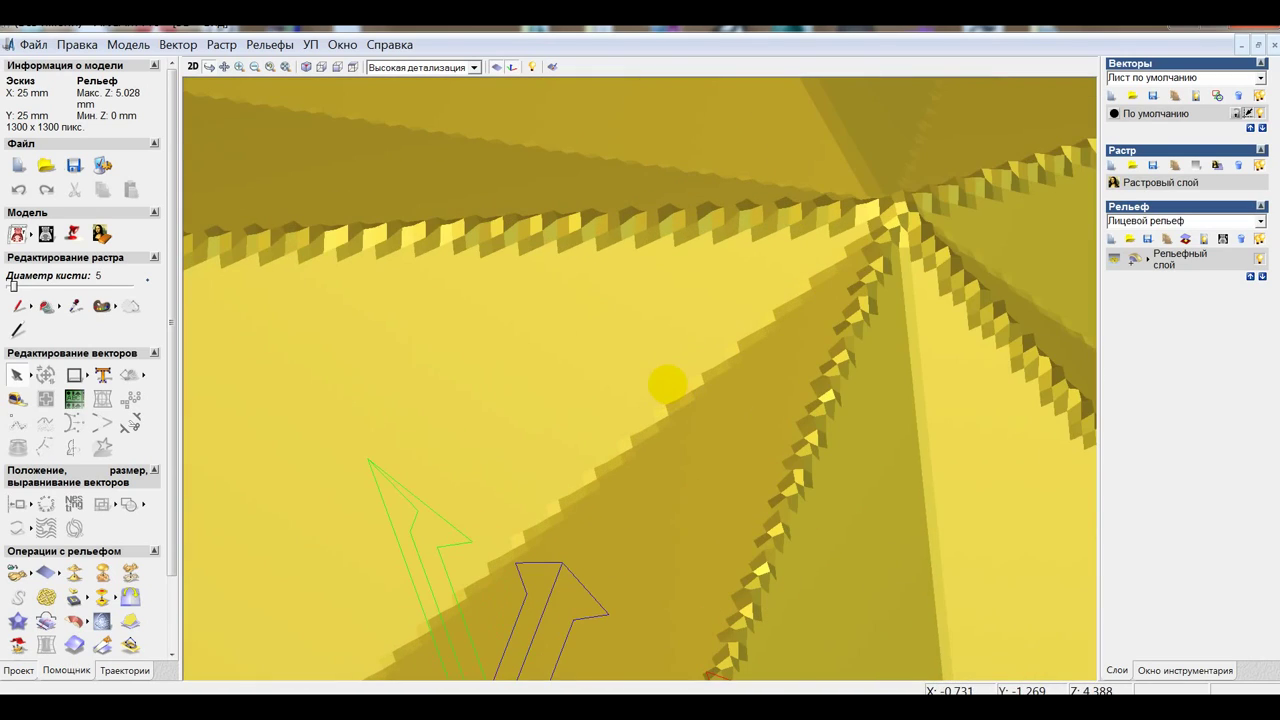
# Step: Examine the whole inserted star relief and its side walls from oblique angles
pyautogui.scroll(-5, 829, 337)
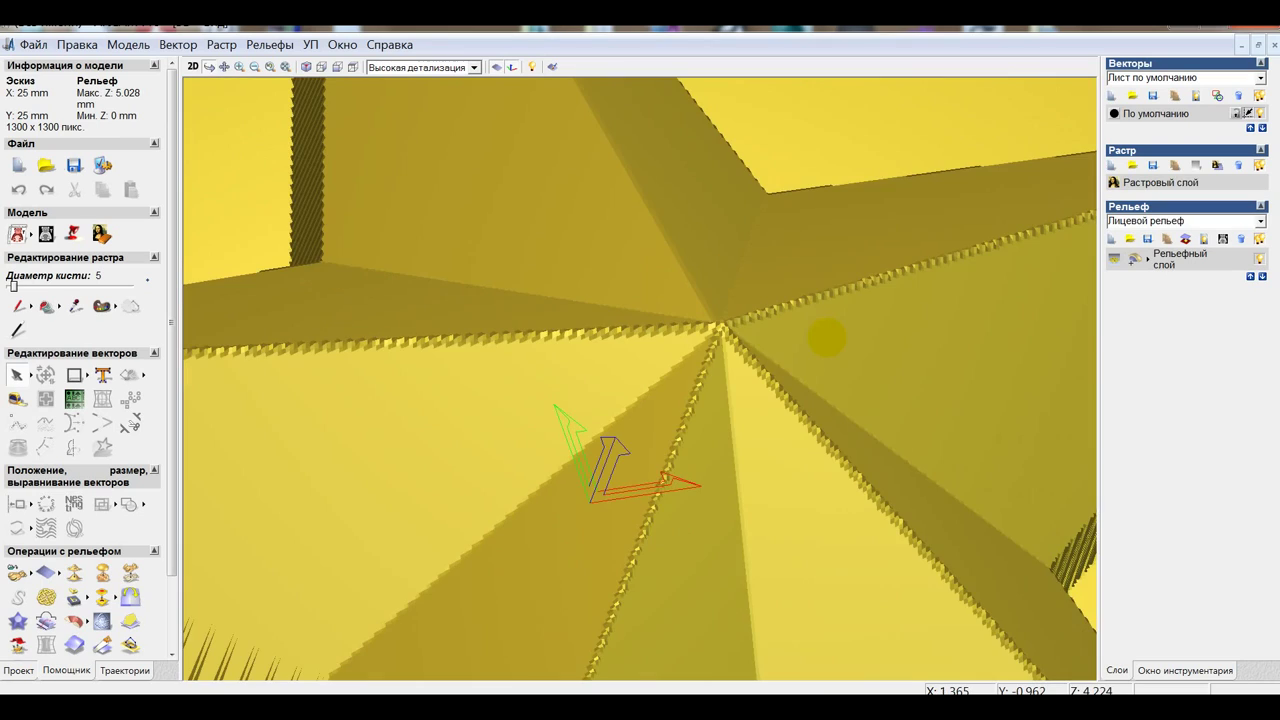
pyautogui.scroll(-5, 709, 443)
pyautogui.scroll(4, 694, 457)
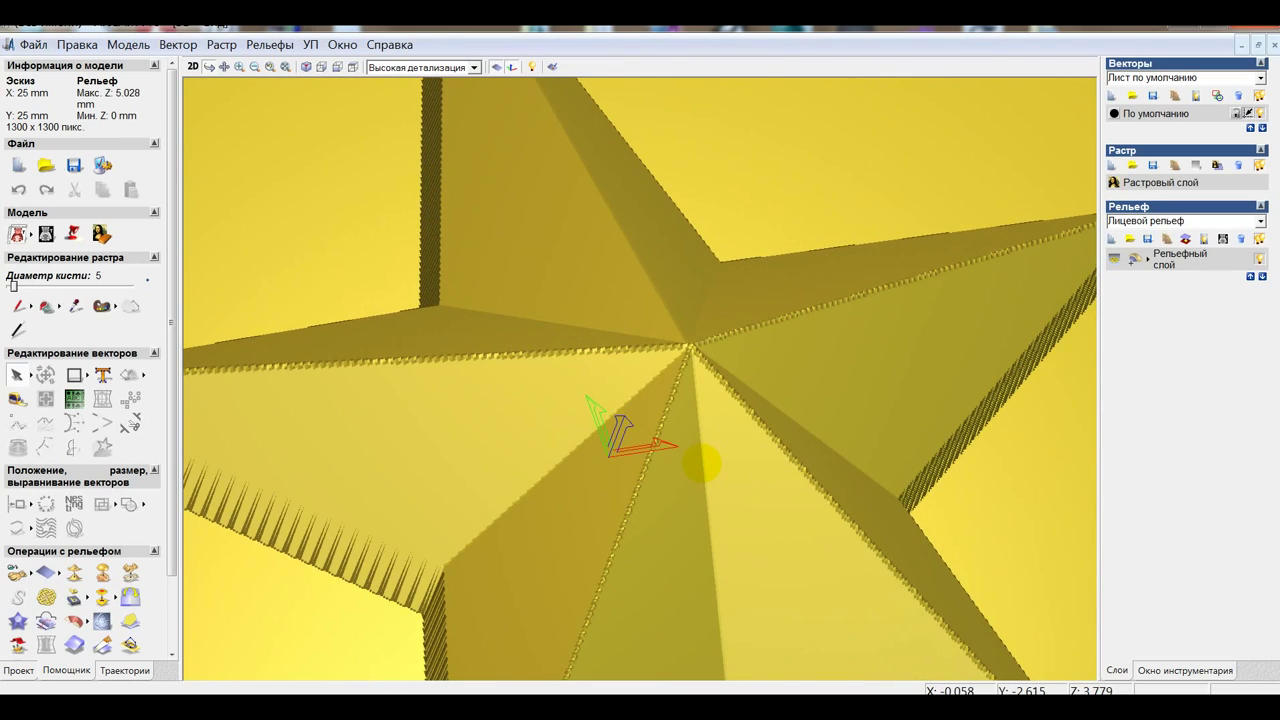
pyautogui.scroll(-1, 703, 463)
pyautogui.scroll(-3, 703, 463)
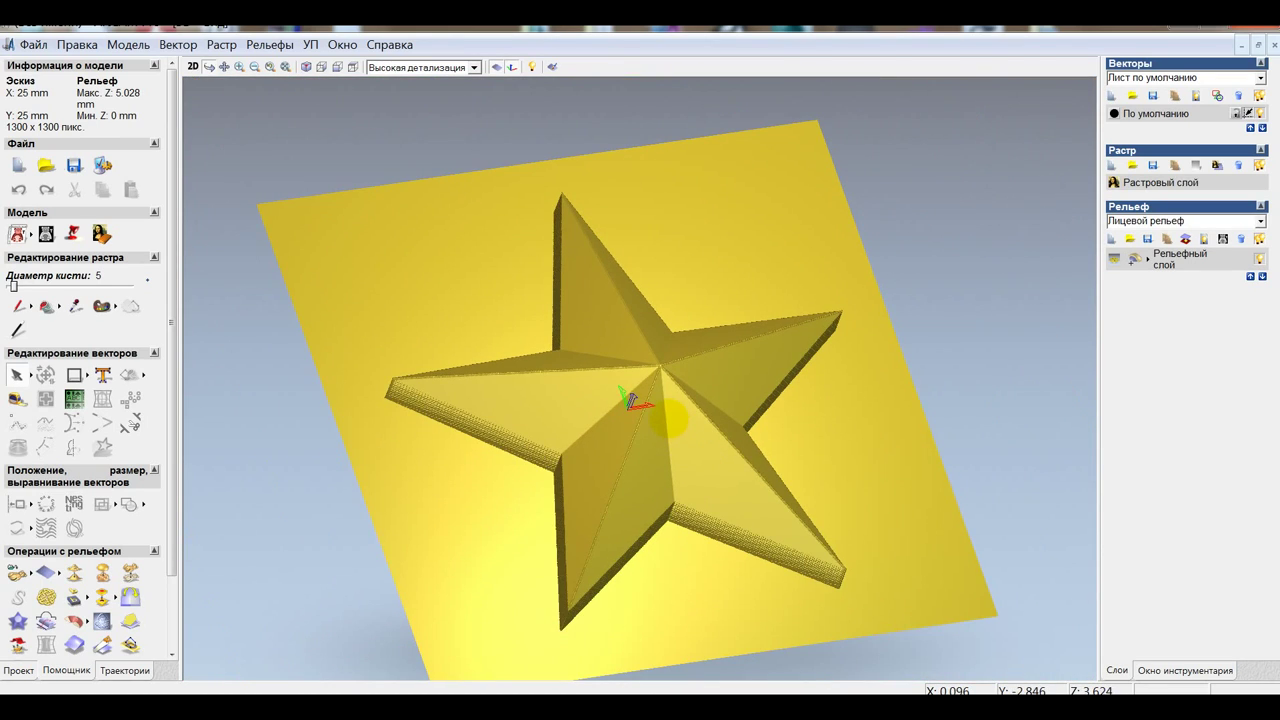
pyautogui.moveTo(708, 452); pyautogui.dragTo(559, 228)
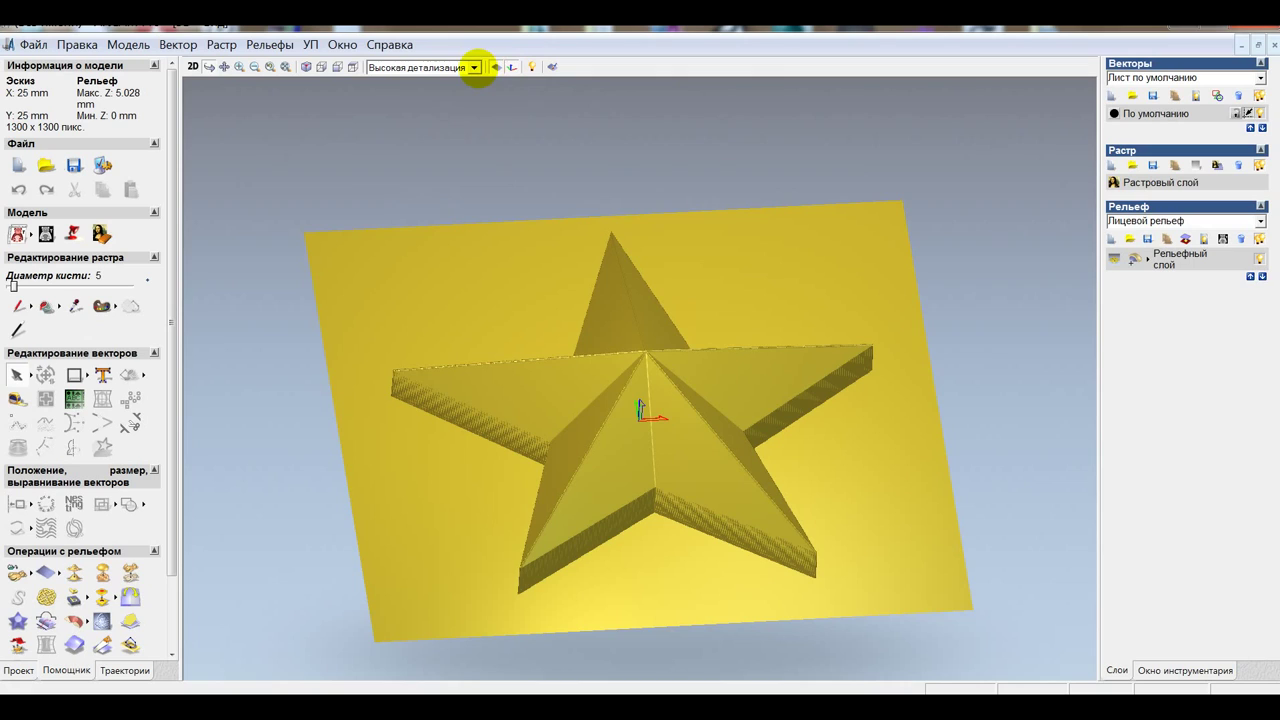
pyautogui.click(474, 67)
pyautogui.click(474, 67)
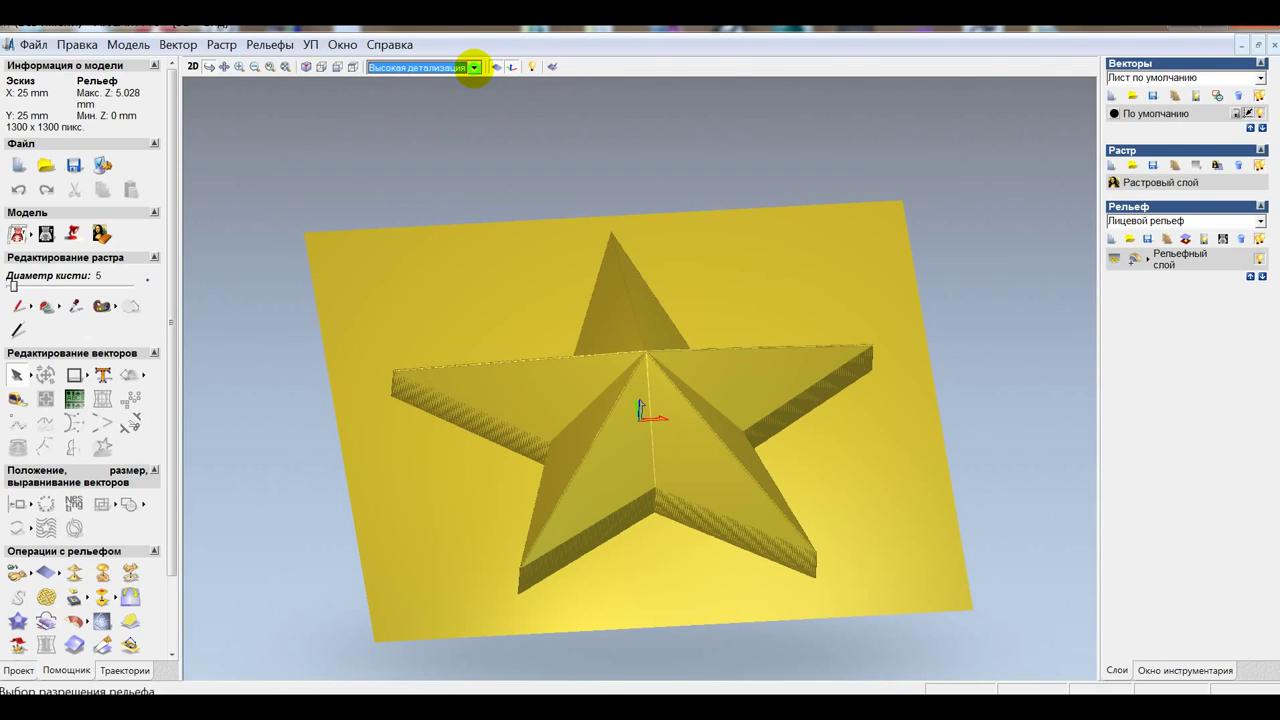
pyautogui.moveTo(703, 373); pyautogui.dragTo(730, 405)
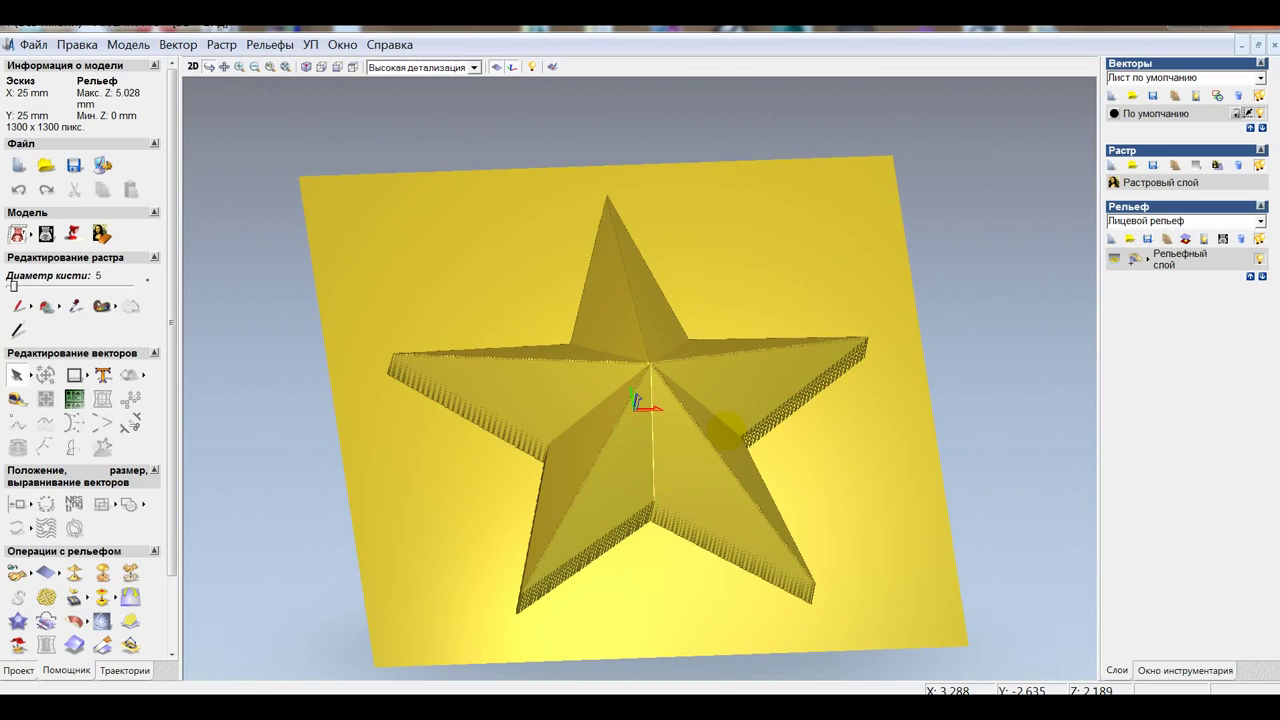
# Step: Switch to 3ds Max, close the Grid and Snap Settings, and examine the star's facet edges near the centre up close
pyautogui.click(214, 663)
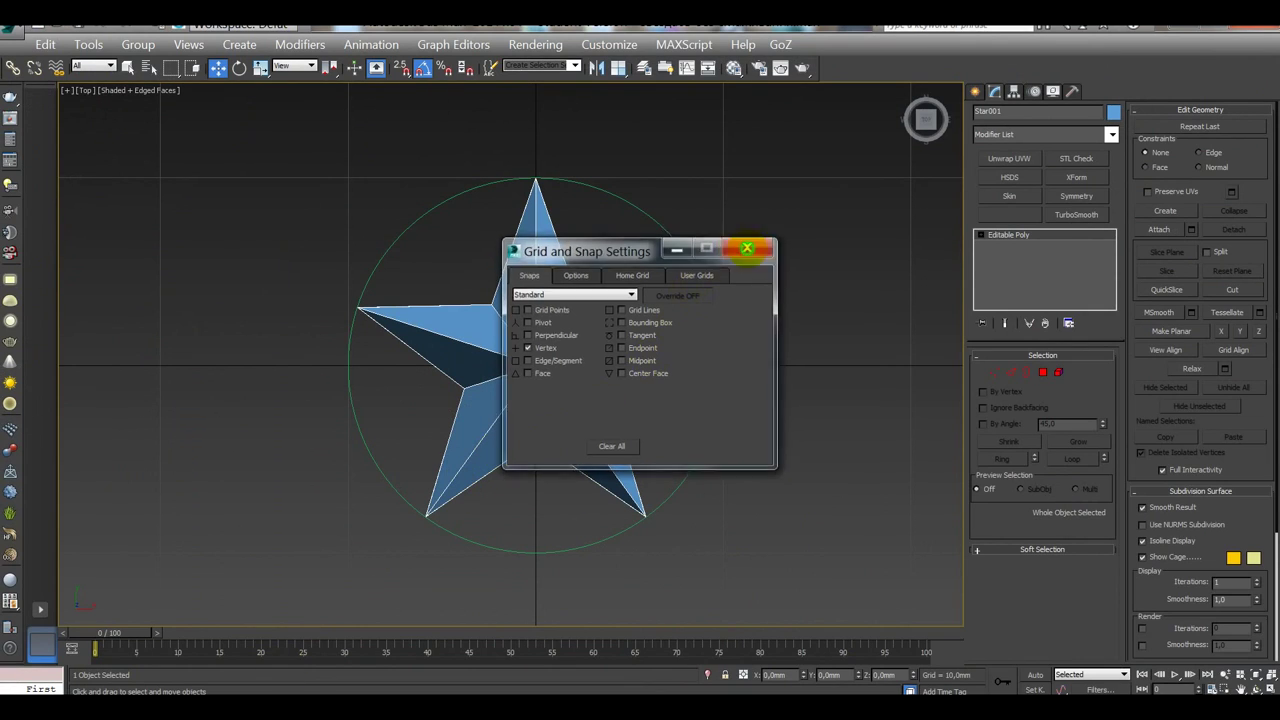
pyautogui.click(747, 248)
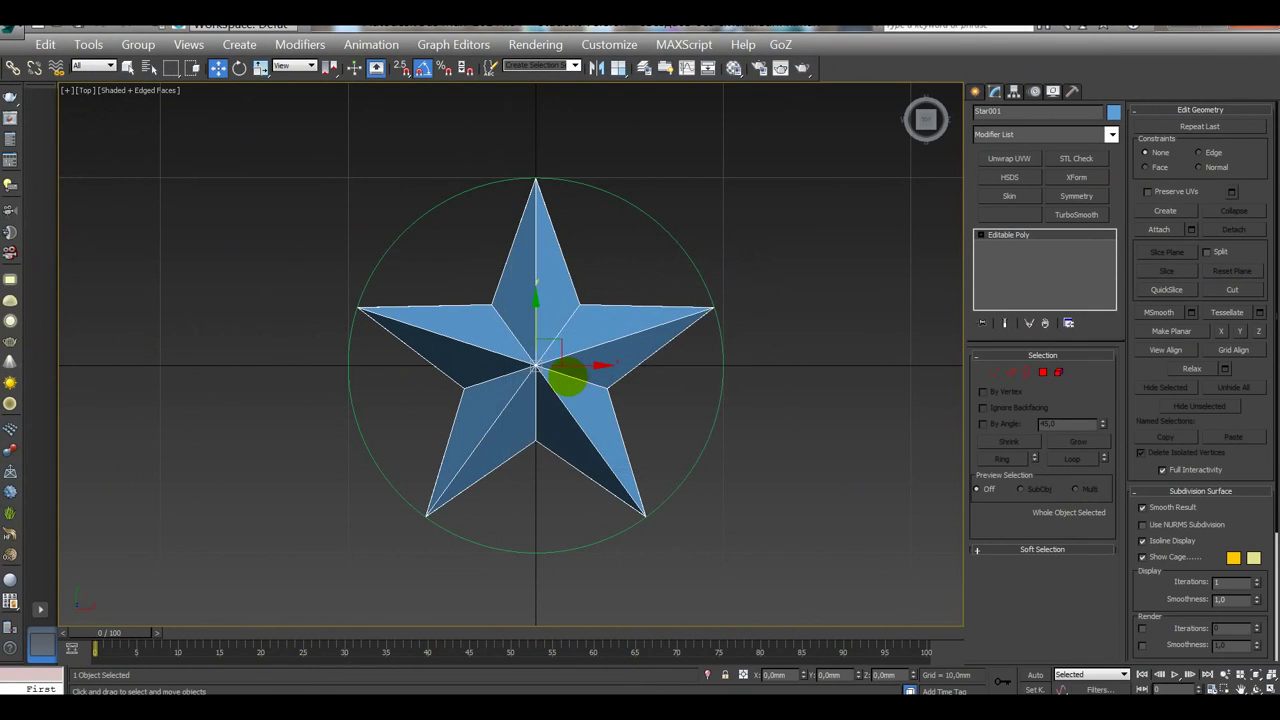
pyautogui.scroll(8, 545, 365)
pyautogui.scroll(-8, 533, 360)
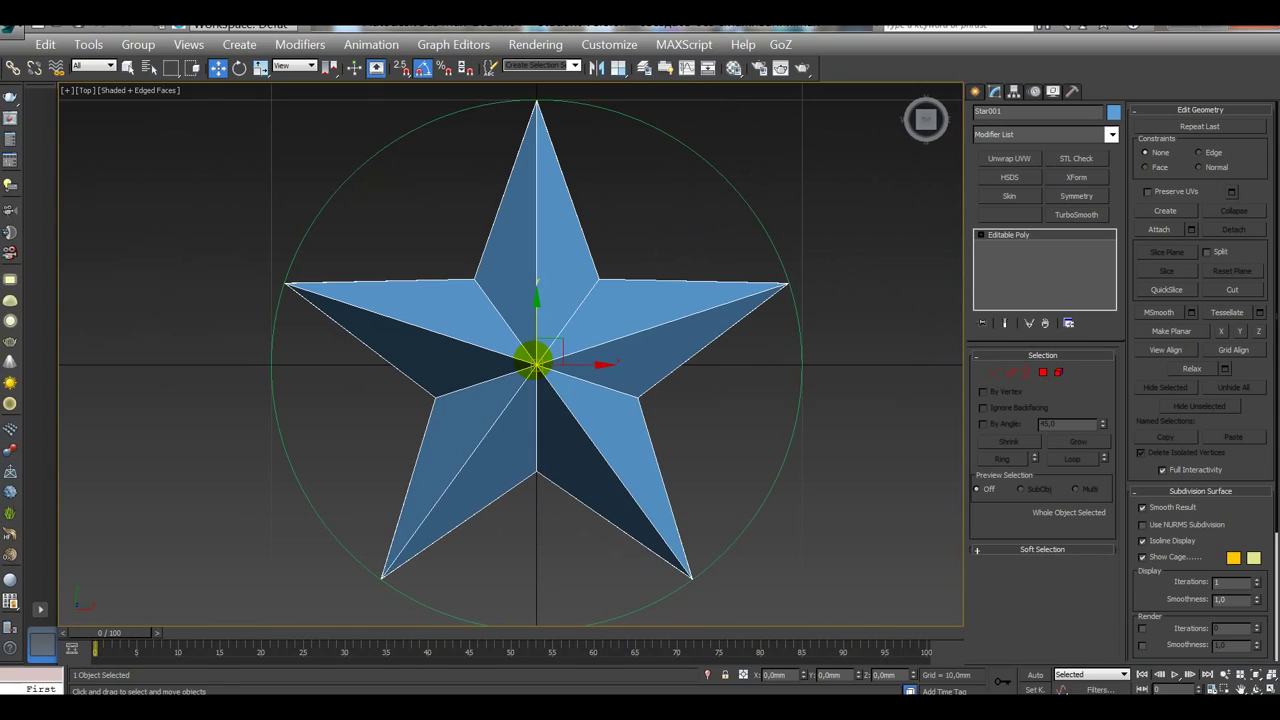
pyautogui.keyDown('alt'); pyautogui.moveTo(702, 500); pyautogui.dragTo(589, 434, button='middle'); pyautogui.keyUp('alt')
pyautogui.scroll(8, 589, 434)
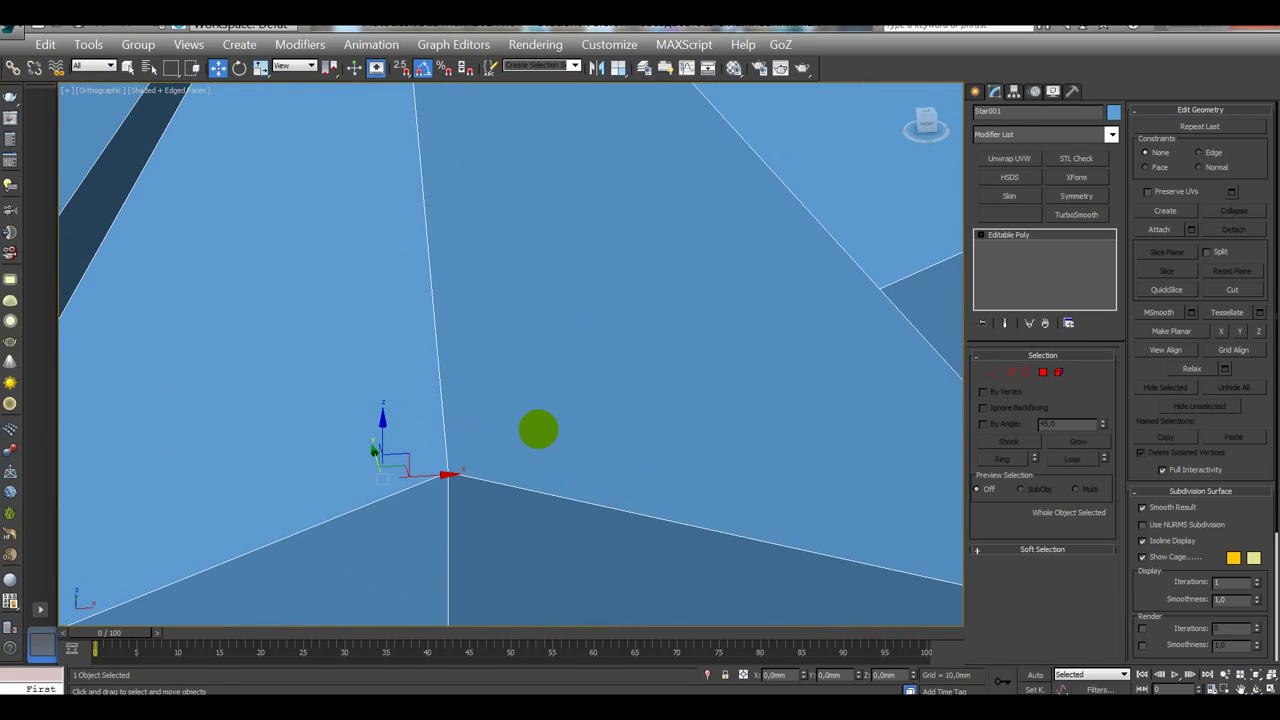
# Step: Select a top rim edge of one lower star arm, hide the grid, and examine the star's shape at an angle
pyautogui.press('2')
pyautogui.click(514, 488)
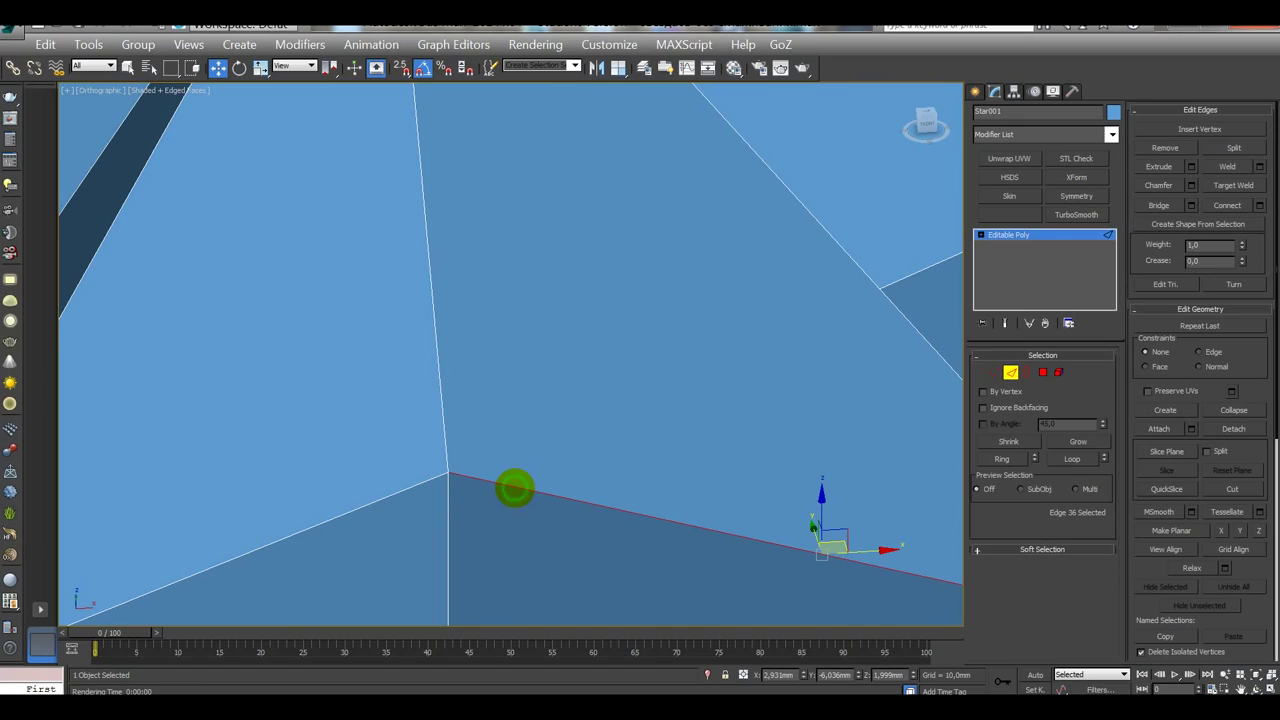
pyautogui.moveTo(820, 494); pyautogui.dragTo(820, 445)
pyautogui.scroll(-8, 689, 357)
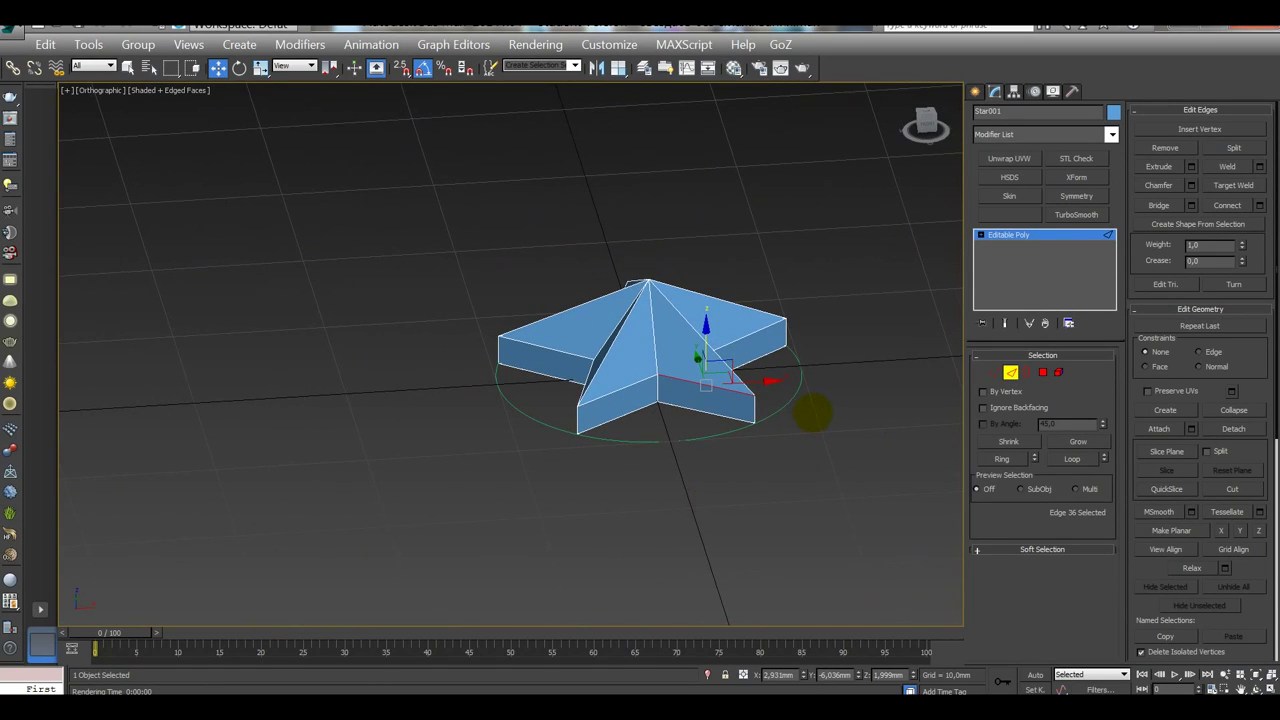
pyautogui.press('g')
pyautogui.keyDown('alt'); pyautogui.moveTo(853, 346); pyautogui.dragTo(853, 398, button='middle'); pyautogui.keyUp('alt')
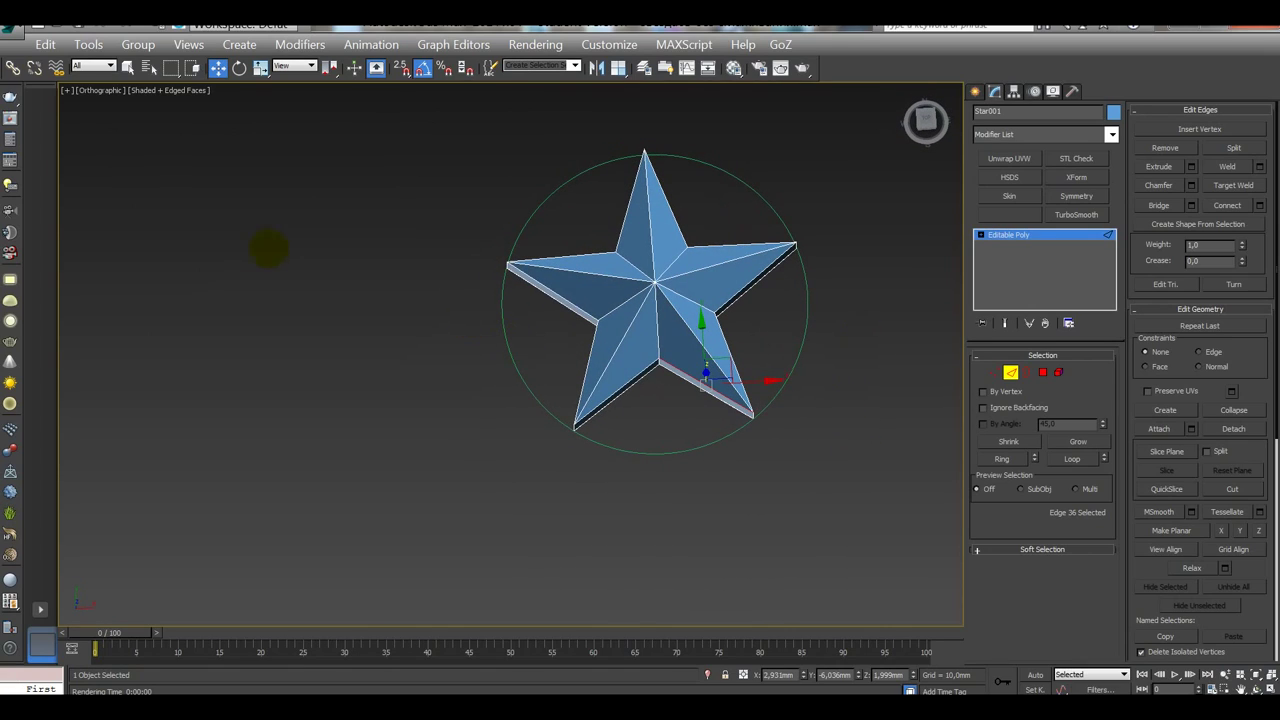
# Step: Open the scene file звезда02.max from the scenes folder
pyautogui.click(12, 33)
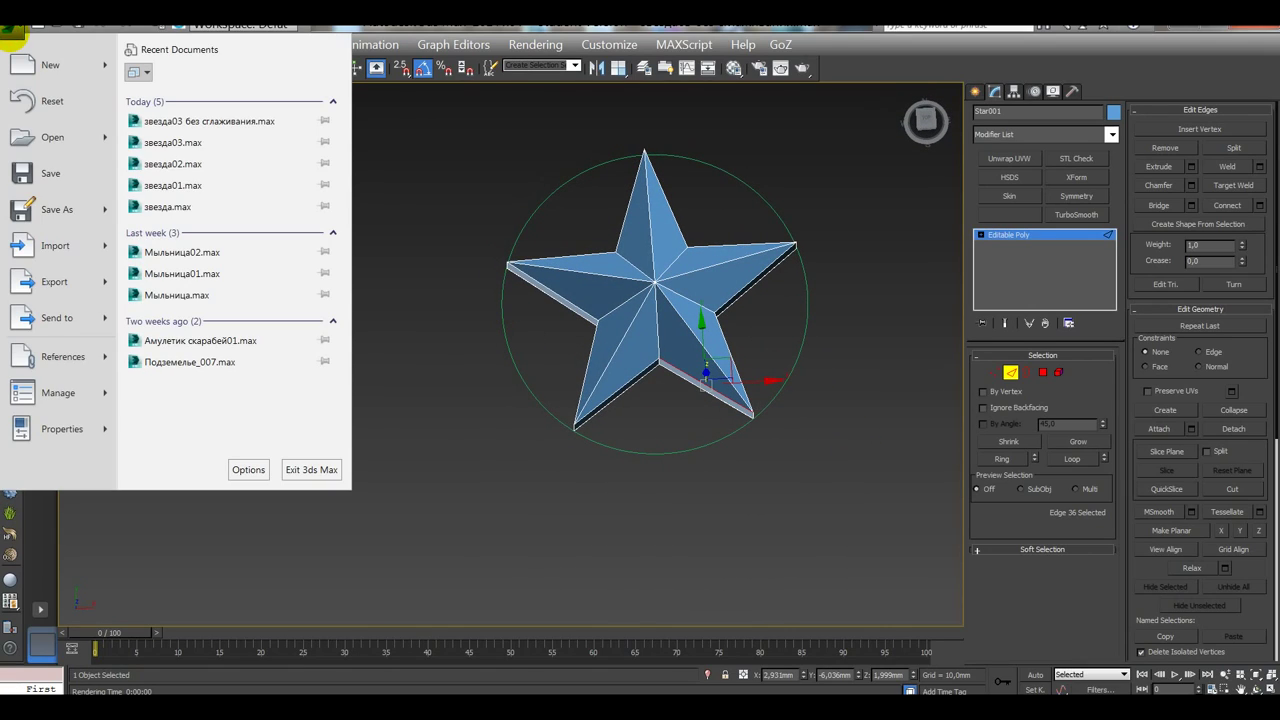
pyautogui.moveTo(52, 137)
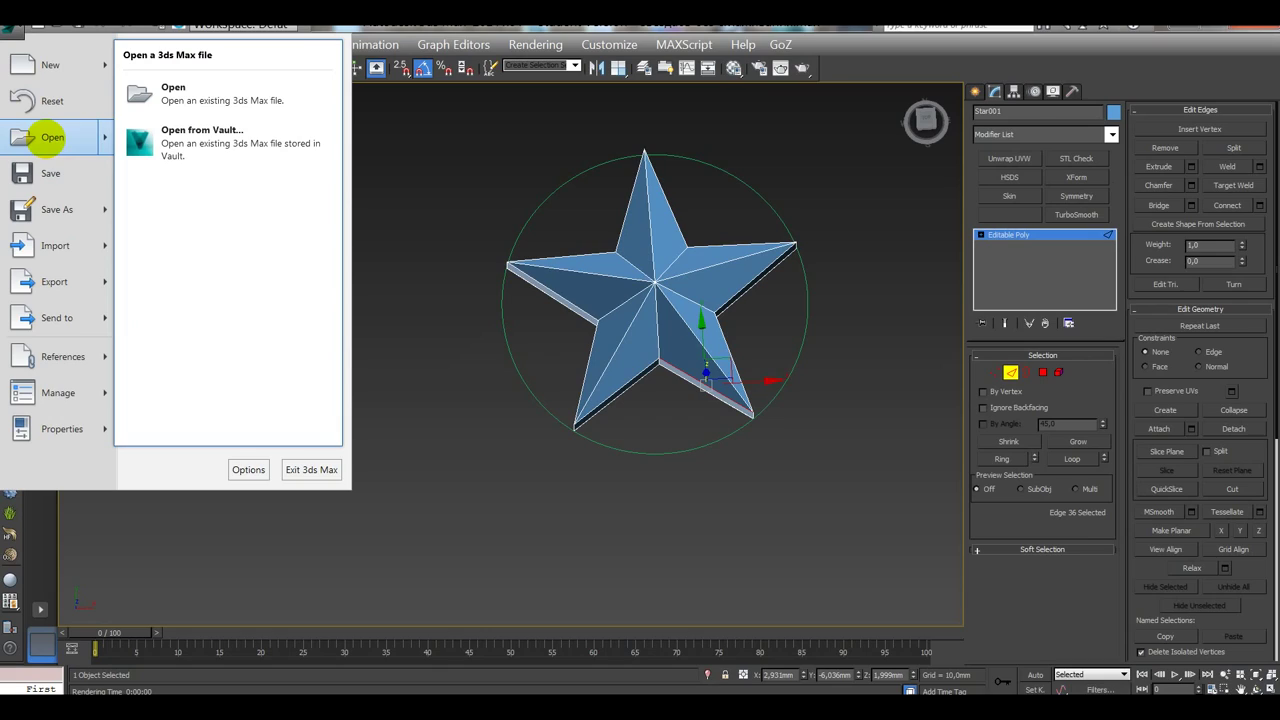
pyautogui.click(385, 209)
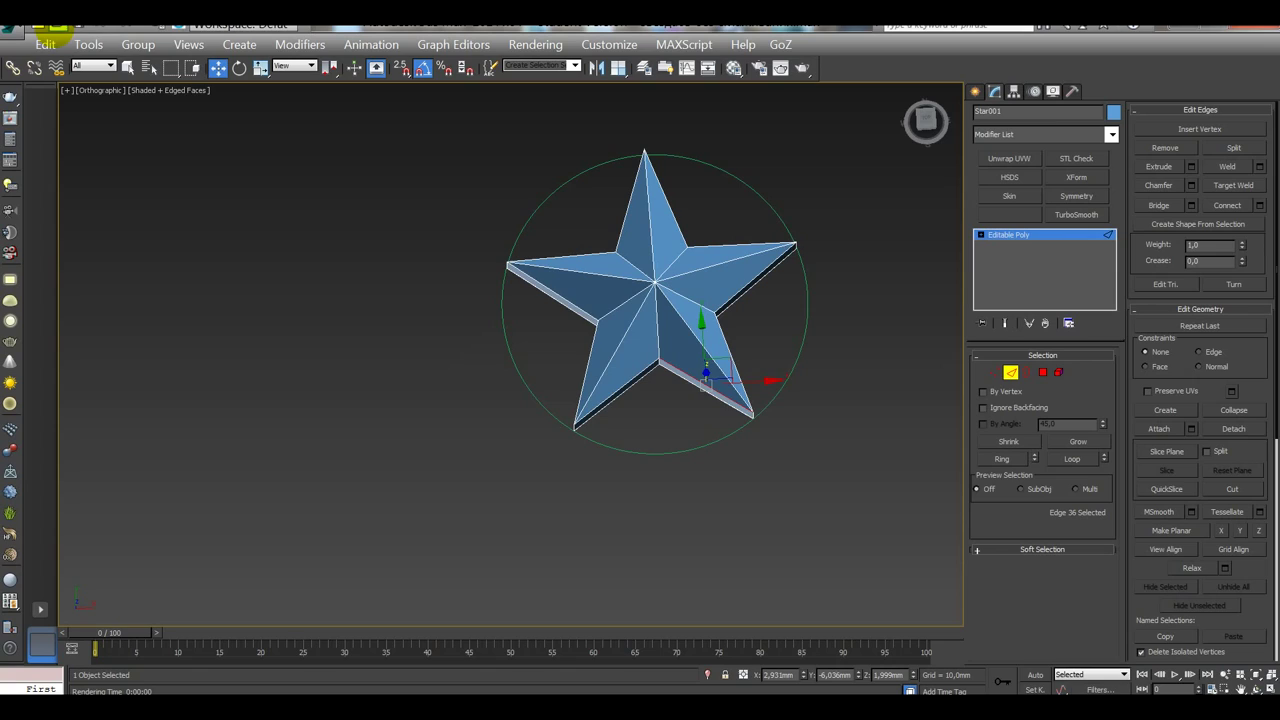
pyautogui.click(57, 27)
pyautogui.click(638, 388)
pyautogui.click(152, 150)
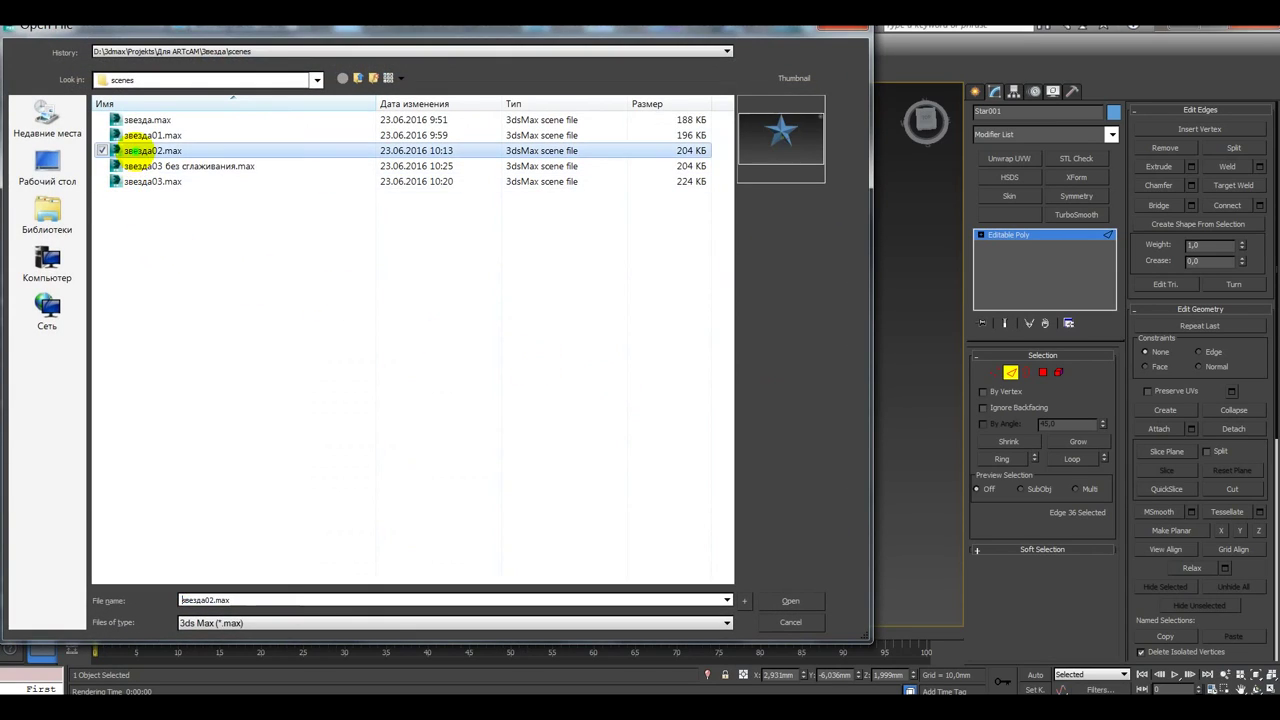
pyautogui.click(782, 604)
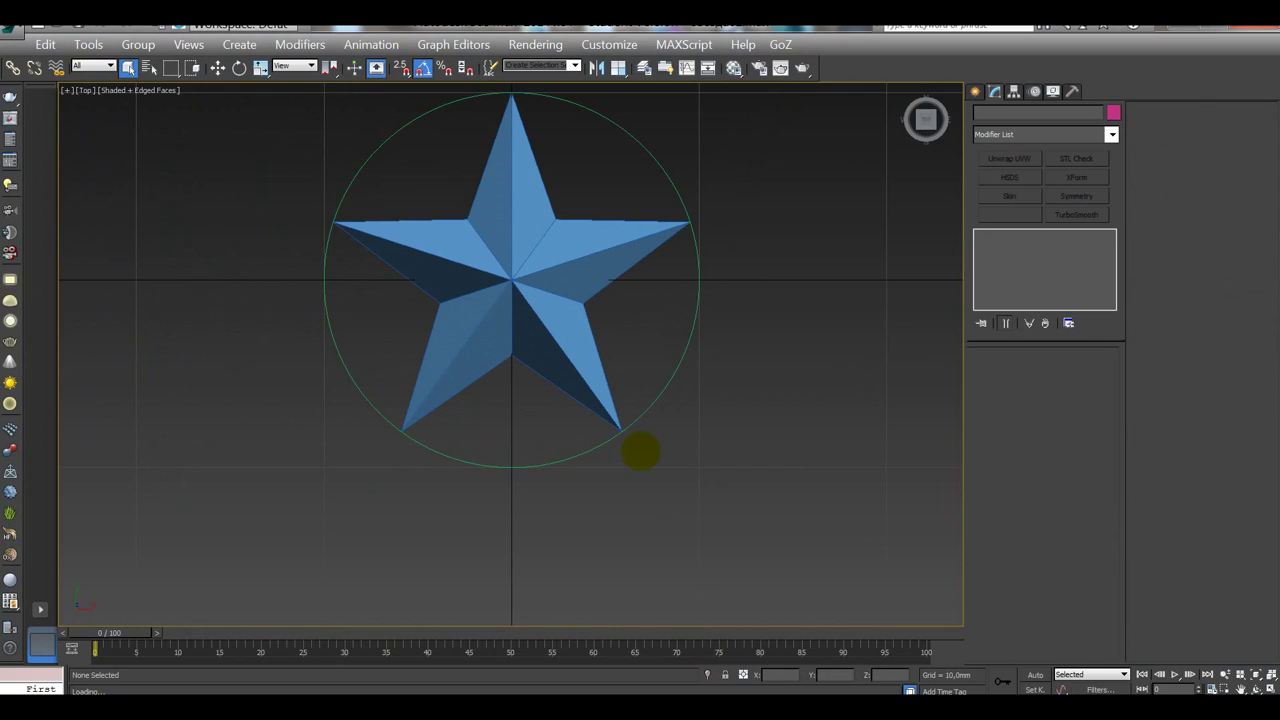
# Step: Select the star in the front view and delete its TurboSmooth modifier
pyautogui.moveTo(600, 234); pyautogui.dragTo(637, 328, button='middle')
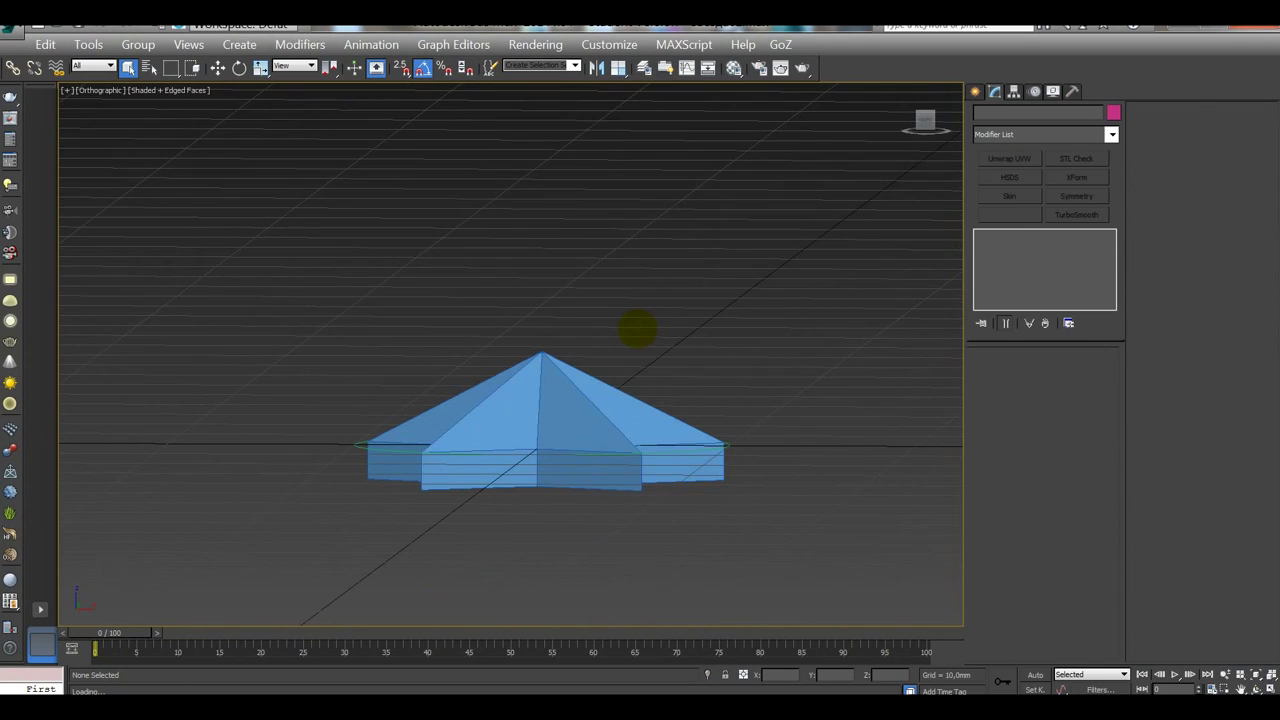
pyautogui.press('f')
pyautogui.scroll(8, 533, 387)
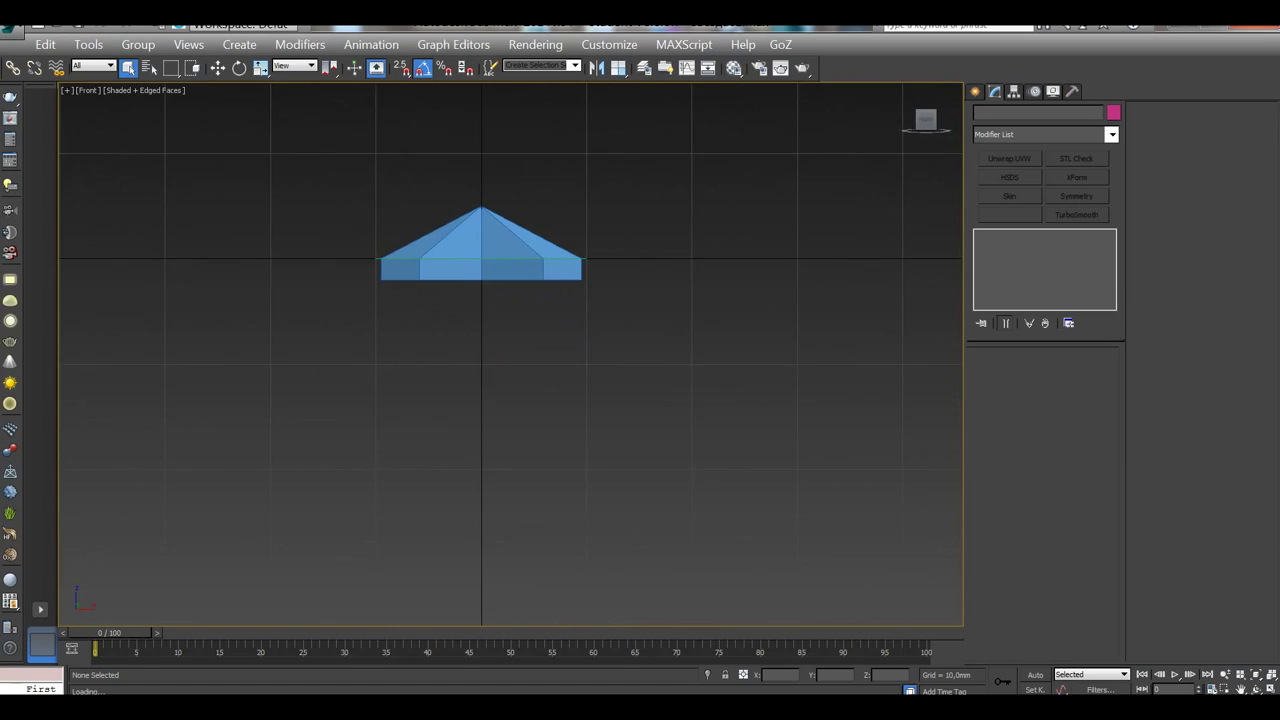
pyautogui.click(550, 386)
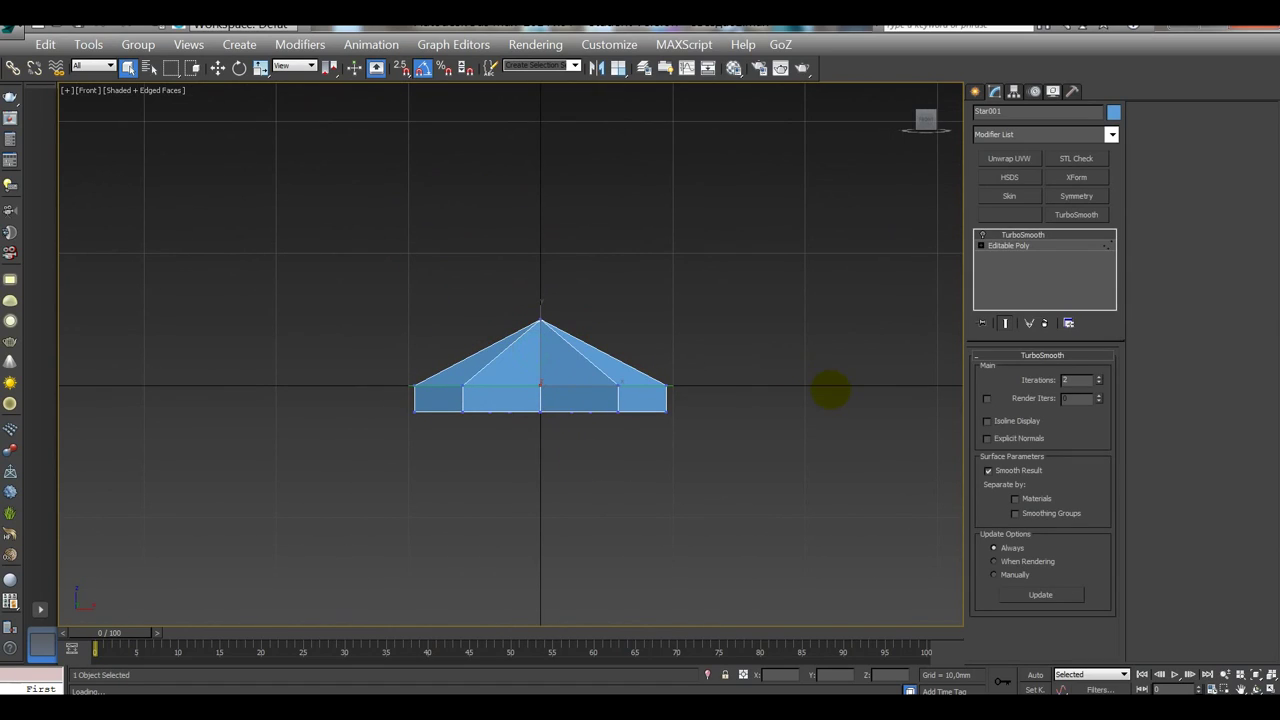
pyautogui.click(1045, 322)
# Step: Check the Z coordinates of the star's peak vertex and of a vertex on its base, then clear the vertex selection
pyautogui.keyDown('ctrl'); pyautogui.keyDown('alt'); pyautogui.moveTo(557, 363); pyautogui.dragTo(552, 293, button='middle'); pyautogui.keyUp('alt'); pyautogui.keyUp('ctrl')
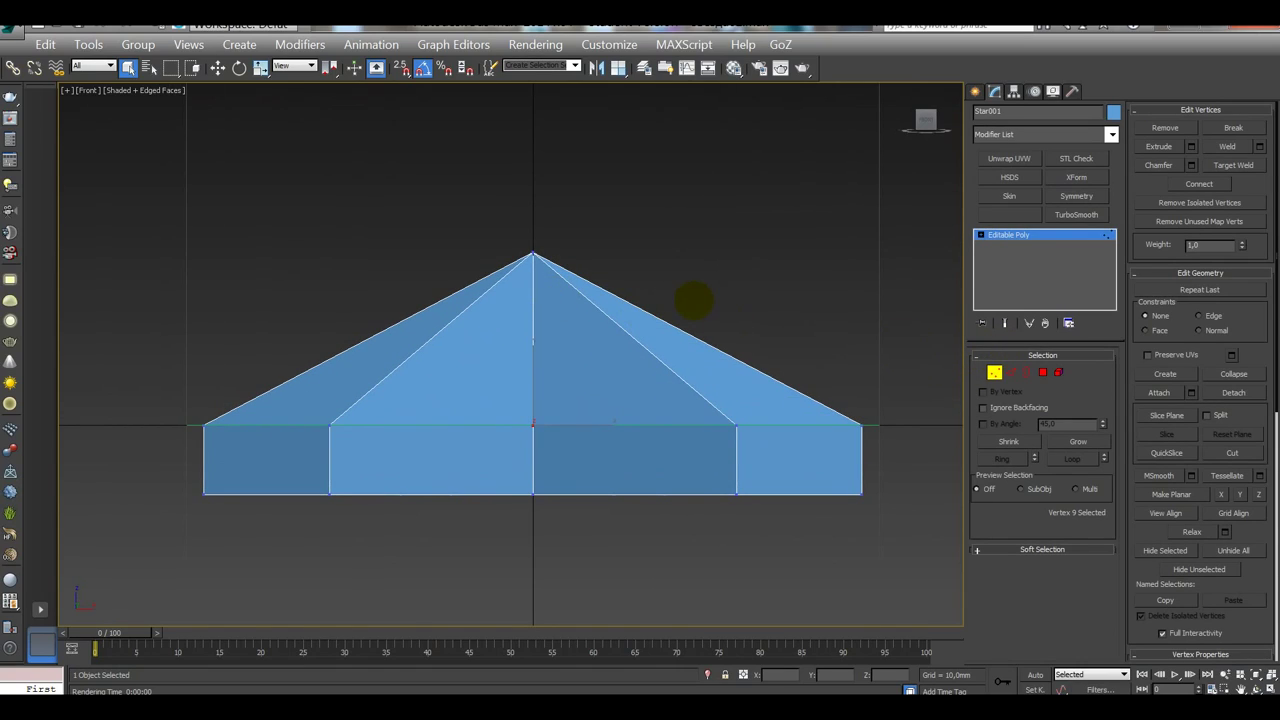
pyautogui.click(538, 265)
pyautogui.moveTo(532, 262); pyautogui.dragTo(651, 240)
pyautogui.scroll(-4, 757, 290)
pyautogui.press('w')
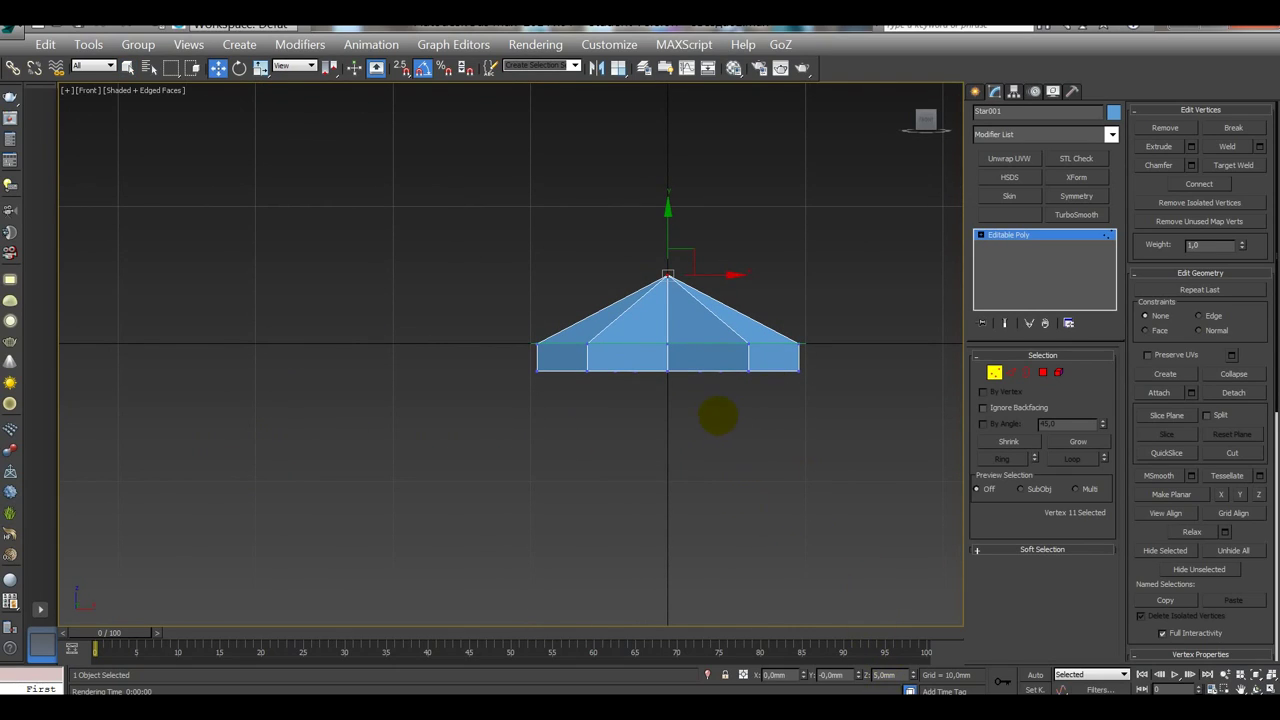
pyautogui.scroll(-1, 708, 410)
pyautogui.click(673, 375)
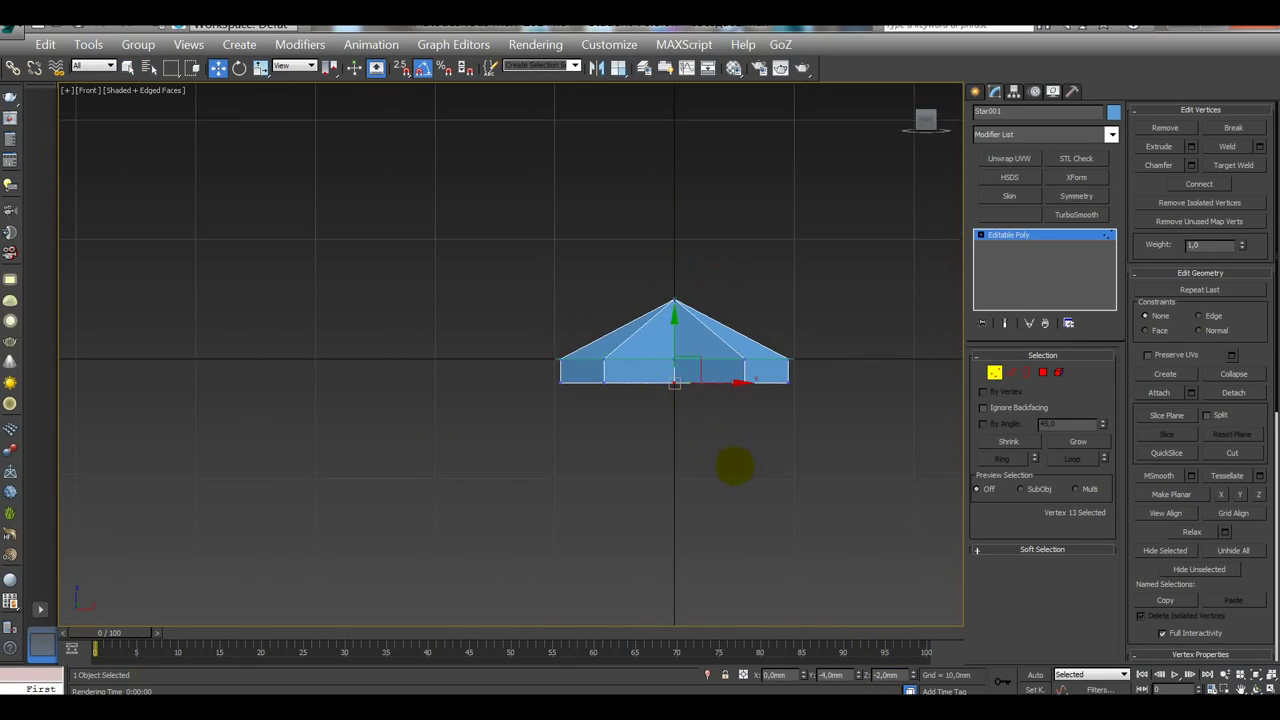
pyautogui.scroll(3, 714, 505)
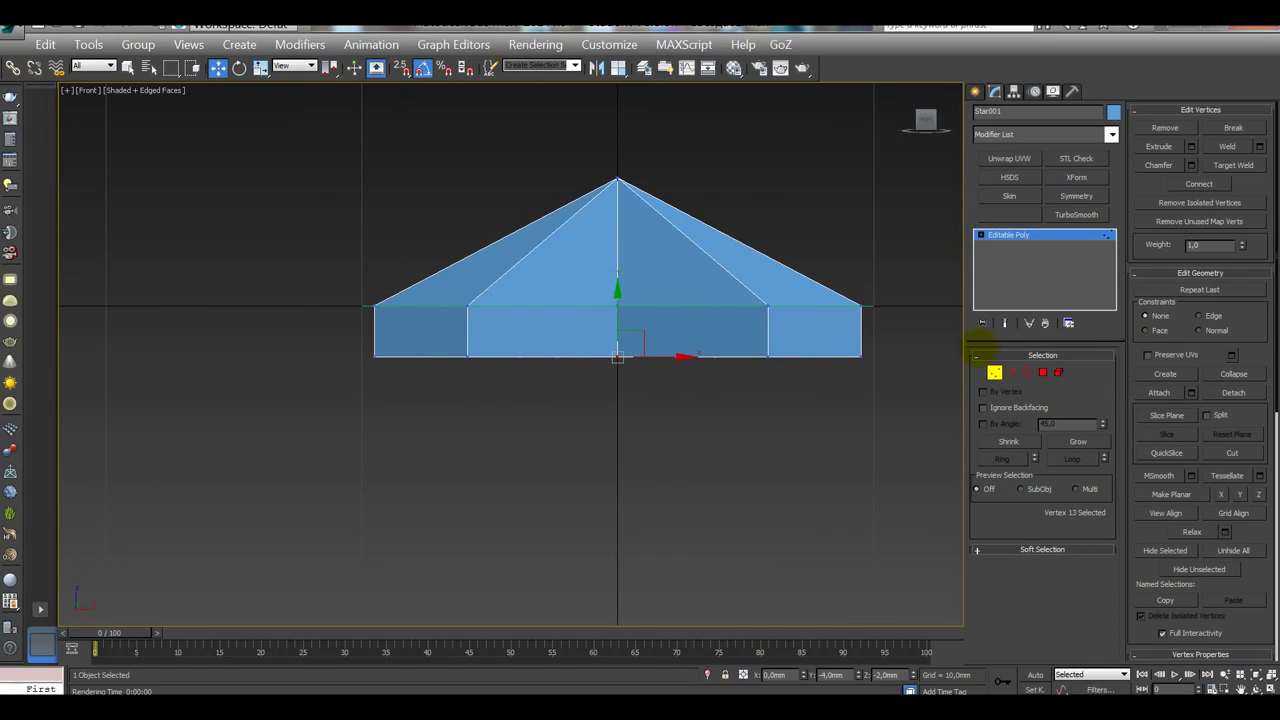
pyautogui.click(824, 433)
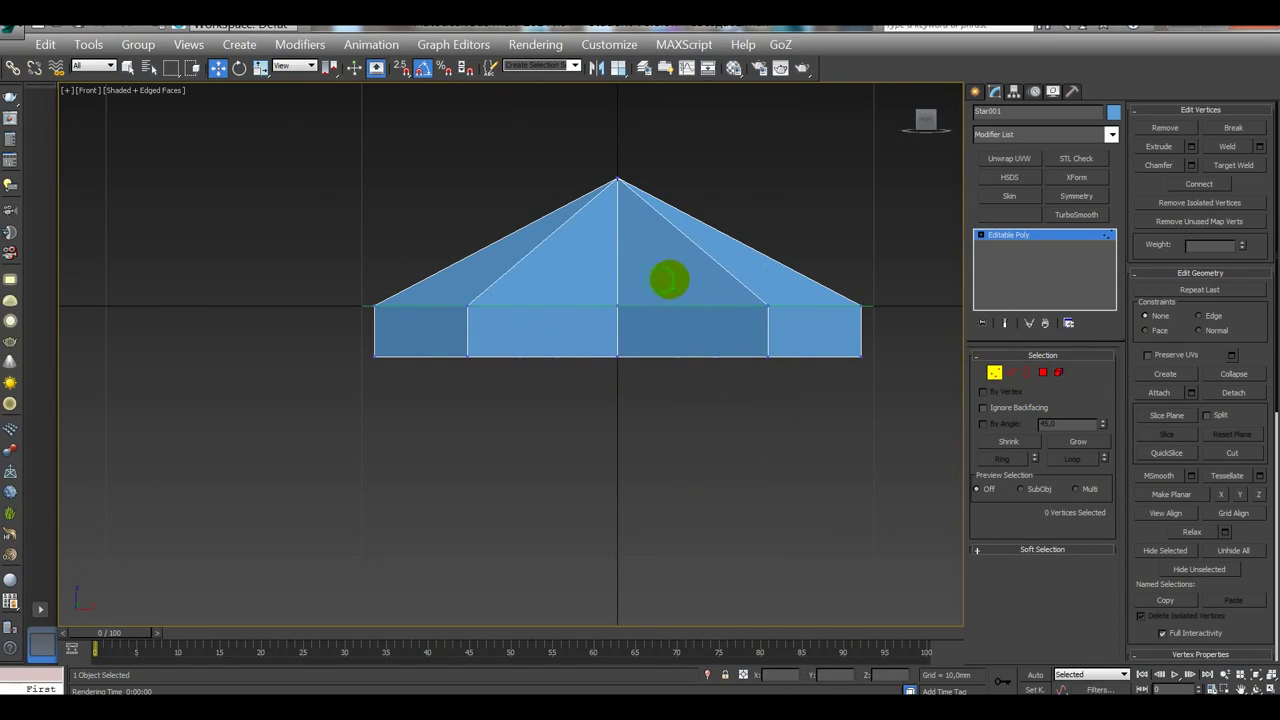
pyautogui.click(1058, 372)
pyautogui.click(717, 314)
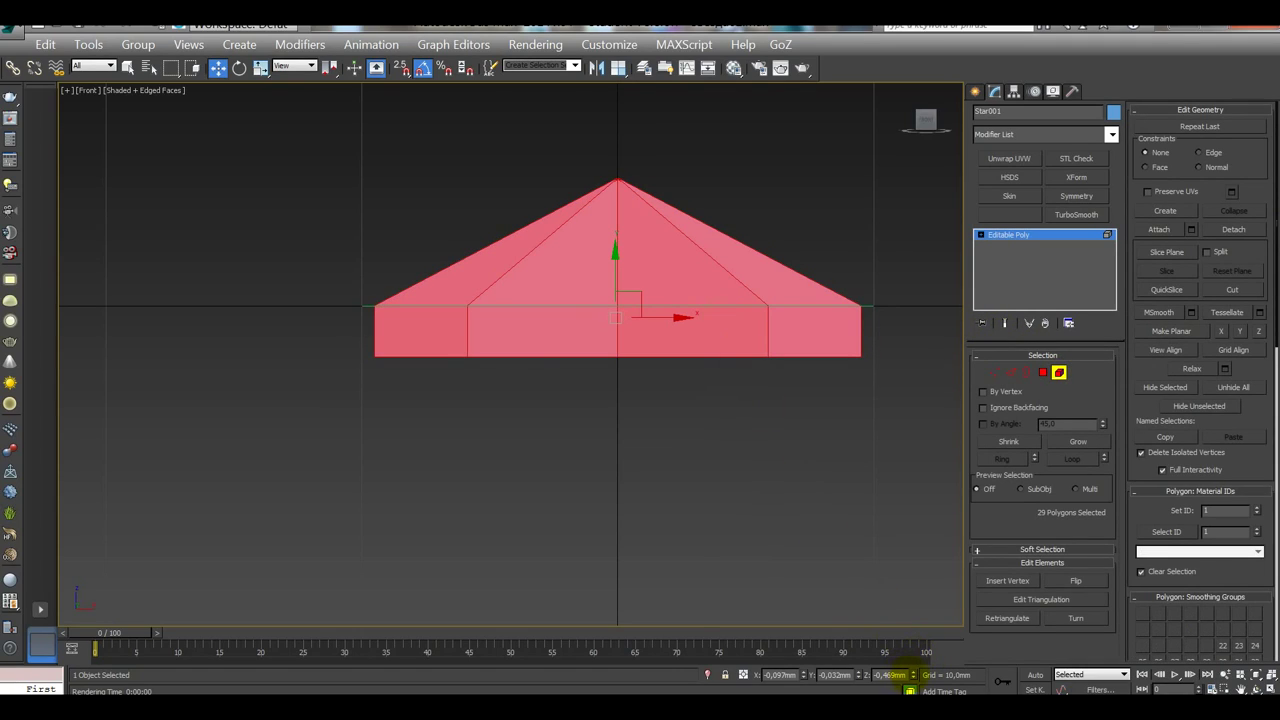
pyautogui.click(1058, 372)
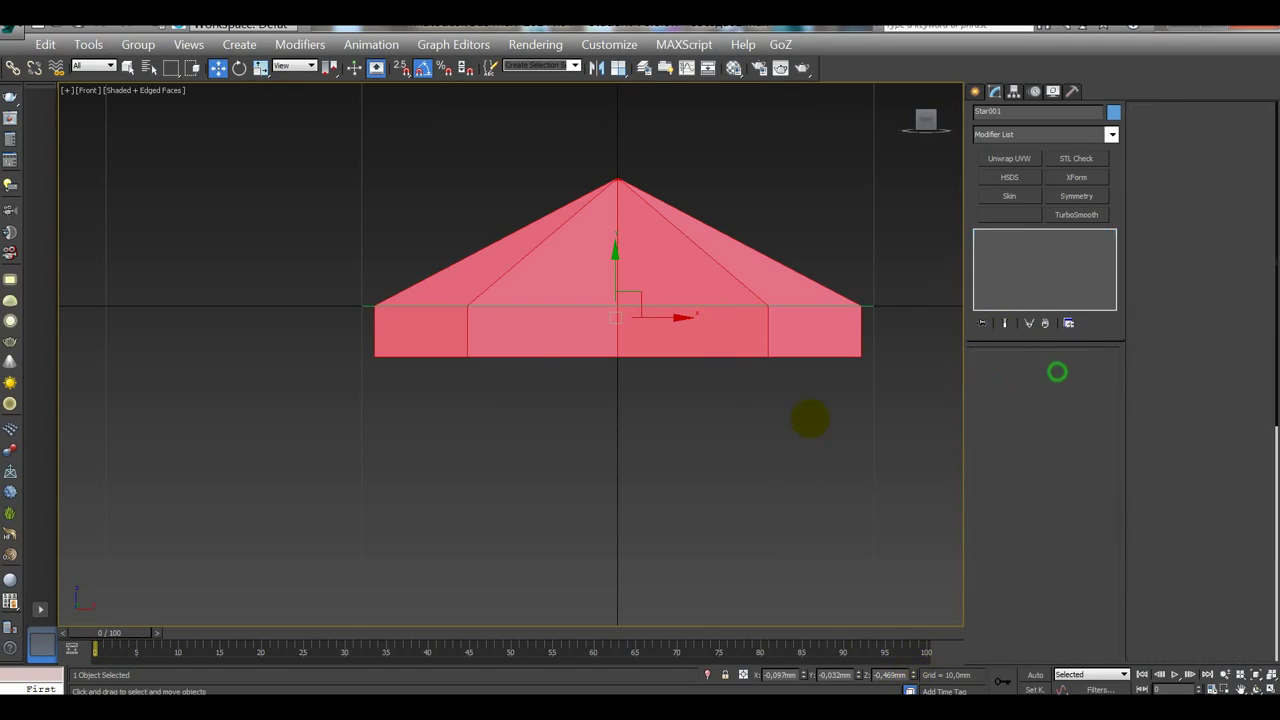
# Step: Raise the whole star object by setting its Z position to 2 mm
pyautogui.click(786, 423)
pyautogui.click(729, 341)
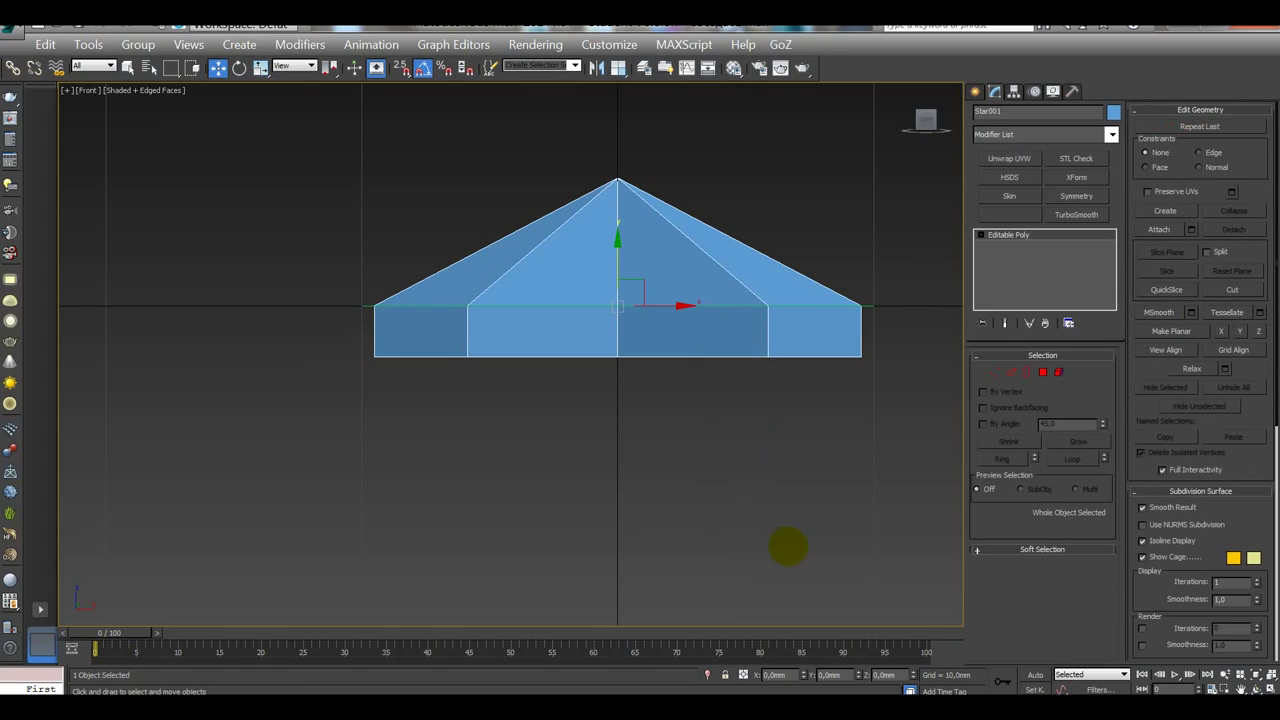
pyautogui.click(886, 675)
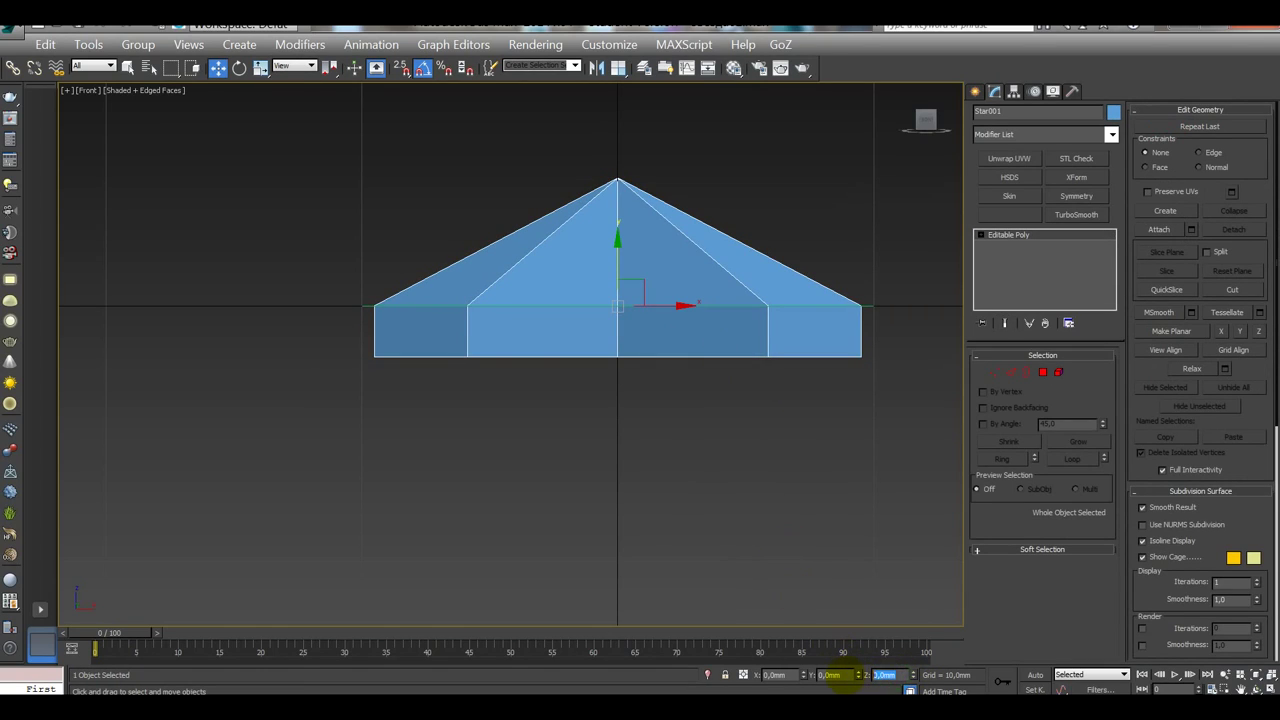
pyautogui.write('2')
pyautogui.press('Return')
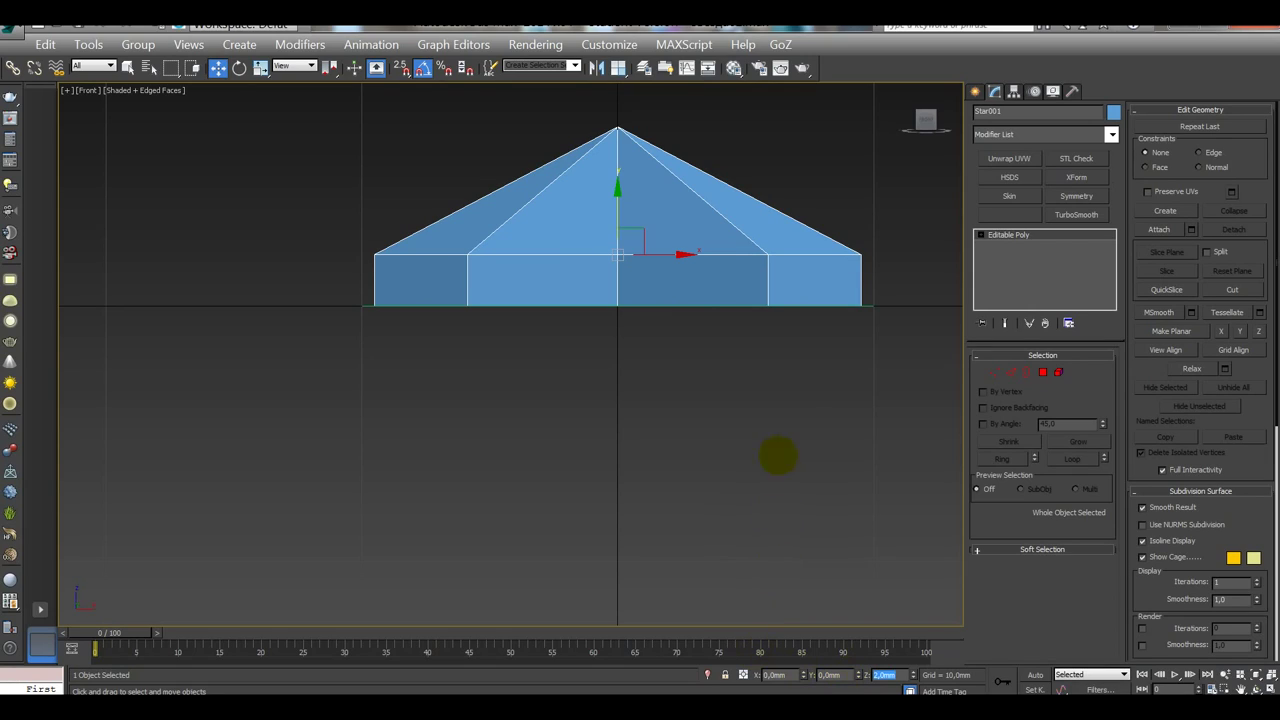
# Step: Move only the star's pivot to Z 0 and return to the star's editable poly settings
pyautogui.click(1013, 91)
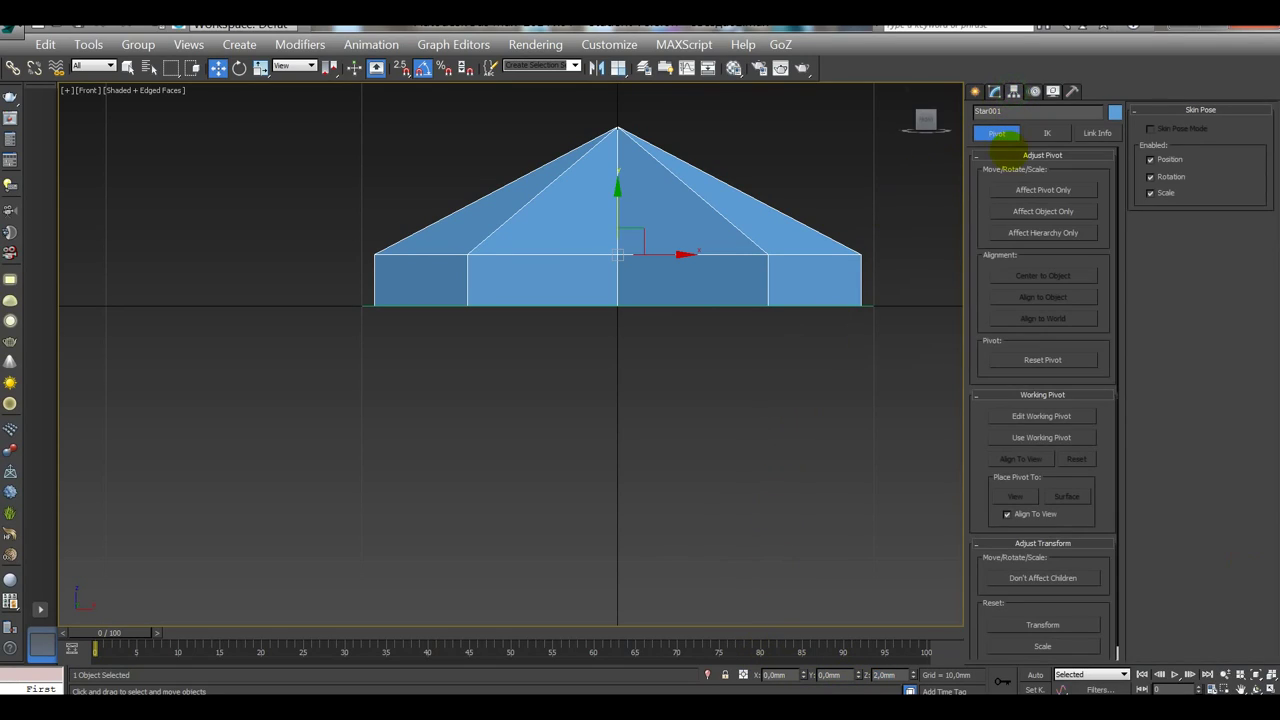
pyautogui.click(1032, 190)
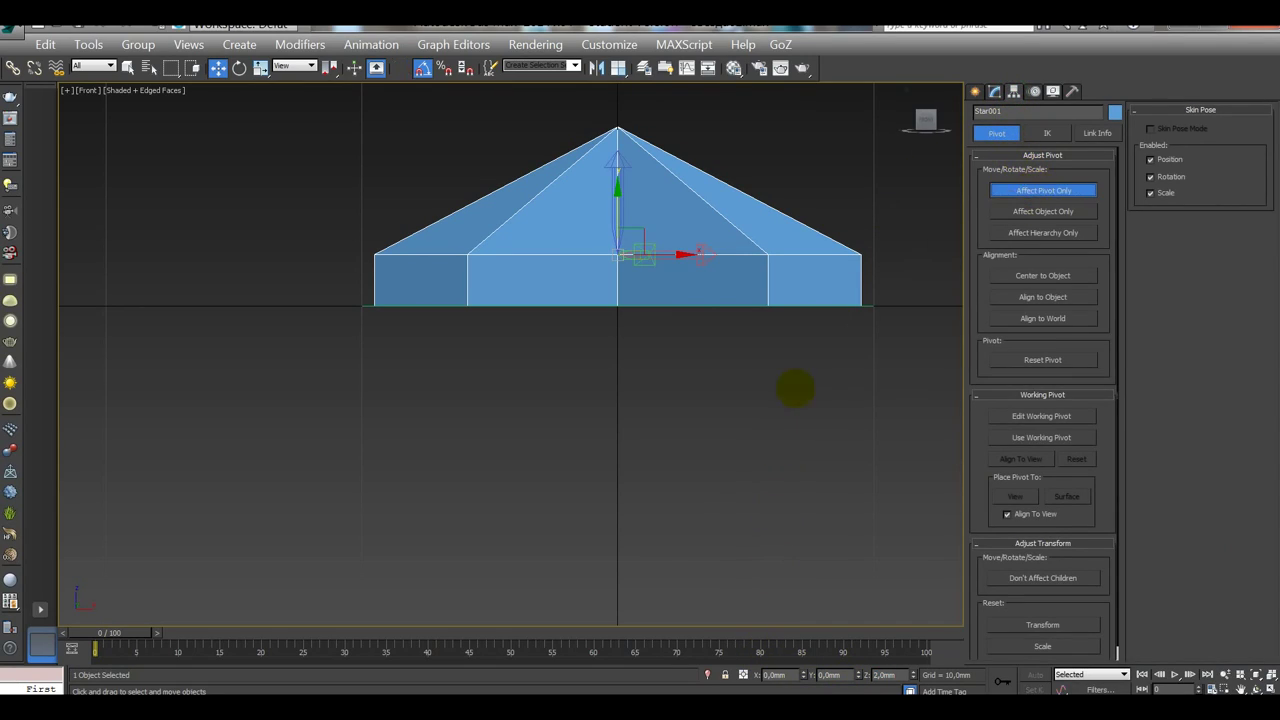
pyautogui.rightClick(912, 674)
pyautogui.click(993, 91)
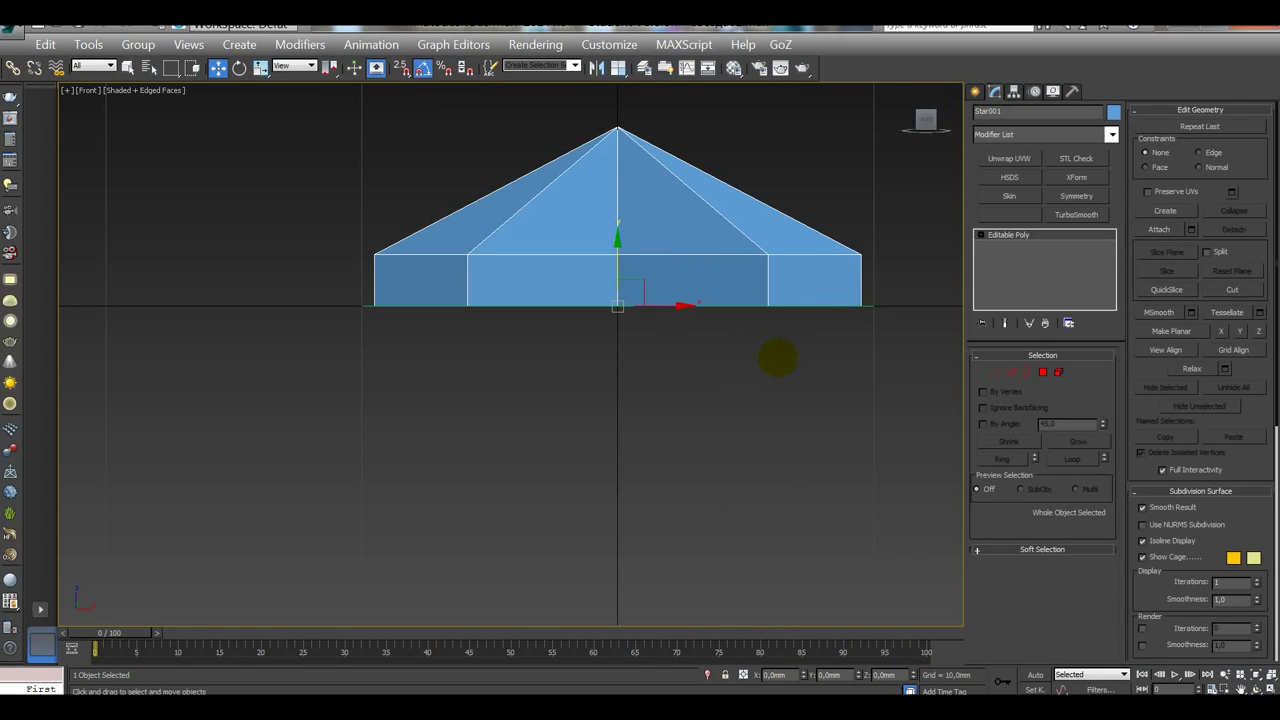
# Step: Check the smoothing groups of one of the star's sloping faces and of the whole element, then leave sub-object selection
pyautogui.moveTo(778, 357); pyautogui.dragTo(717, 392, button='middle')
pyautogui.click(1043, 372)
pyautogui.hotkey('ctrl', 'a')
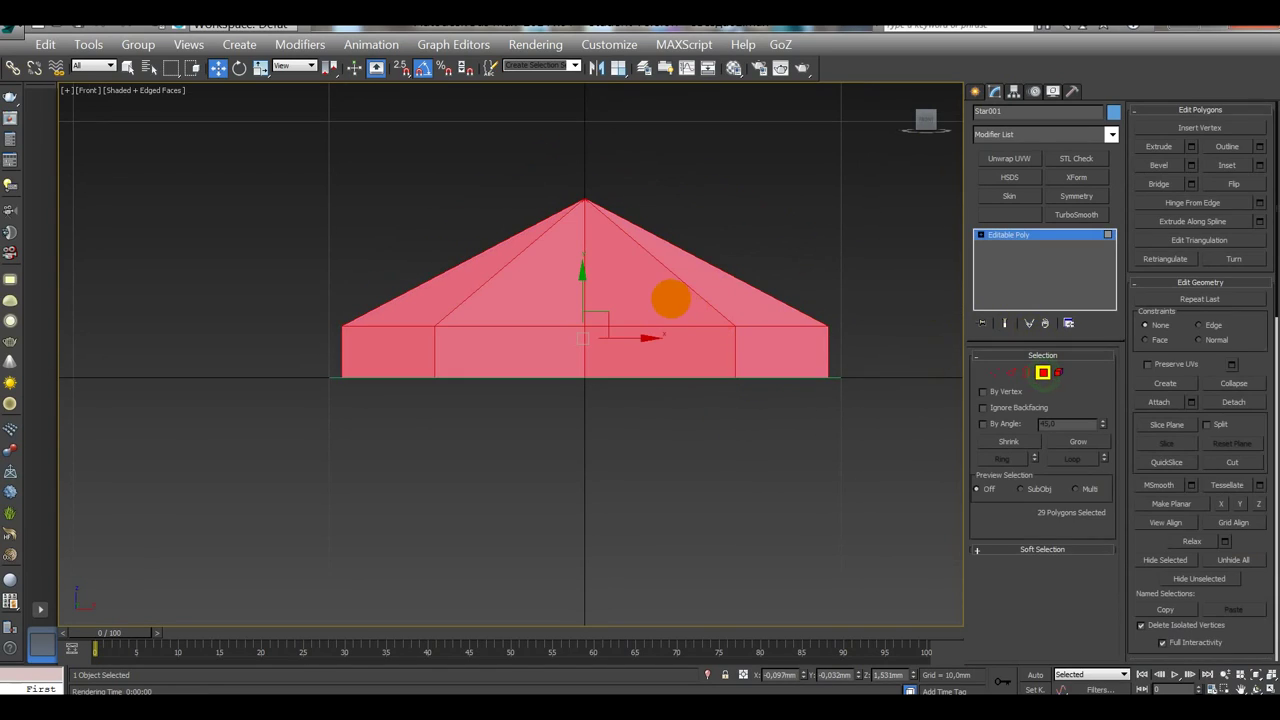
pyautogui.click(670, 298)
pyautogui.moveTo(1129, 586); pyautogui.dragTo(1148, 262)
pyautogui.scroll(2, 1143, 286)
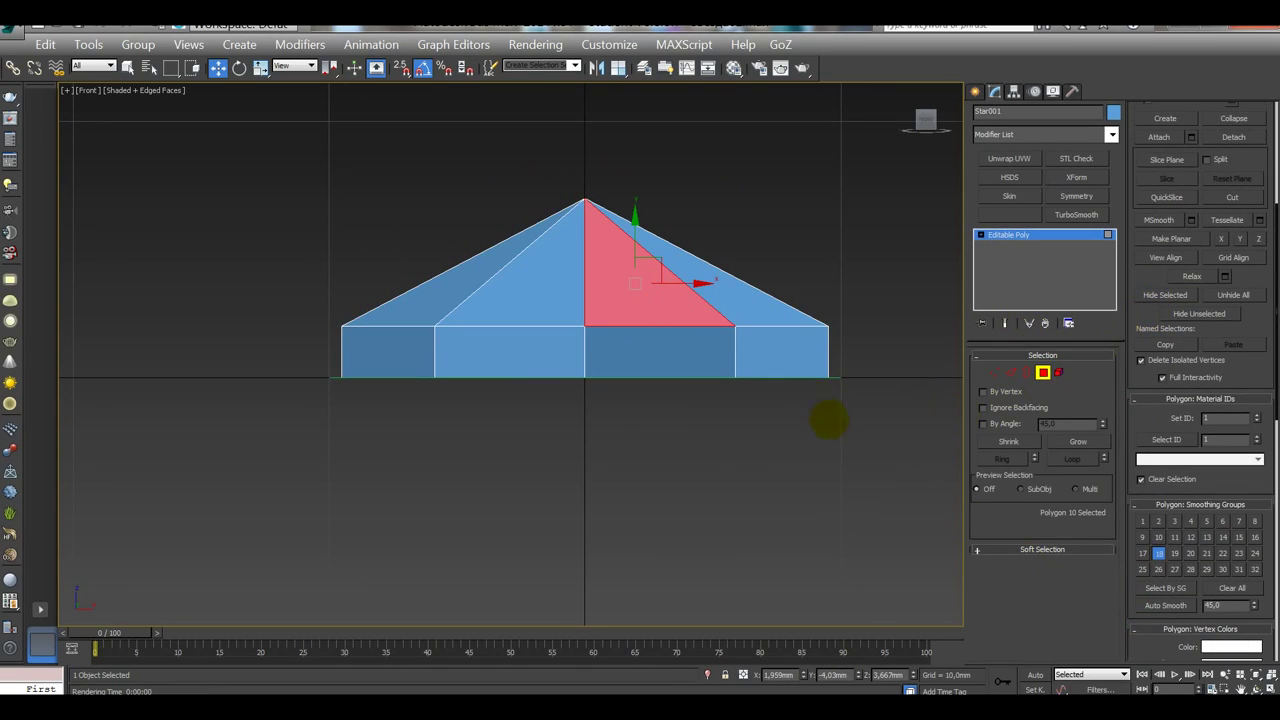
pyautogui.click(1059, 372)
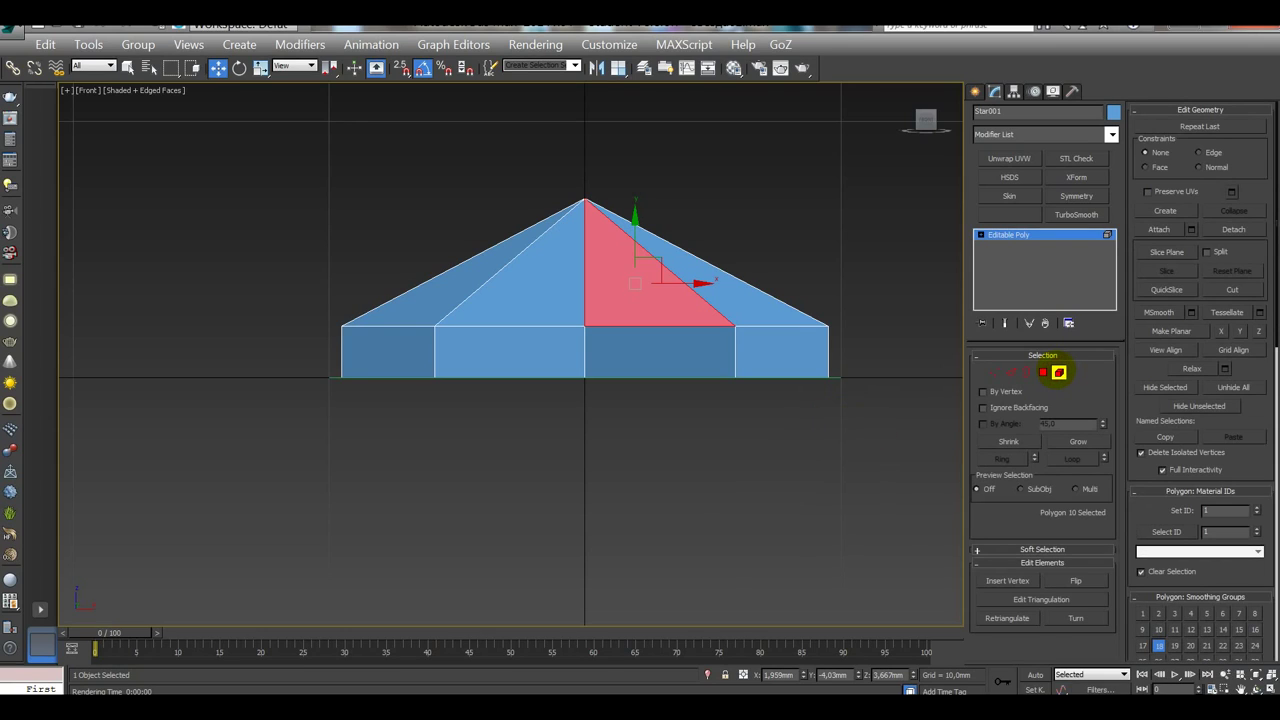
pyautogui.click(817, 349)
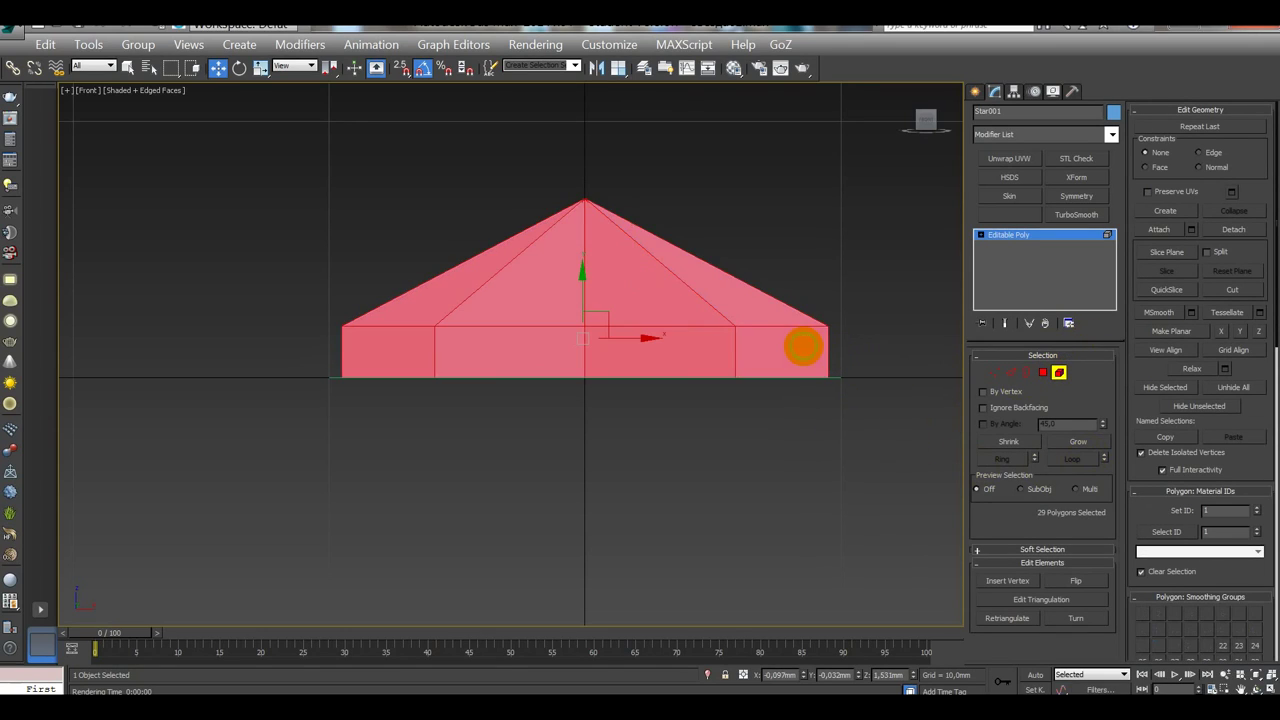
pyautogui.click(1059, 372)
# Step: Inspect the star's faces in an orthographic view, then select the star in the top view
pyautogui.keyDown('alt'); pyautogui.moveTo(857, 394); pyautogui.dragTo(820, 471, button='middle'); pyautogui.keyUp('alt')
pyautogui.scroll(10, 617, 214)
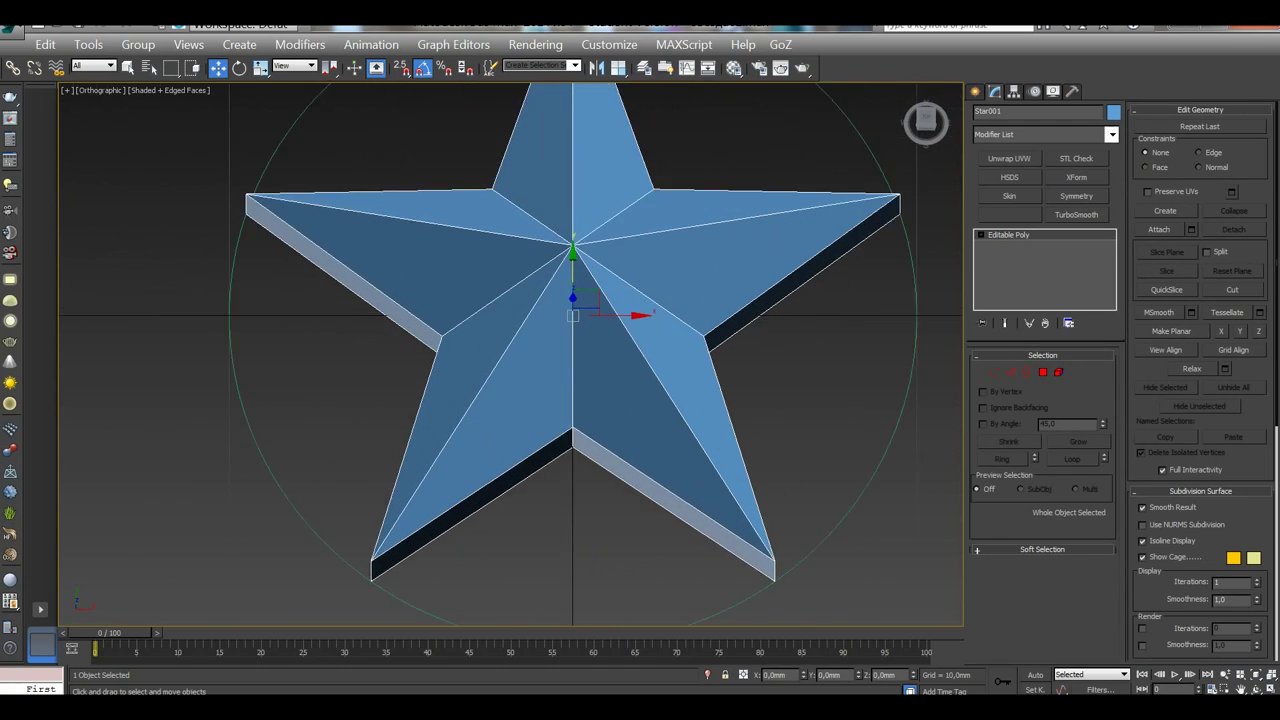
pyautogui.scroll(-10, 514, 246)
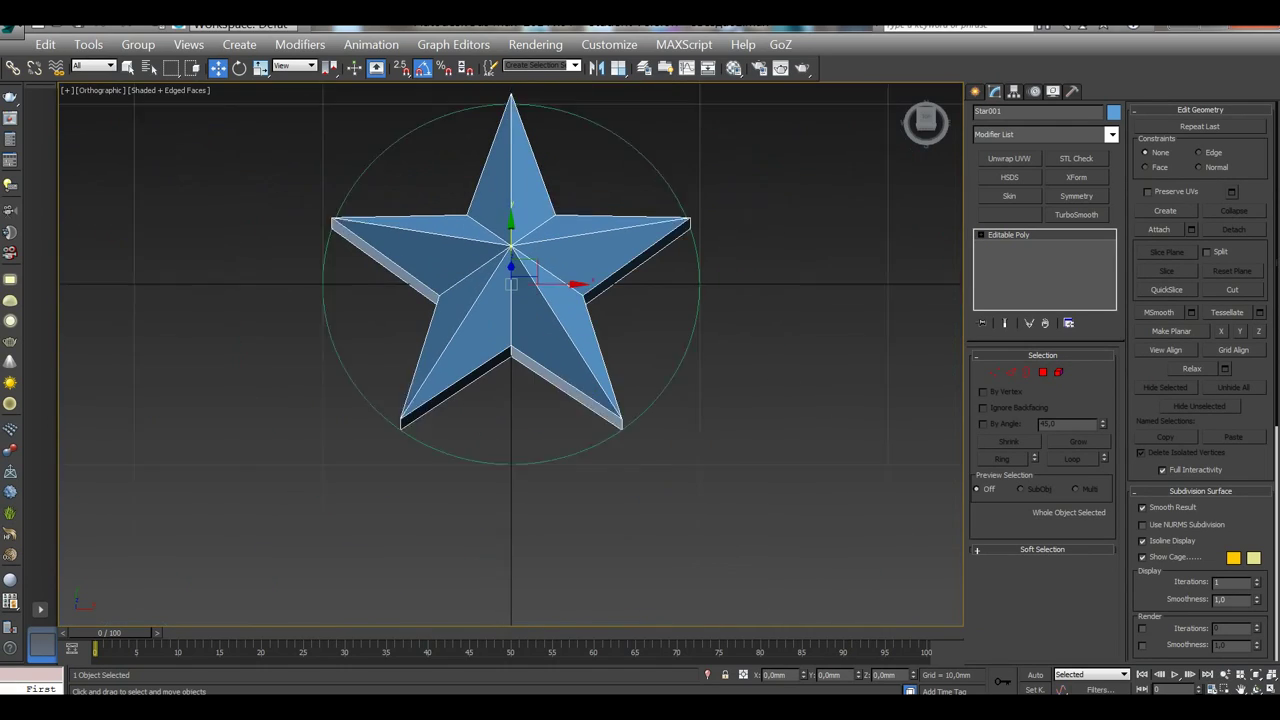
pyautogui.press('t')
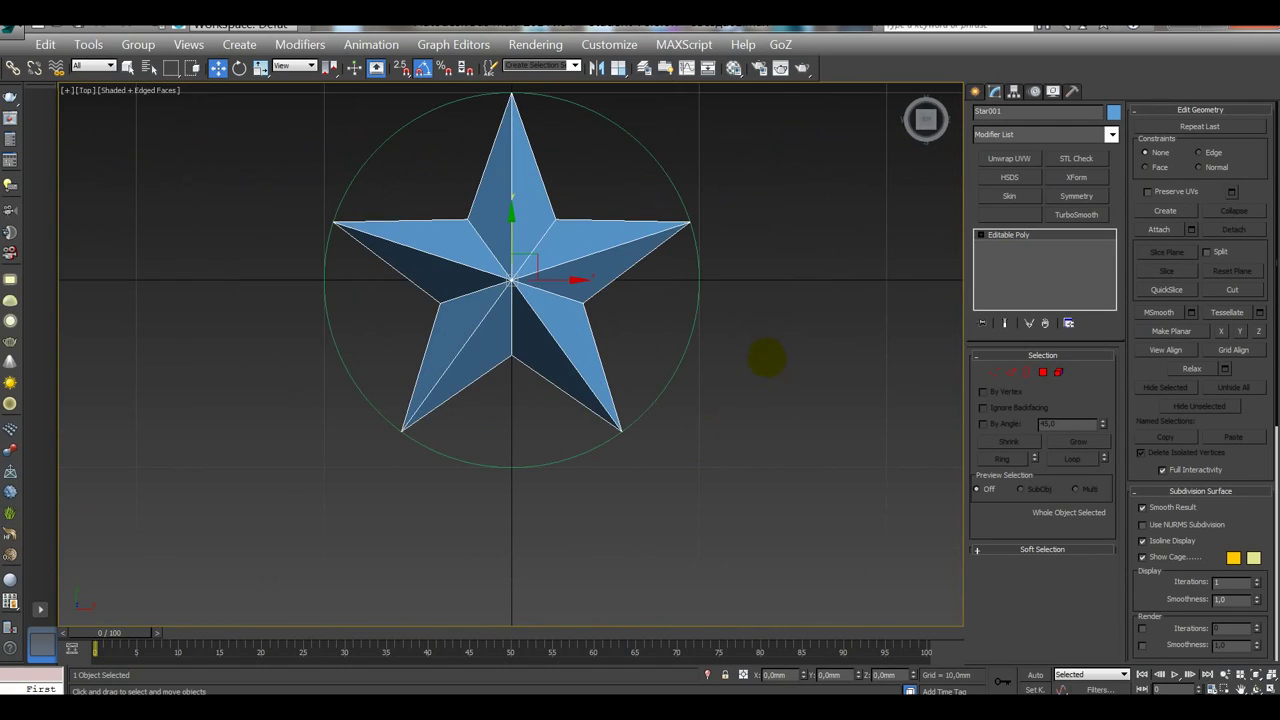
pyautogui.press('z')
pyautogui.click(803, 463)
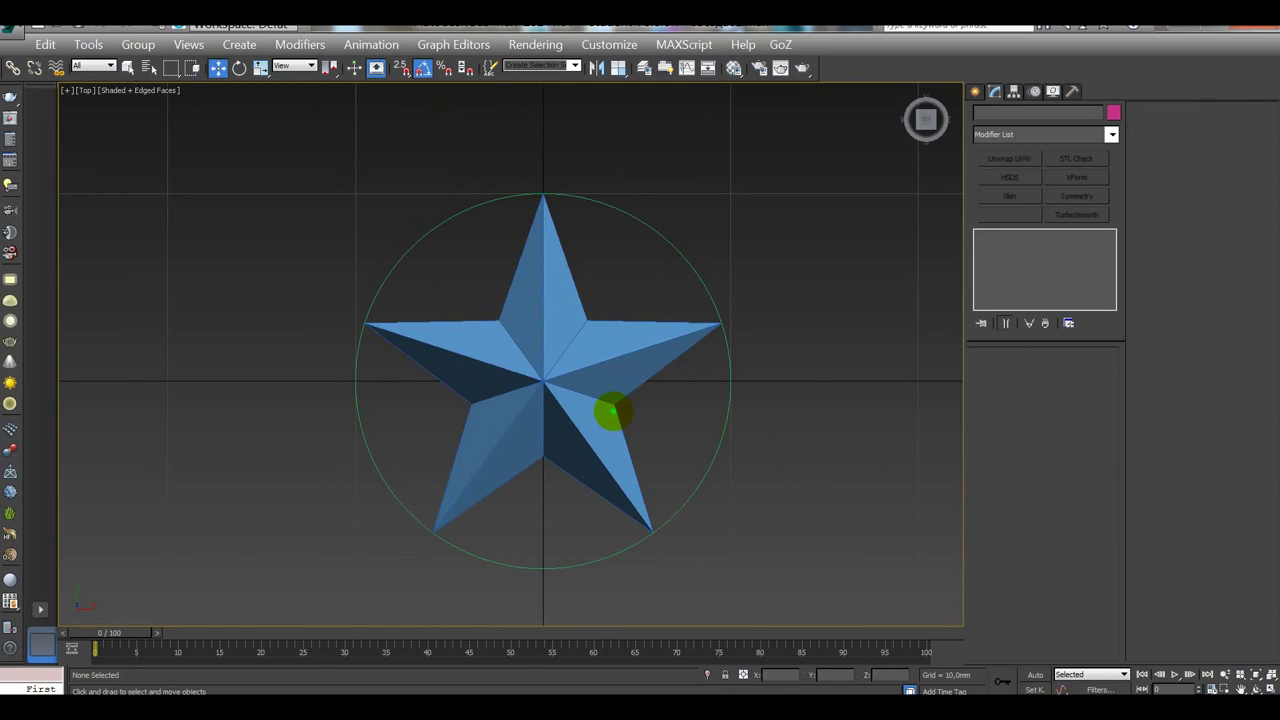
pyautogui.click(612, 411)
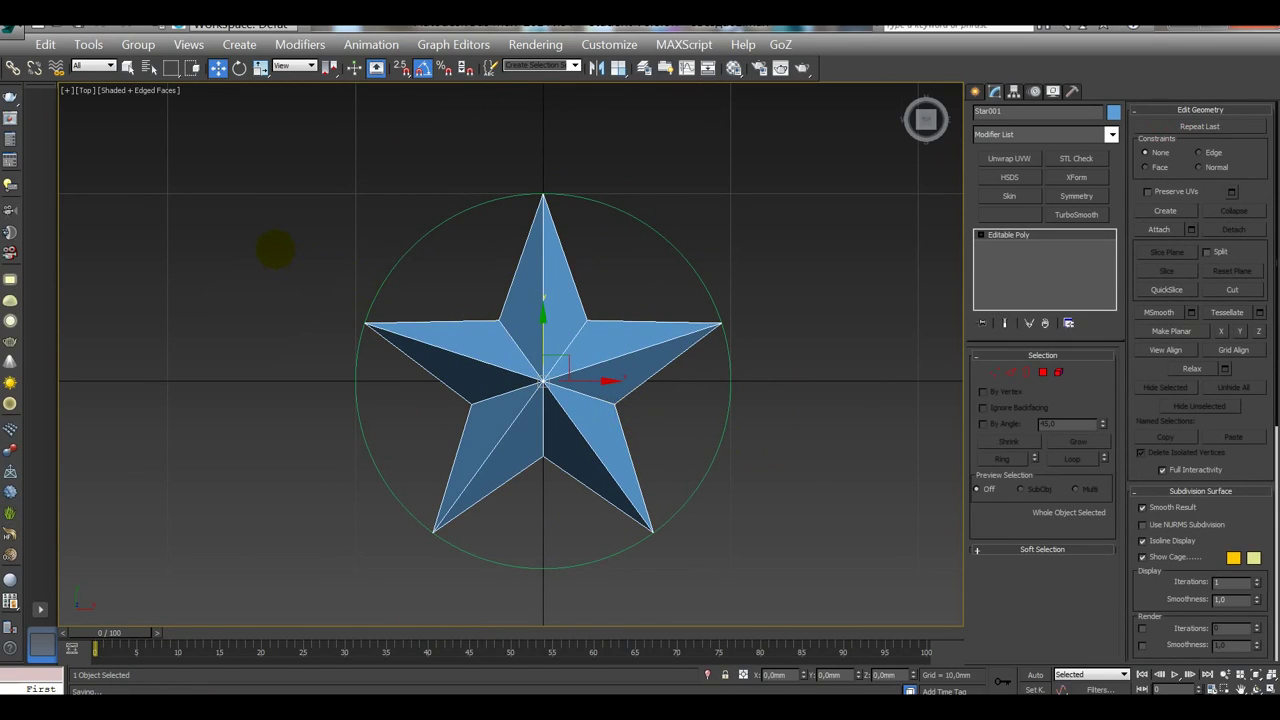
# Step: Export the selected star as a StereoLitho STL file named звезда2 in the export folder
pyautogui.click(14, 28)
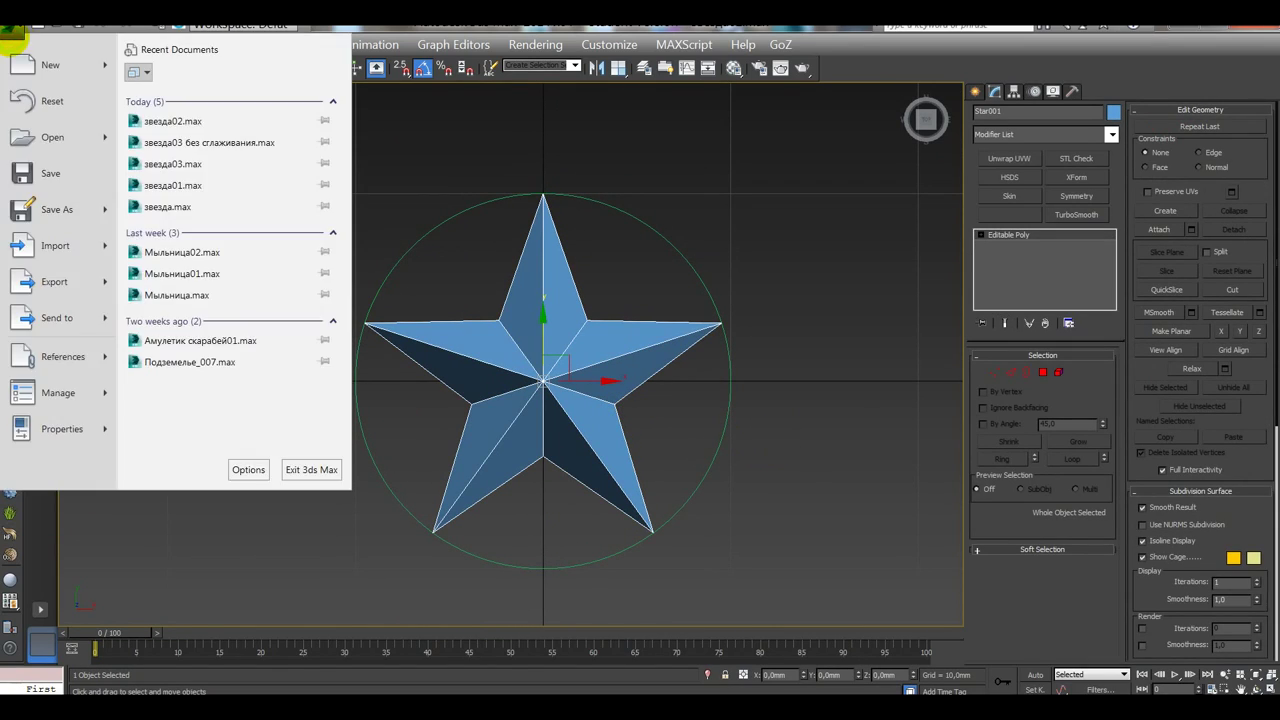
pyautogui.click(55, 281)
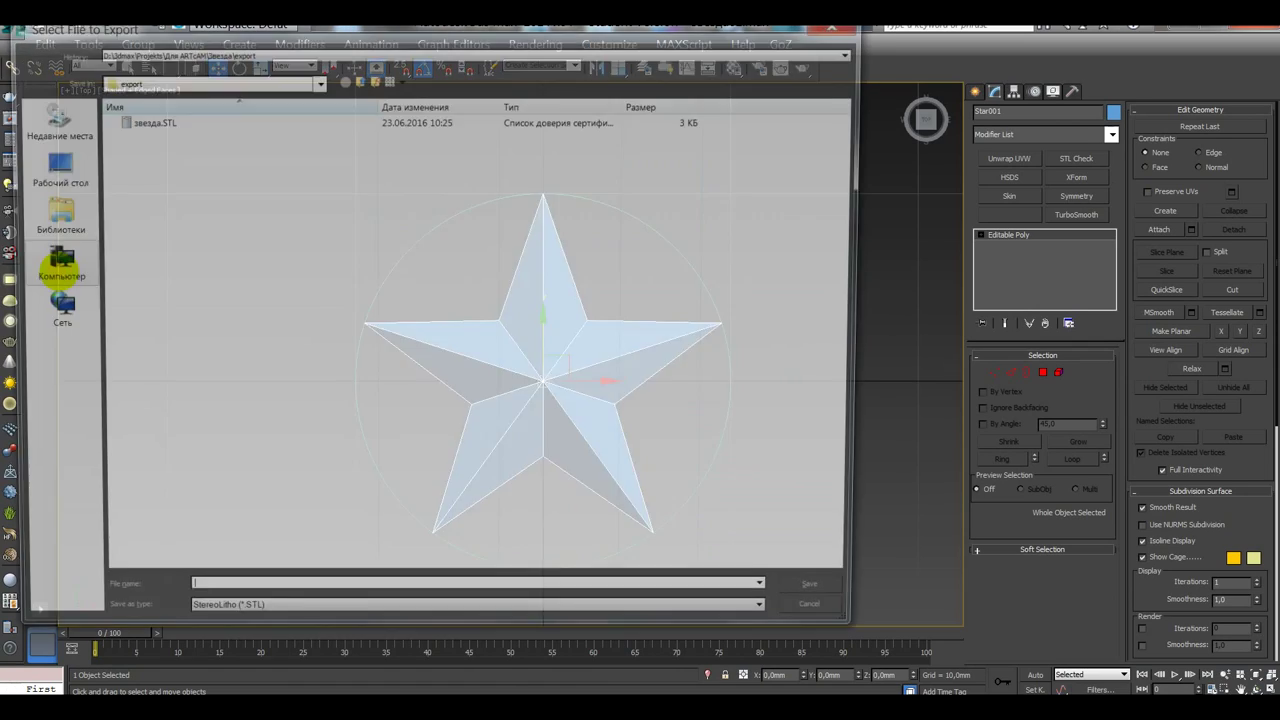
pyautogui.click(135, 120)
pyautogui.click(243, 598)
pyautogui.click(243, 598)
pyautogui.press('BackSpace')
pyautogui.press('BackSpace')
pyautogui.press('BackSpace')
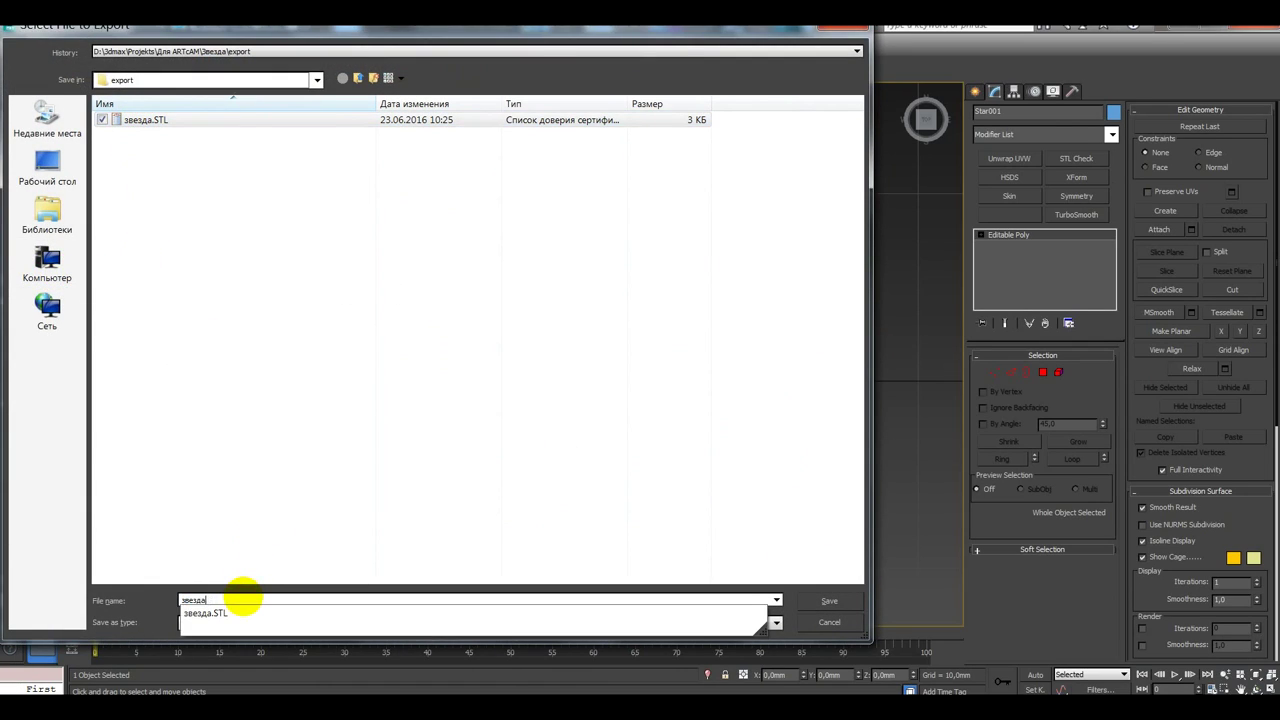
pyautogui.write('2')
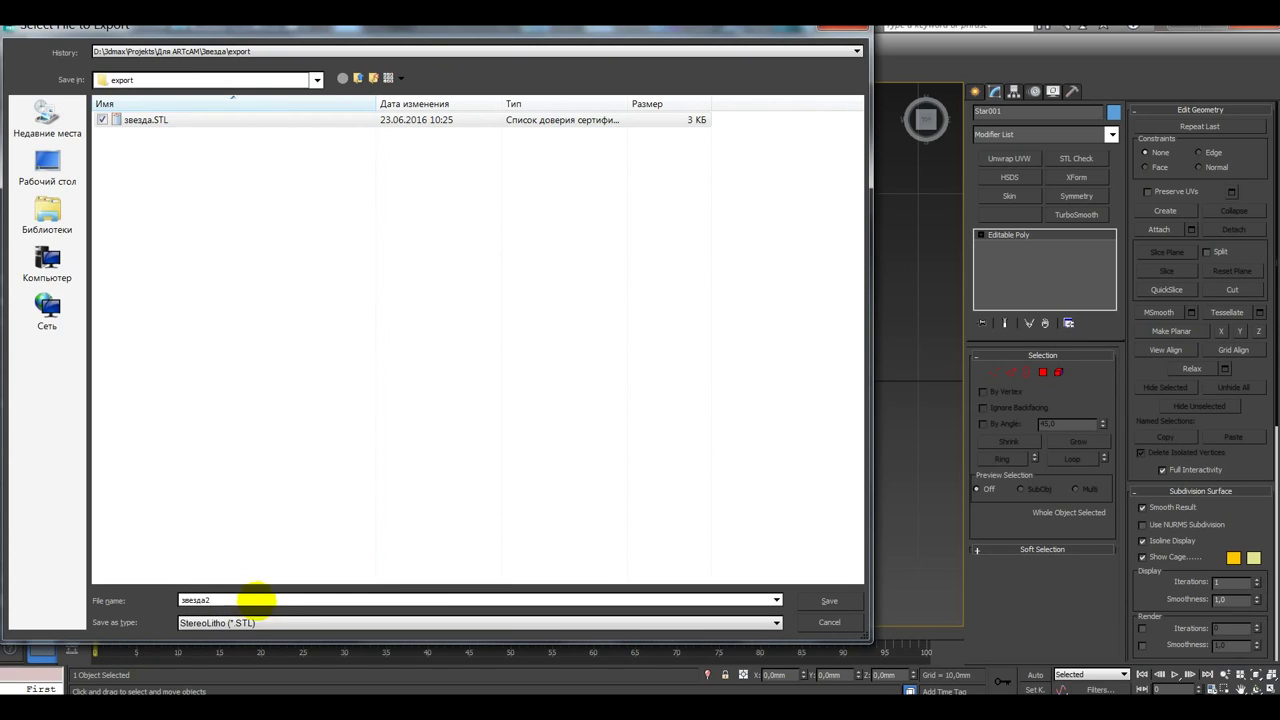
pyautogui.click(812, 599)
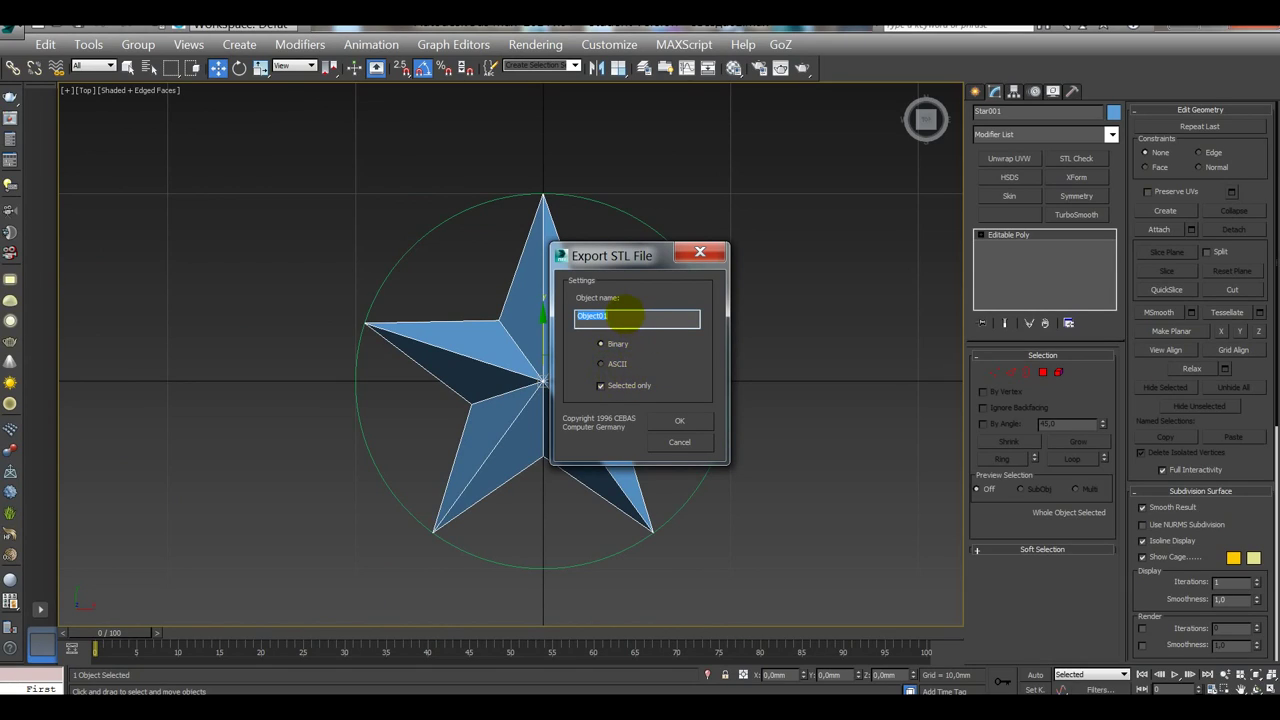
# Step: Complete the STL export with object name "звезда 2", ASCII format and only the selected object included
pyautogui.write('s')
pyautogui.write('ees')
pyautogui.write('да')
pyautogui.click(602, 363)
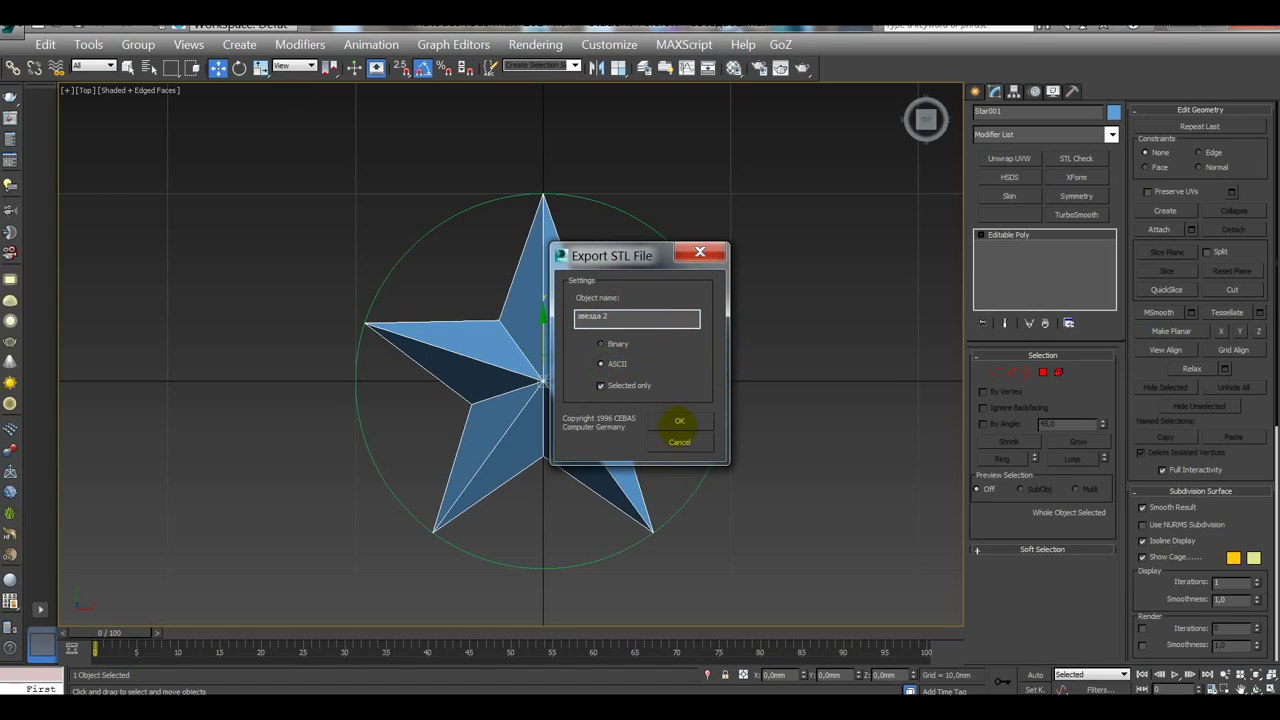
pyautogui.click(679, 421)
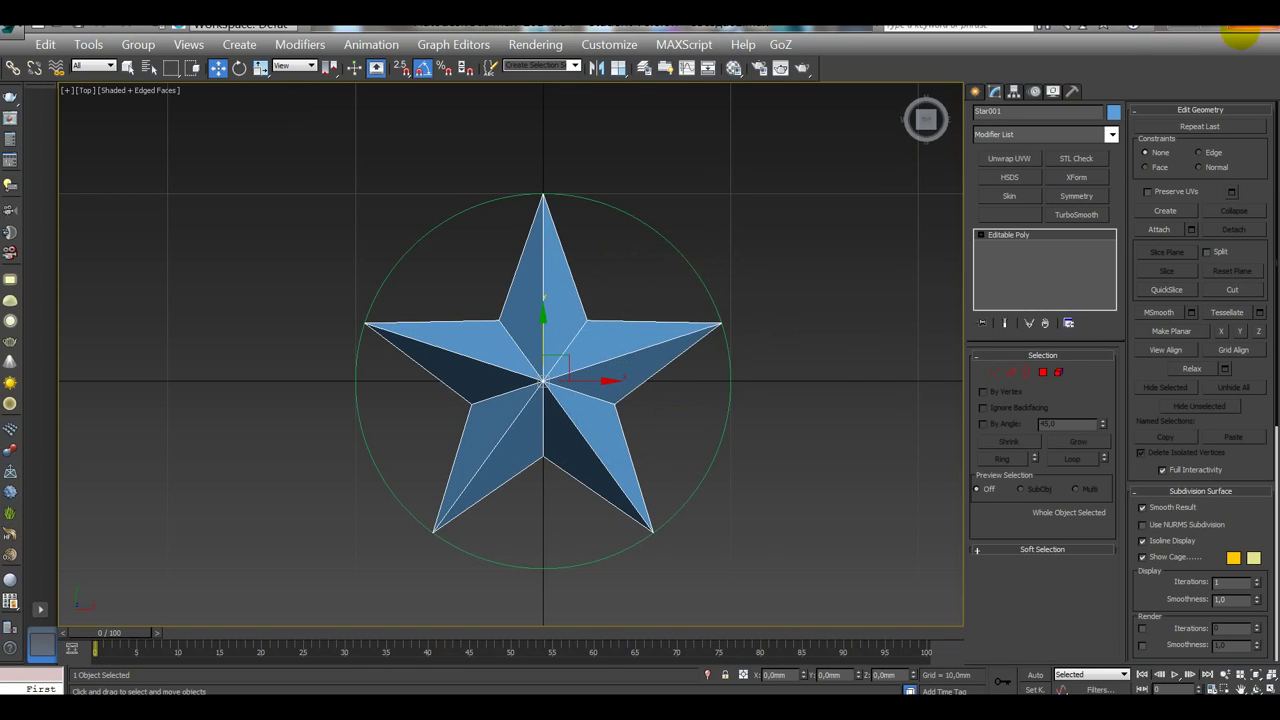
# Step: Switch to ArtCAM and reset the existing star relief to an empty flat surface
pyautogui.click(1187, 33)
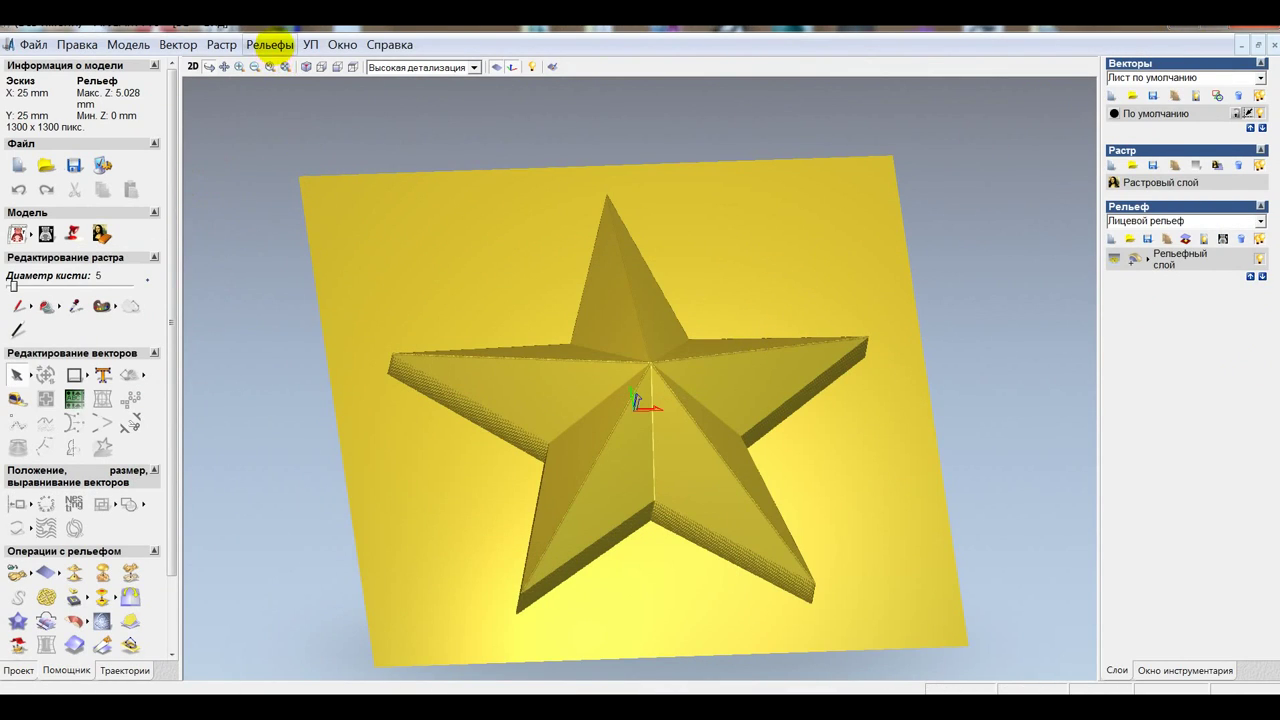
pyautogui.click(270, 44)
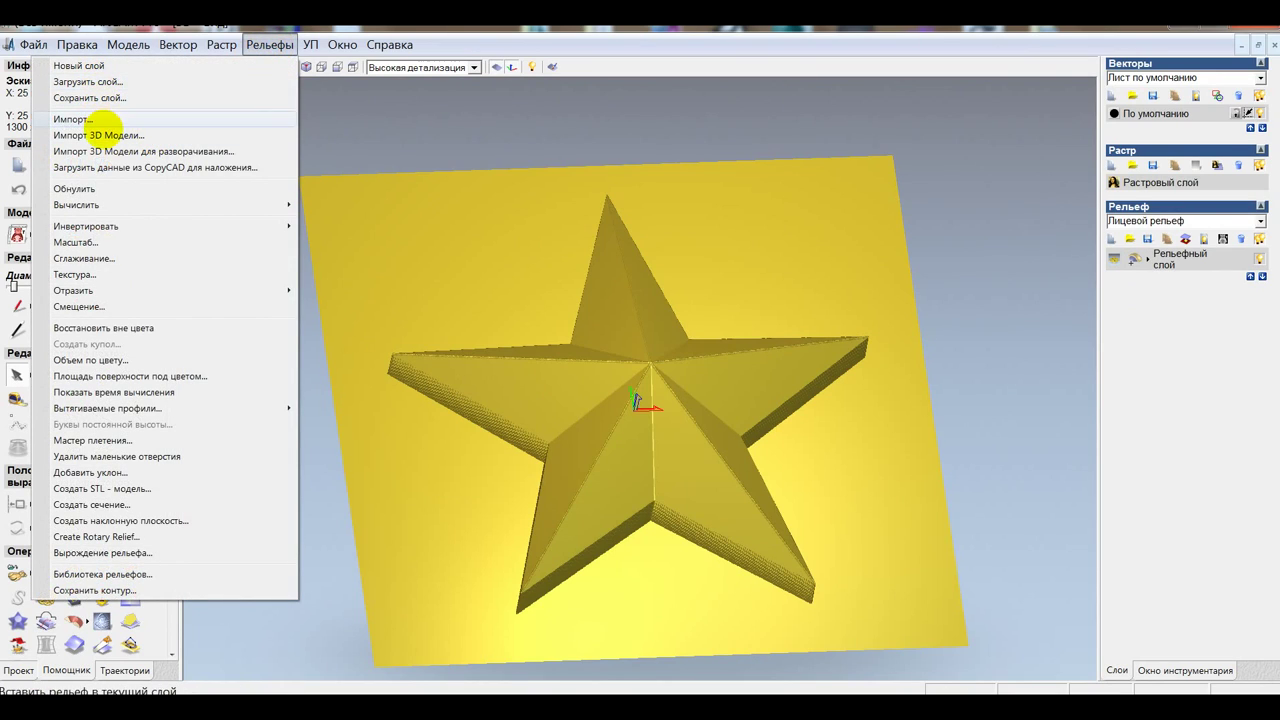
pyautogui.click(90, 188)
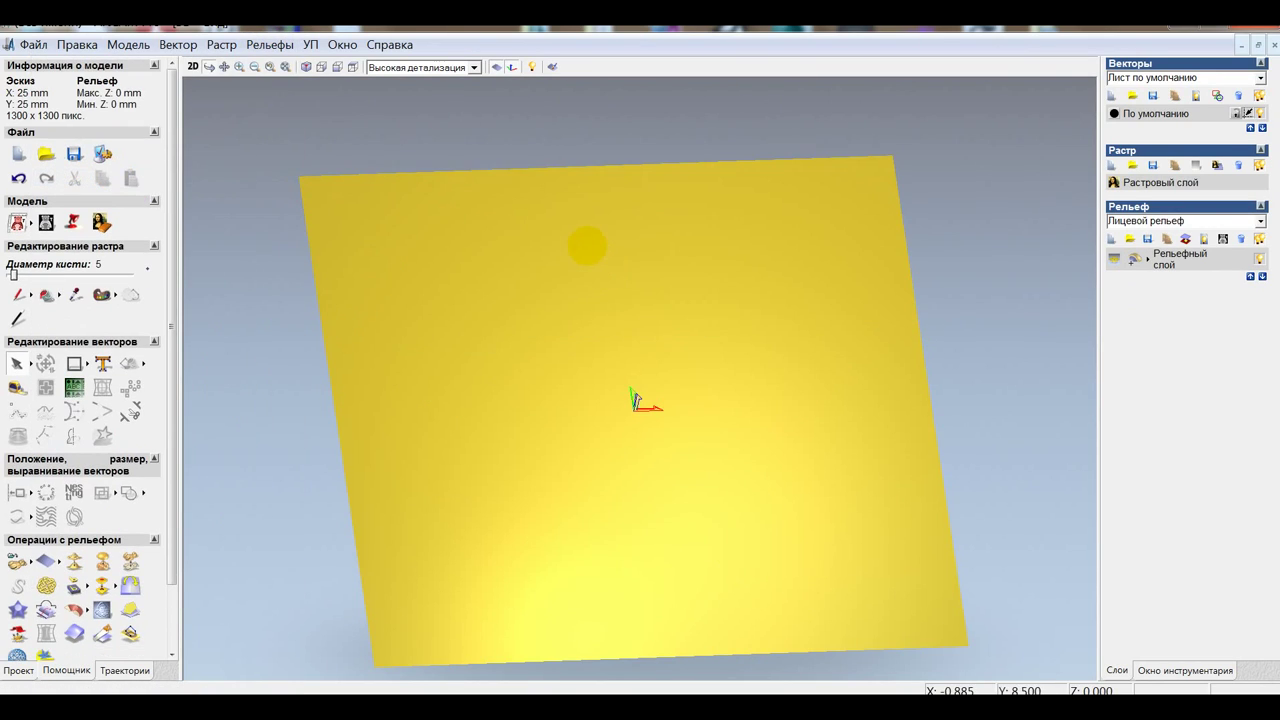
pyautogui.scroll(-5, 636, 398)
pyautogui.scroll(3, 587, 306)
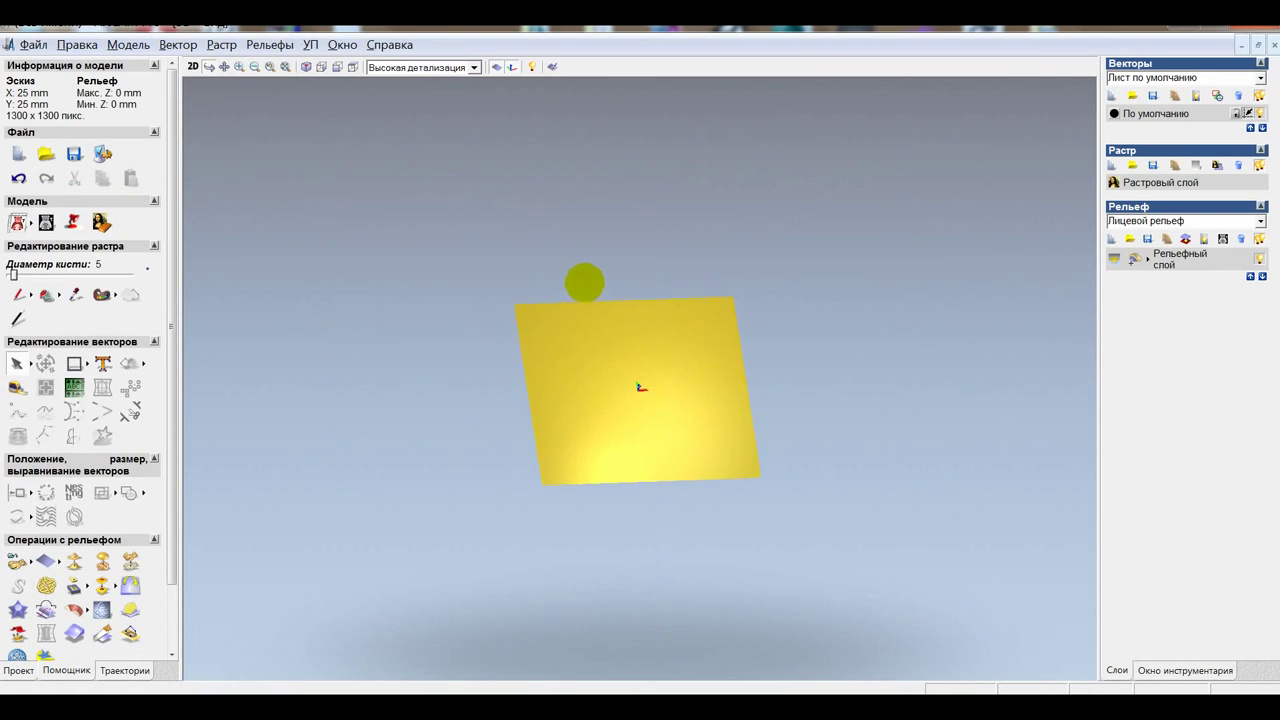
# Step: Import the 3D model звезда2.STL from the export folder into the current relief
pyautogui.click(264, 44)
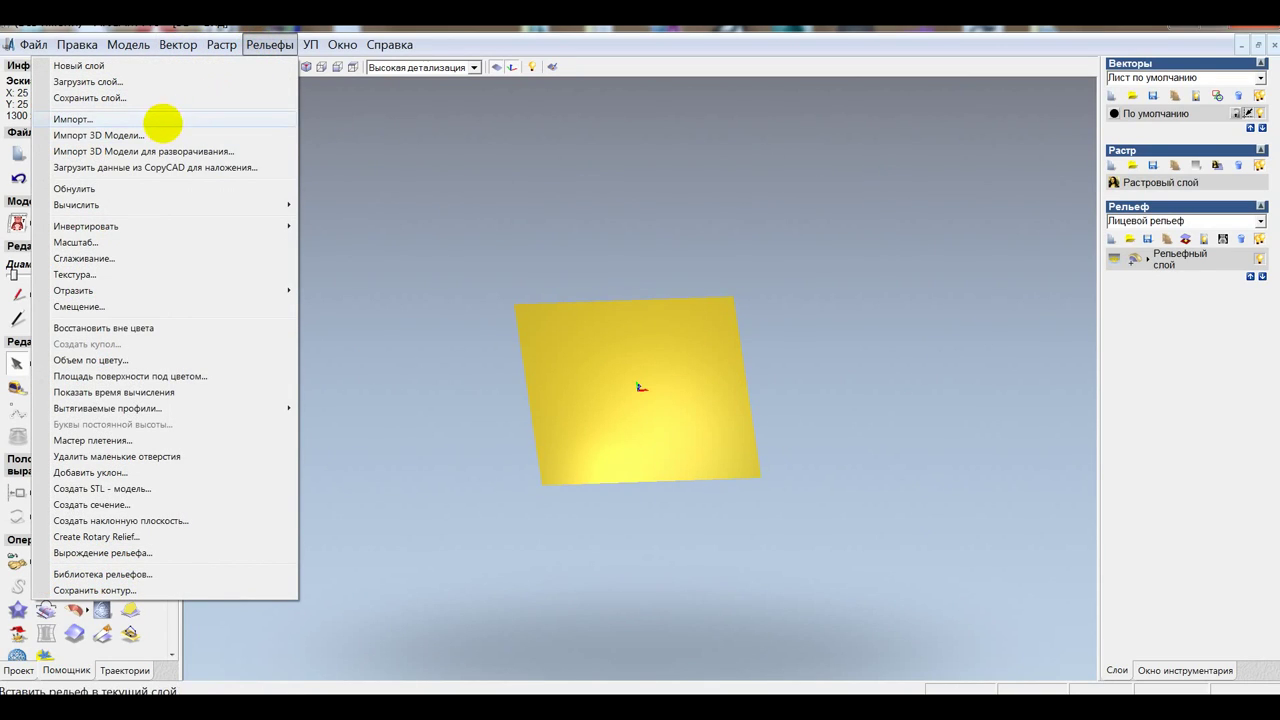
pyautogui.click(163, 132)
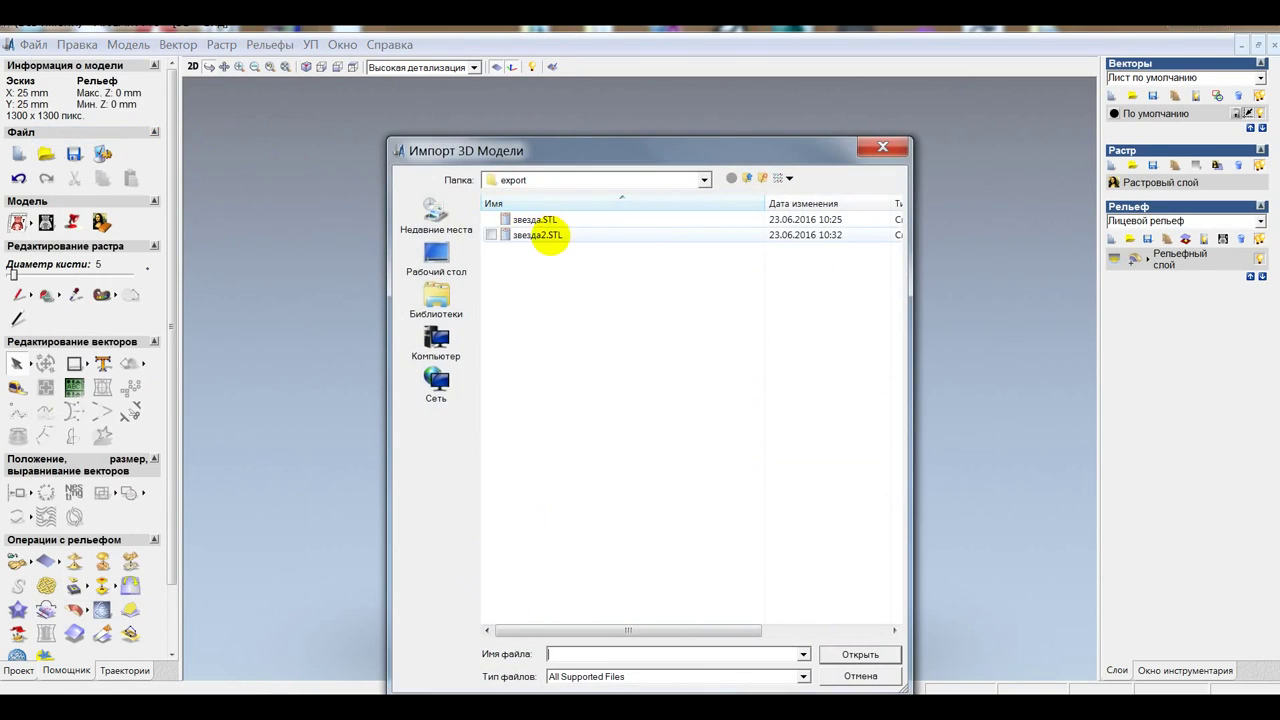
pyautogui.click(550, 235)
pyautogui.click(855, 655)
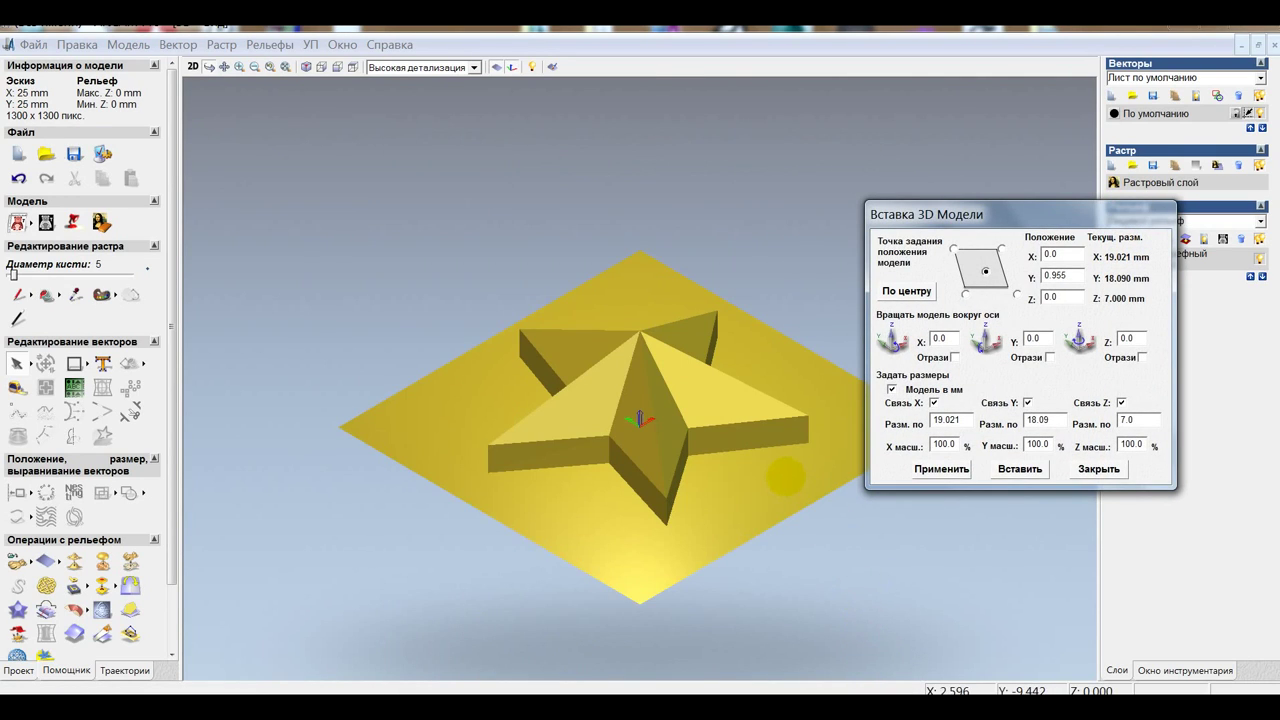
# Step: Examine the imported star from several angles and apply its existing Y position
pyautogui.moveTo(785, 477); pyautogui.dragTo(771, 531)
pyautogui.scroll(5, 663, 366)
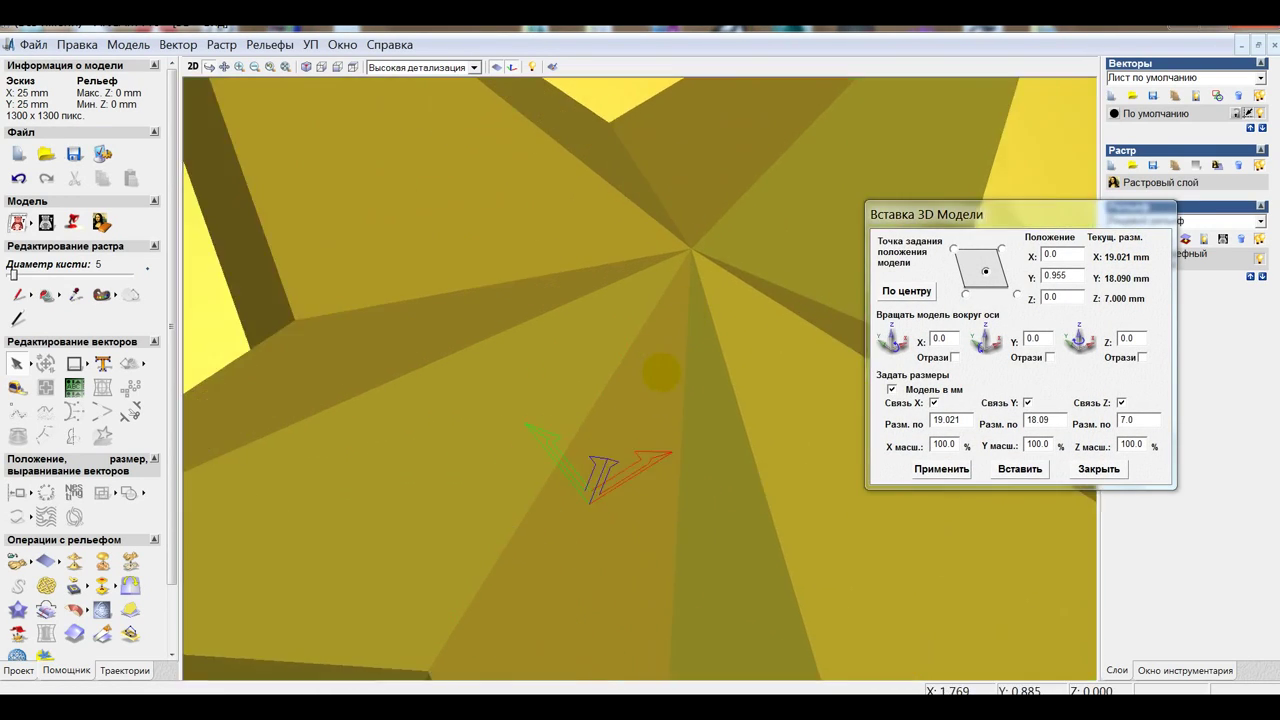
pyautogui.scroll(-5, 660, 372)
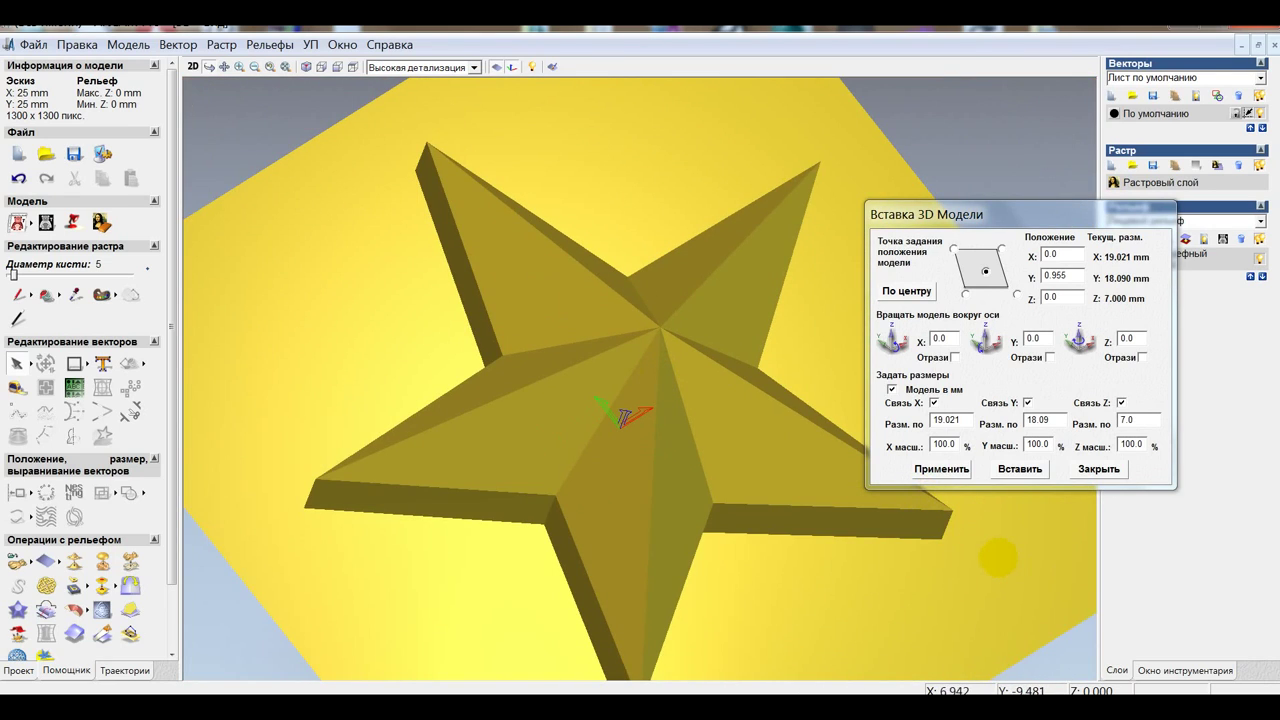
pyautogui.moveTo(818, 487)
pyautogui.mouseDown()
pyautogui.moveTo(740, 330)
pyautogui.moveTo(606, 234)
pyautogui.moveTo(620, 388)
pyautogui.mouseUp()
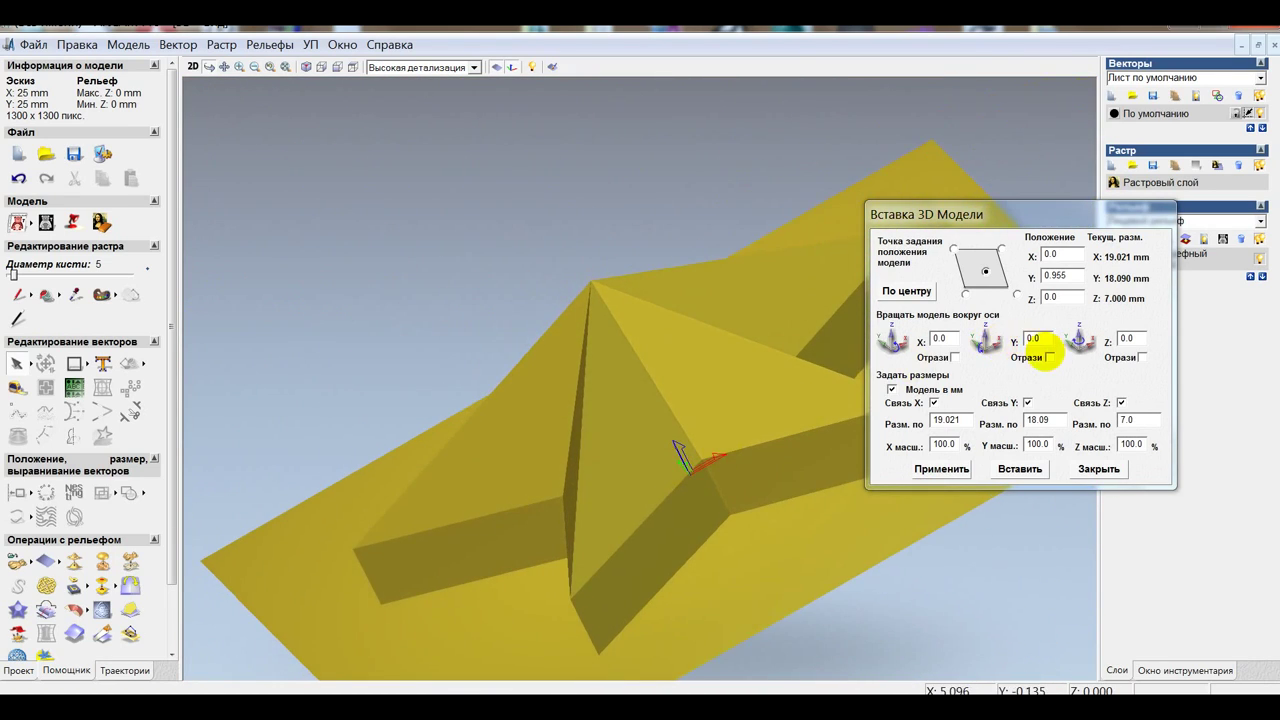
pyautogui.moveTo(1070, 277); pyautogui.dragTo(1028, 277)
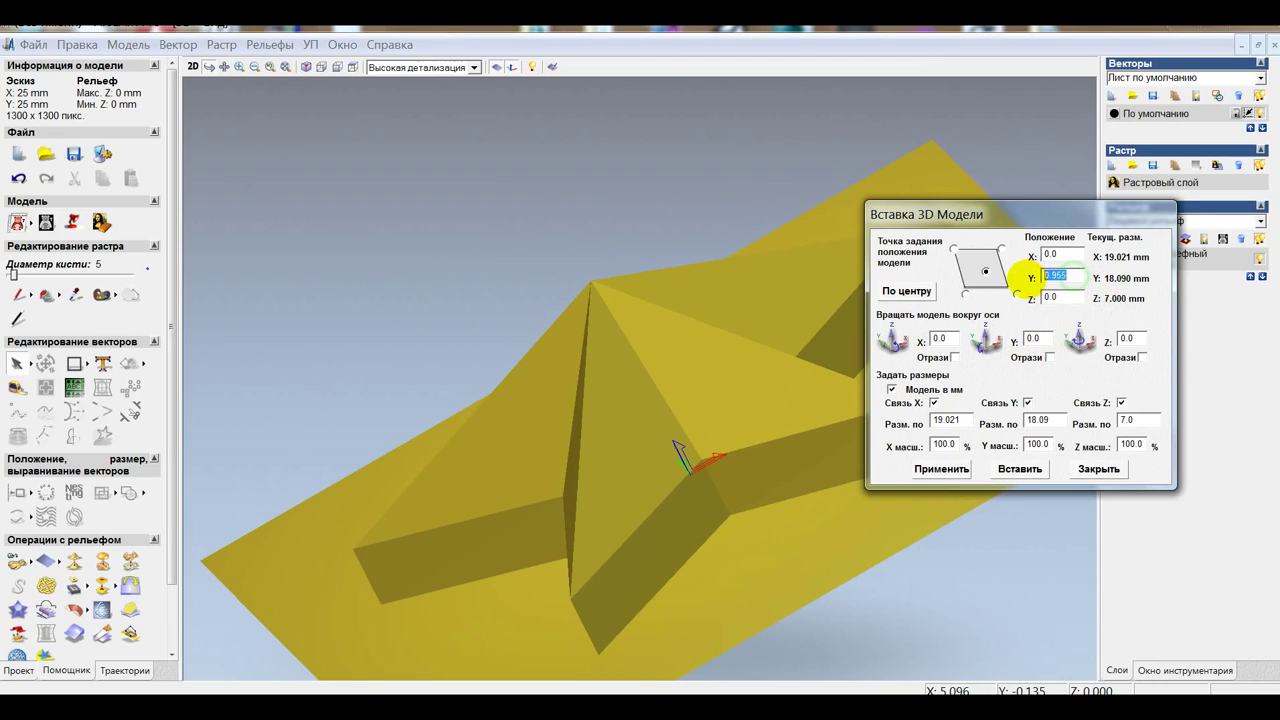
pyautogui.click(941, 469)
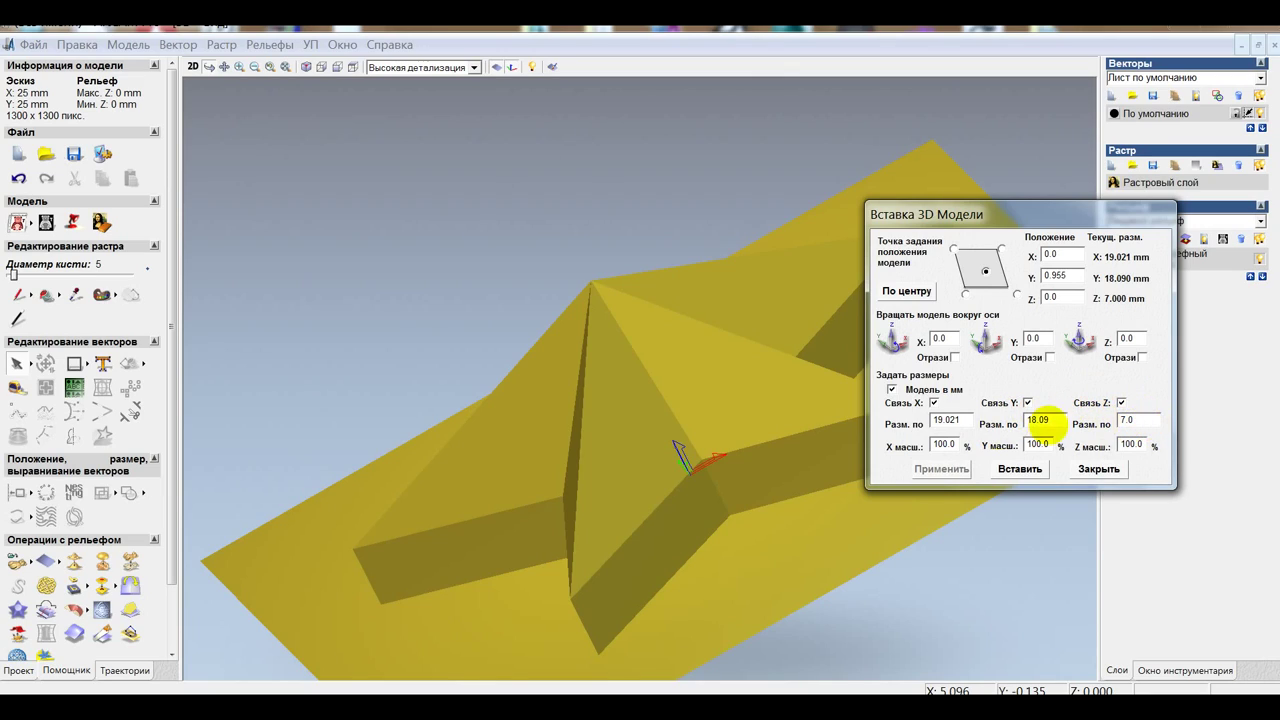
# Step: Unlink the model's X, Y and Z sizes and compare its dimensions with the millimetre option off and on
pyautogui.click(934, 402)
pyautogui.click(1028, 402)
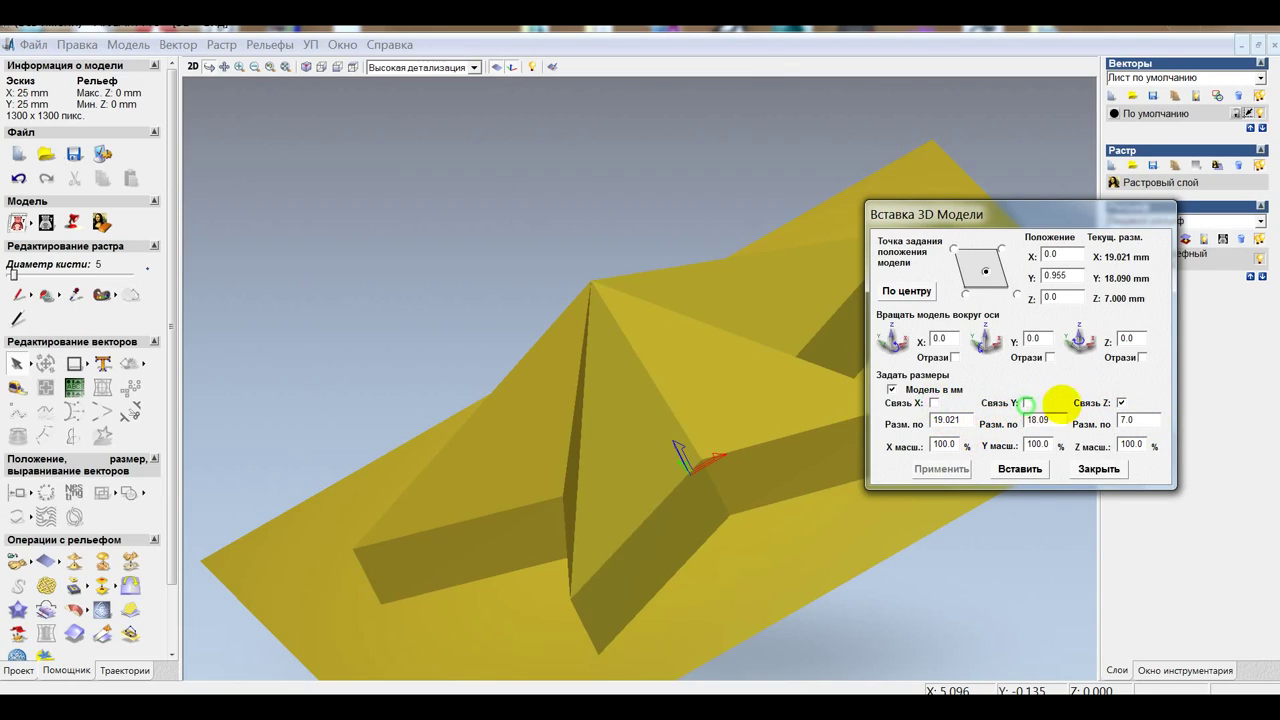
pyautogui.click(1121, 402)
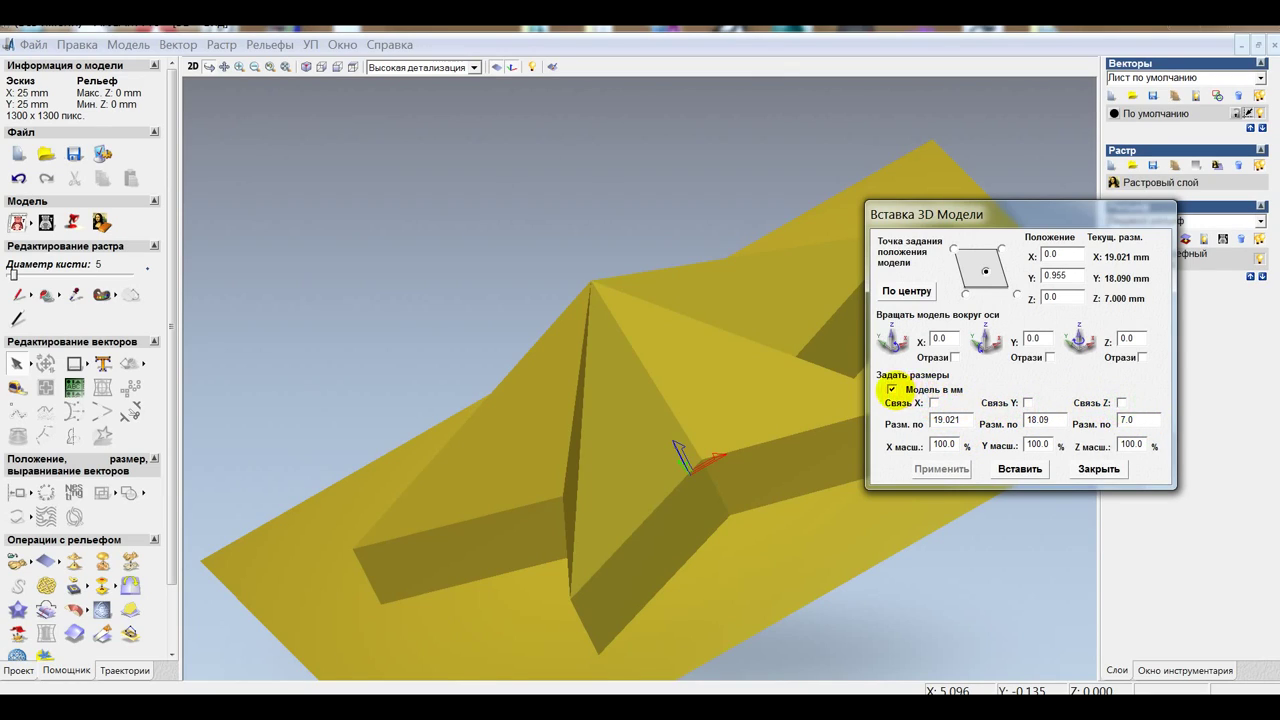
pyautogui.click(892, 389)
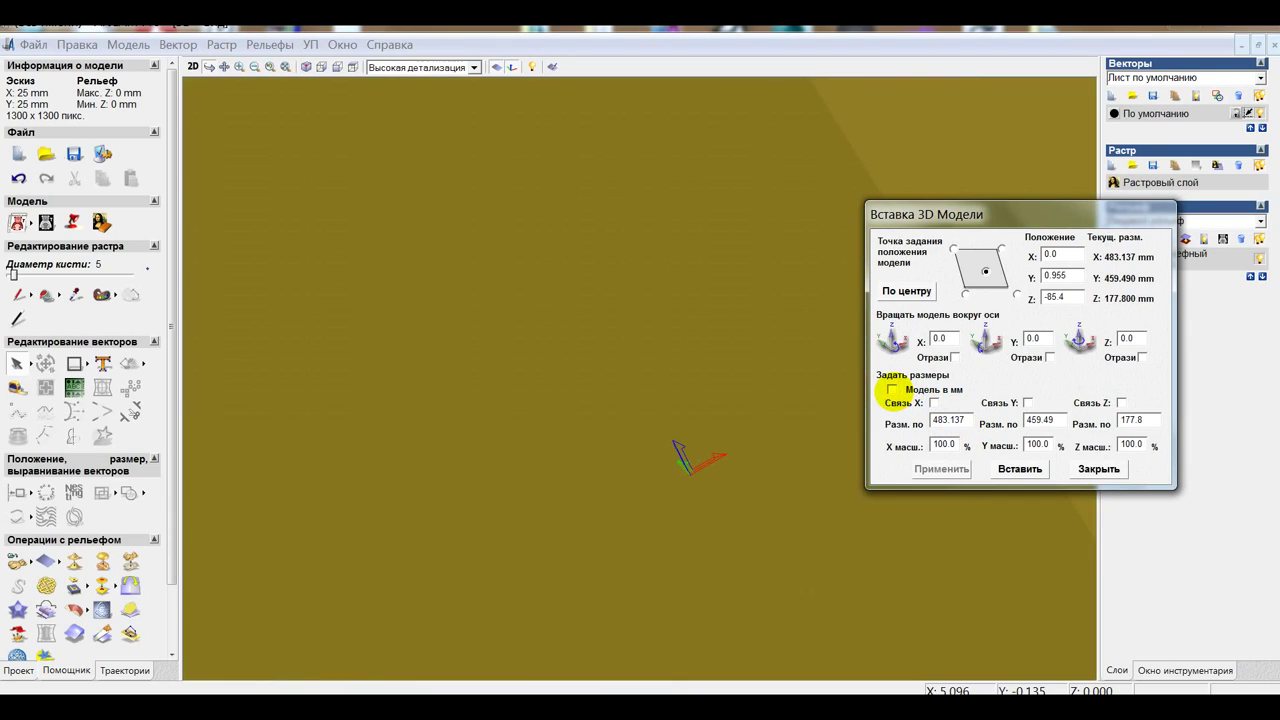
pyautogui.click(892, 389)
# Step: Resize the imported star to 20 mm in X, 20 mm in Y and 5 mm in Z and apply it
pyautogui.doubleClick(950, 419)
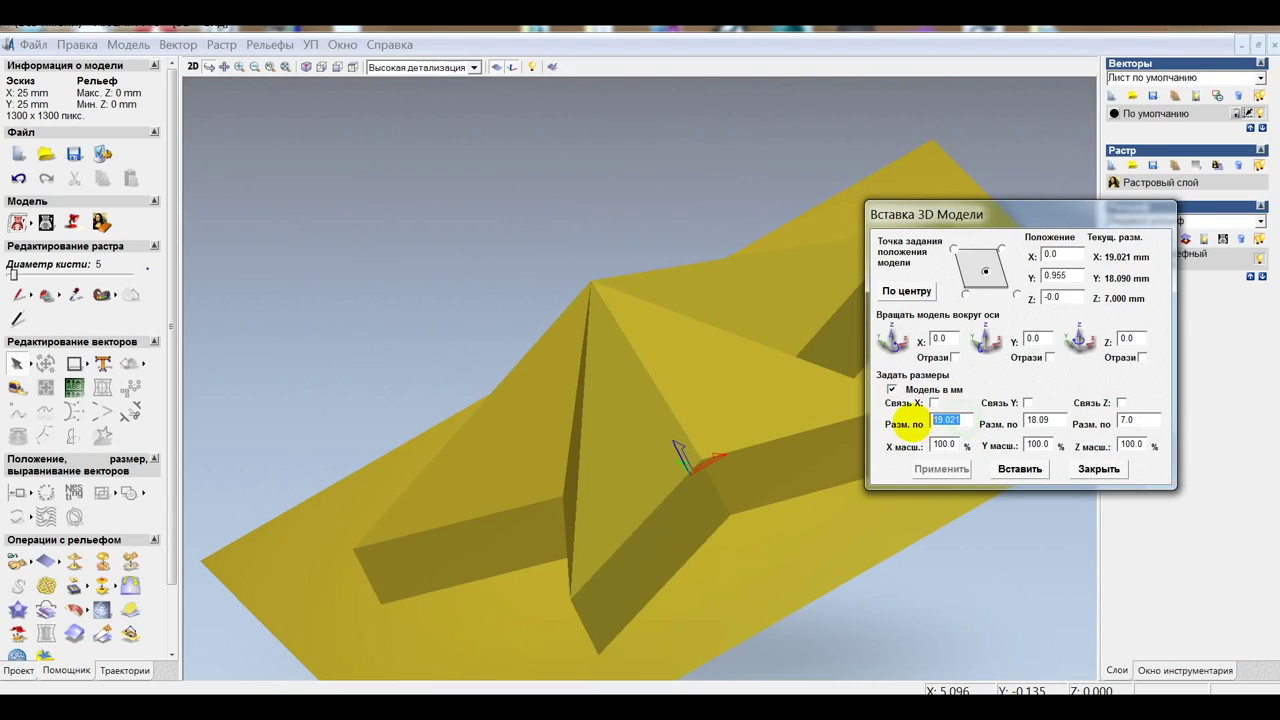
pyautogui.write('20')
pyautogui.doubleClick(1040, 420)
pyautogui.write('20')
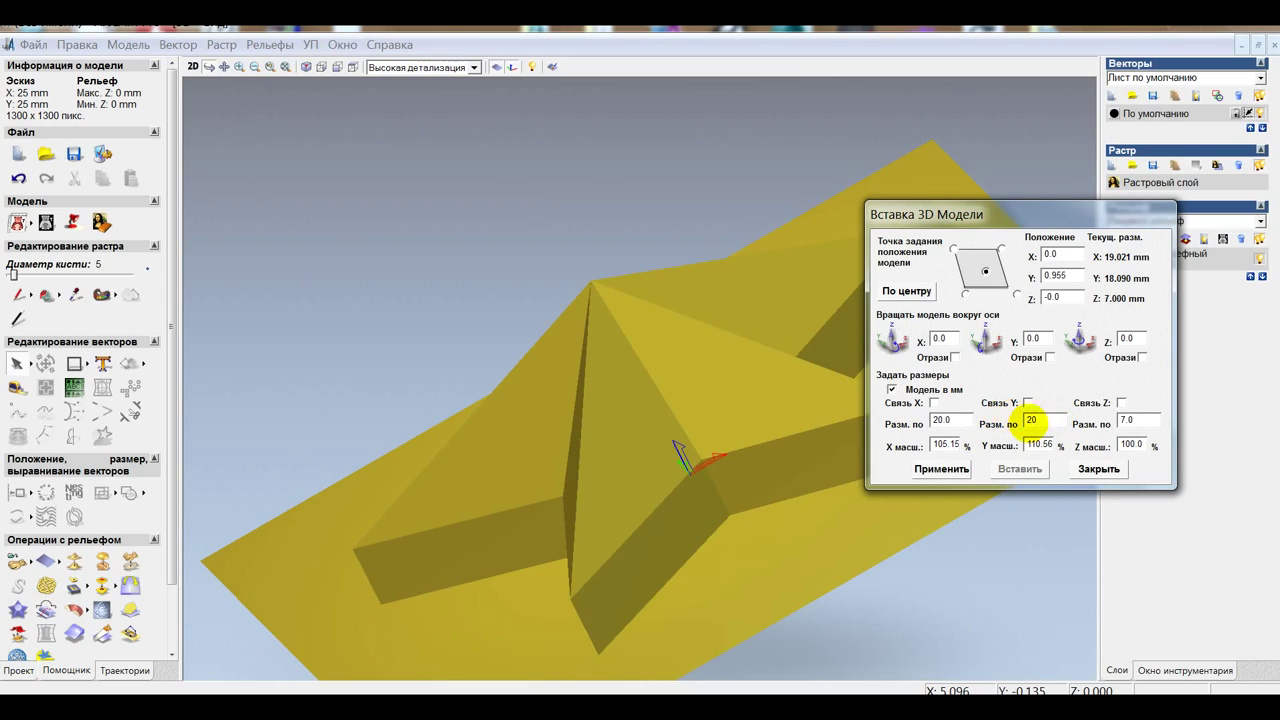
pyautogui.doubleClick(1135, 420)
pyautogui.write('5')
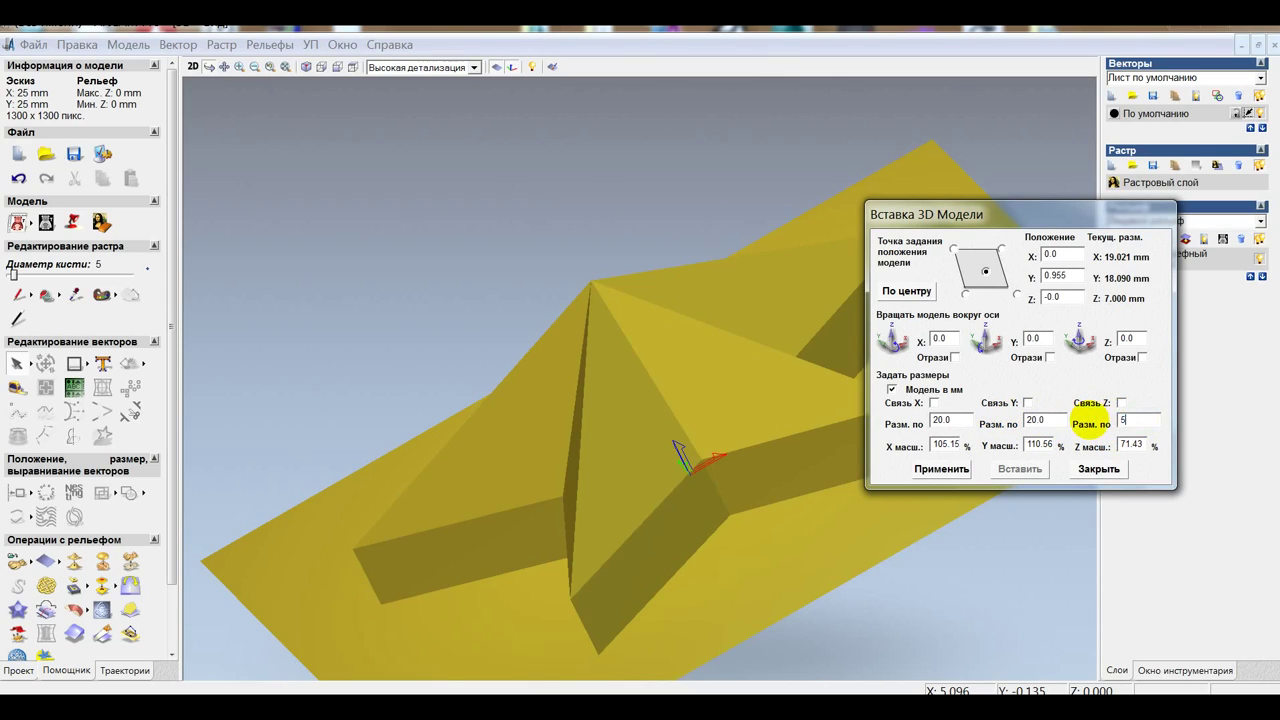
pyautogui.click(940, 468)
pyautogui.moveTo(748, 309); pyautogui.dragTo(765, 440)
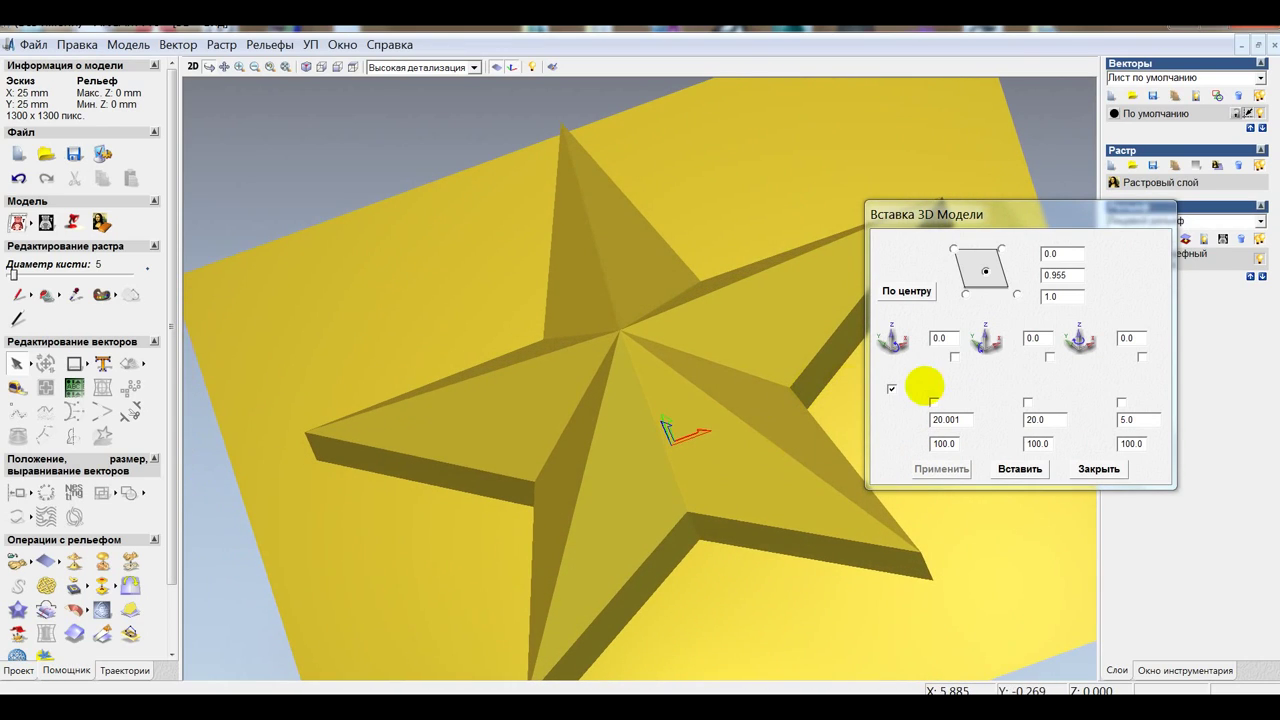
# Step: Paste the resized star into the relief, undo the repeated paste and close the 3D model import
pyautogui.moveTo(944, 220); pyautogui.dragTo(903, 180)
pyautogui.click(981, 424)
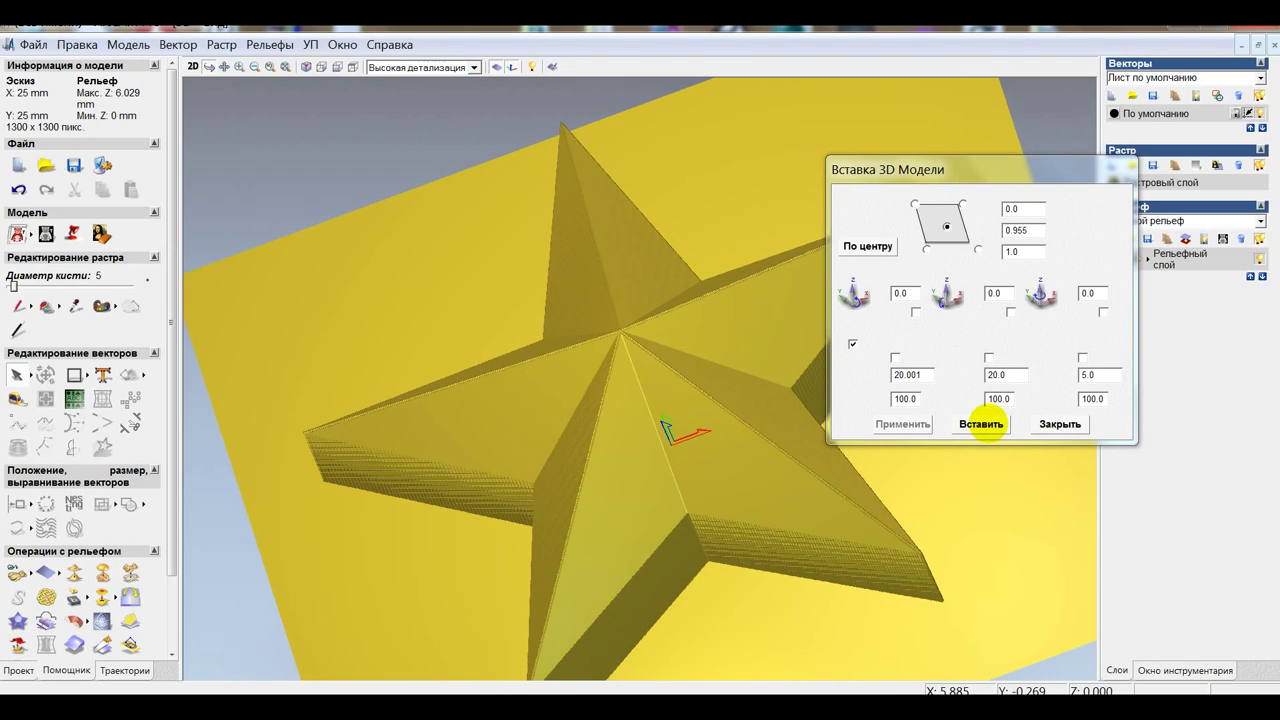
pyautogui.hotkey('ctrl', 'z')
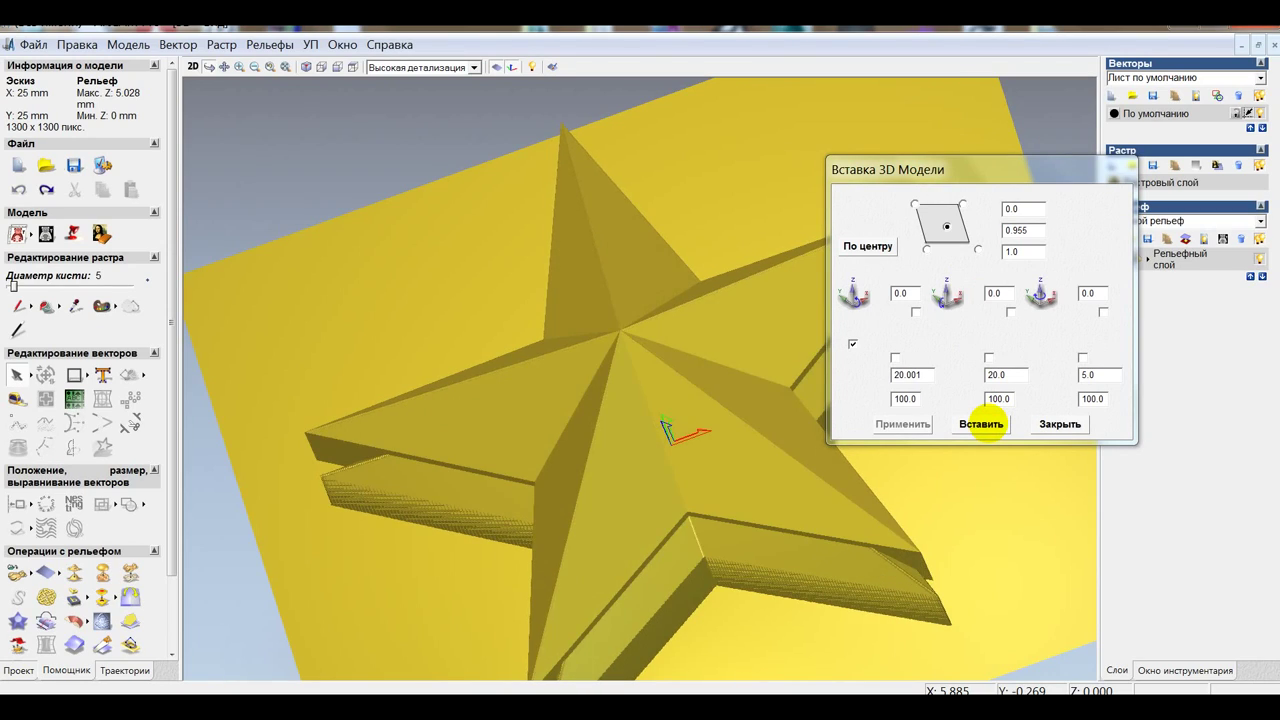
pyautogui.moveTo(749, 349); pyautogui.dragTo(1030, 420)
pyautogui.click(1058, 423)
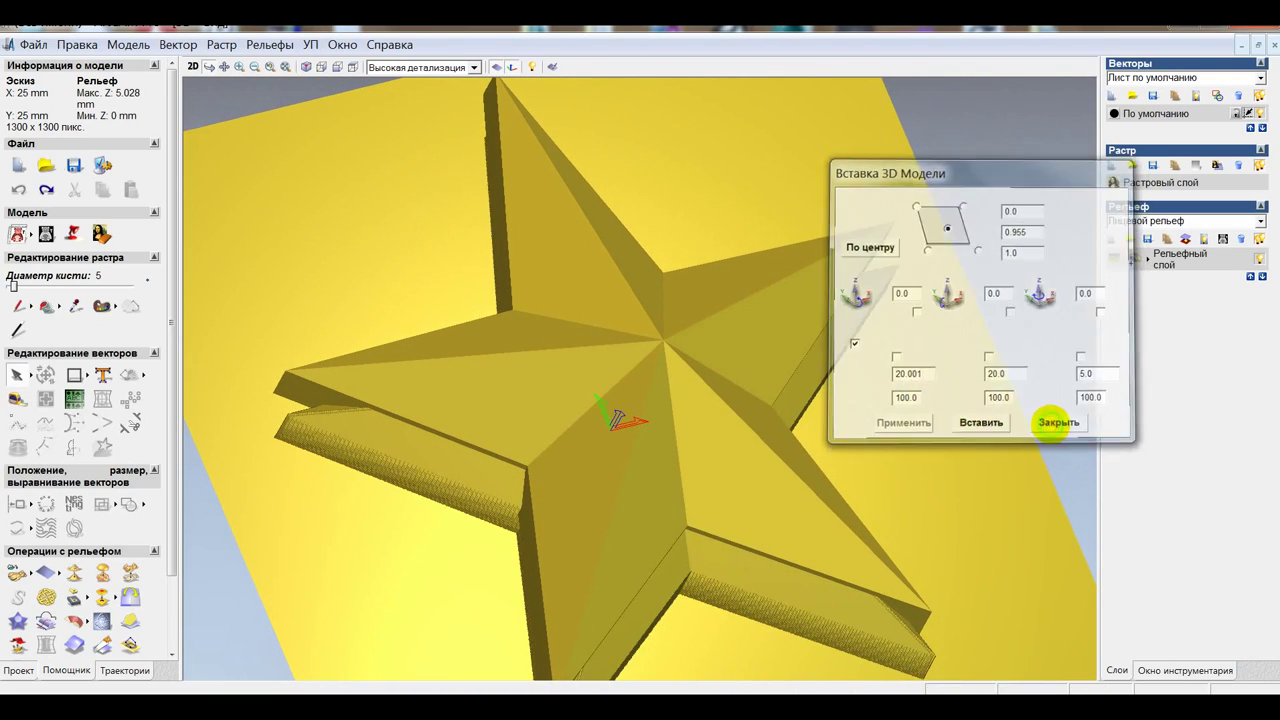
pyautogui.moveTo(808, 471); pyautogui.dragTo(714, 274)
pyautogui.scroll(-5, 714, 440)
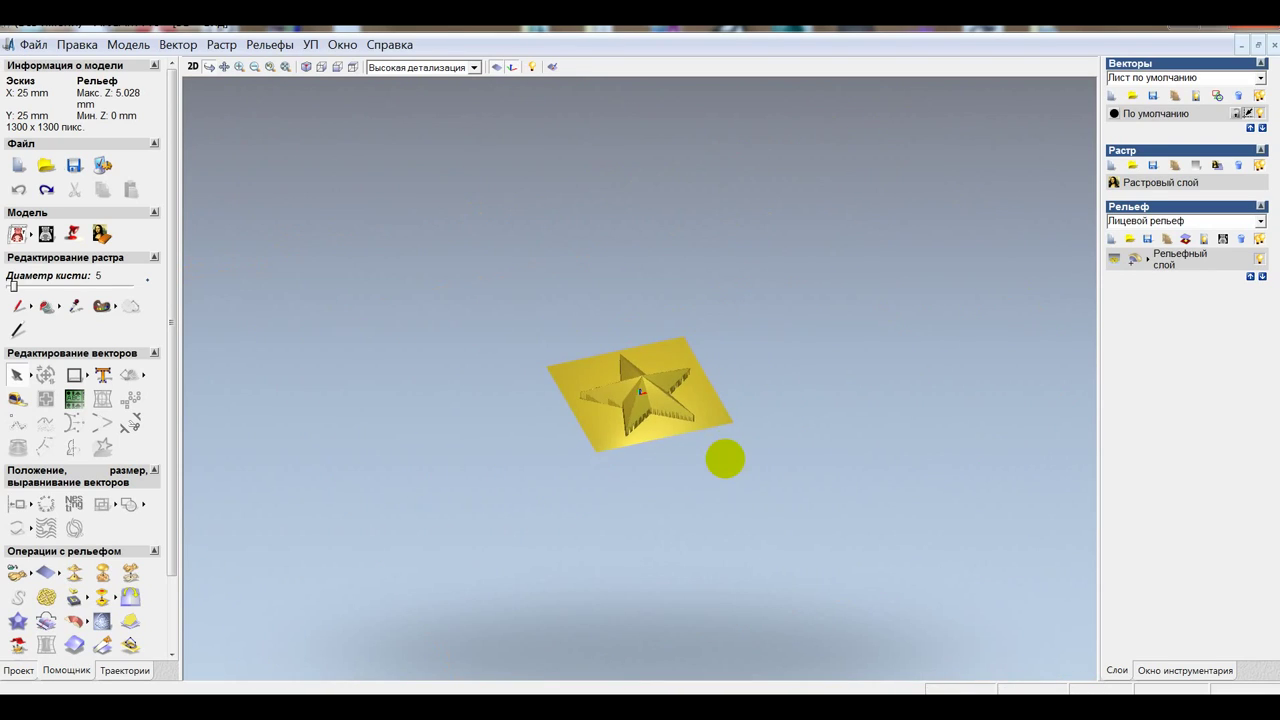
pyautogui.scroll(5, 707, 402)
pyautogui.moveTo(706, 402); pyautogui.dragTo(782, 500)
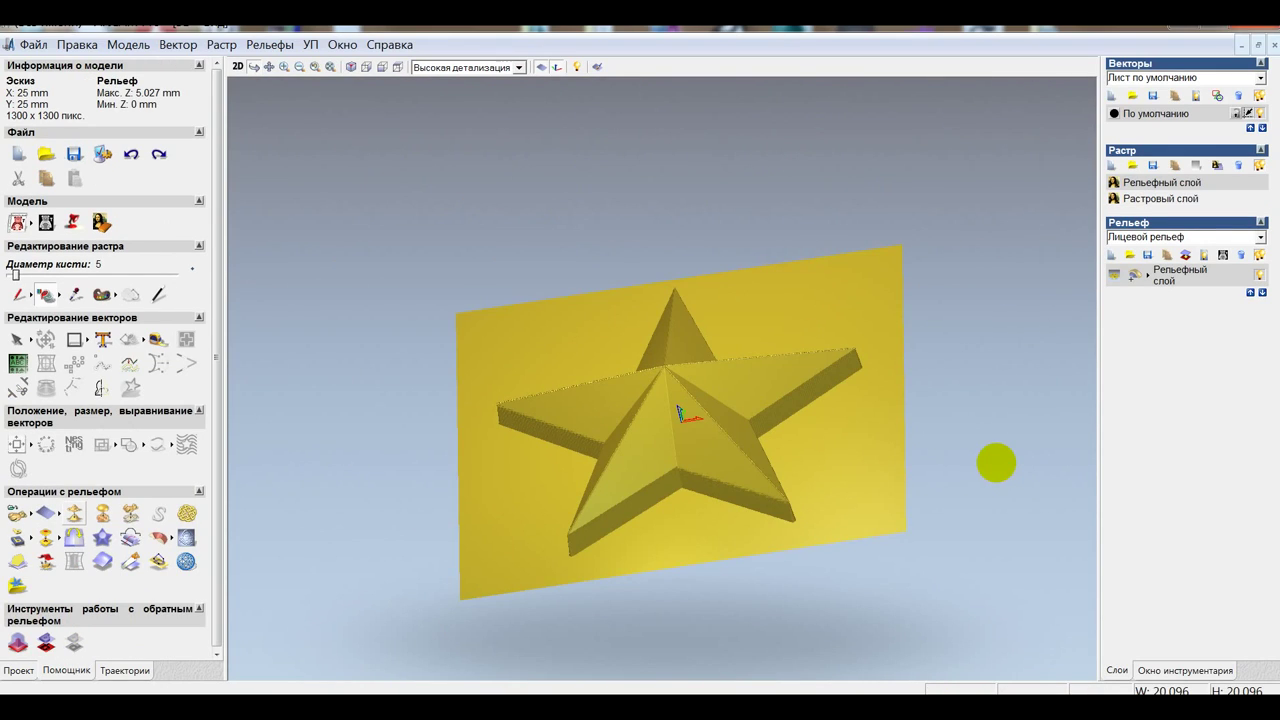
# Step: Open the relief's draft-angle settings to examine the angle option and leave them without applying
pyautogui.moveTo(637, 446); pyautogui.dragTo(683, 350)
pyautogui.click(268, 44)
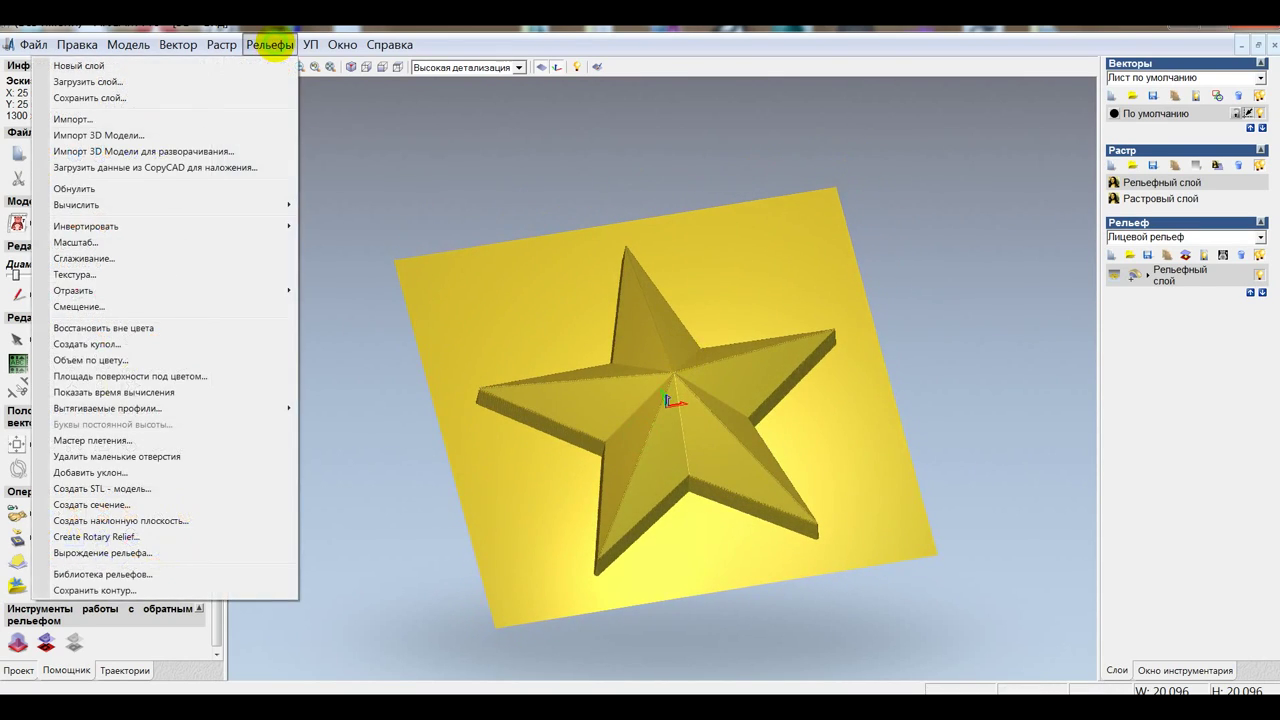
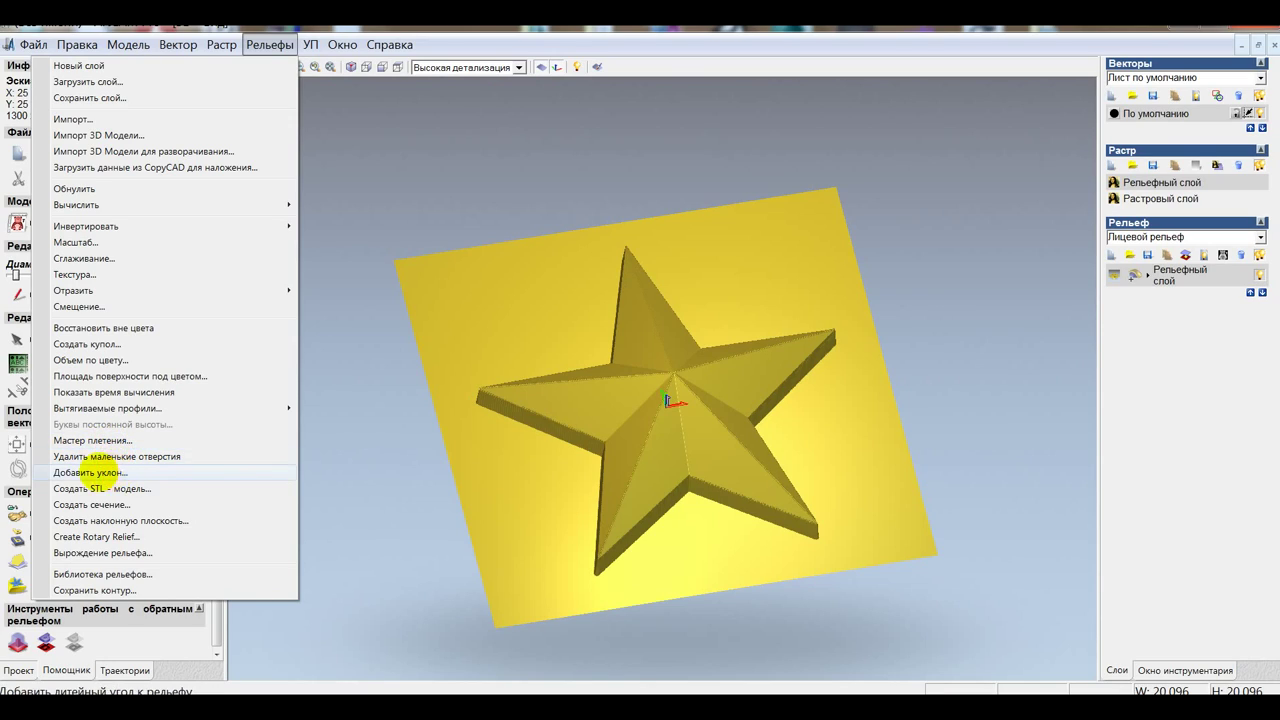
pyautogui.click(128, 472)
pyautogui.click(155, 279)
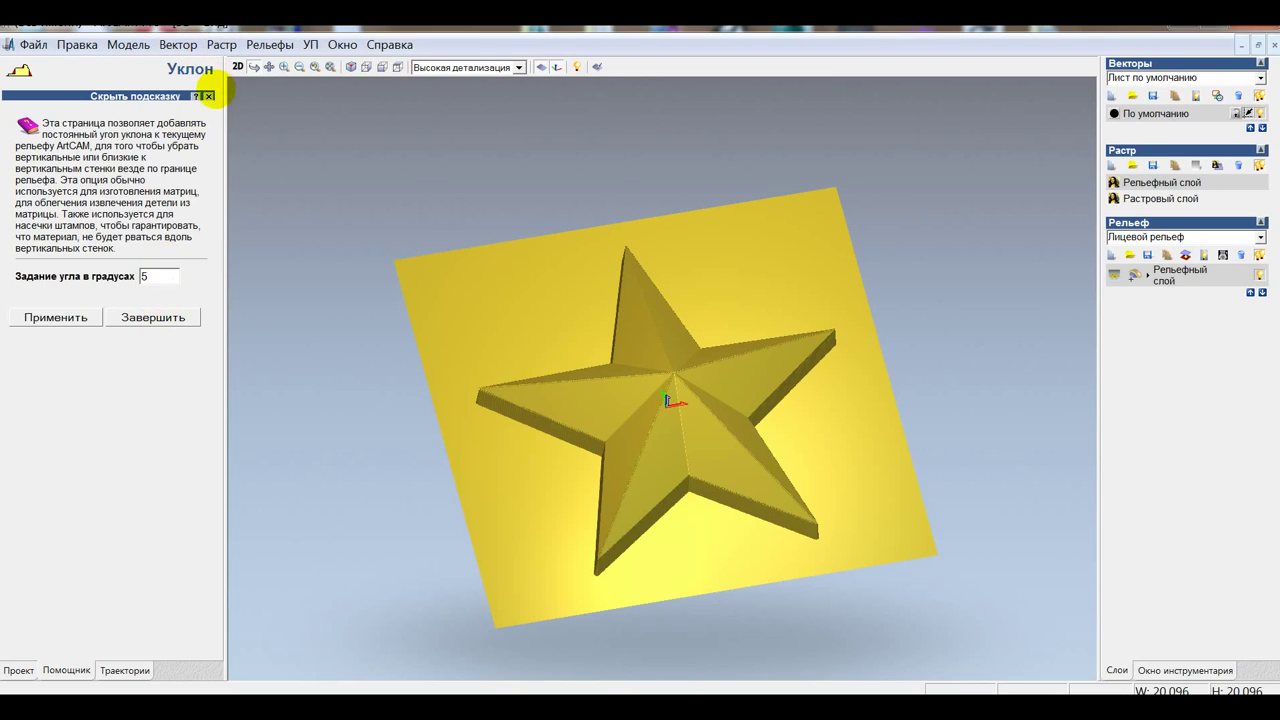
pyautogui.click(209, 96)
# Step: Smooth the whole layer of the star relief with 5 passes and close the smoothing settings
pyautogui.moveTo(740, 531); pyautogui.dragTo(699, 579)
pyautogui.scroll(3, 645, 400)
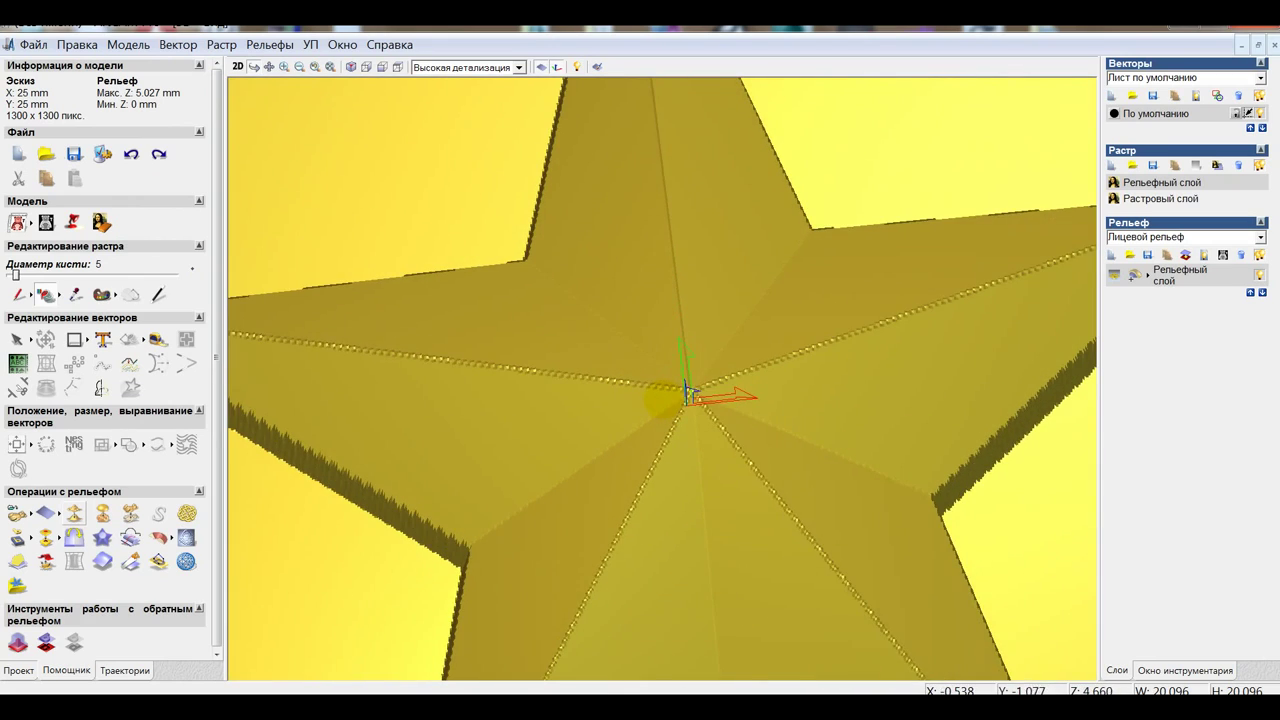
pyautogui.scroll(-2, 560, 430)
pyautogui.click(75, 513)
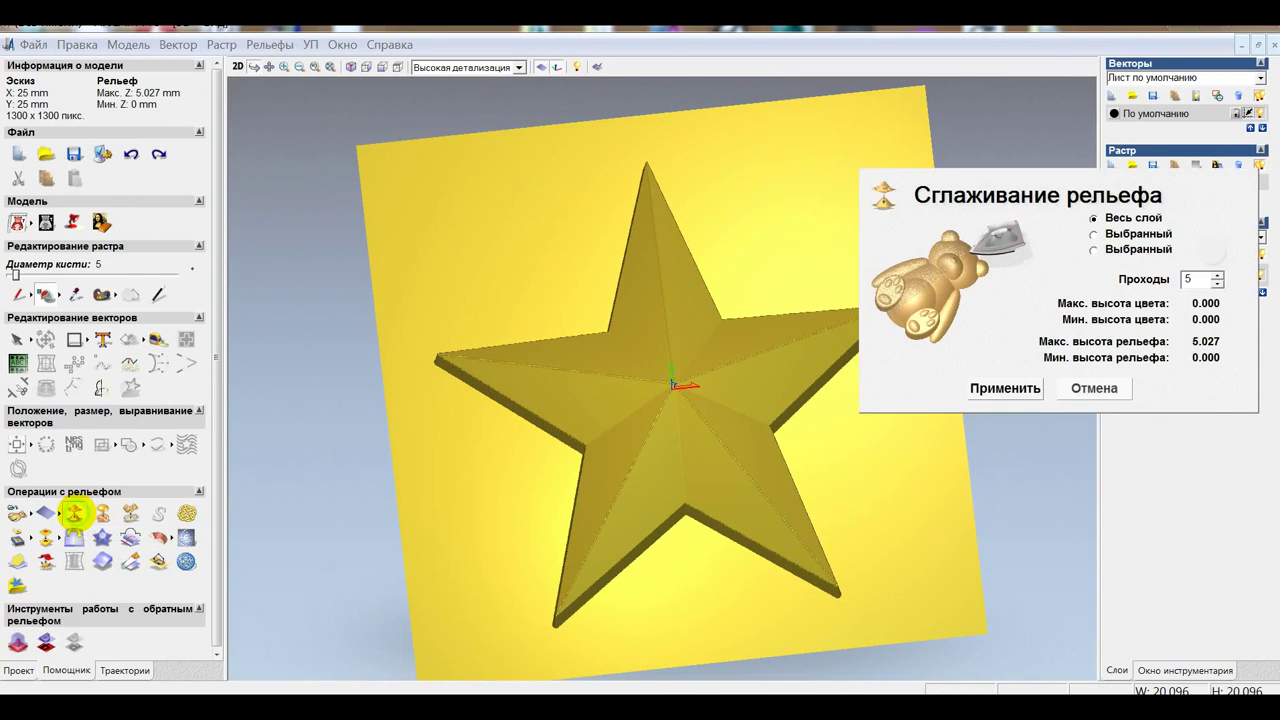
pyautogui.click(1008, 388)
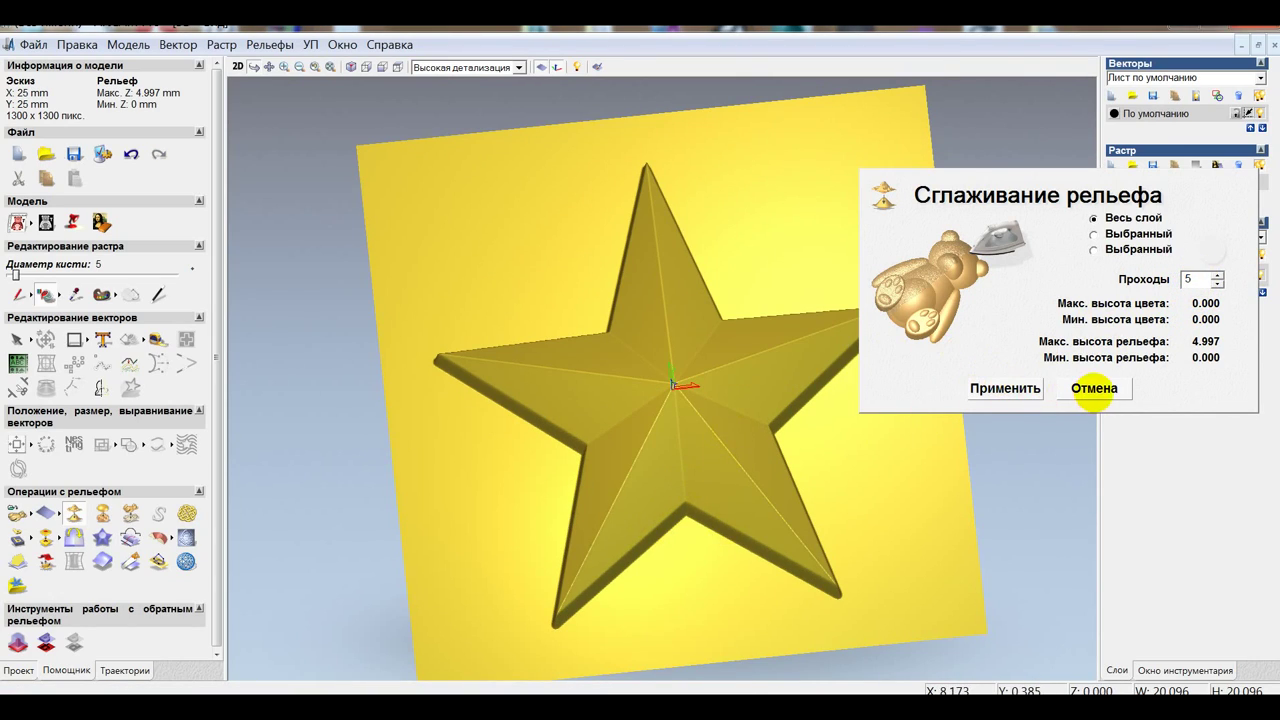
pyautogui.click(1094, 388)
pyautogui.moveTo(663, 466); pyautogui.dragTo(693, 540)
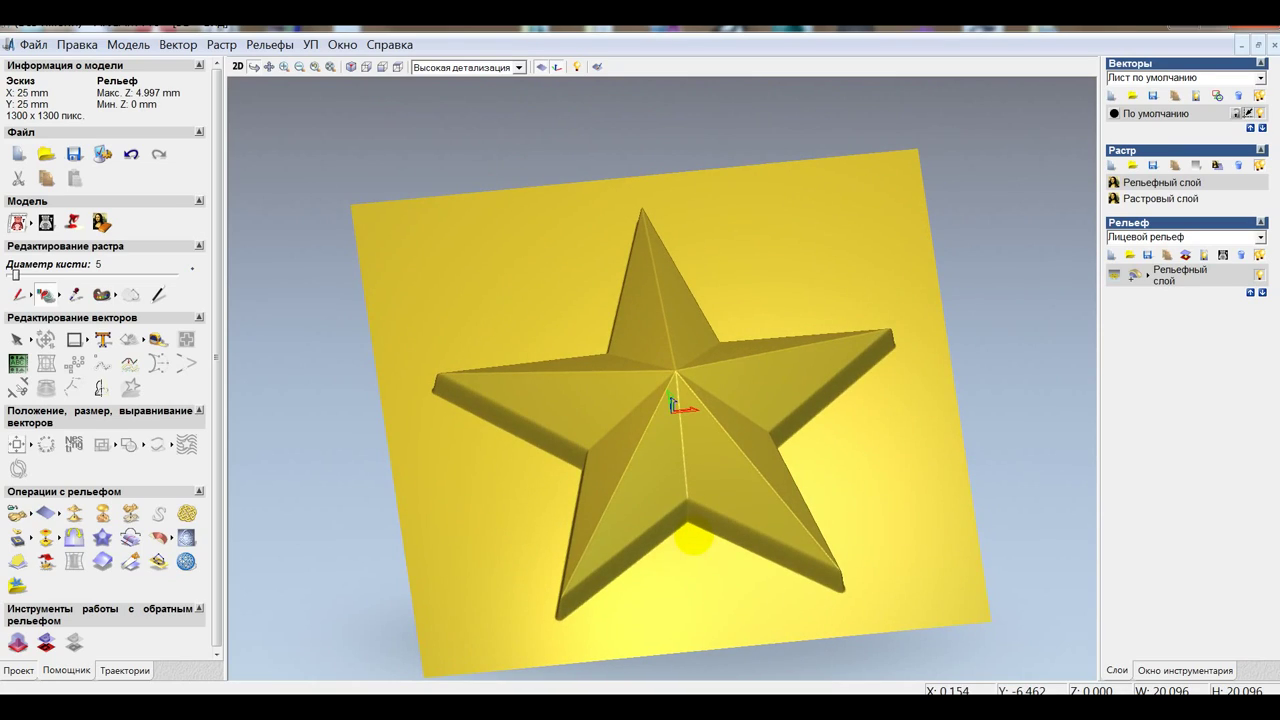